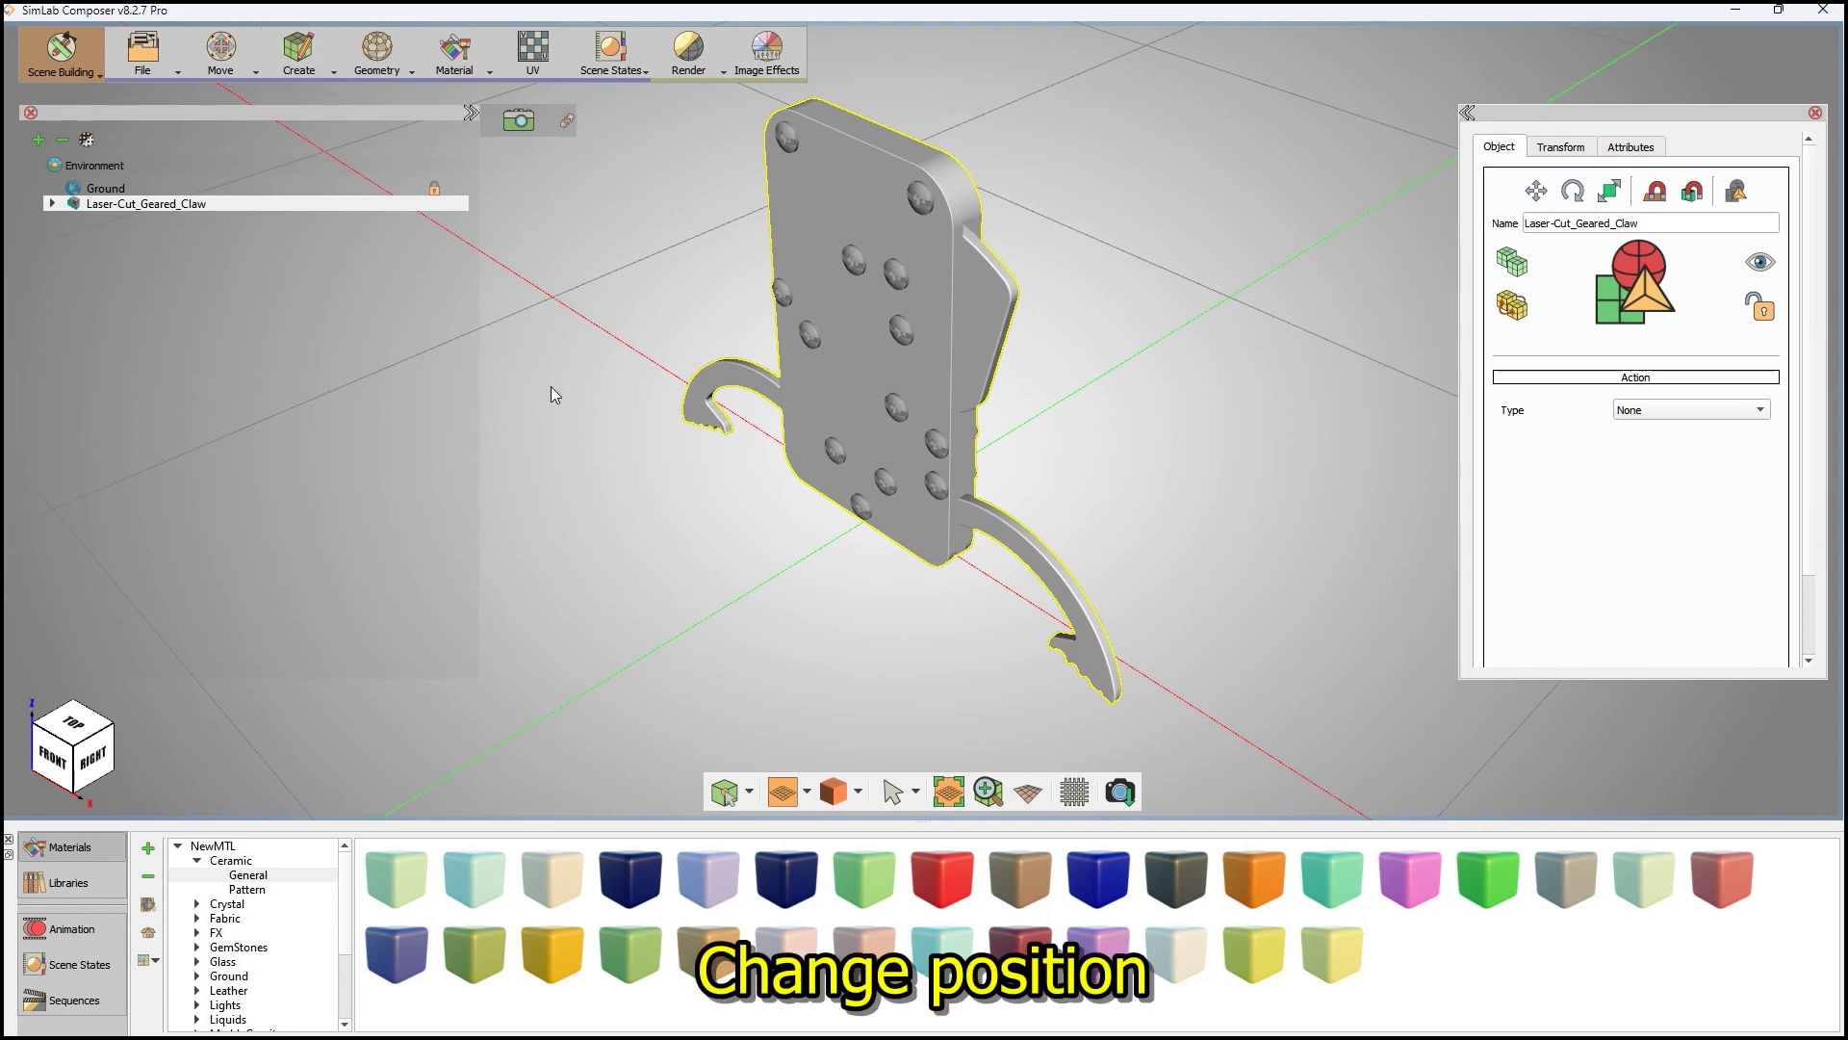
- Rotate the Laser-Cut_Geared_Claw assembly a quarter turn counterclockwise as seen from the front, so that its claws point sideways
key("1")
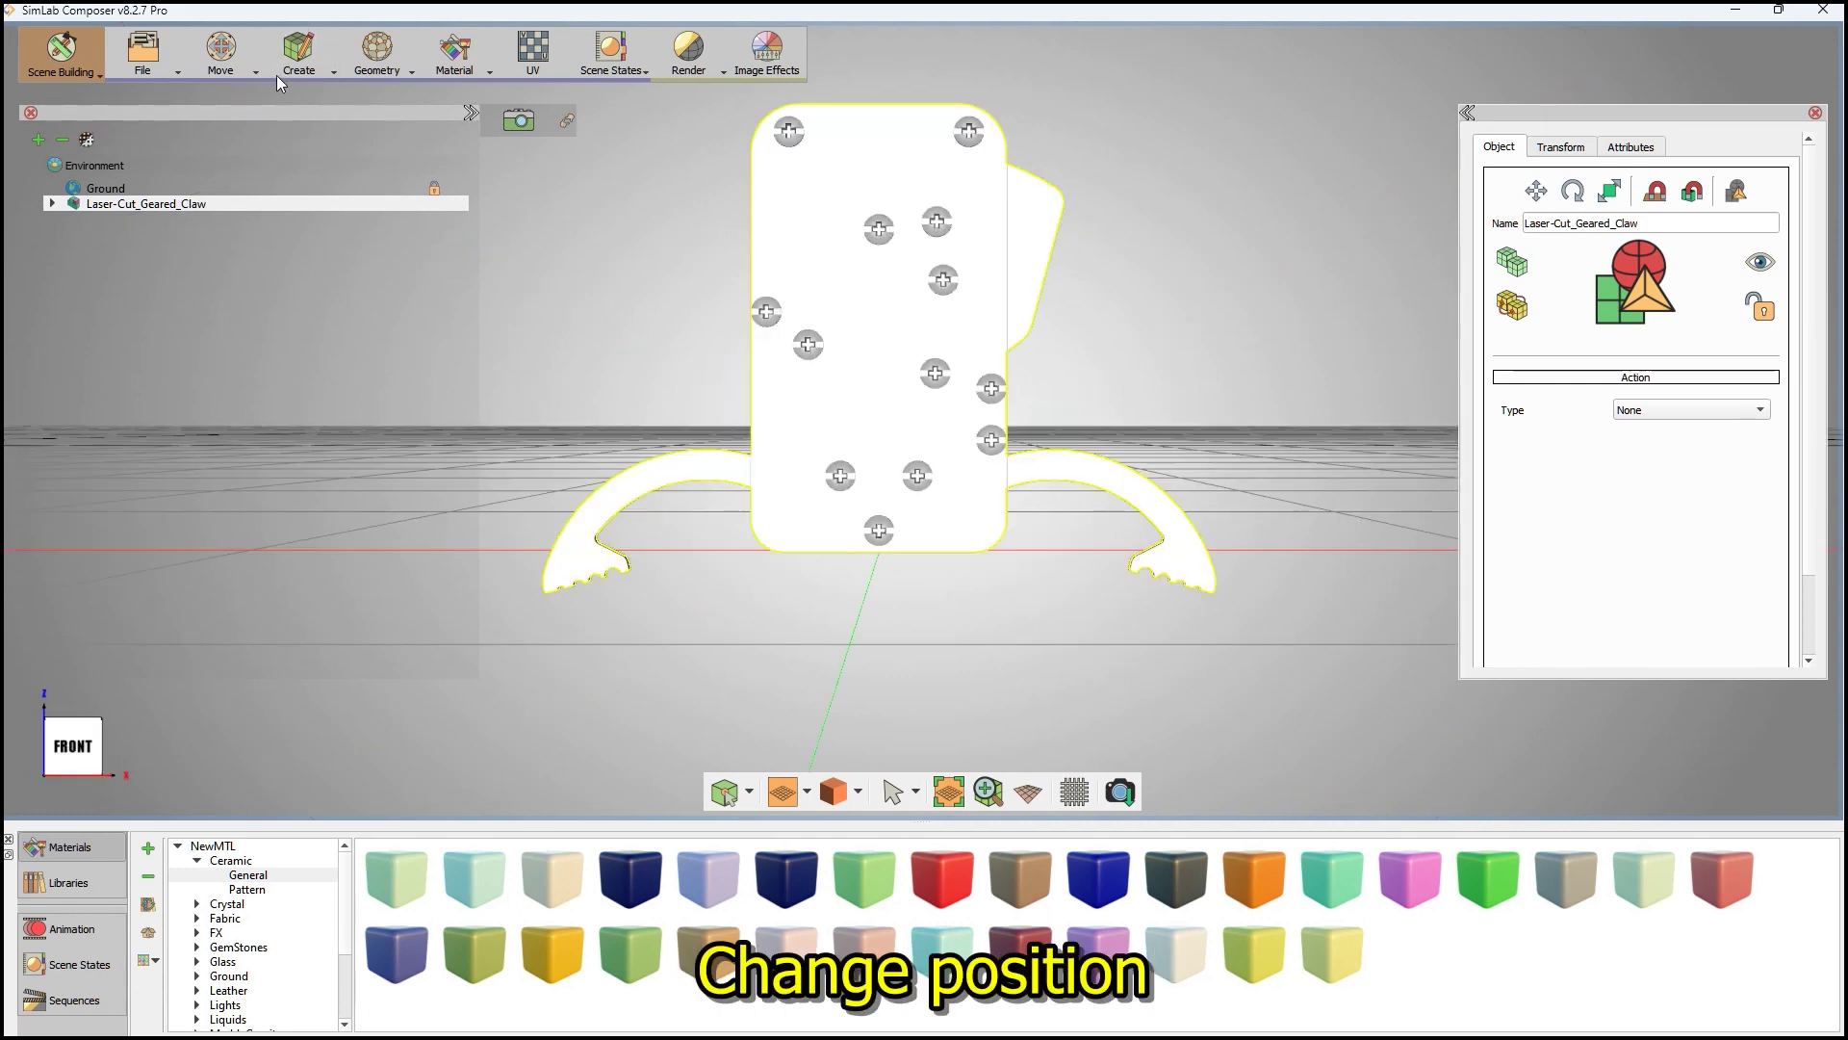
left_click(221, 53)
left_click(229, 152)
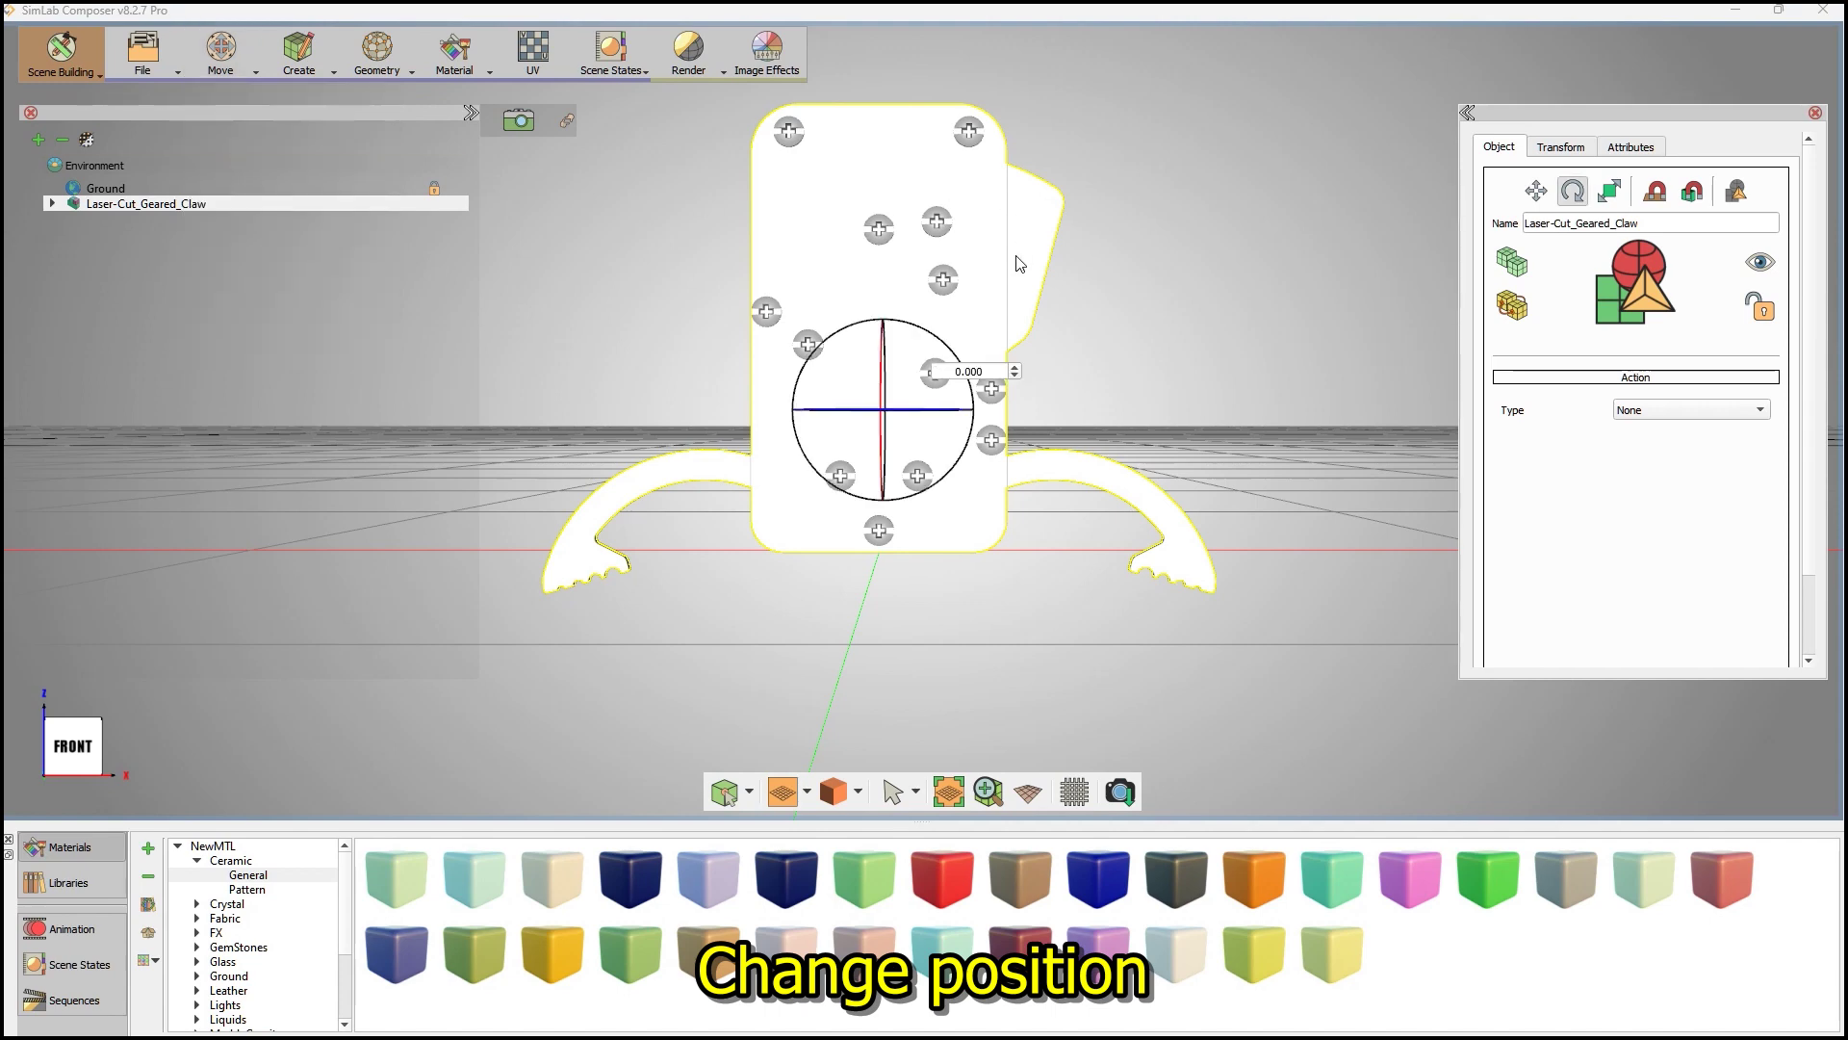
left_click_drag(934, 339, 787, 345)
left_click(834, 212)
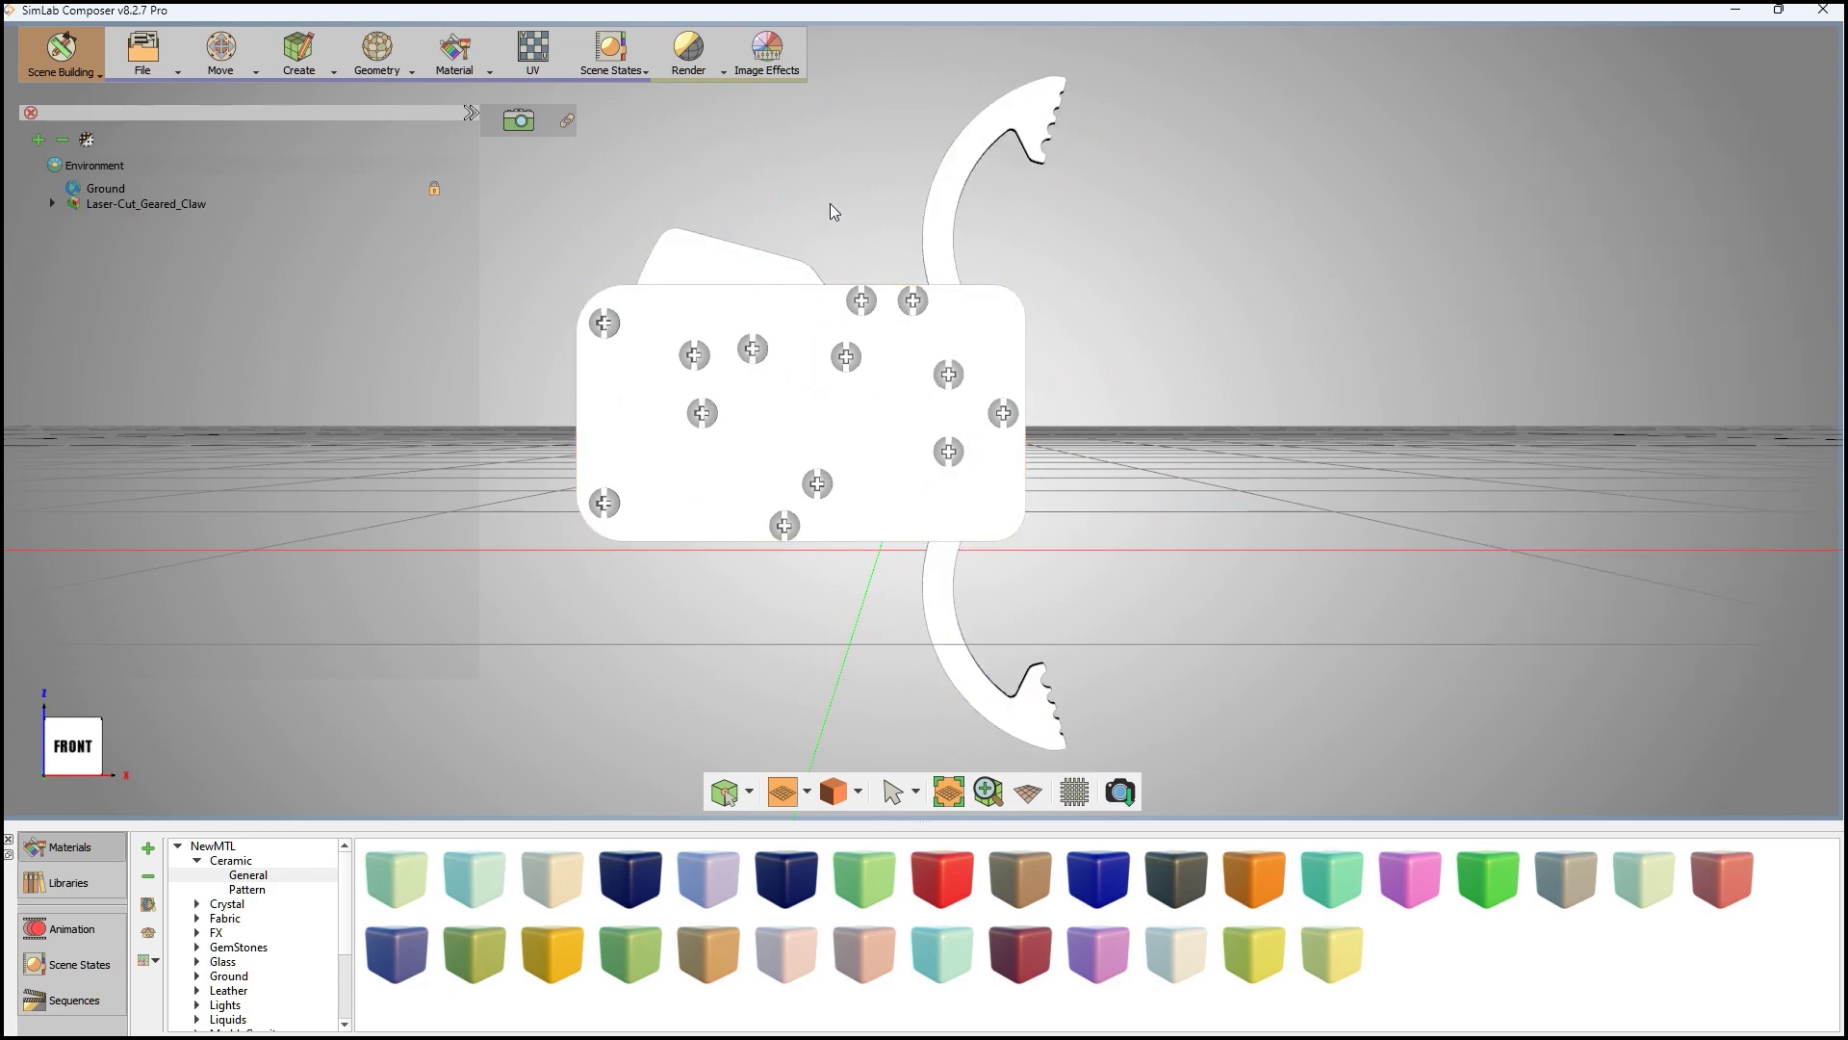
- Save the scene as tutorial.sim on drive D:, overwriting the existing file
middle_click_drag(928, 405, 900, 477)
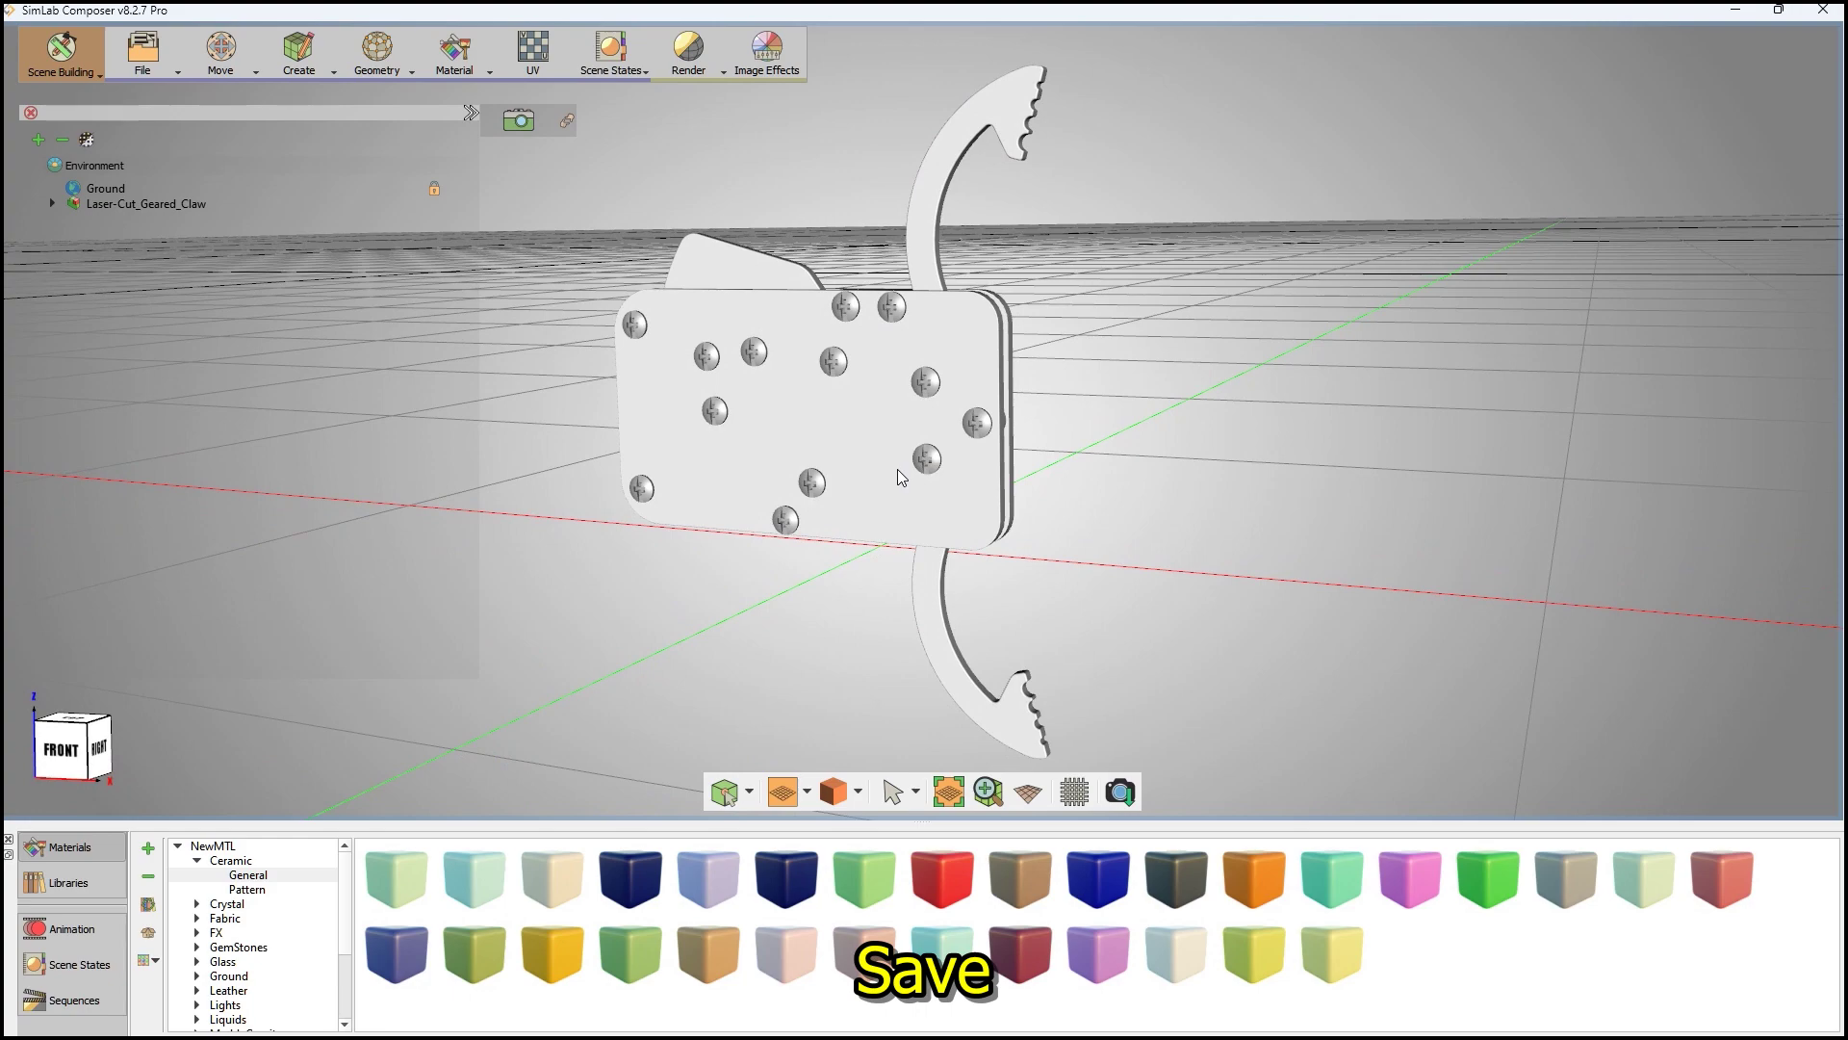
key("ctrl+s")
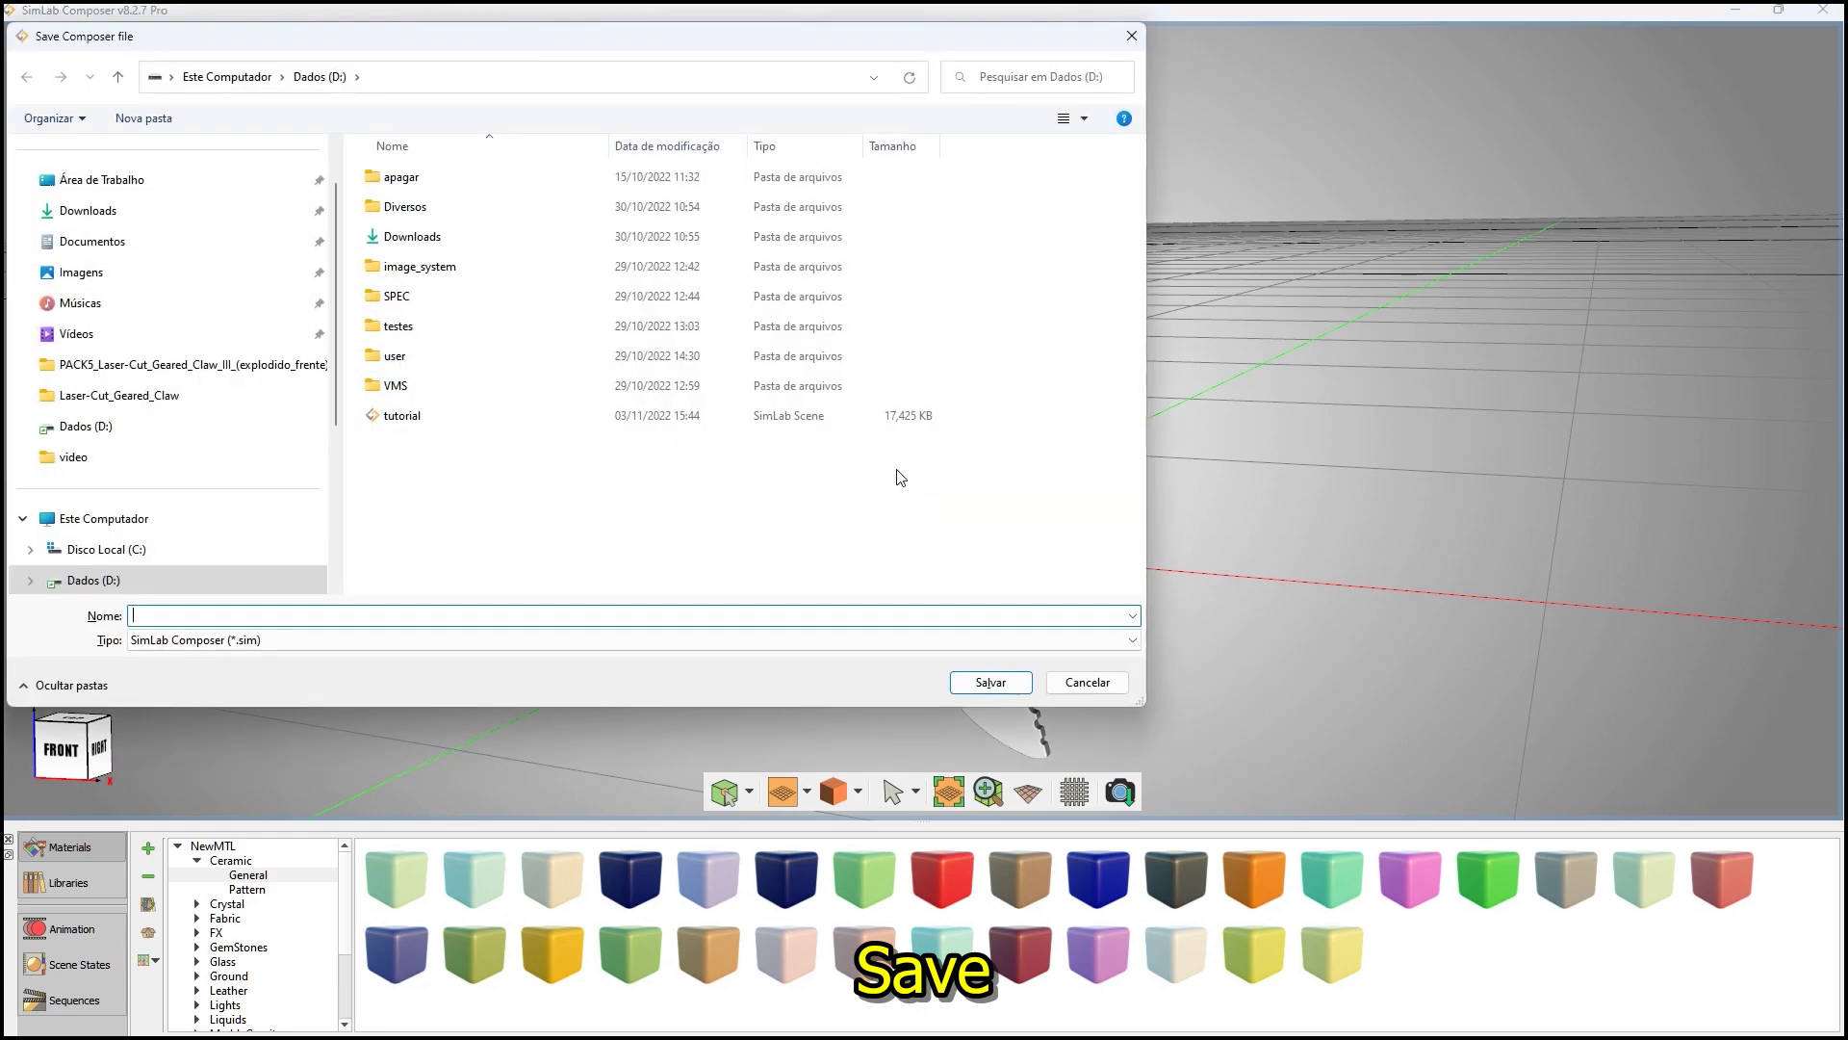
double_click(499, 423)
left_click(962, 529)
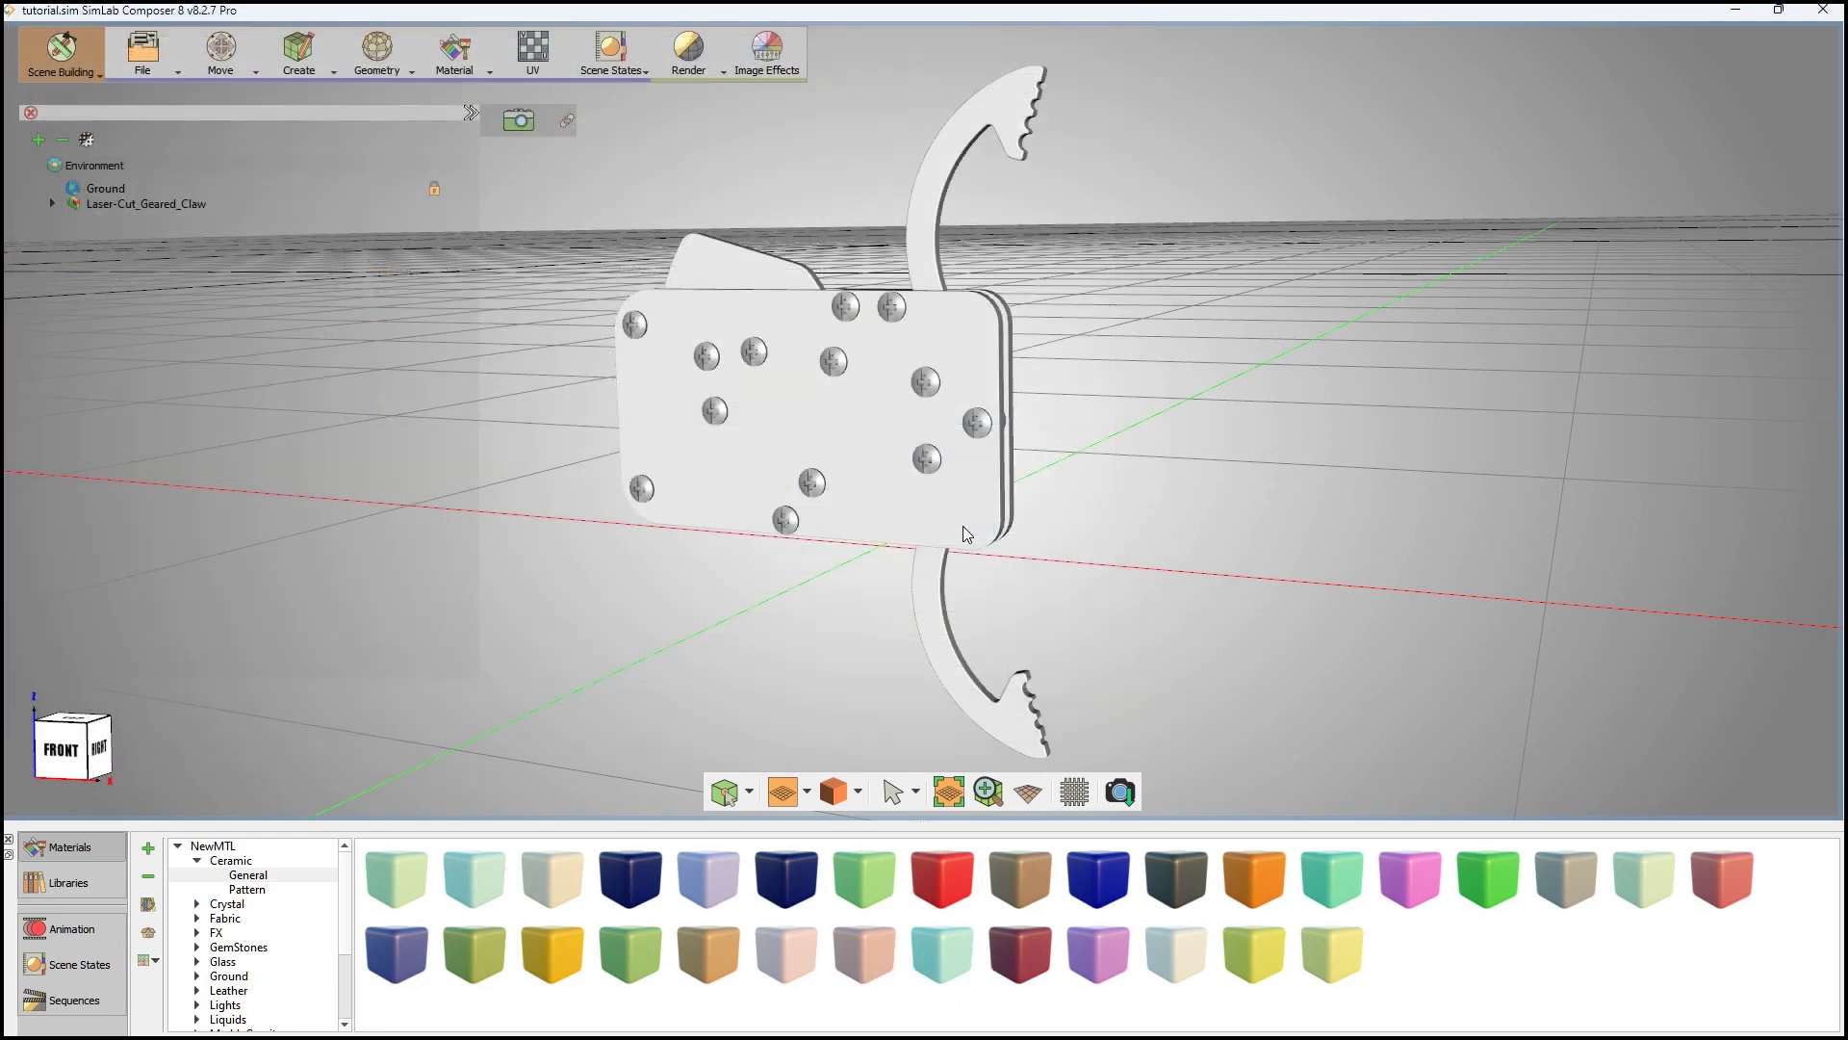
- Apply the red ceramic material to both external plates of the claw
middle_click_drag(1078, 466, 1011, 536)
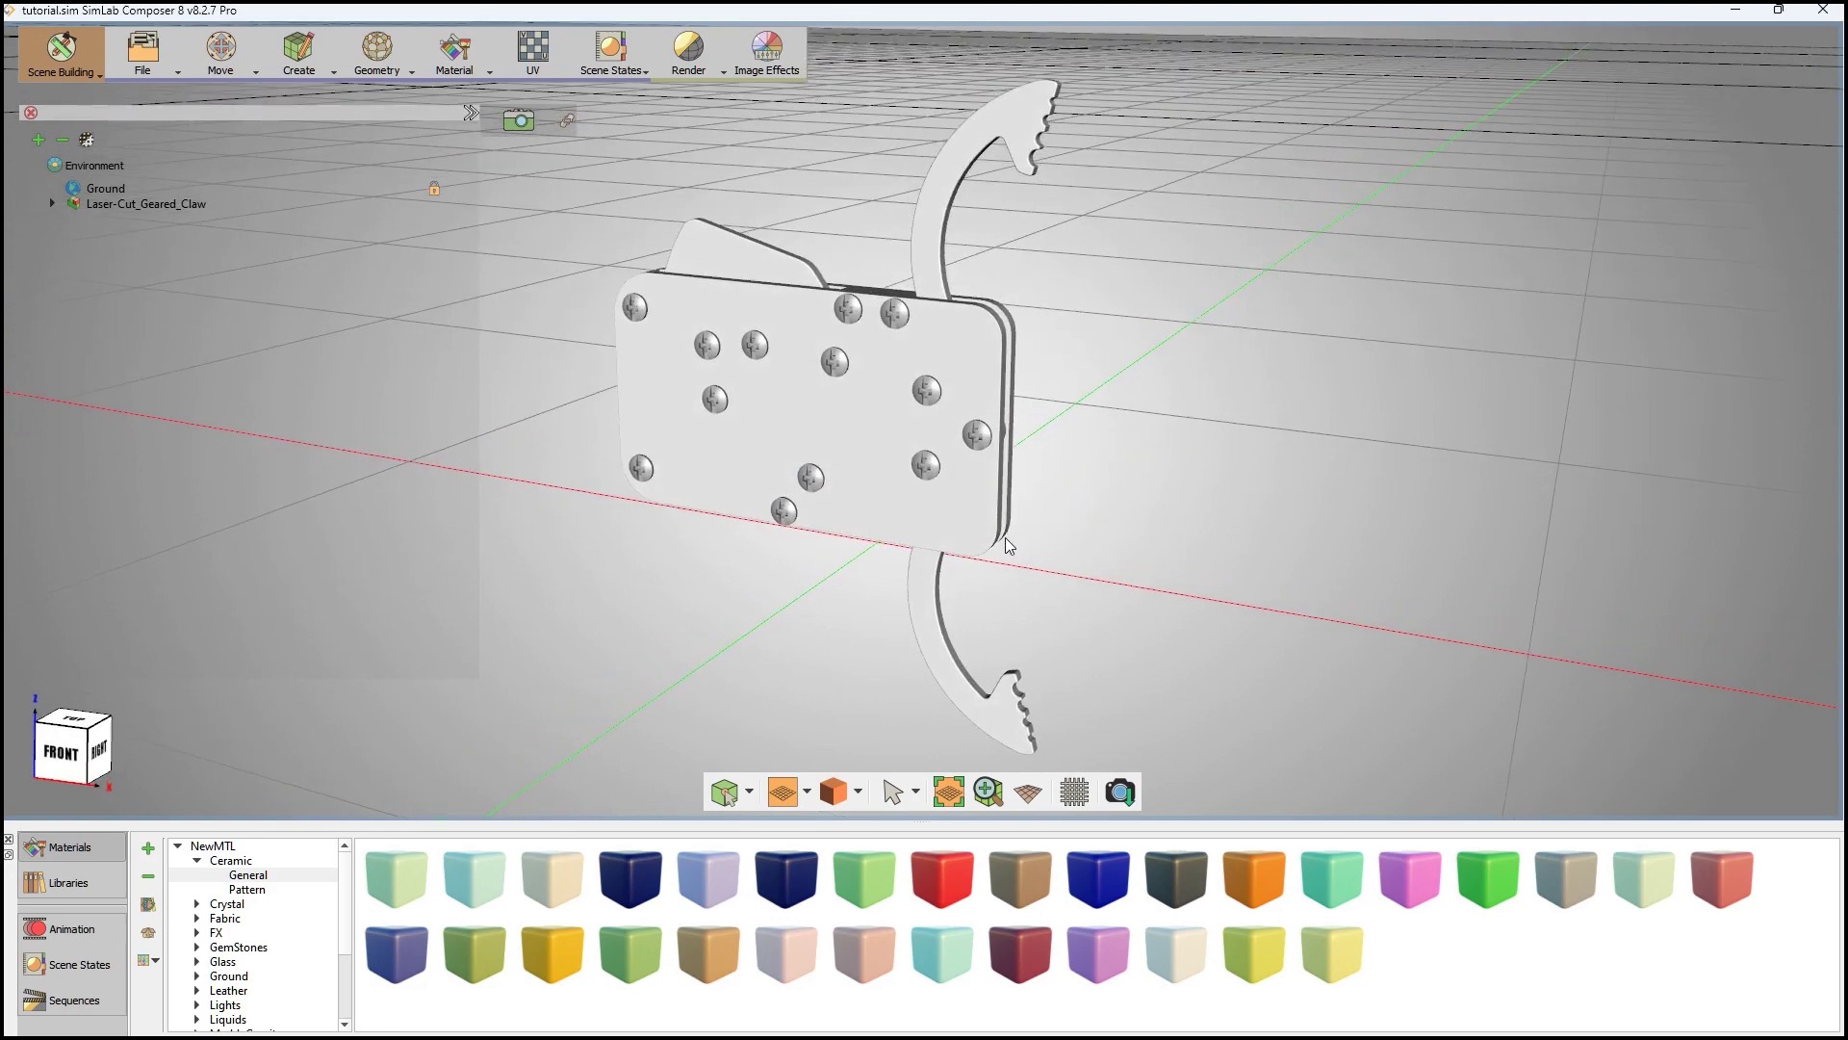
left_click(968, 518)
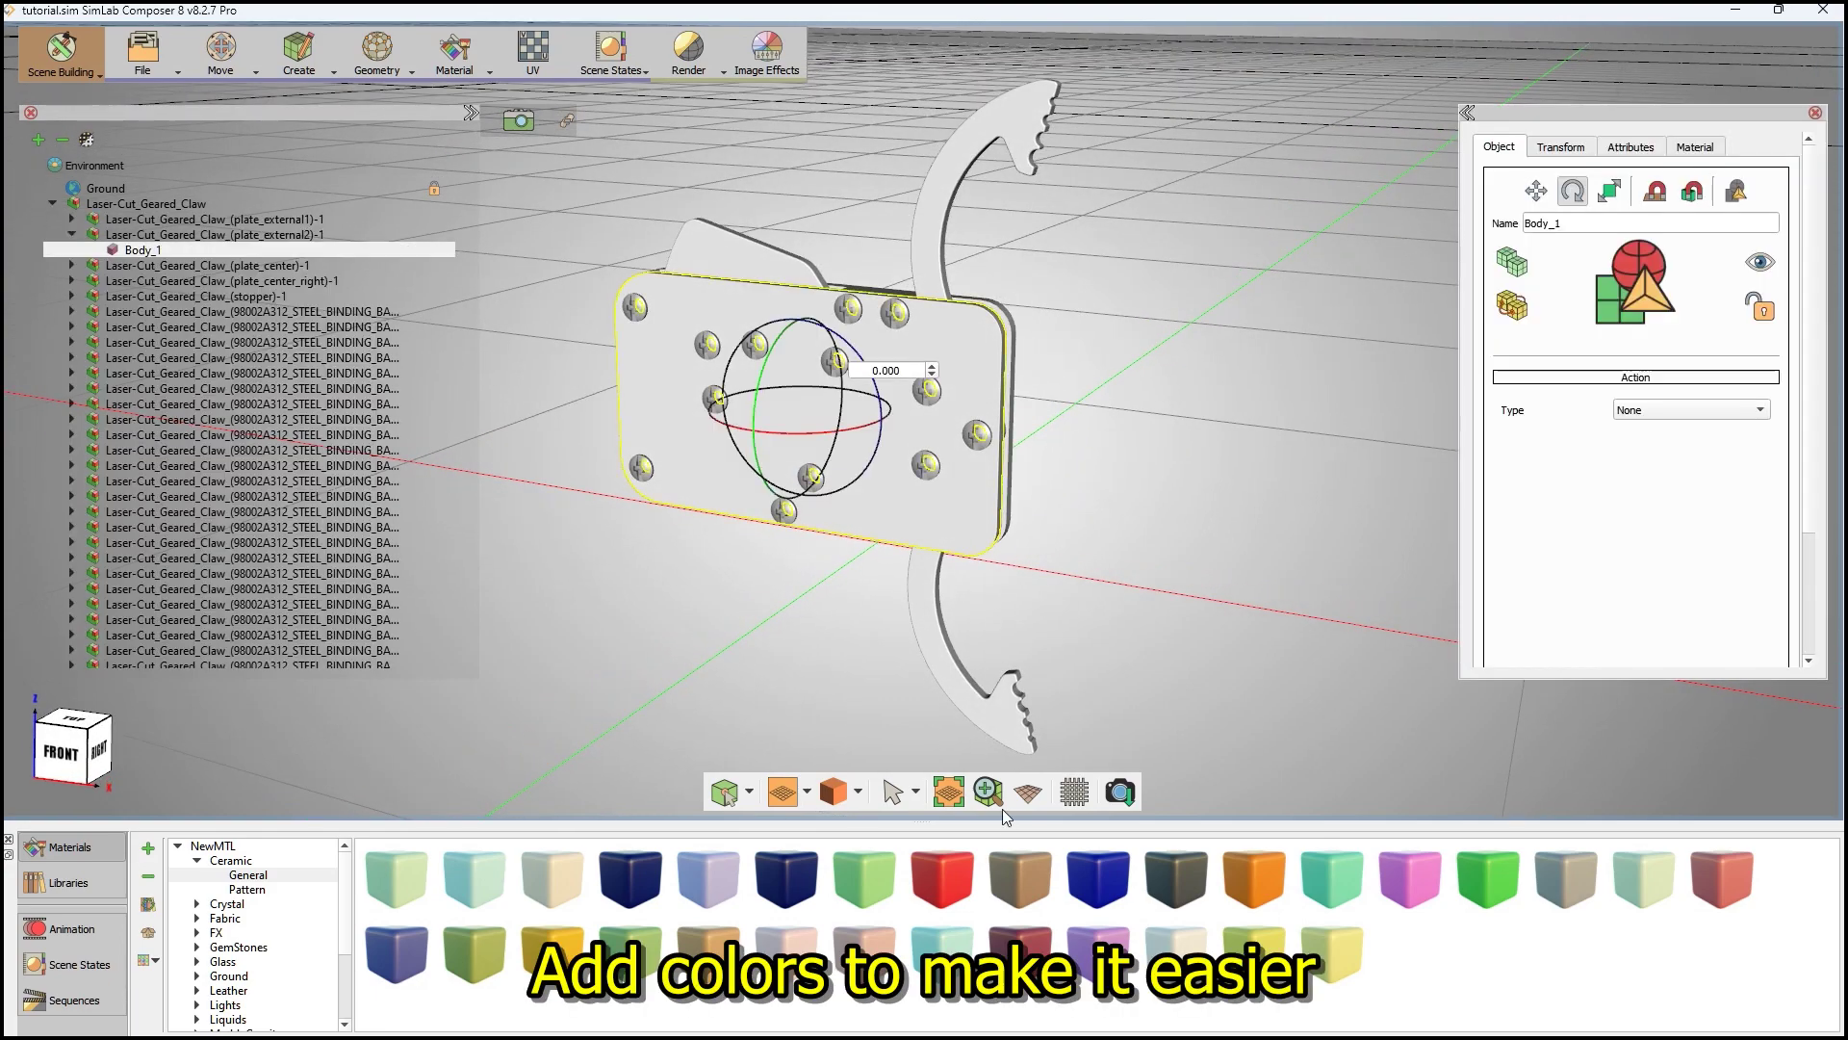
left_click_drag(934, 868, 951, 504)
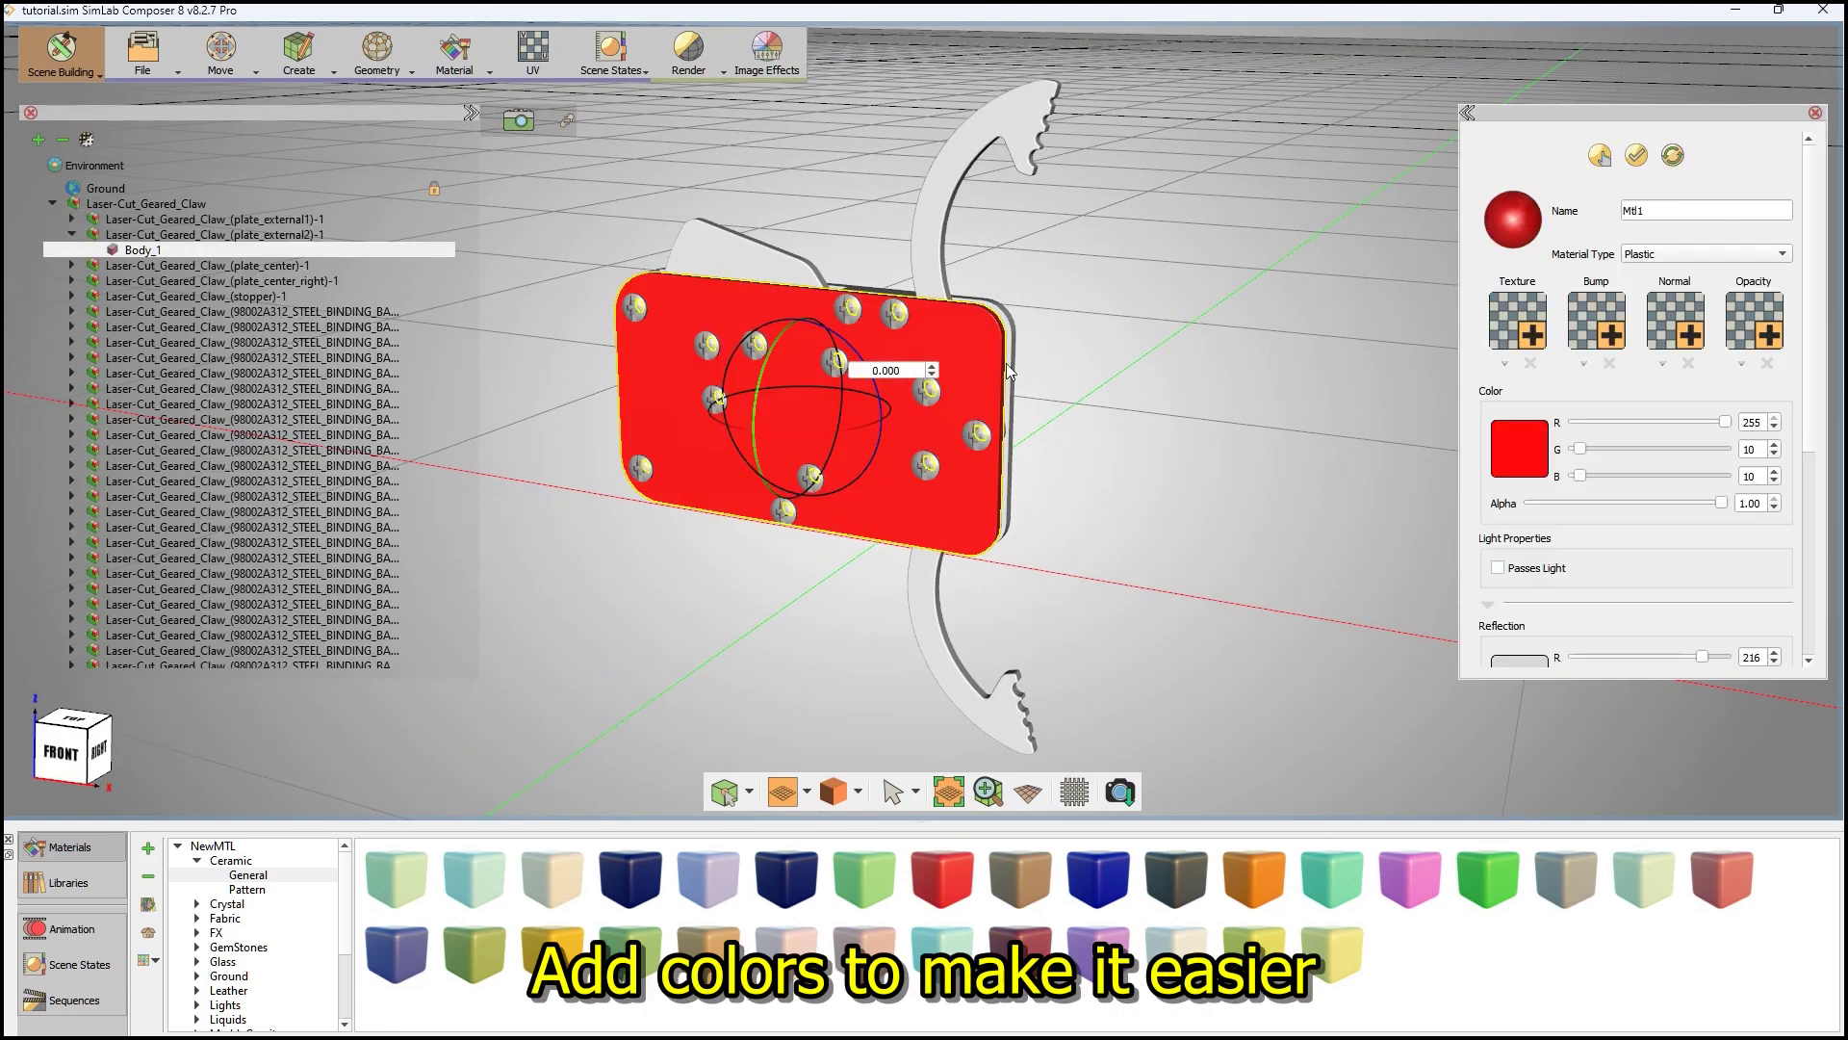
left_click(1011, 324)
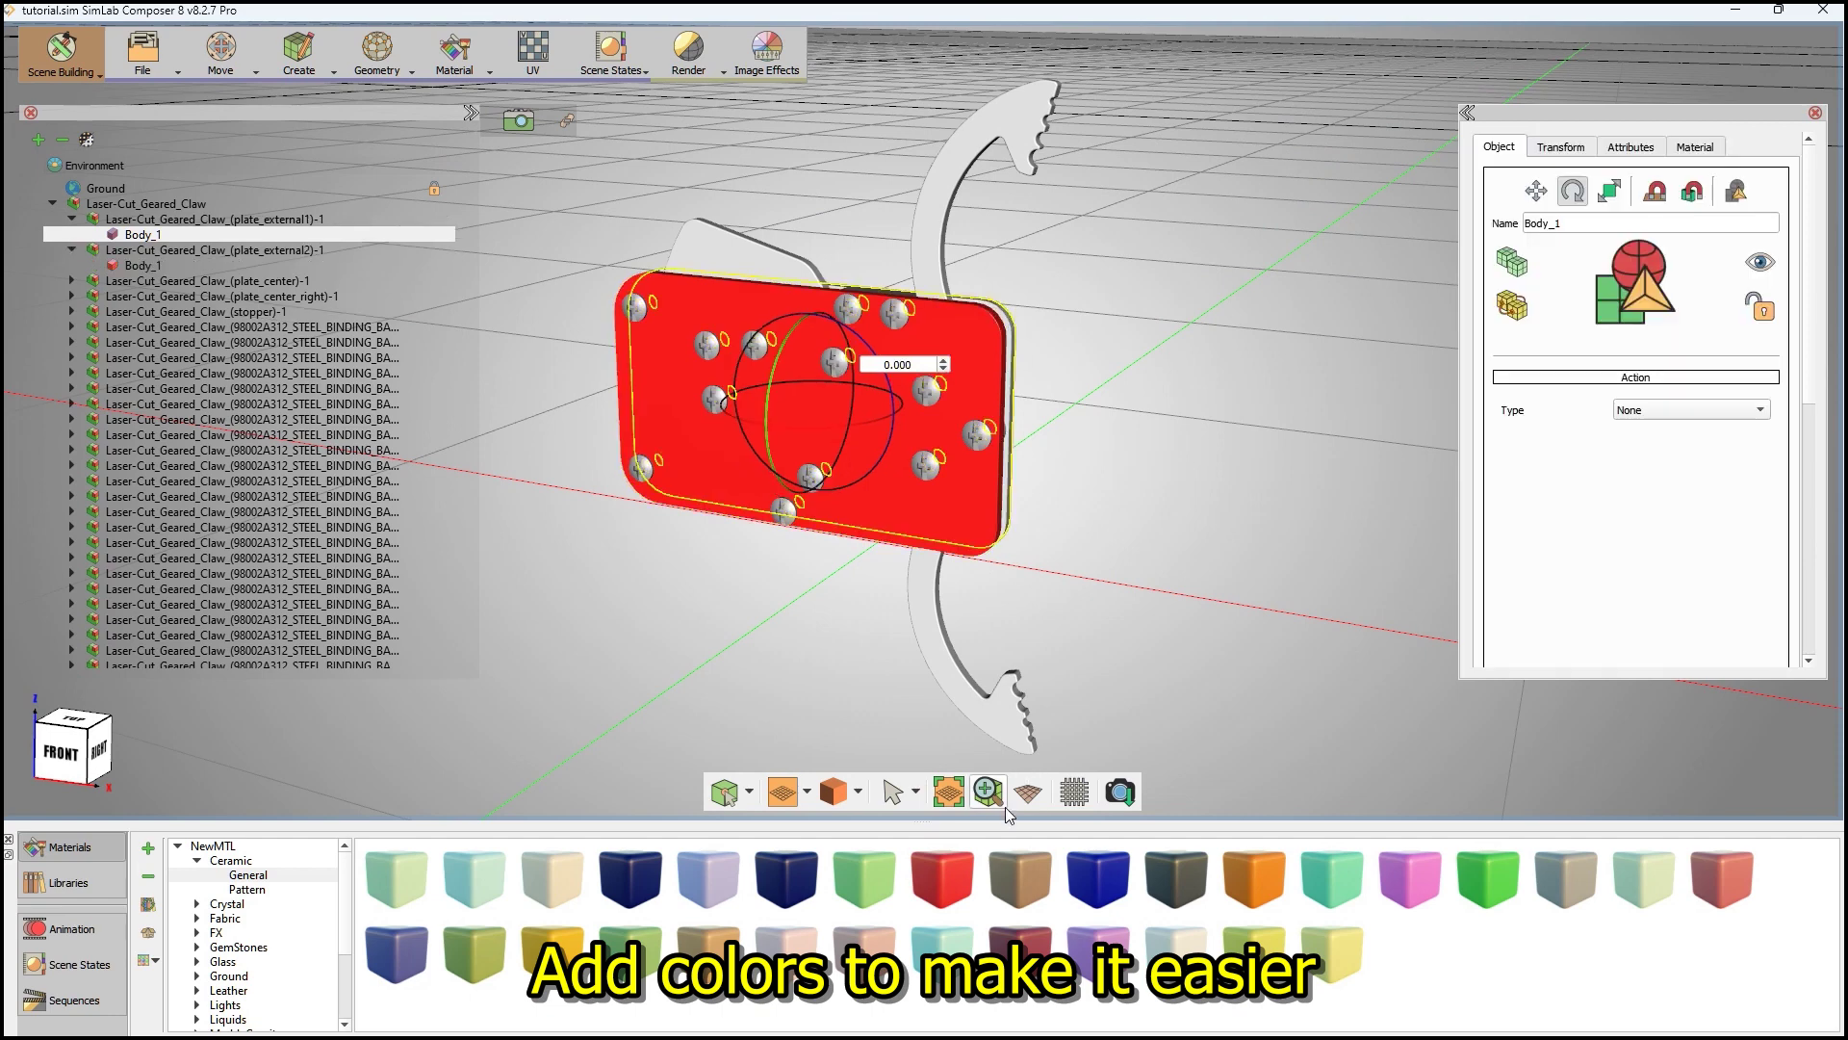
left_click(944, 869)
left_click_drag(1022, 447, 1011, 392)
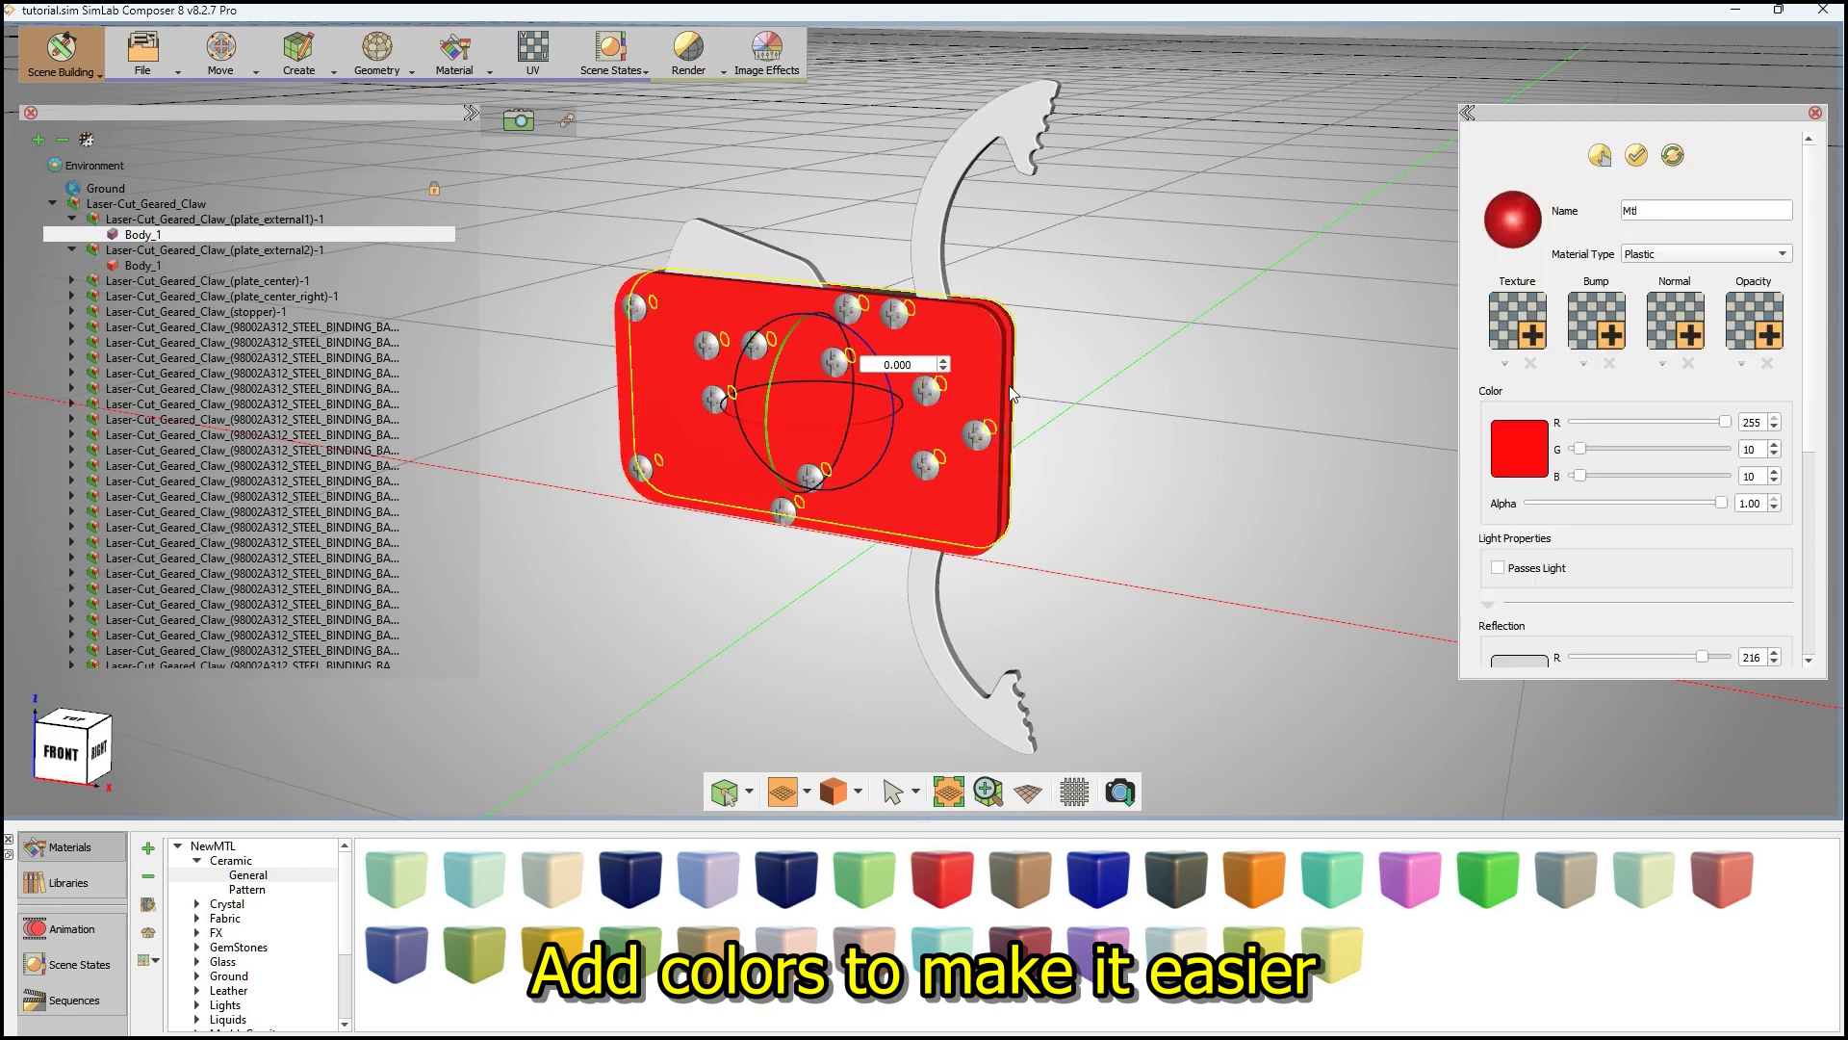
- Hide both red external plates to expose the internal mechanism
left_click(980, 378)
key("h")
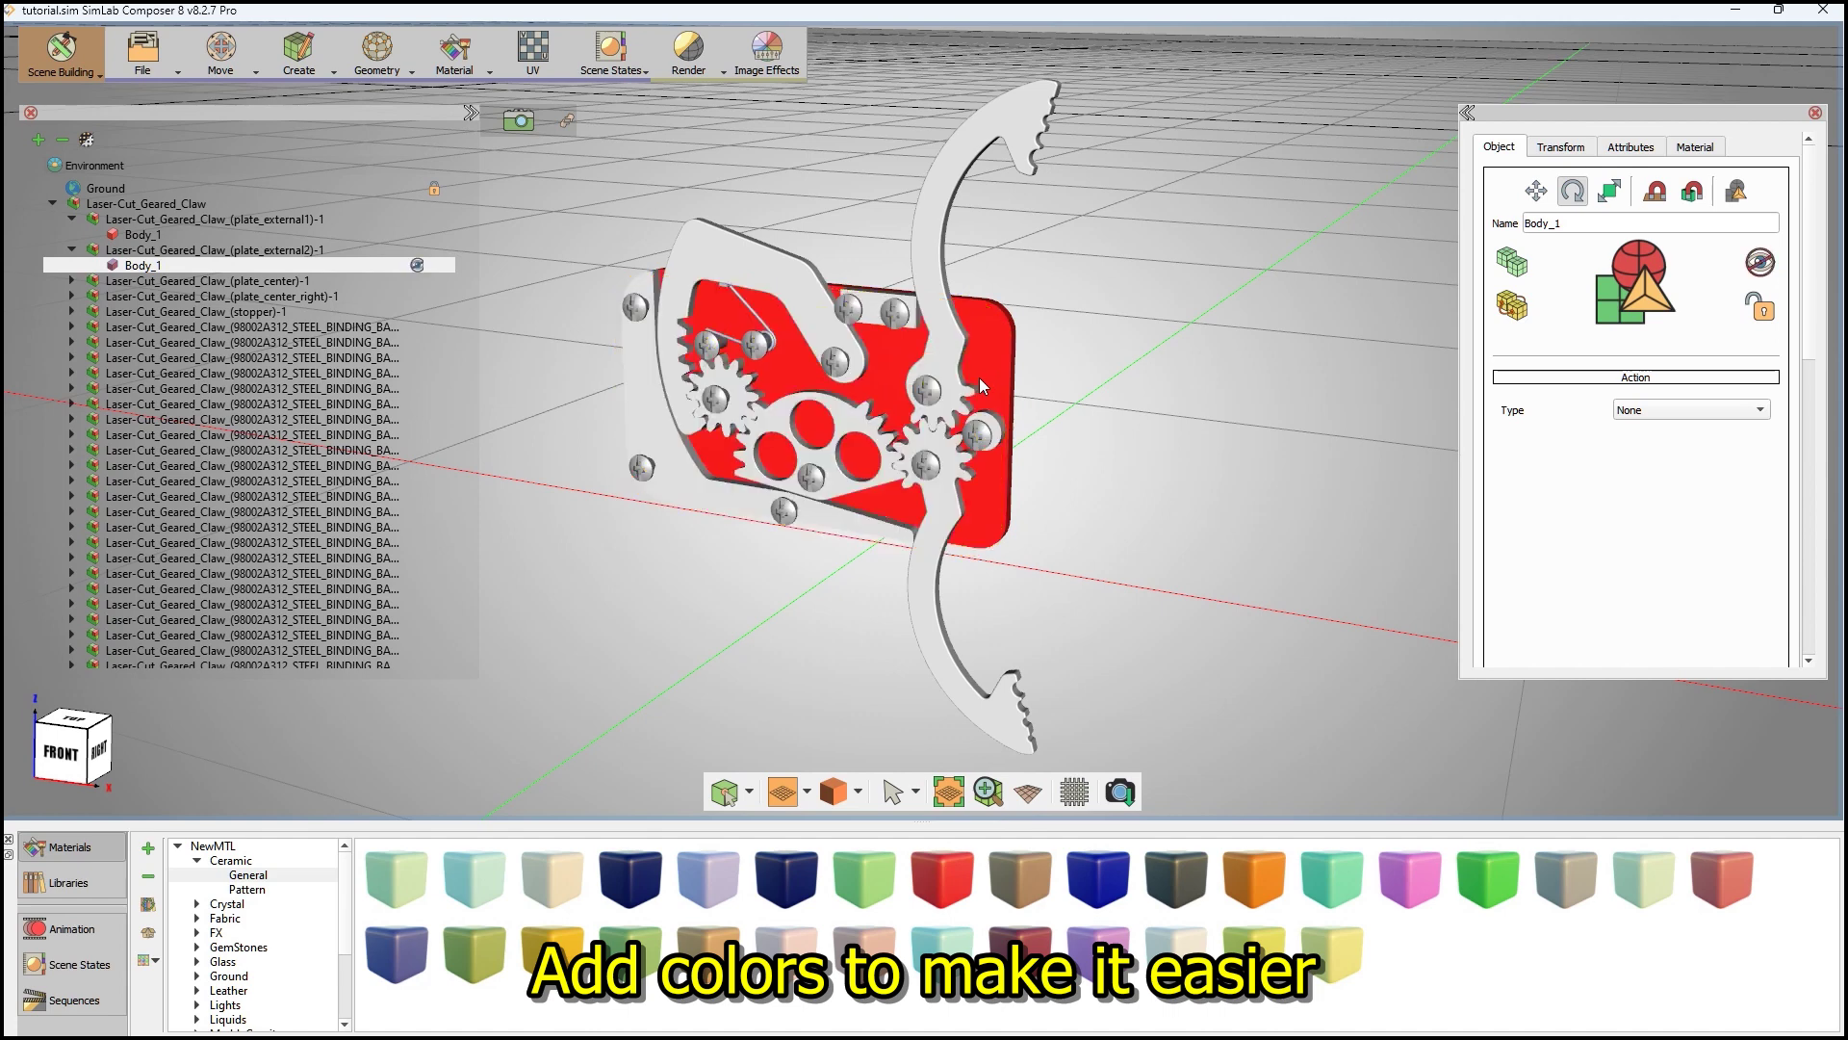
left_click(979, 364)
key("h")
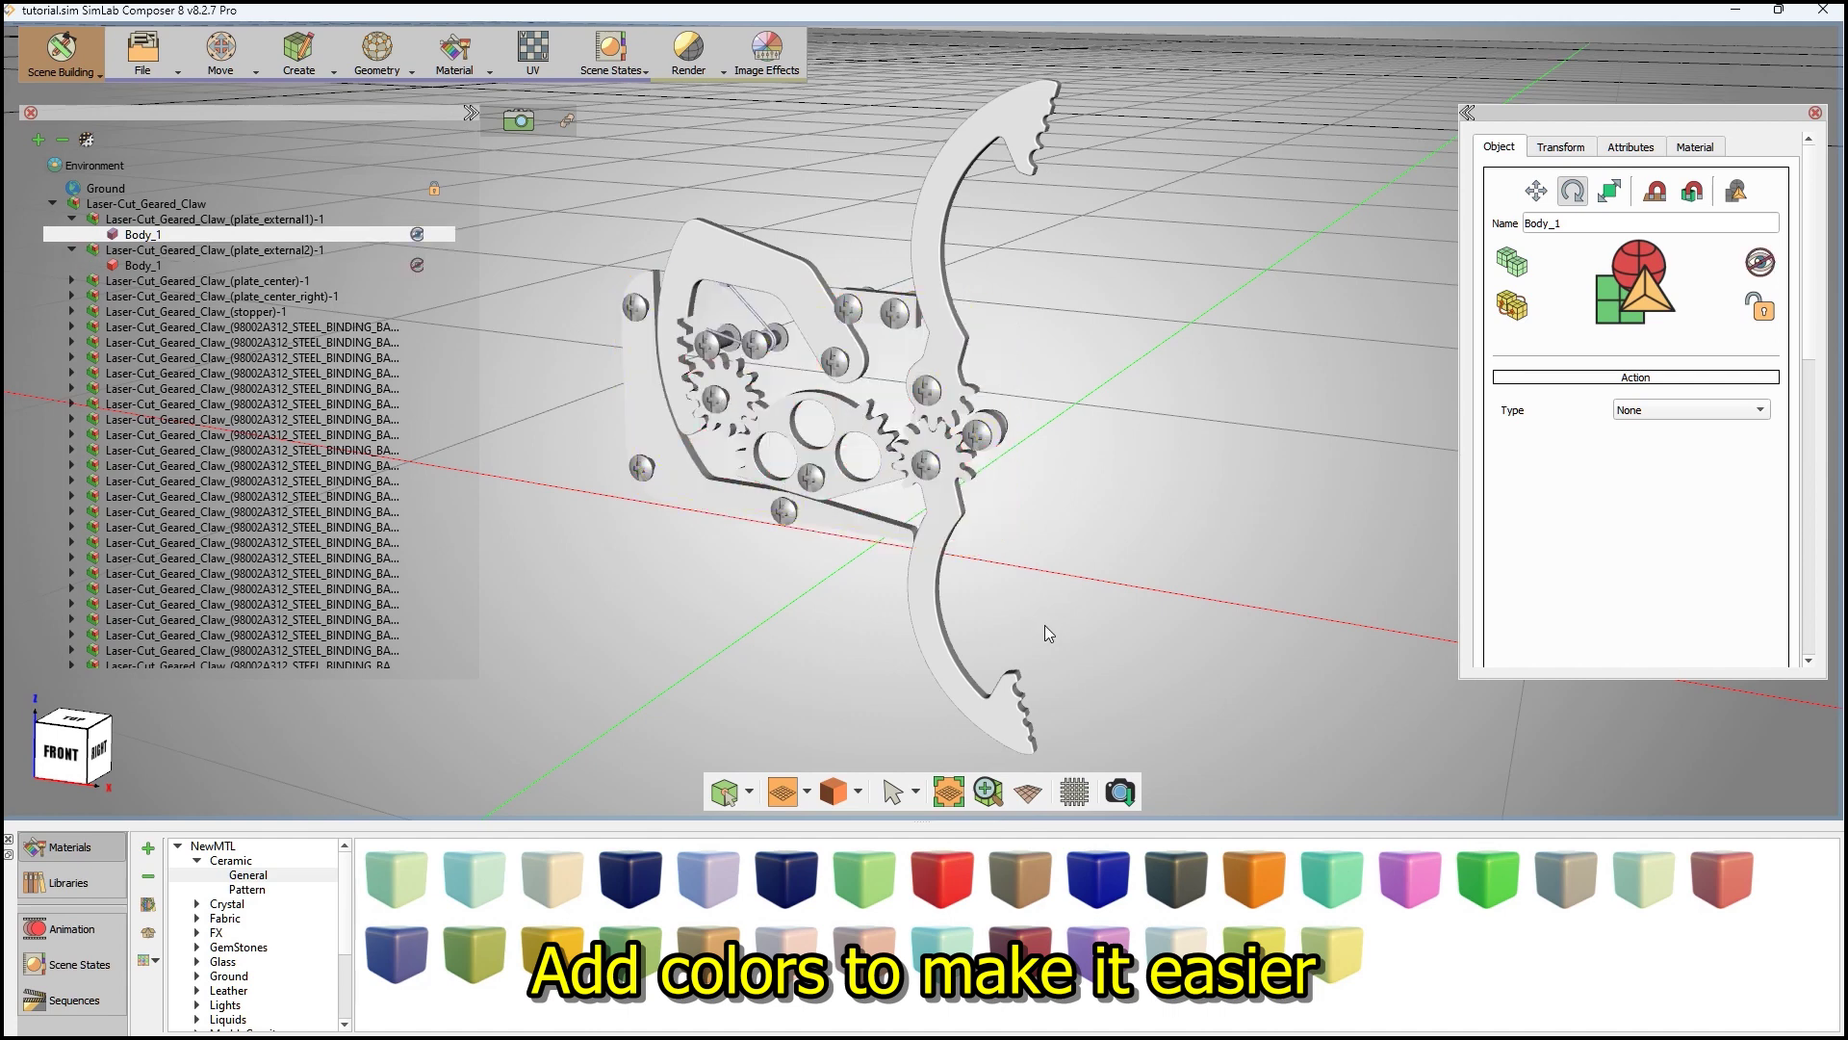
- Apply the maroon ceramic material to the L-shaped centre plate and the two small inner plates near the claws
left_click_drag(1018, 946, 759, 515)
left_click_drag(1022, 948, 939, 421)
left_click_drag(887, 327, 876, 314)
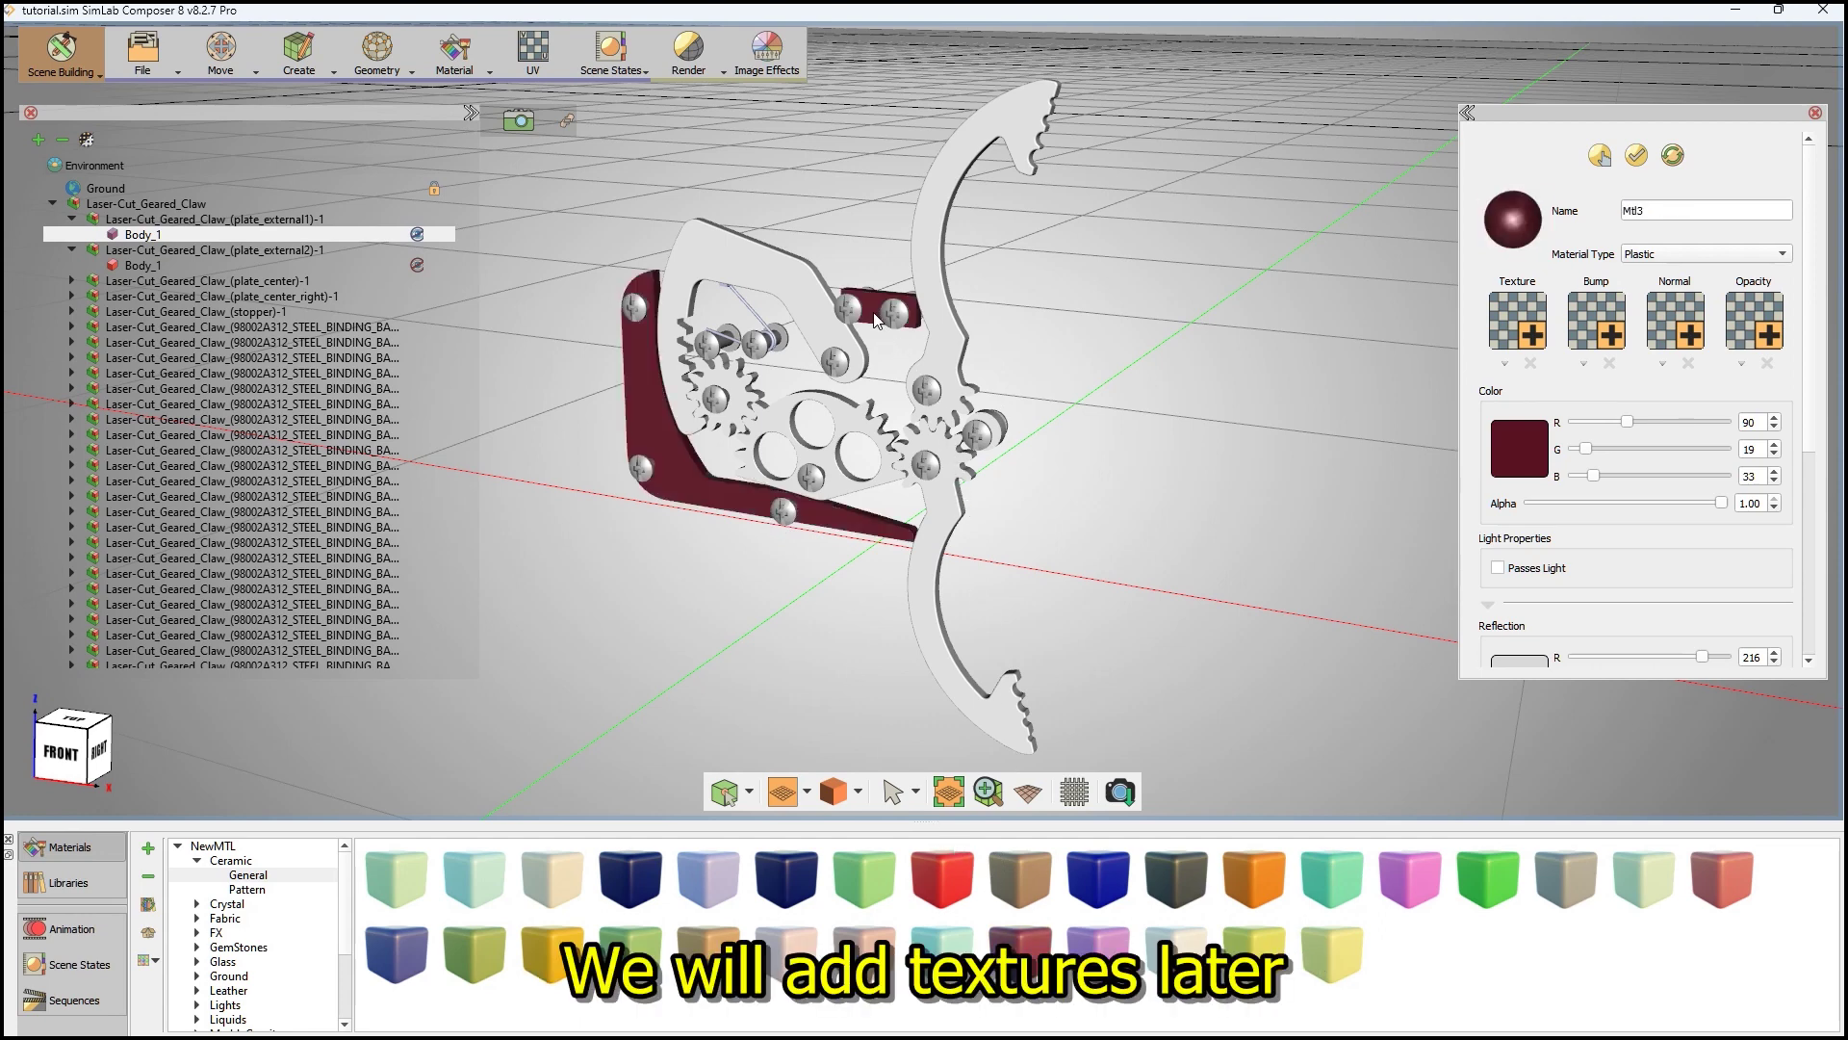
left_click_drag(1004, 927, 997, 433)
- Apply the brown ceramic material to all the binding screws of the mechanism
left_click_drag(1020, 890, 817, 481)
middle_click_drag(817, 485, 726, 484)
left_click_drag(1018, 876, 750, 334)
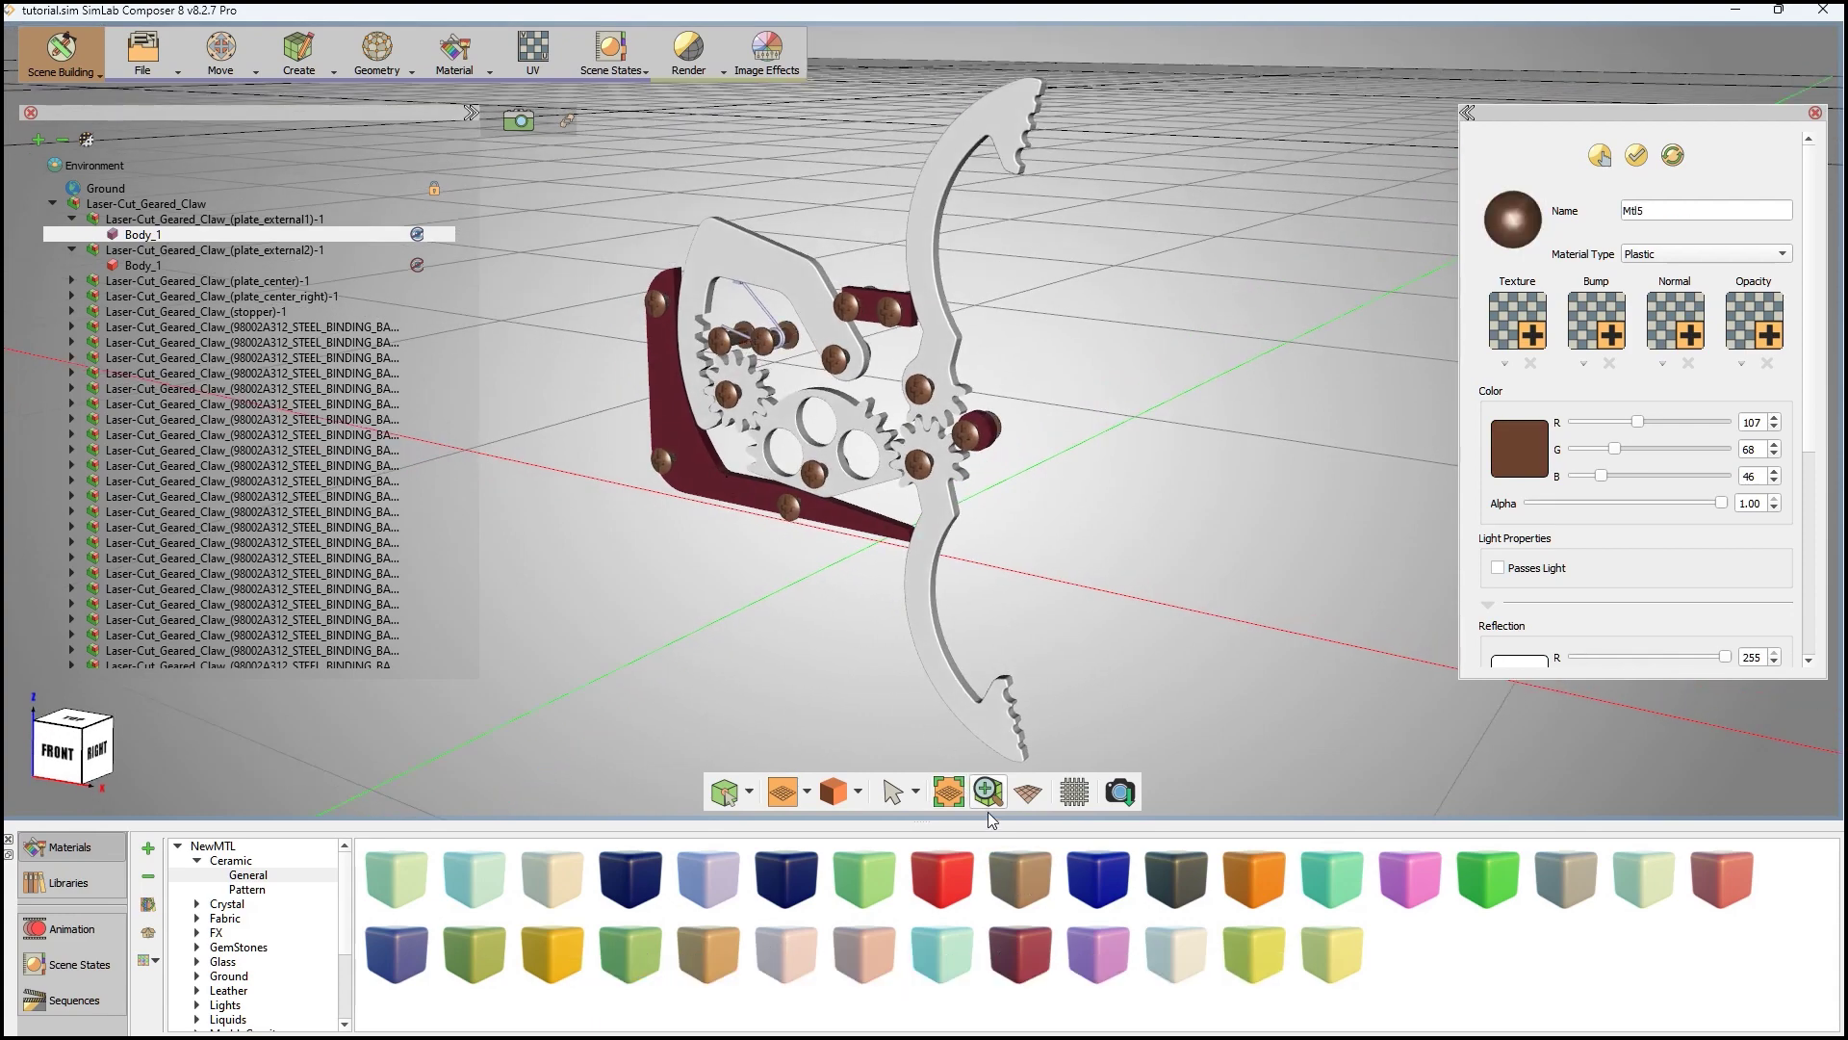
- Apply BrightGreenCeramic to the toothed input lever and the yellow ceramic material to the small gear
left_click_drag(867, 888, 847, 478)
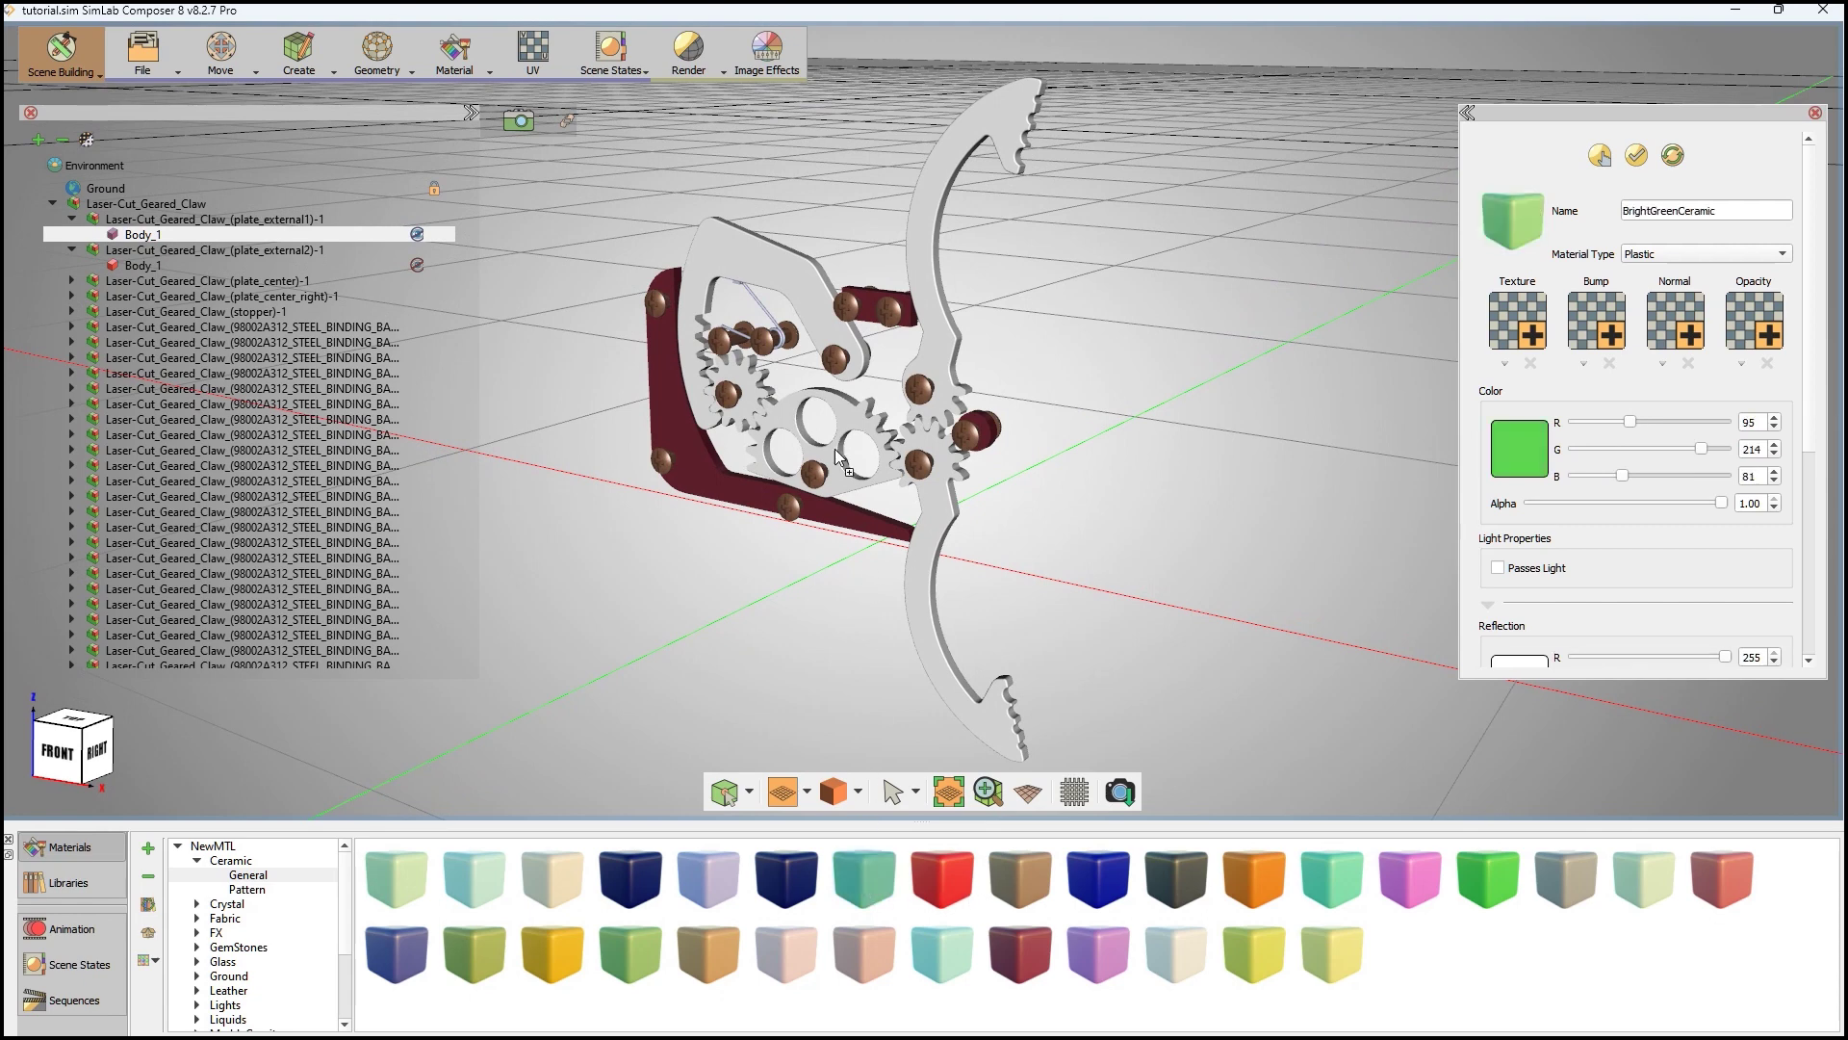
left_click_drag(794, 279, 794, 278)
left_click_drag(1257, 939, 737, 389)
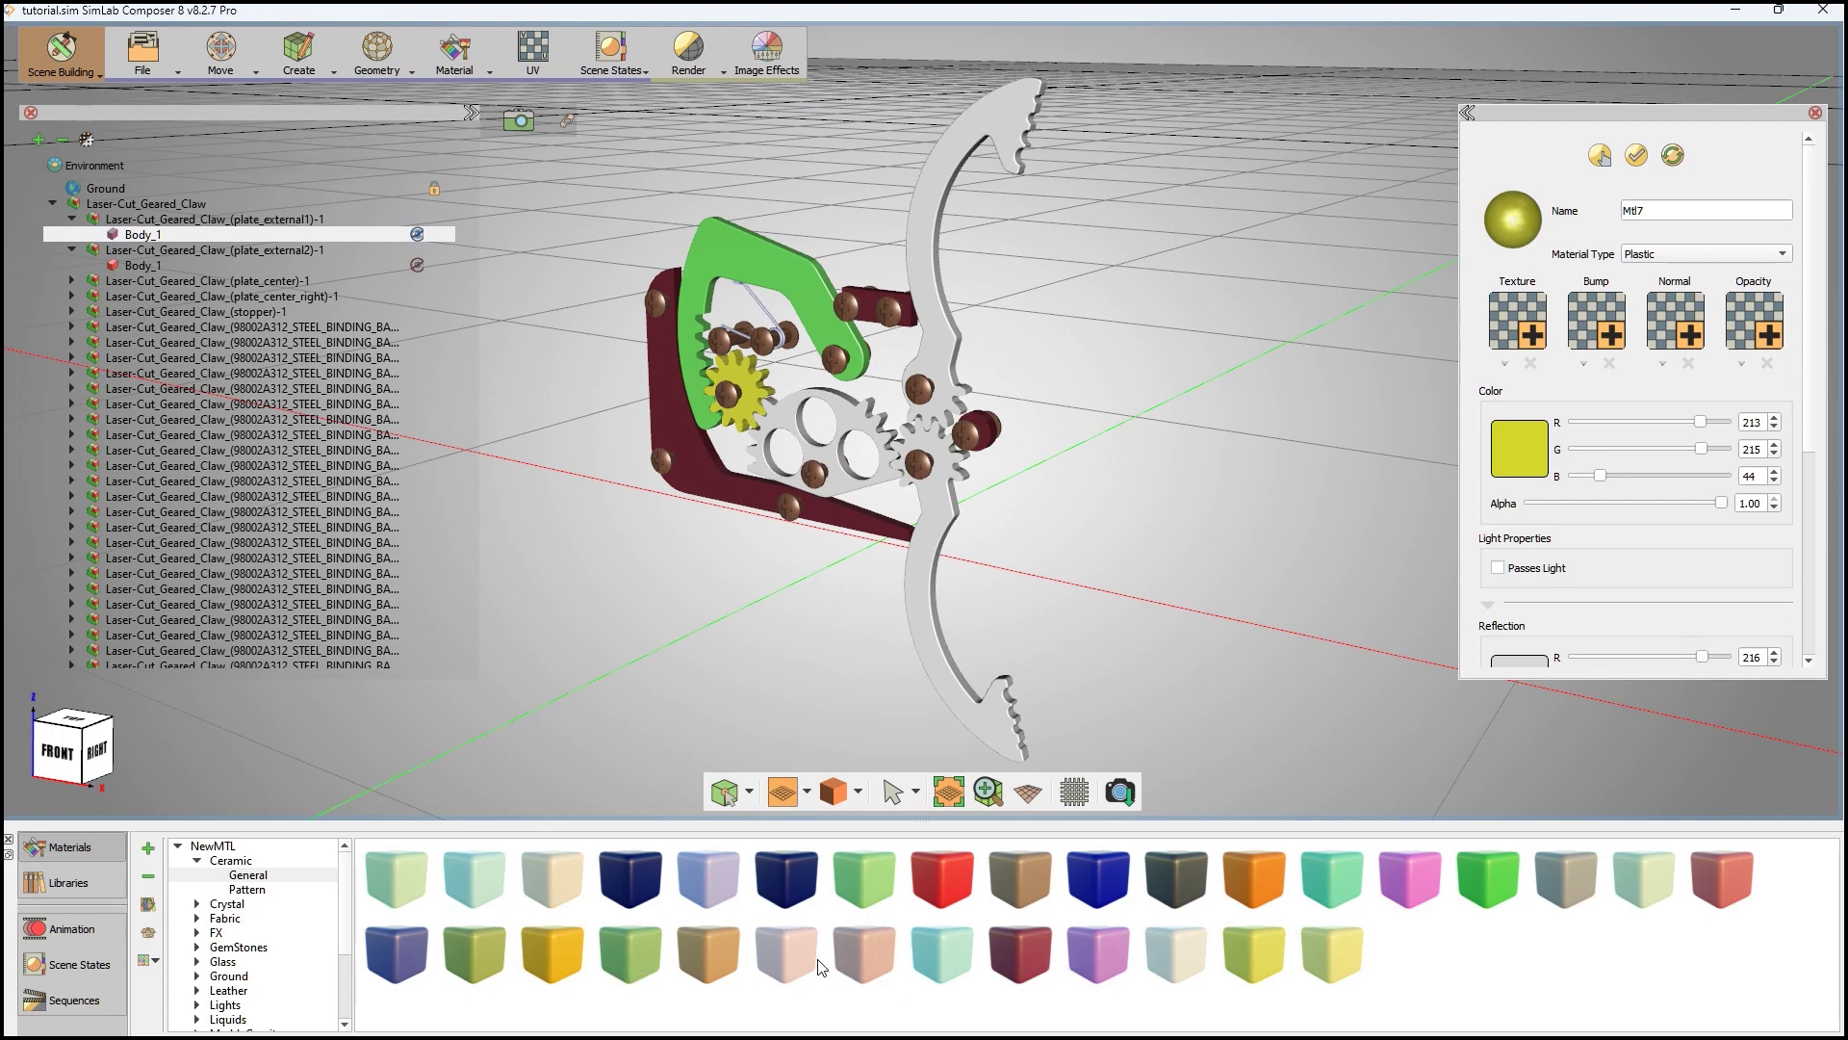
- Apply VioletCeramic to the large gear and DarkBlueCeramic to both claws
left_click_drag(1103, 957, 964, 598)
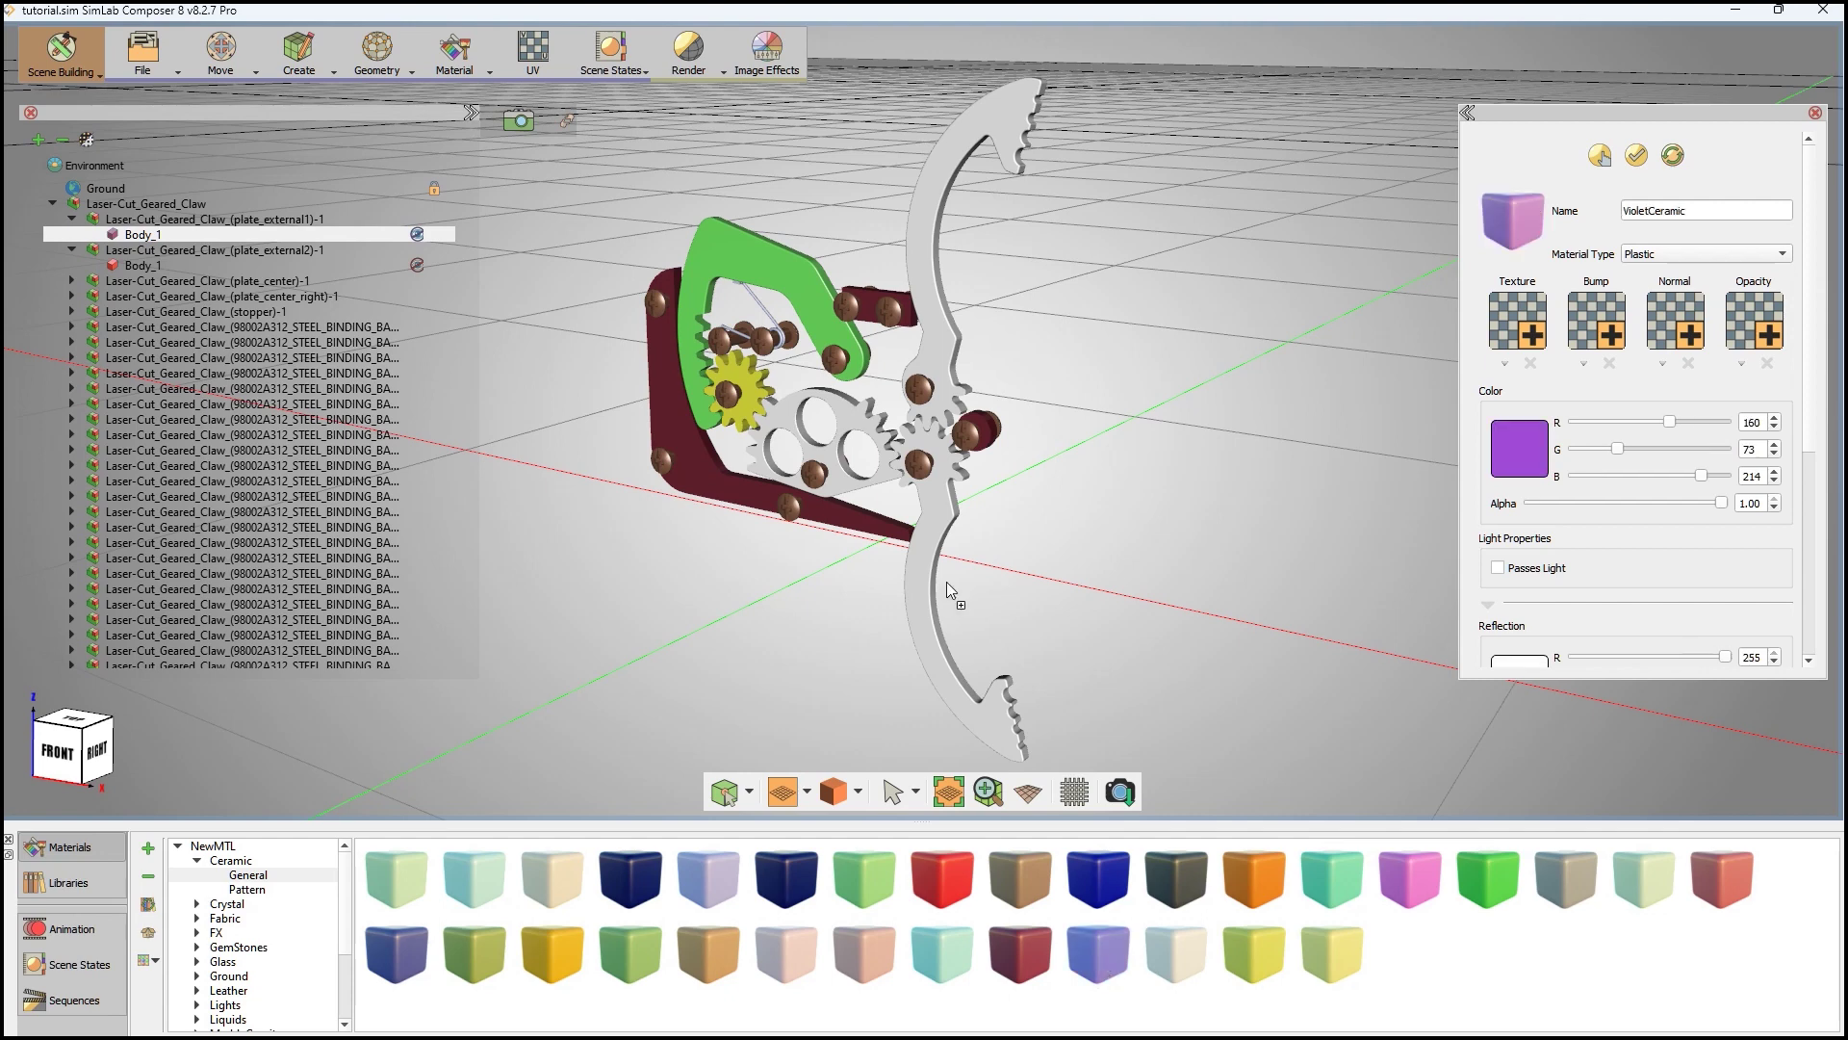
left_click_drag(846, 412, 846, 420)
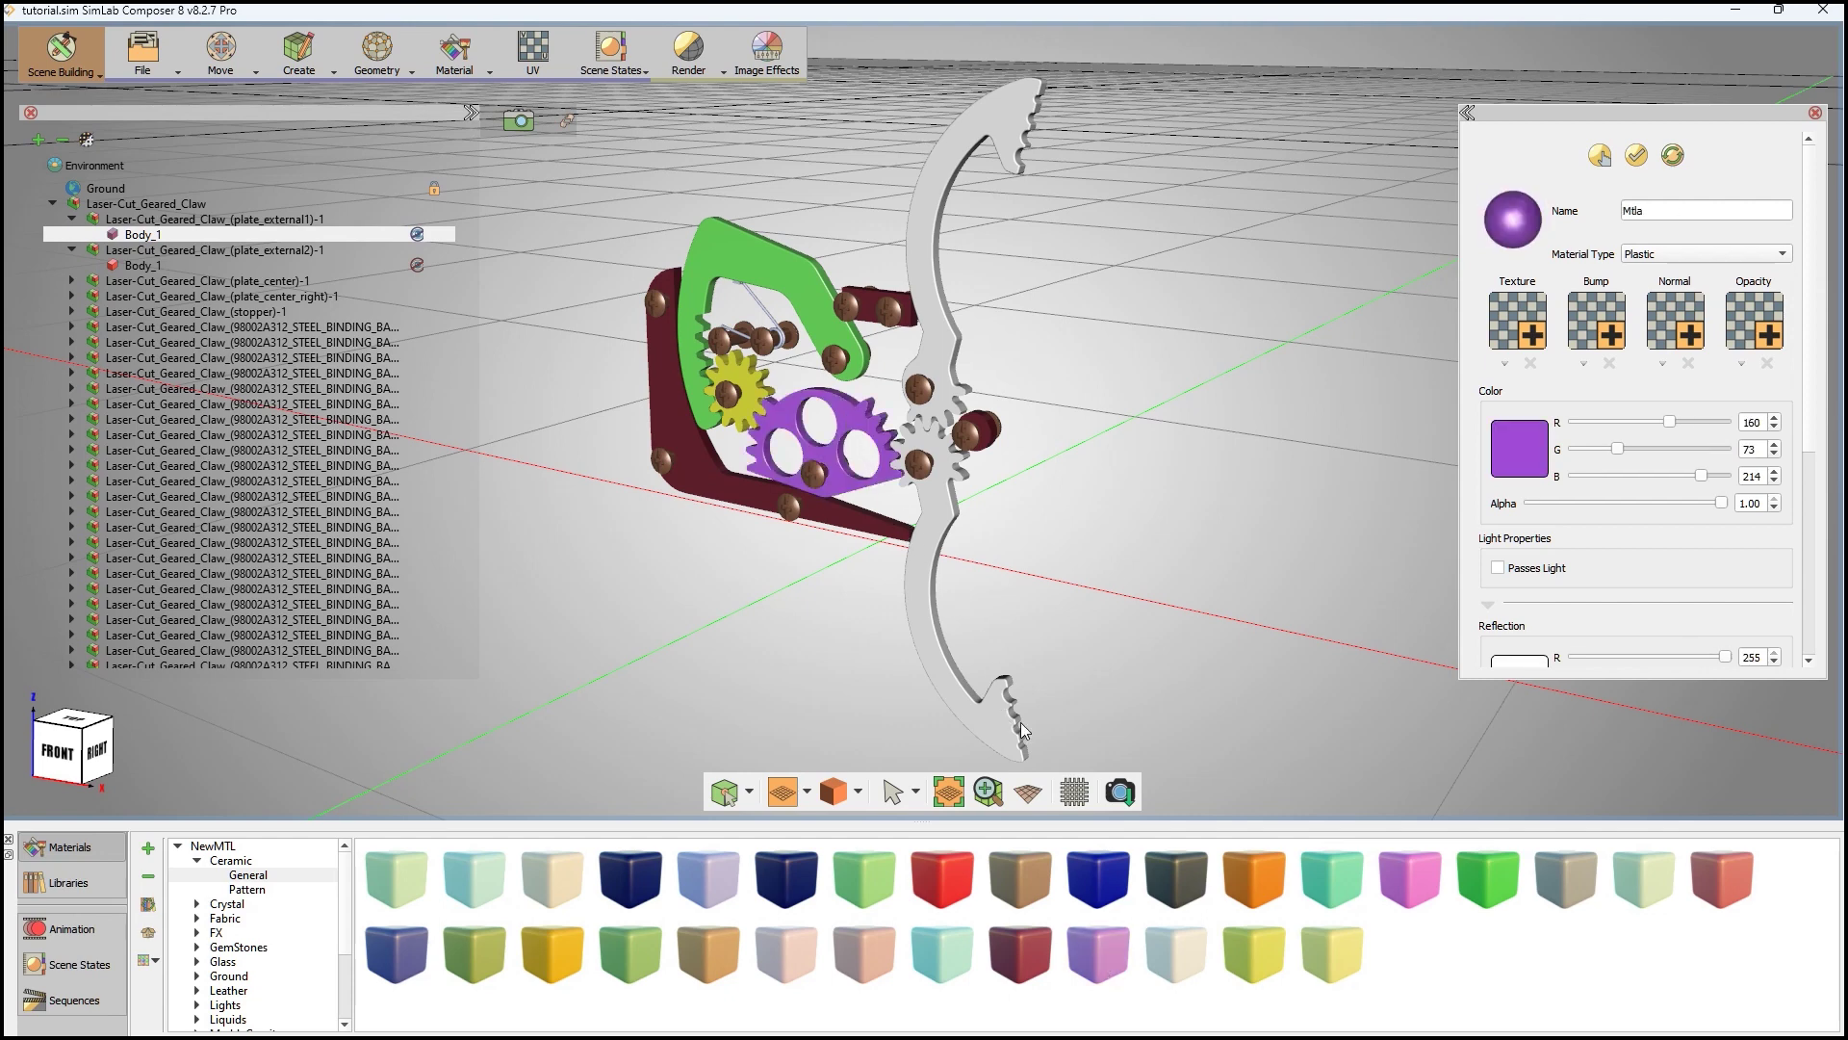
left_click_drag(1092, 872, 978, 622)
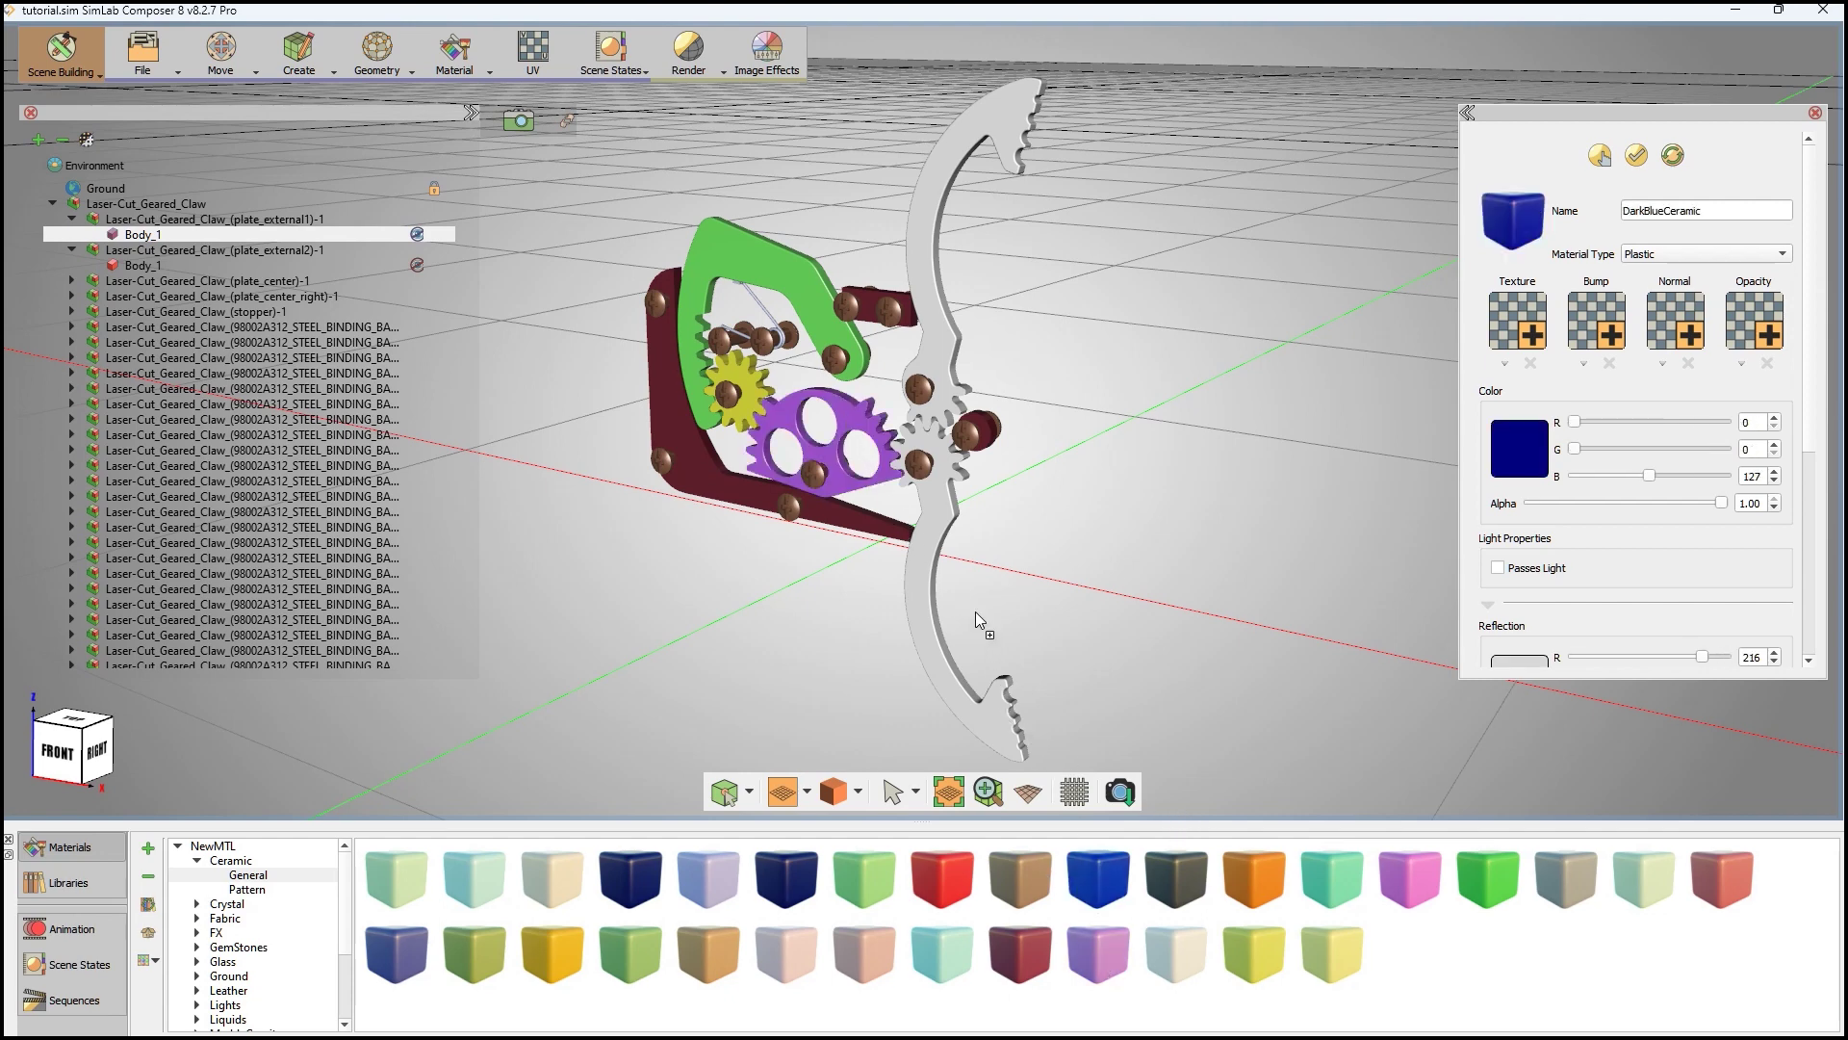
left_click_drag(927, 521, 927, 526)
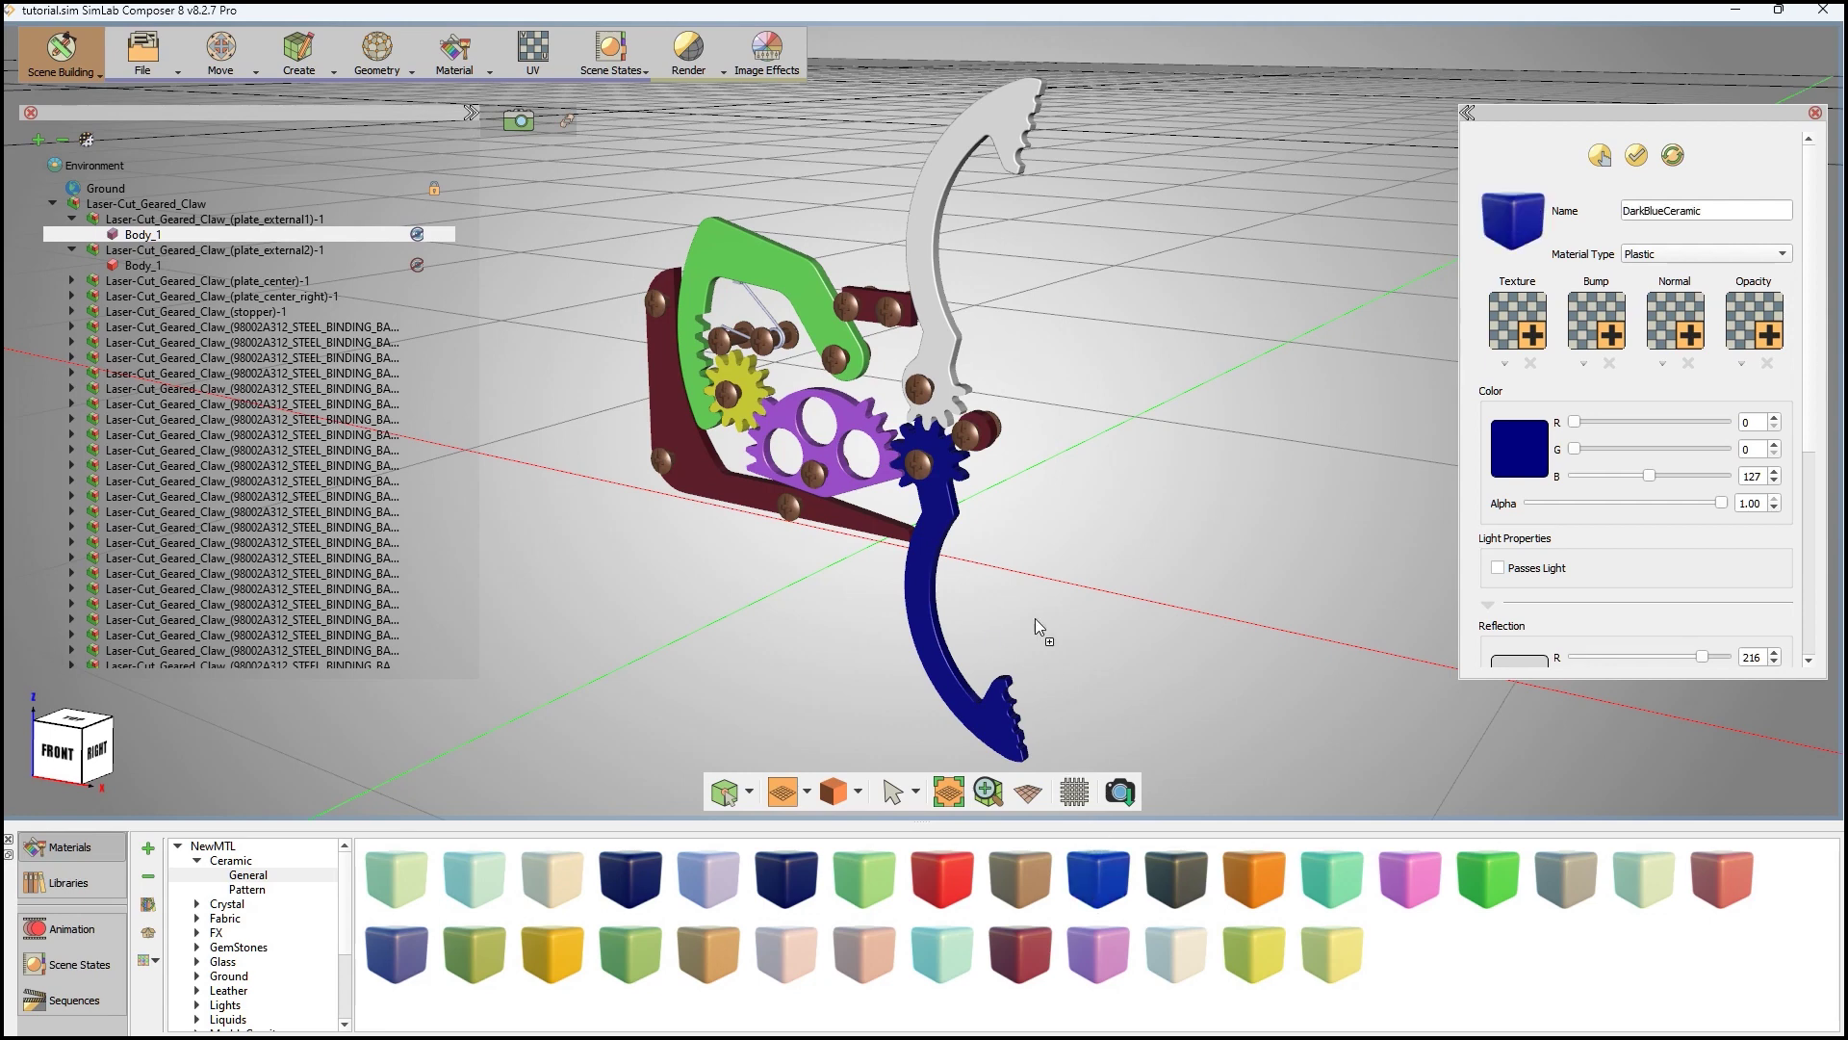
left_click(947, 387)
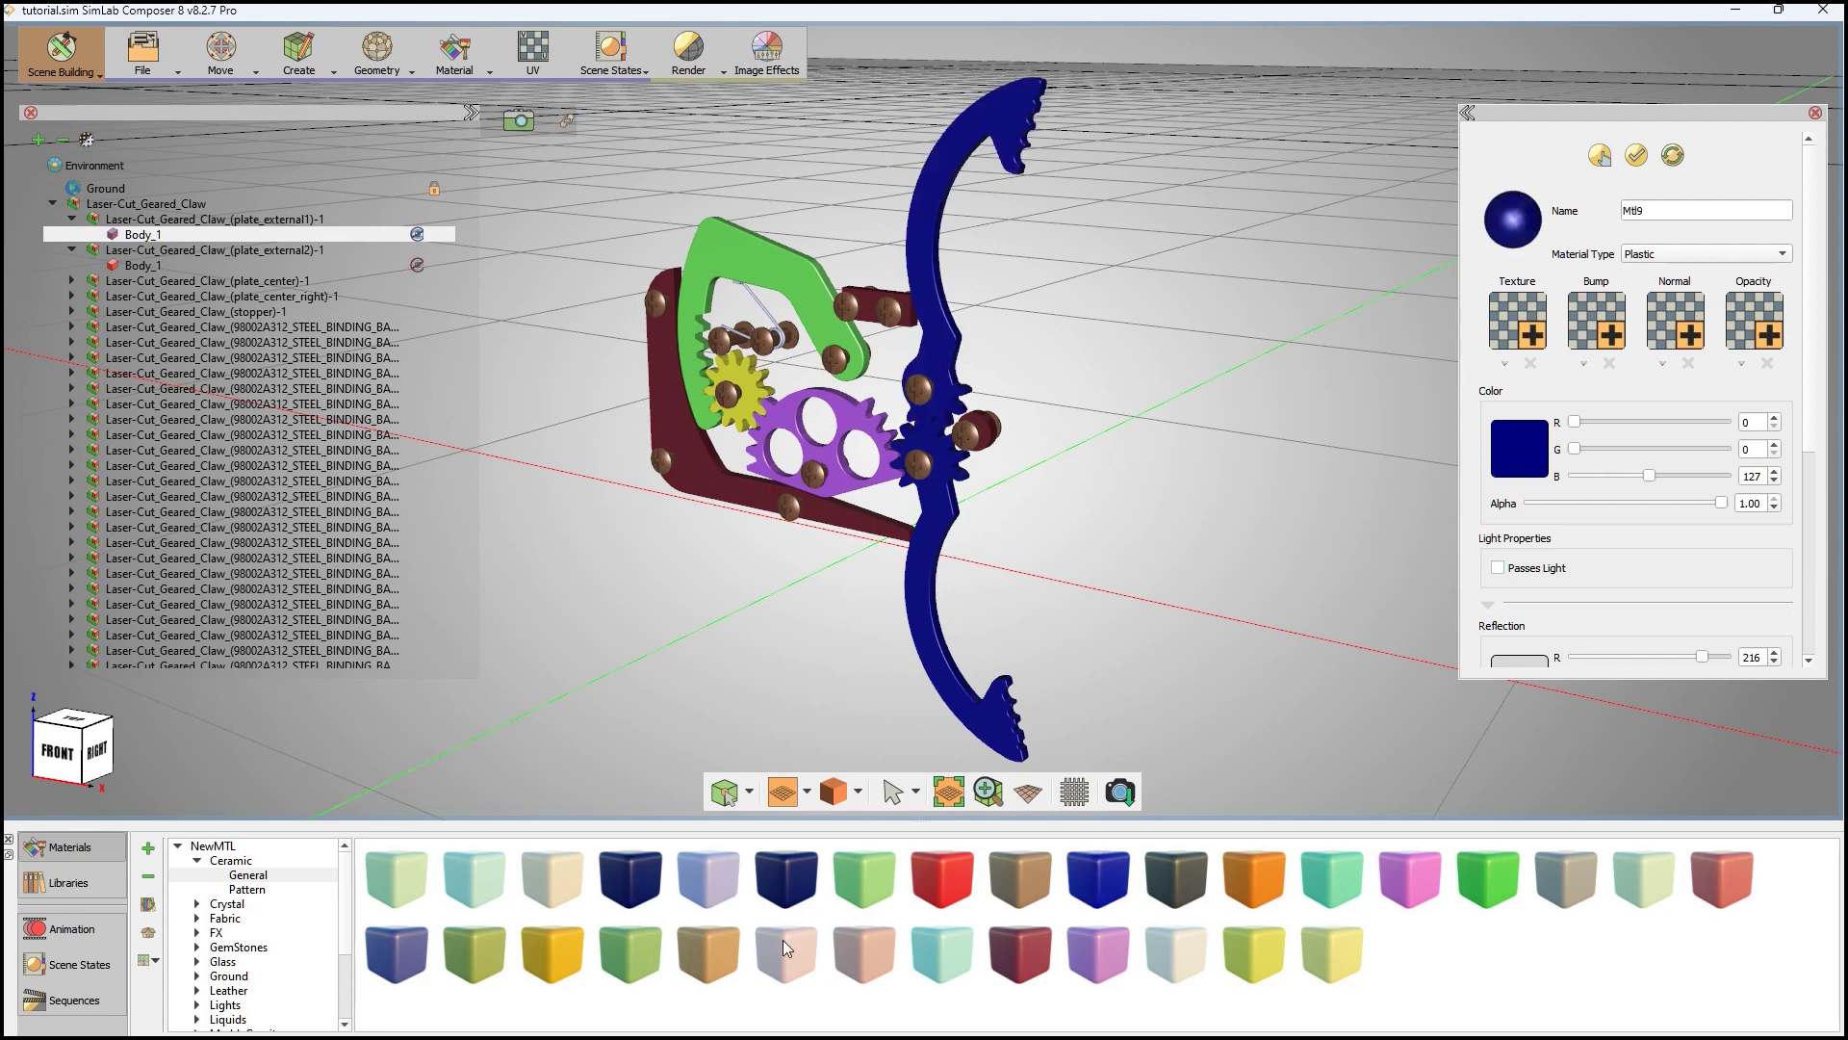
- Apply the orange ceramic material to the spring wire and the pink one to the small piece at its upper end
left_click_drag(1267, 881, 764, 306)
left_click_drag(1231, 870, 782, 204)
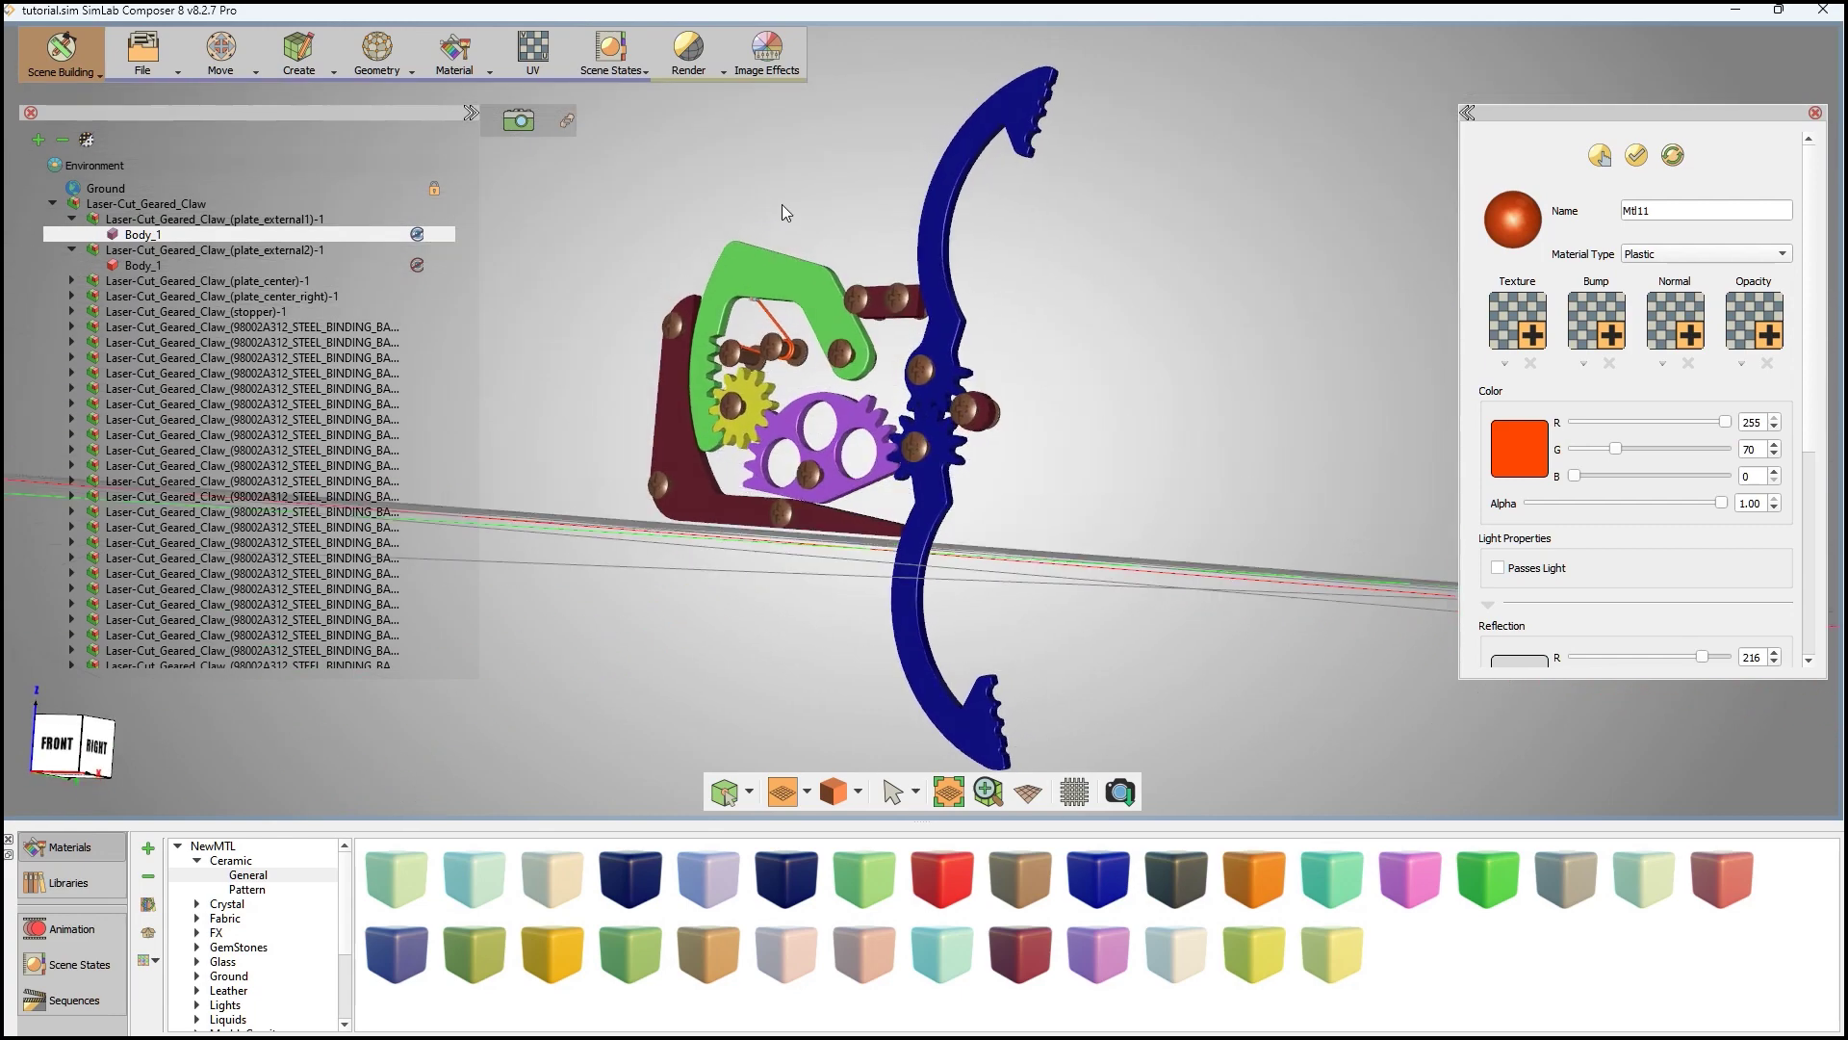
scroll(755, 279, "up", 5)
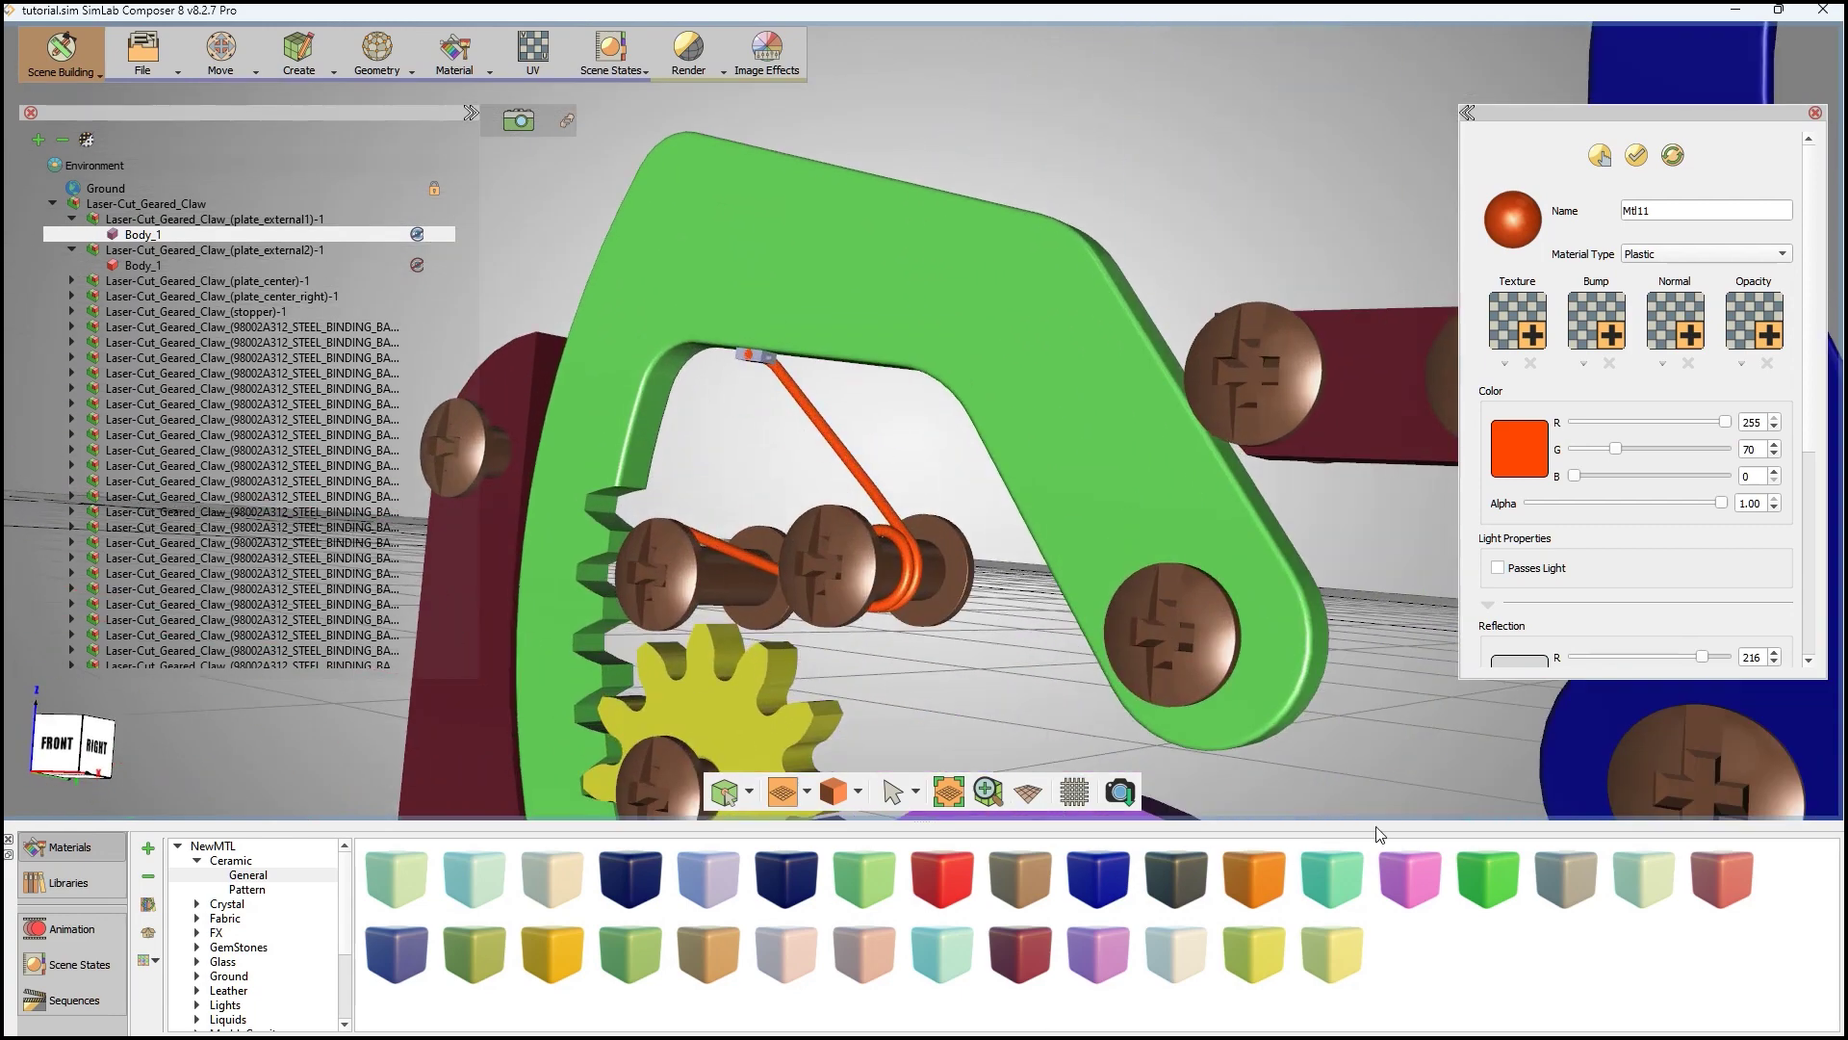
left_click_drag(1422, 871, 753, 352)
left_click(955, 801)
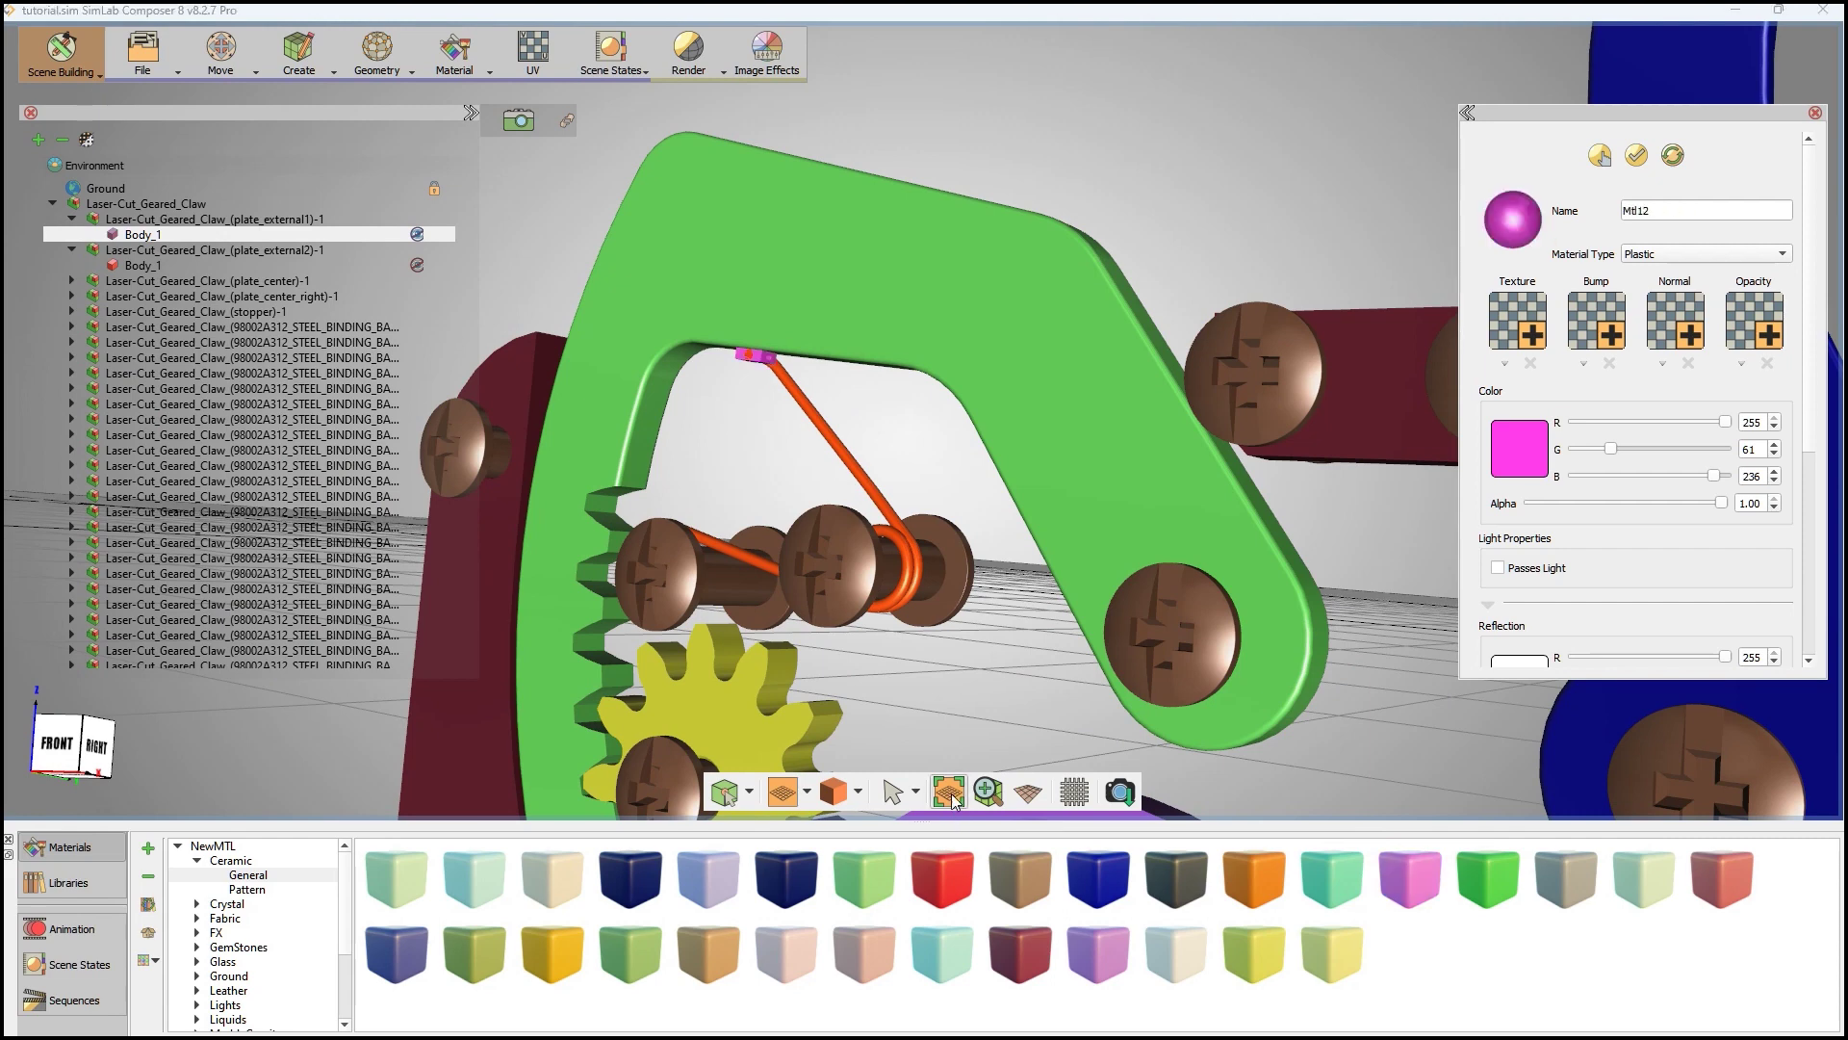
left_click(758, 562)
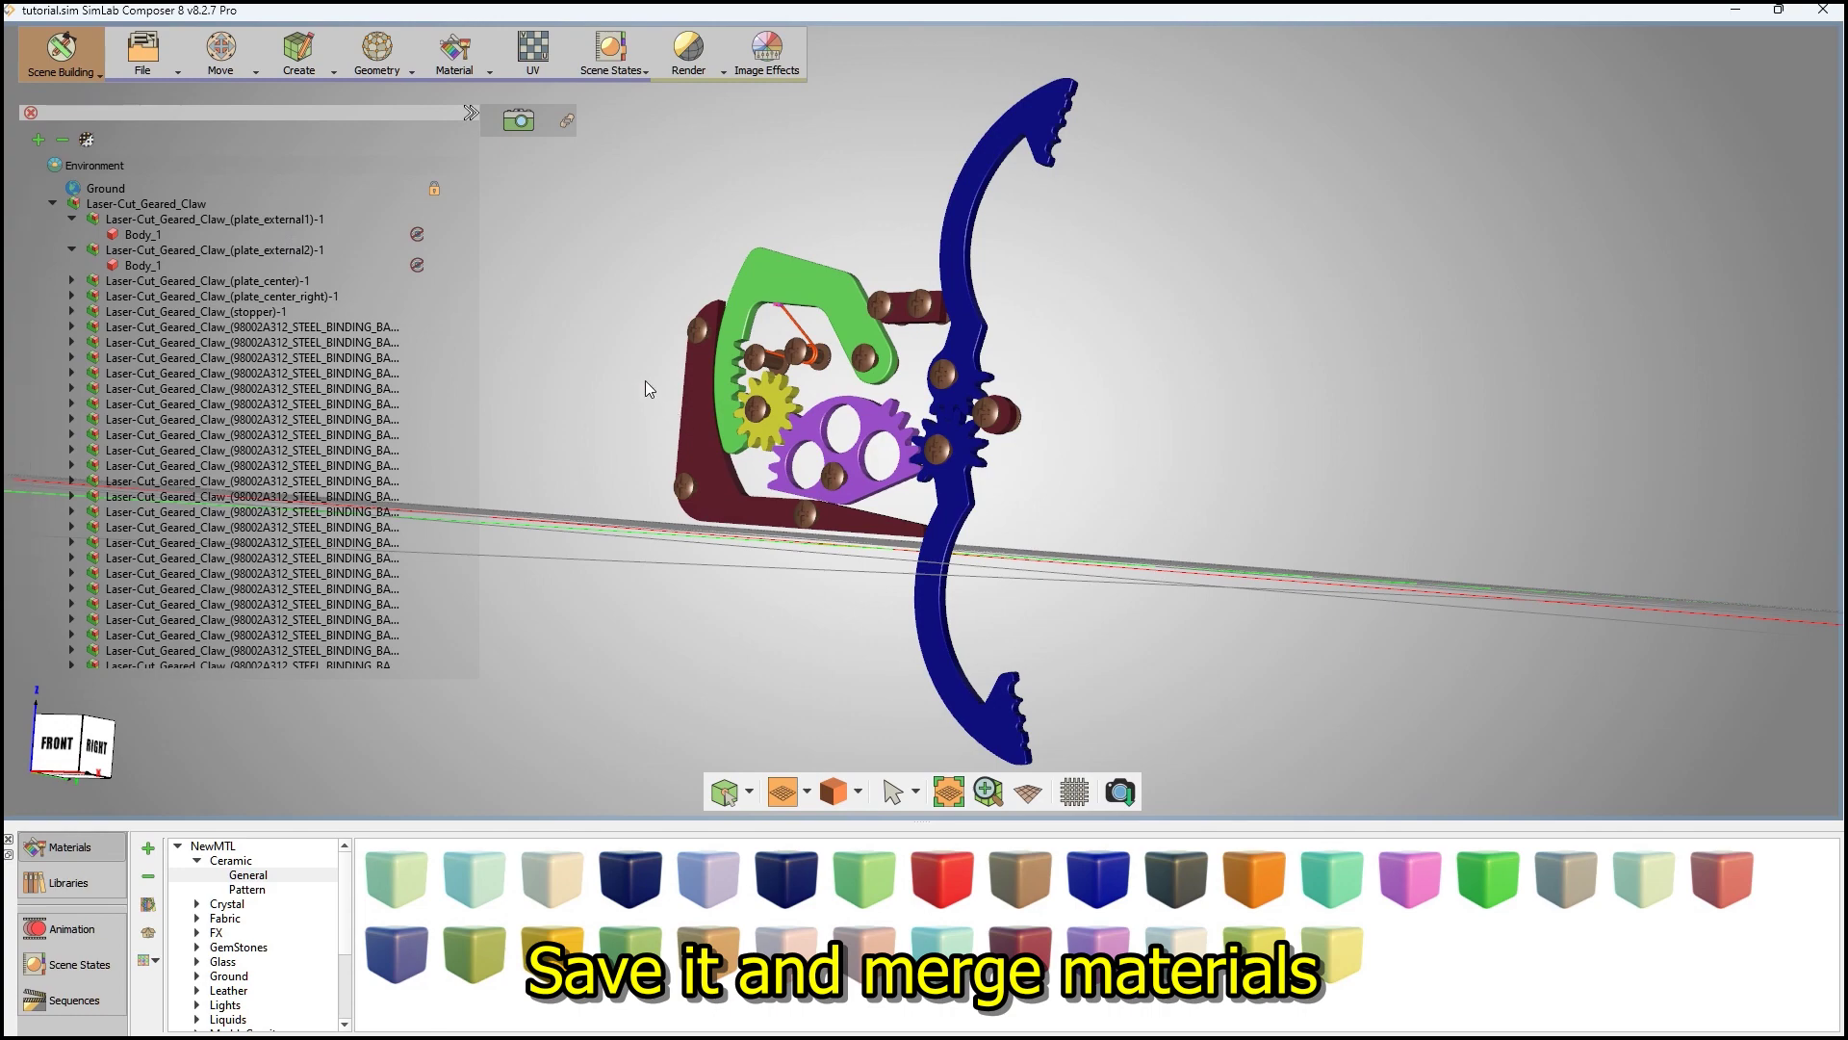
- Merge the identical materials in the scene
left_click_drag(645, 379, 685, 453)
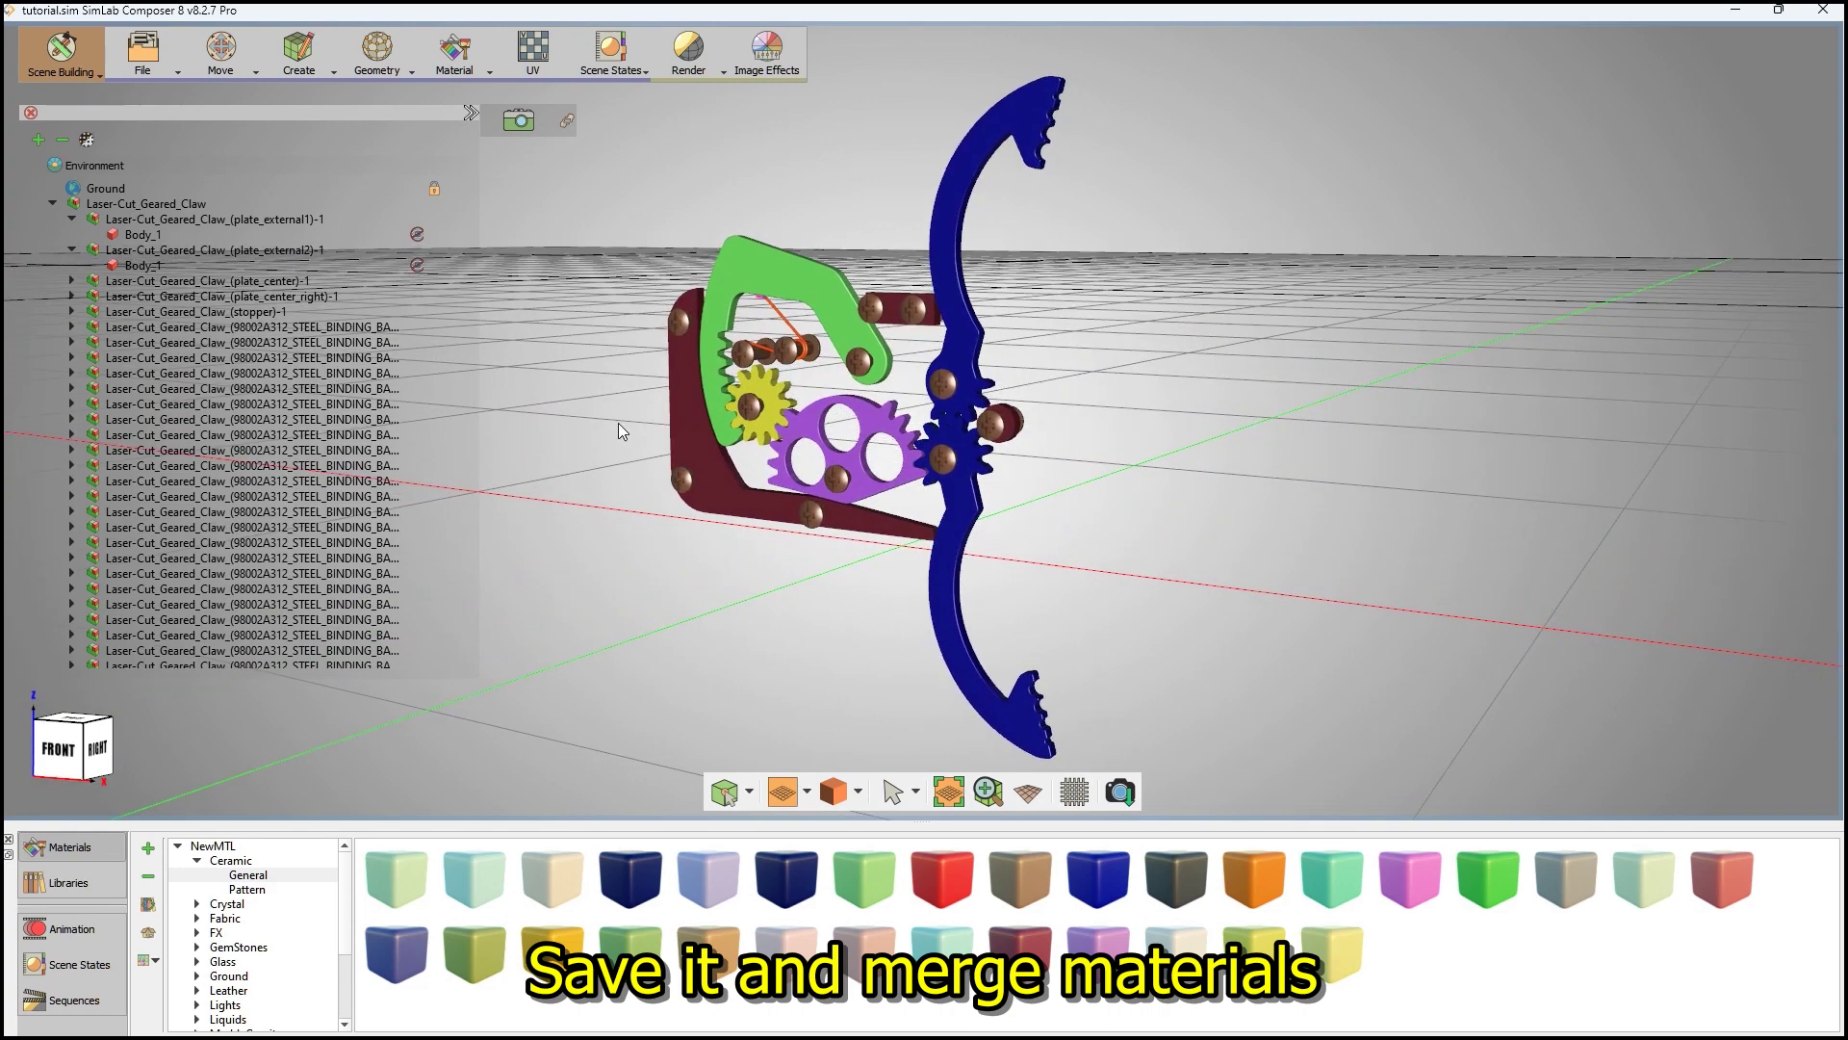
left_click(460, 59)
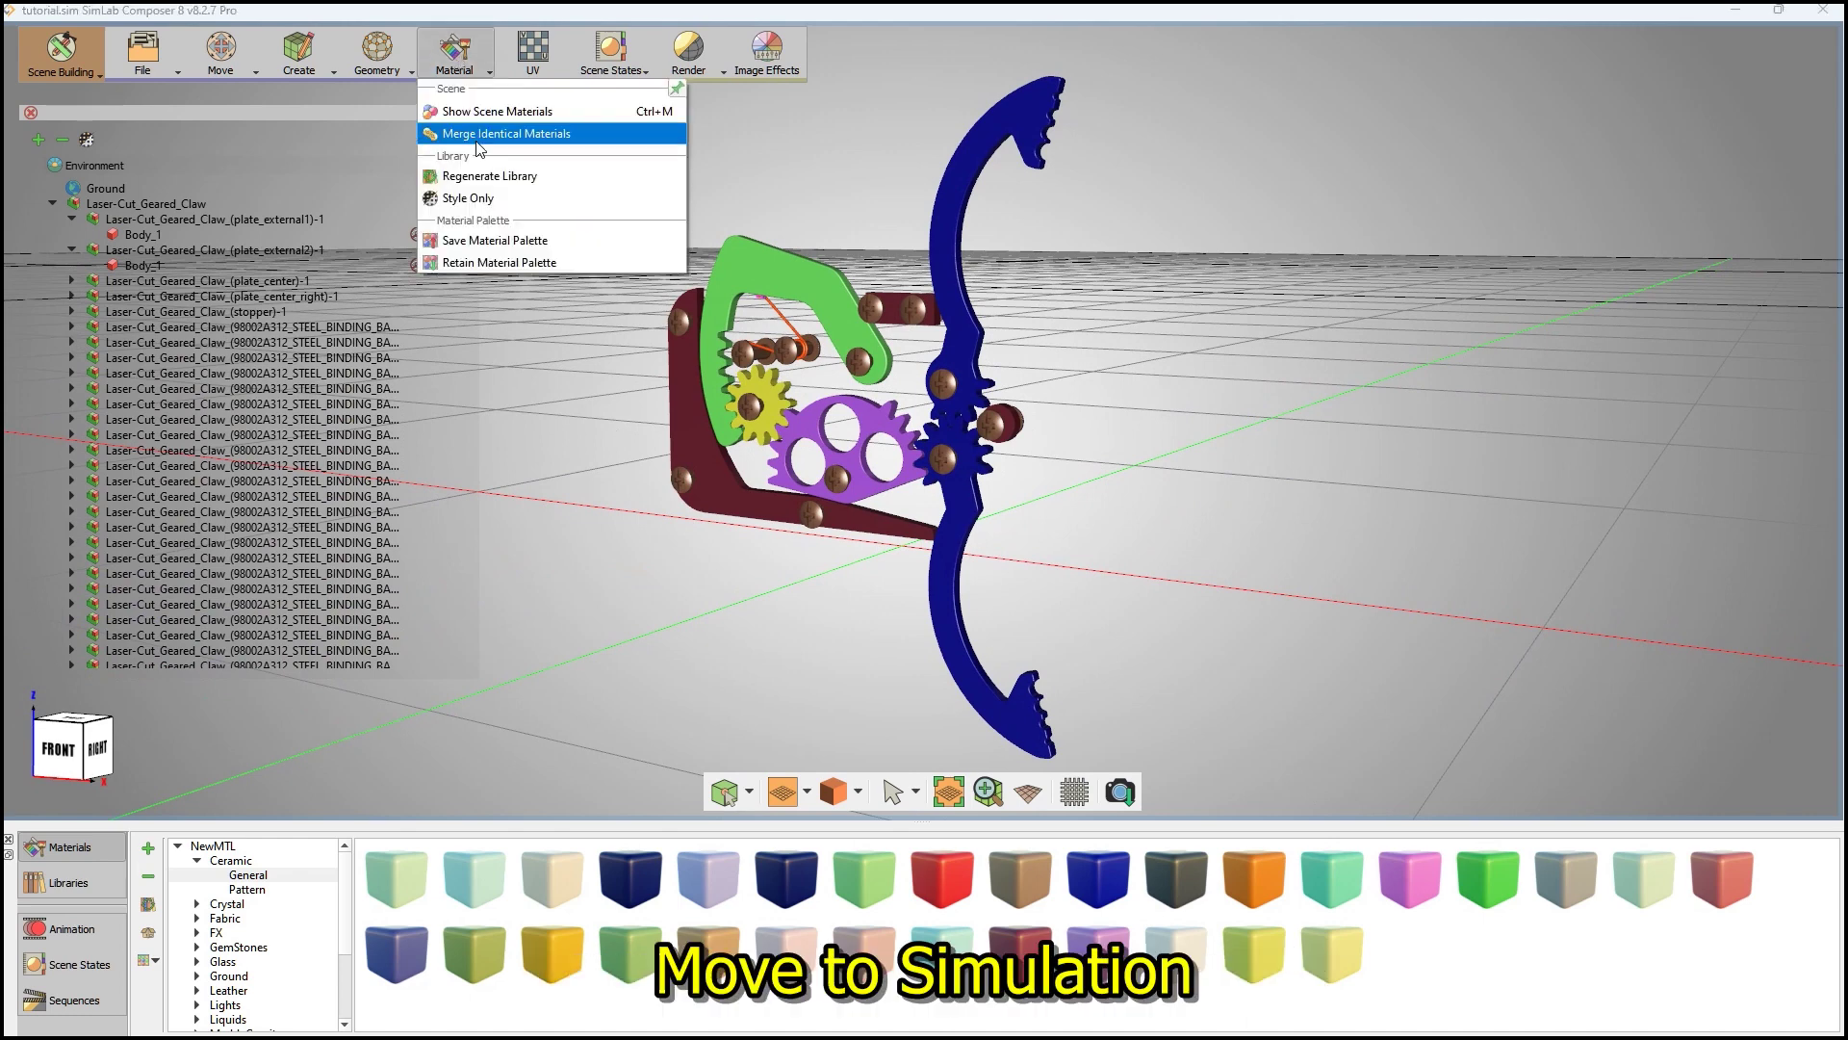
left_click(478, 136)
- Switch to the Simulation workspace and move the Solid Editing dialog off the claws
left_click(61, 55)
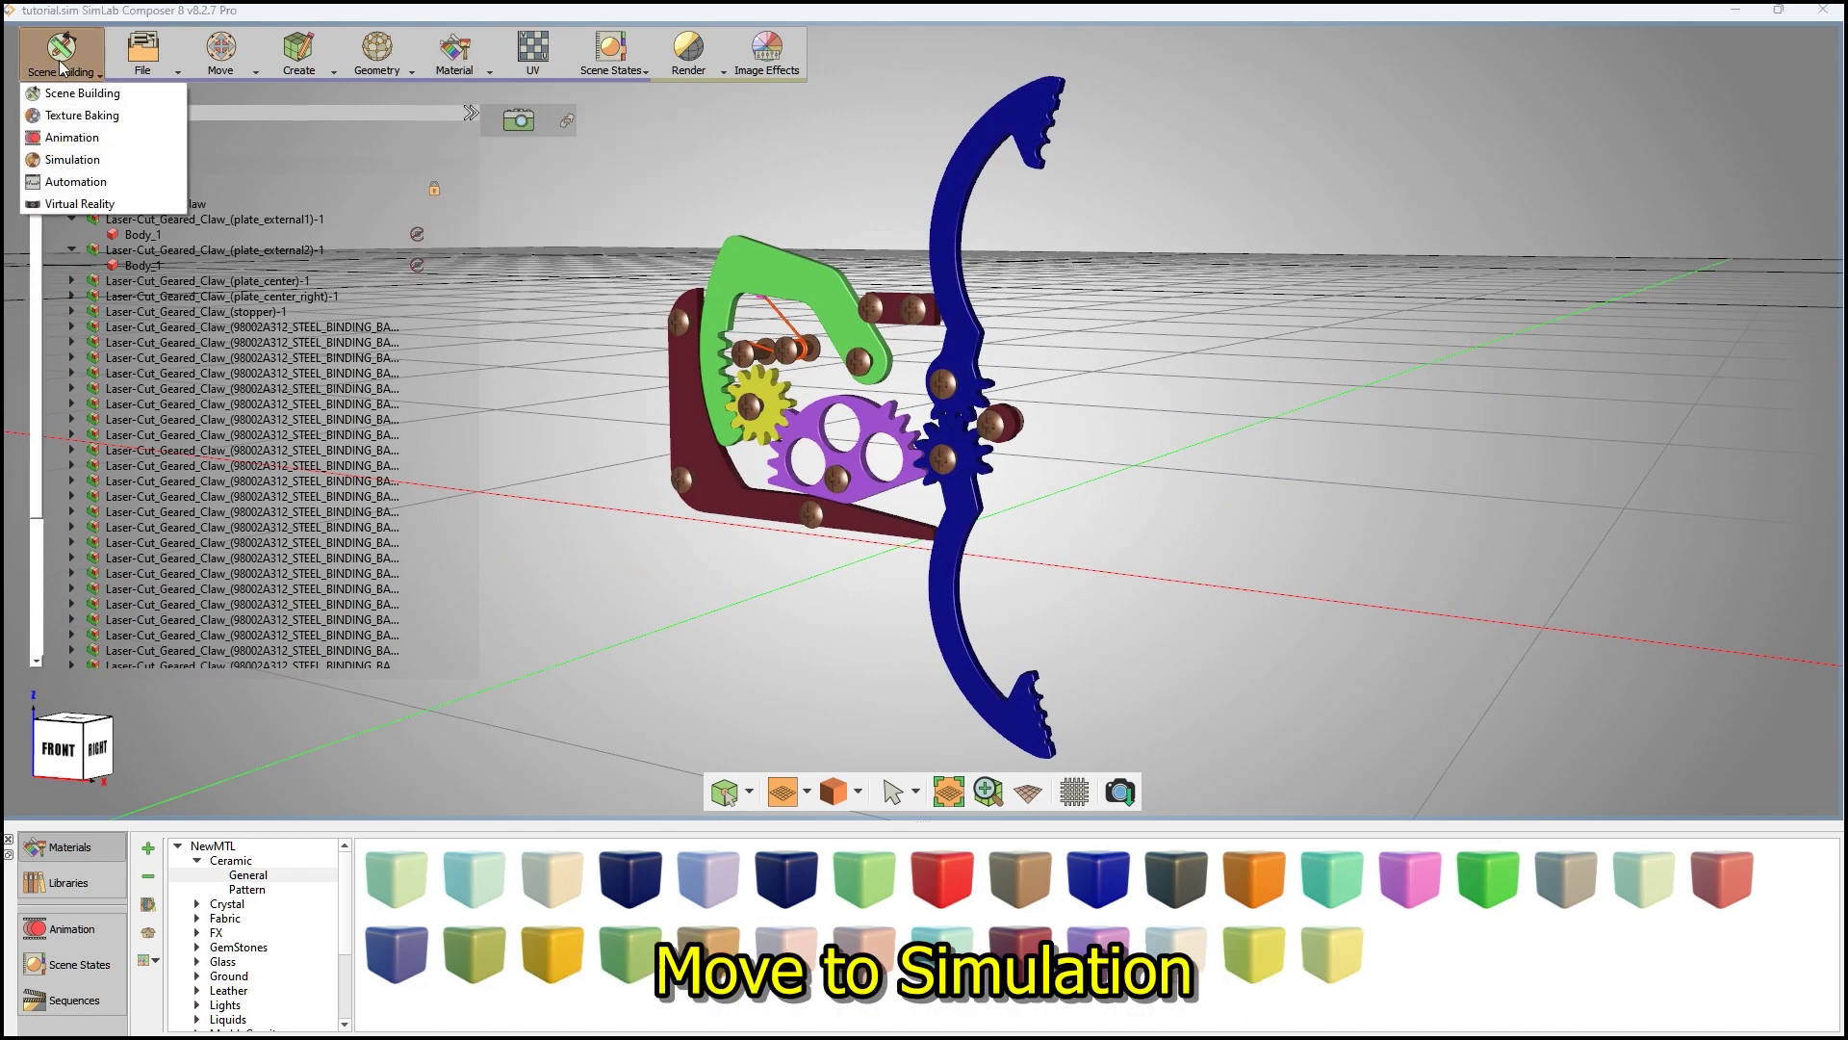
left_click(77, 159)
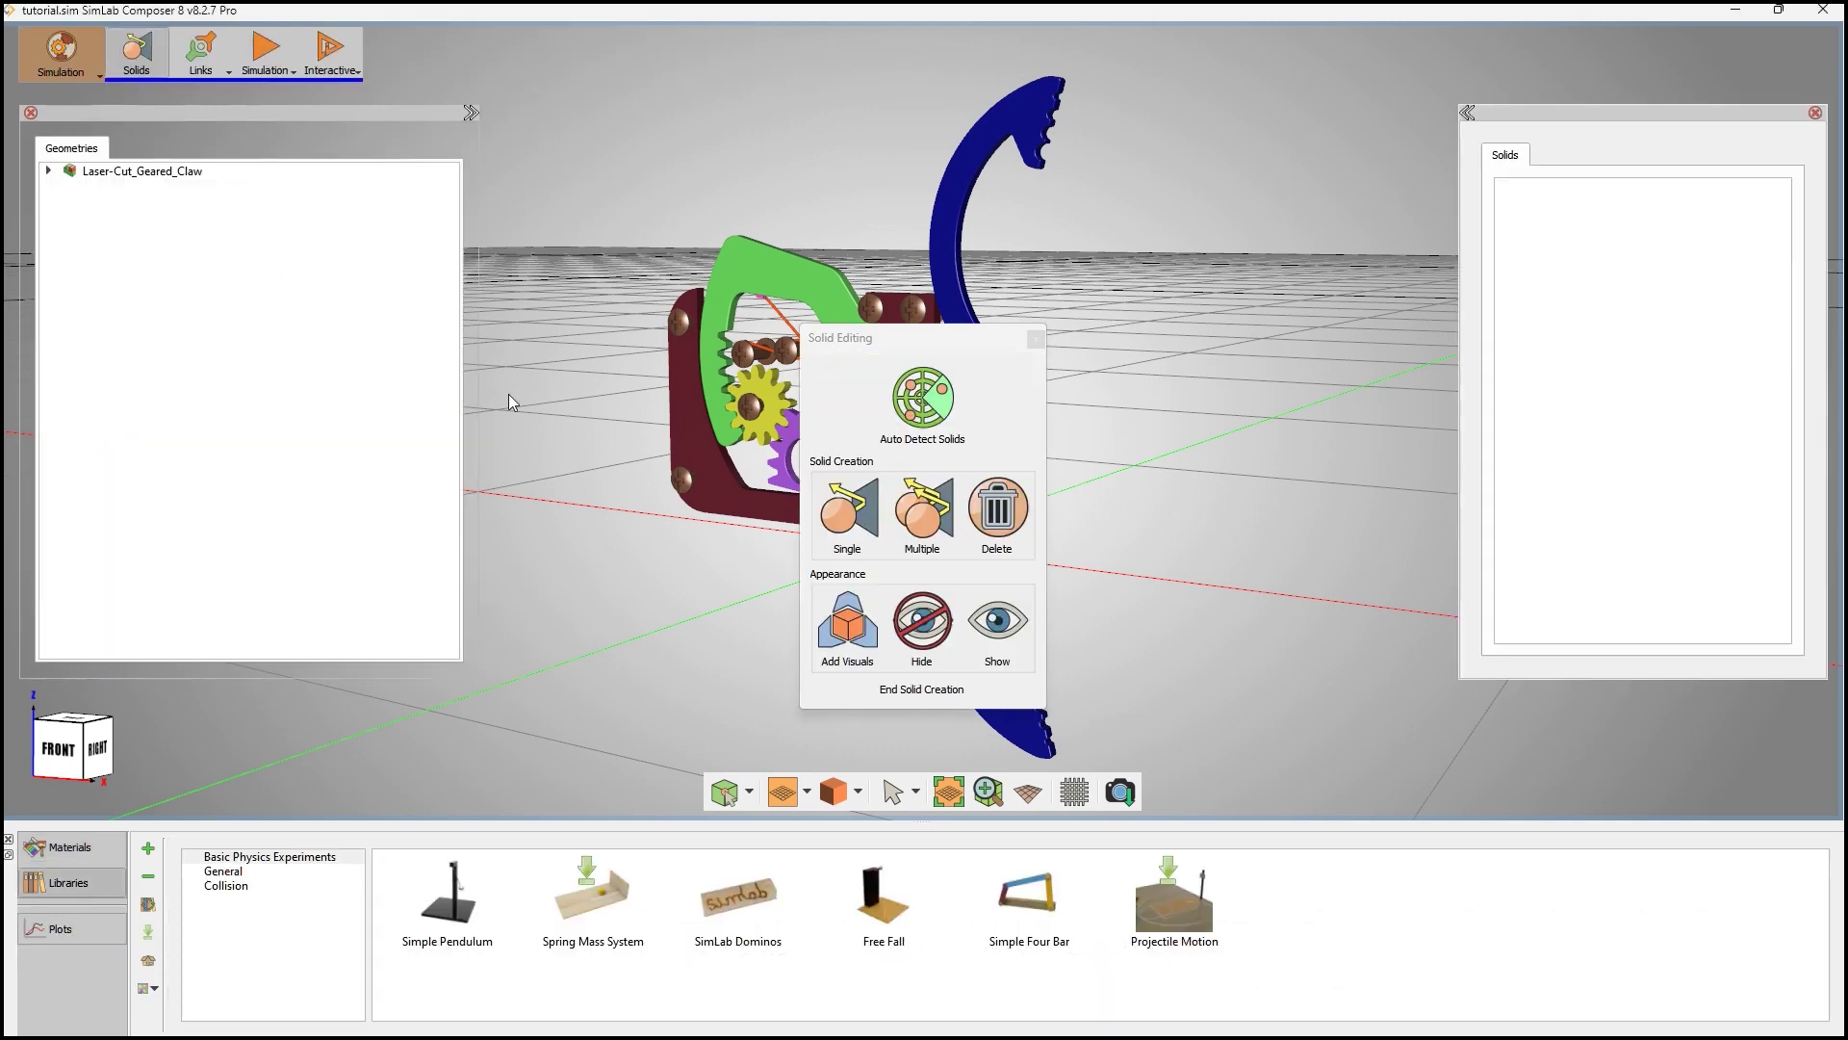
left_click_drag(912, 337, 607, 289)
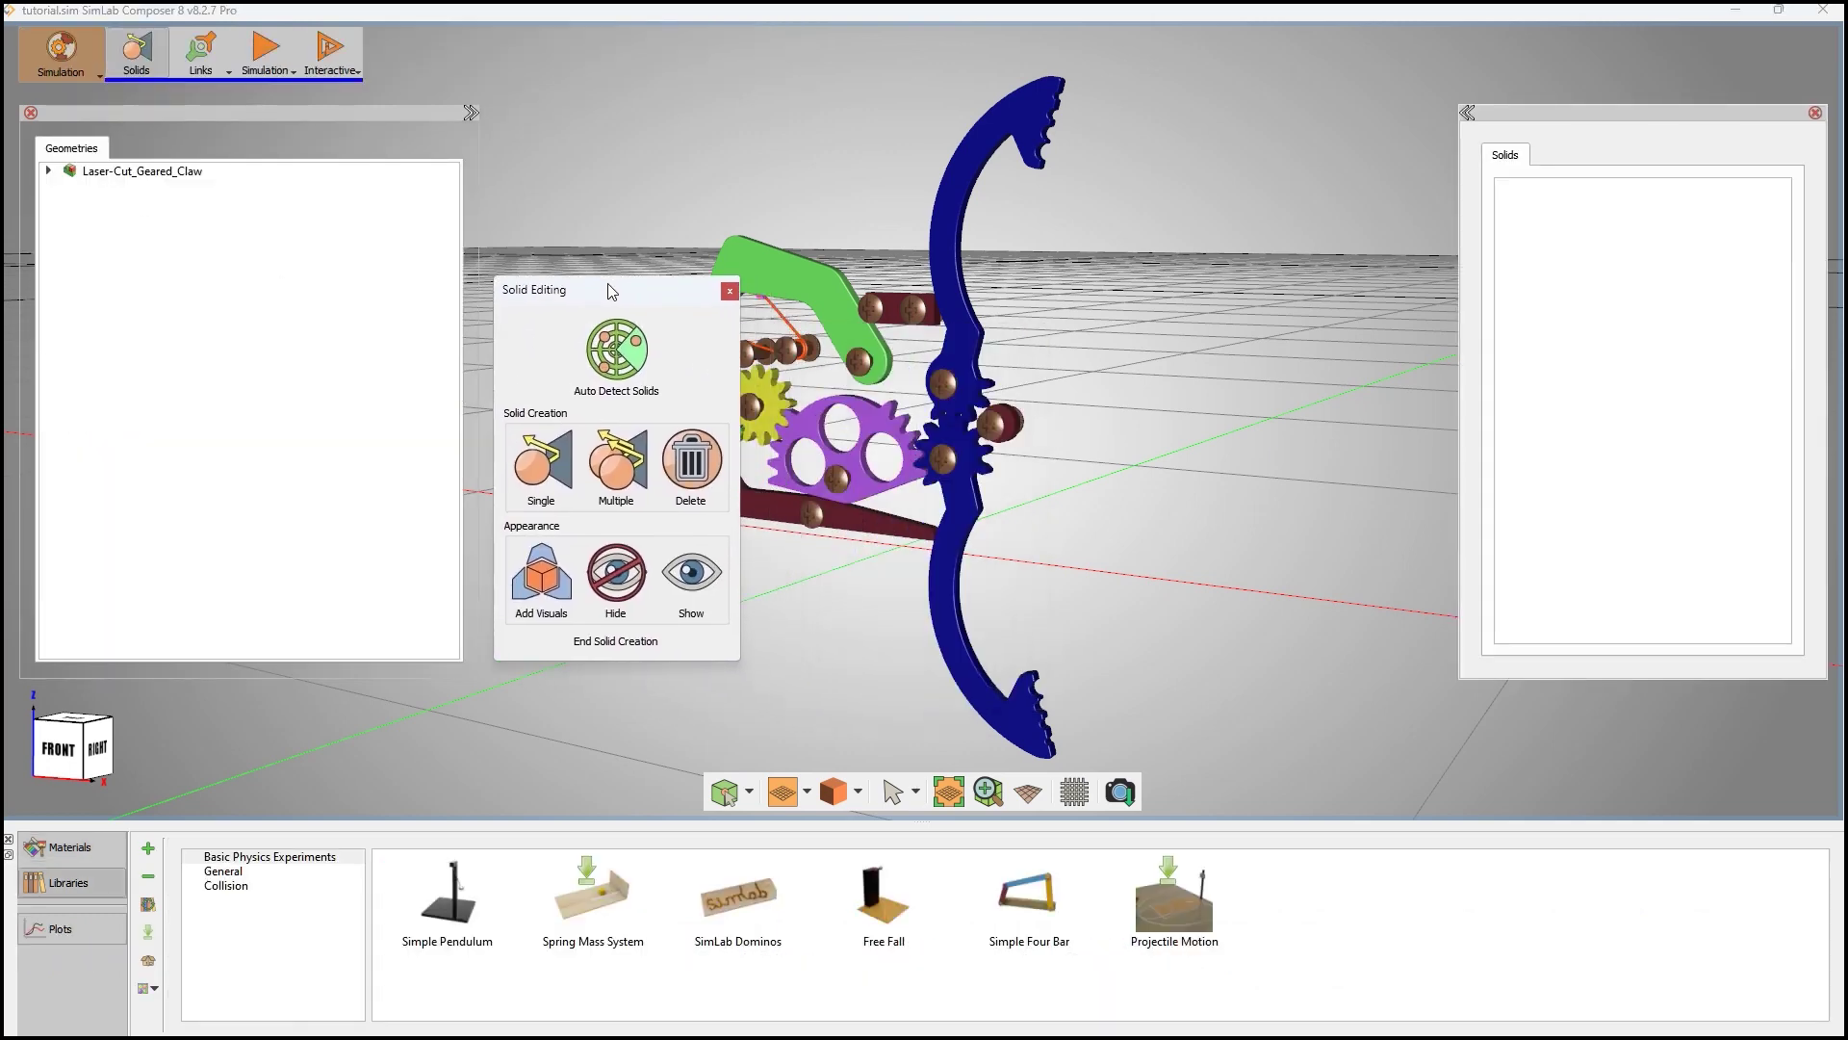
- Create separate single solids from the Gear_12M2 part and the claw1 part of the assembly
left_click(48, 170)
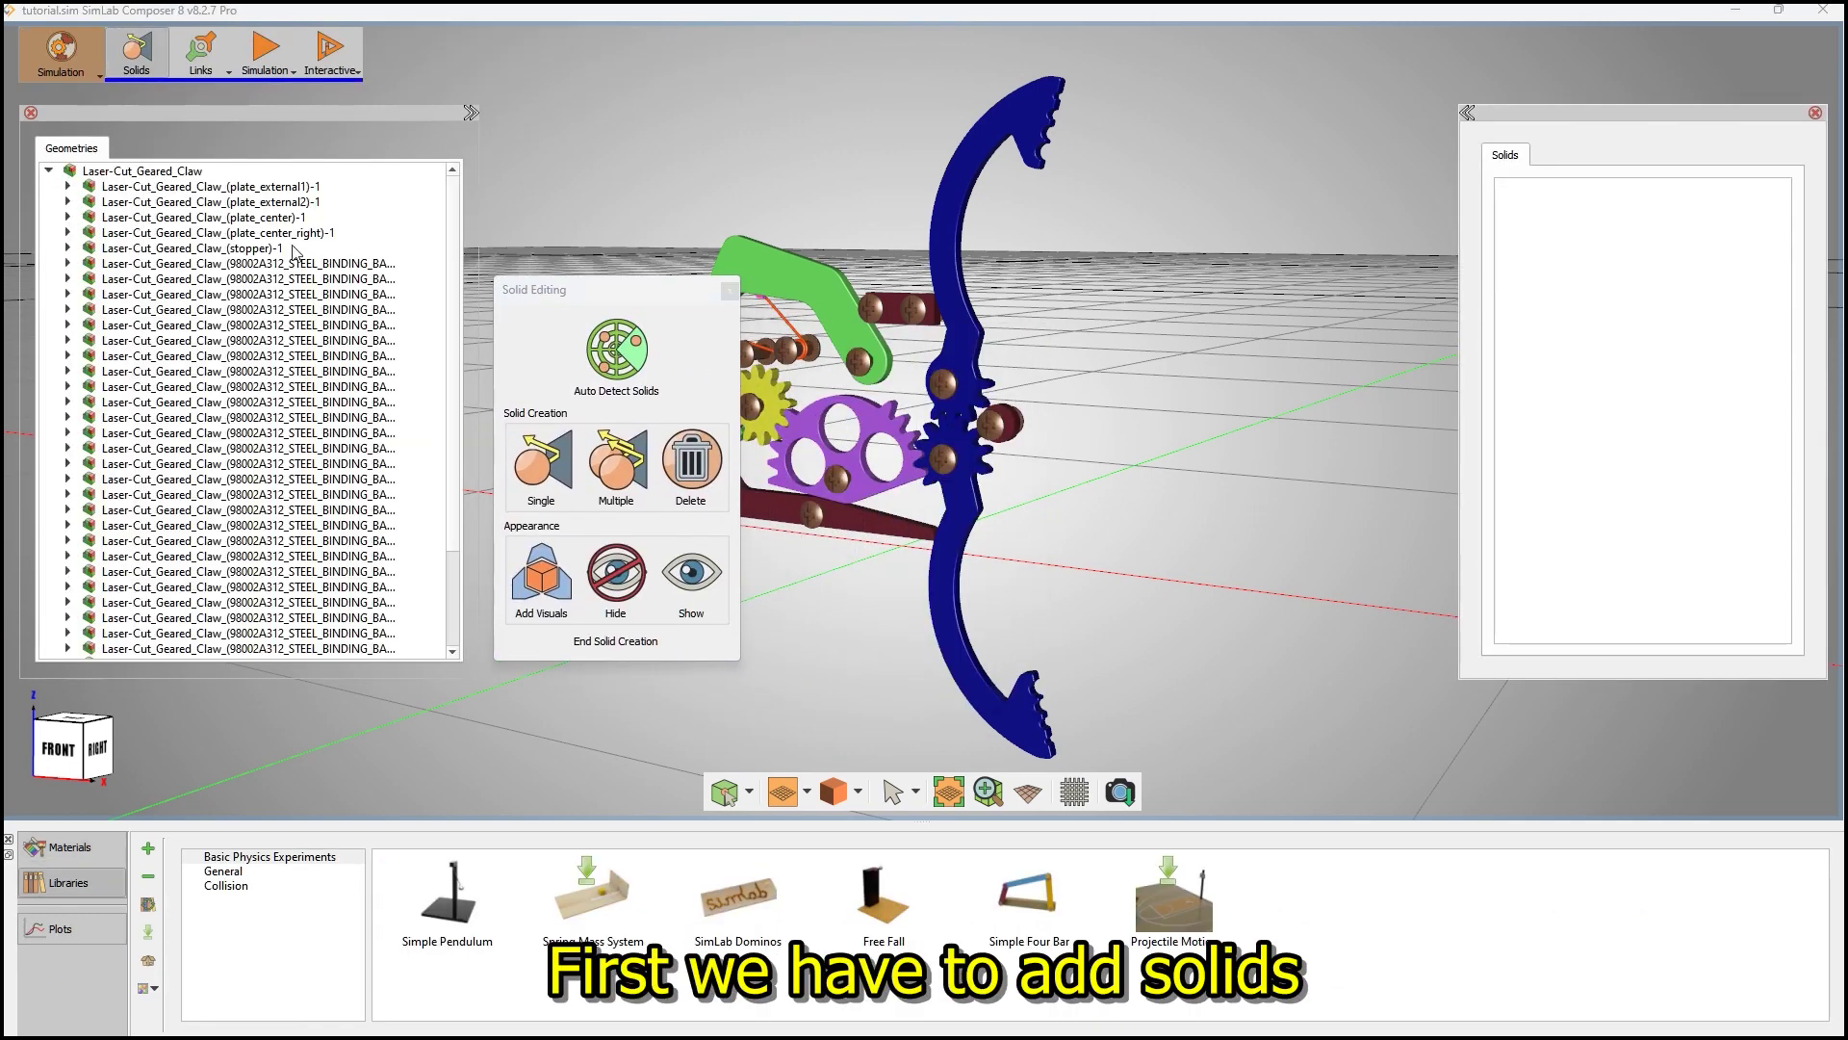
scroll(302, 356, "down", 3)
left_click(279, 541)
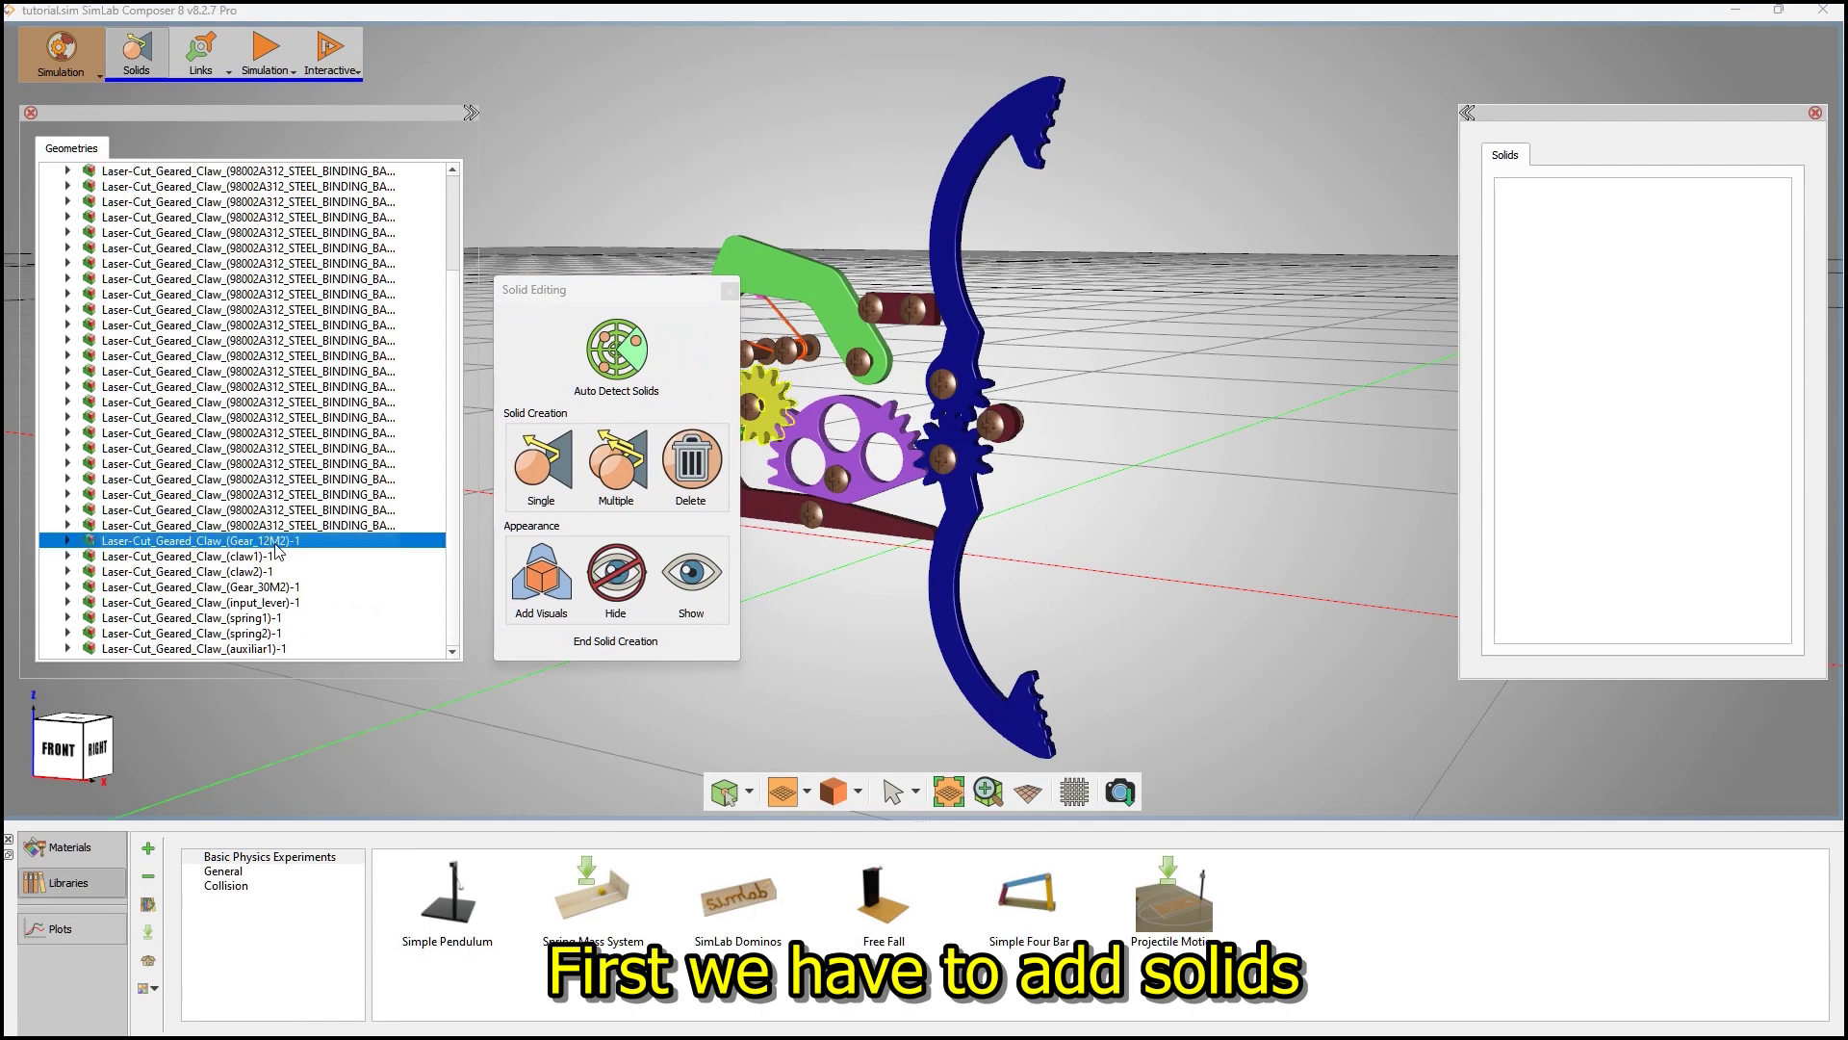
left_click(520, 482)
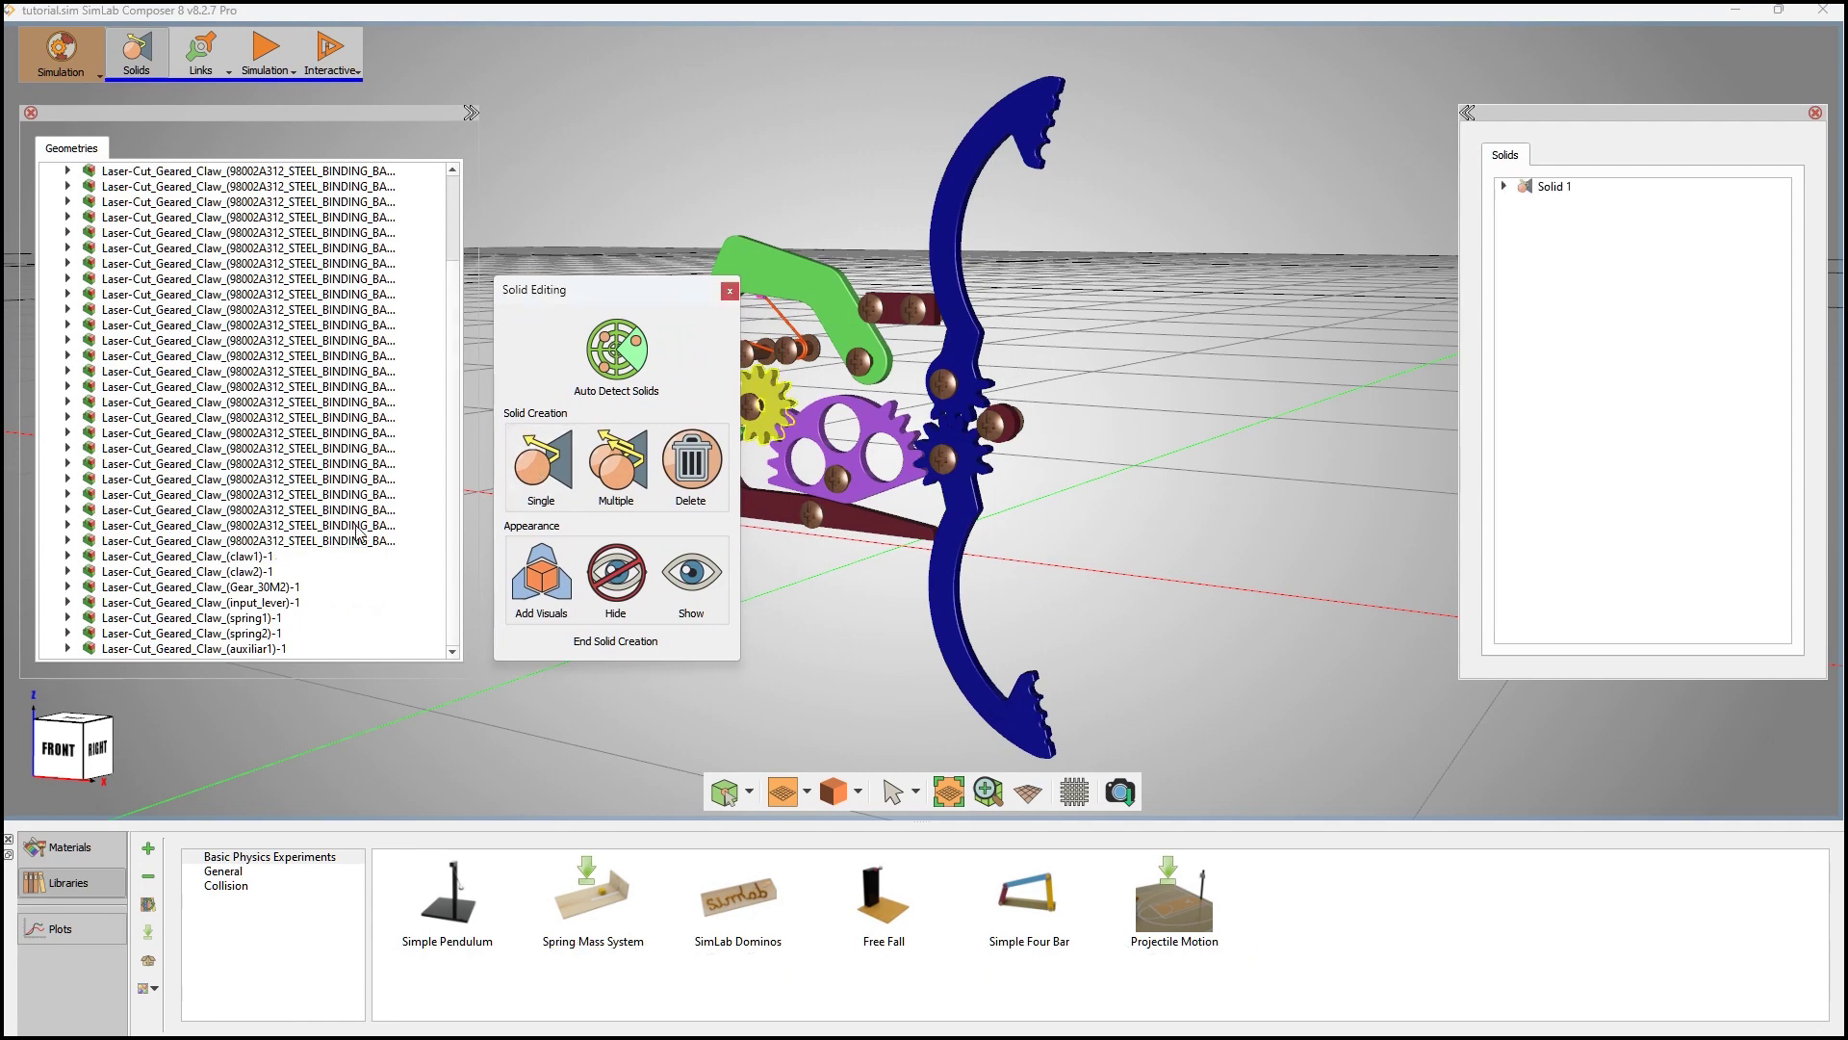
left_click(279, 556)
left_click(534, 522)
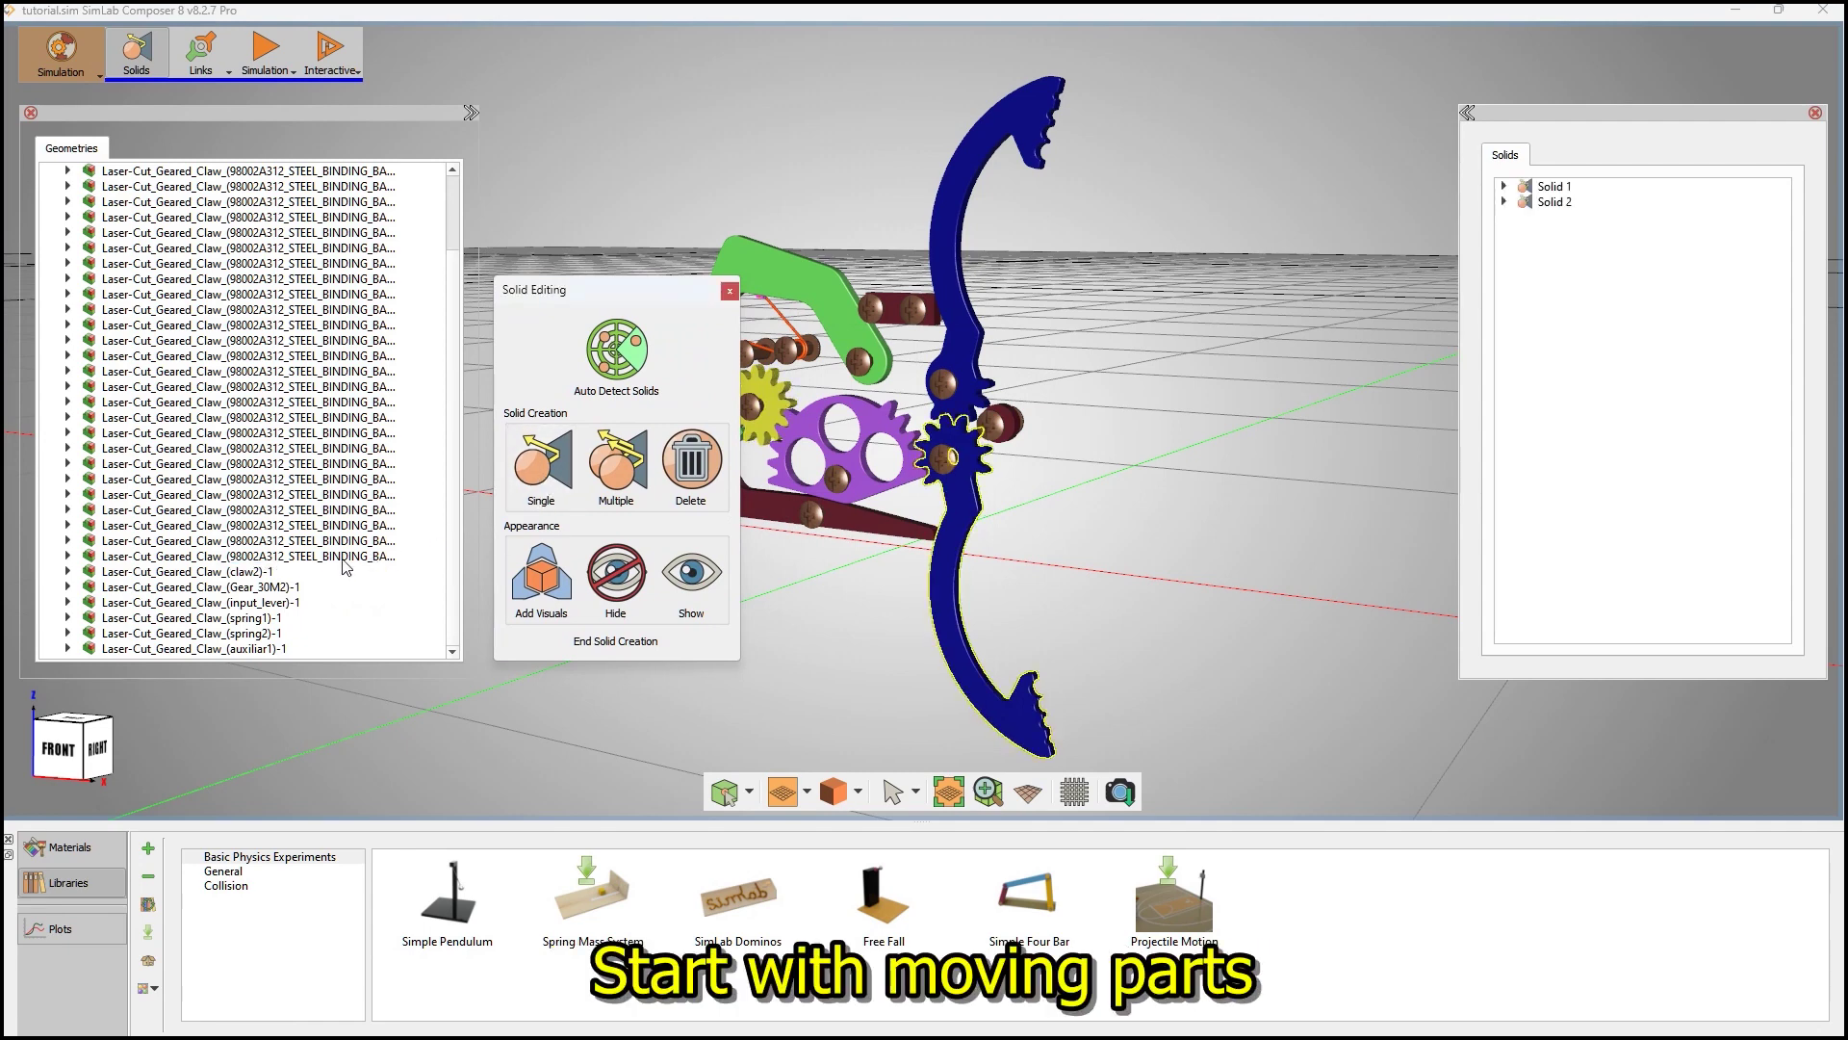
- Create separate single solids from the claw2, Gear_30M2 and input_lever parts of the assembly
left_click(332, 572)
left_click(536, 481)
left_click(349, 588)
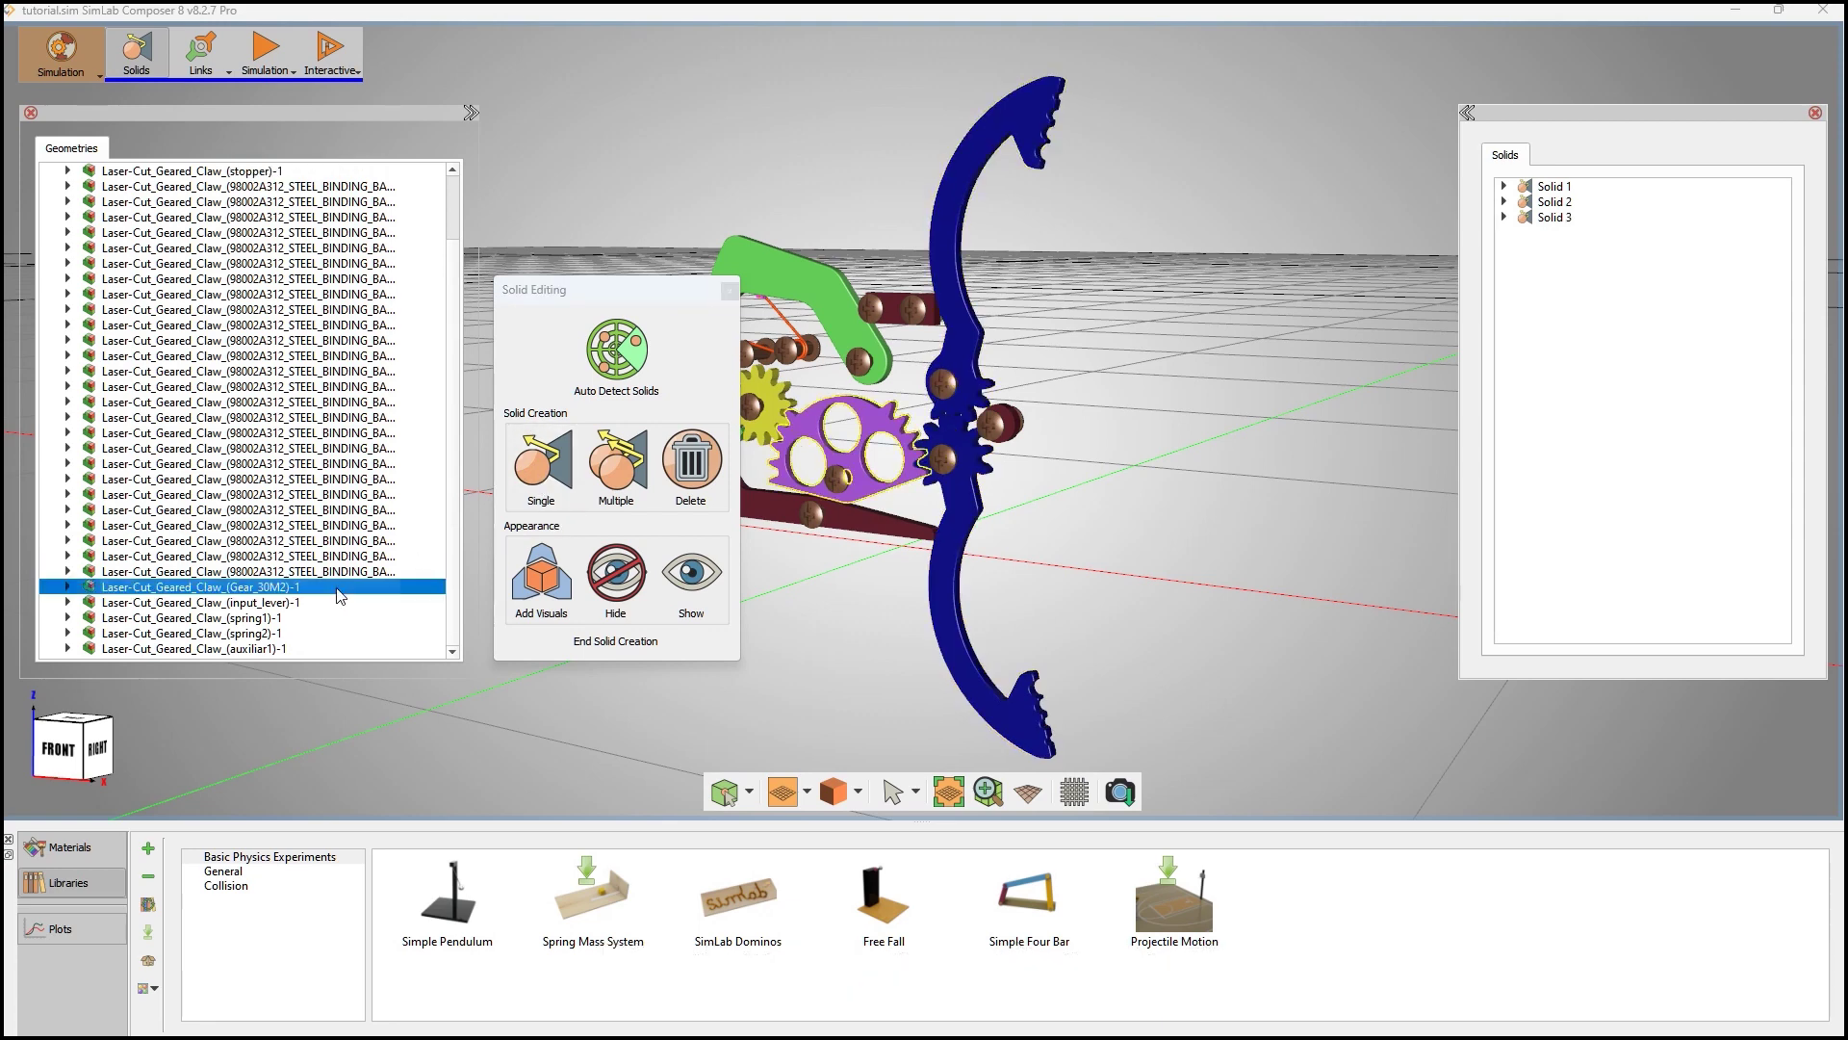
left_click(534, 482)
left_click(366, 602)
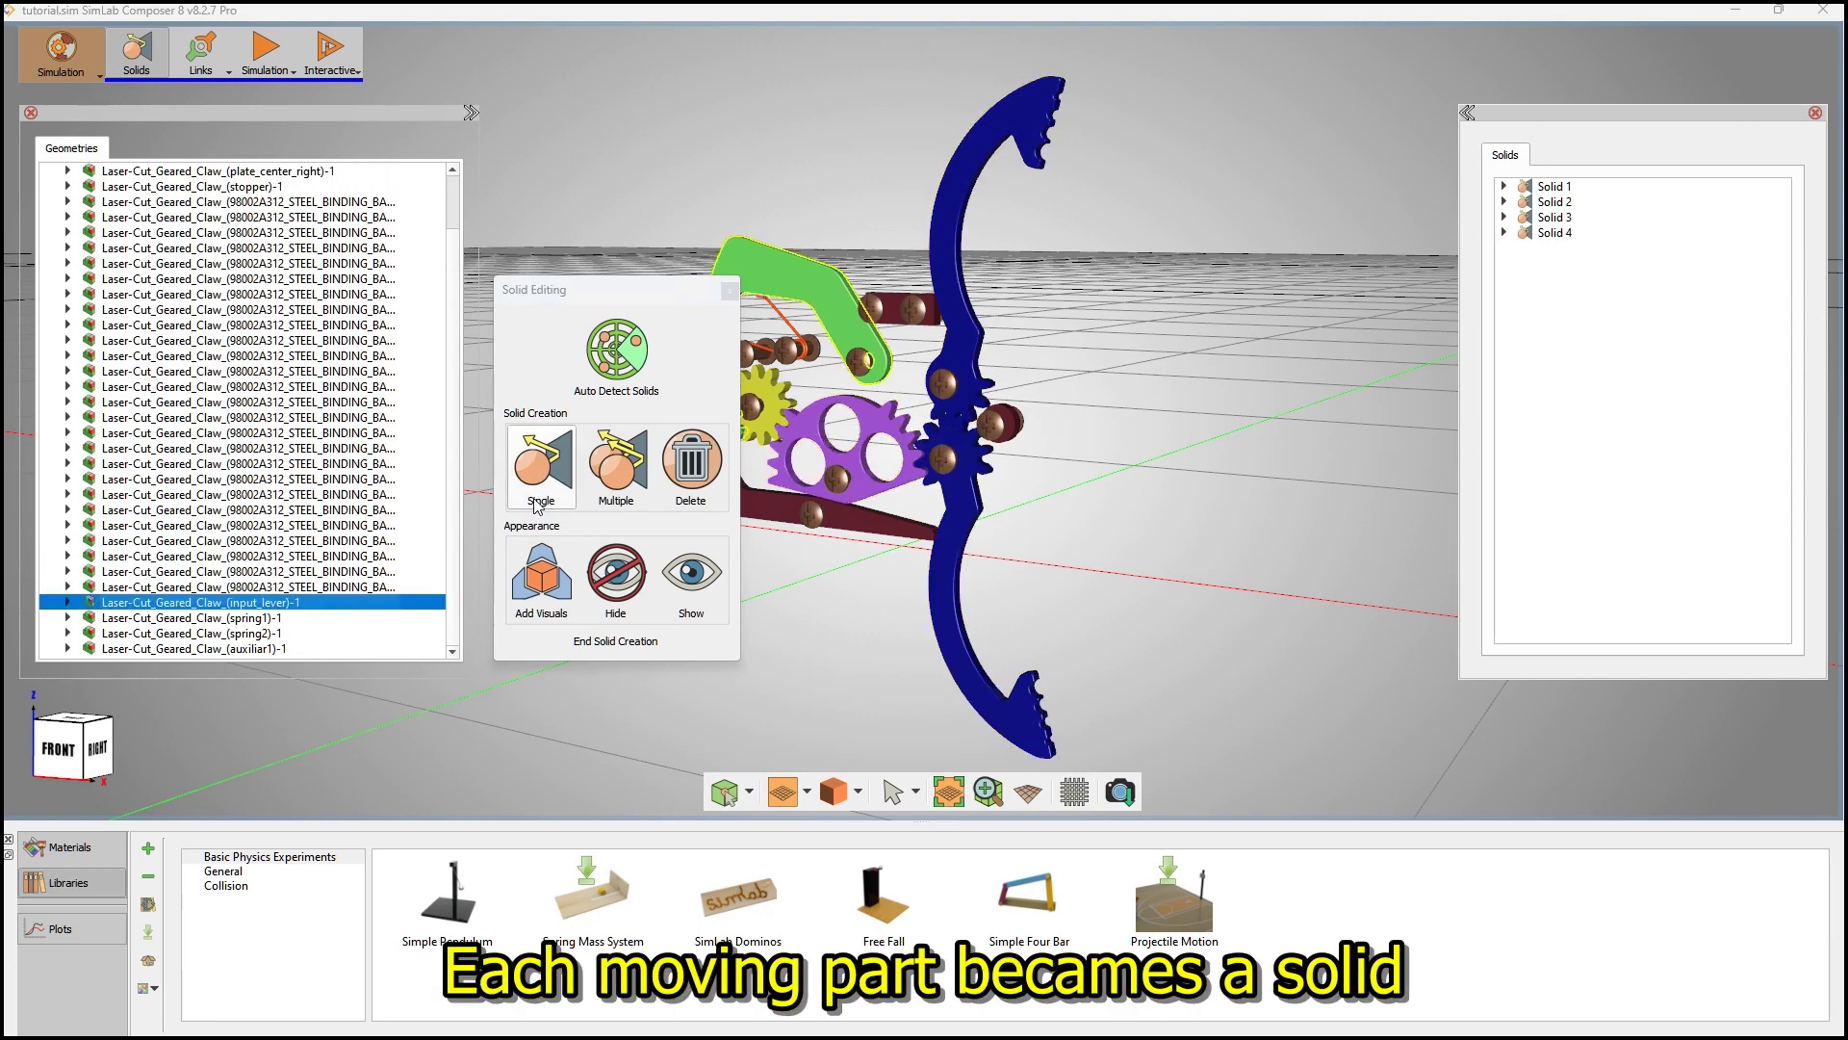
left_click(537, 486)
- Create separate single solids from the spring1 and auxiliar1 parts of the assembly
left_click(332, 633)
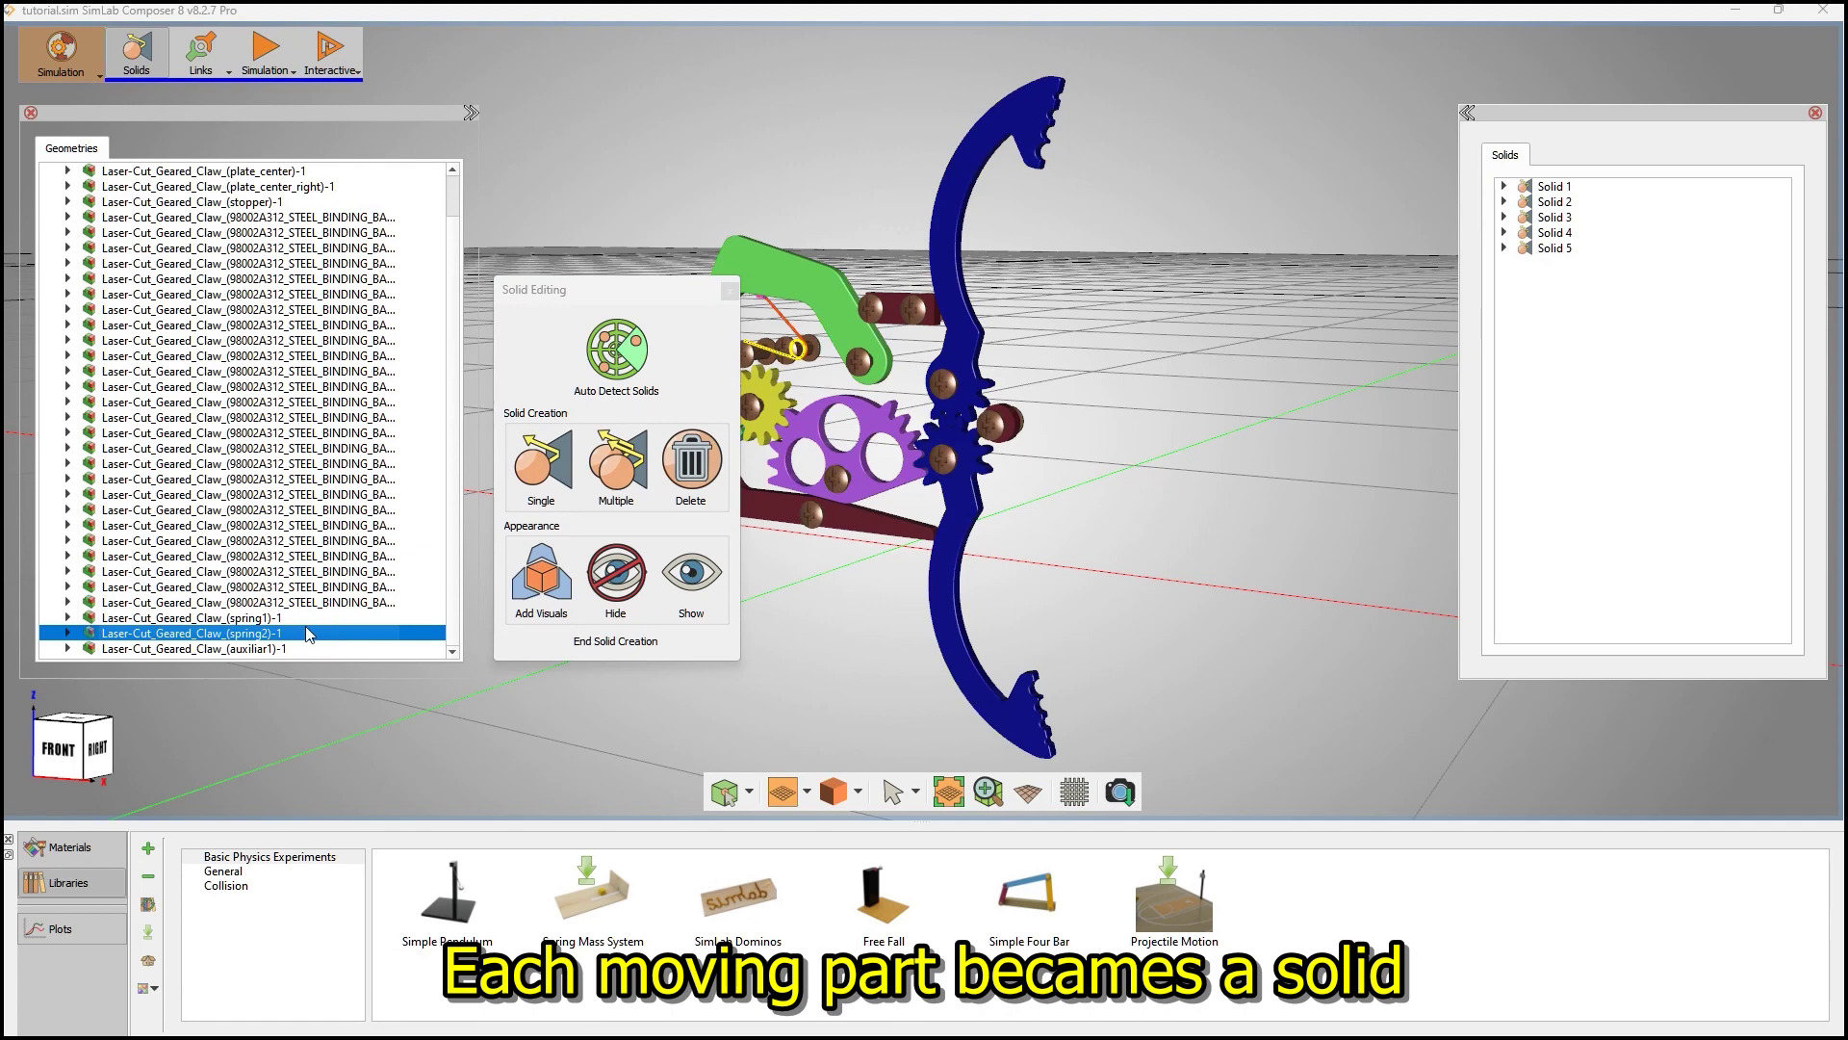
left_click(293, 619)
left_click(537, 481)
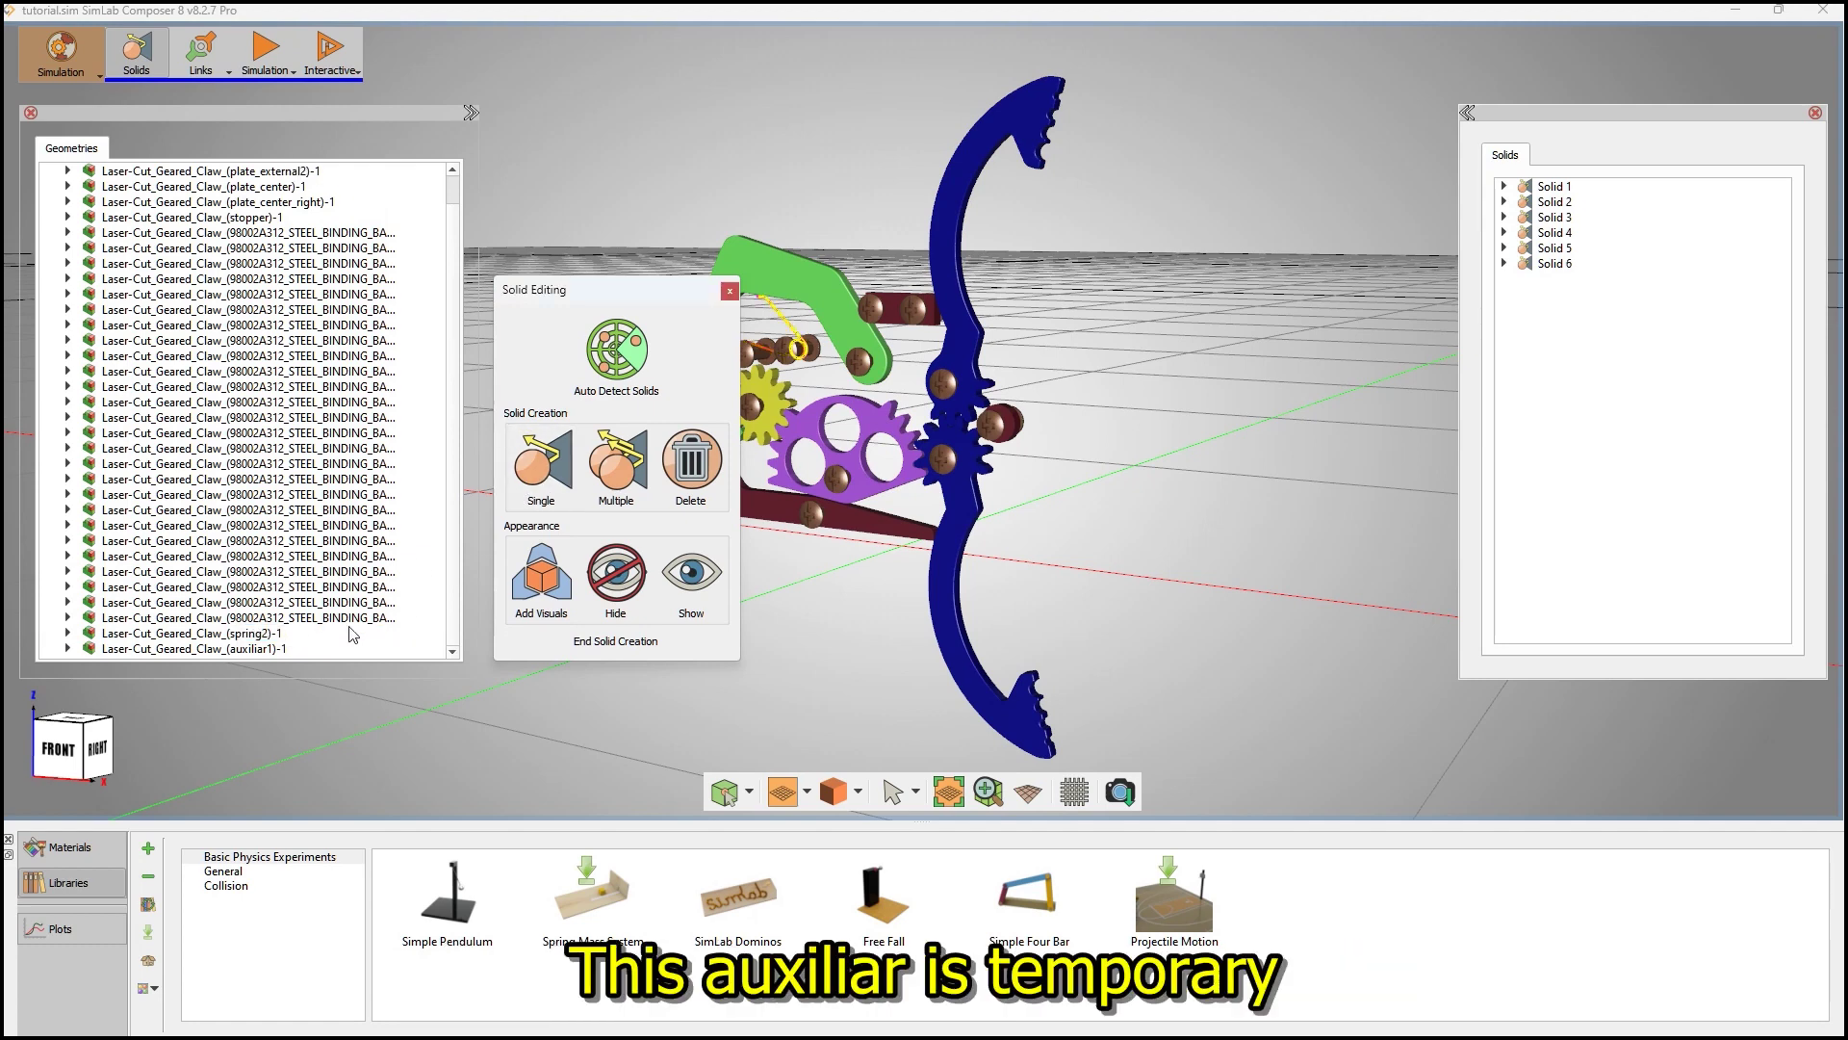
left_click(298, 649)
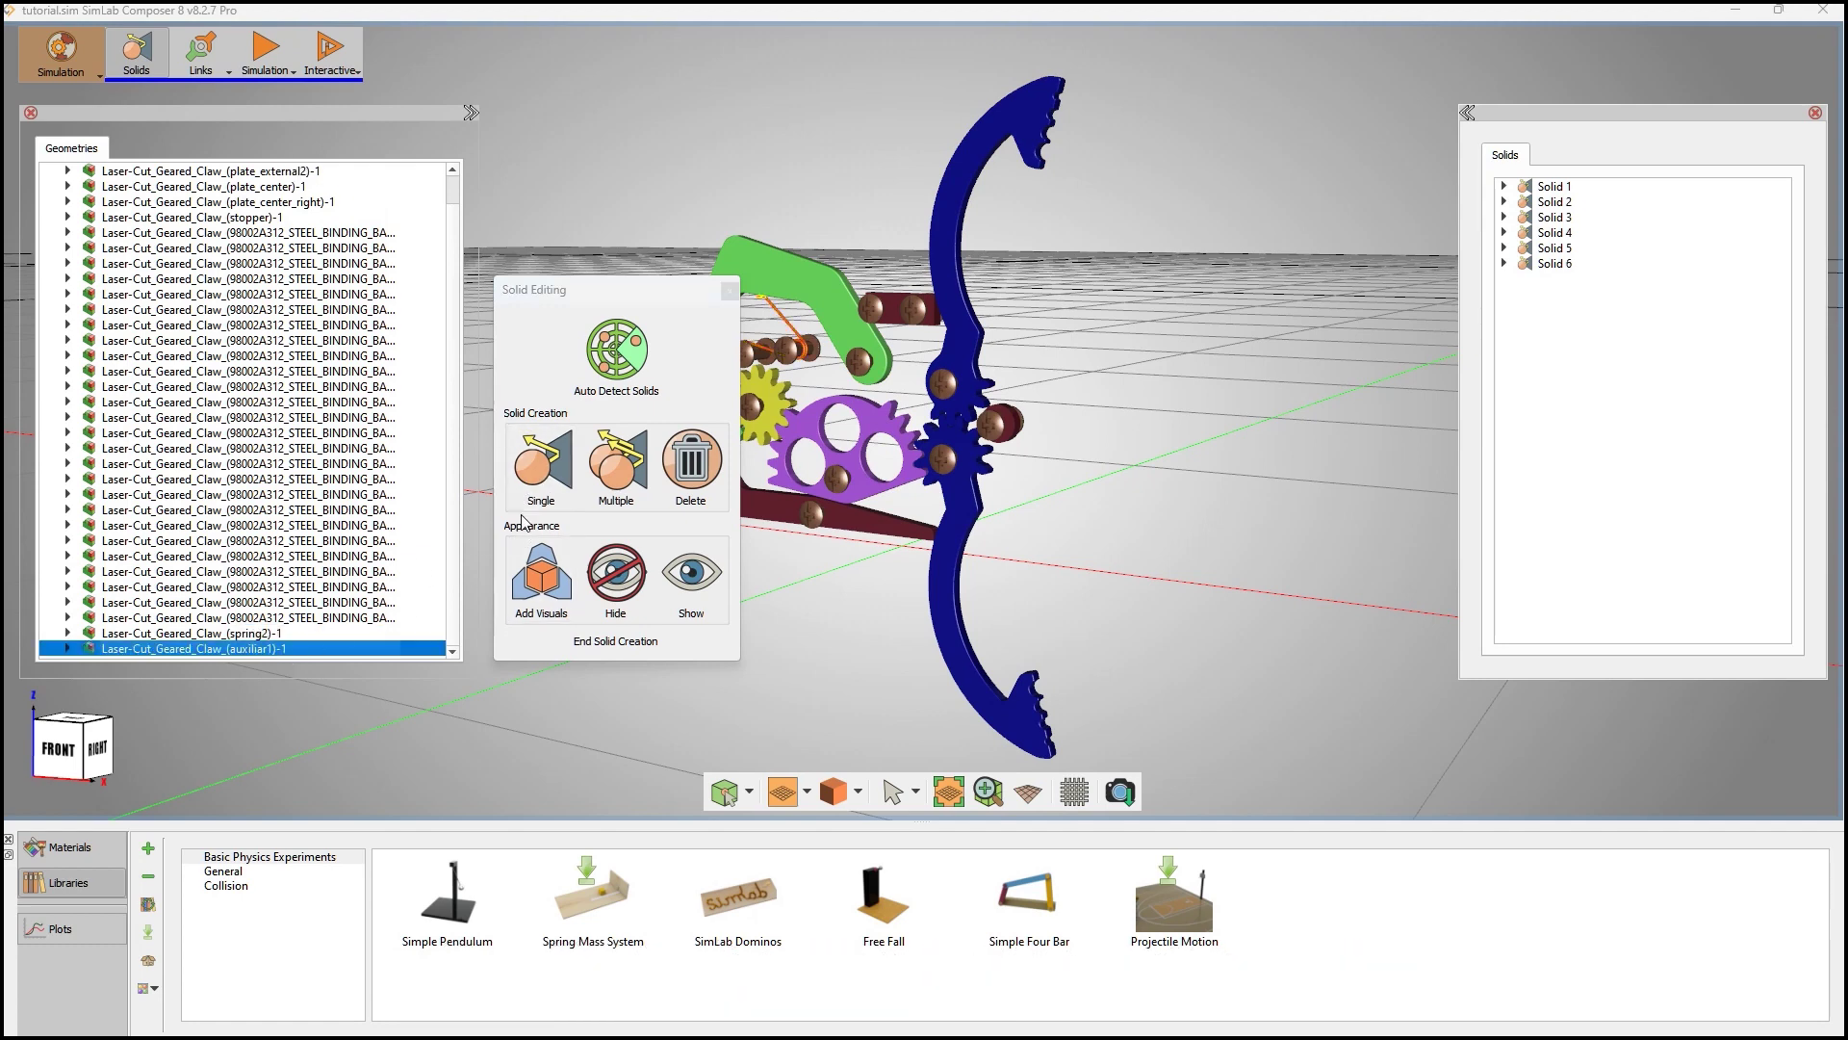
left_click(535, 482)
- Combine all remaining assembly parts into one single solid and finish the solid editing
left_click(298, 649)
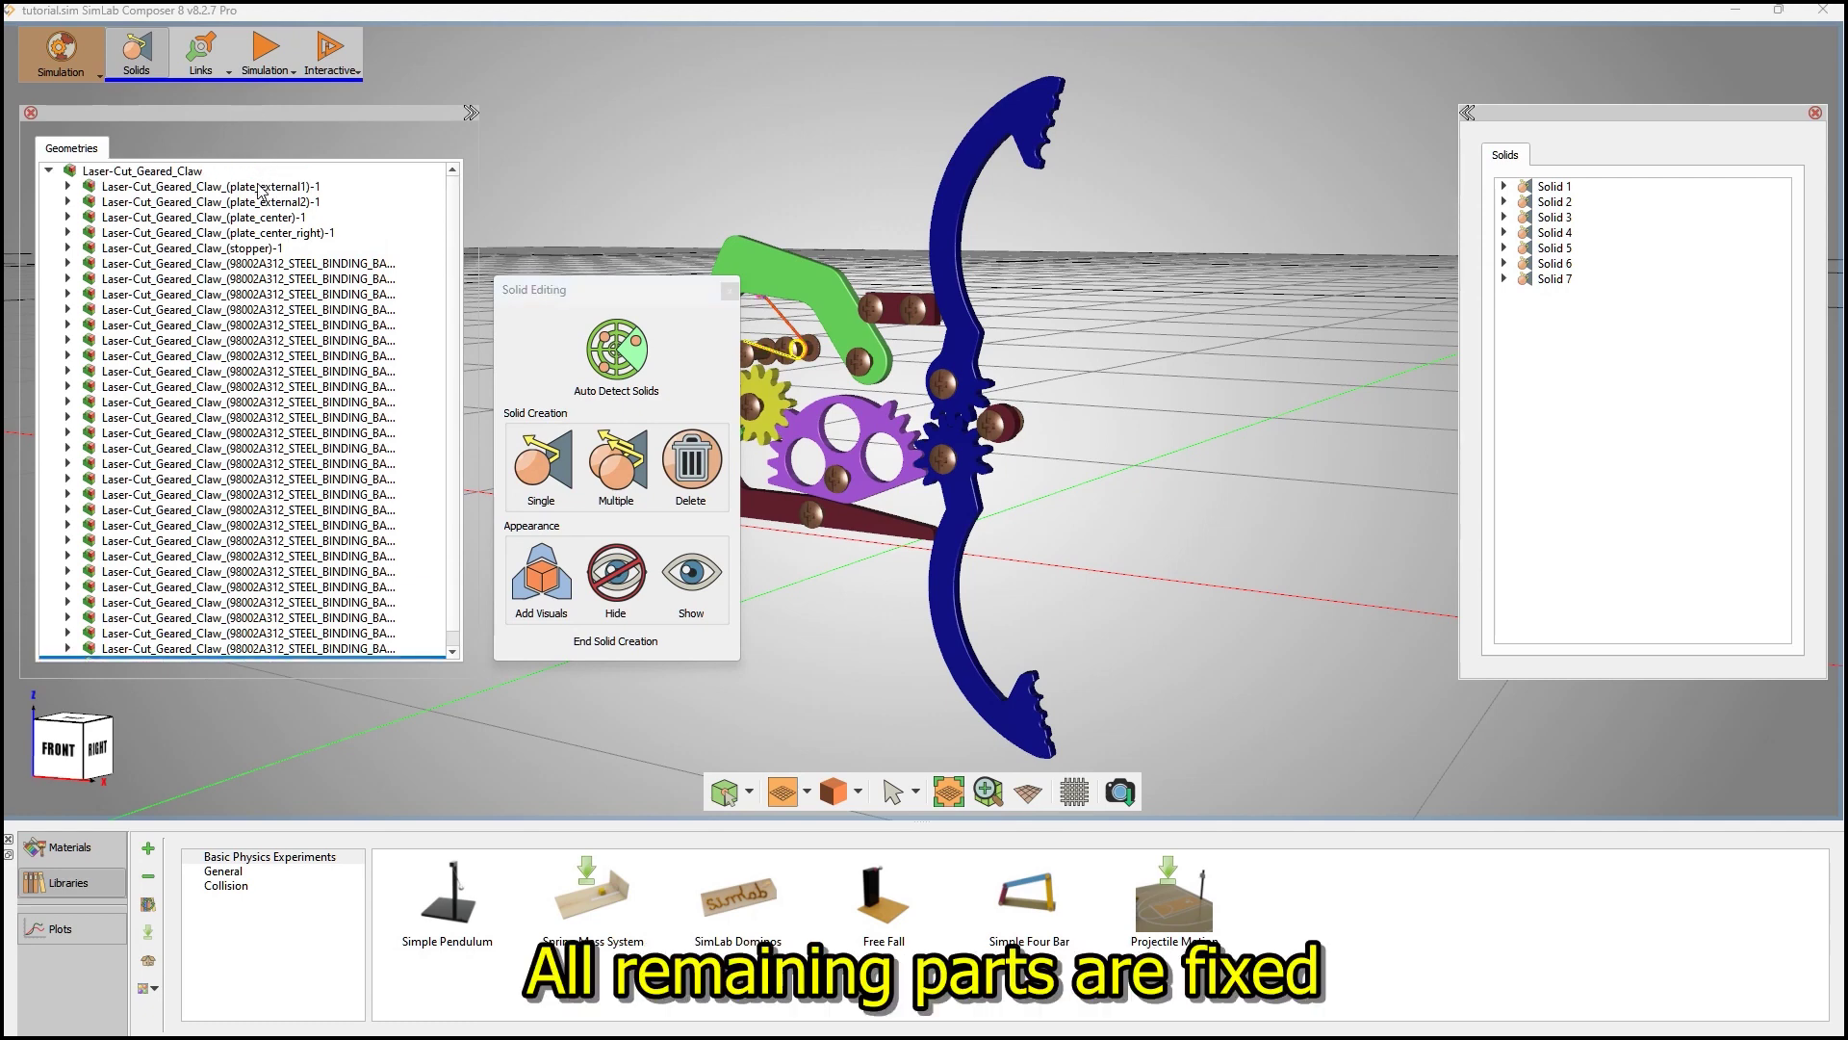
key("ctrl+a")
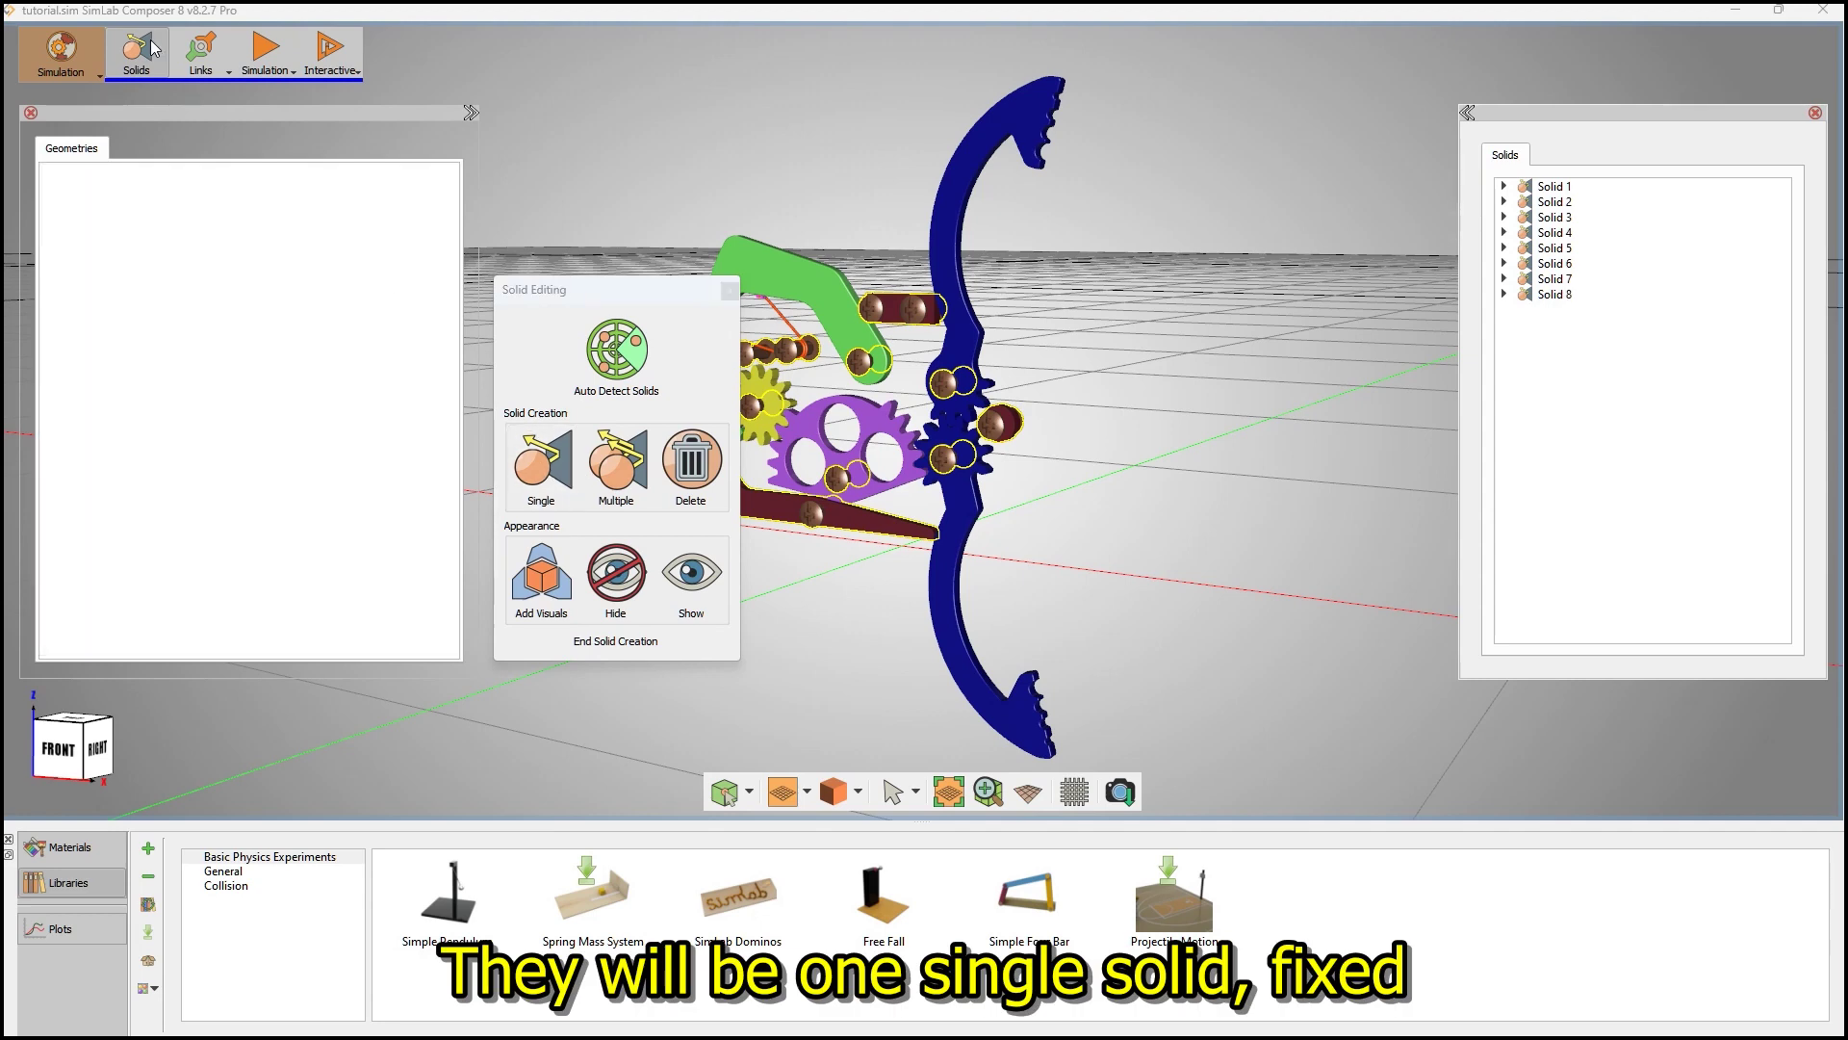
left_click(152, 40)
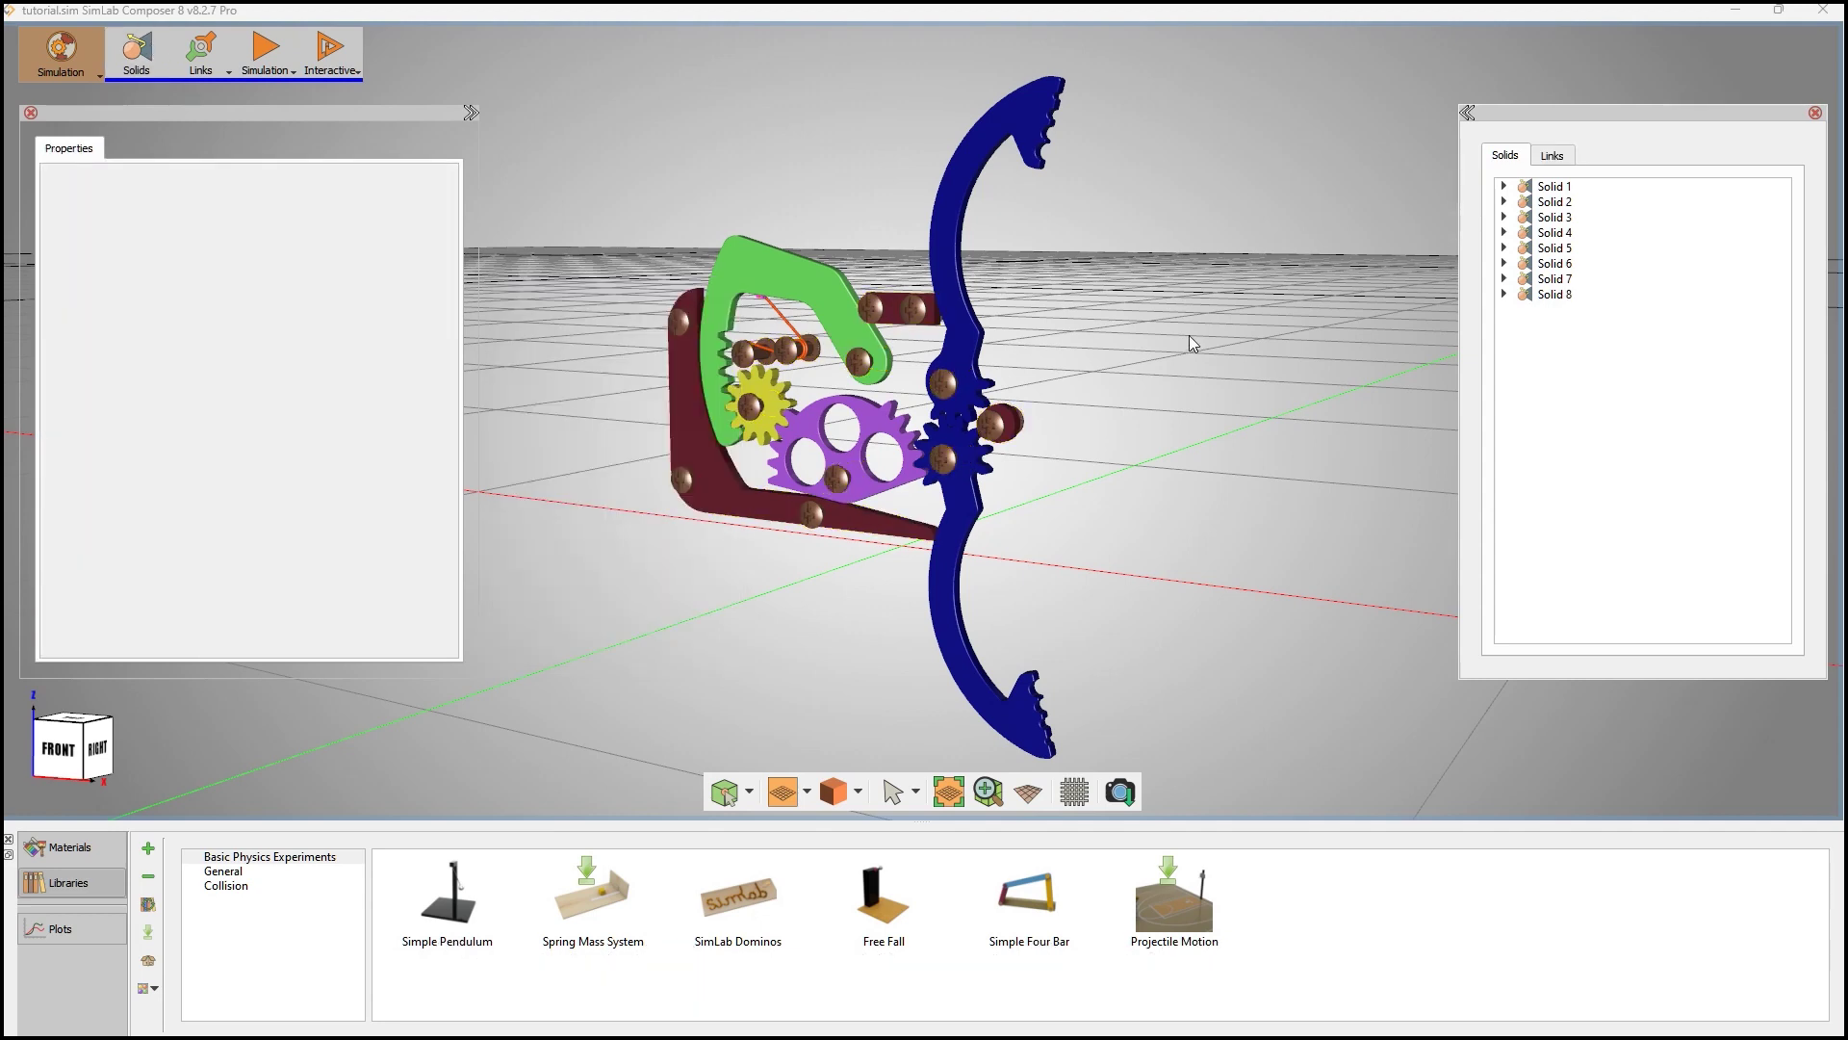
- Rename Solid 1 as gear12m2 and set its density to 1 kg/m3
left_click(1554, 187)
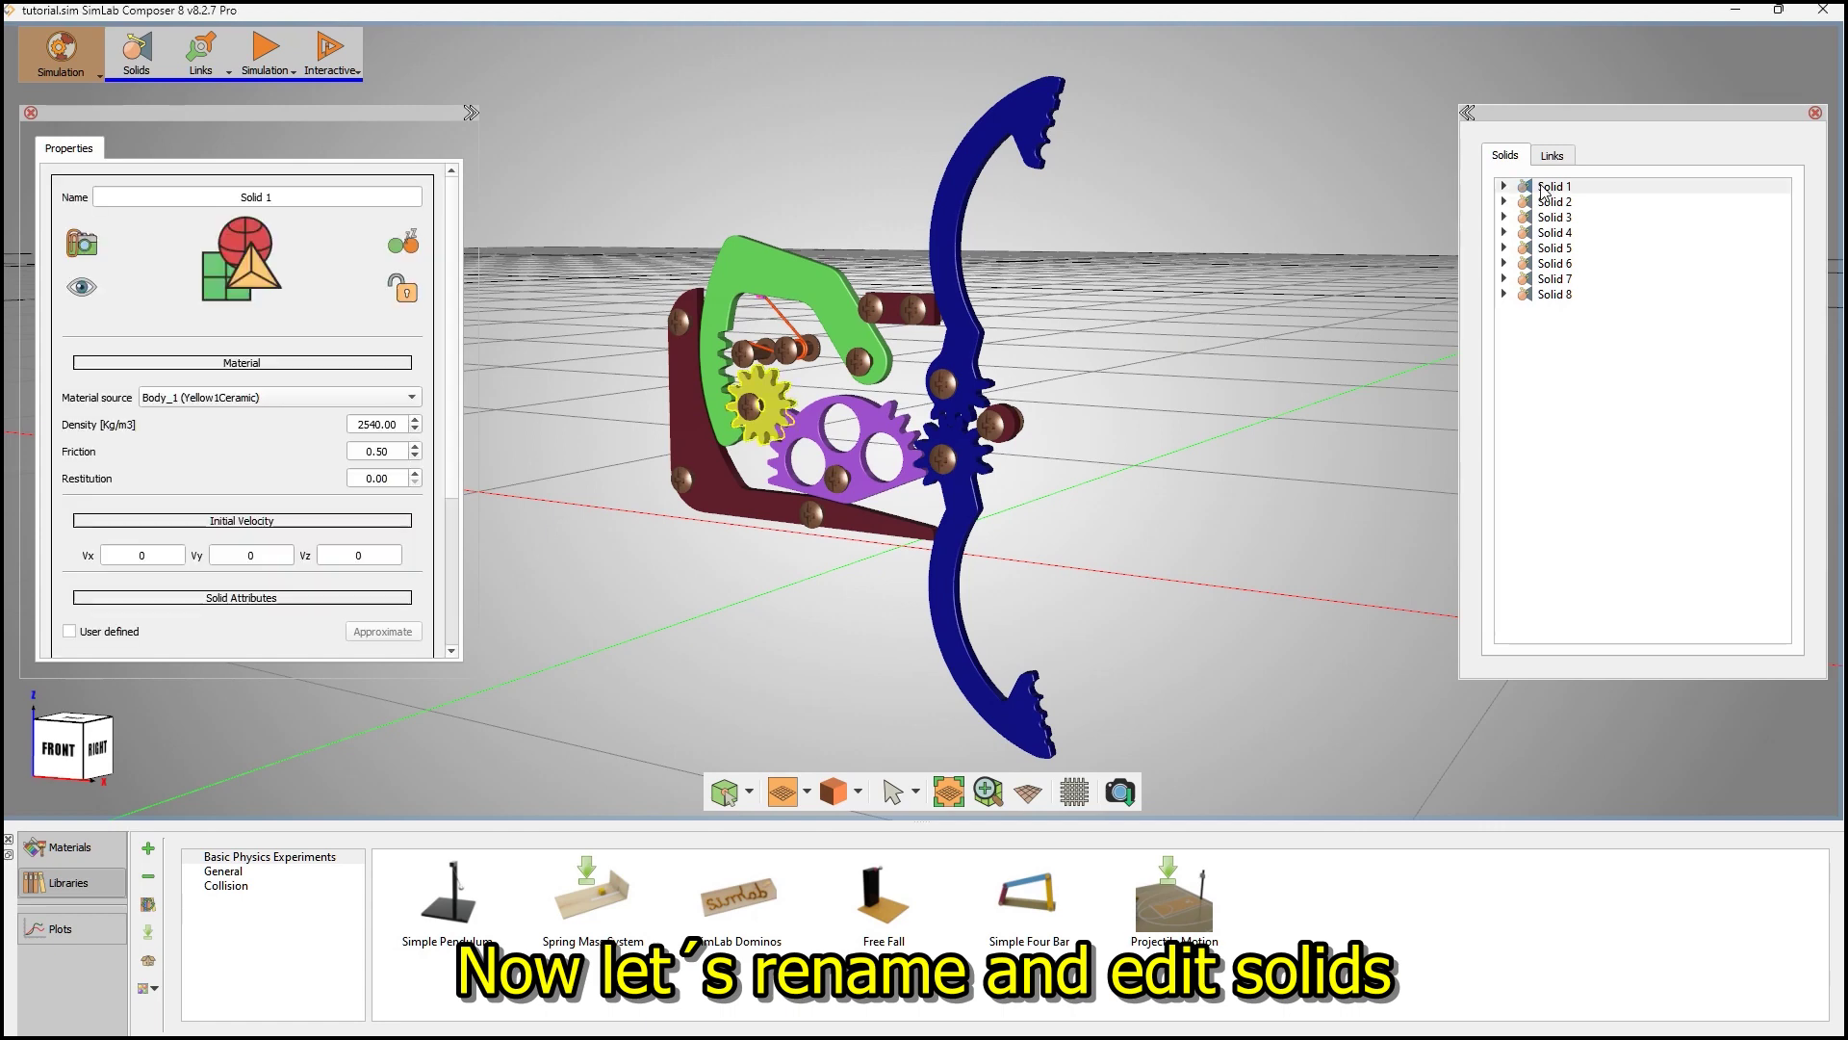
triple_click(223, 193)
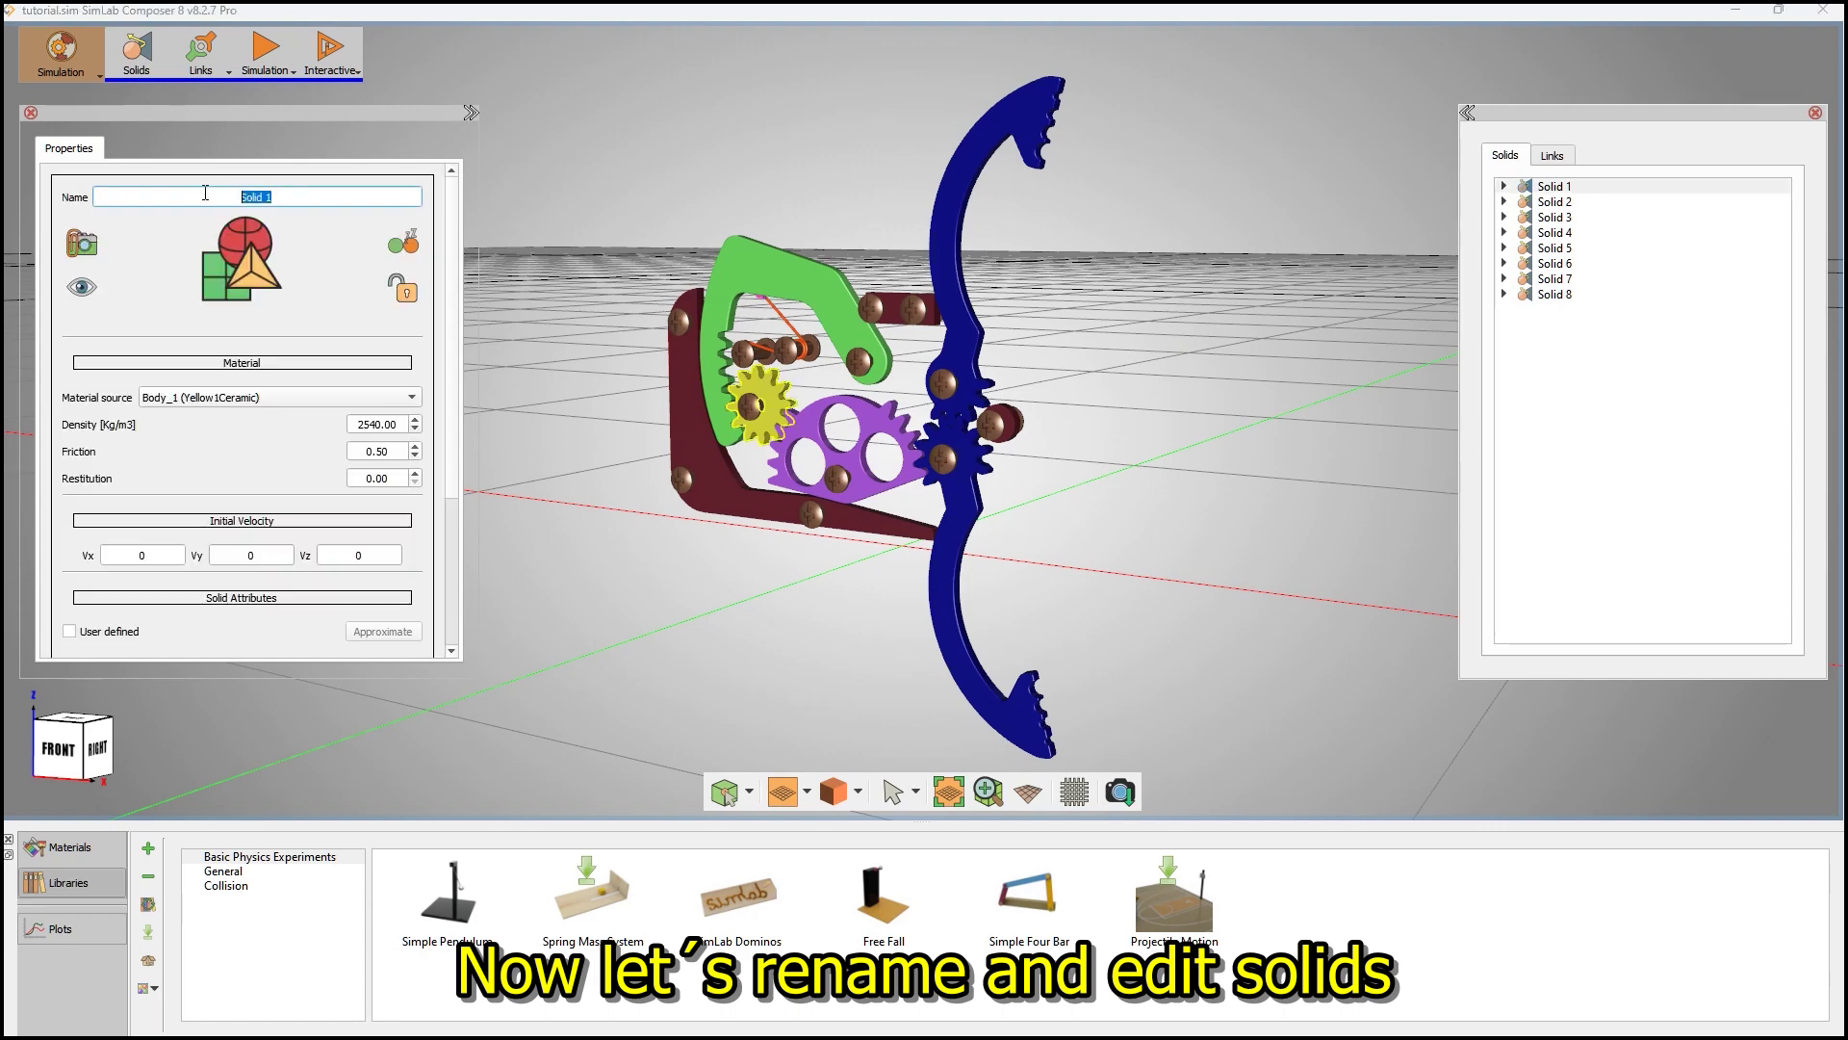
type("gear12m2")
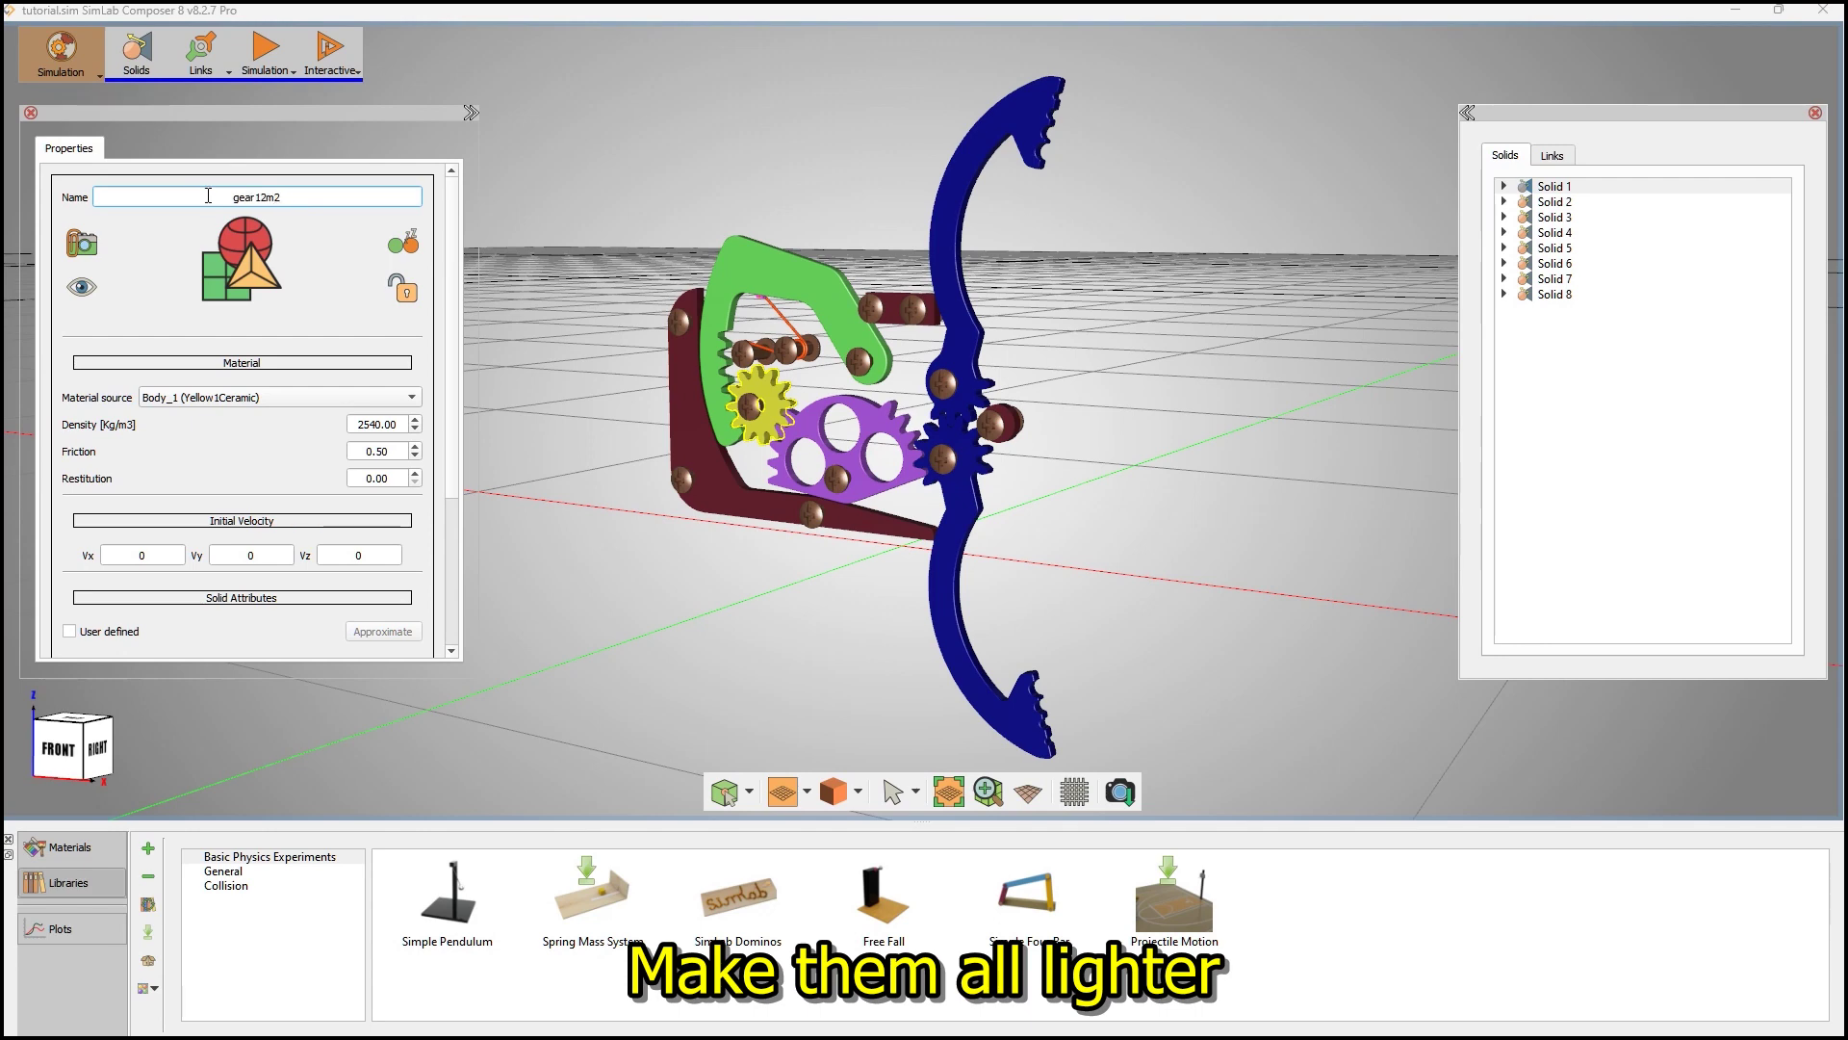
double_click(395, 424)
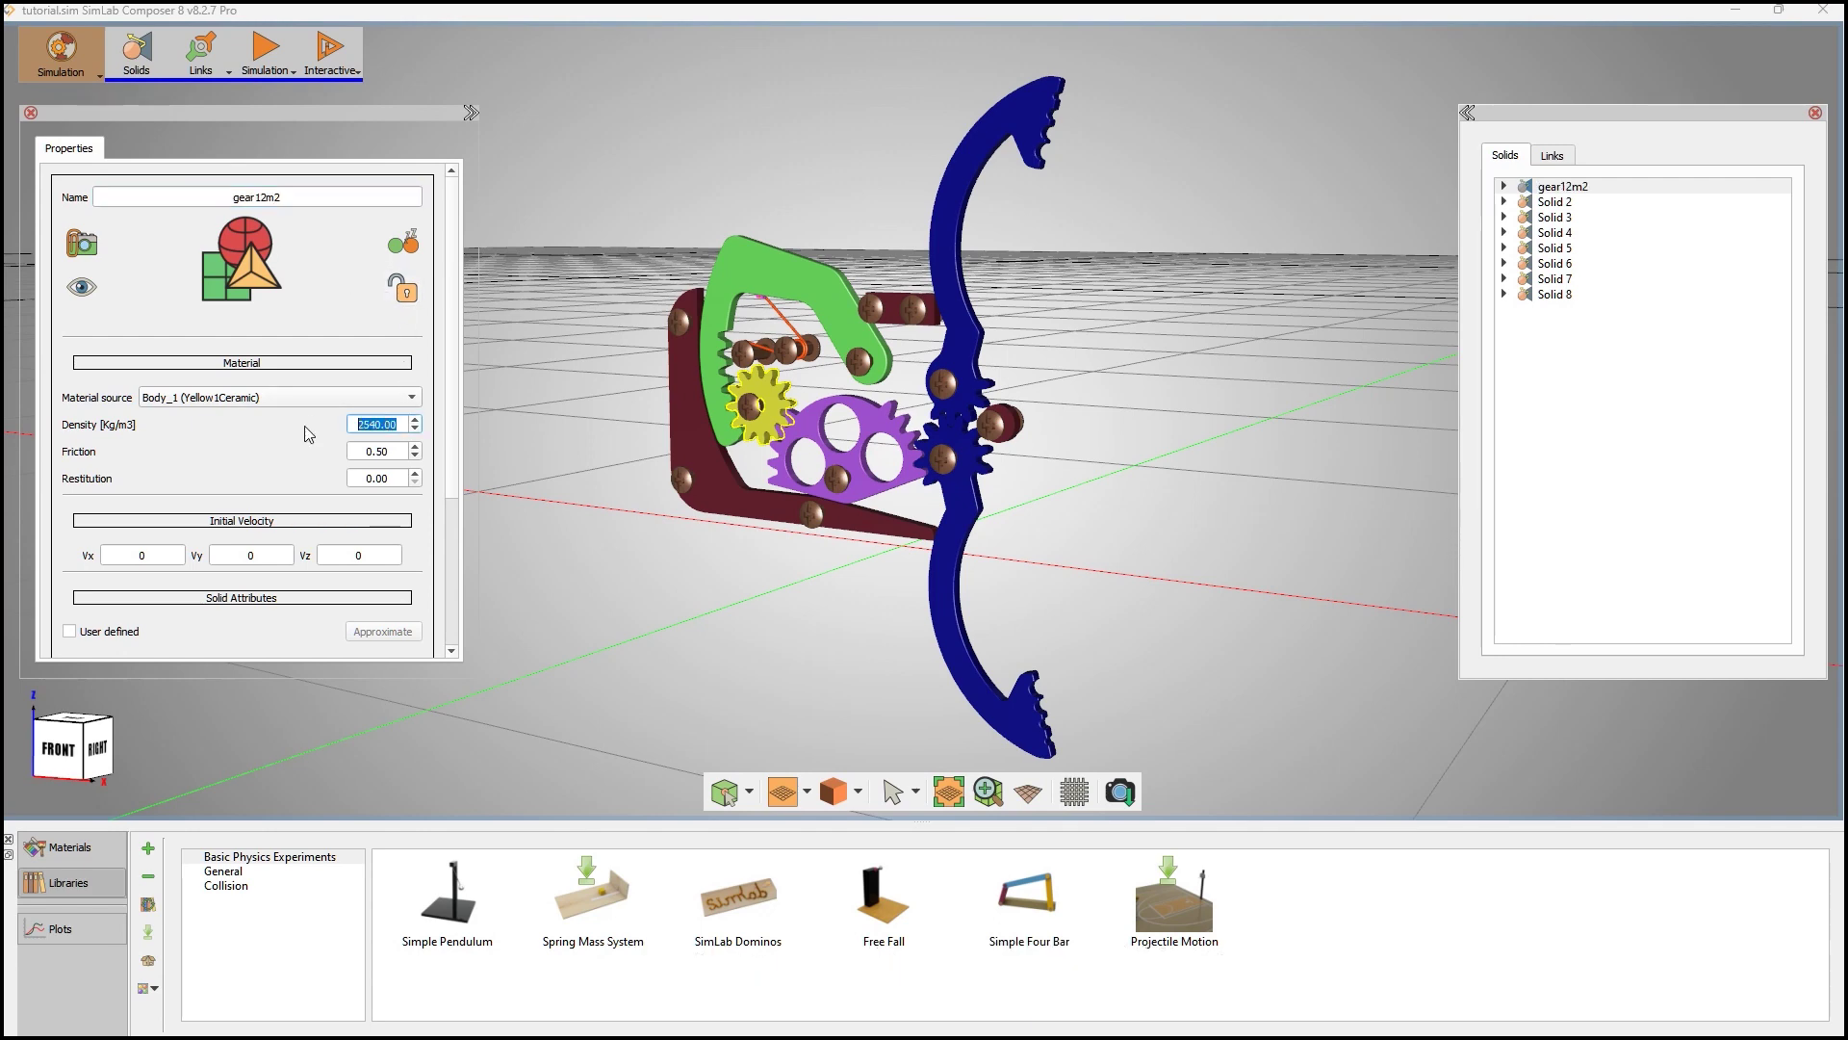
type("1")
key("Return")
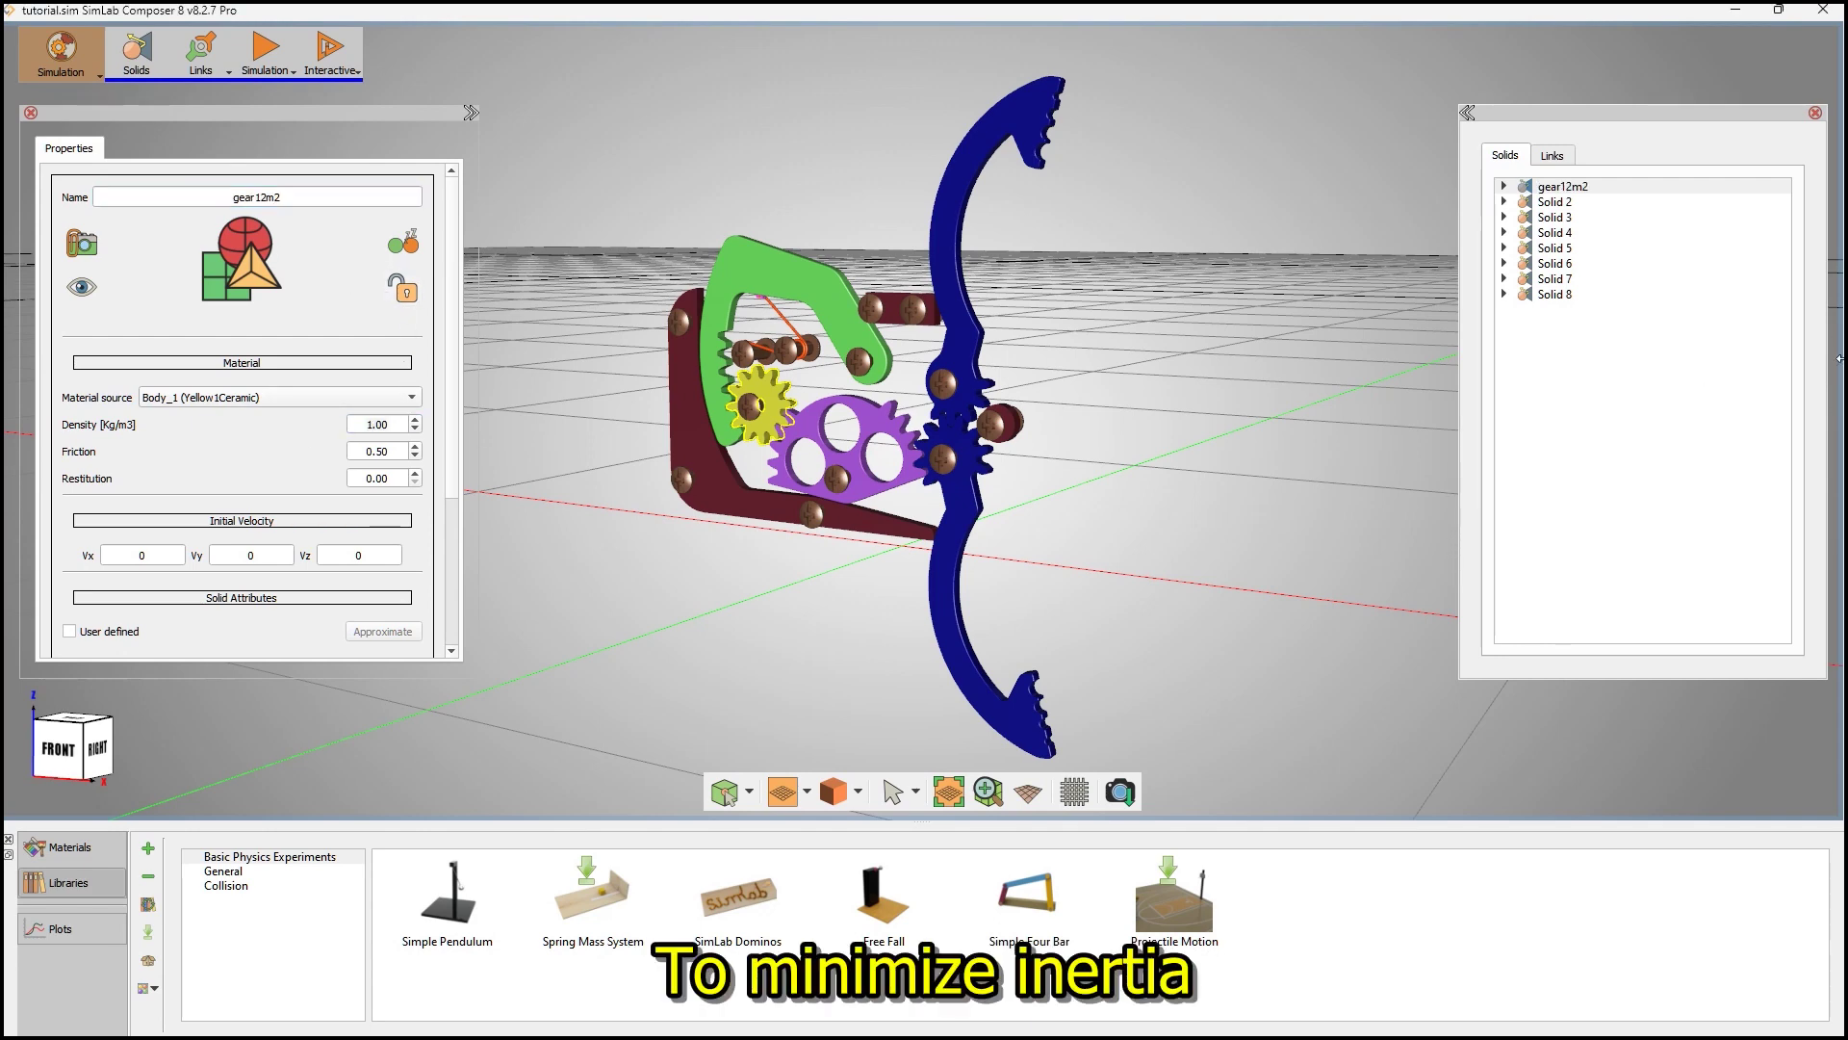
- Rename Solid 2 as bottom-claw and set its density to 1 kg/m3
left_click(1558, 203)
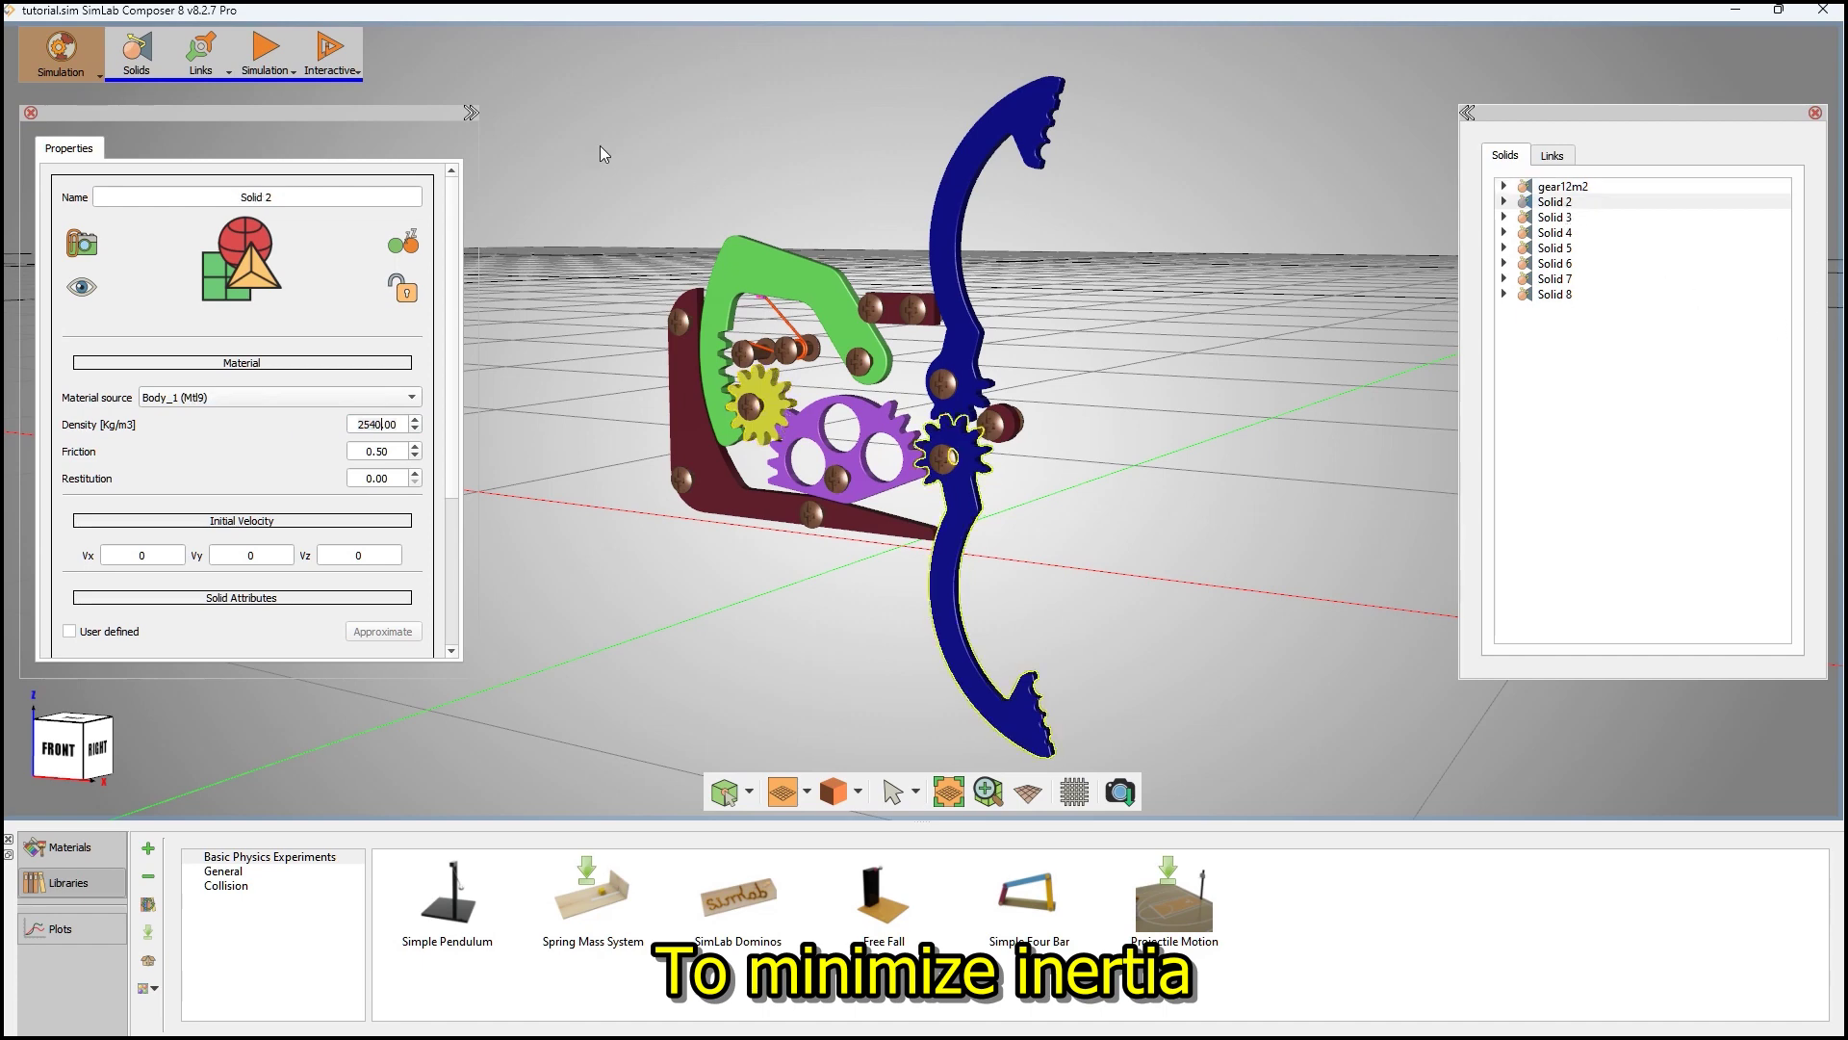
double_click(346, 188)
type("bottom")
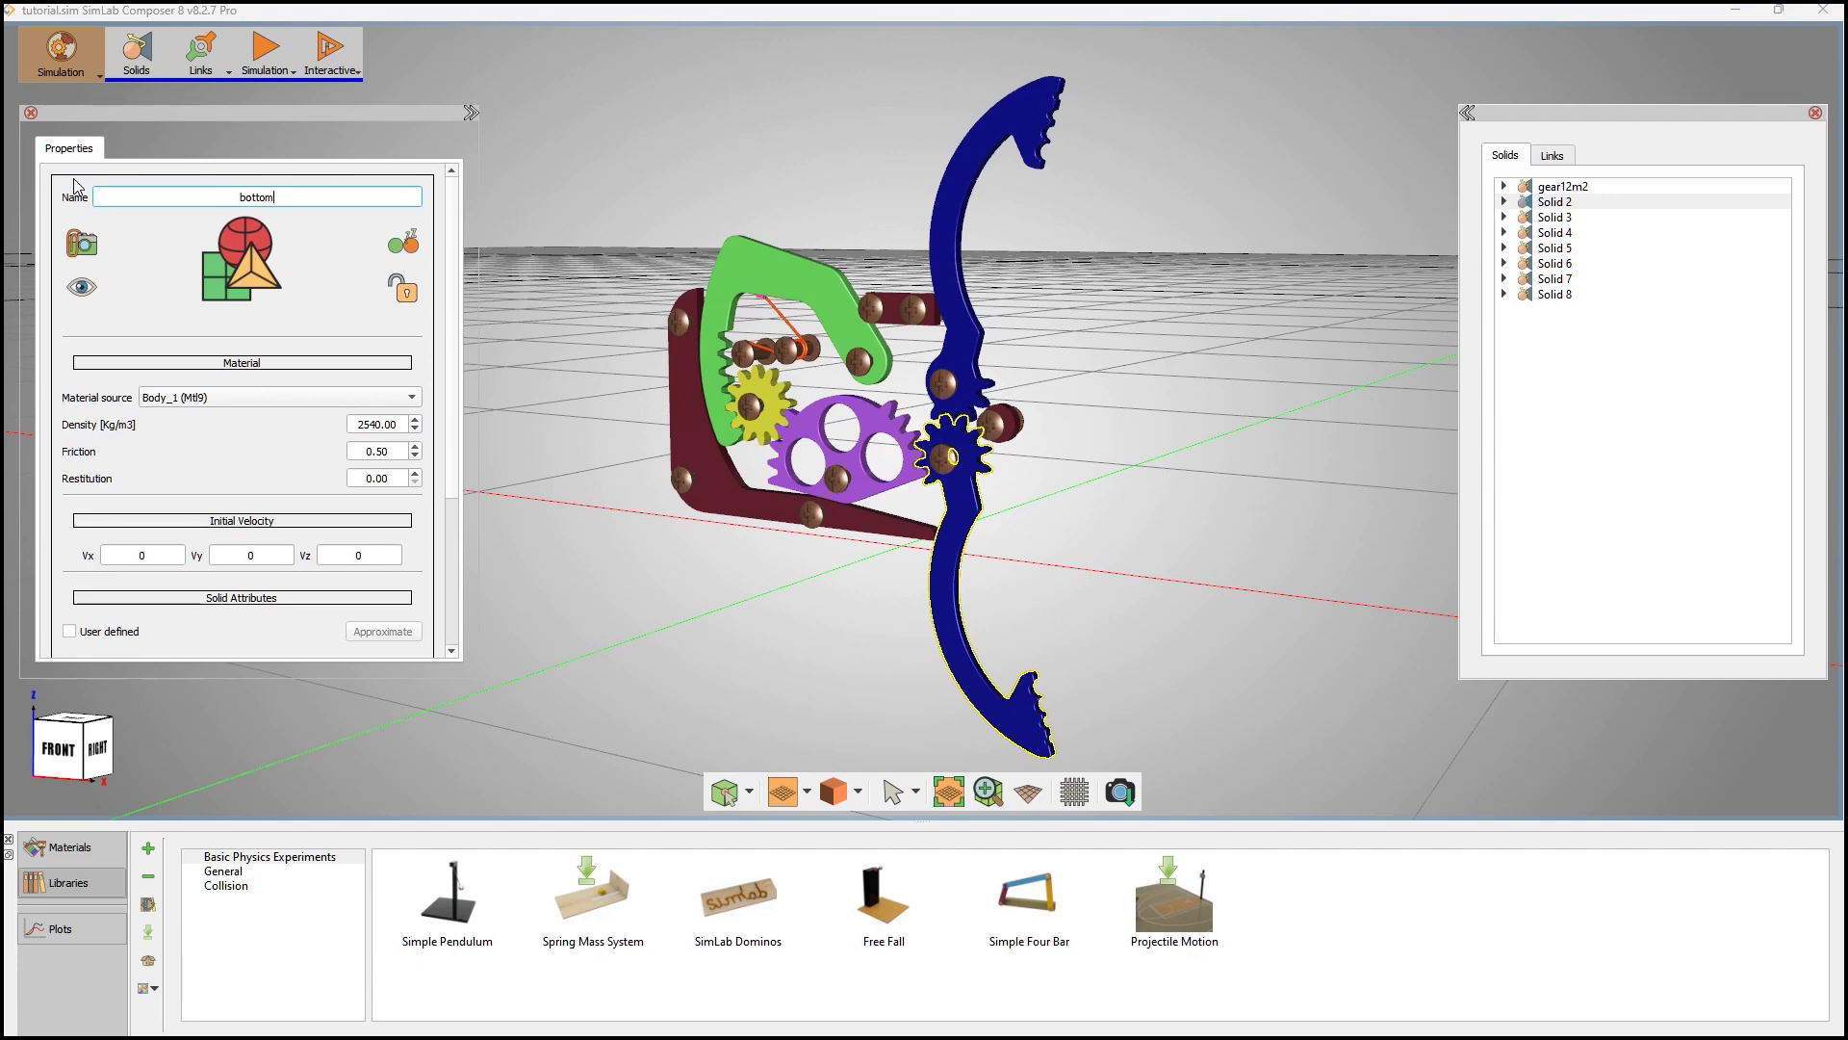
type("-claw")
key("Tab")
type("2")
- Rename Solid 3, the upper claw, as top-claw
left_click(1555, 218)
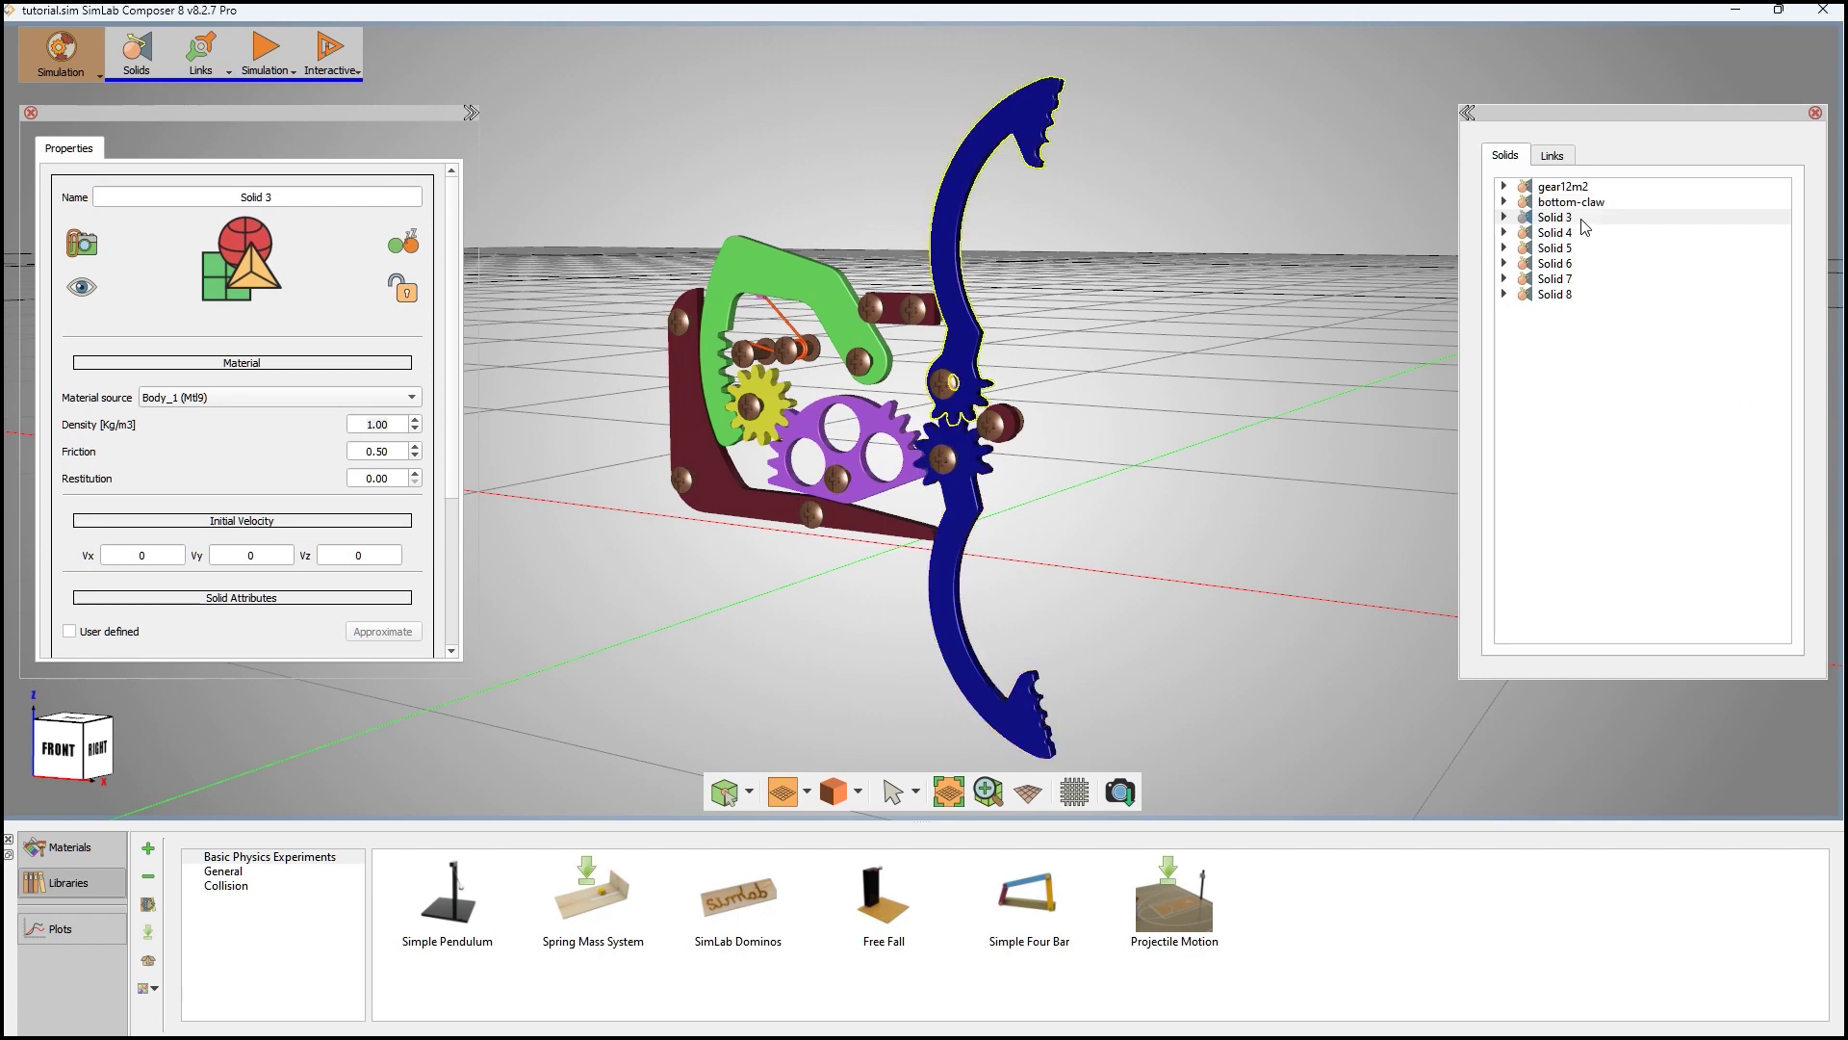
left_click_drag(290, 195, 95, 187)
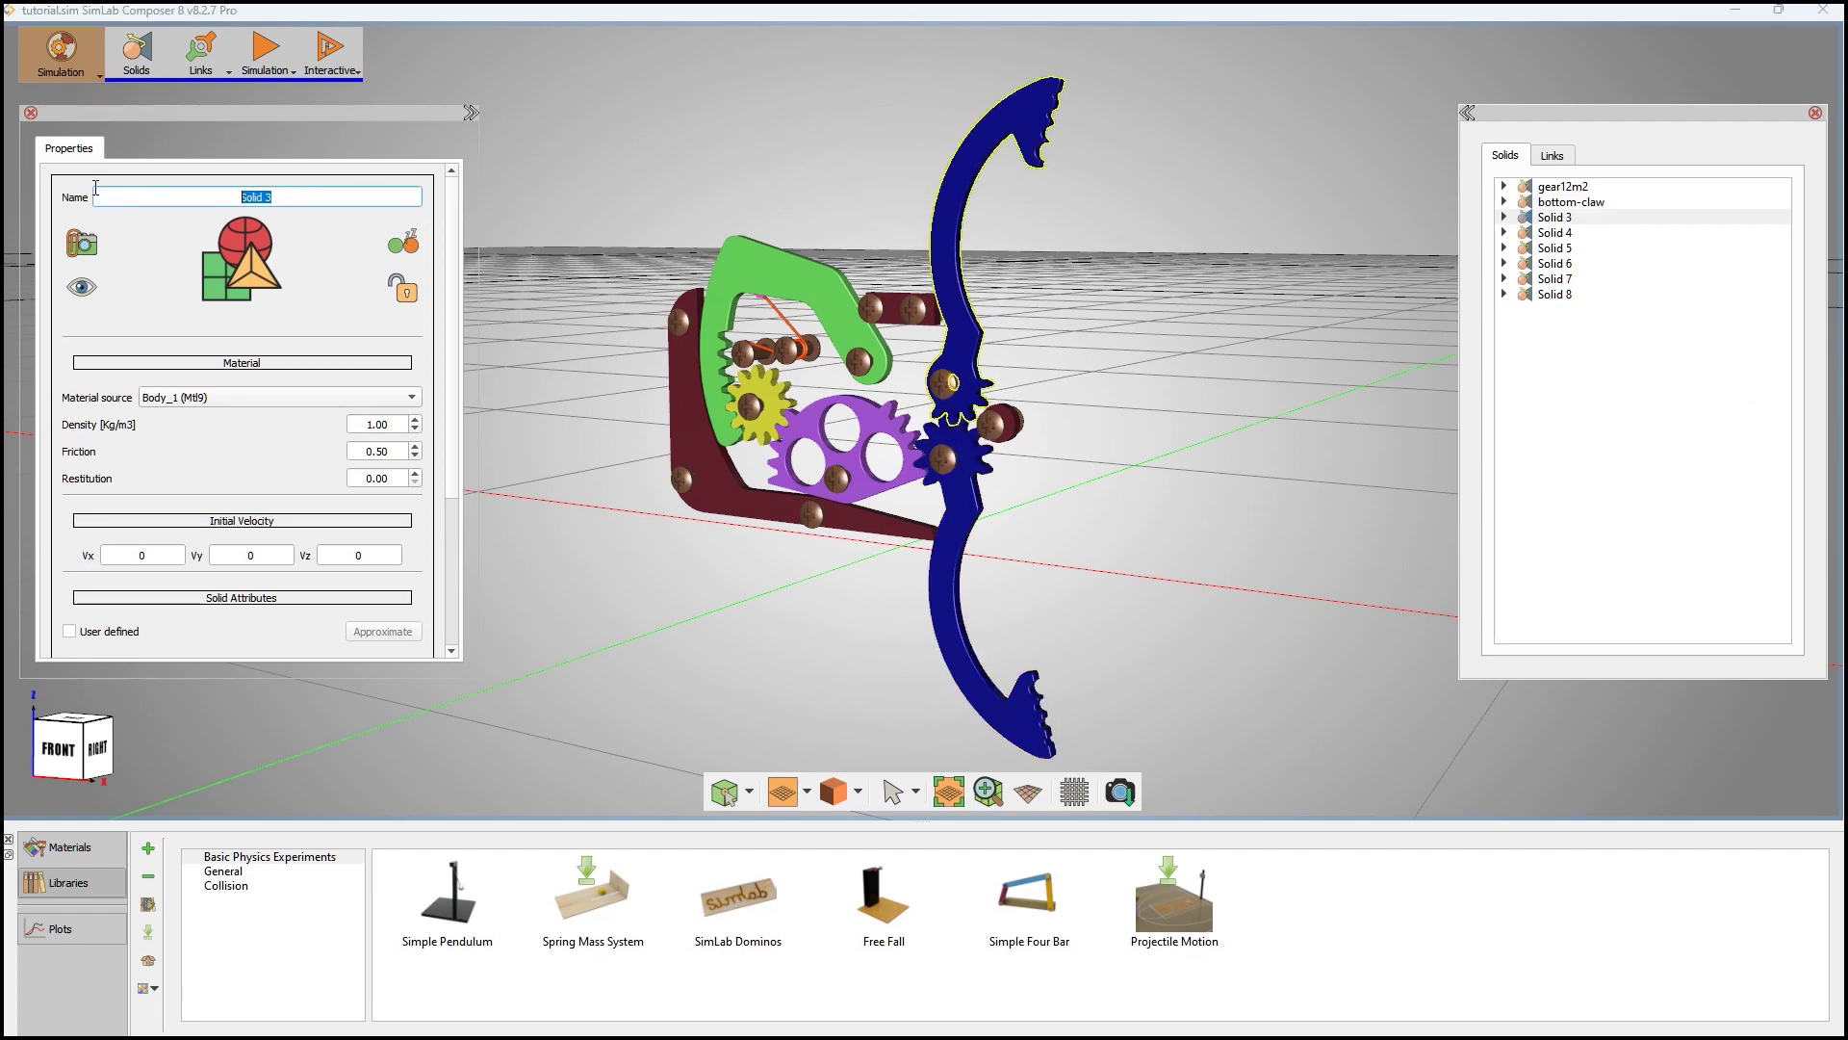
type("top-claw")
- Rename Solid 4 as gear30m2 and open its density value for editing
left_click(1630, 234)
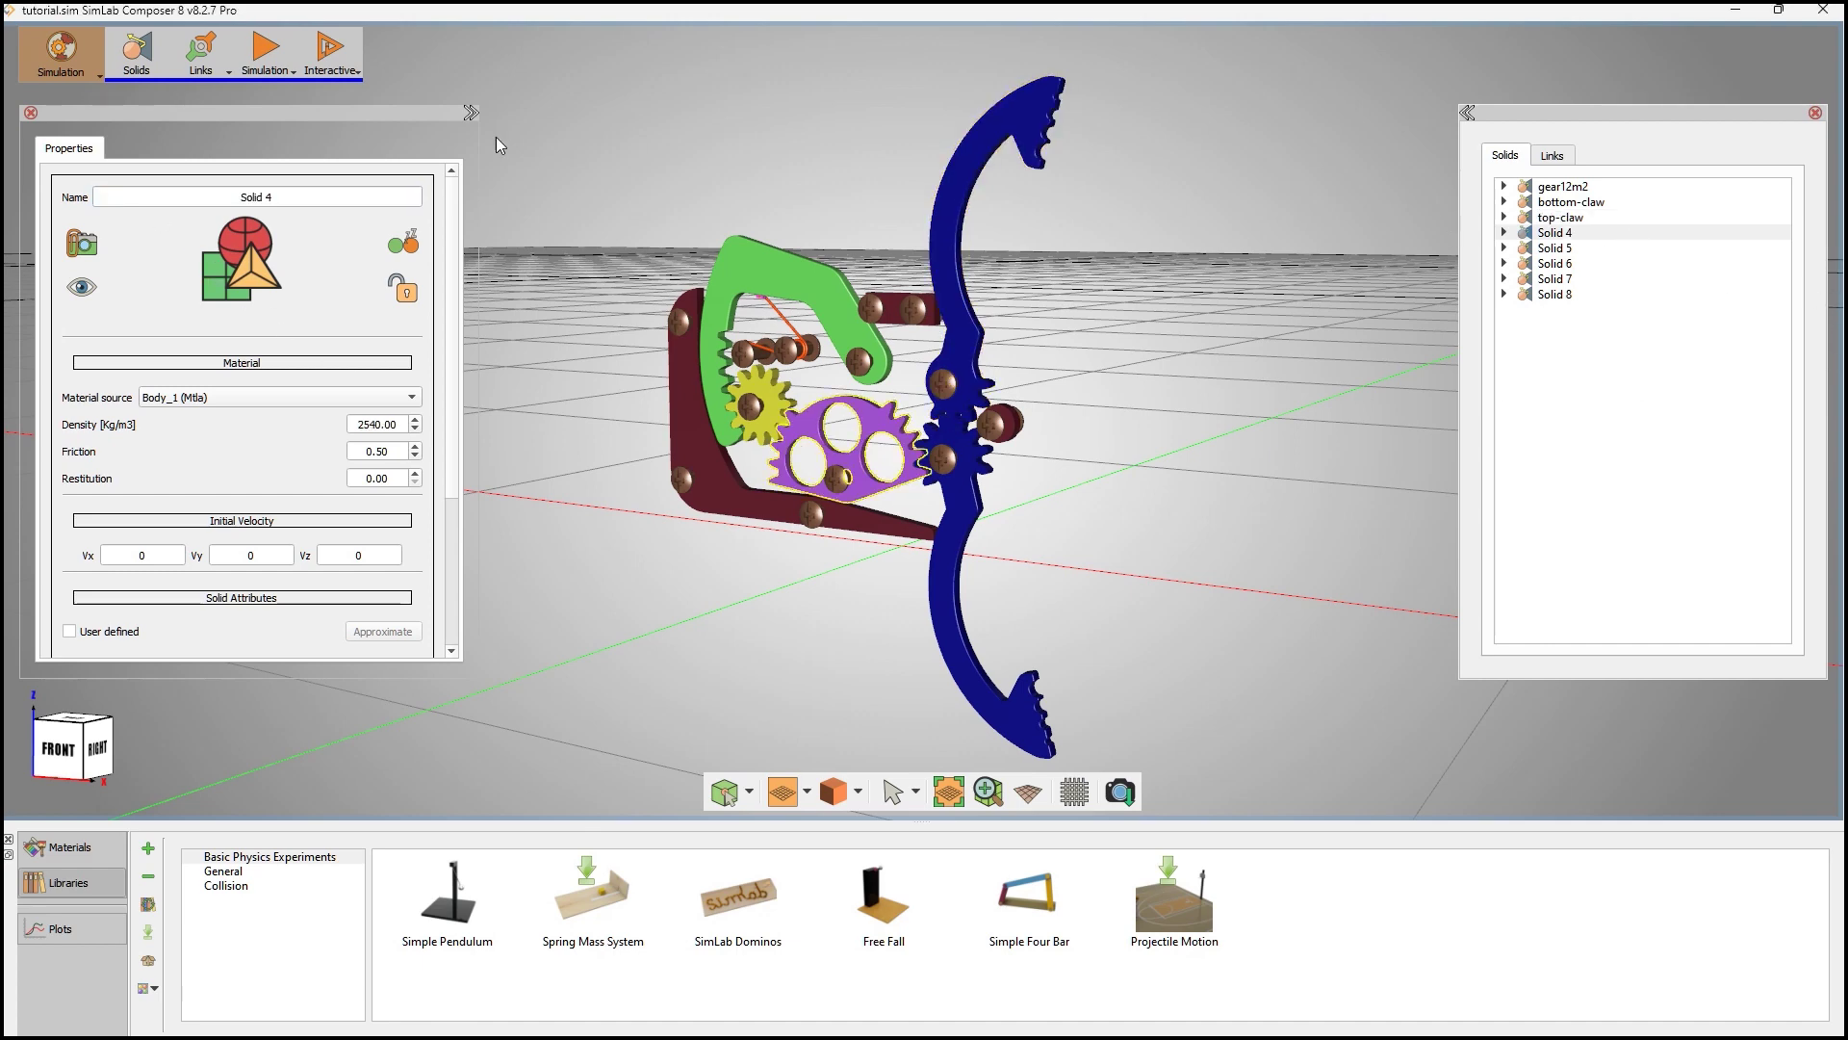
triple_click(139, 190)
type("gear30m2")
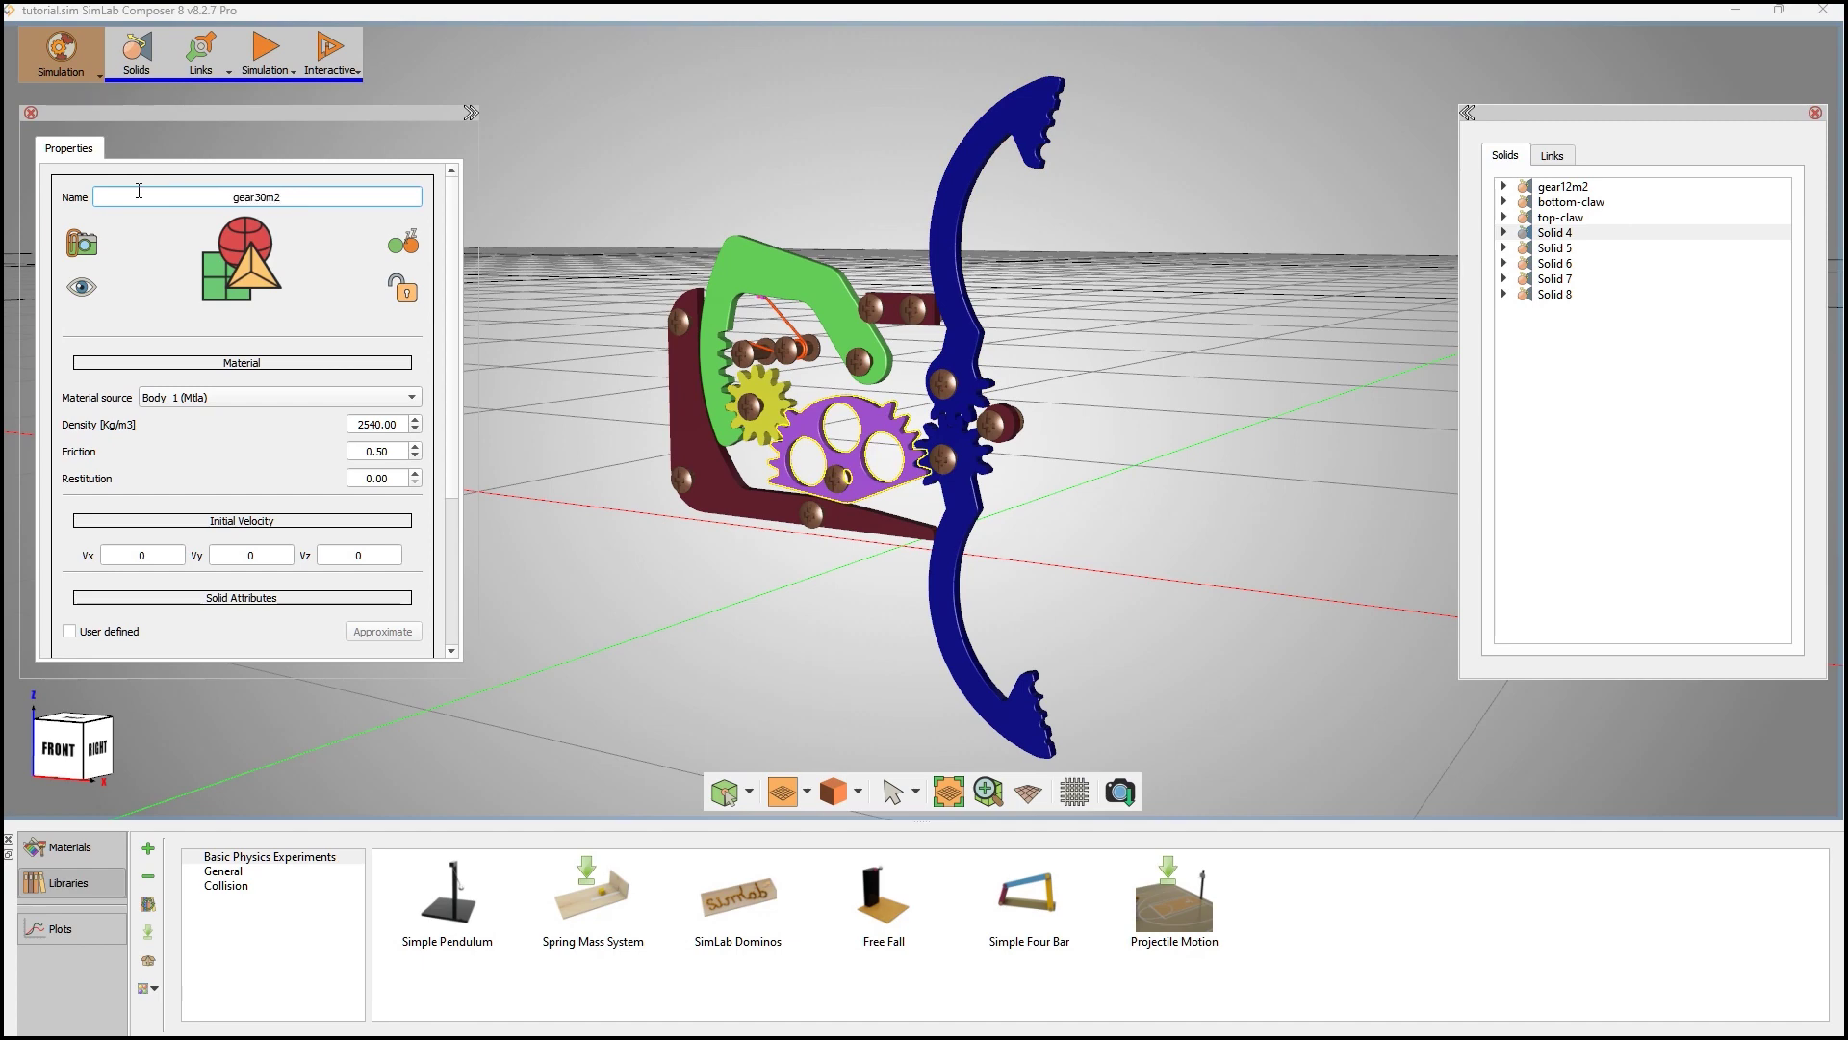
double_click(377, 424)
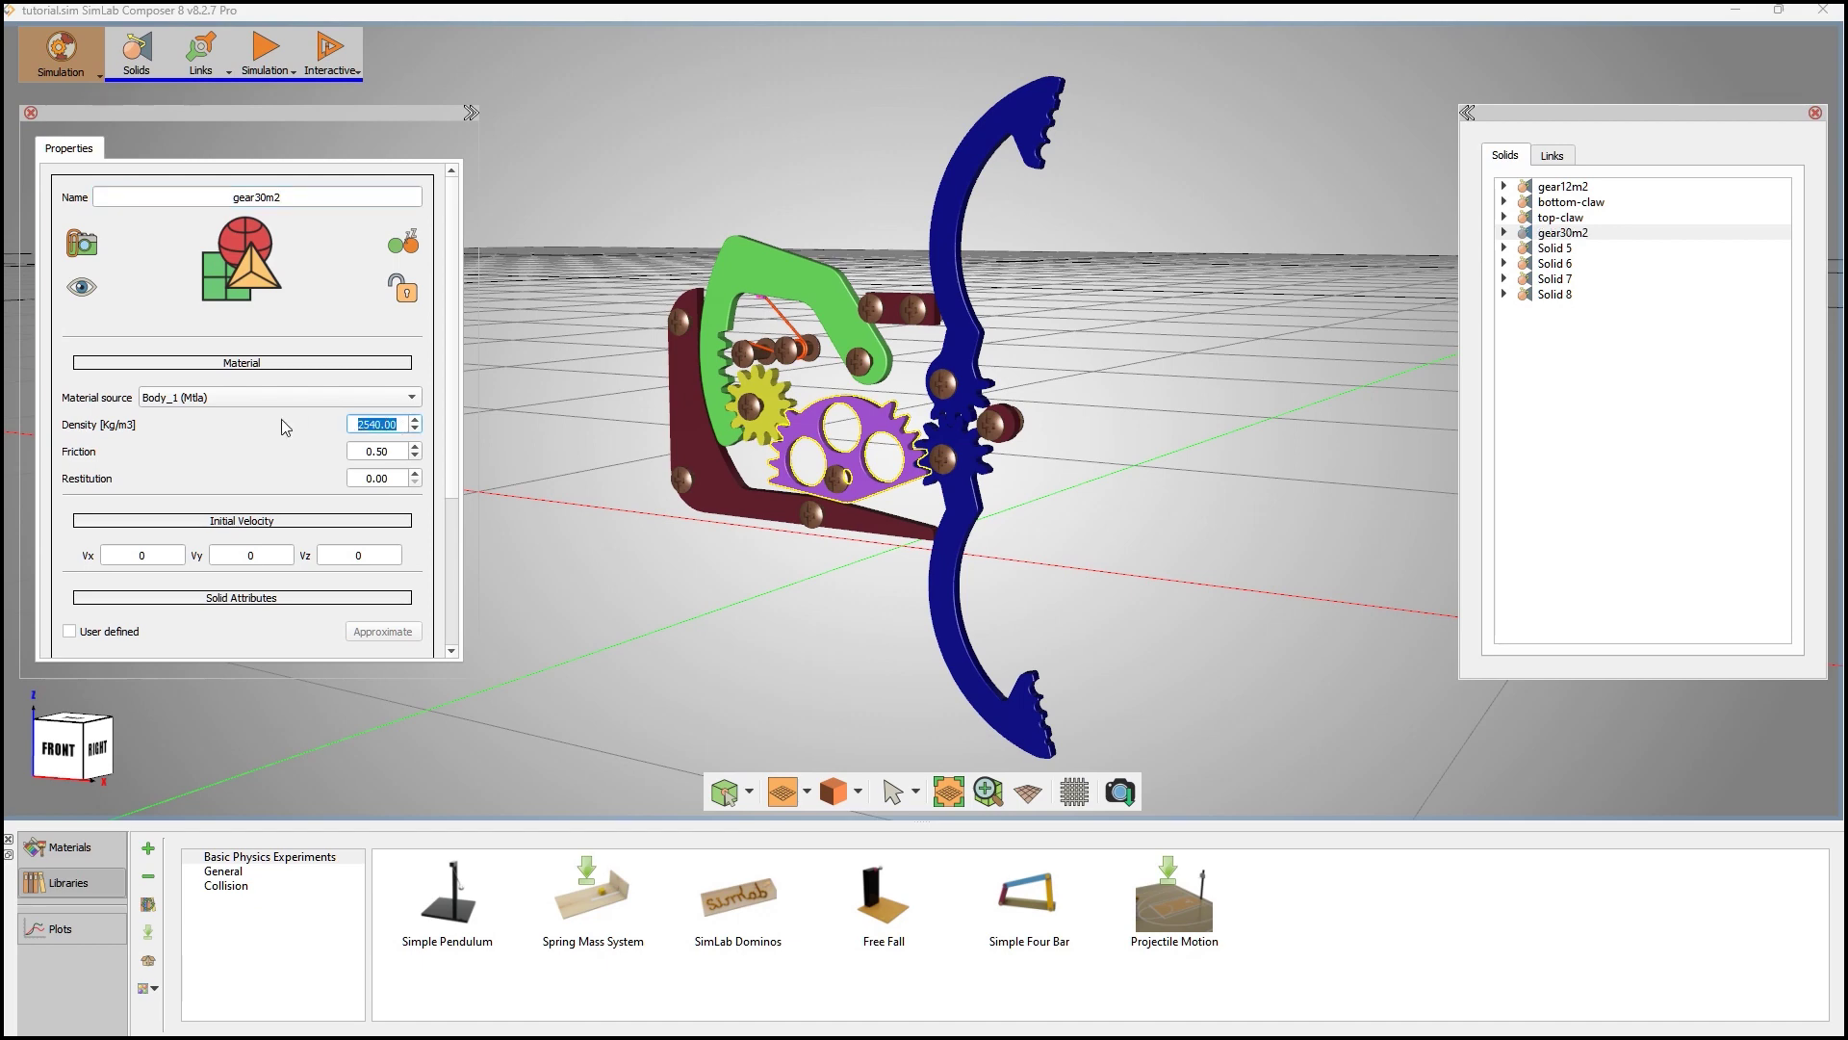
- Rename Solid 5, the green lever, as input and set its density to 1 kg/m3
left_click(1584, 248)
left_click_drag(281, 196, 88, 193)
key("BackSpace")
type("input")
key("Tab")
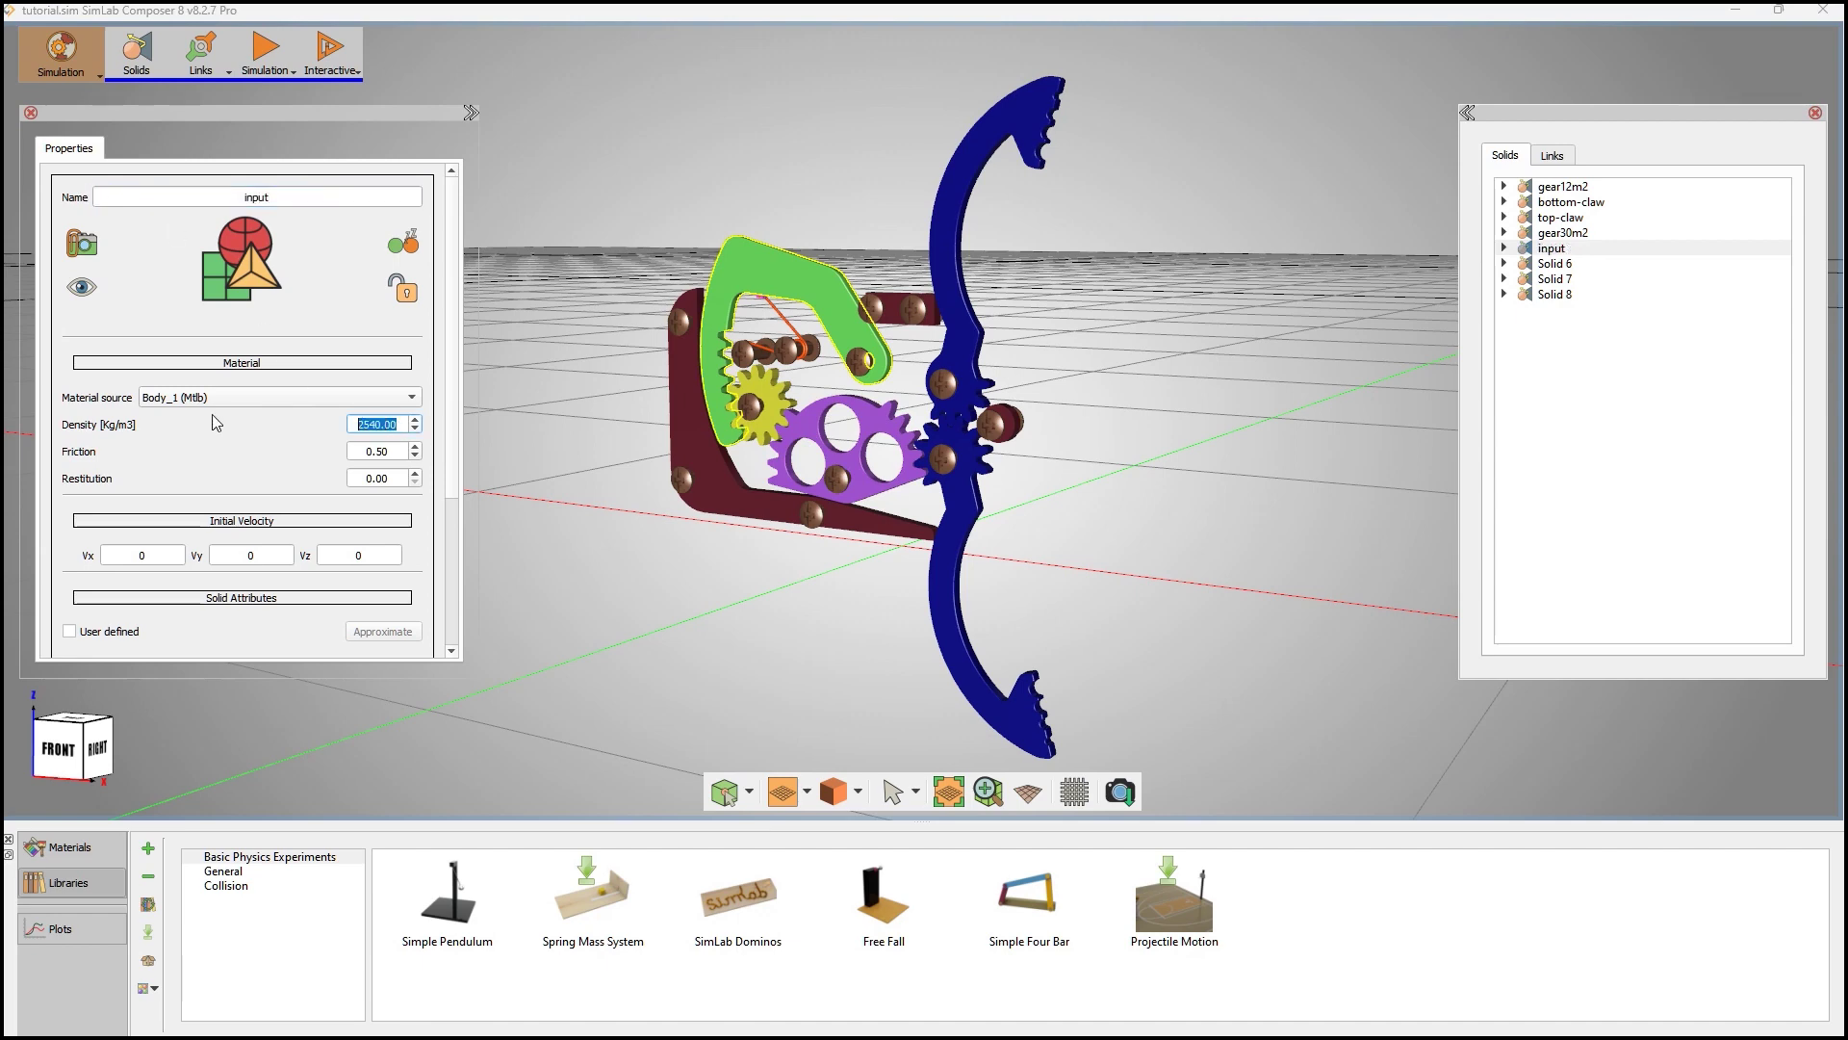
type("1")
key("Return")
- Rename Solid 6 as spring and set its density to 1 kg/m3
left_click(1592, 266)
left_click_drag(288, 196, 119, 188)
type("spring")
left_click(400, 424)
left_click_drag(401, 425, 282, 426)
type("1")
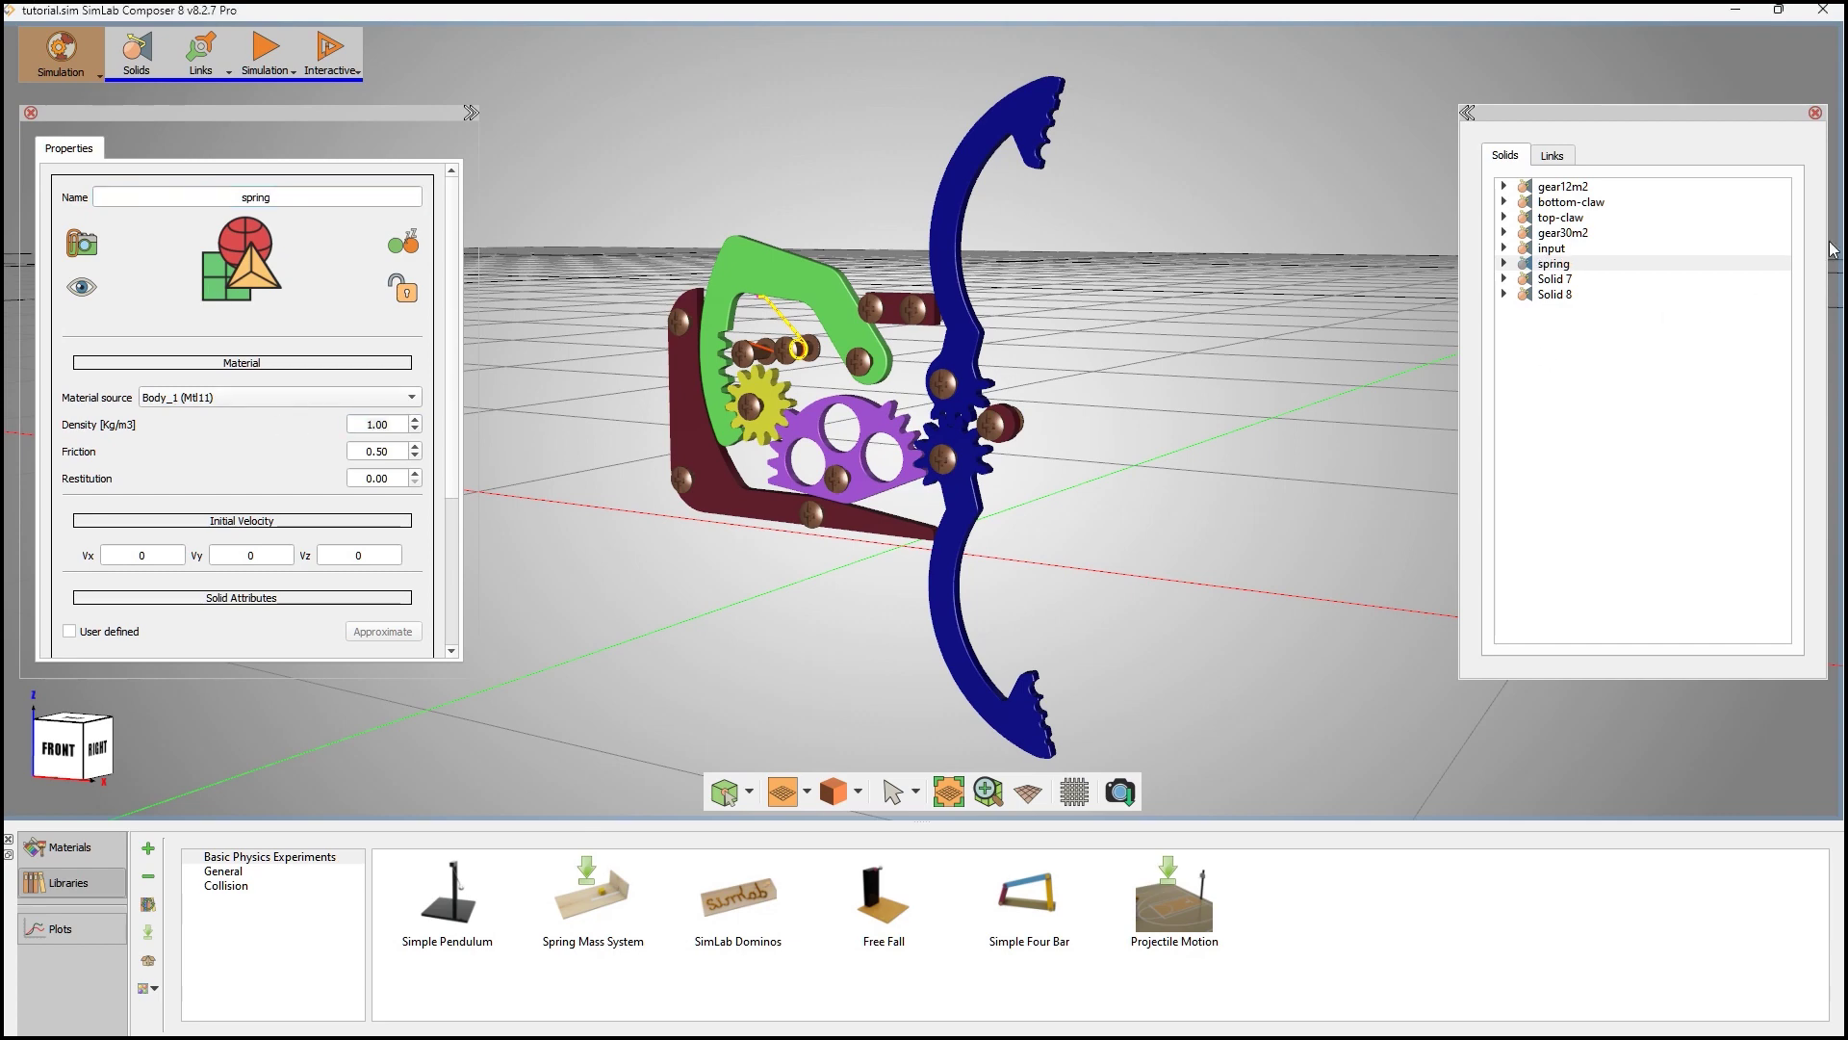
- Rename Solid 7 as auxiliar and set its density to 1 kg/m3
left_click(1575, 279)
left_click(145, 194)
key("ctrl+a")
type("a")
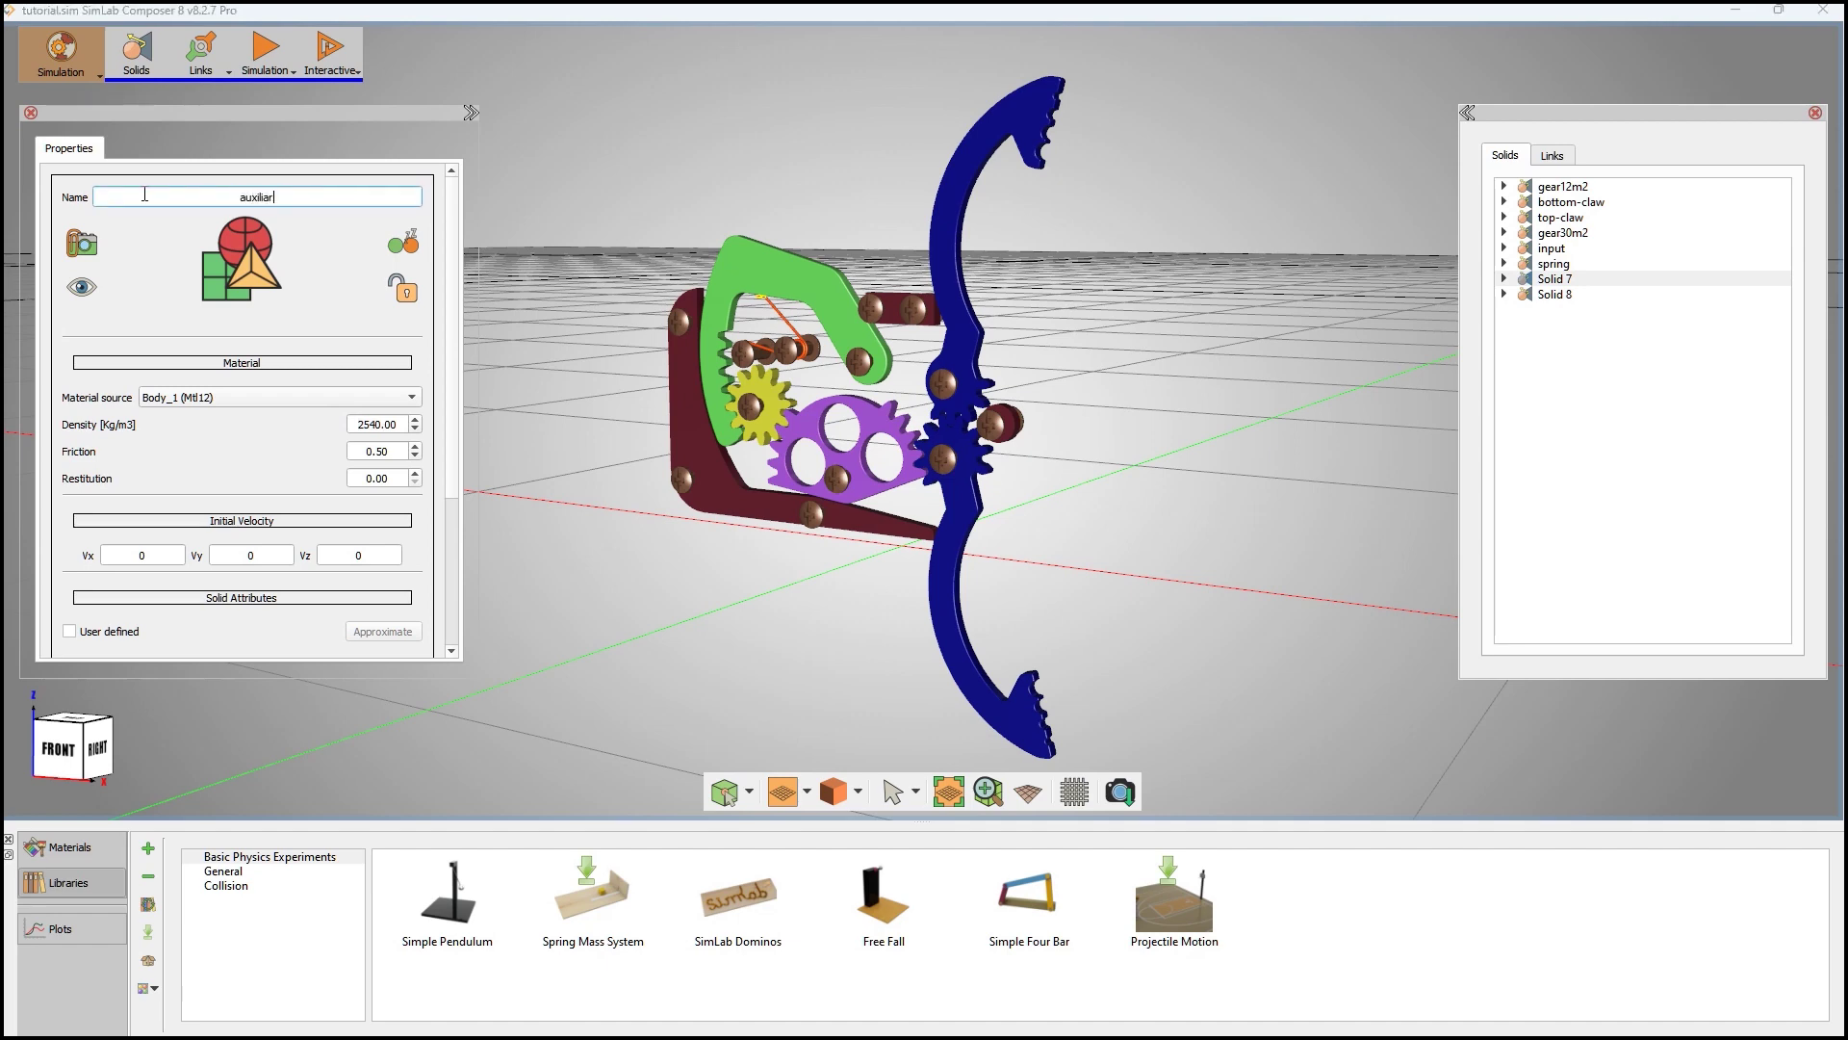
key("Tab")
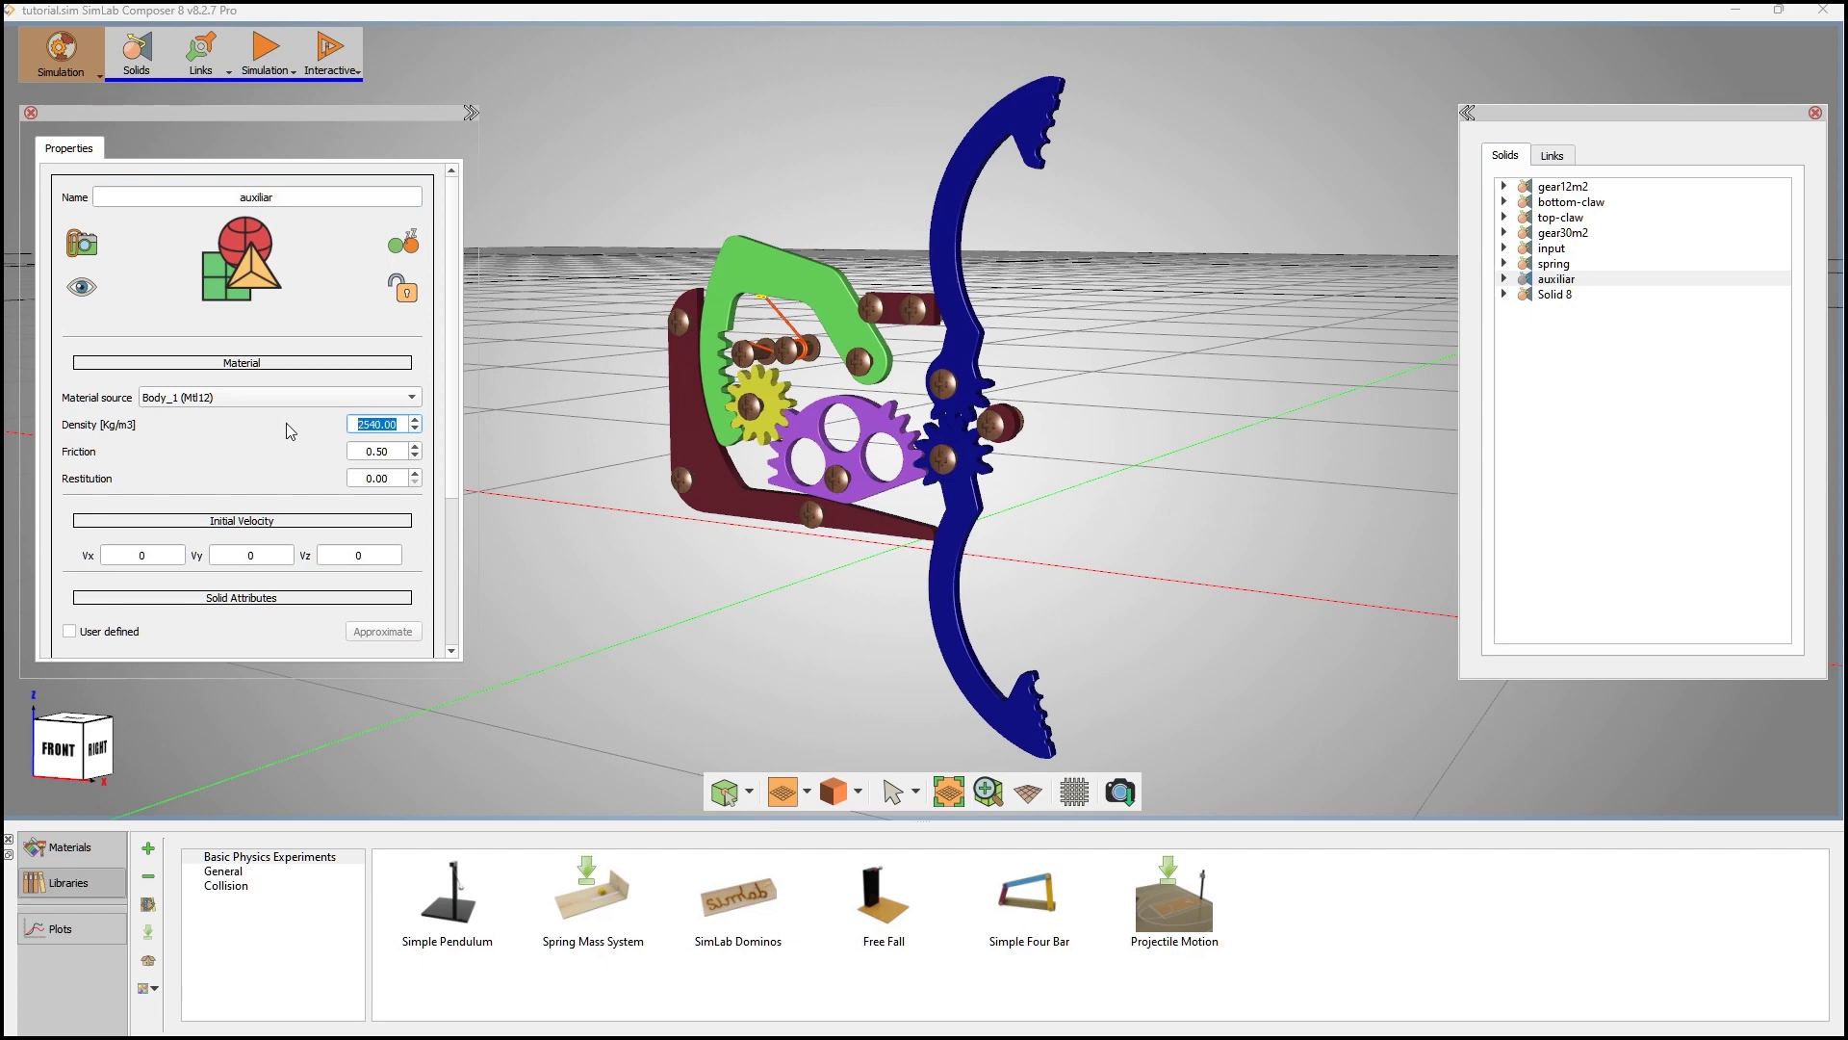
type("1")
key("Return")
- Rename Solid 8 as body and lock it as a fixed solid
left_click(1555, 294)
left_click(133, 192)
key("ctrl+a")
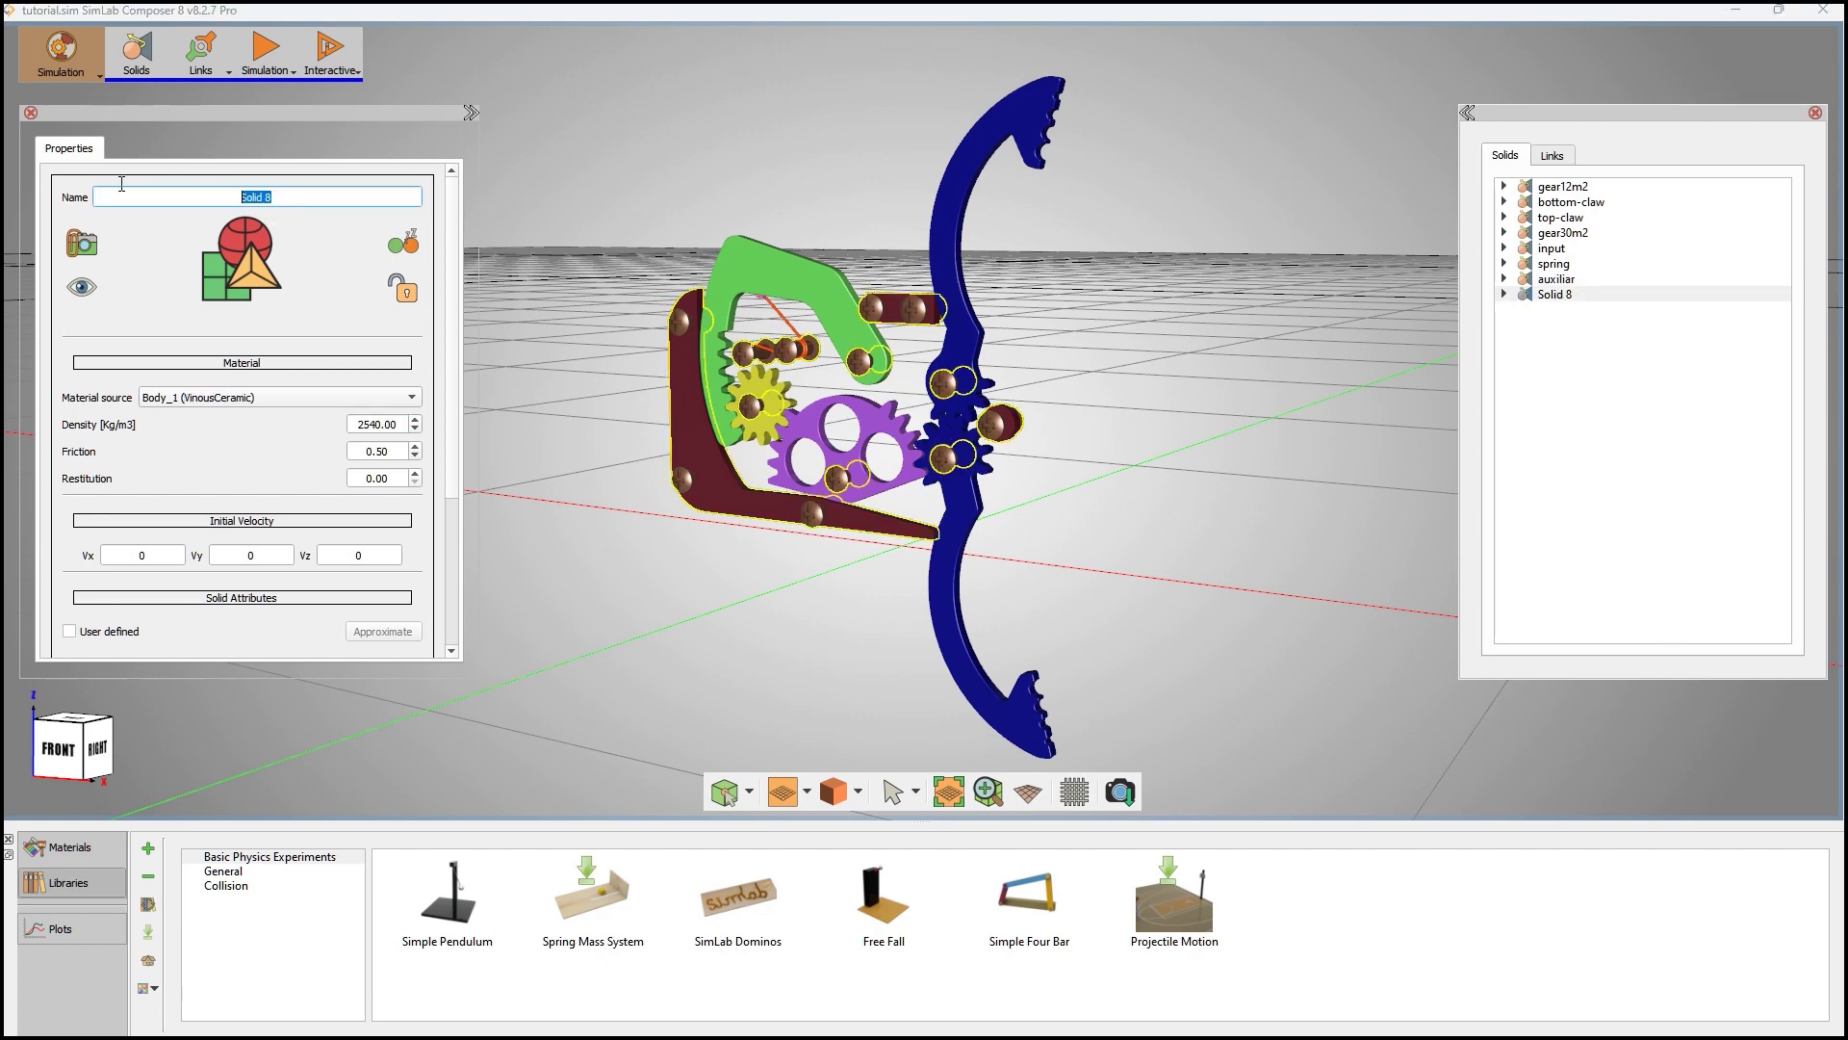
type("body")
left_click(404, 289)
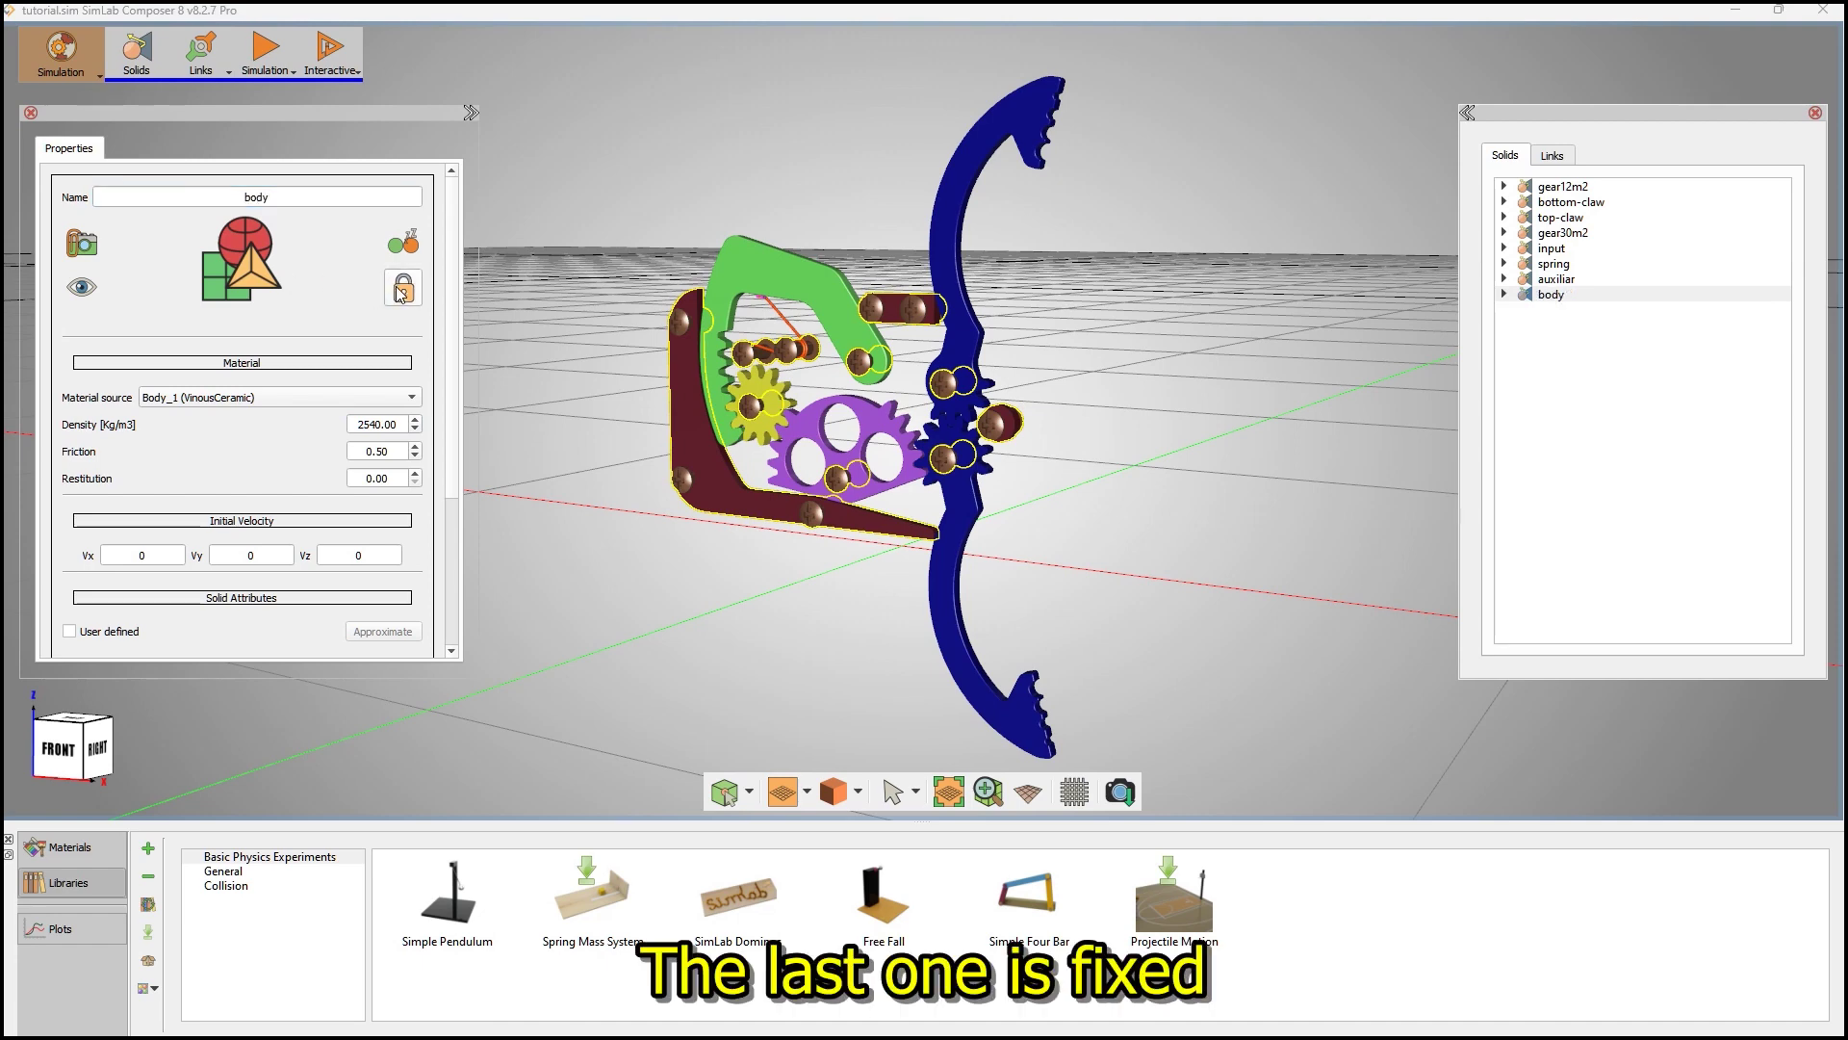
- Set the density of the body solid to 1 kg/m3
double_click(401, 427)
type("1")
key("Return")
- In the simulation parameters, set the end time to 12 s and the Z gravity to 0
left_click(266, 53)
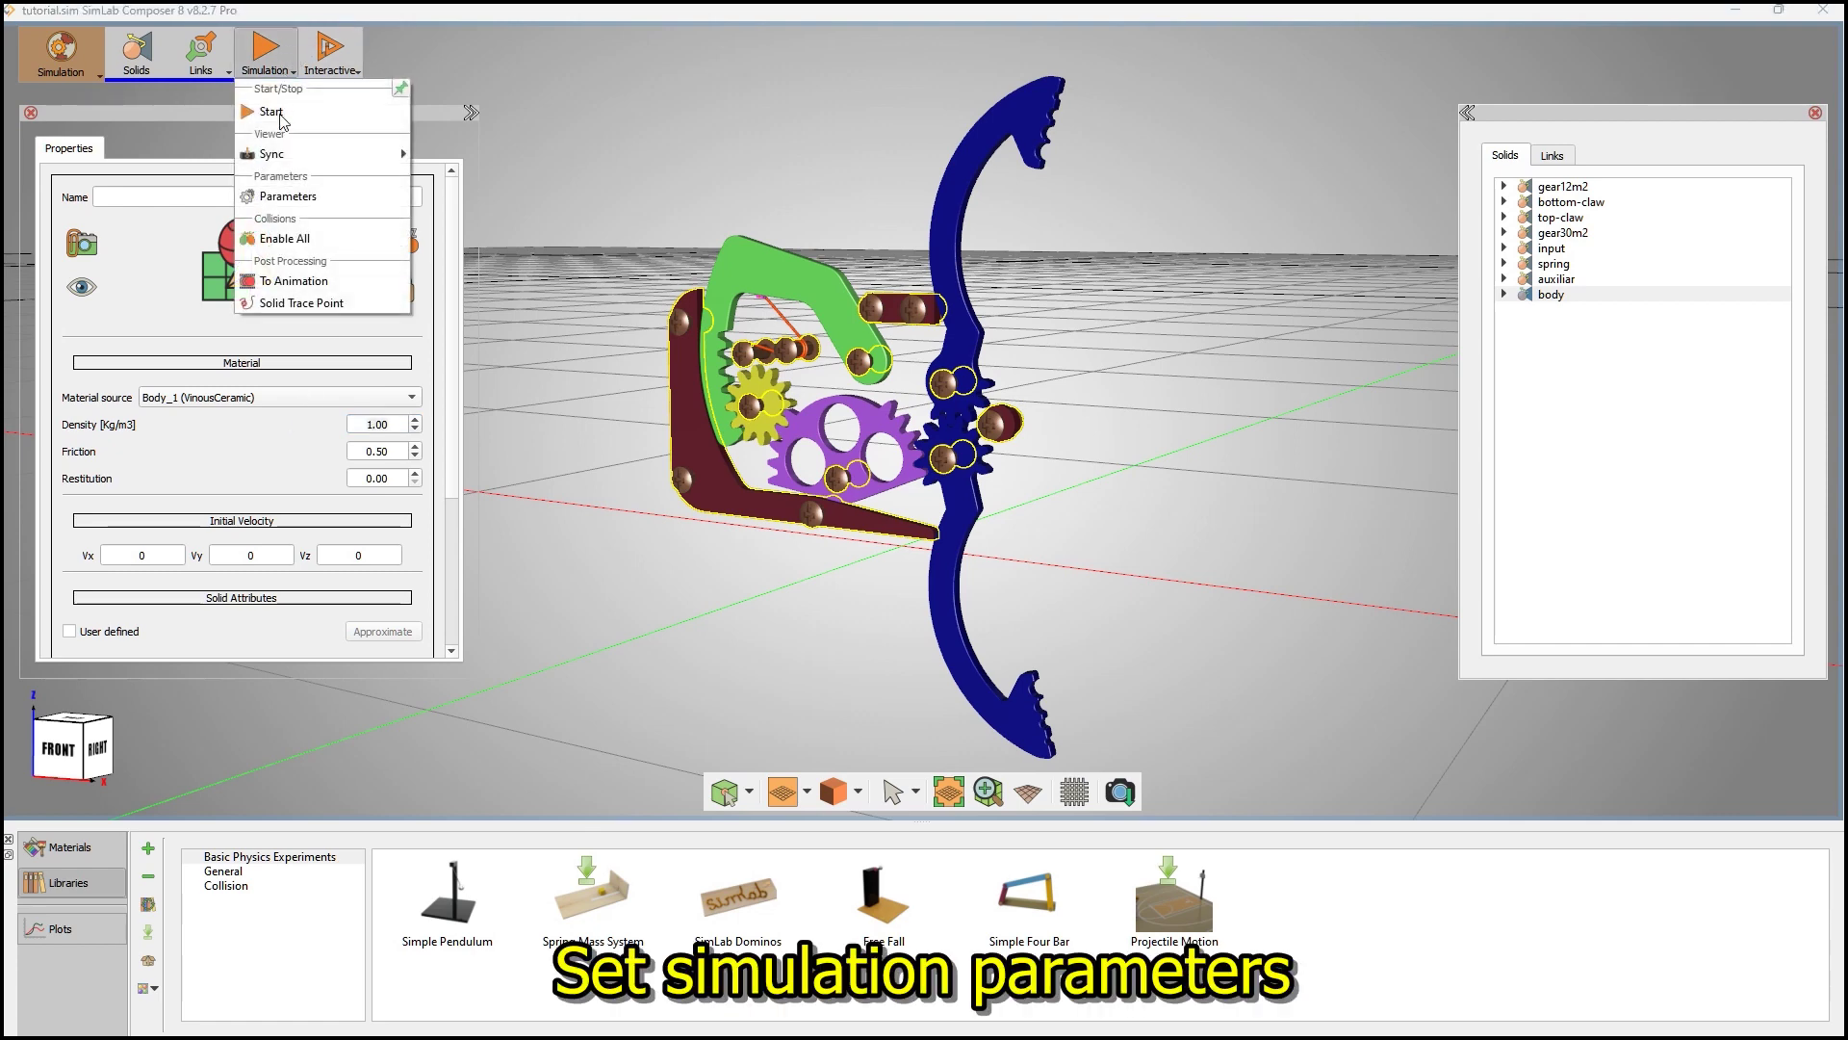
left_click(285, 196)
double_click(992, 457)
type("12")
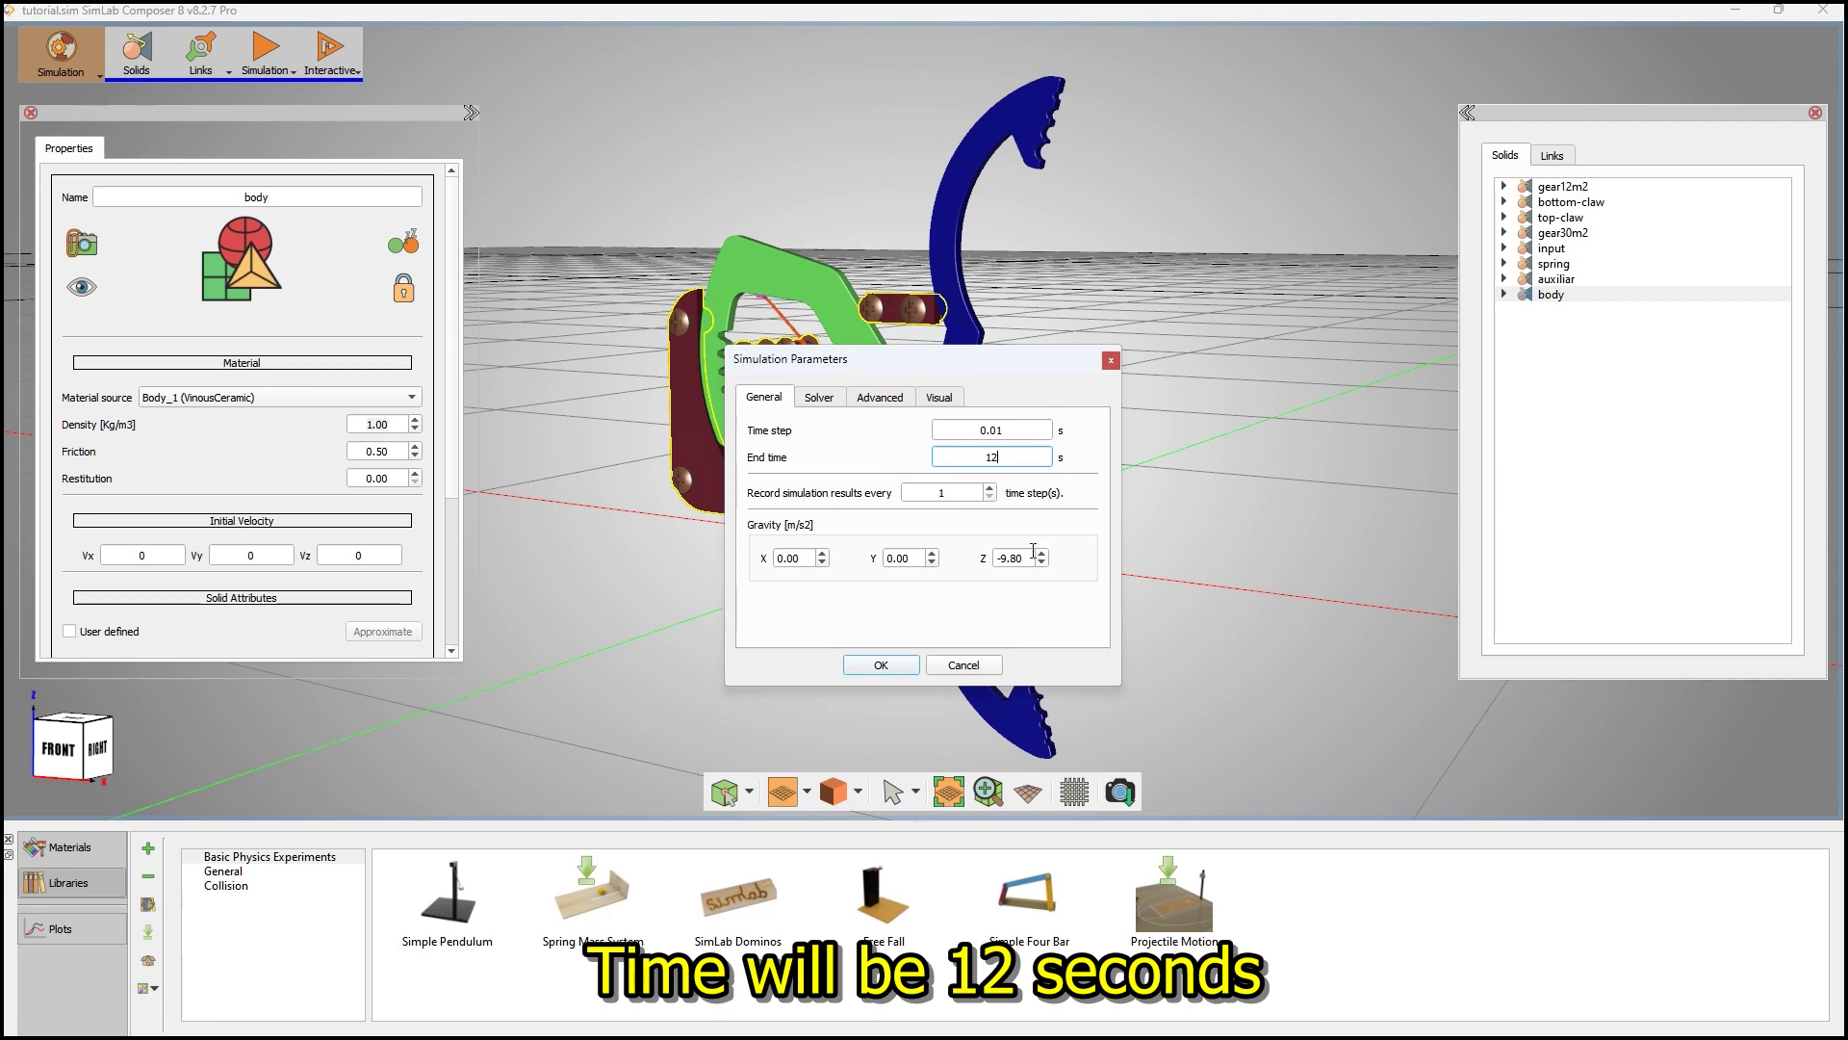
double_click(1012, 559)
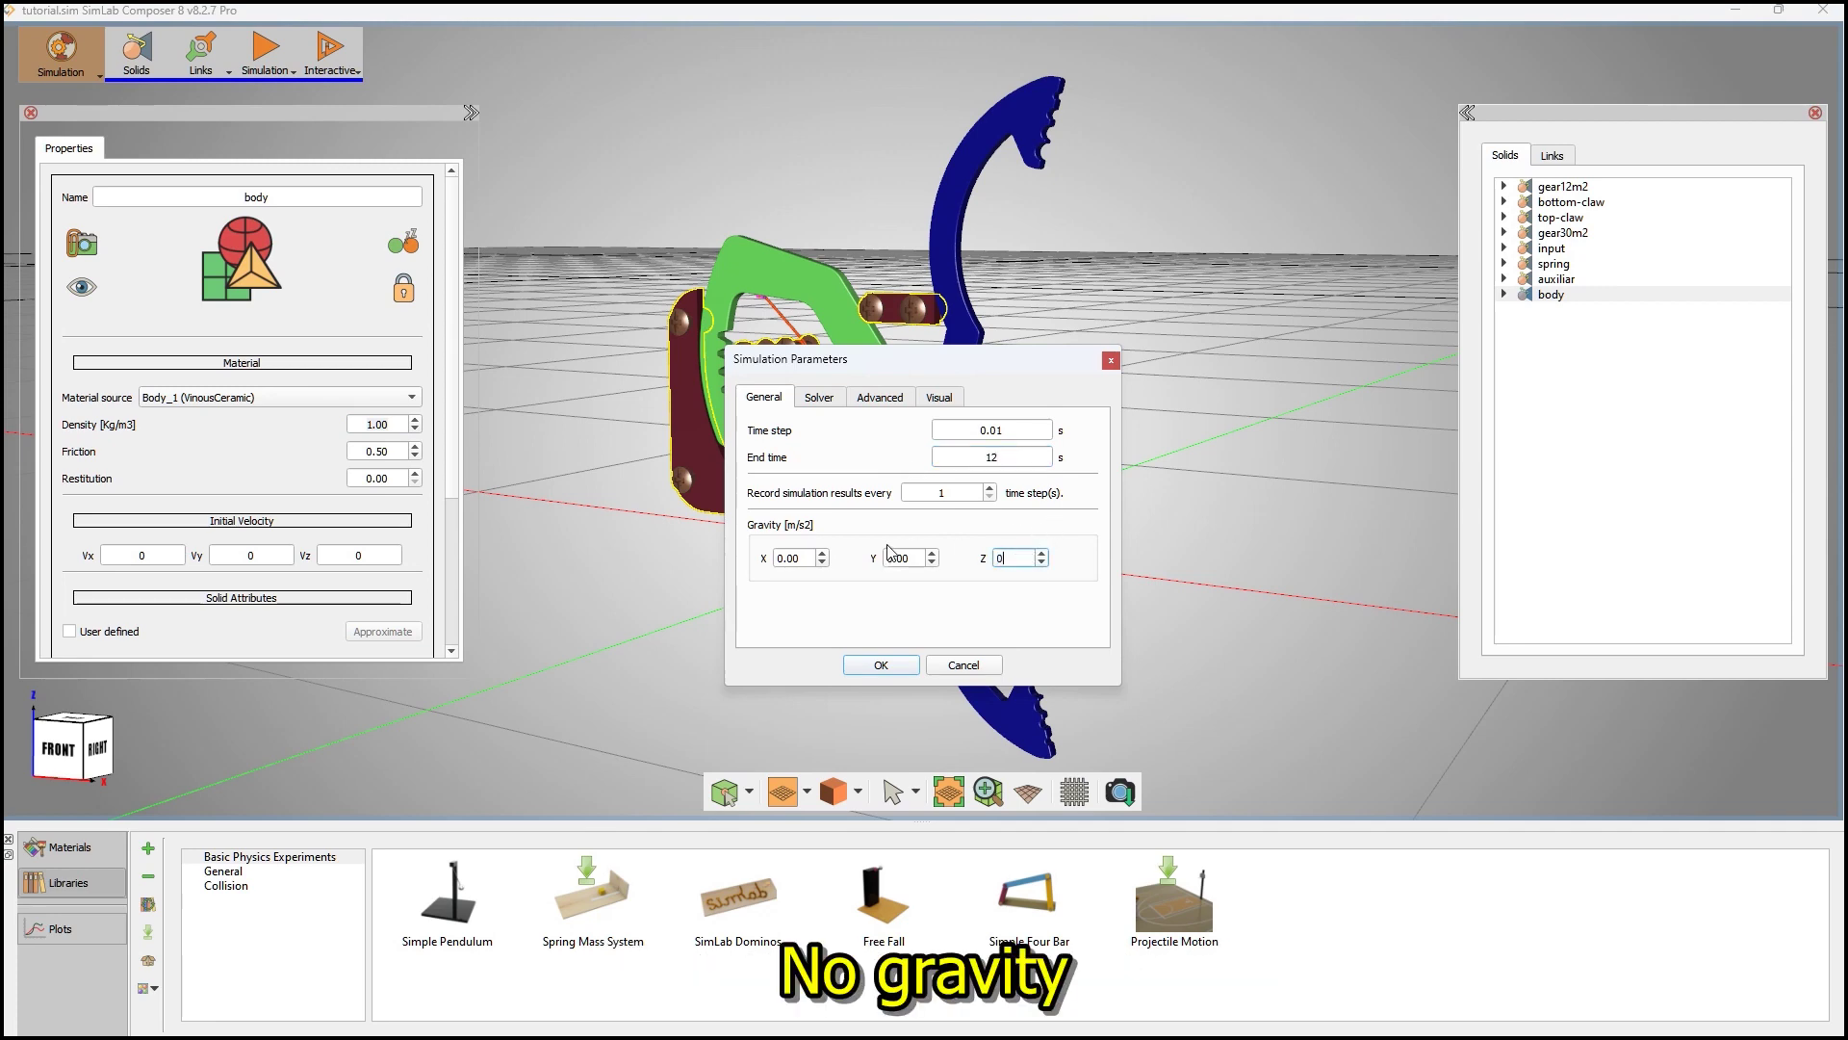
- Choose the Projected MINRES solver and apply the simulation parameters
left_click(819, 397)
left_click(903, 430)
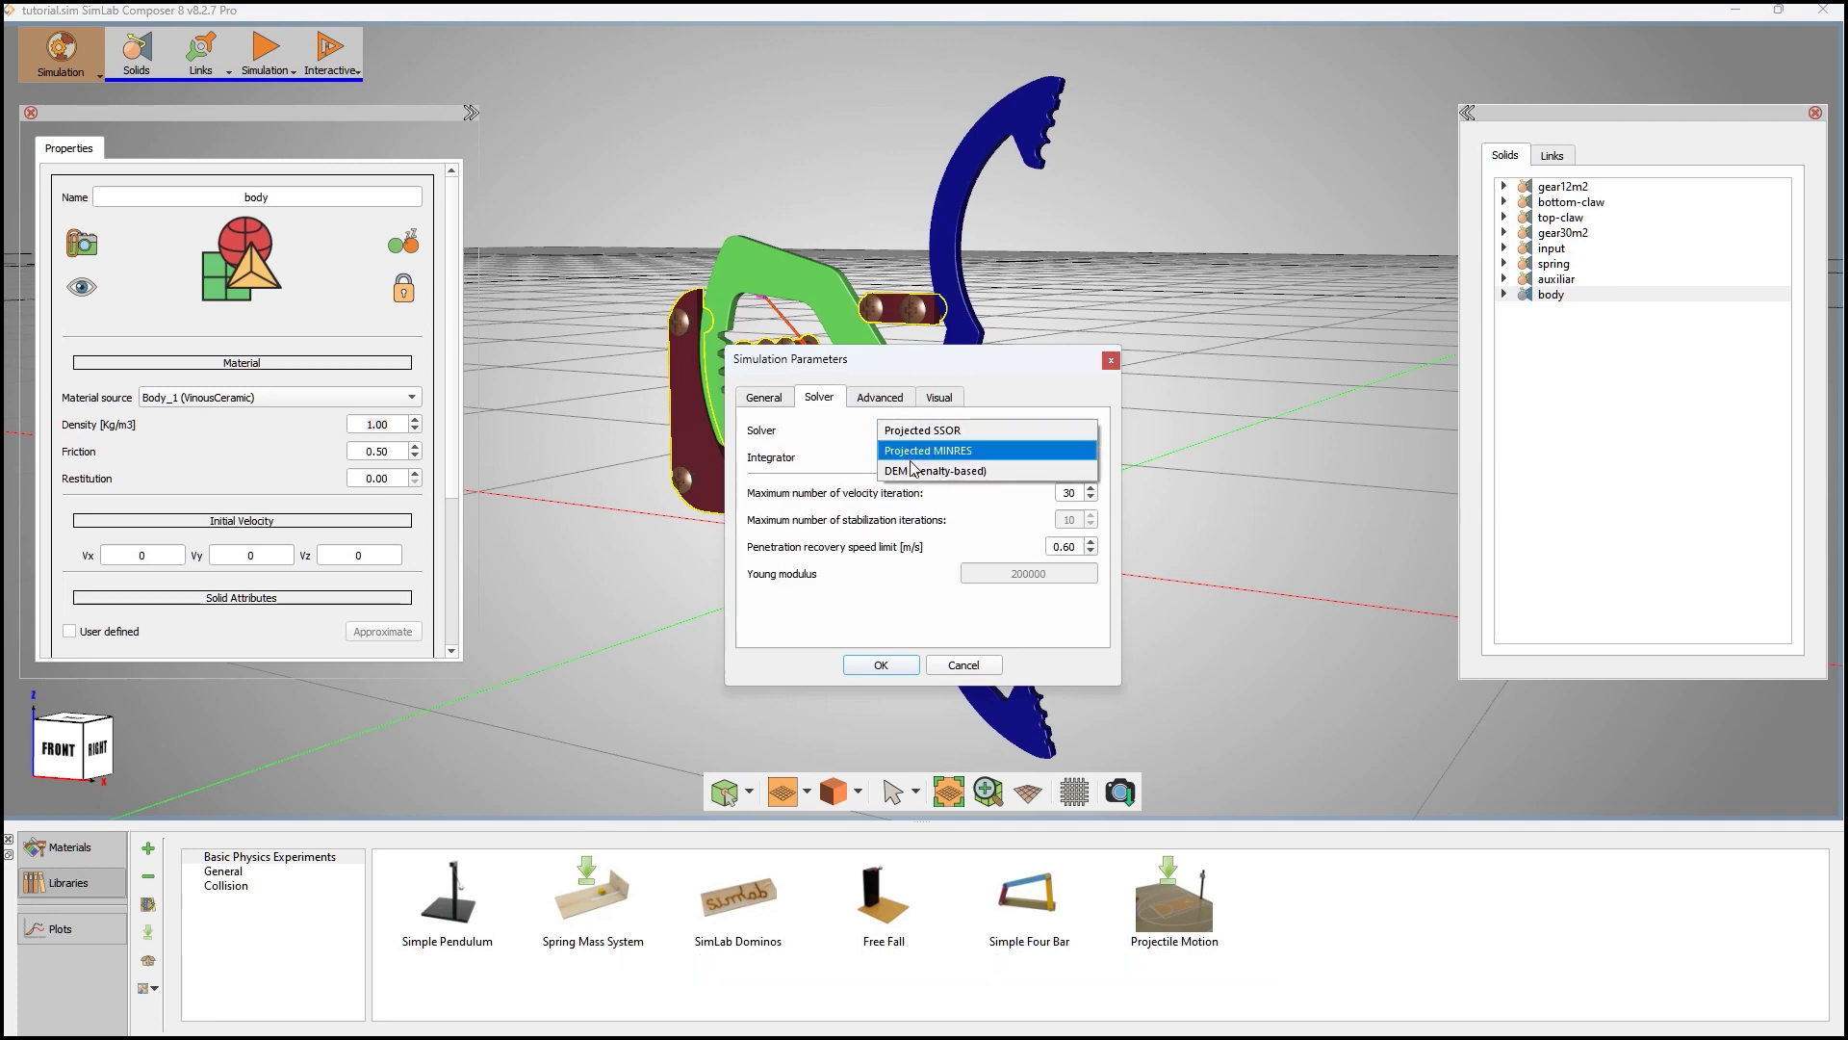
left_click(917, 474)
left_click(882, 664)
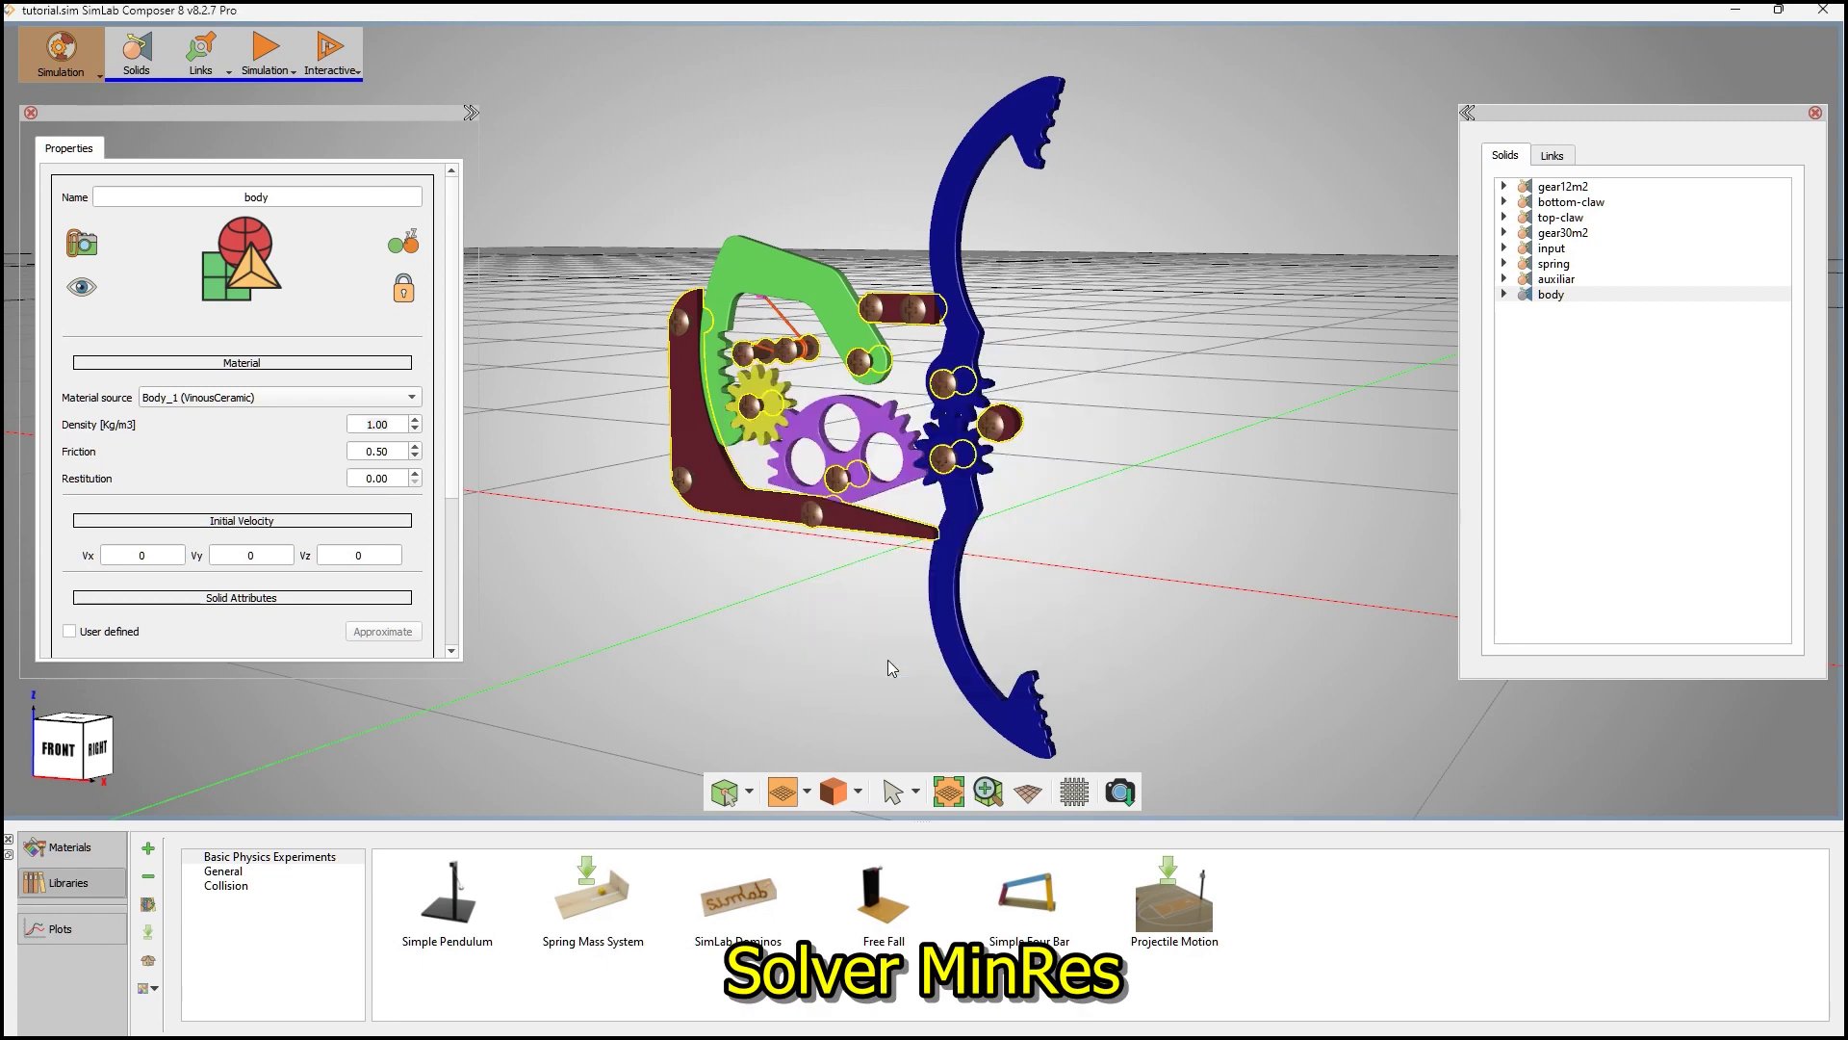
- Add a revolute joint between the input solid and the ground, located at the input arm's pivot hole
left_click(697, 637)
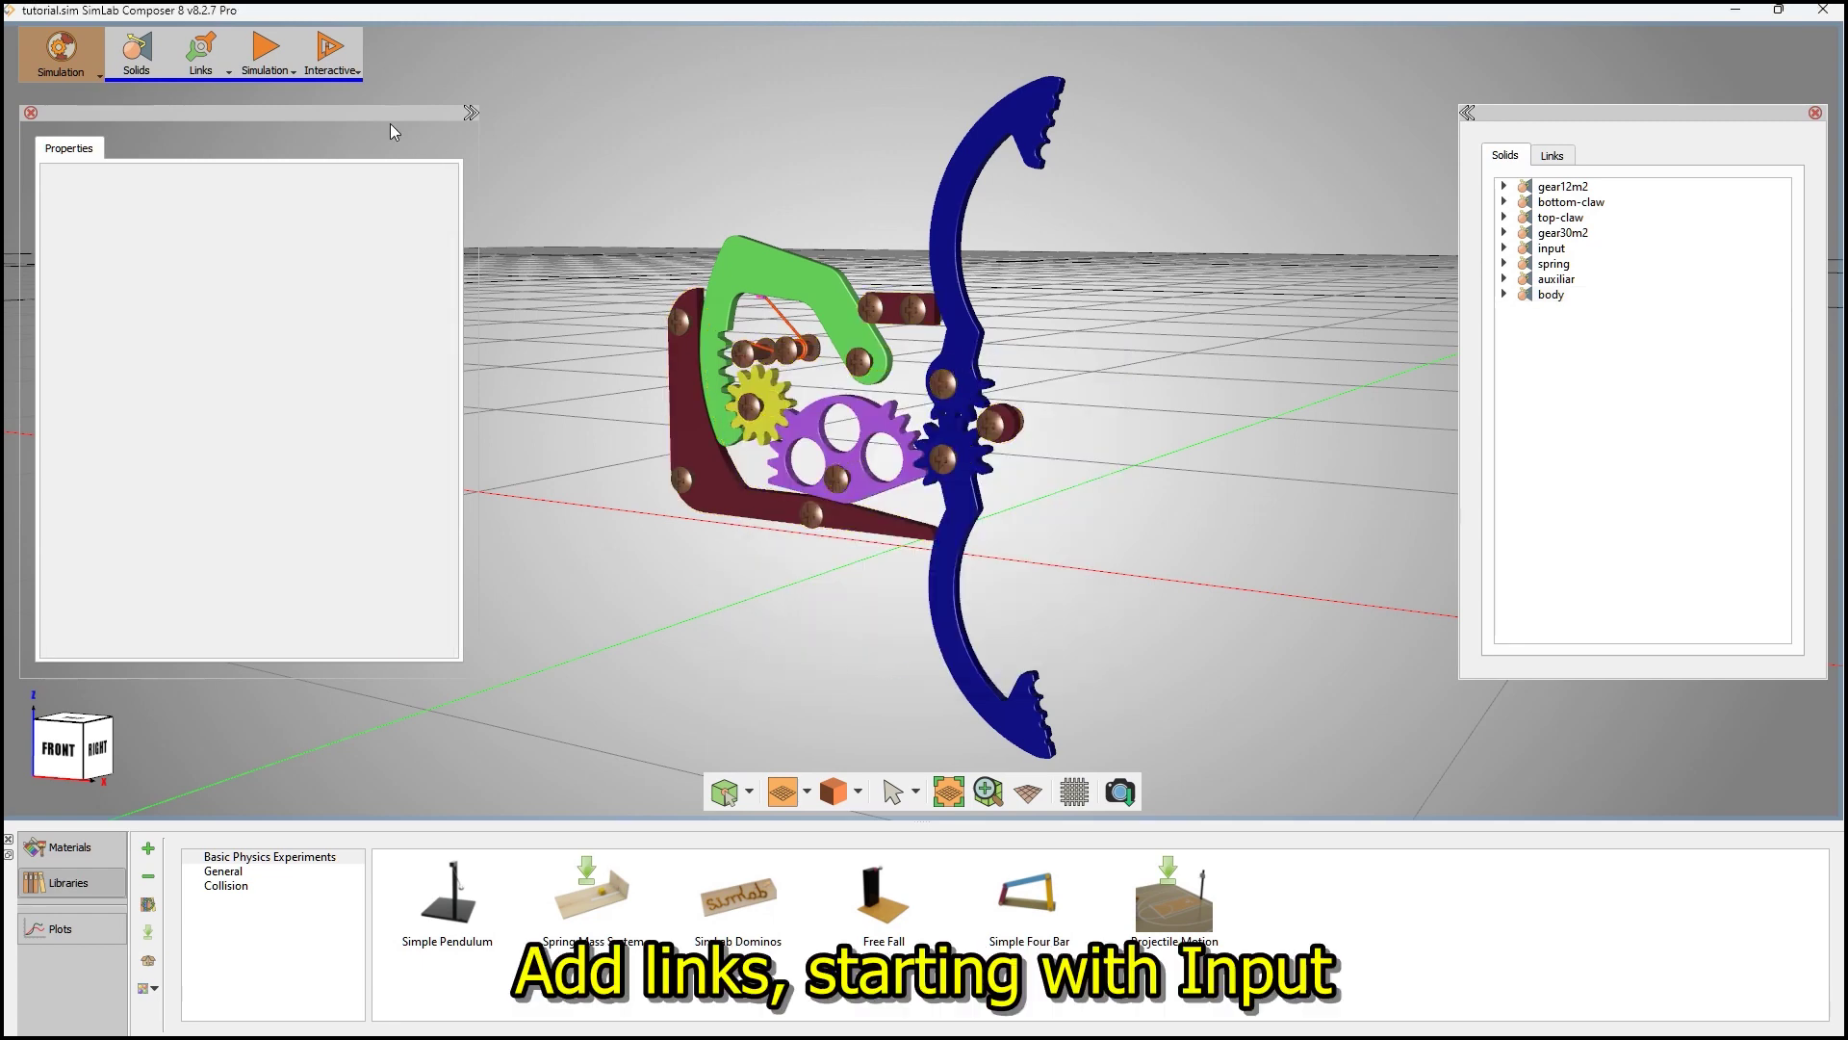
left_click(216, 71)
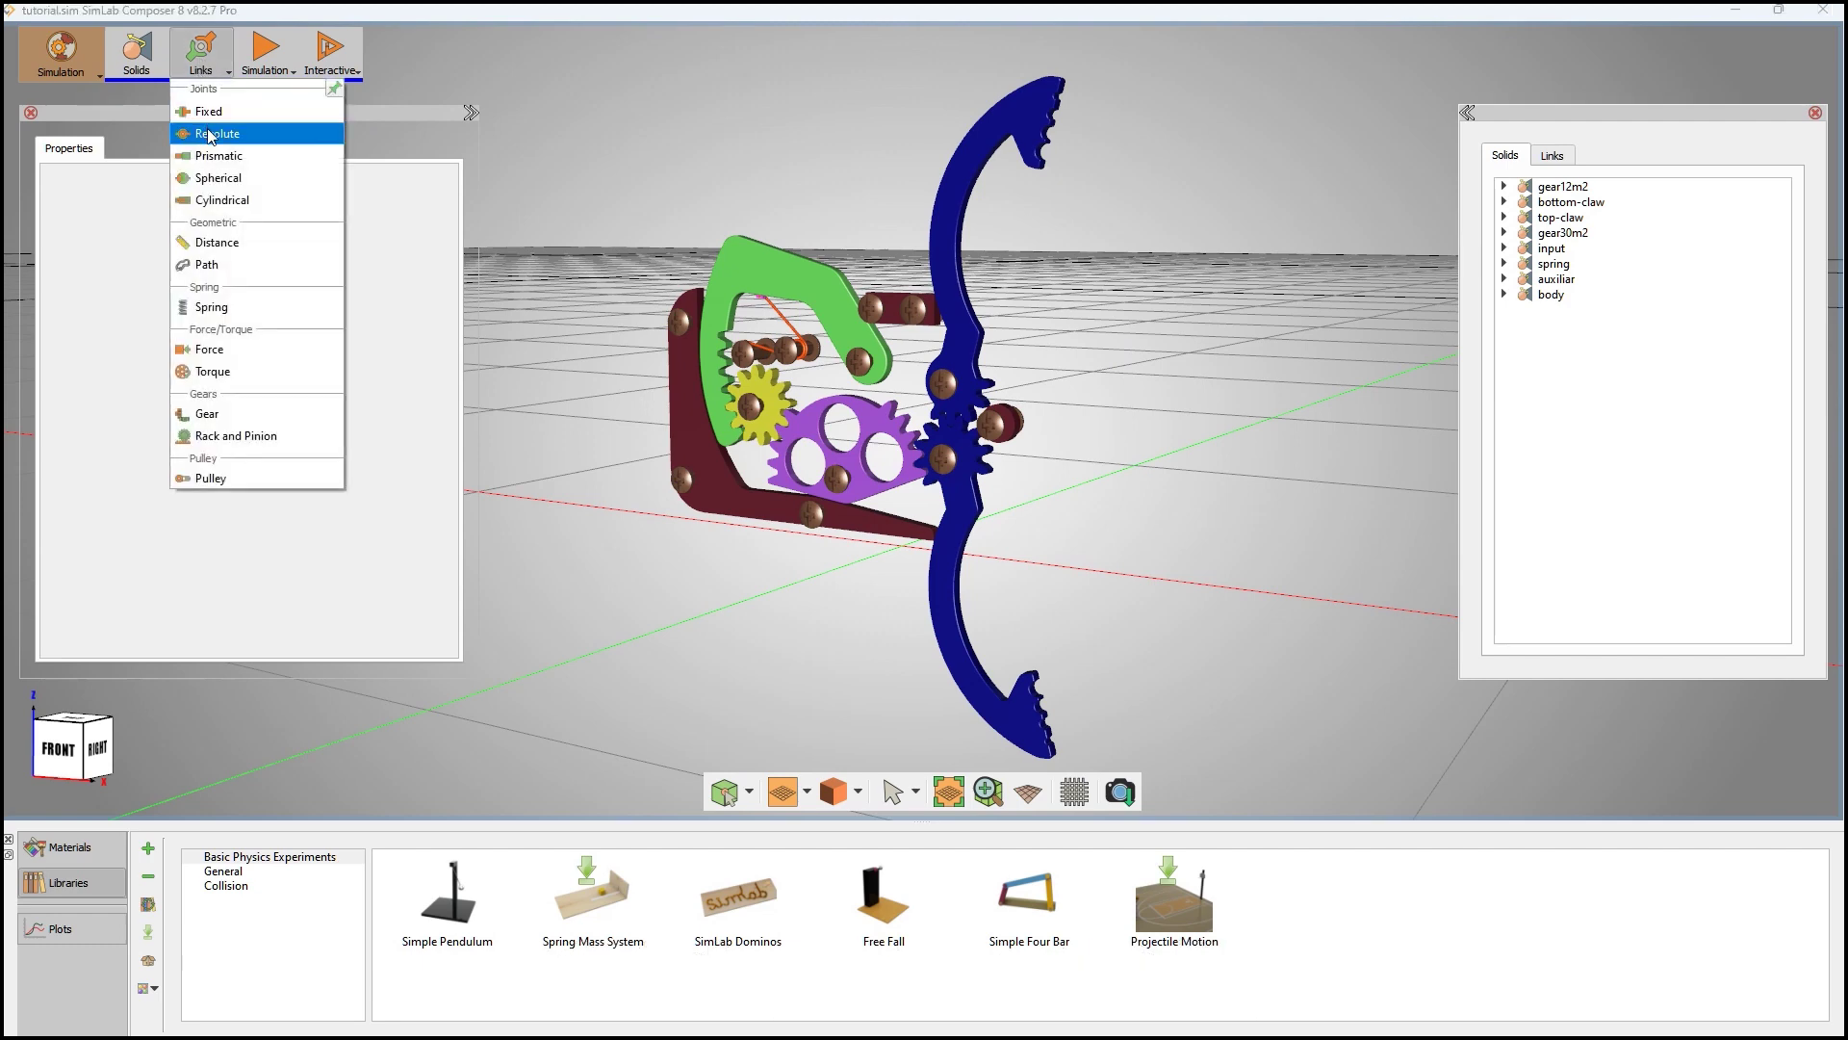
left_click(231, 125)
left_click(847, 337)
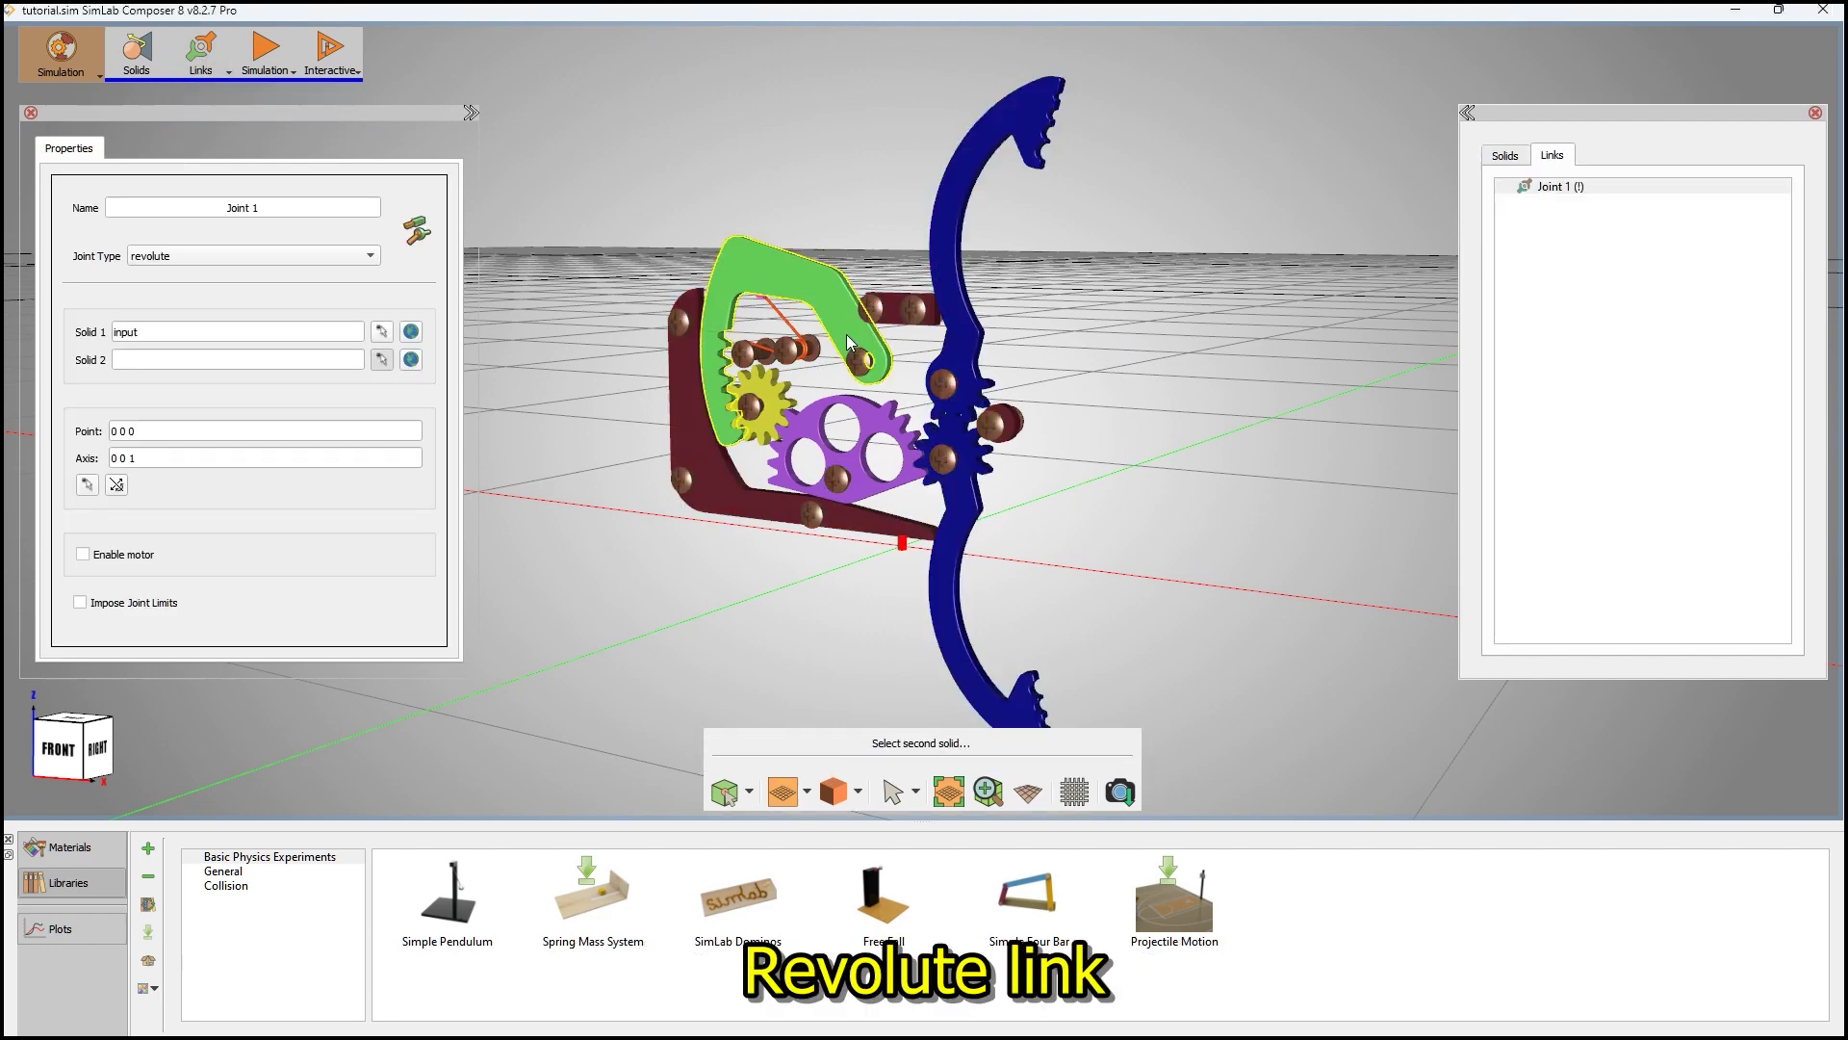
left_click(411, 359)
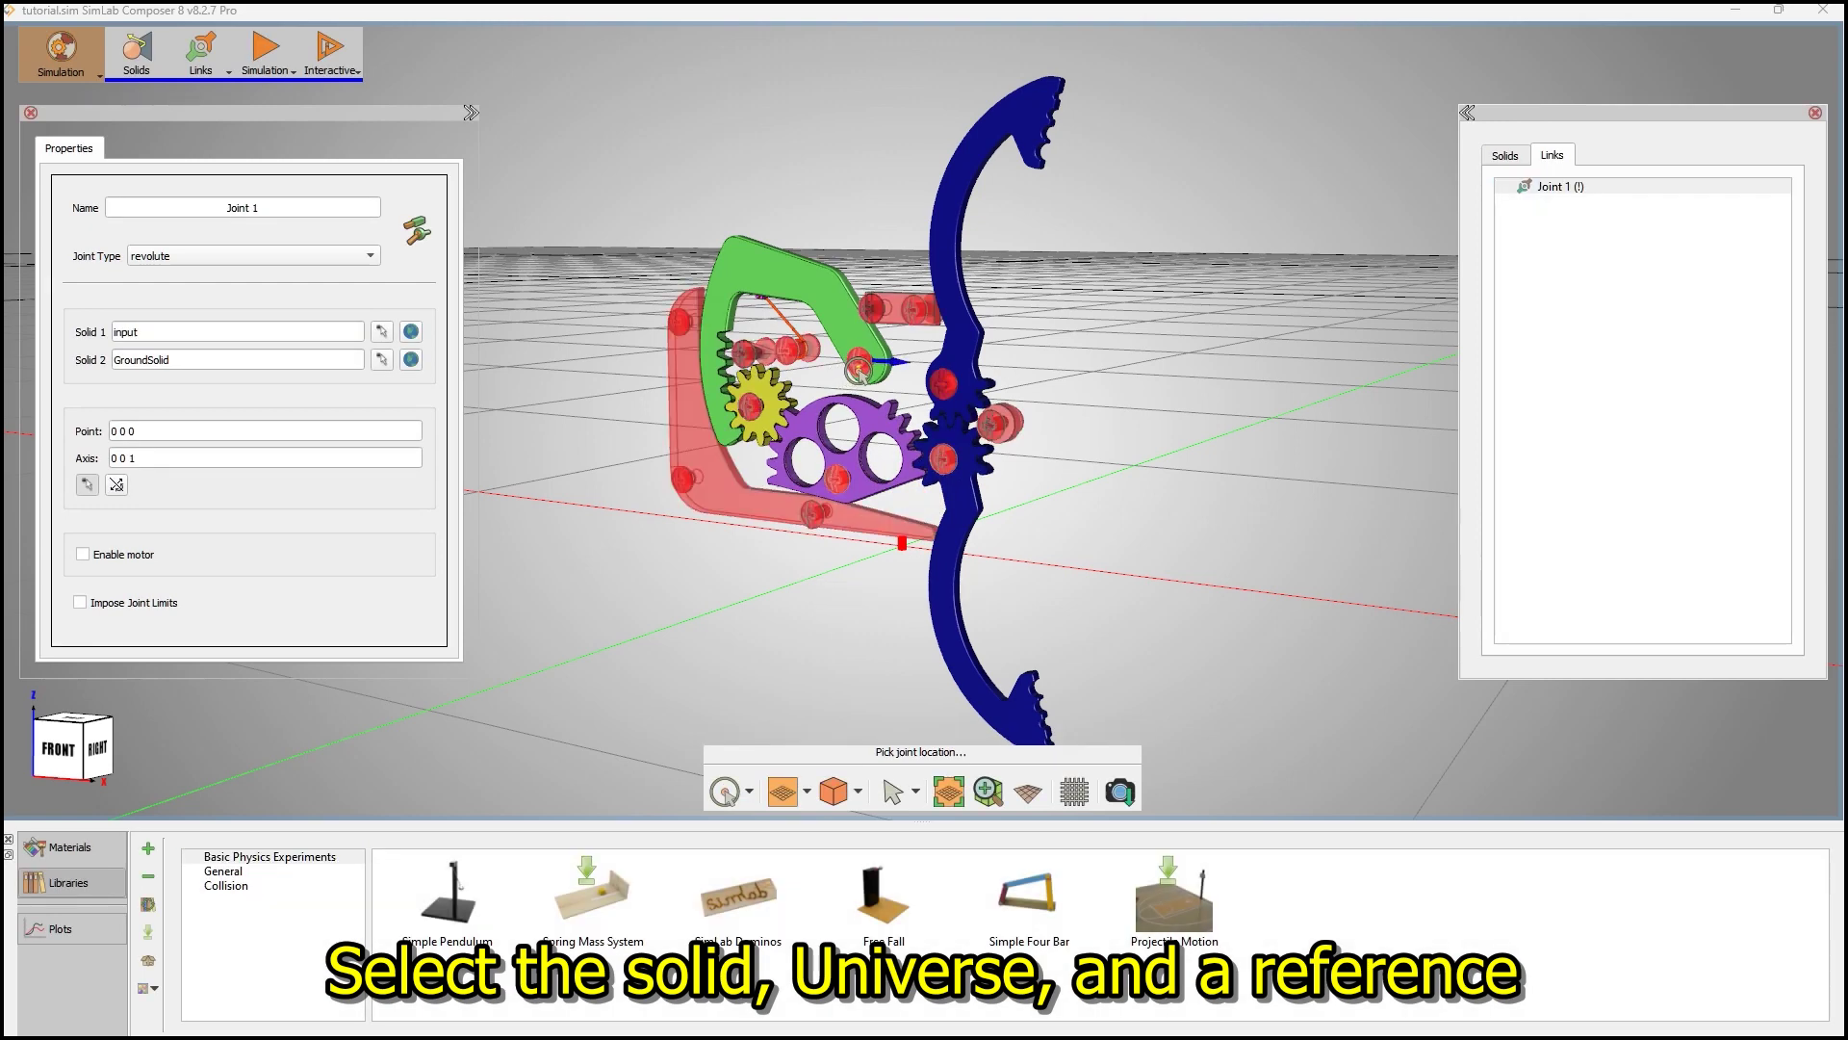
left_click(872, 376)
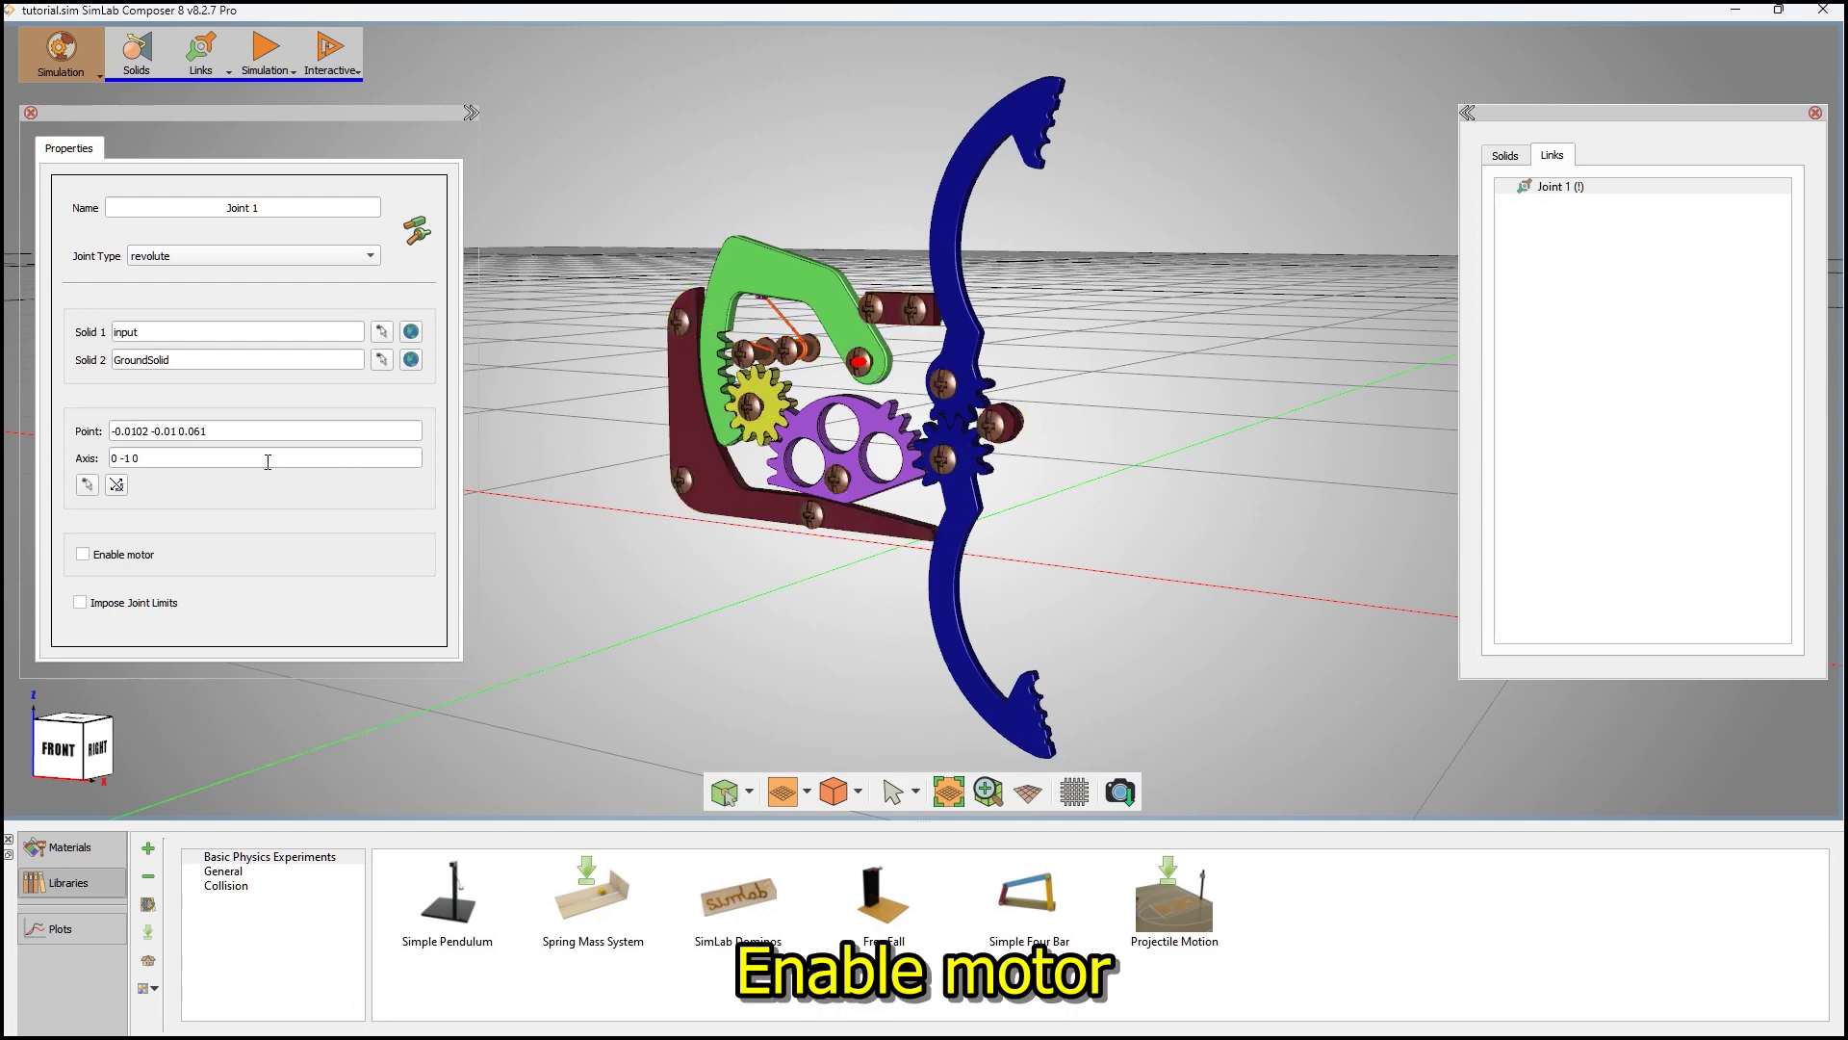
- Enable the input joint's motor with rotation control, choose the Sequence motion function and open its sequence for editing
left_click(121, 556)
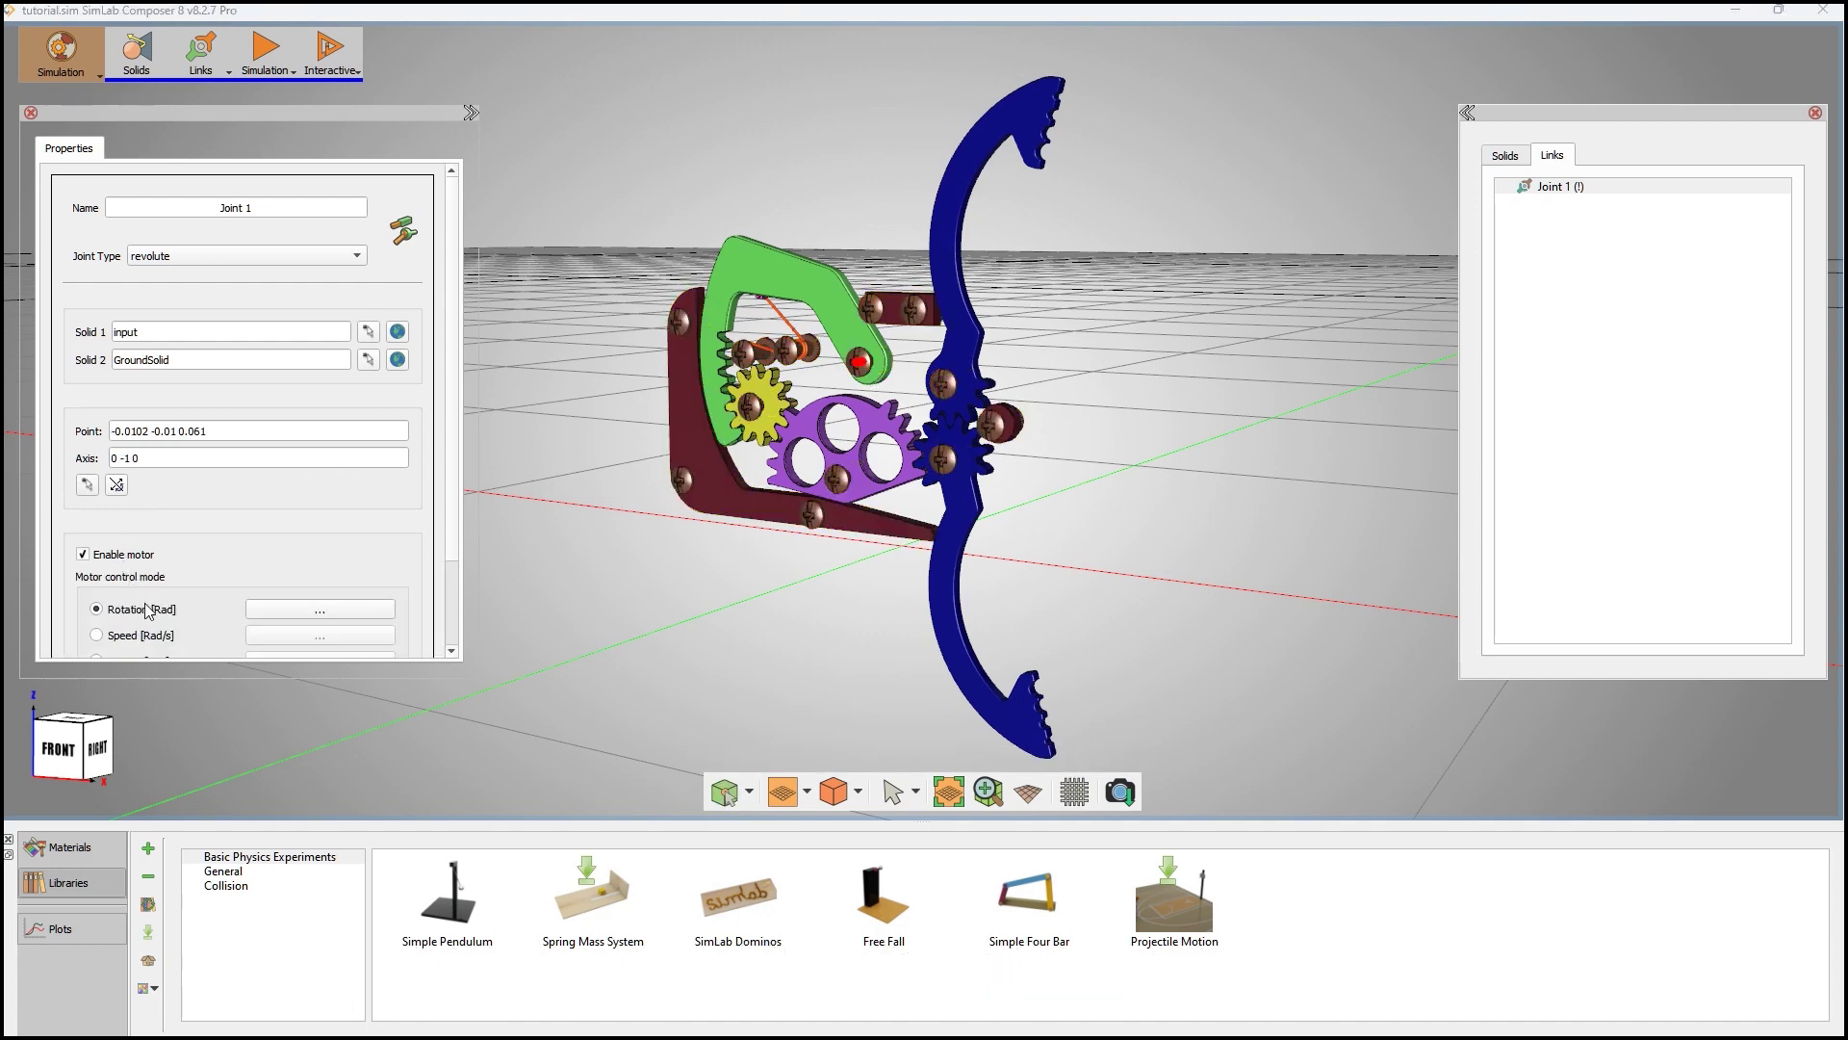
left_click(279, 608)
left_click(287, 354)
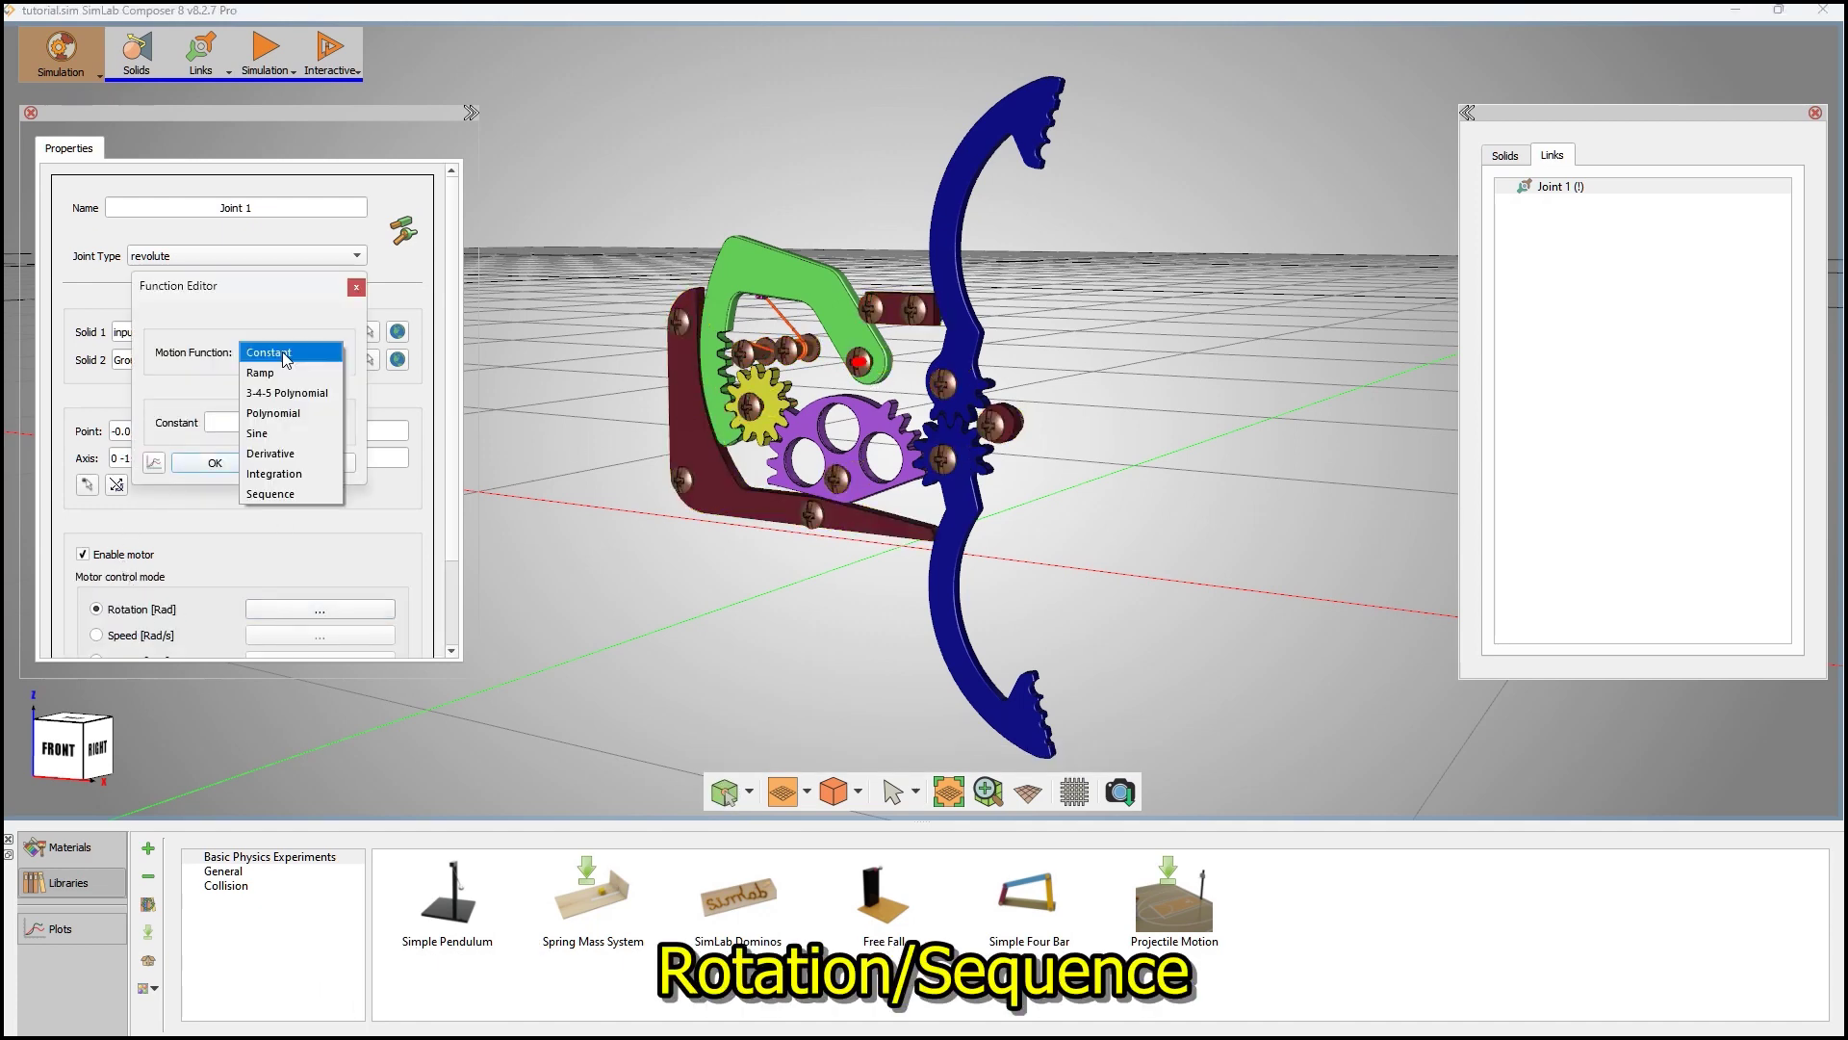
left_click(272, 494)
left_click(277, 421)
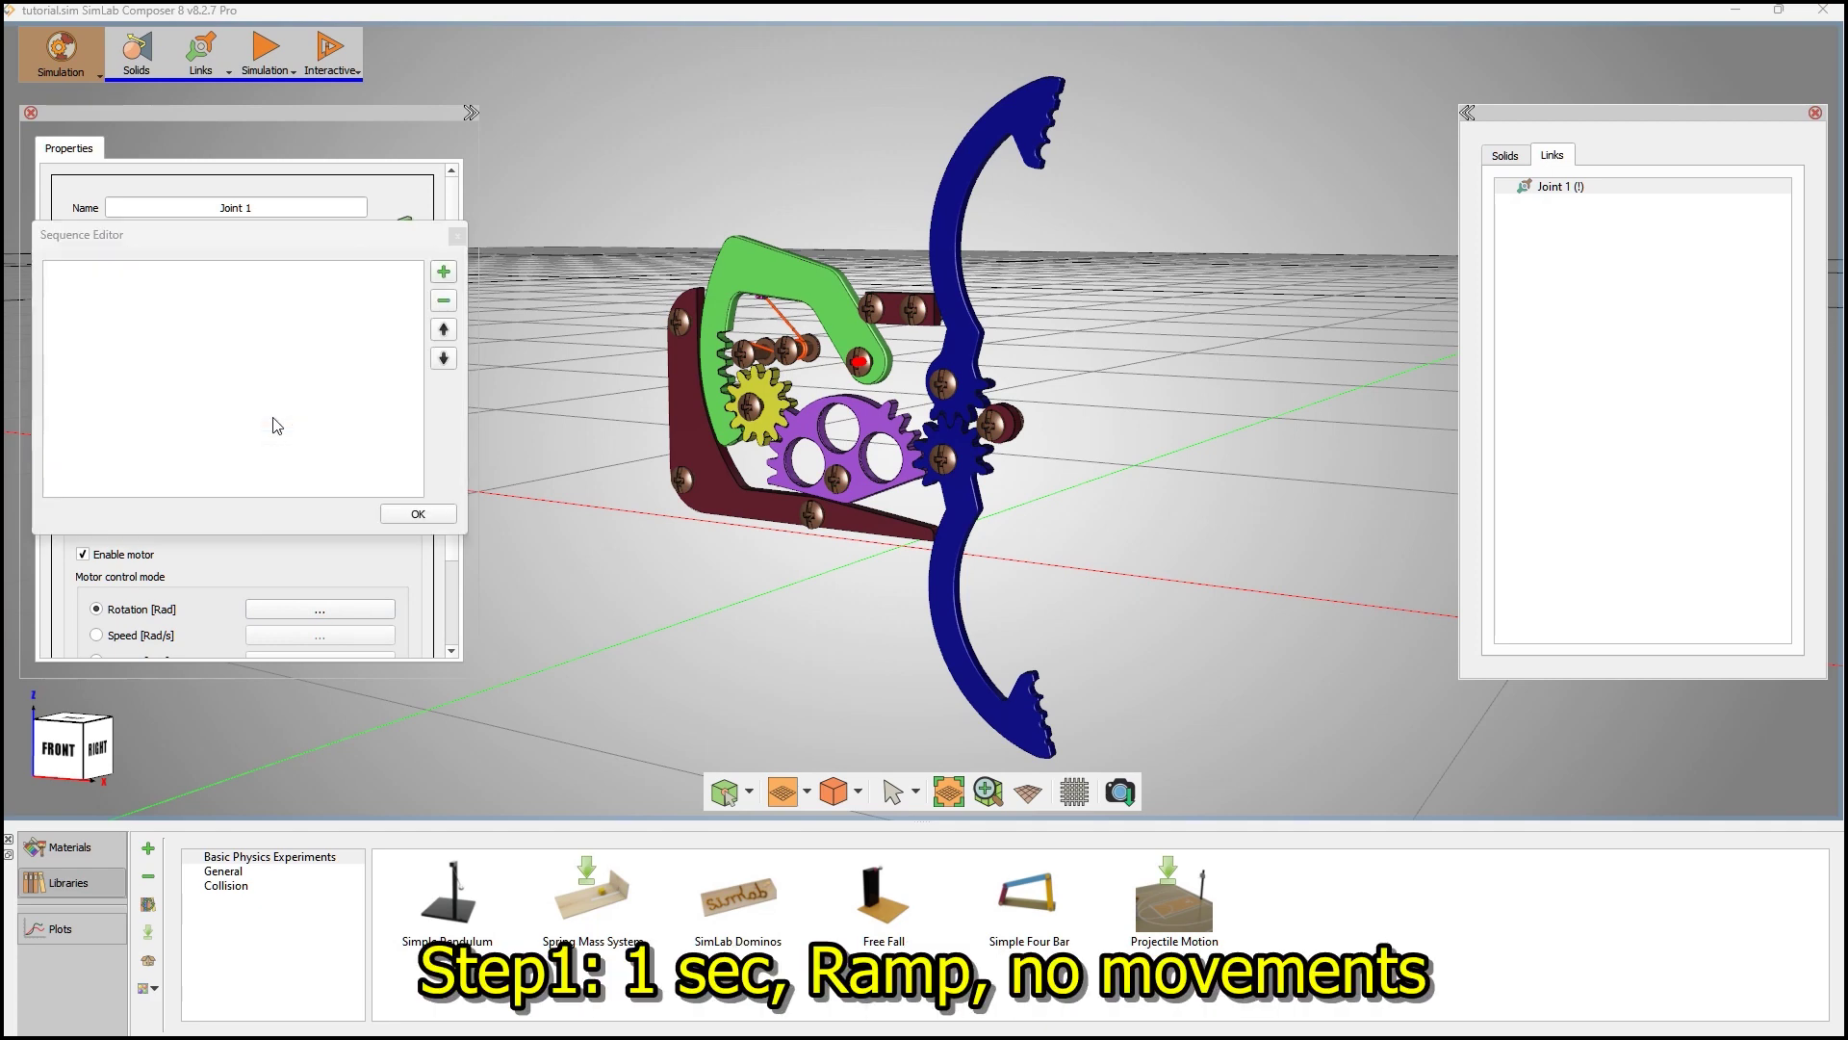
- Add a first Ramp segment lasting 1.0 s with initial value 0 and slope 0 to the sequence
left_click(442, 271)
left_click(302, 340)
left_click(295, 318)
left_click(286, 353)
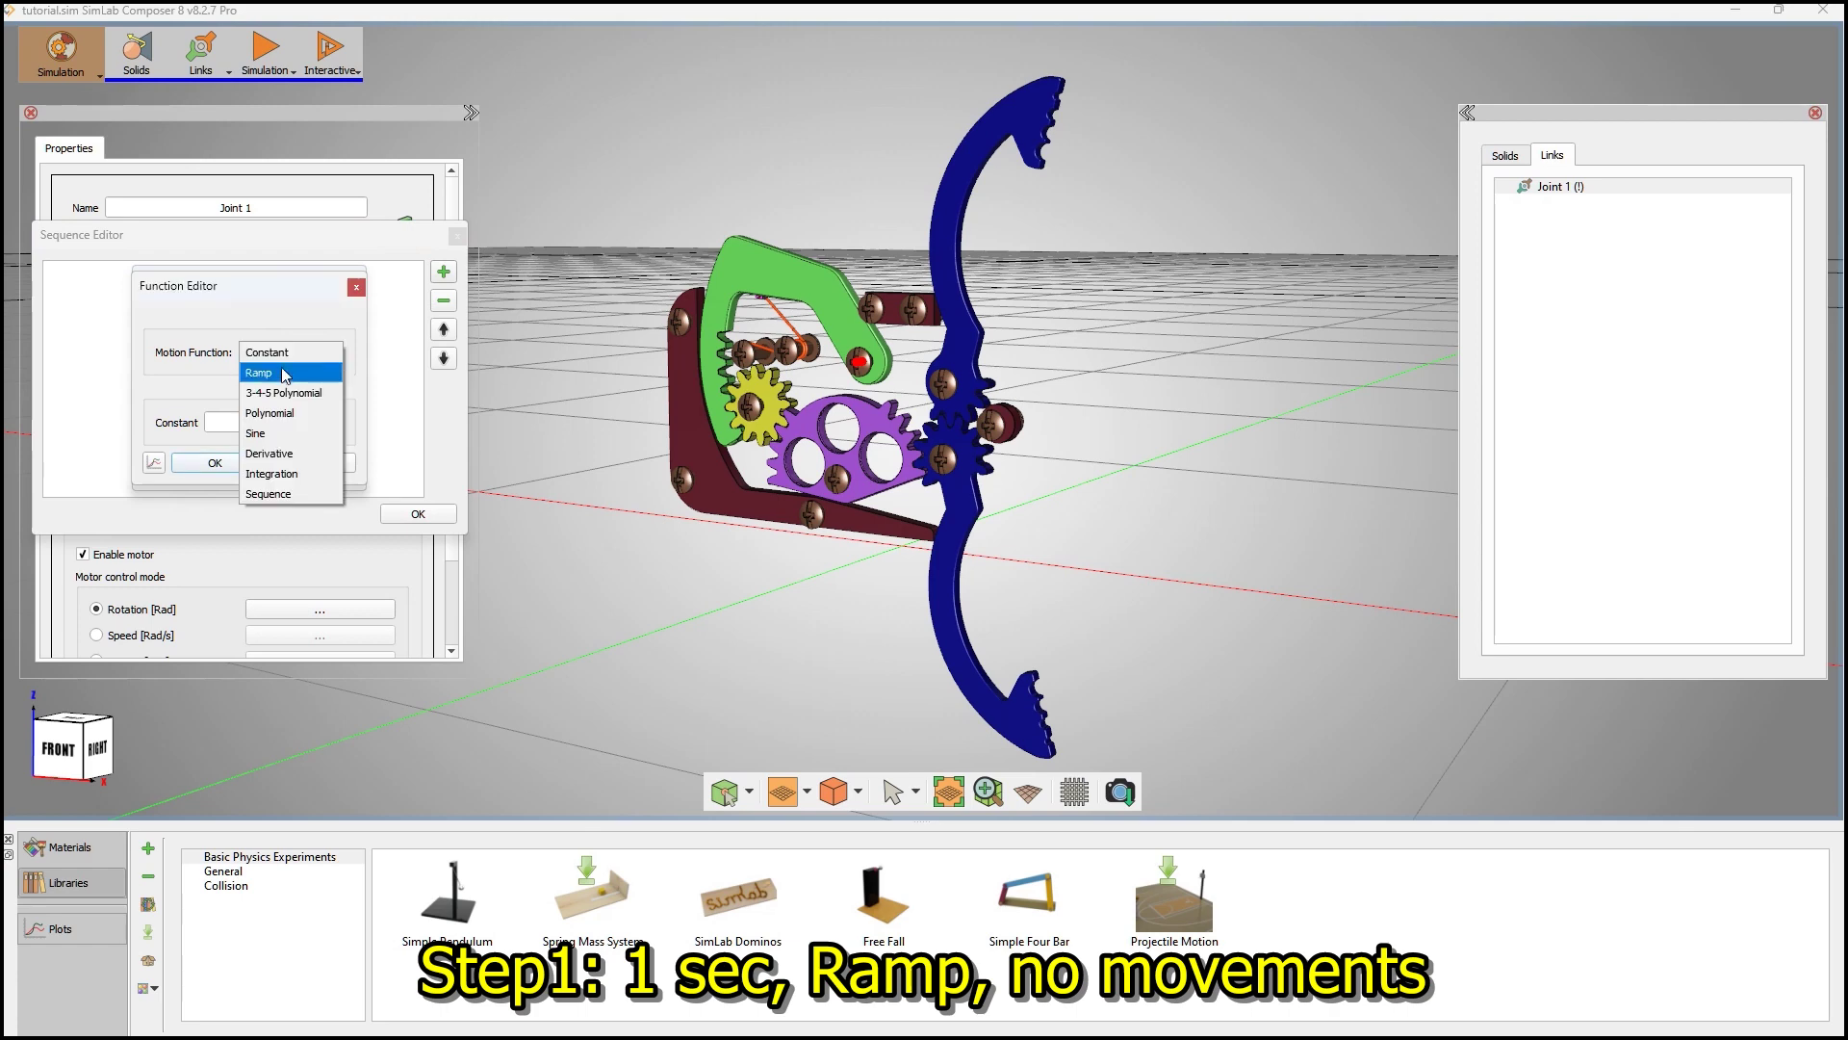
left_click(285, 376)
left_click(294, 444)
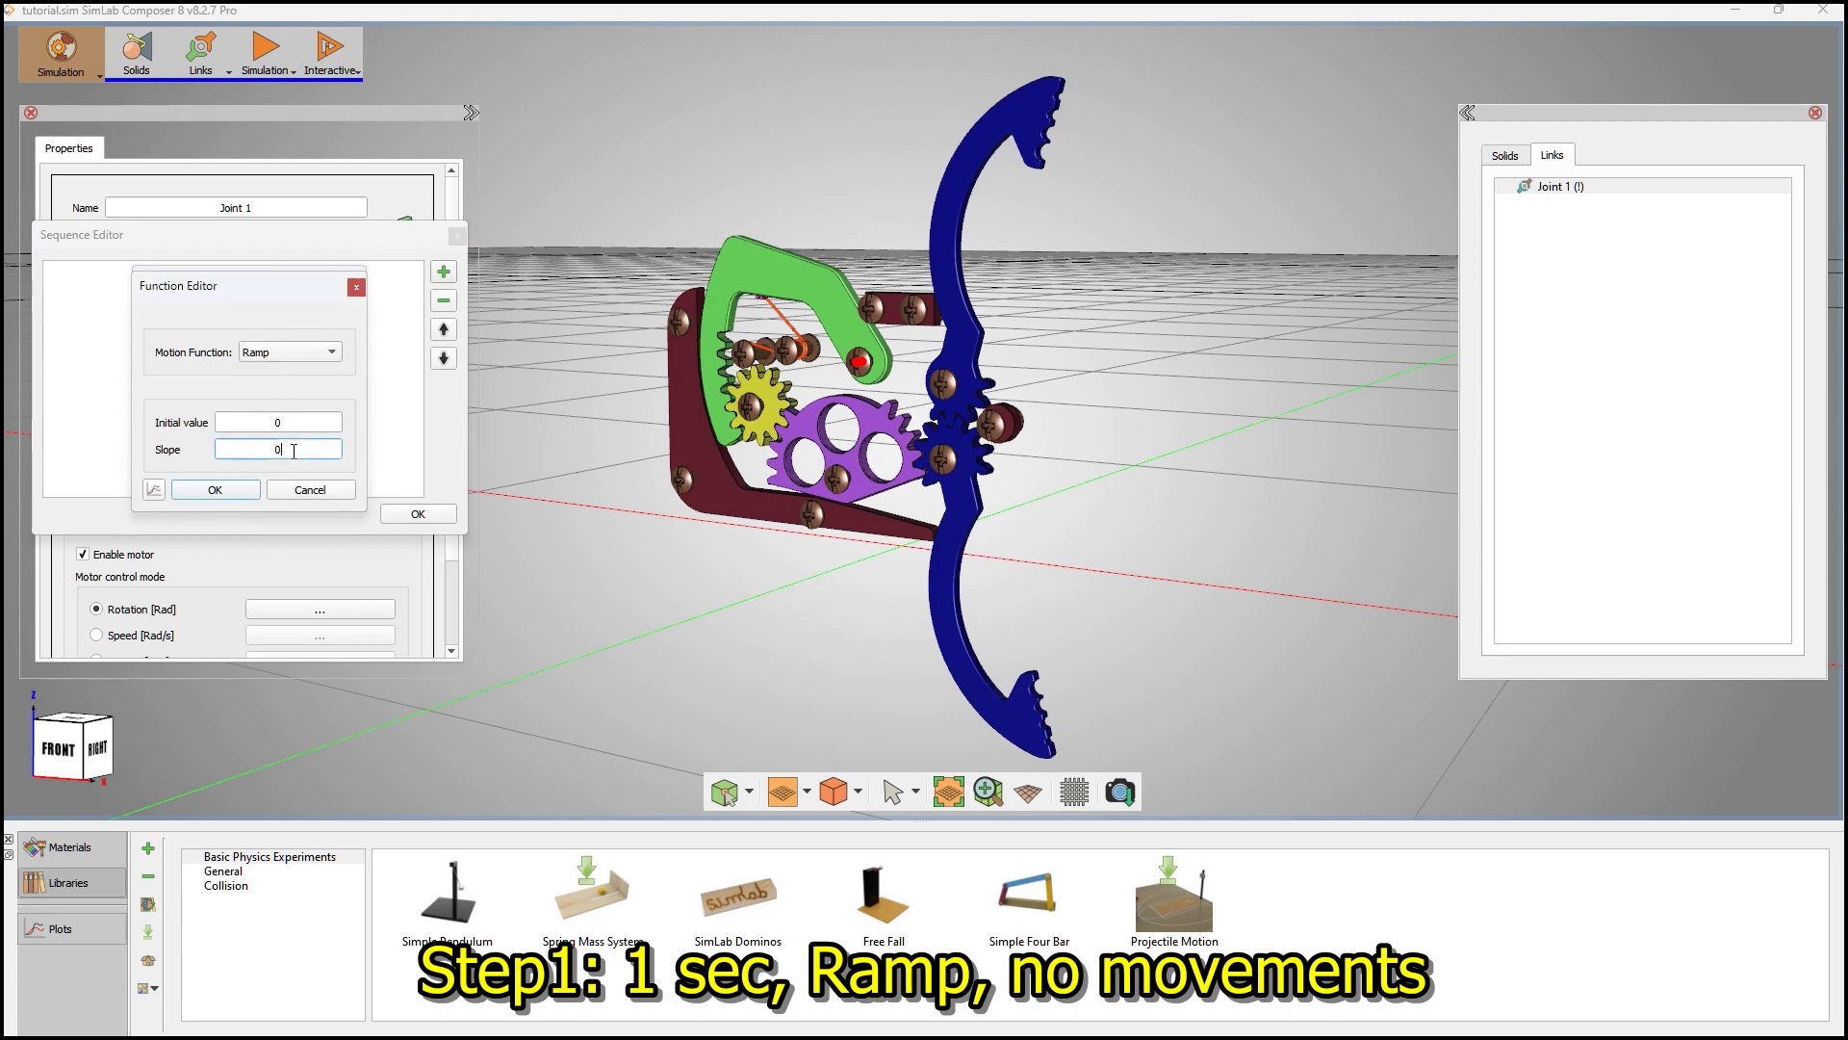
left_click(216, 490)
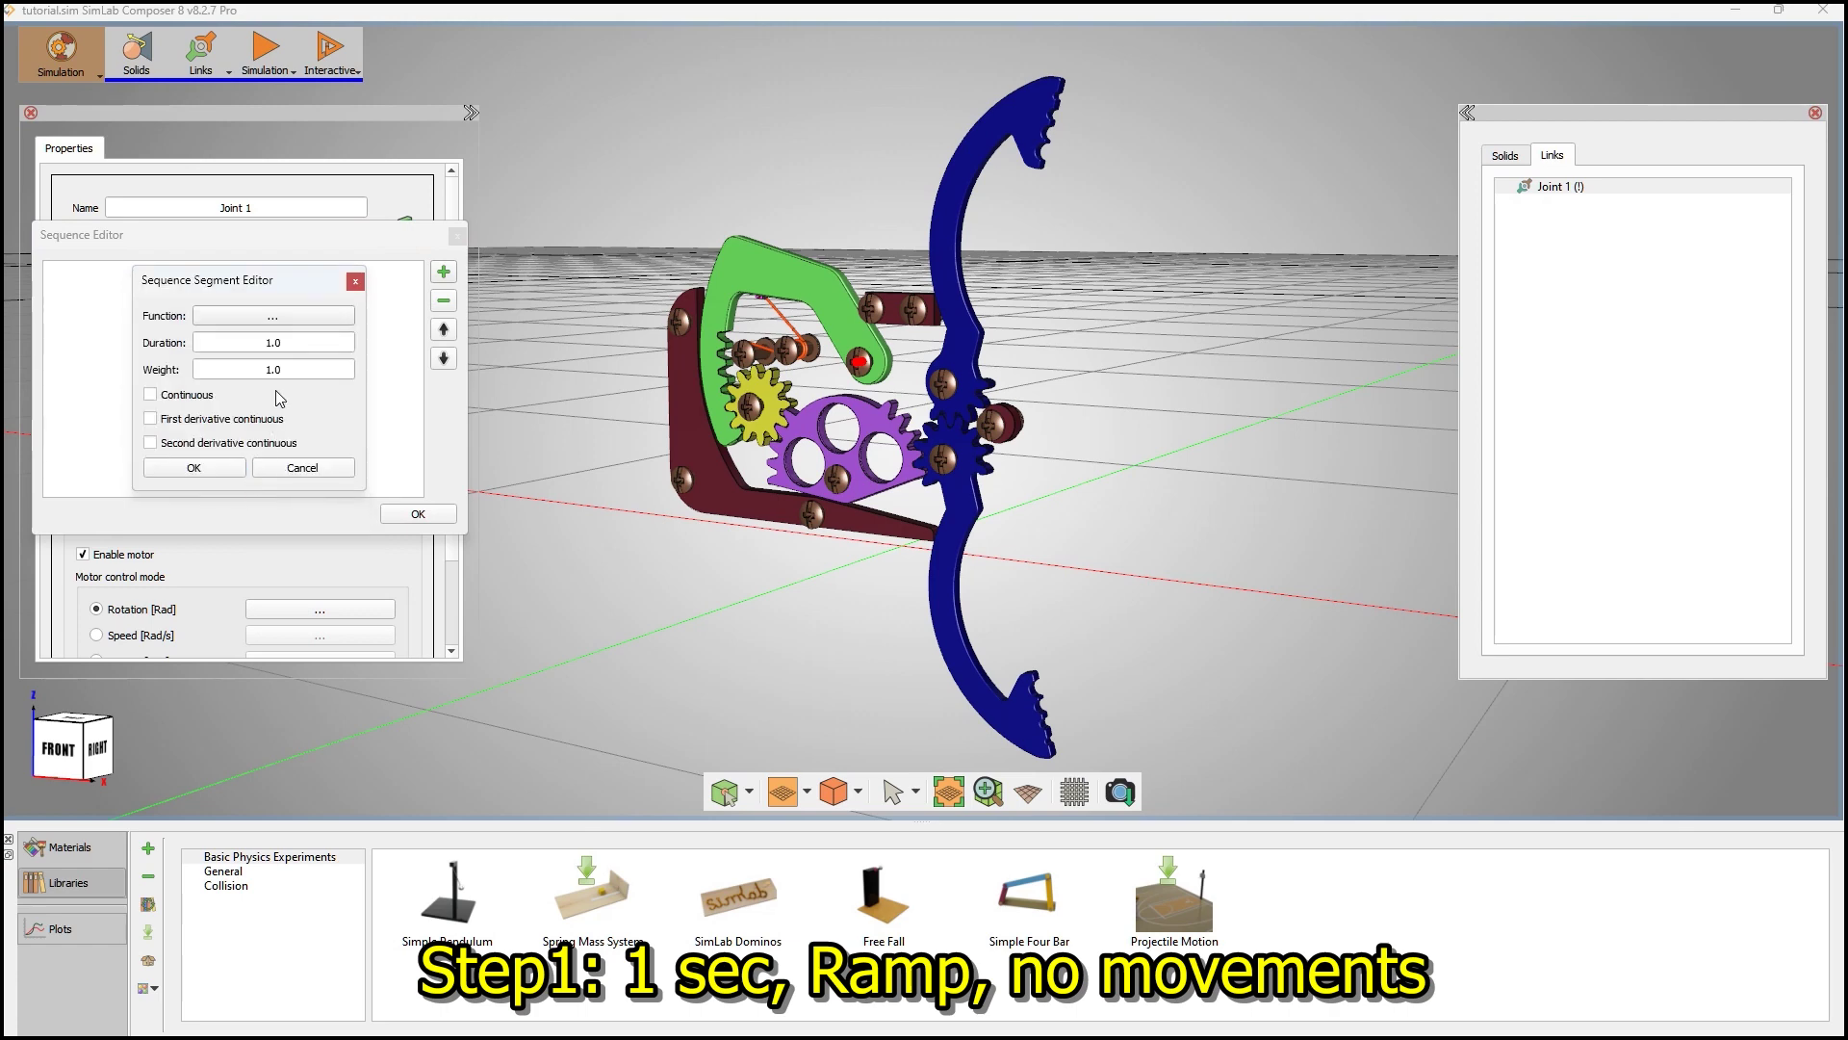
left_click(194, 467)
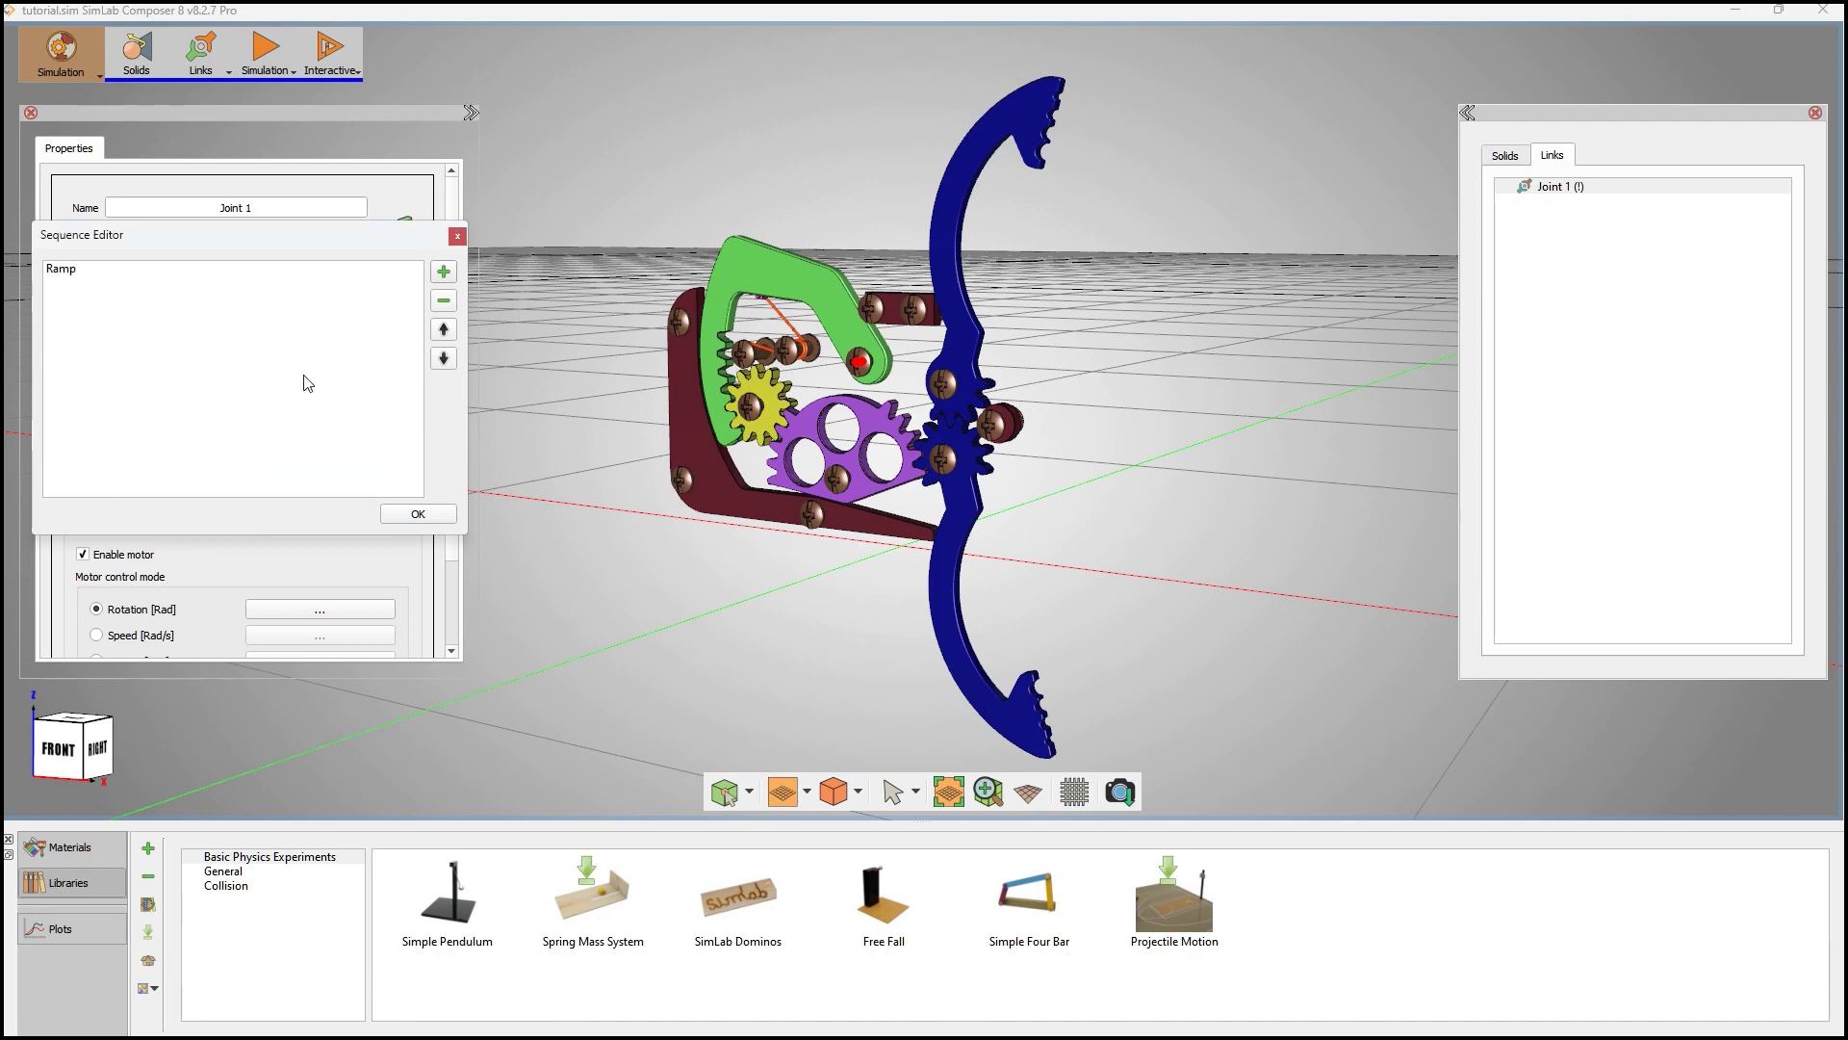
- Add a second Ramp segment lasting 5 s with initial value 0 and slope 0.052360
left_click(443, 271)
left_click_drag(306, 341, 198, 342)
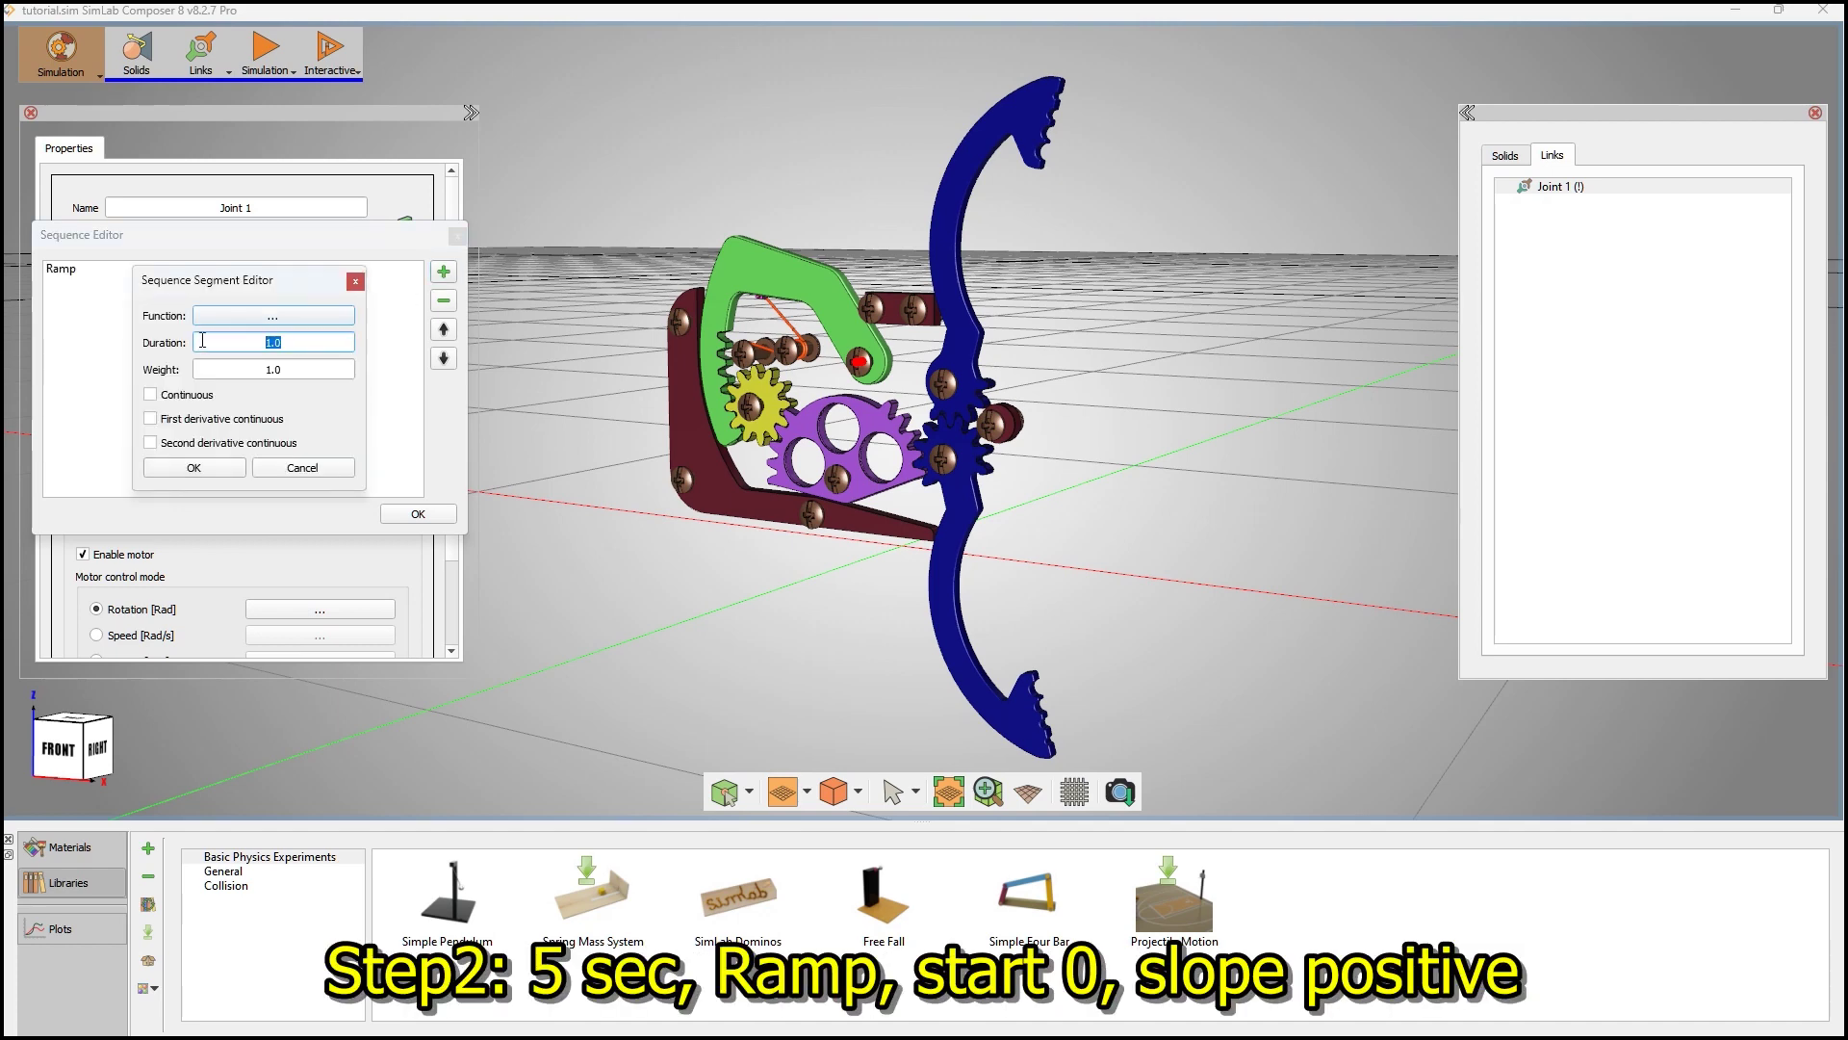
type("5")
left_click(272, 315)
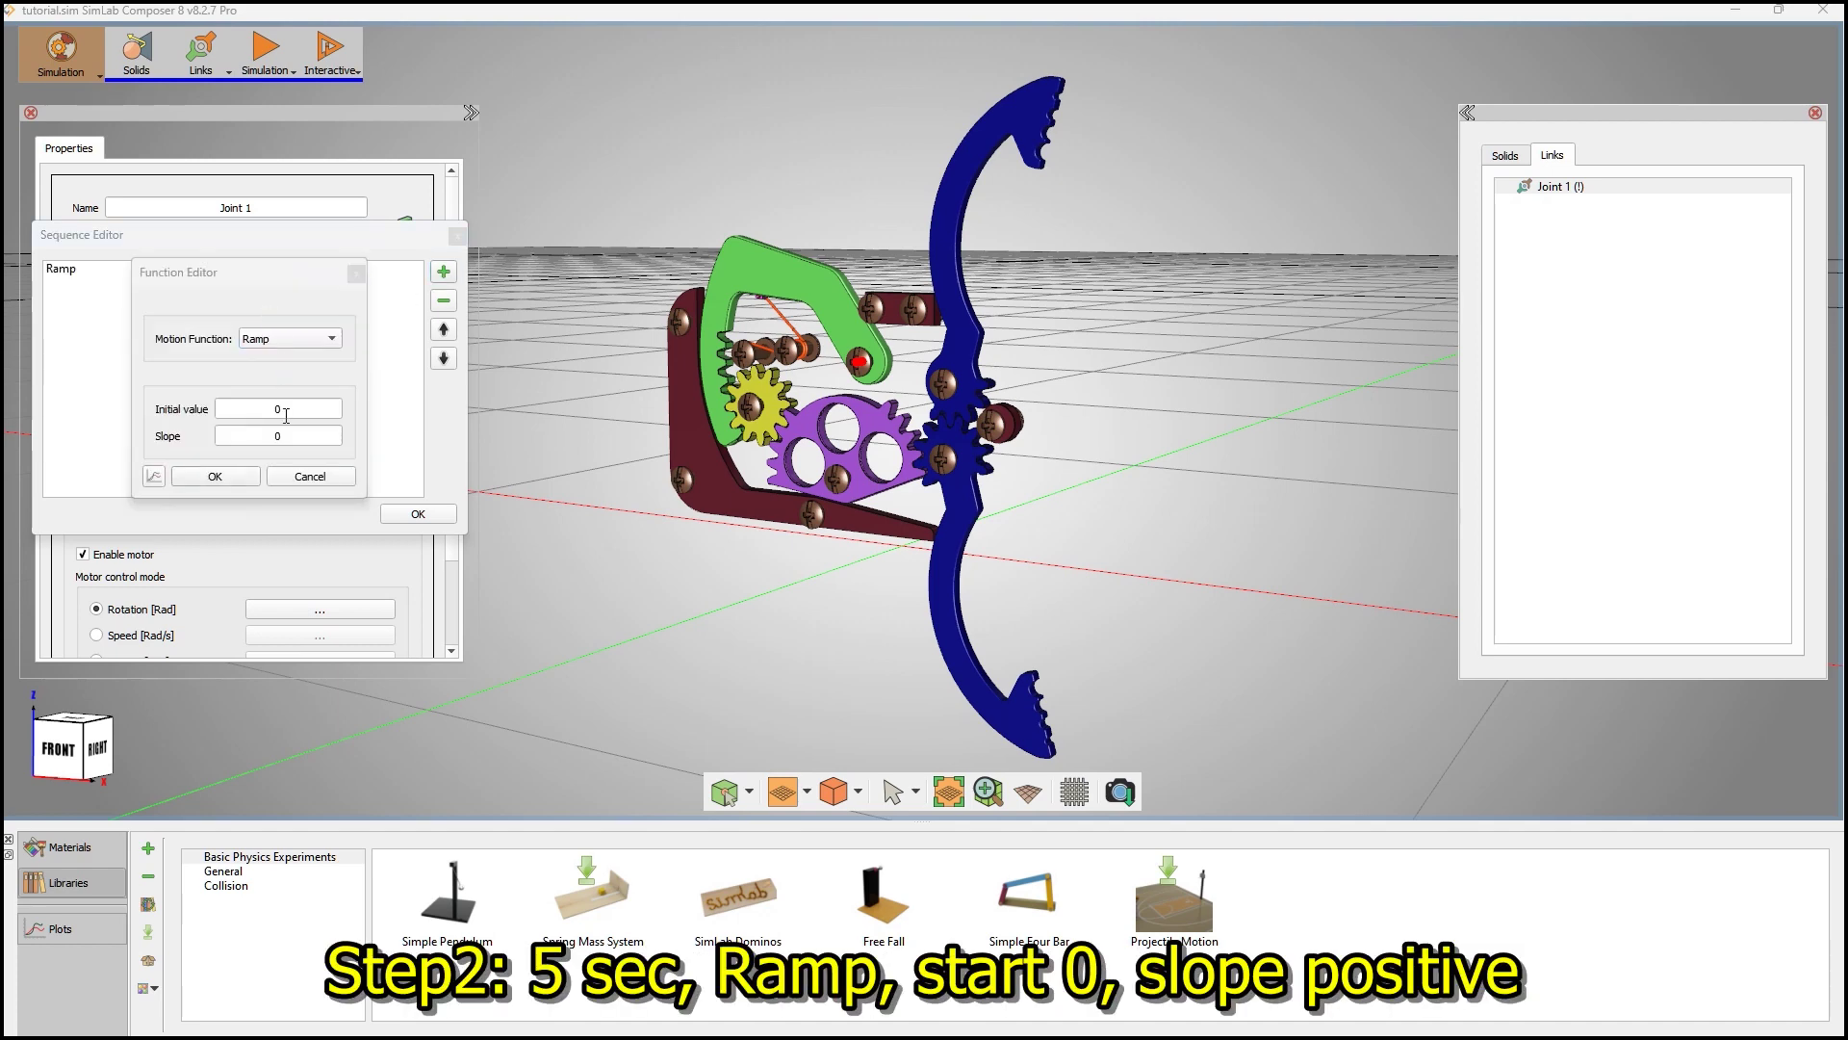
left_click_drag(283, 439, 212, 445)
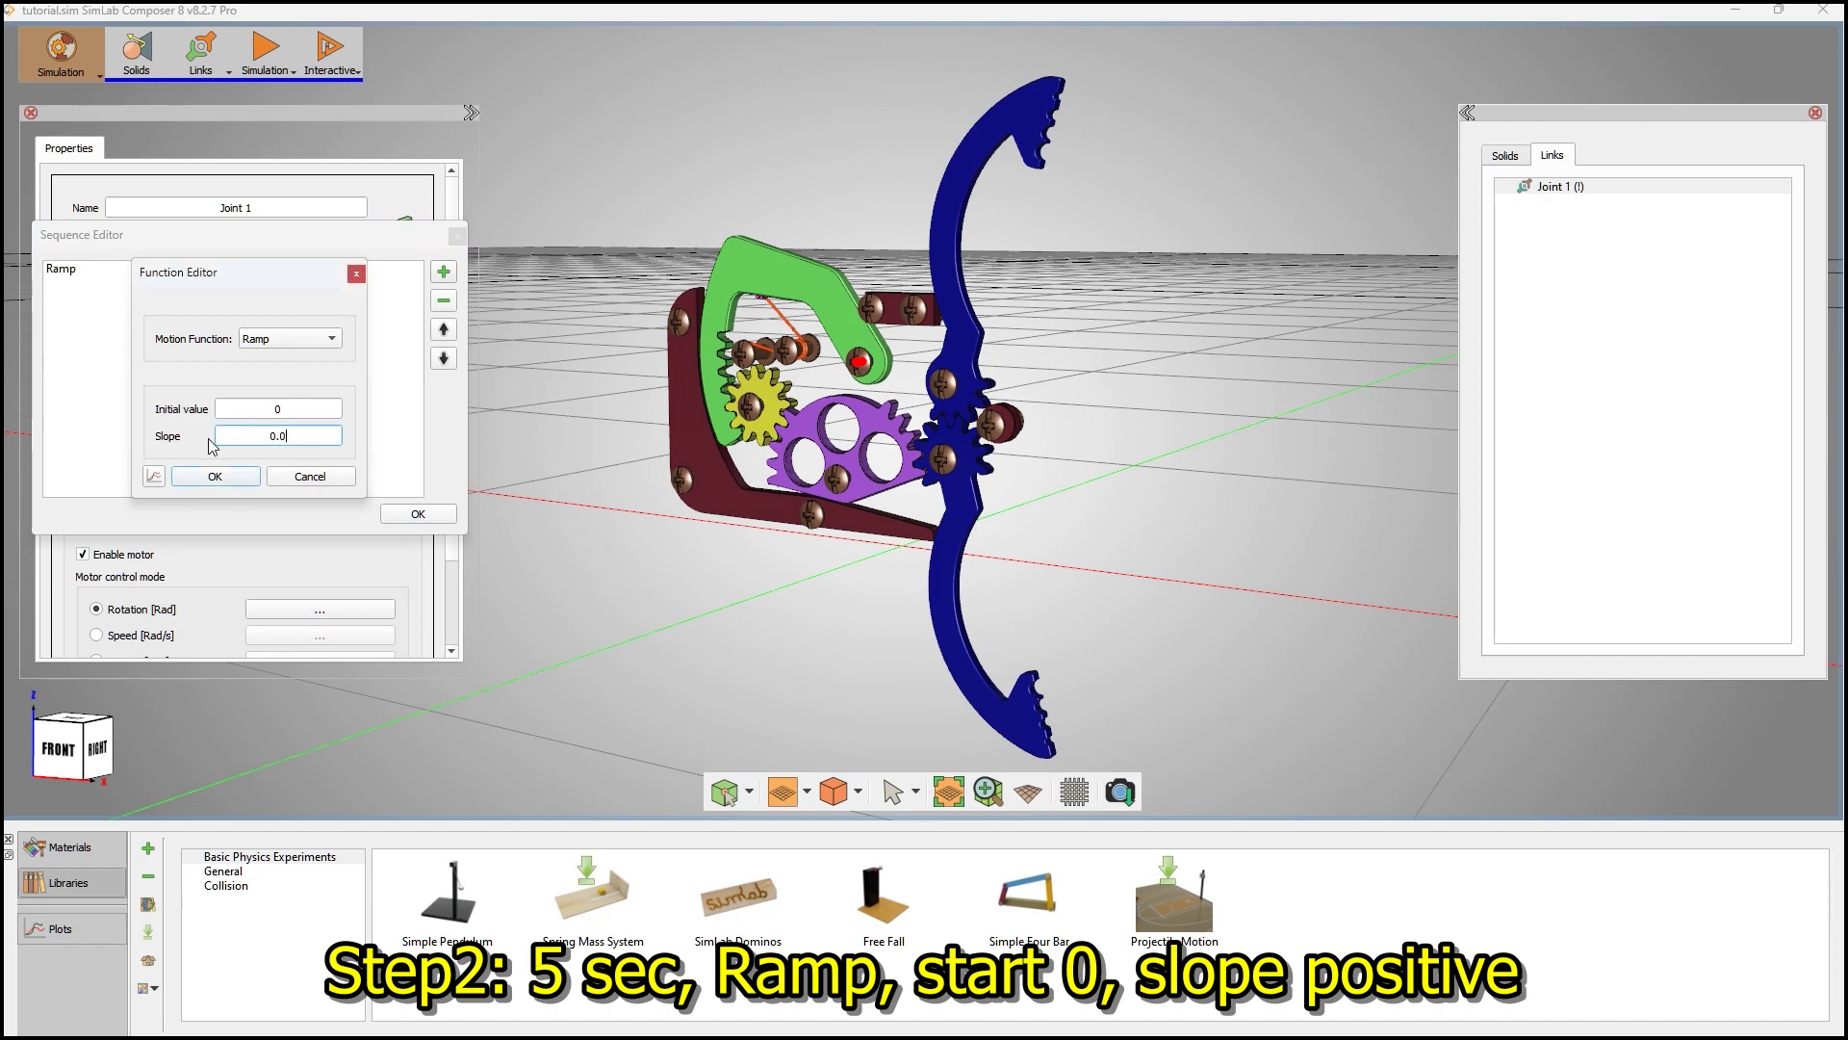
type("0.052360")
left_click(216, 476)
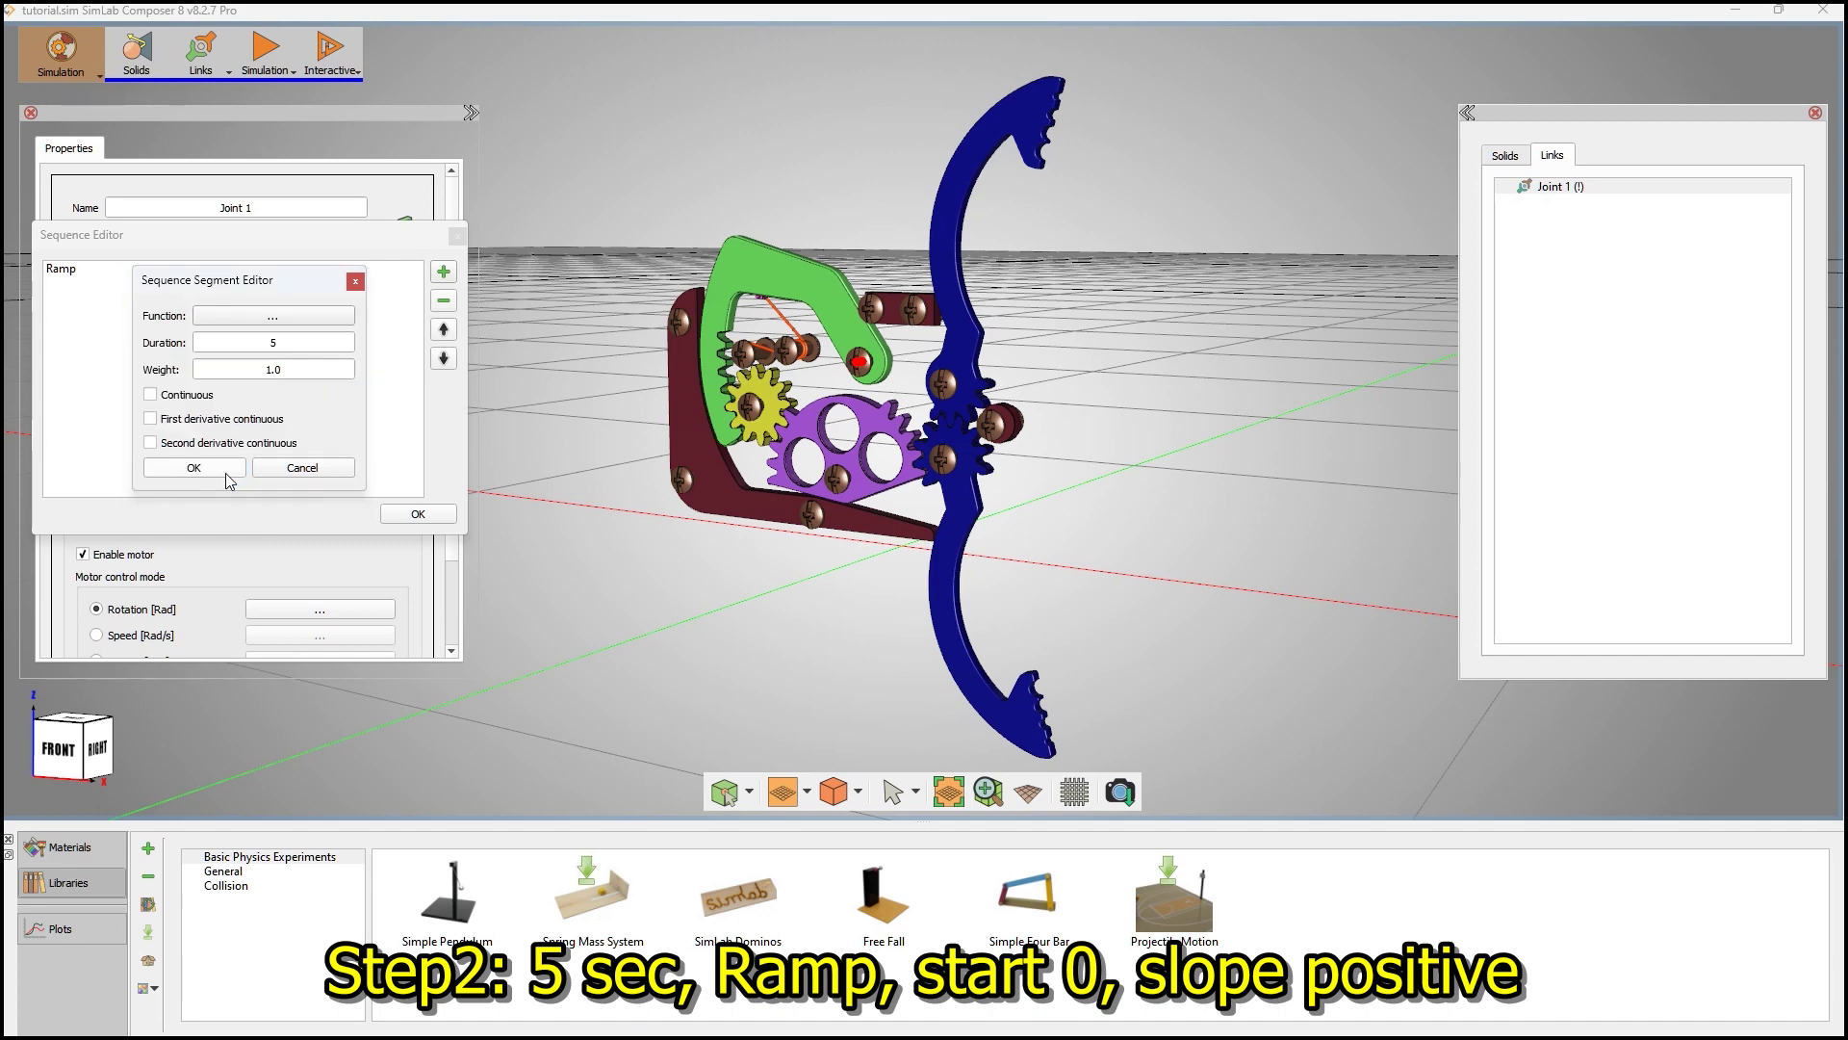
left_click(229, 476)
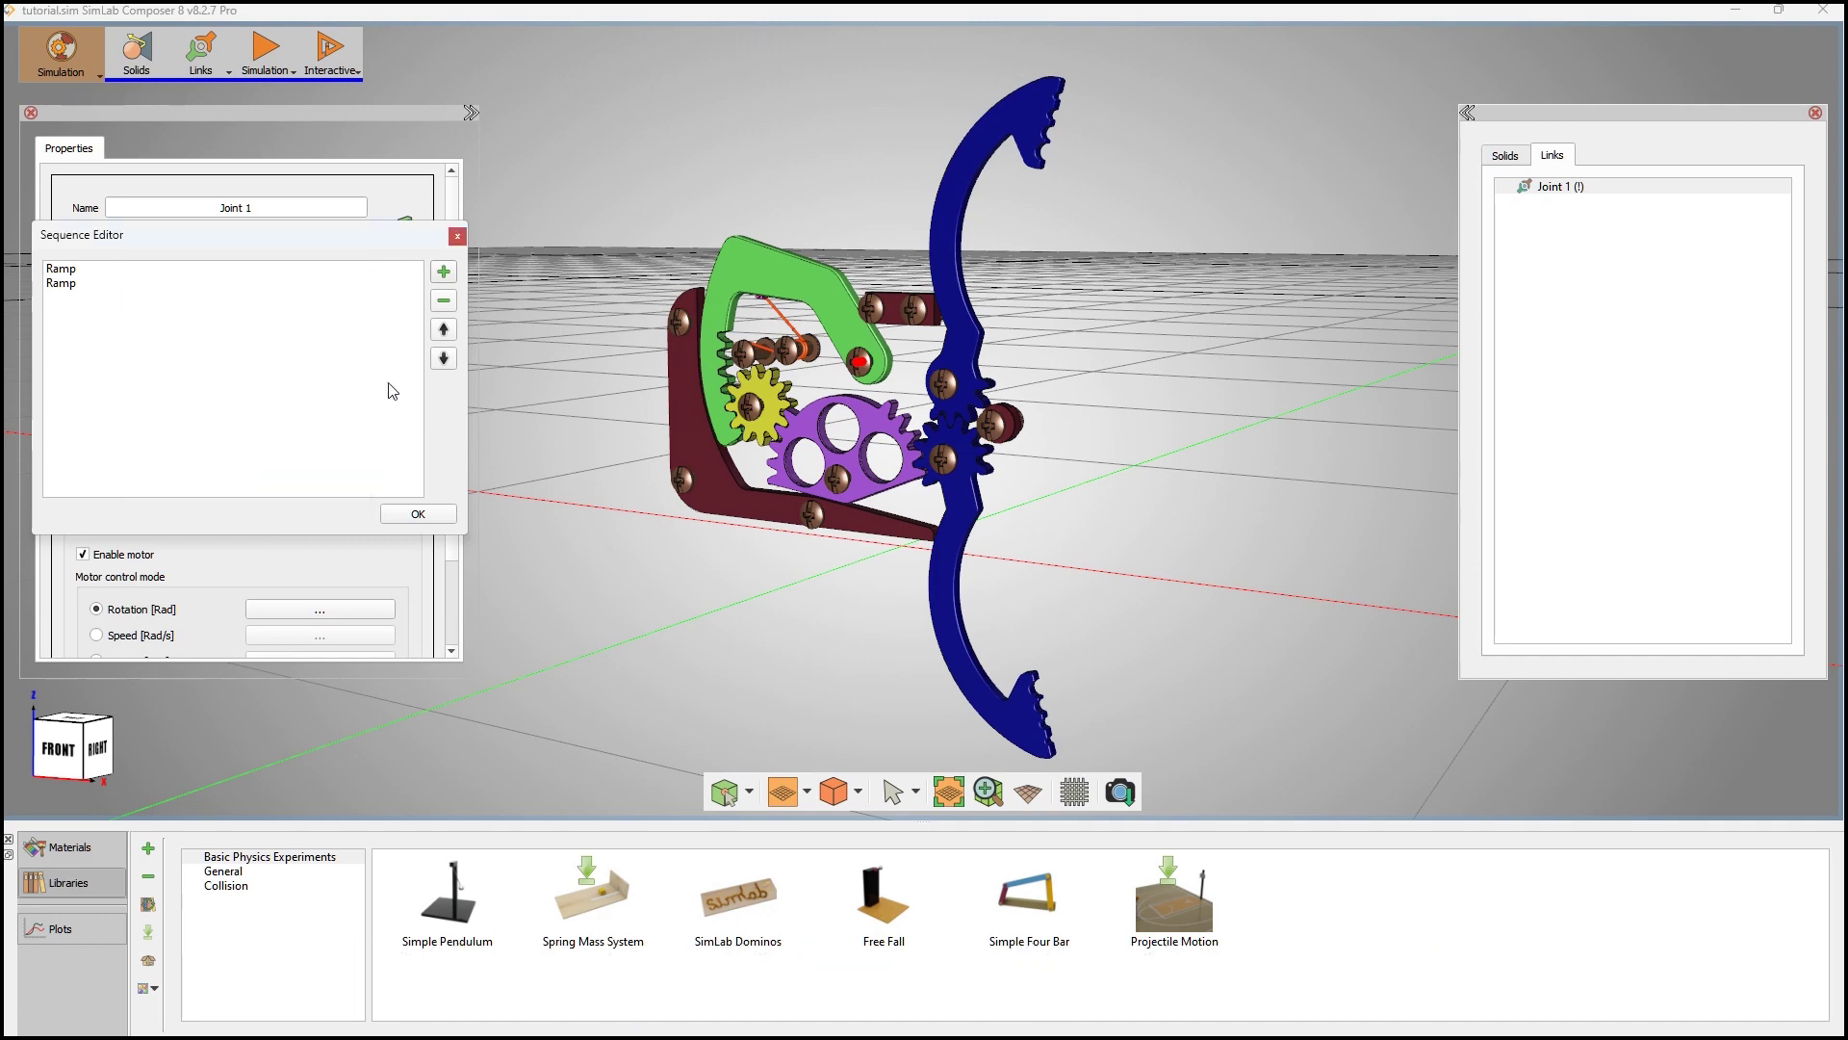
- Add a third Ramp segment lasting 1 s with initial value 0.261799 and slope 0
left_click(444, 271)
left_click_drag(286, 342, 238, 344)
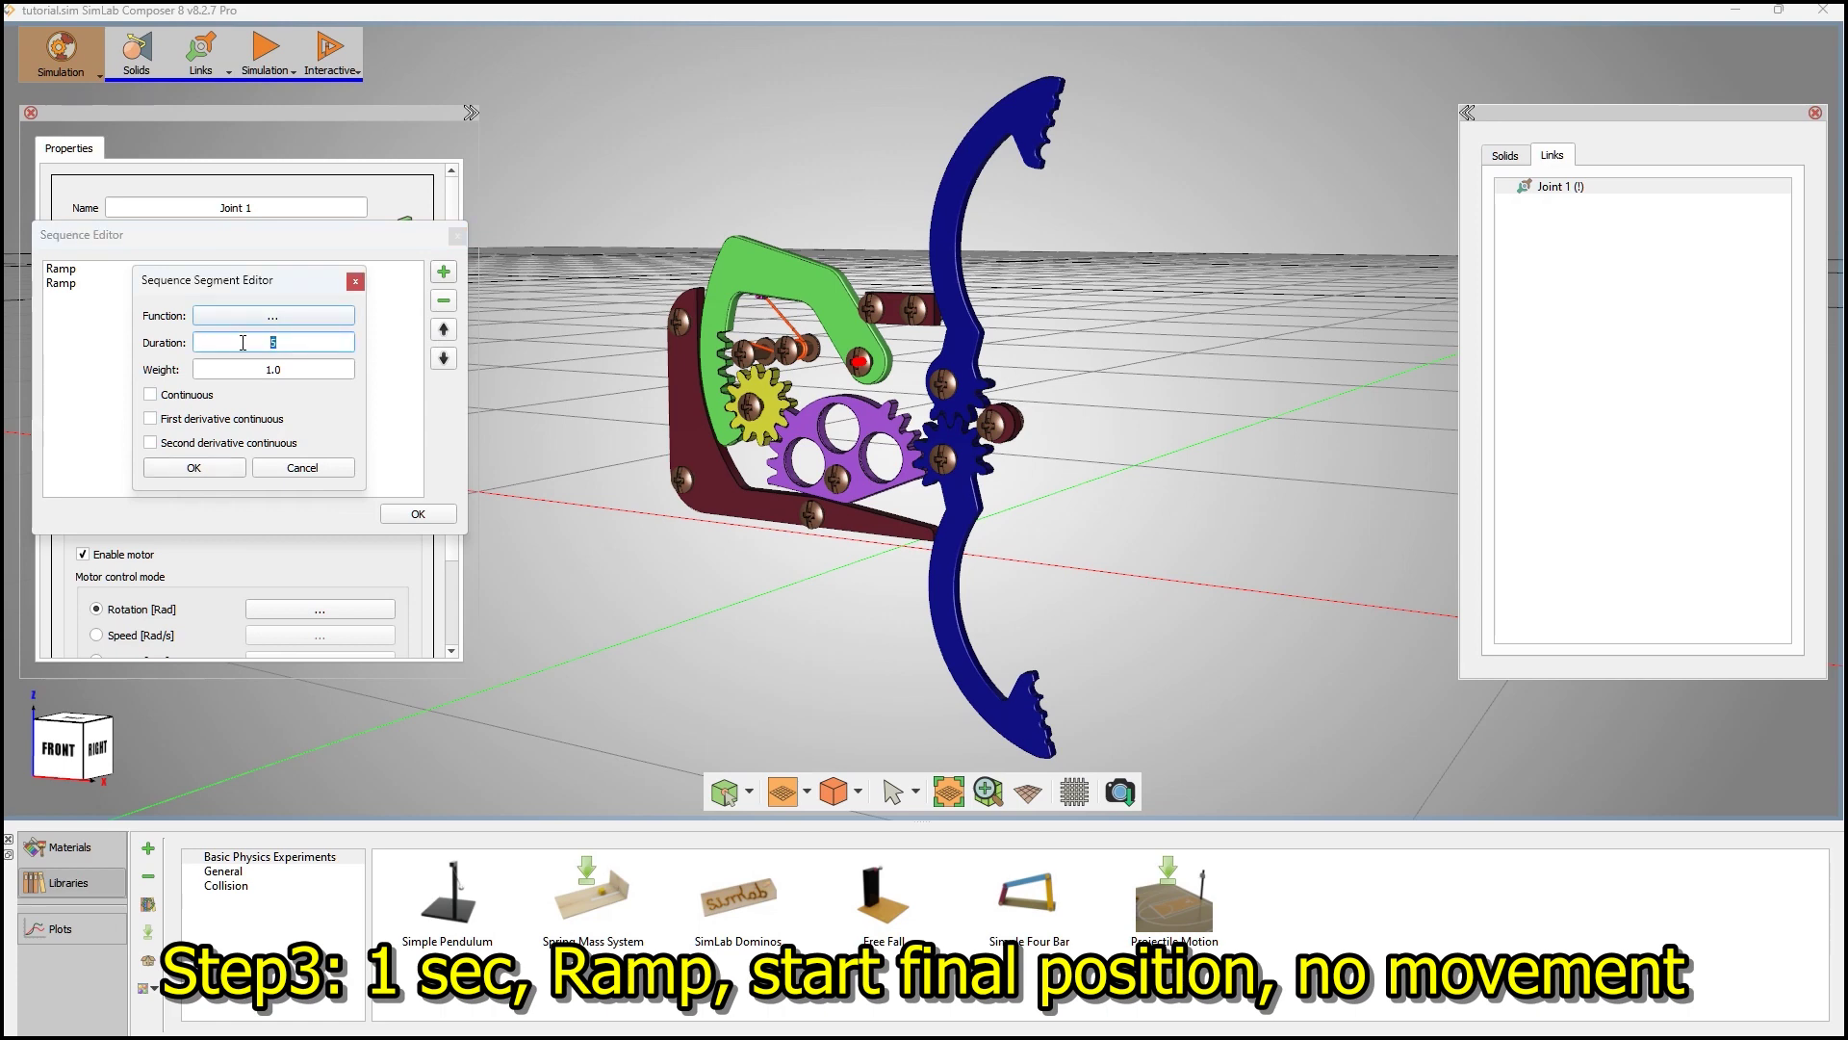
type("1")
left_click(273, 318)
left_click_drag(308, 410, 187, 411)
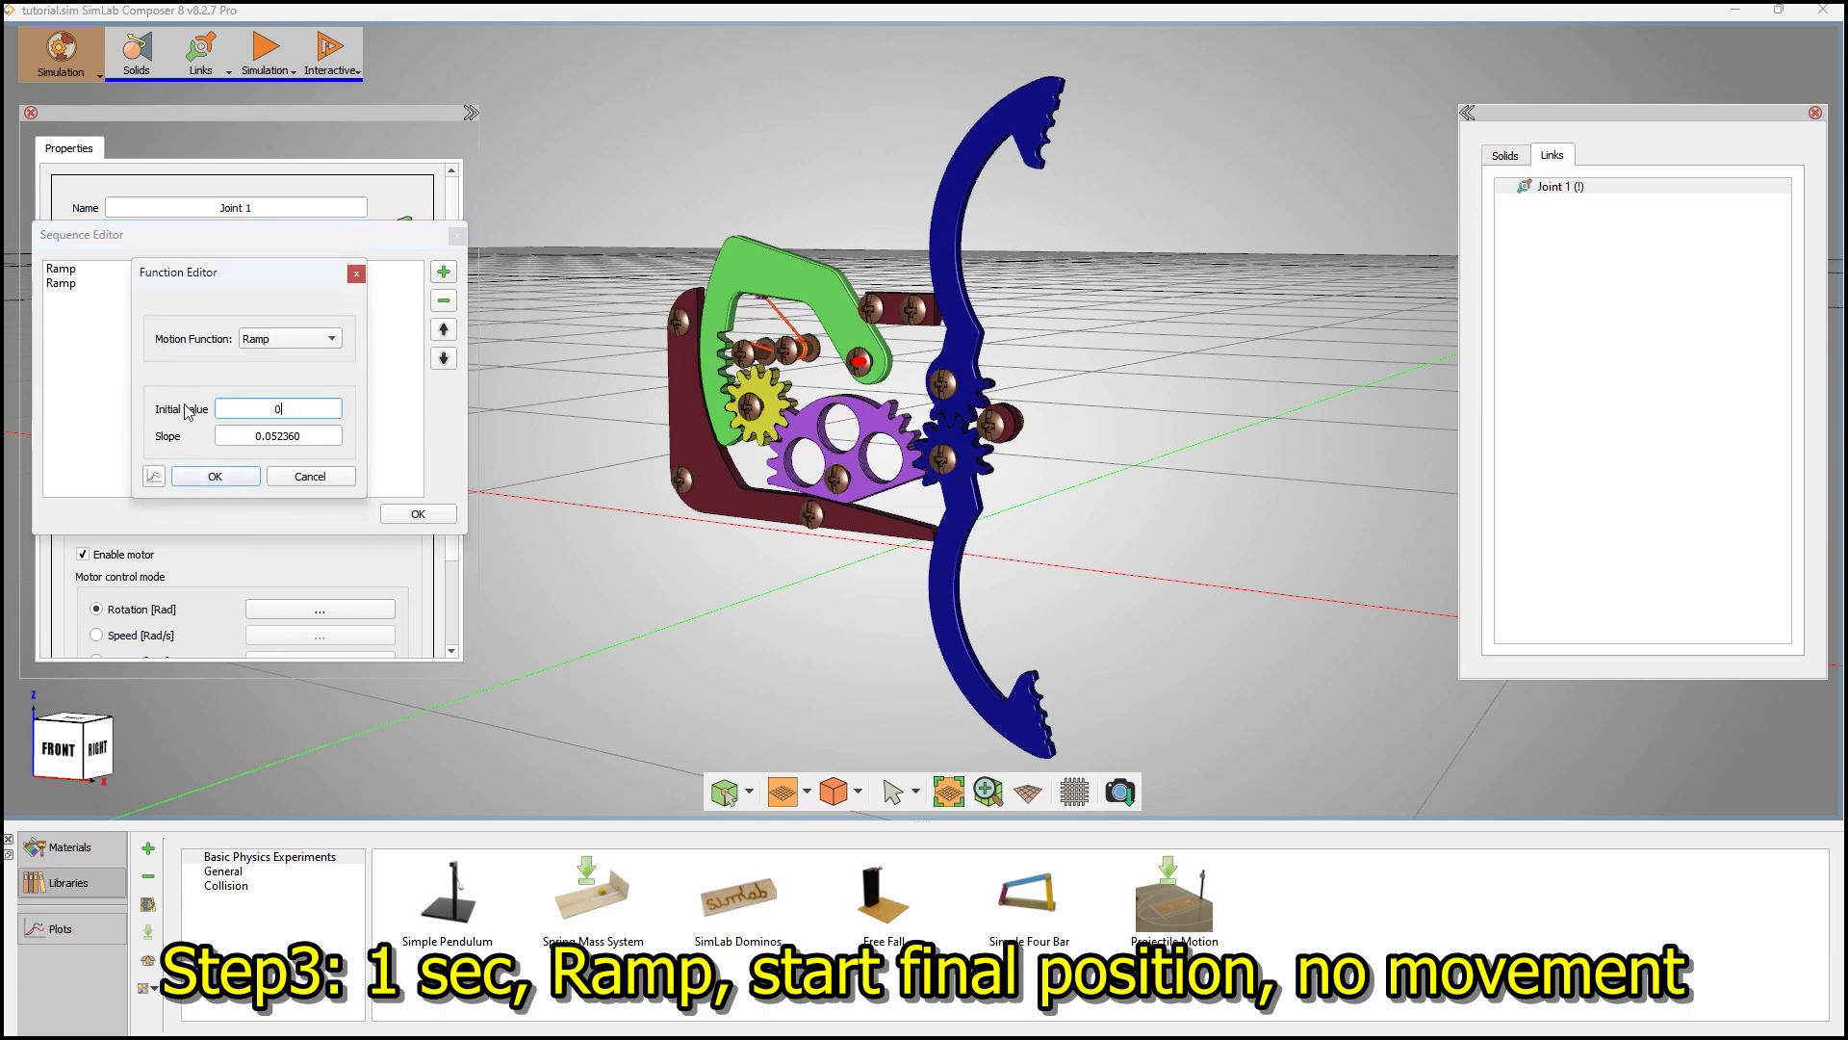
type("0.261799")
left_click_drag(304, 435, 197, 443)
left_click(215, 476)
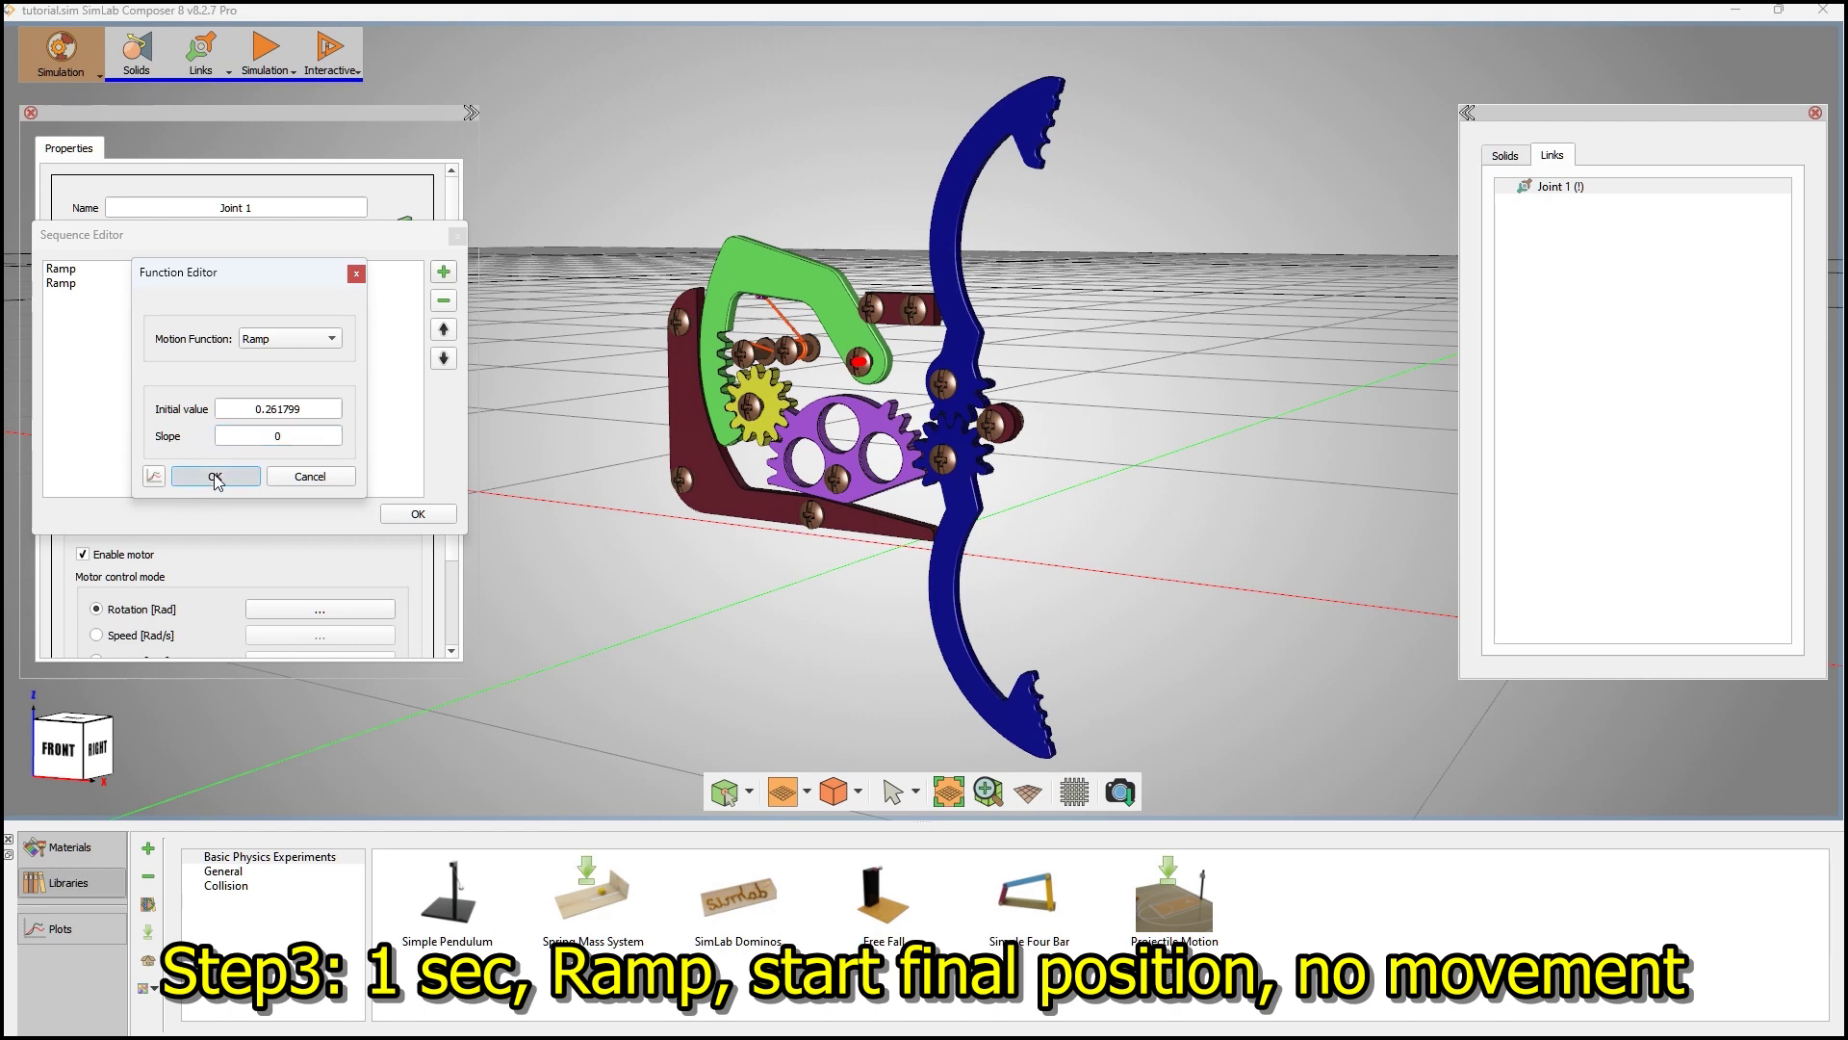
left_click(216, 472)
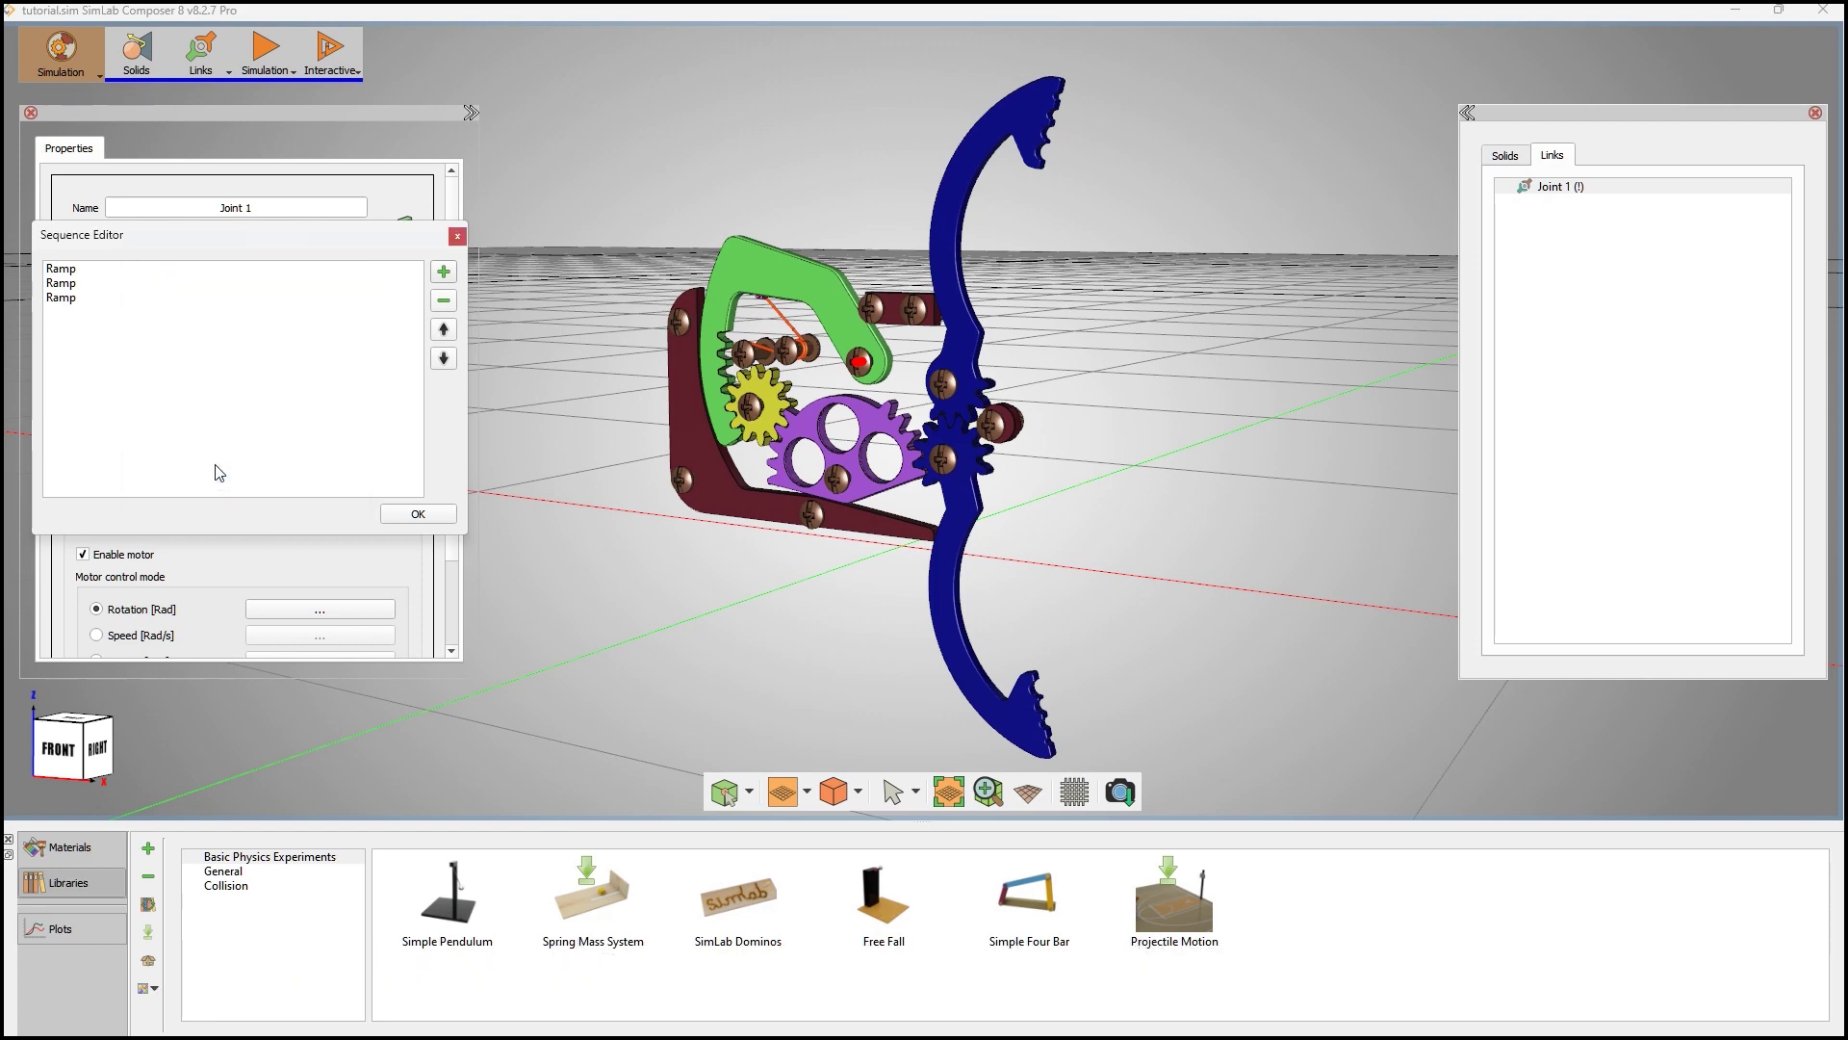
- Add a fourth Ramp segment lasting 5 s with initial value 0.261799 and slope -0.052360, and accept the motor's sequence
left_click(443, 271)
left_click_drag(299, 342, 233, 340)
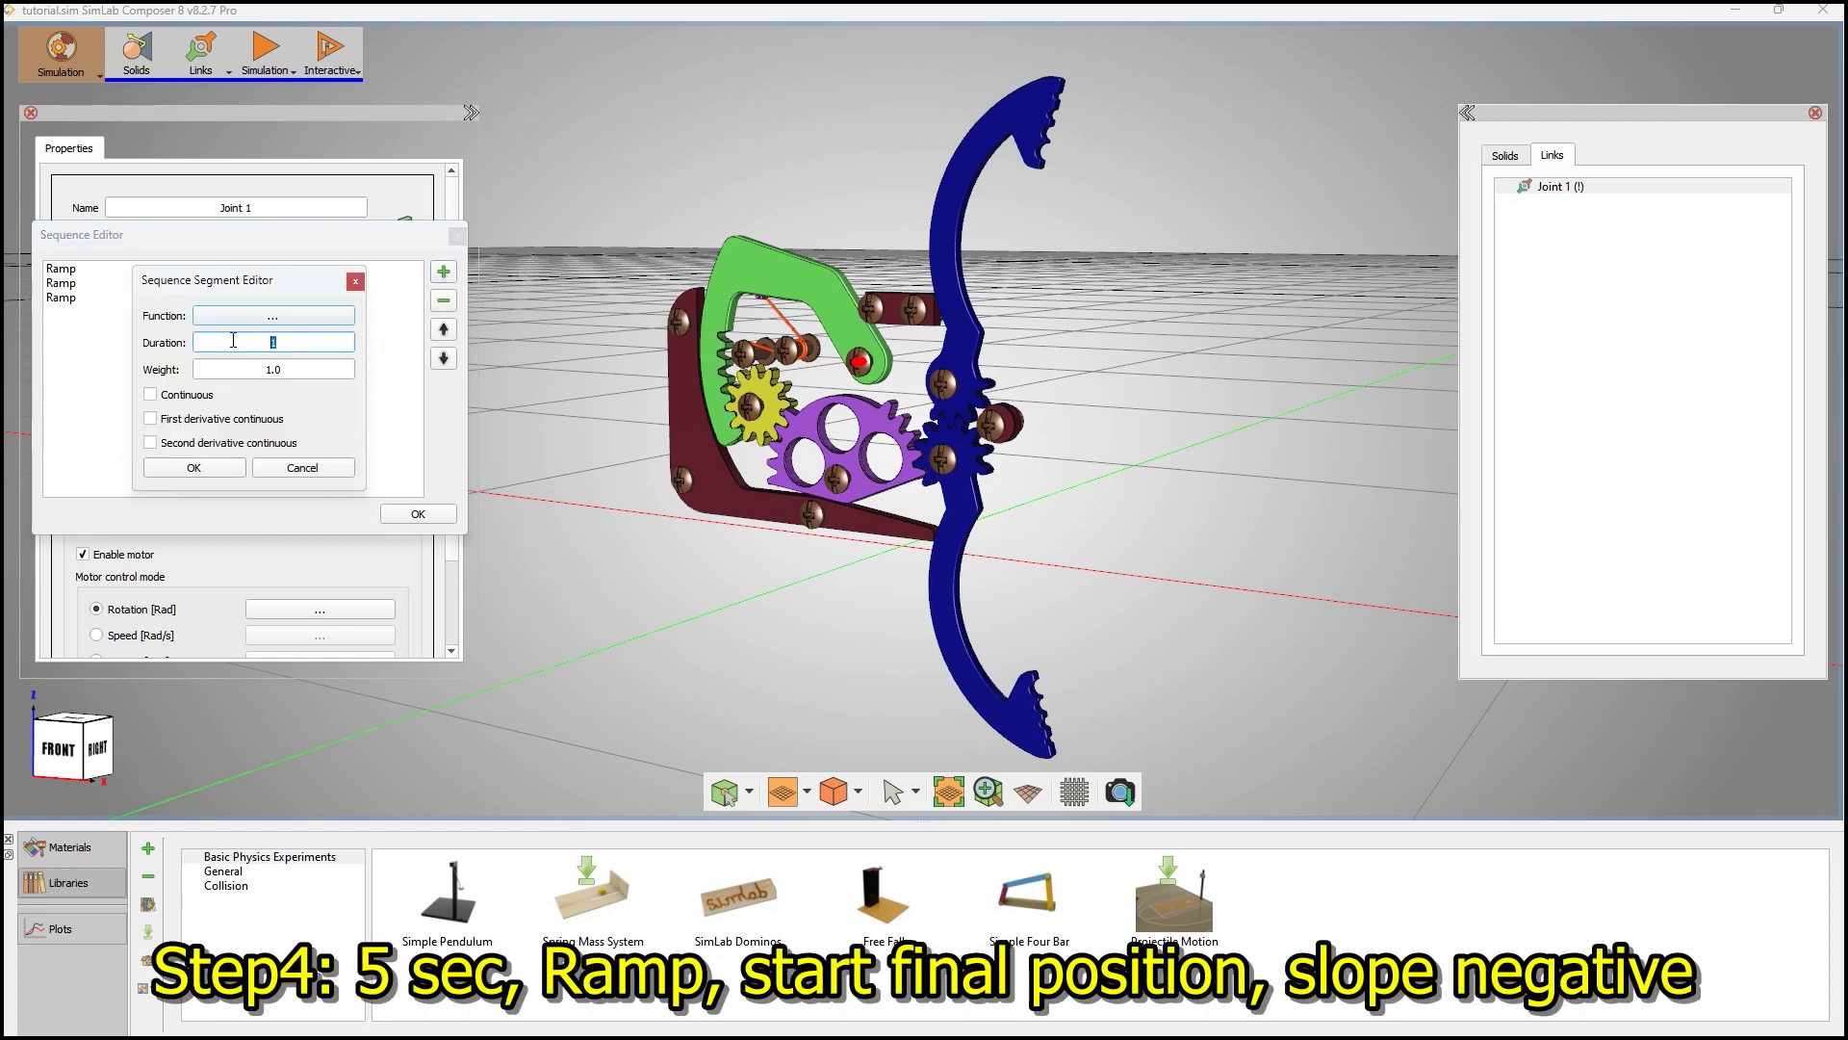
type("5")
left_click(272, 316)
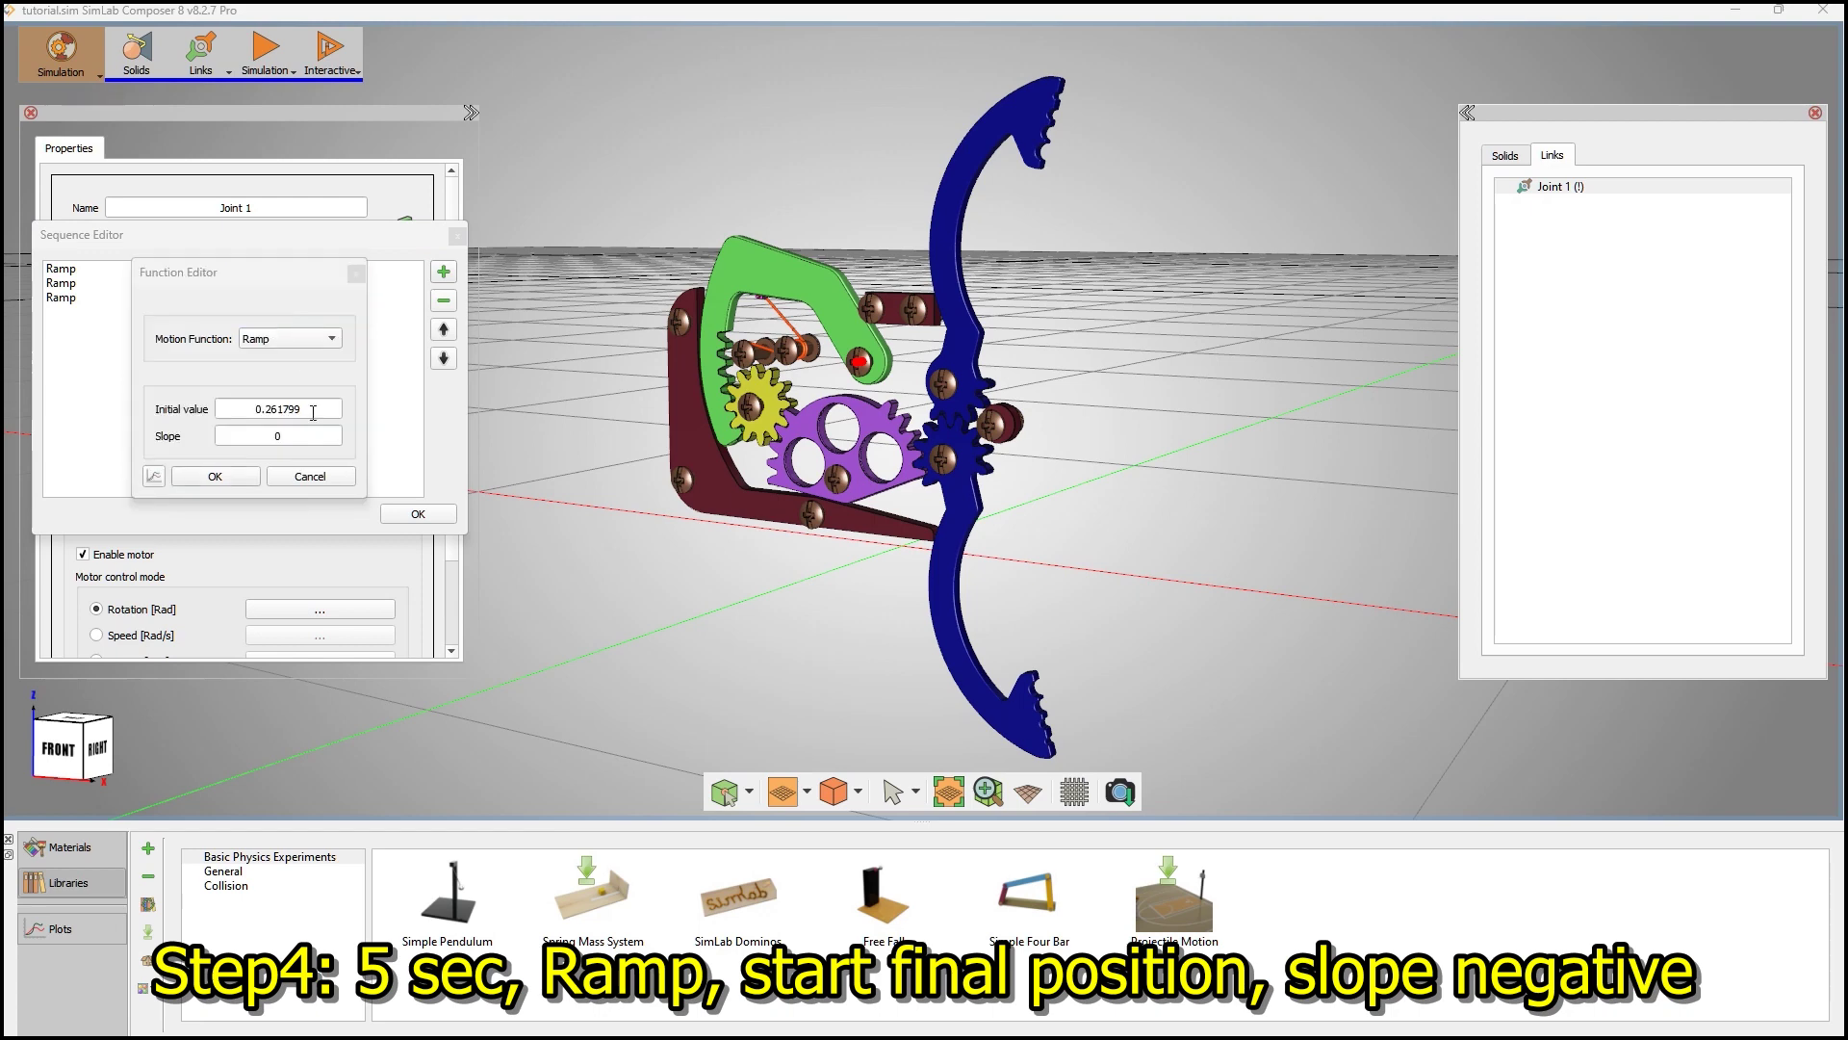
left_click_drag(312, 433, 200, 433)
type("-0.0523598")
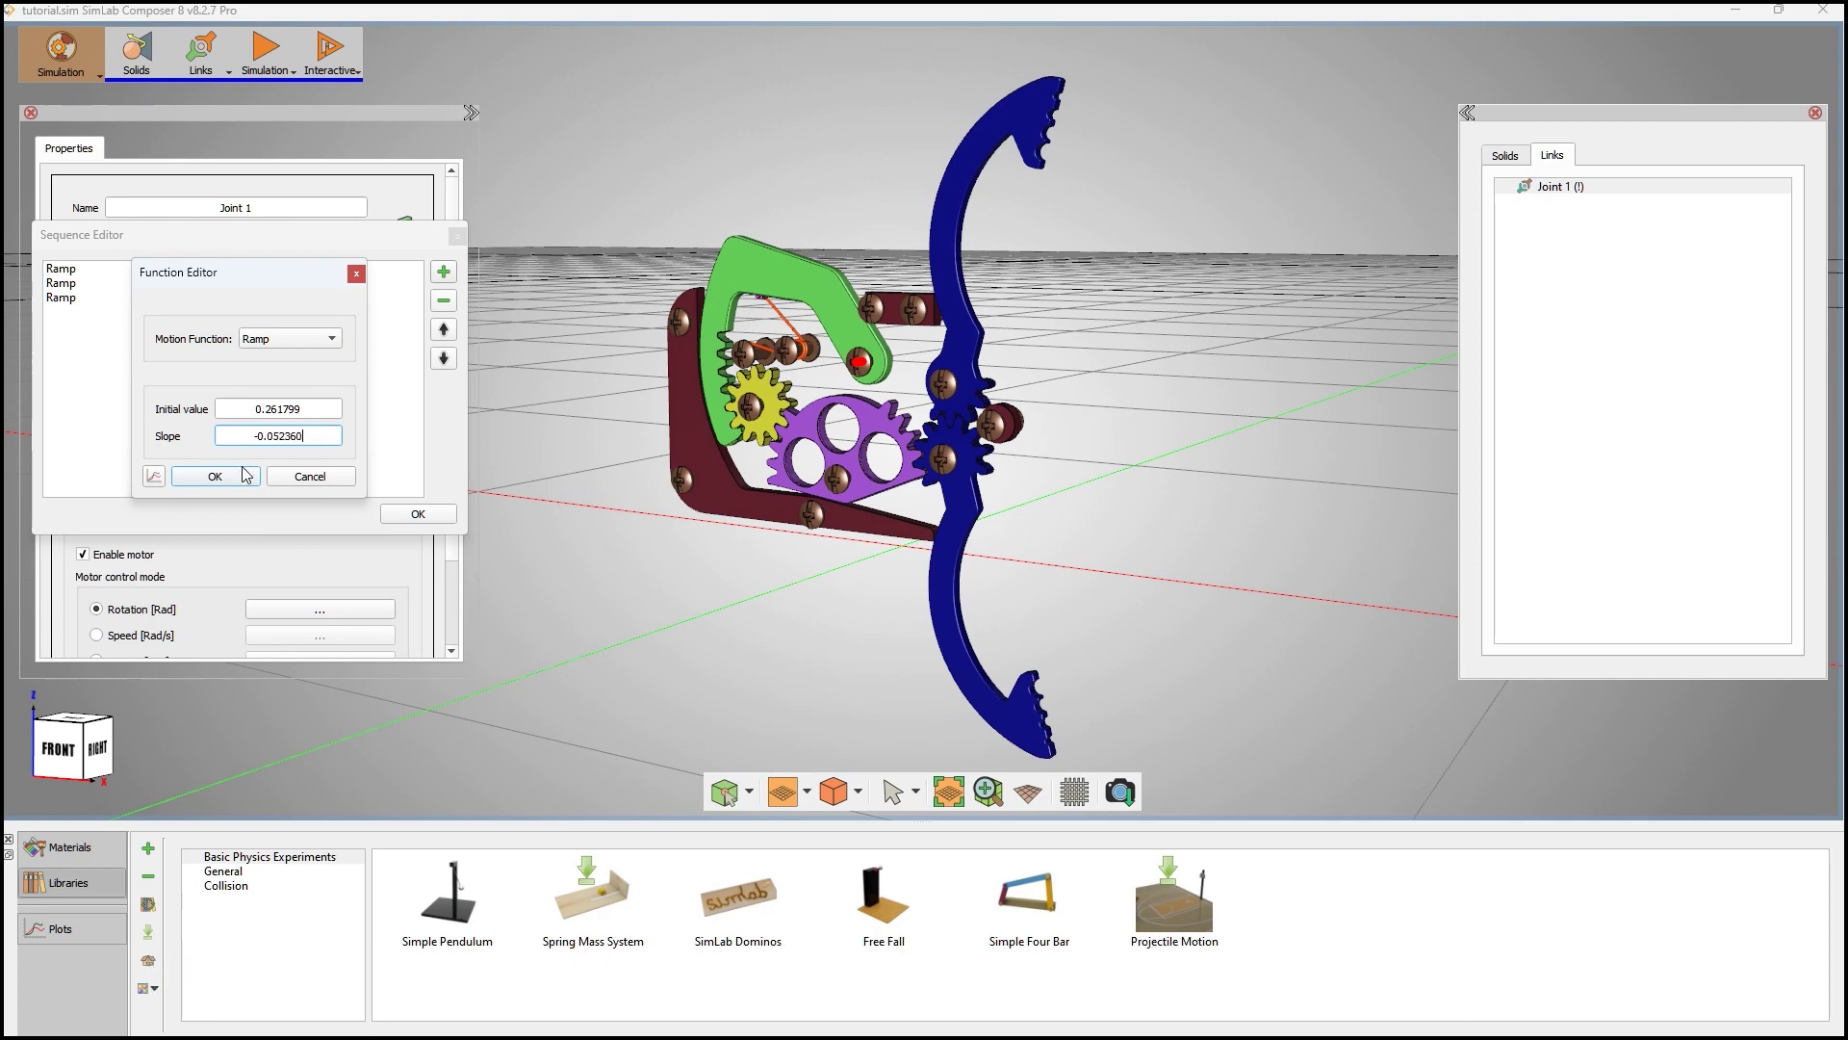
left_click(240, 477)
left_click(235, 470)
left_click(396, 514)
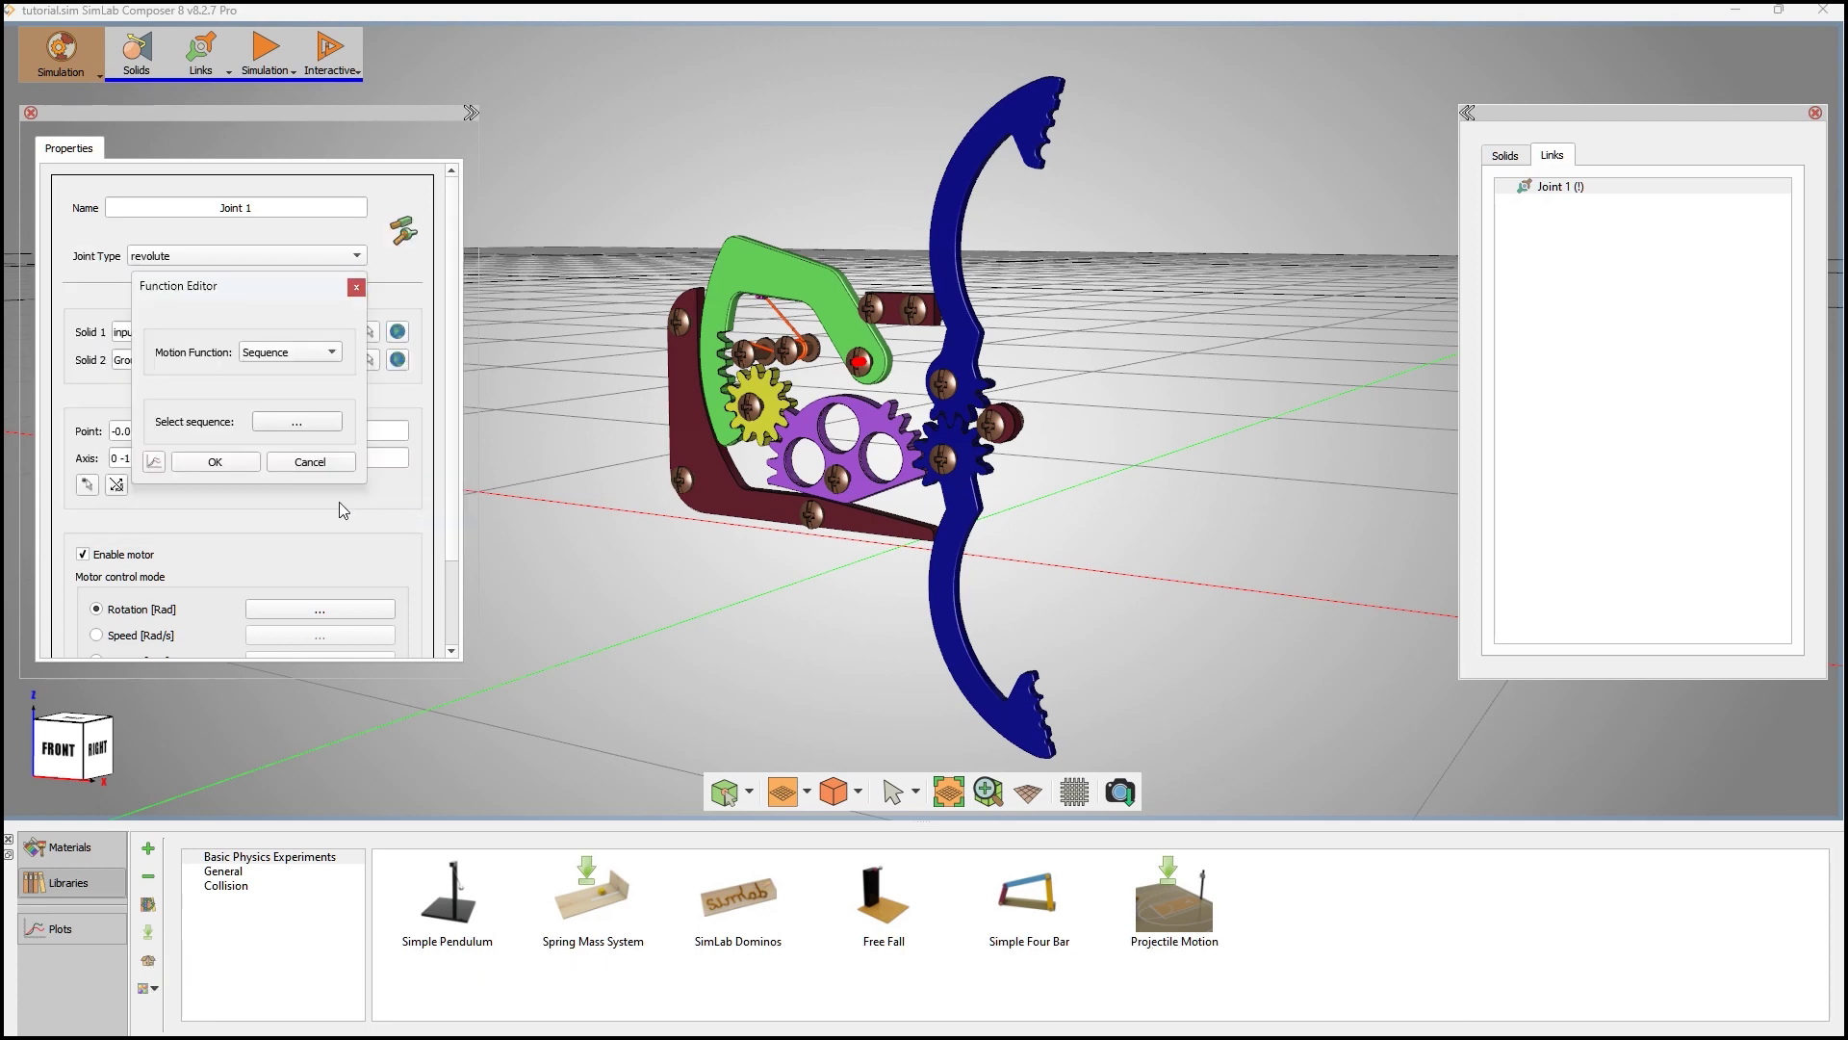
left_click(216, 462)
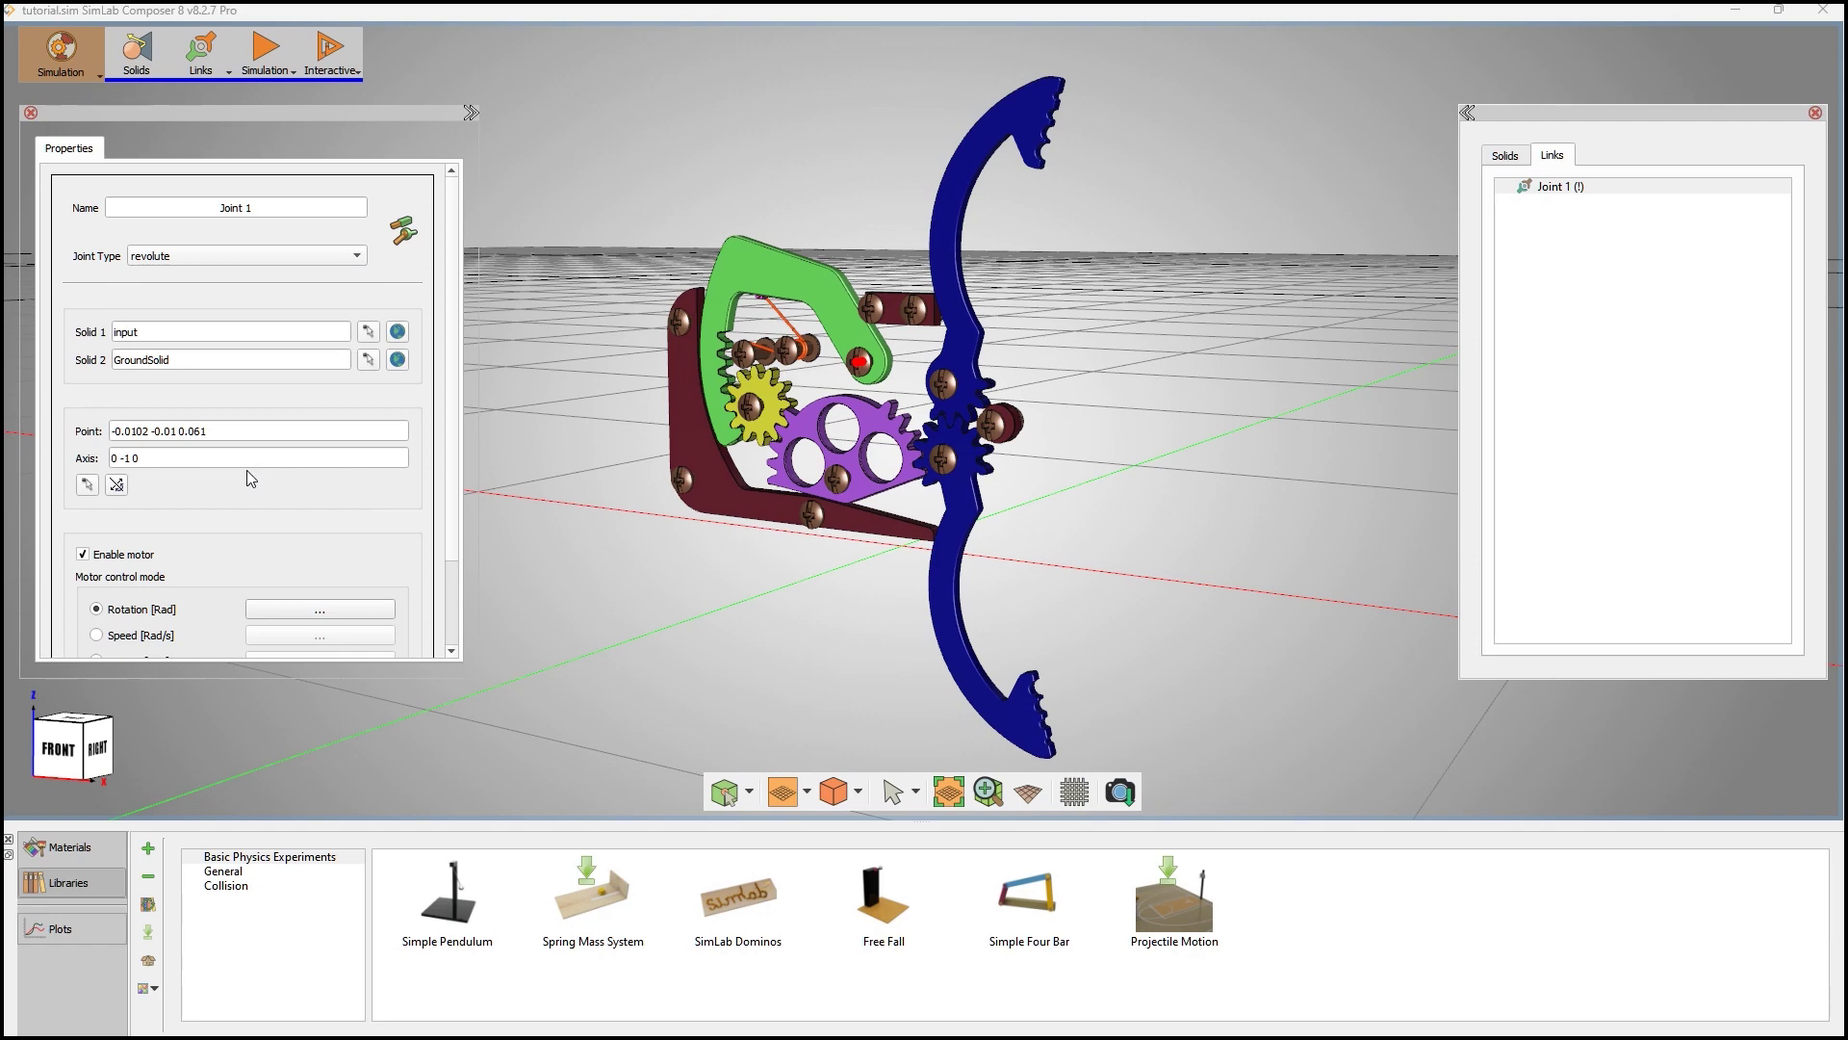
- Run the simulation briefly to test the input joint's motion, and stop it
left_click(282, 59)
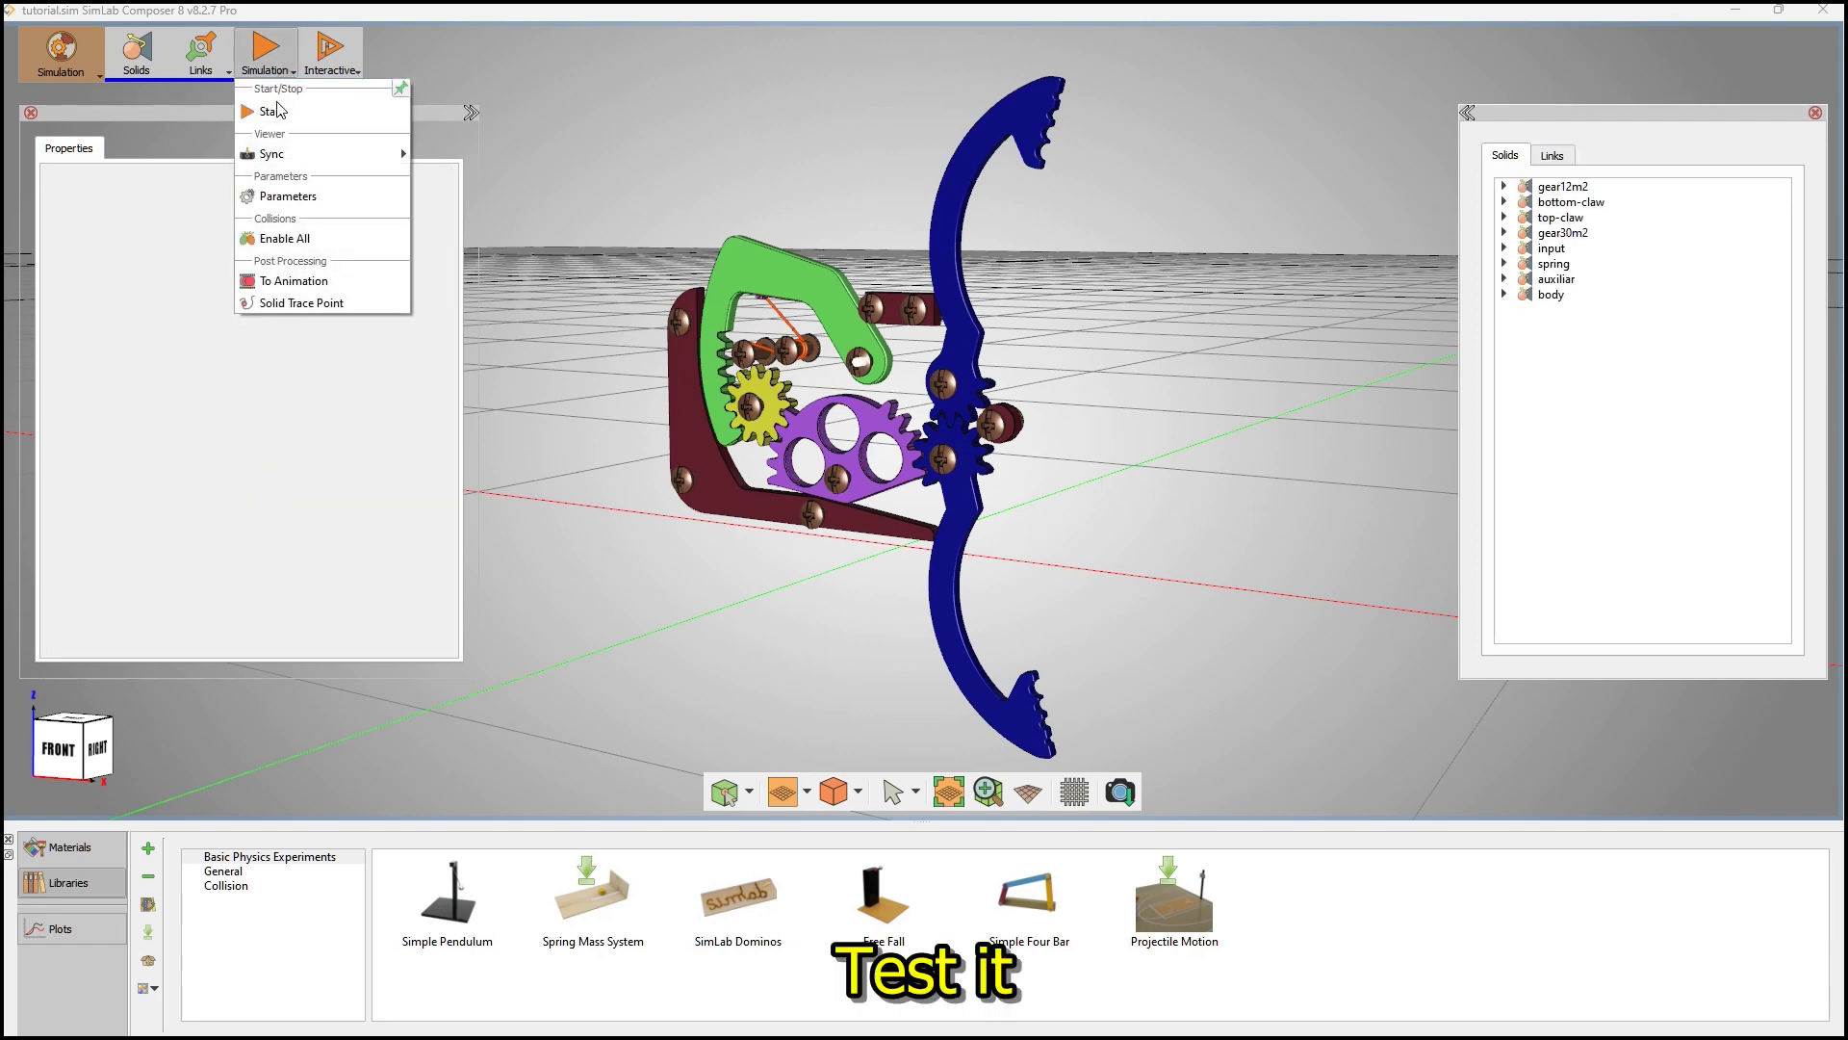
left_click(282, 110)
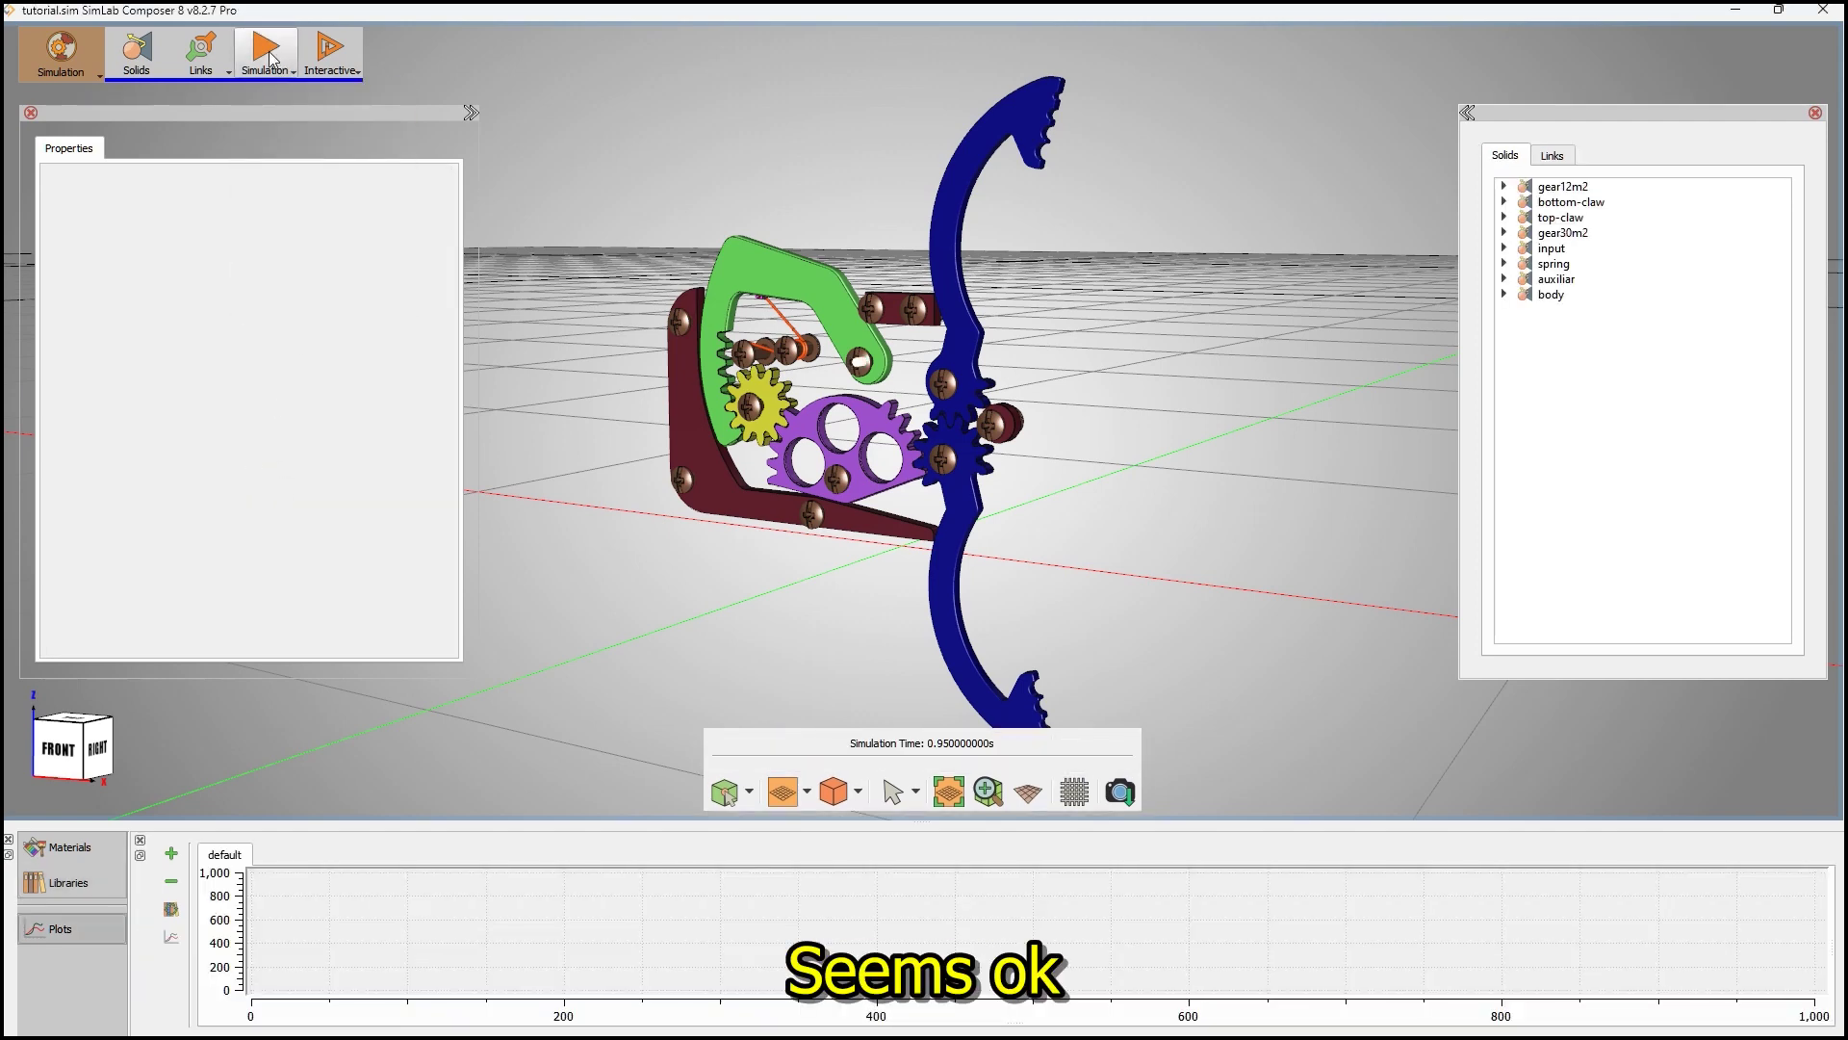
left_click(271, 60)
left_click(273, 111)
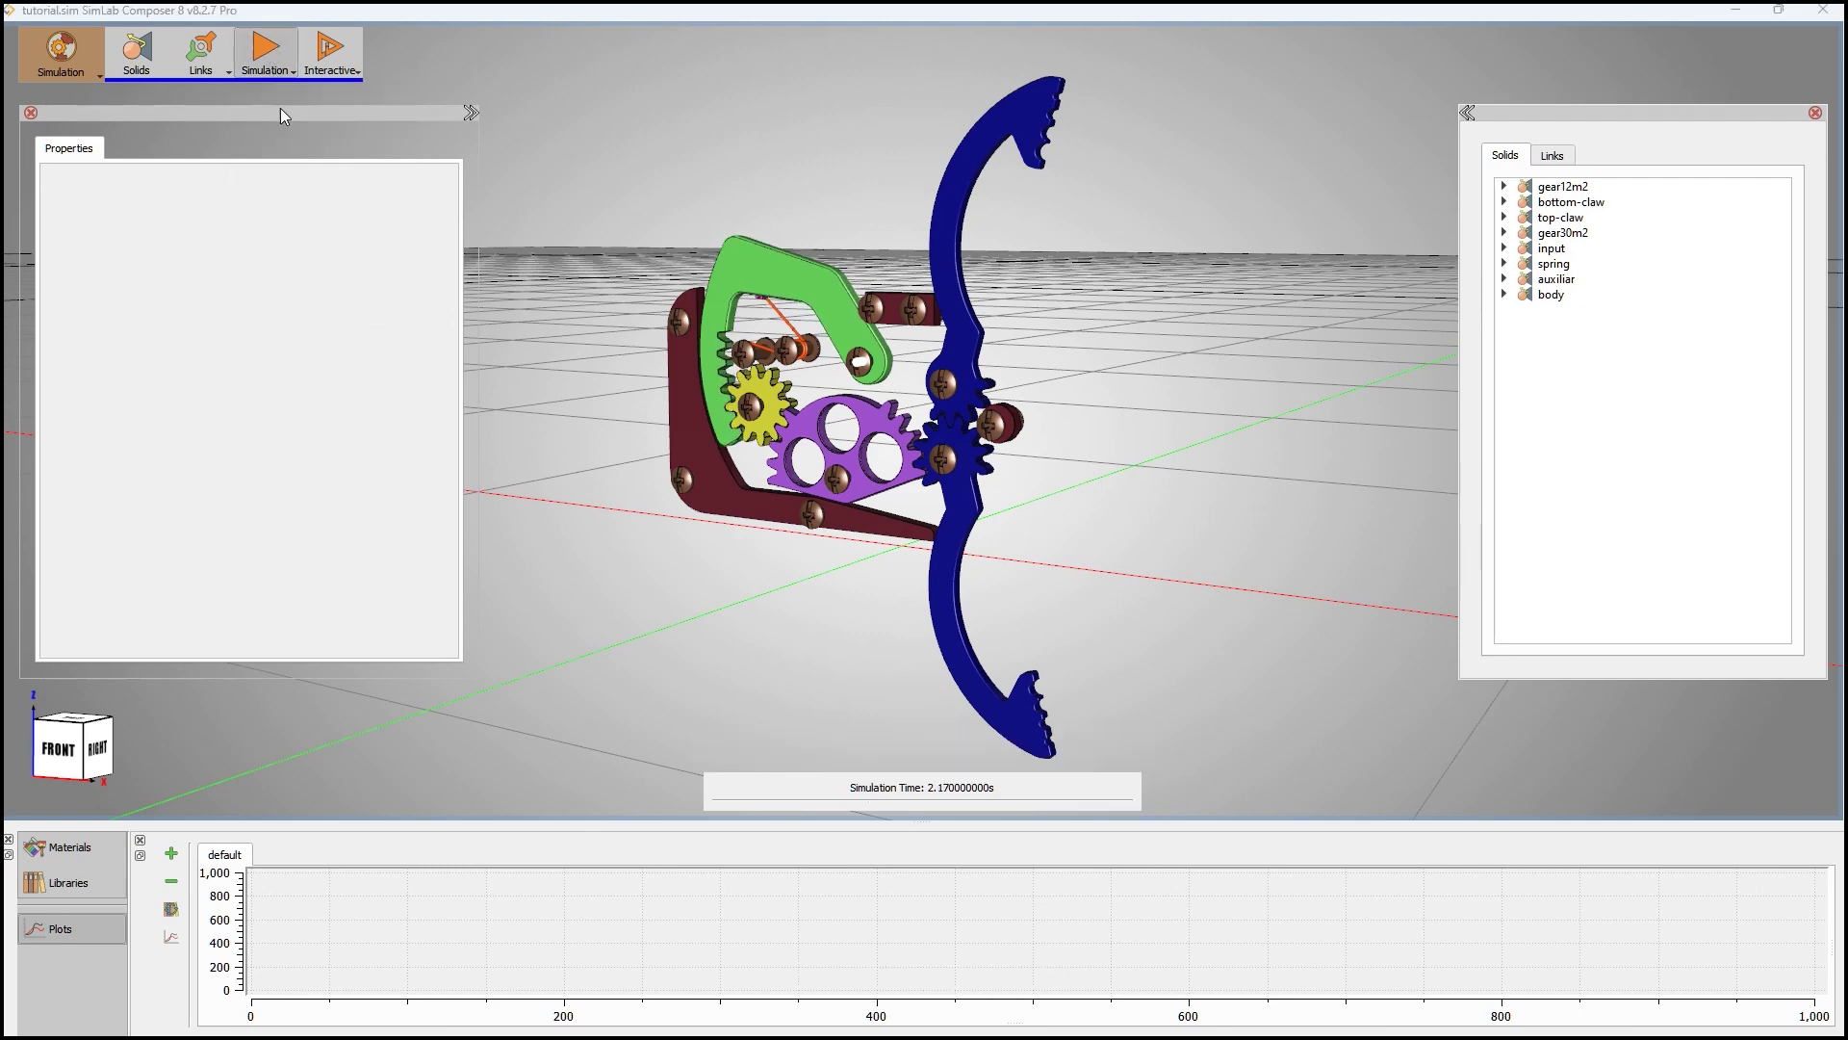
- Add a revolute joint between the gear12m2 solid and the ground, located at the yellow gear's centre hole
left_click(220, 65)
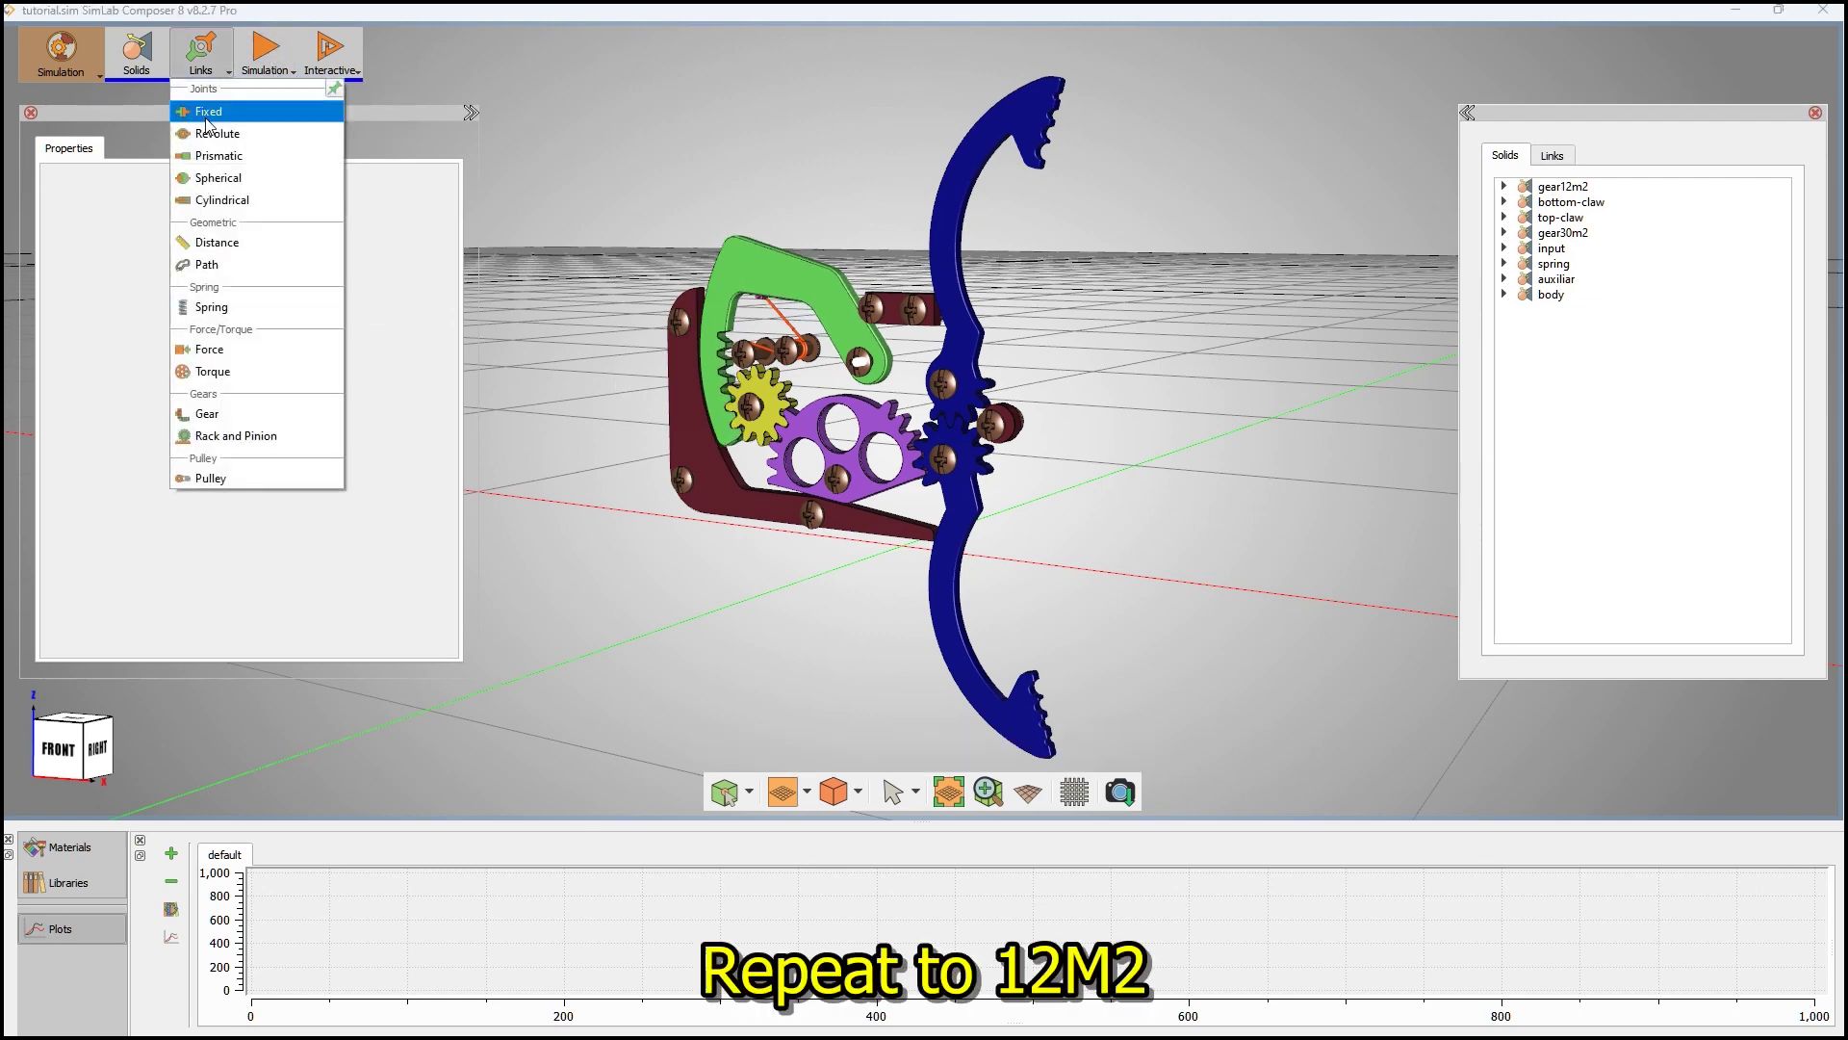
left_click(214, 133)
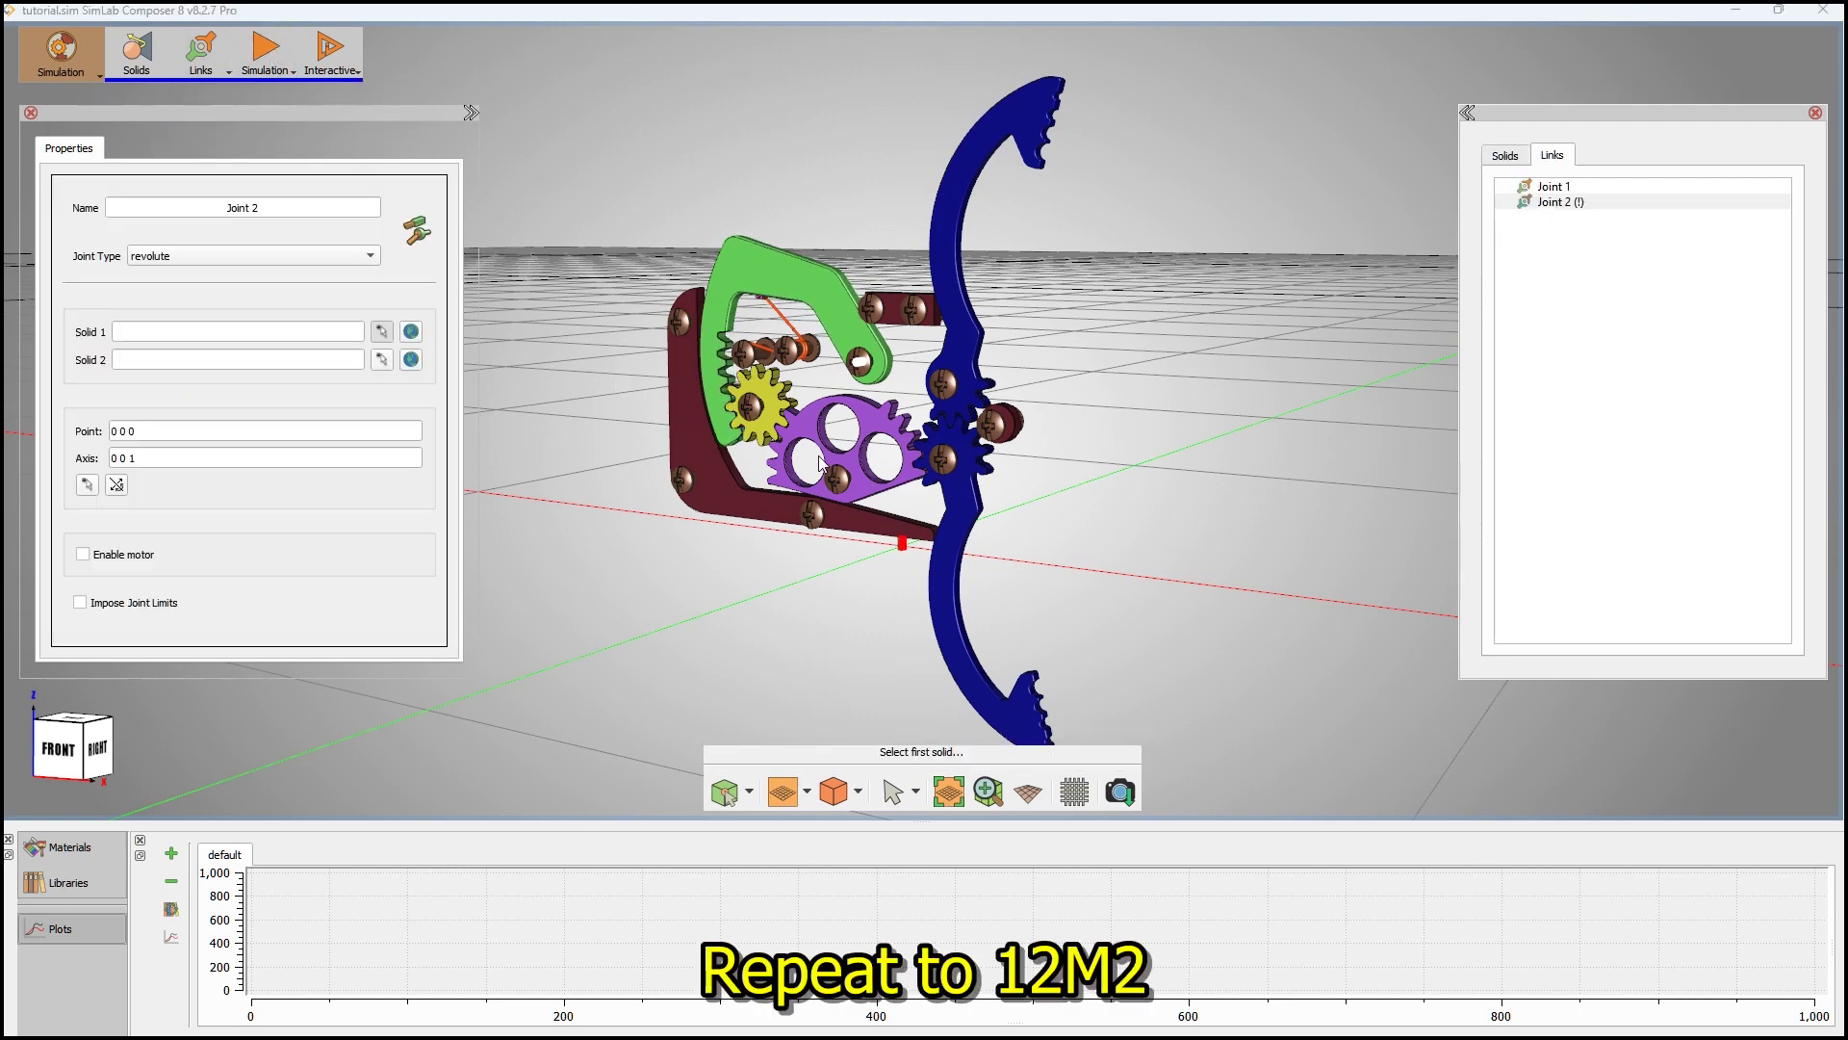
left_click(767, 401)
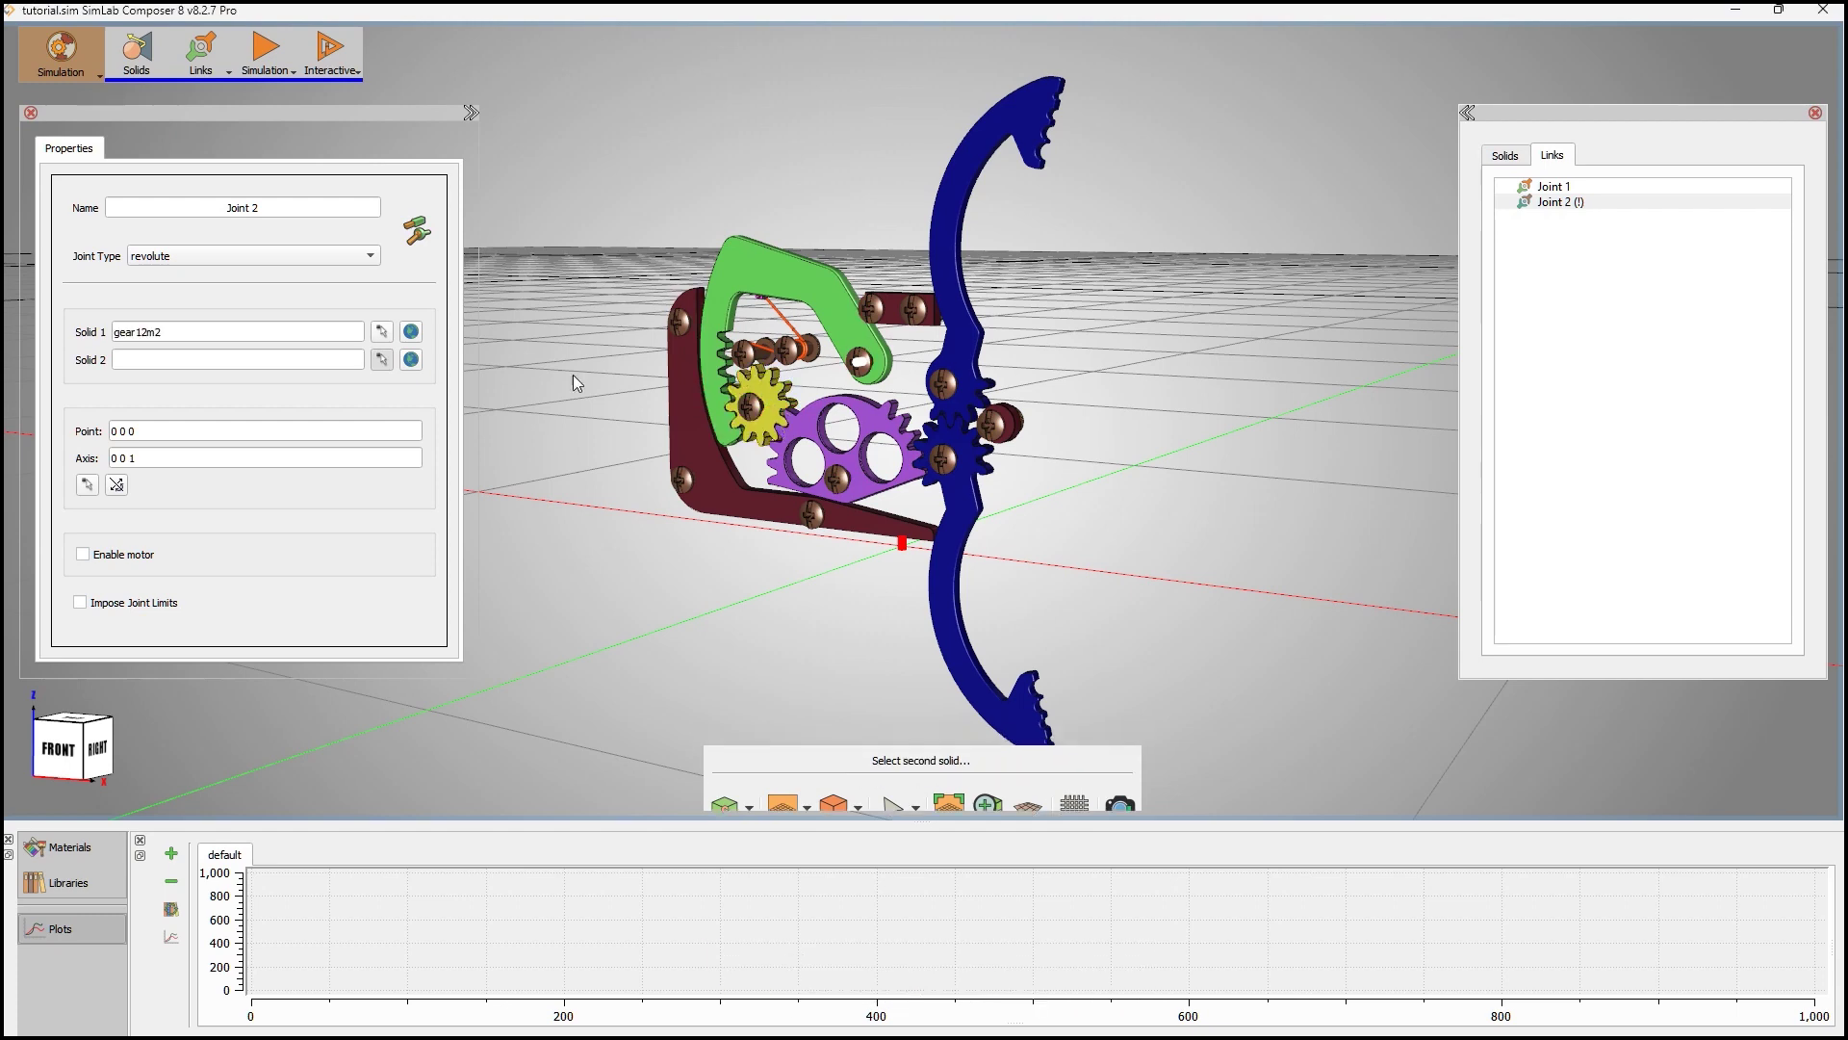
left_click(411, 359)
left_click(761, 412)
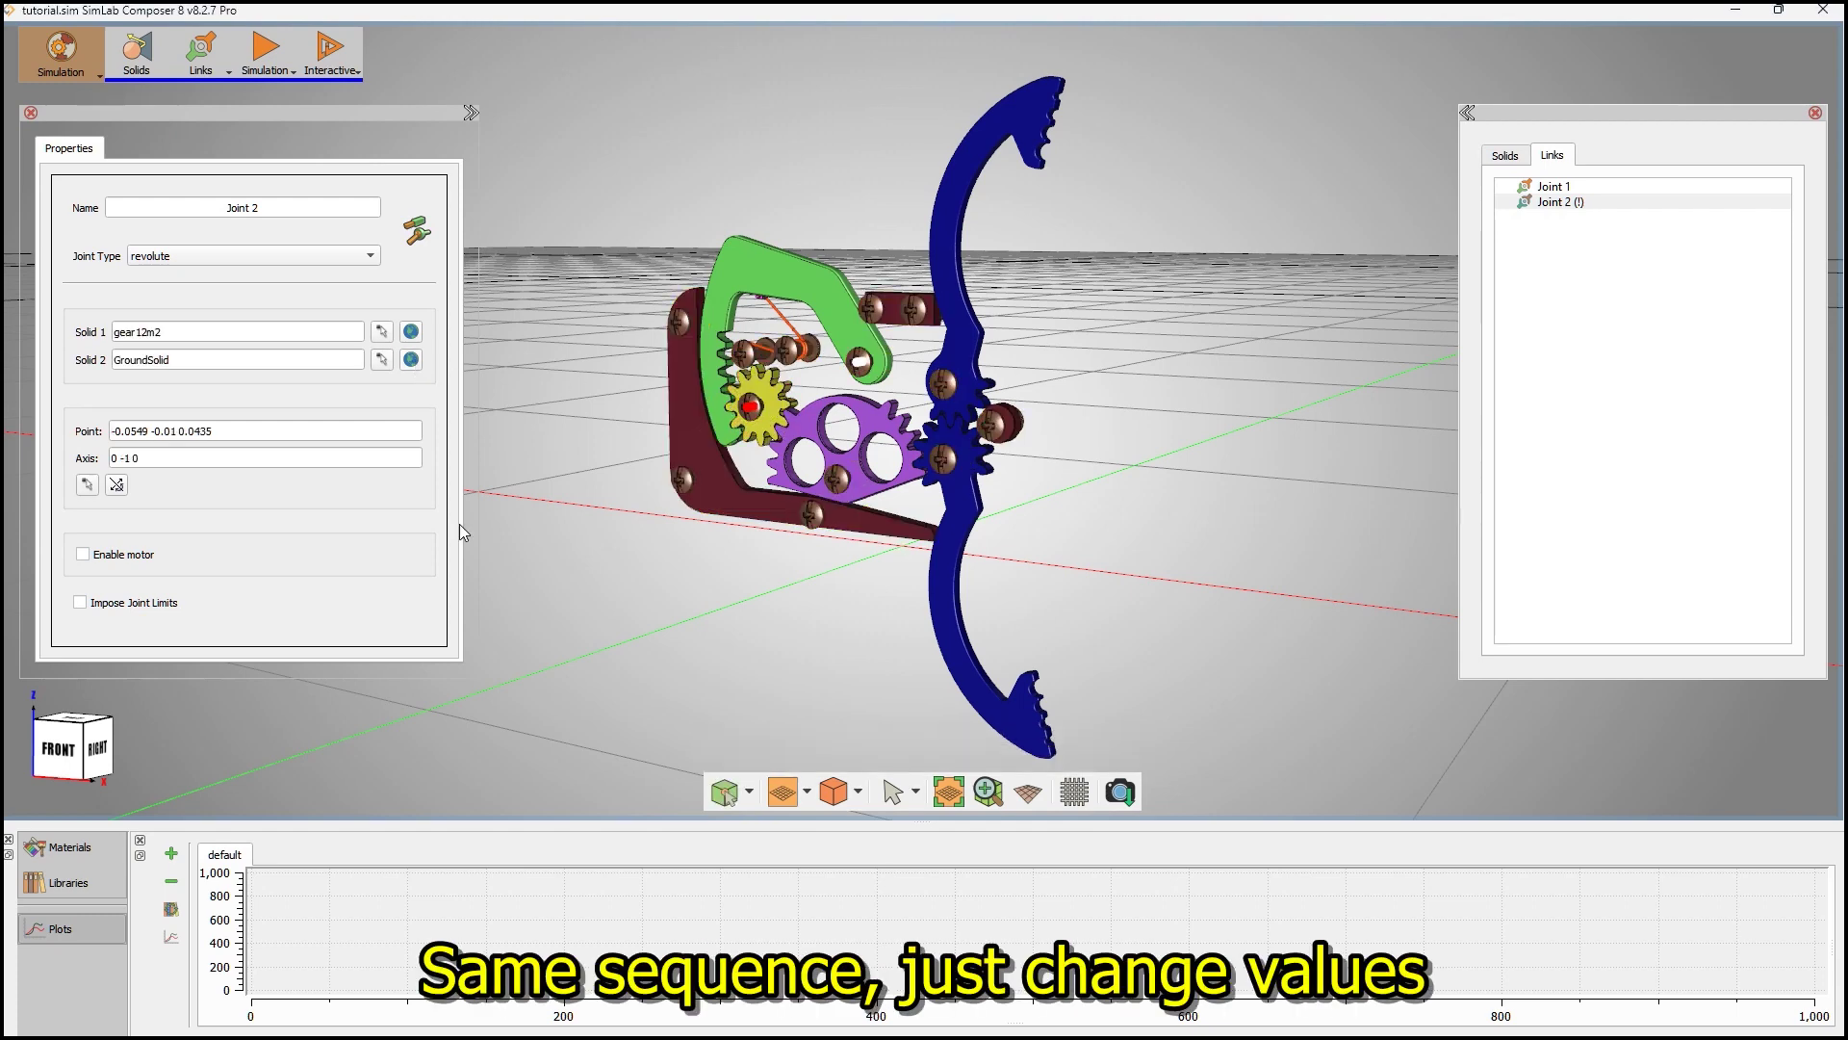
- Enable the gear12m2 joint's motor with rotation control and choose the Sequence motion function
left_click(130, 556)
left_click(141, 609)
left_click(286, 609)
left_click(293, 353)
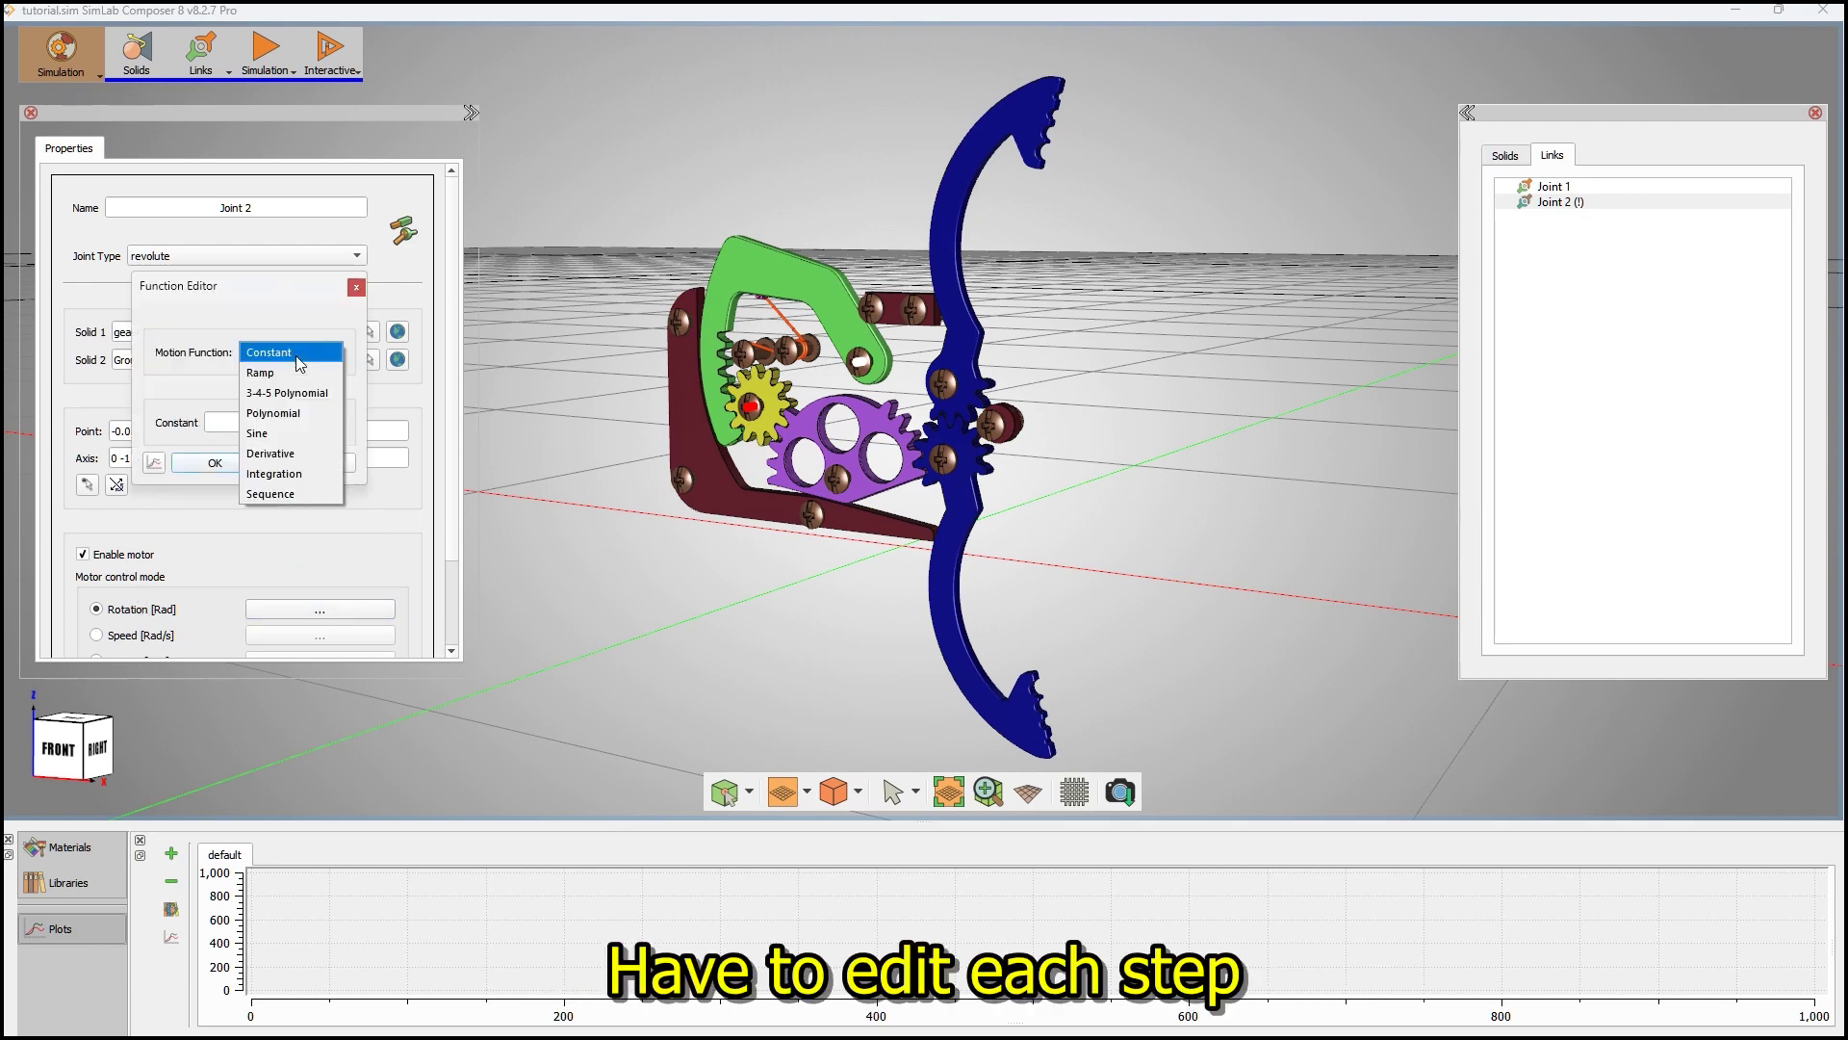
left_click(280, 493)
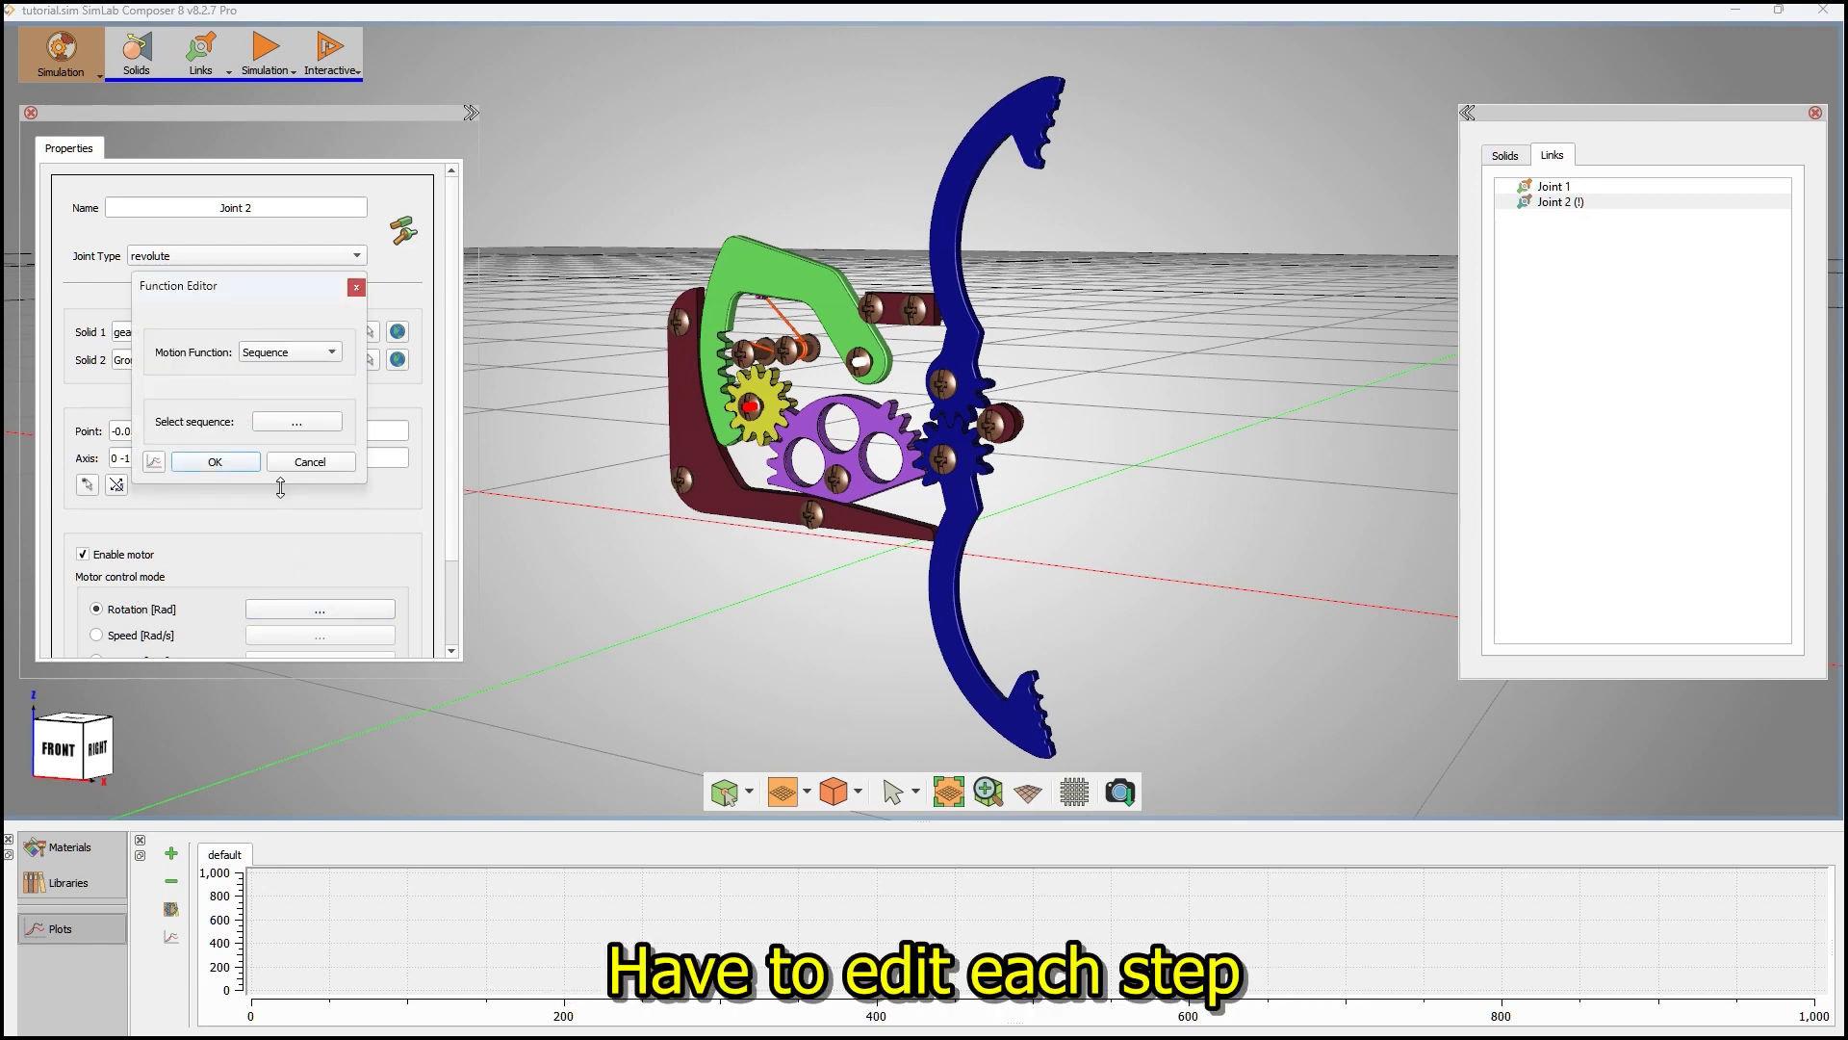
- Set the slope of the sequence's second Ramp segment to 0.261799 for the gear12m2 joint's motor
left_click(297, 421)
double_click(64, 285)
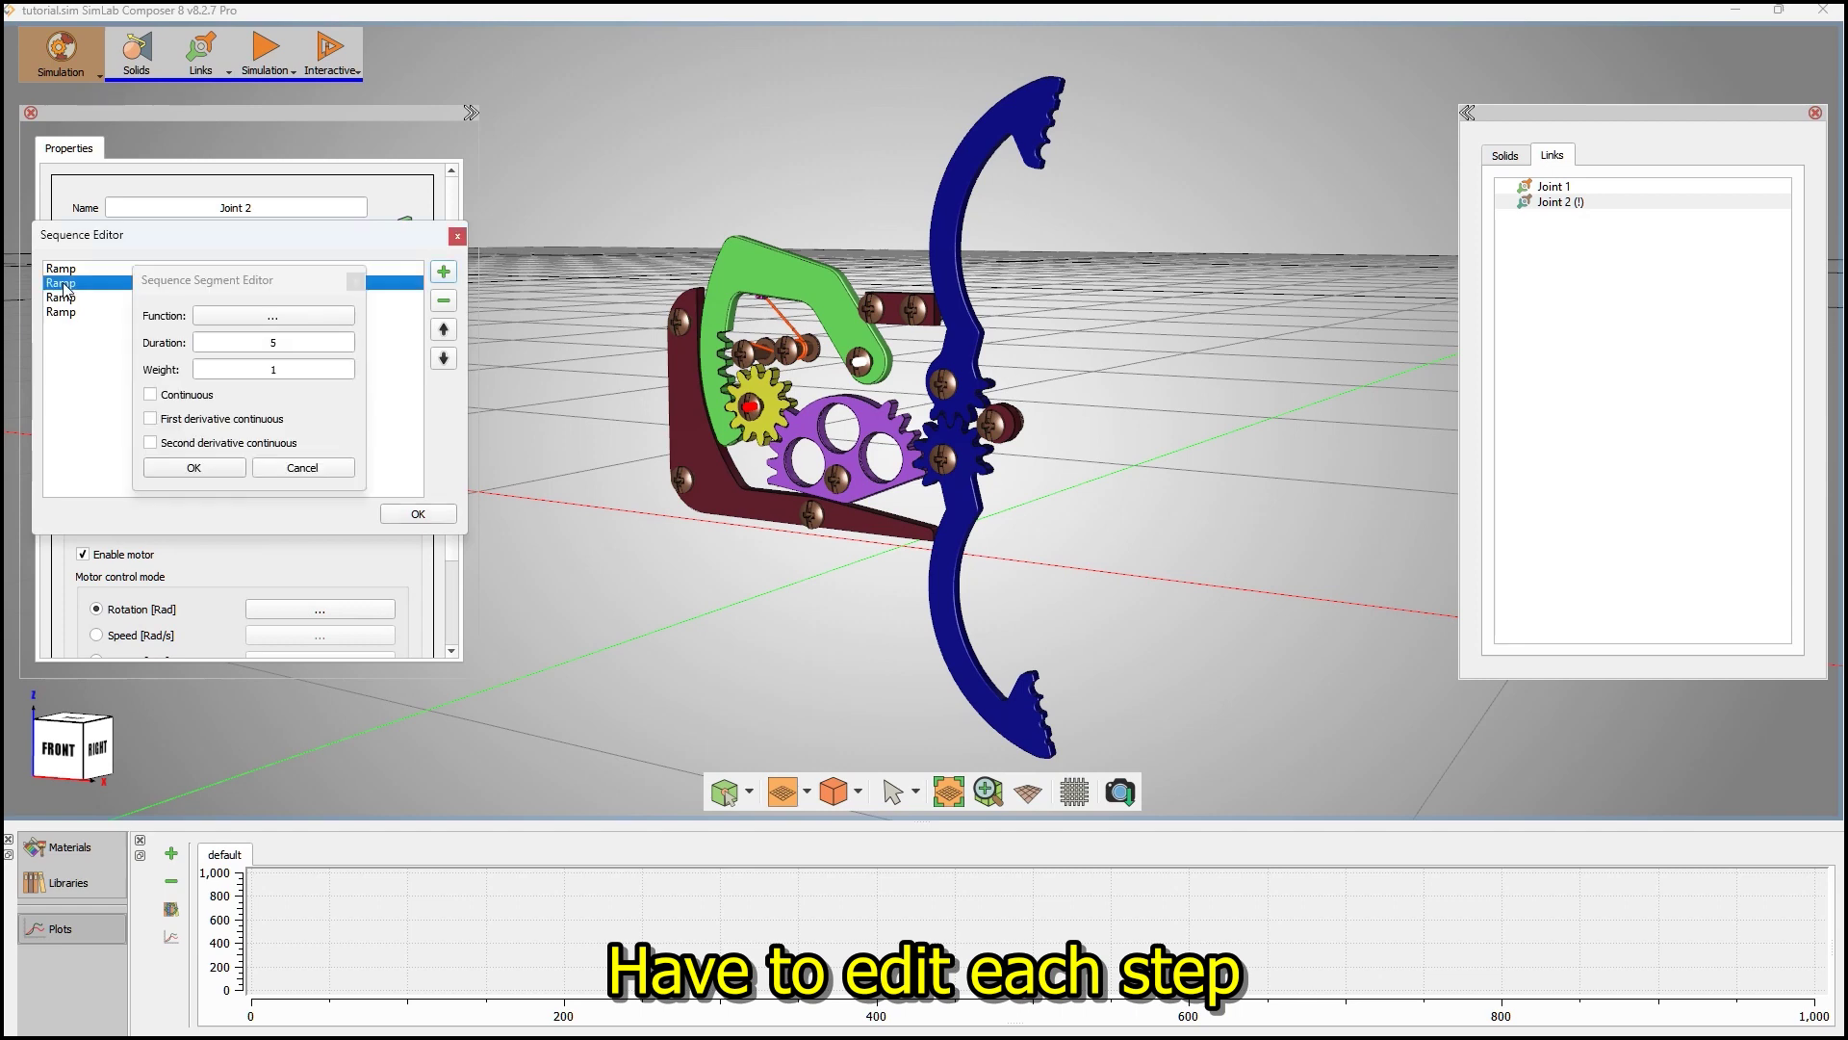
left_click(296, 329)
double_click(300, 436)
type("0")
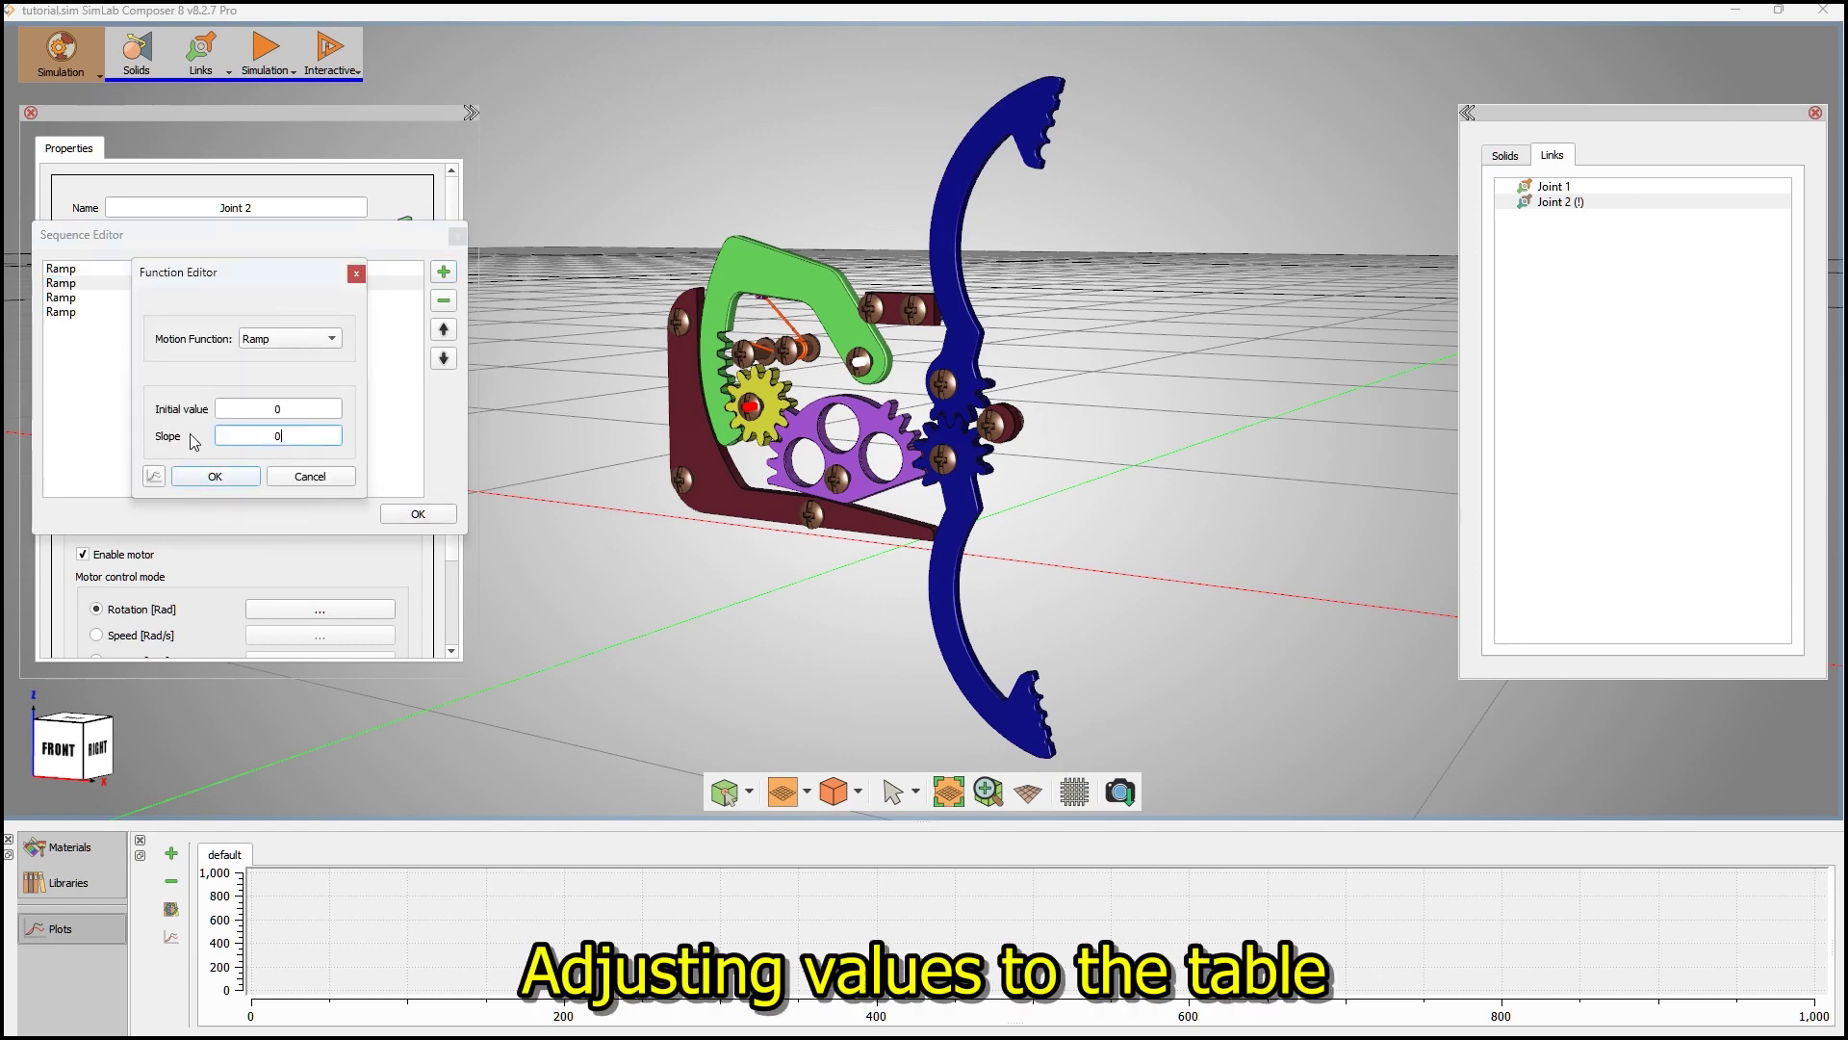
type(".261799")
left_click(242, 478)
left_click(229, 477)
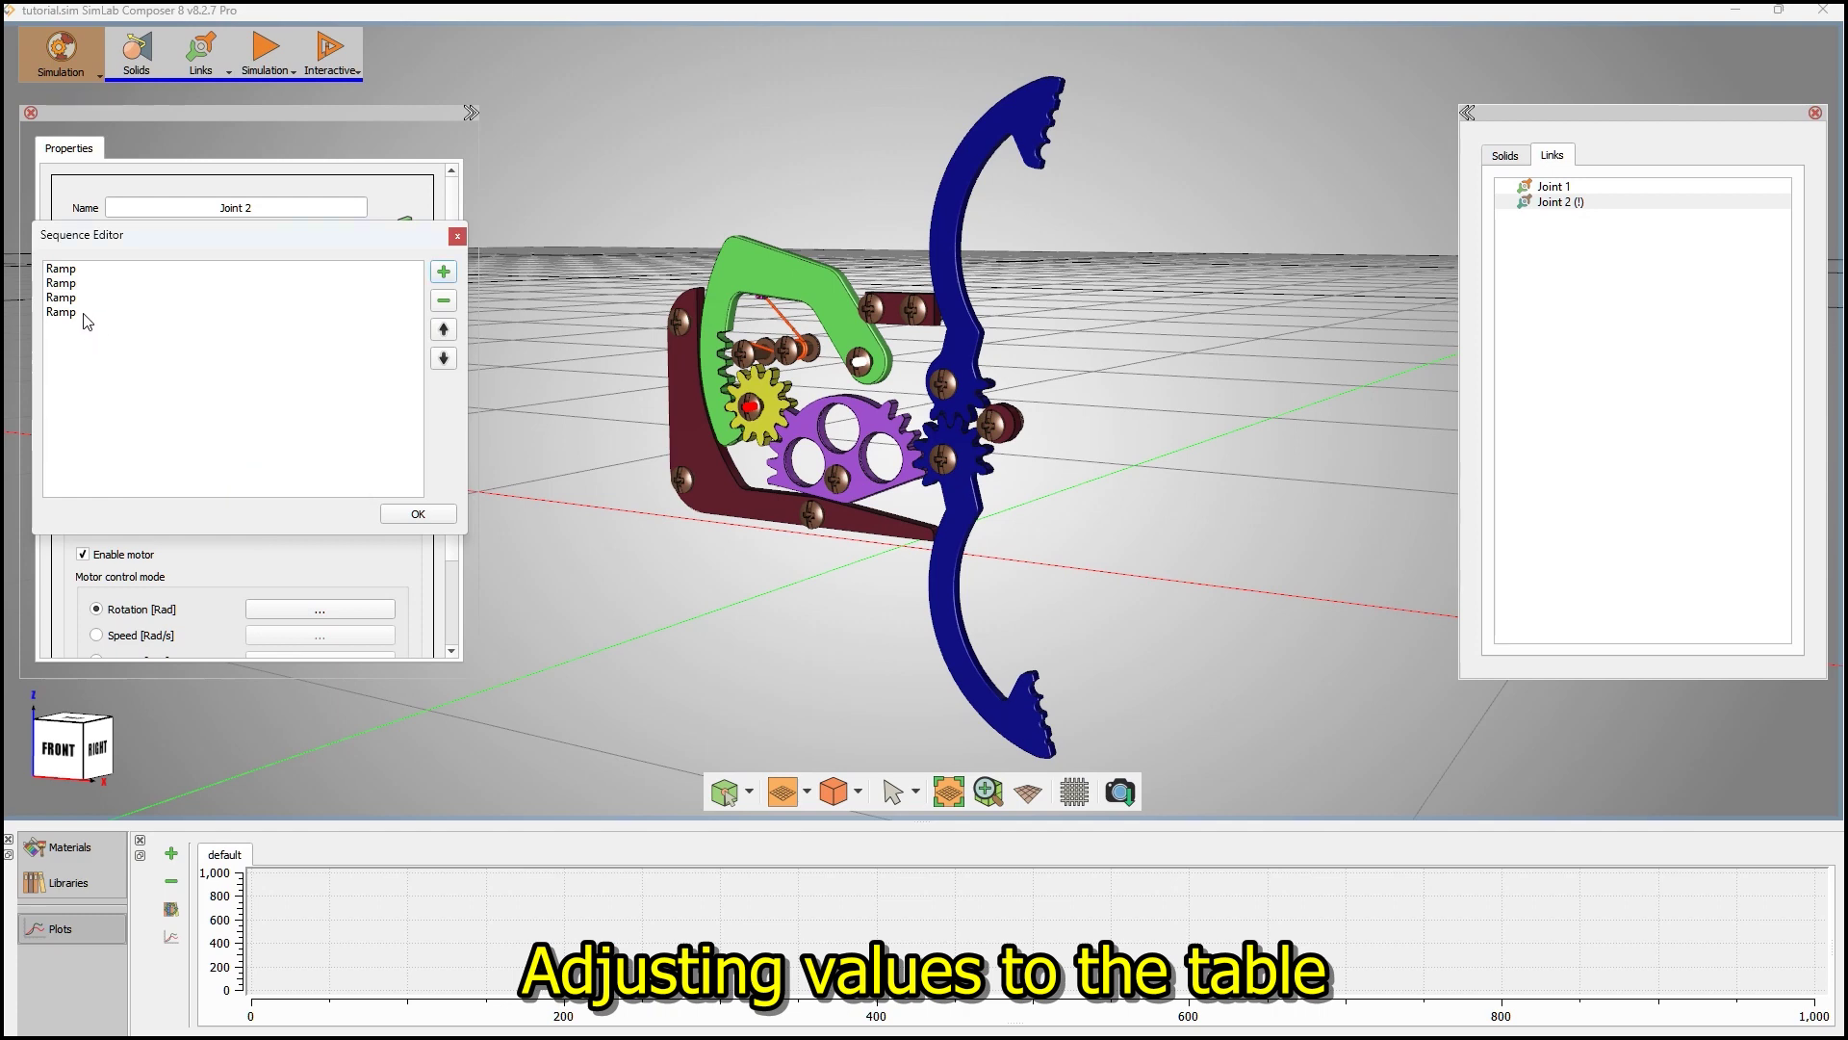
- Set the initial value of the sequence's third Ramp segment to 1.308997
double_click(80, 300)
left_click(243, 324)
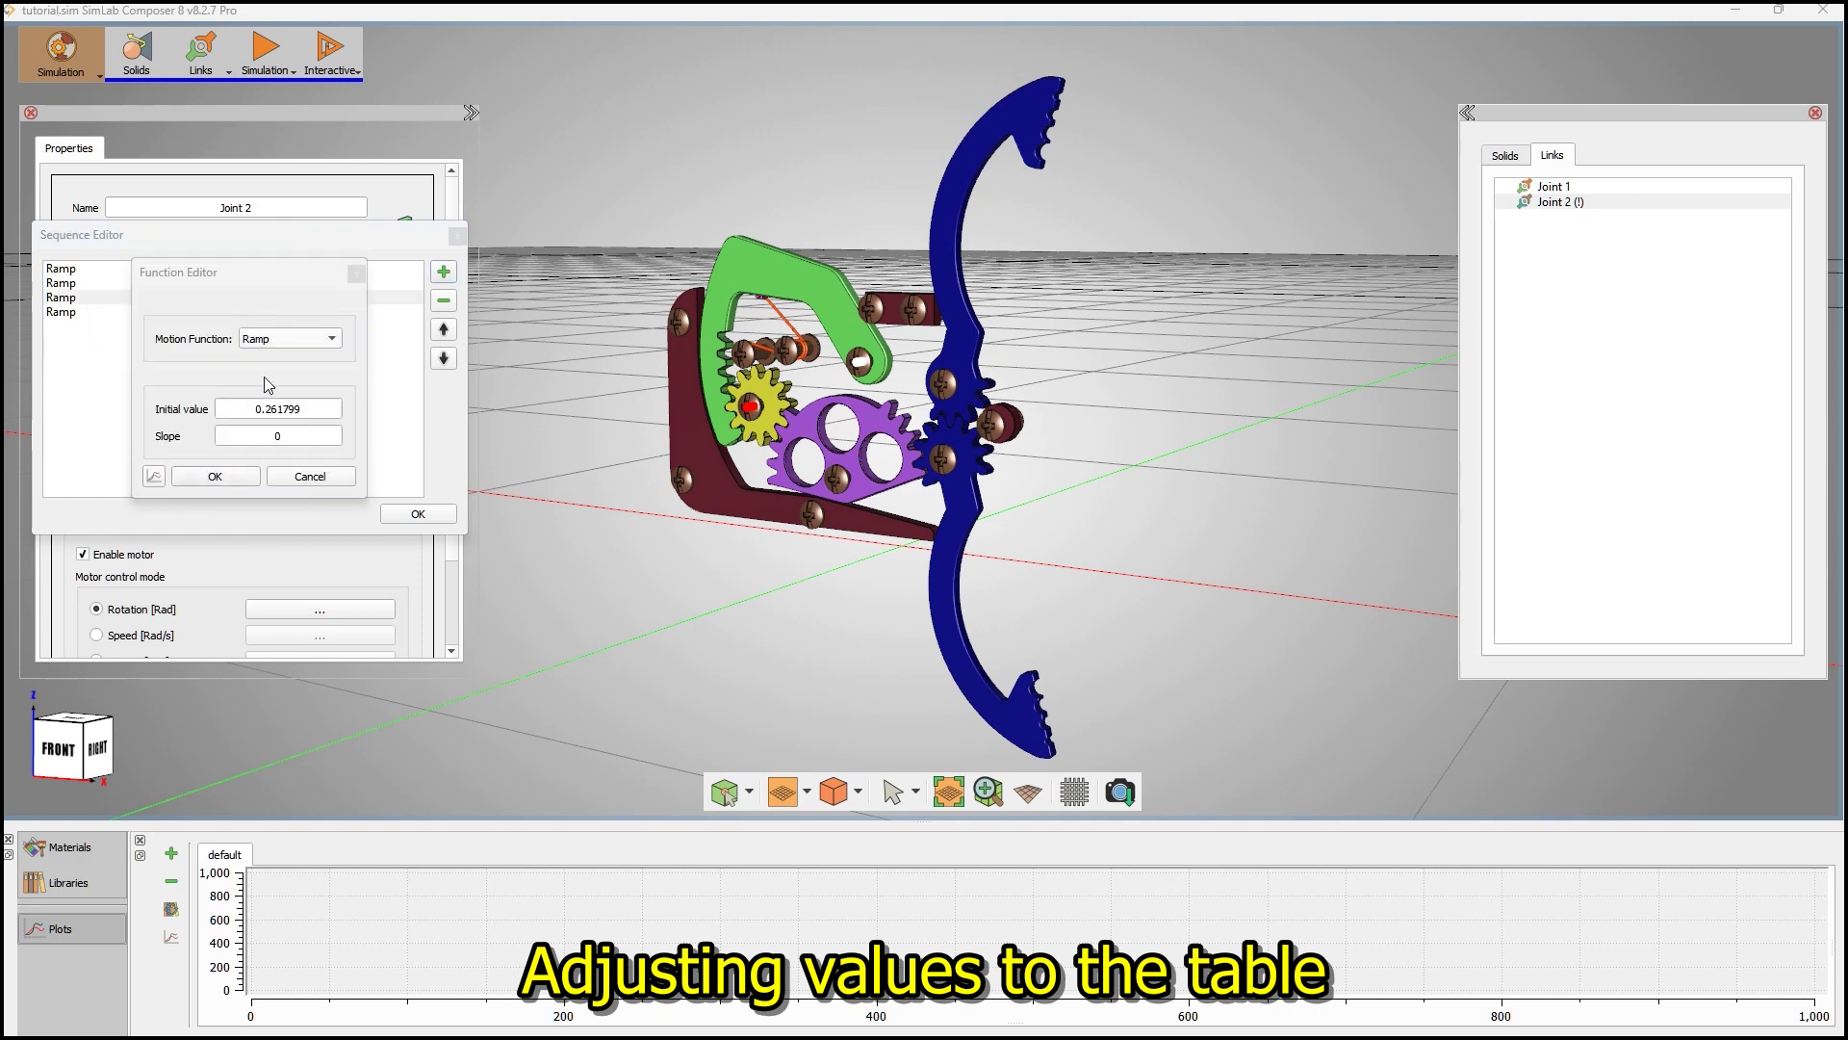
left_click_drag(306, 415, 167, 411)
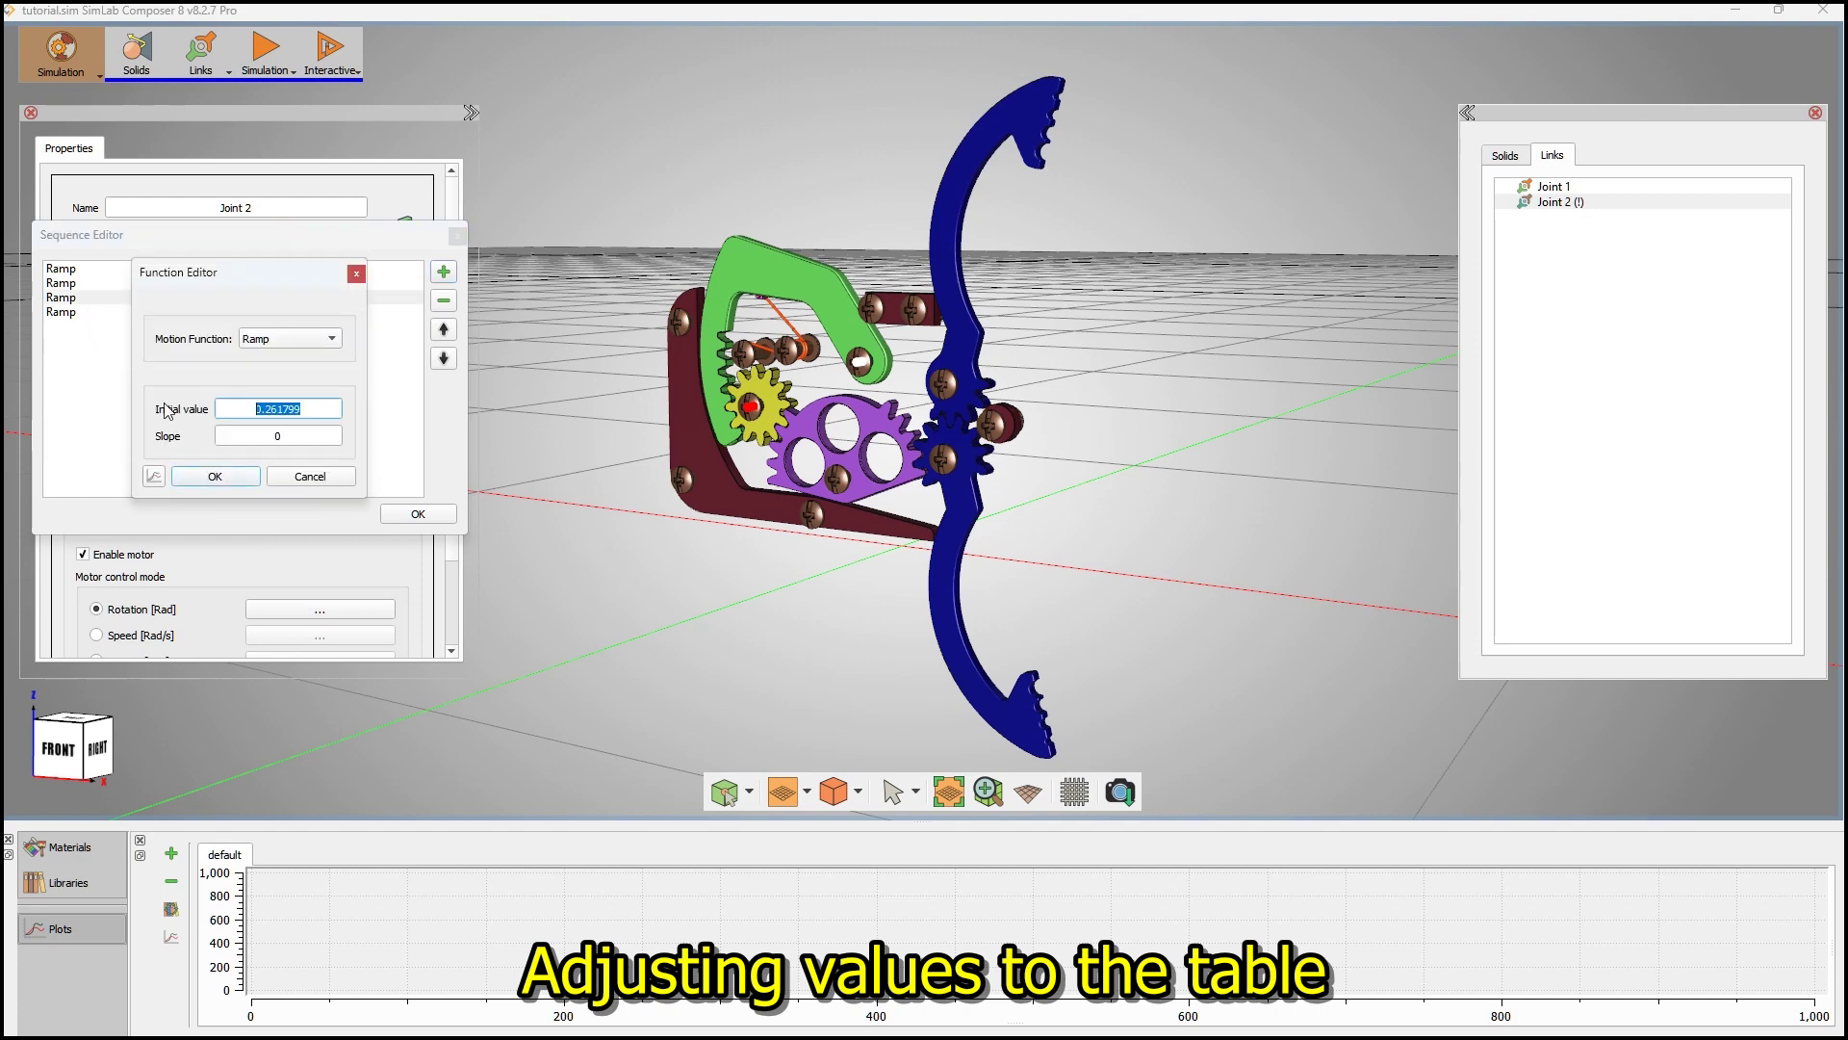
type("1.308997")
left_click(241, 479)
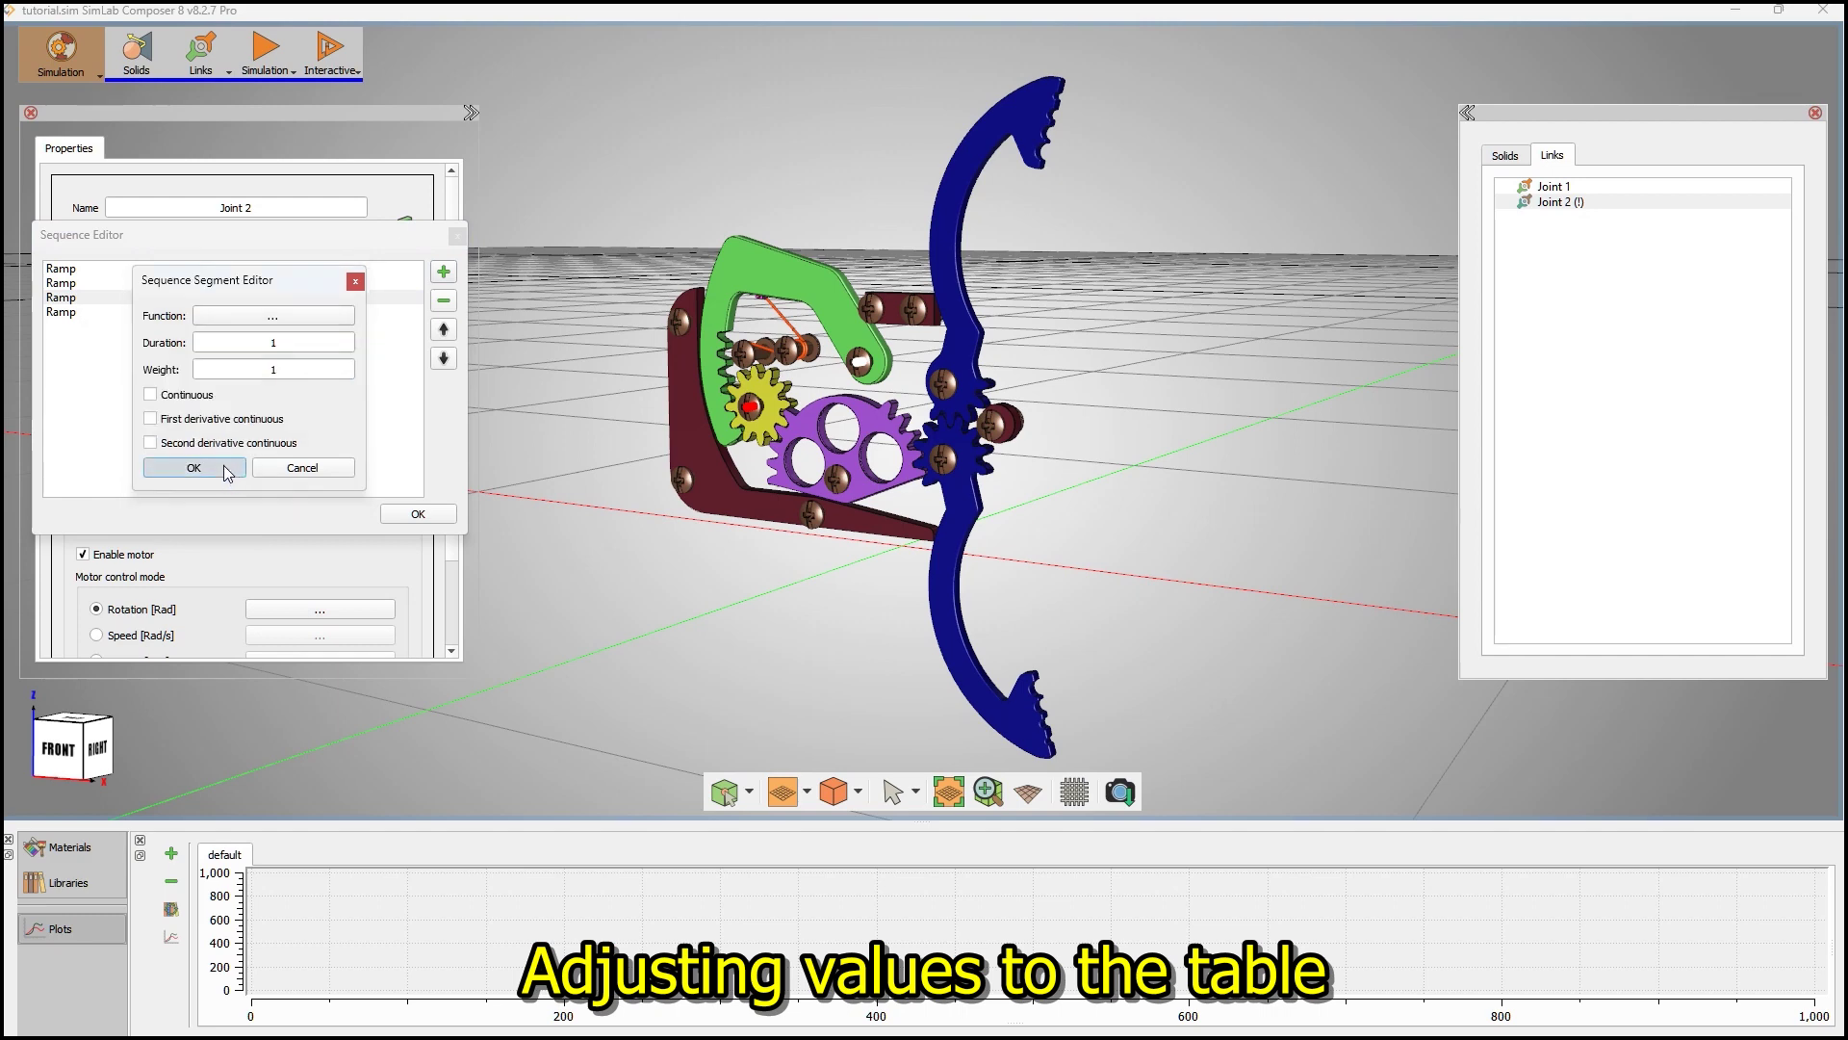
left_click(234, 478)
- Set the fourth Ramp segment's initial value to 1.308997 and slope to -0.261799, and accept the motor's sequence
left_click(89, 317)
double_click(89, 324)
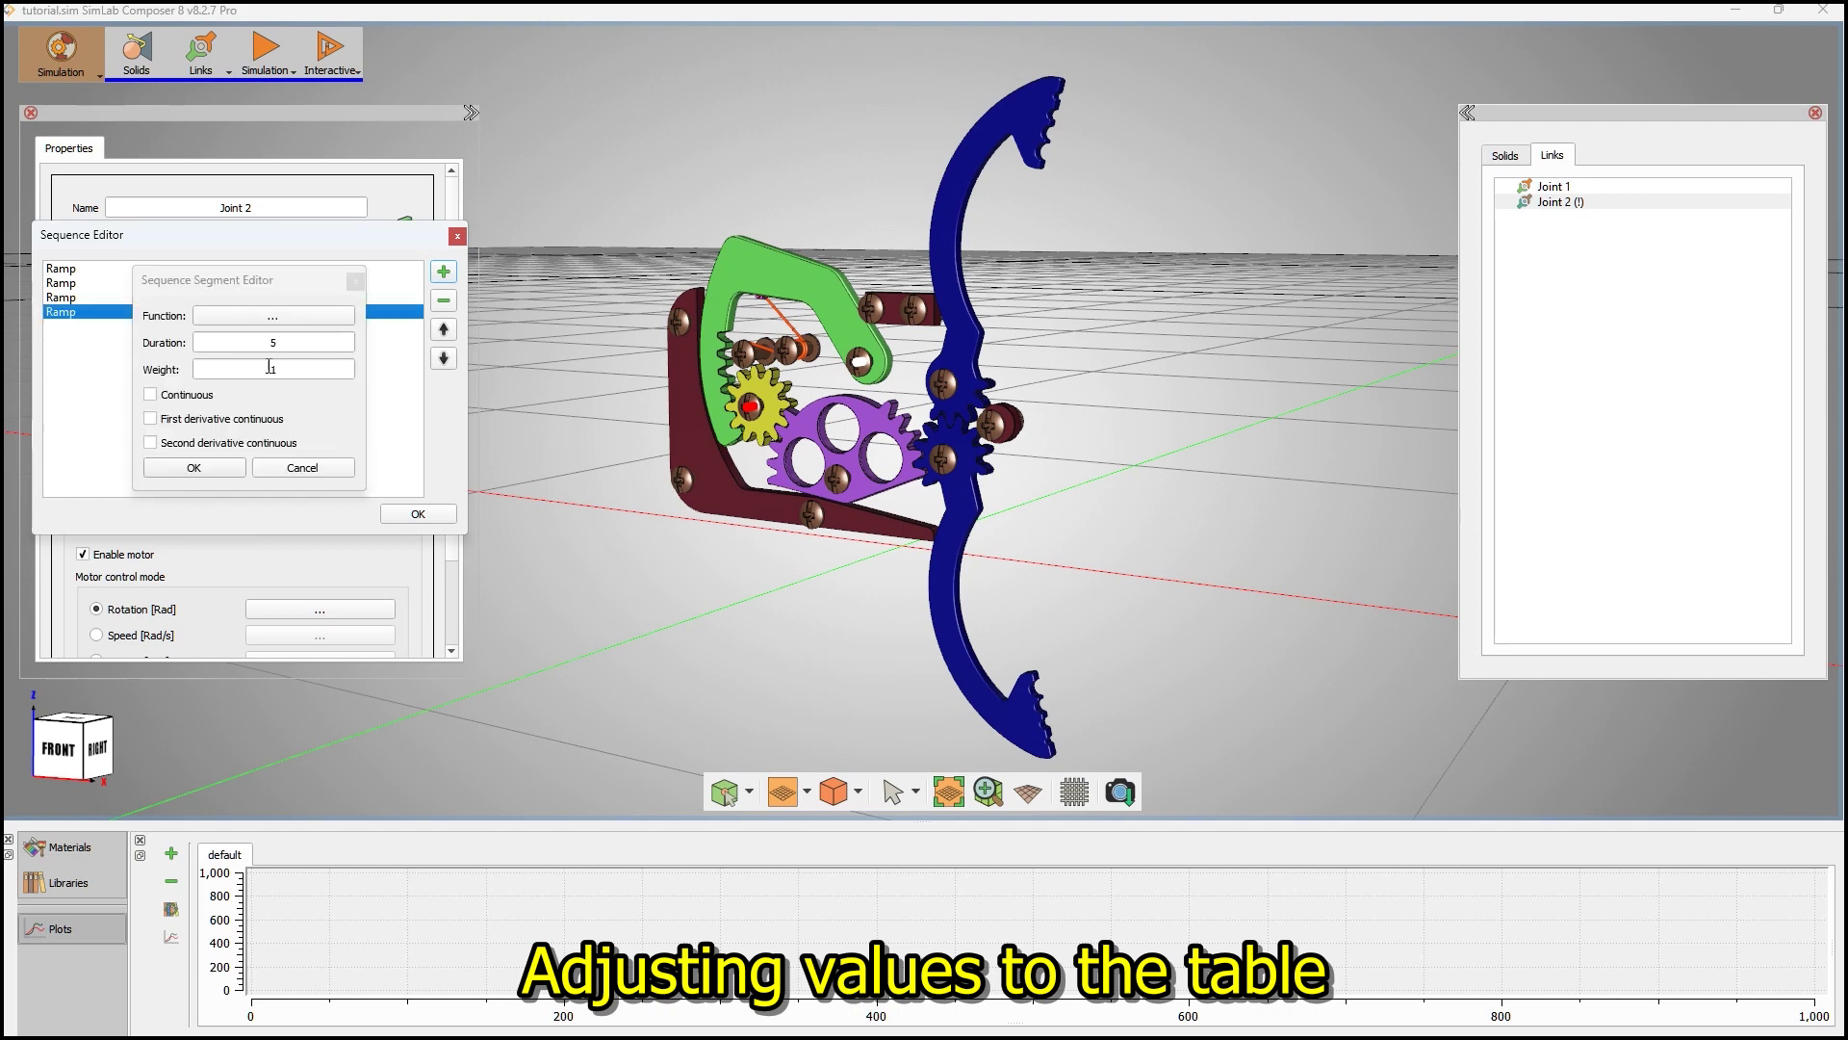
left_click(273, 318)
type("1.308997")
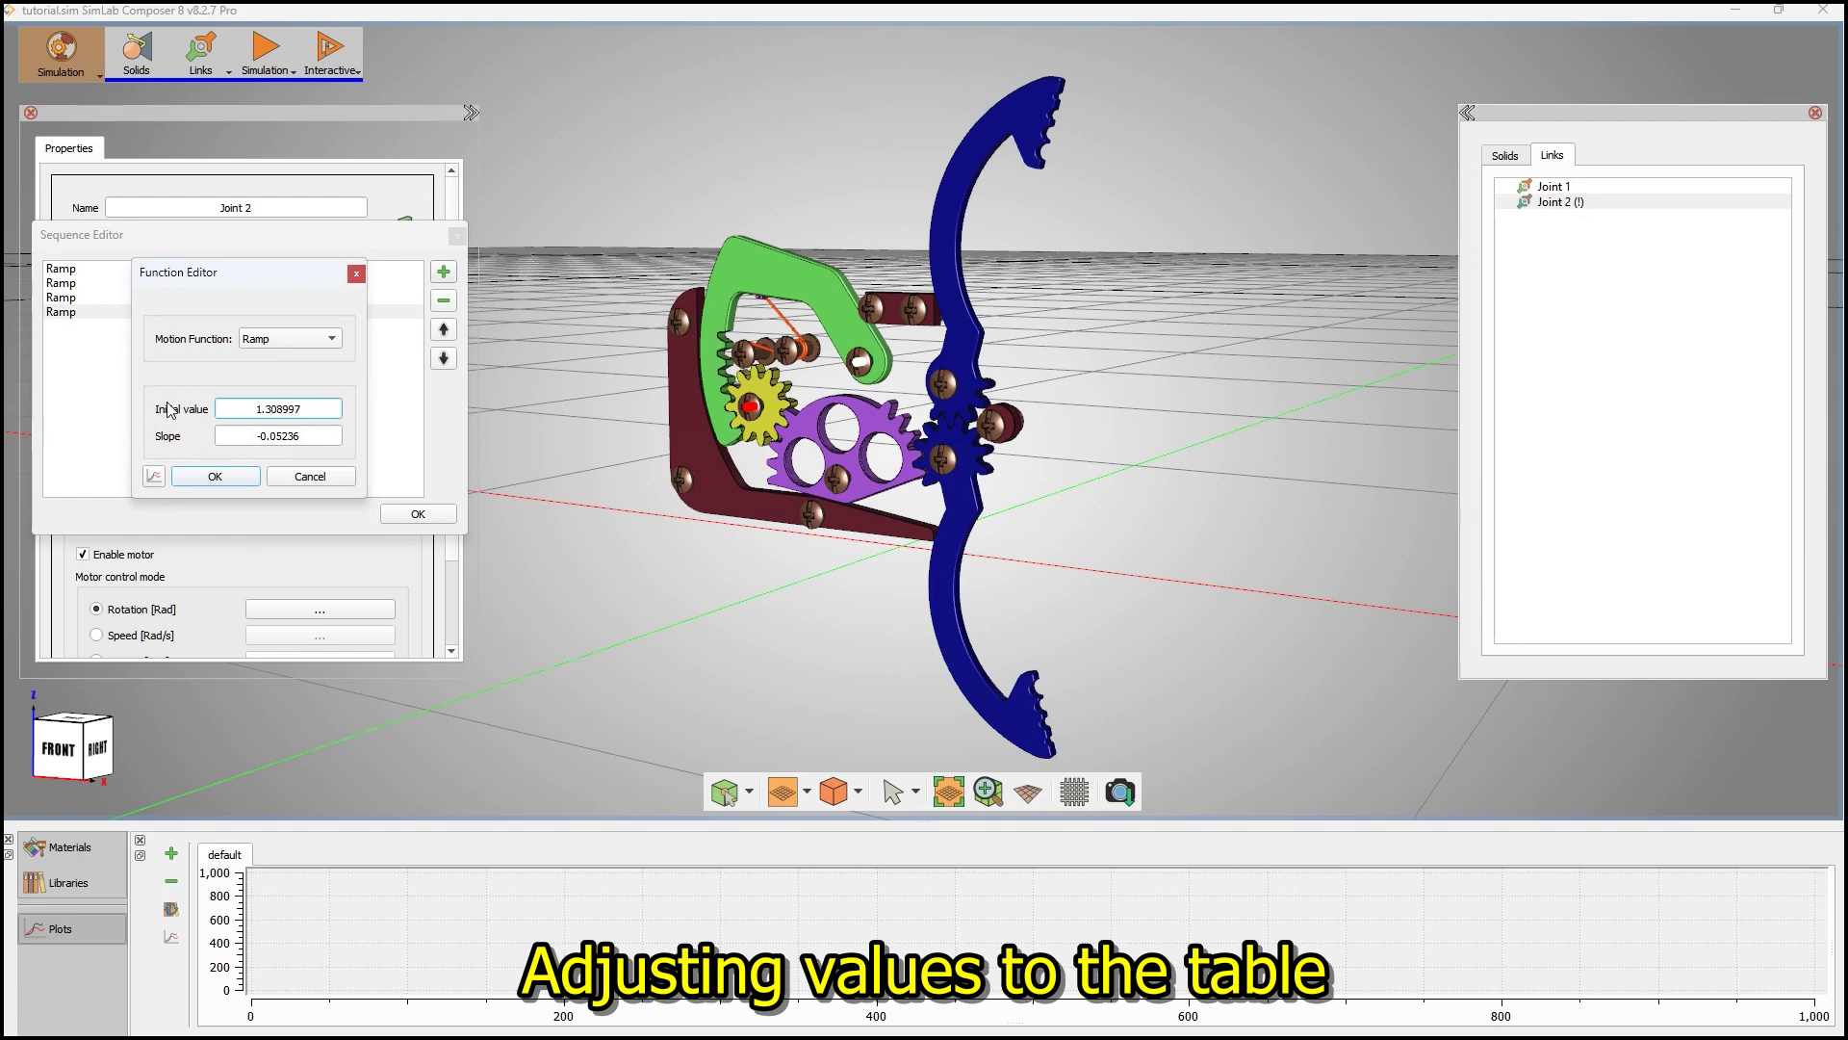
left_click_drag(276, 436, 346, 442)
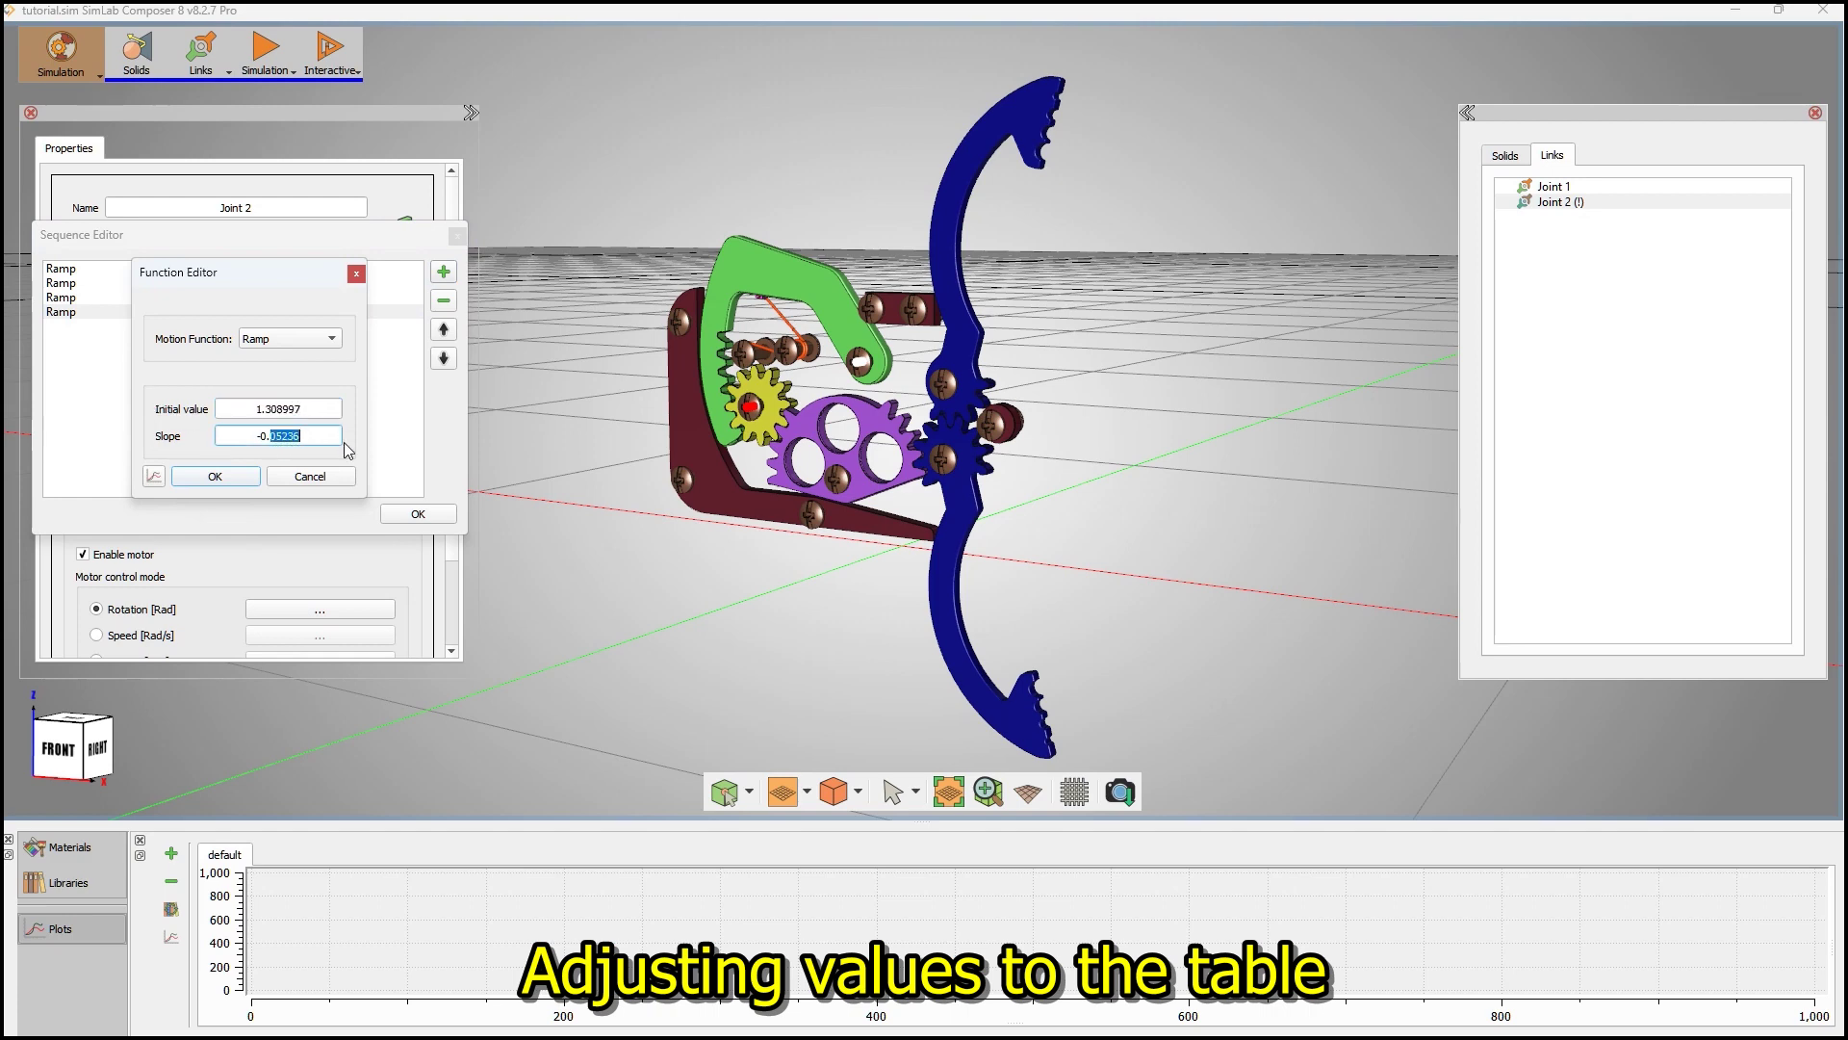
type("261799")
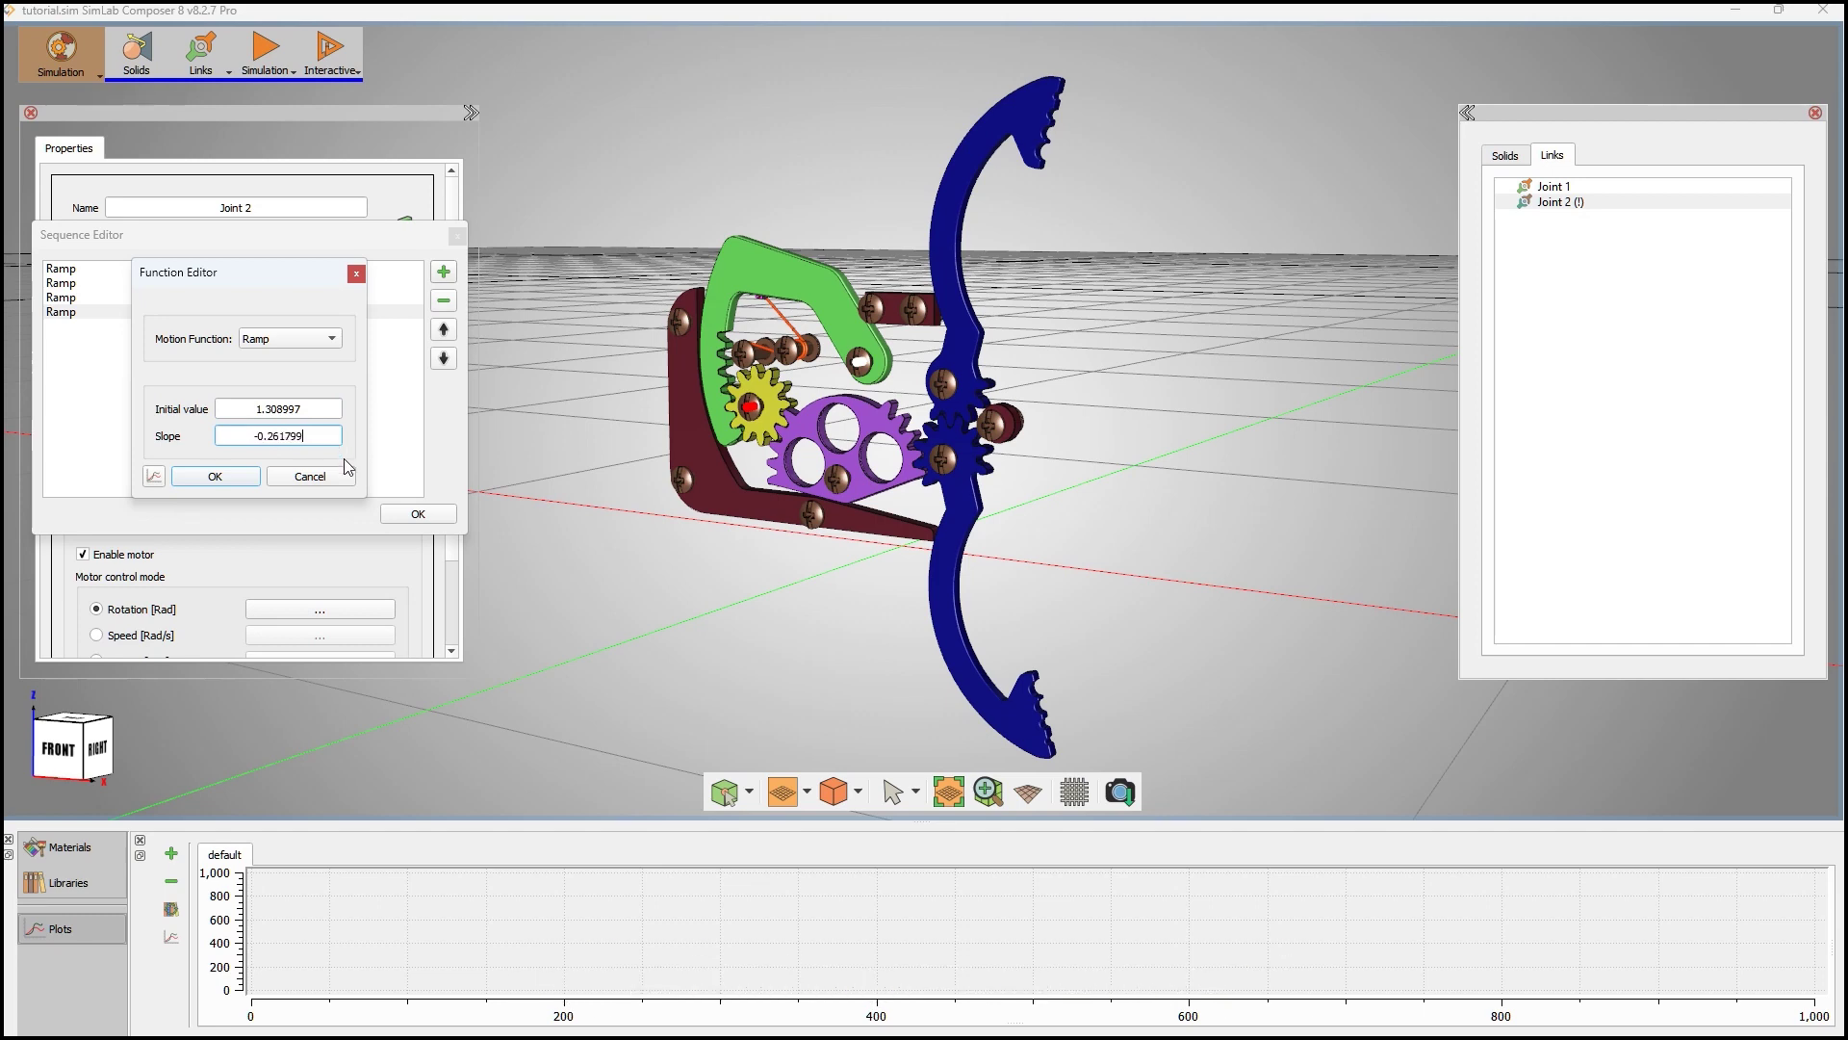
left_click(251, 478)
left_click(233, 475)
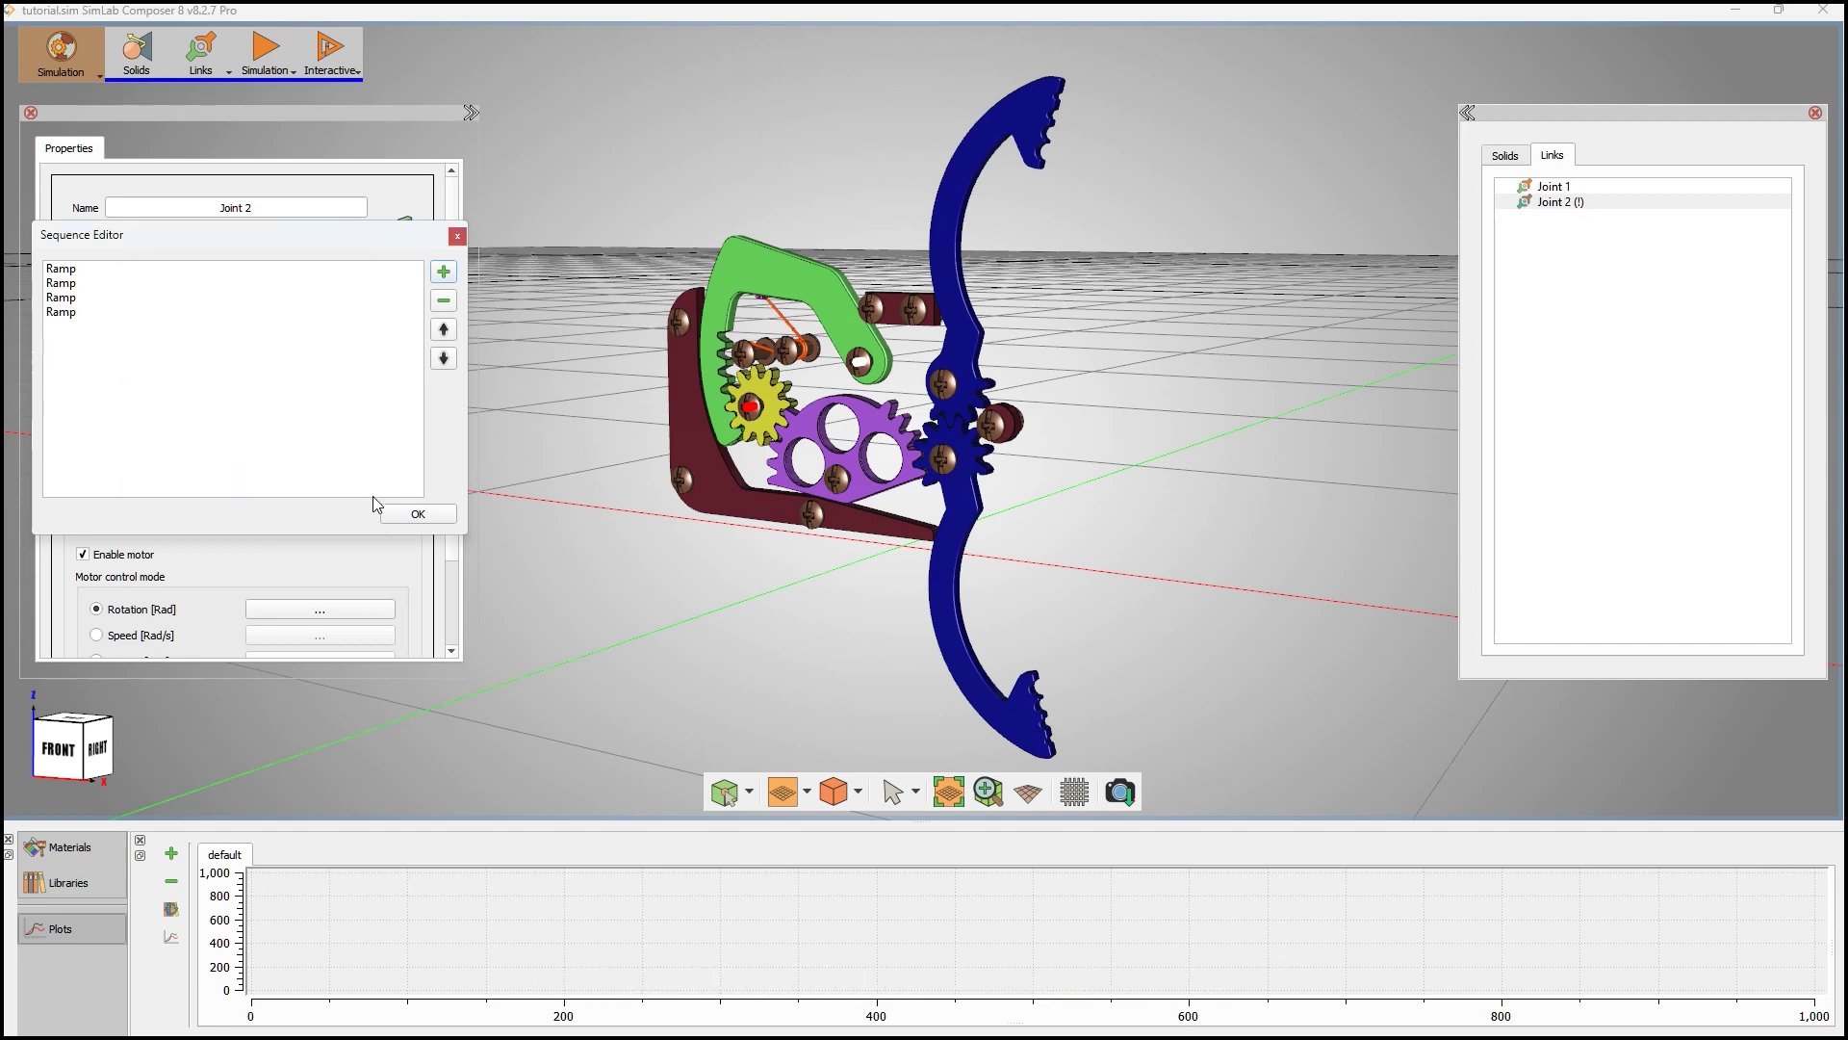
left_click(406, 515)
left_click(220, 470)
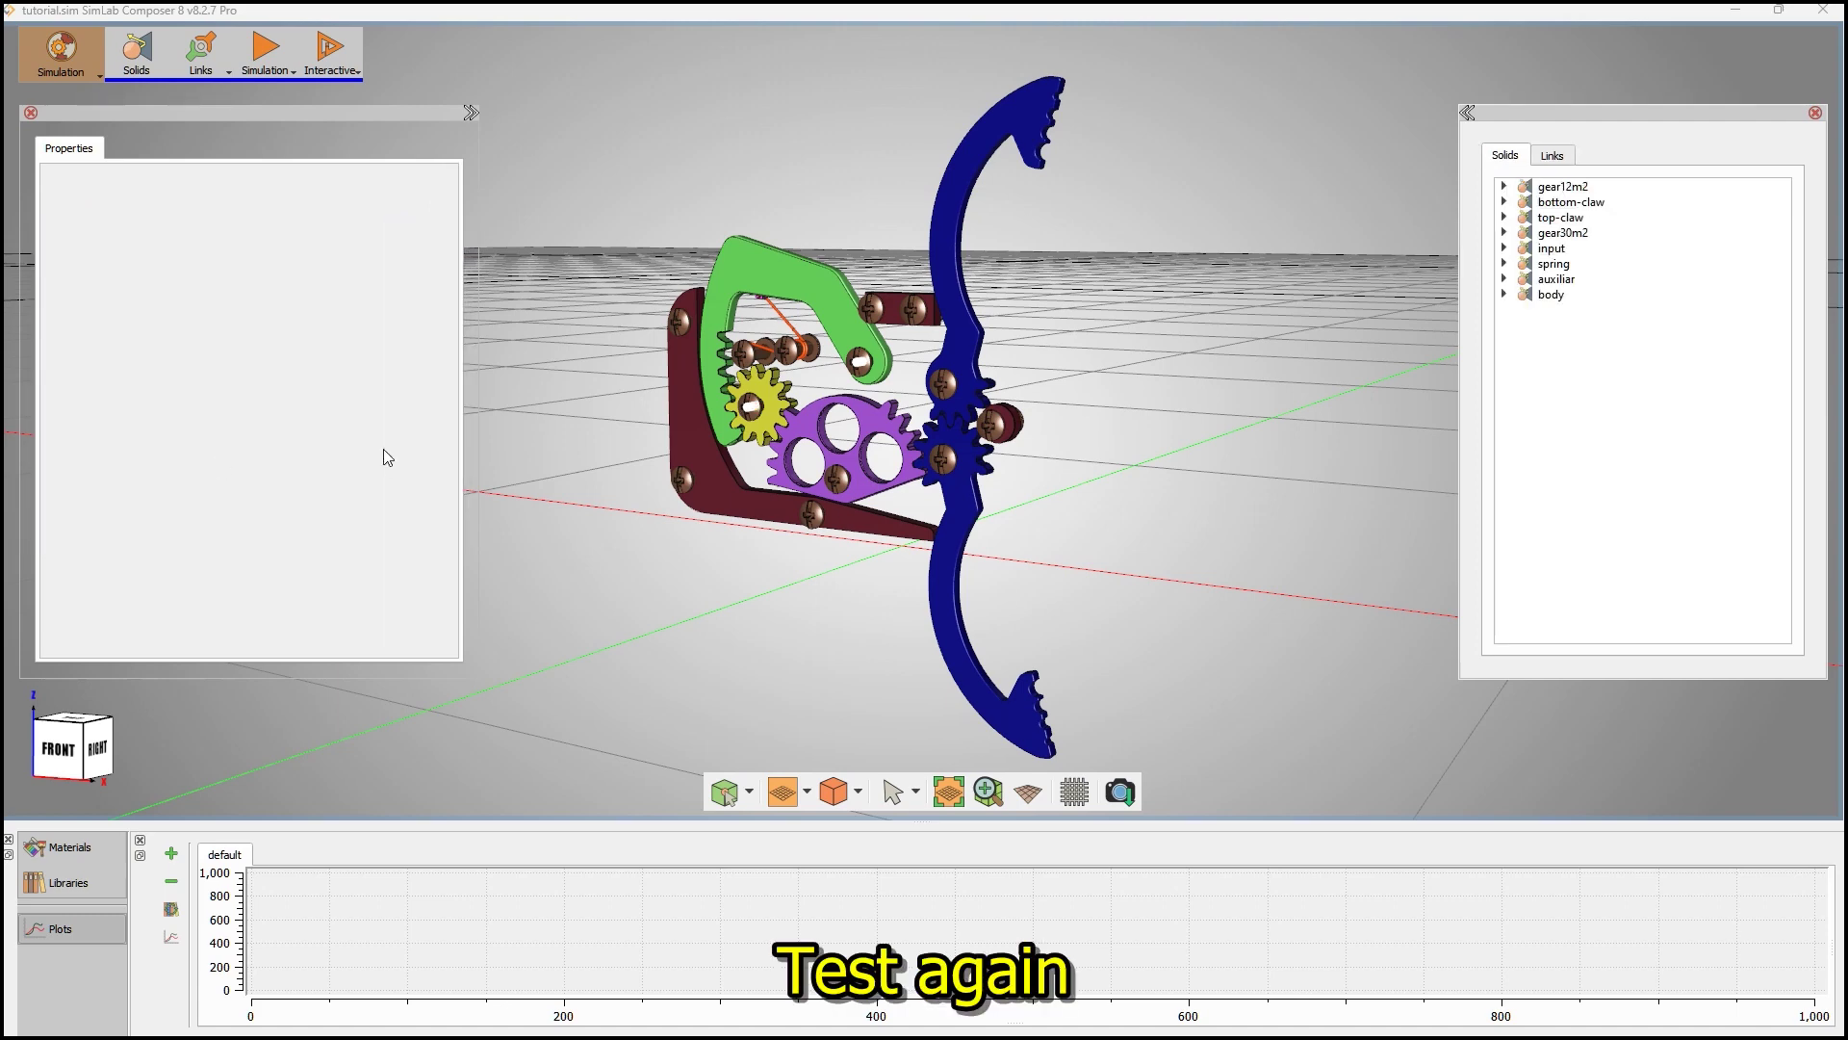
- Run the simulation briefly to test the gear12m2 joint's motion, and stop it
left_click(292, 70)
left_click(276, 105)
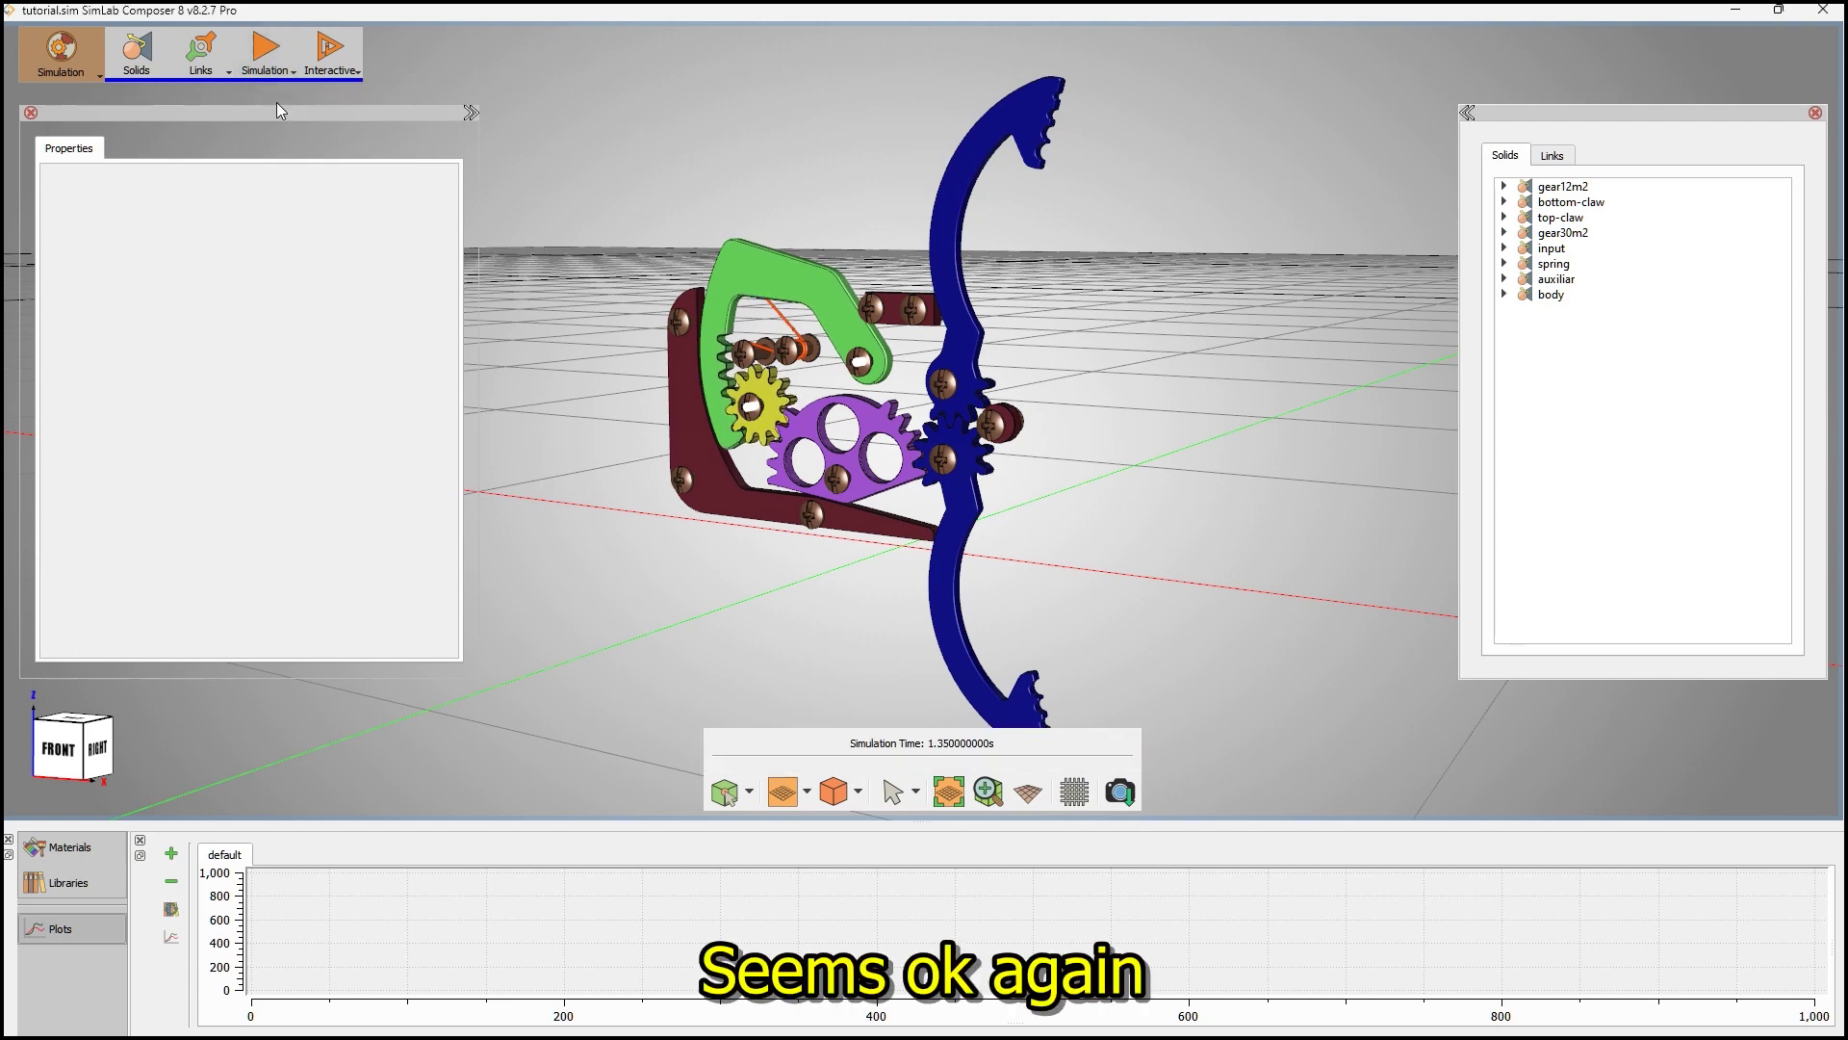
left_click(263, 65)
left_click(266, 110)
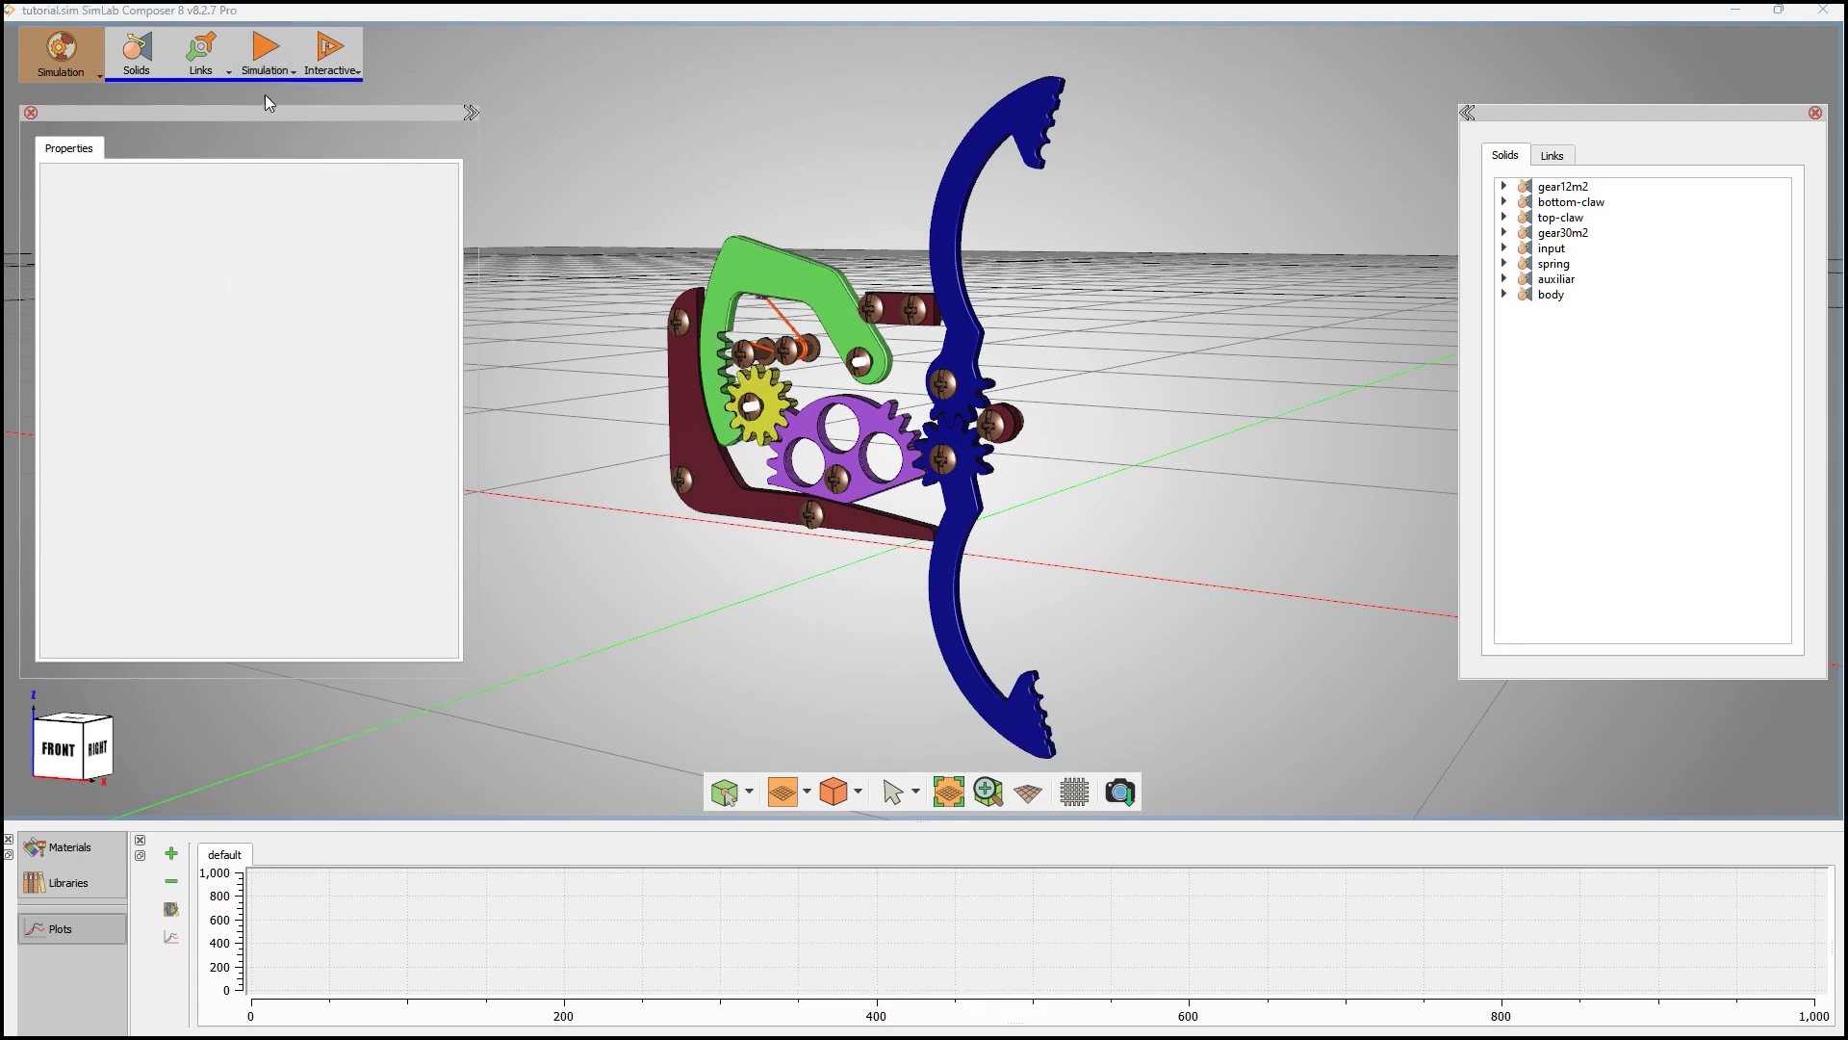
- Add a revolute joint between the top-claw solid and the ground, located at the top claw's pivot hole
left_click(204, 71)
left_click(214, 133)
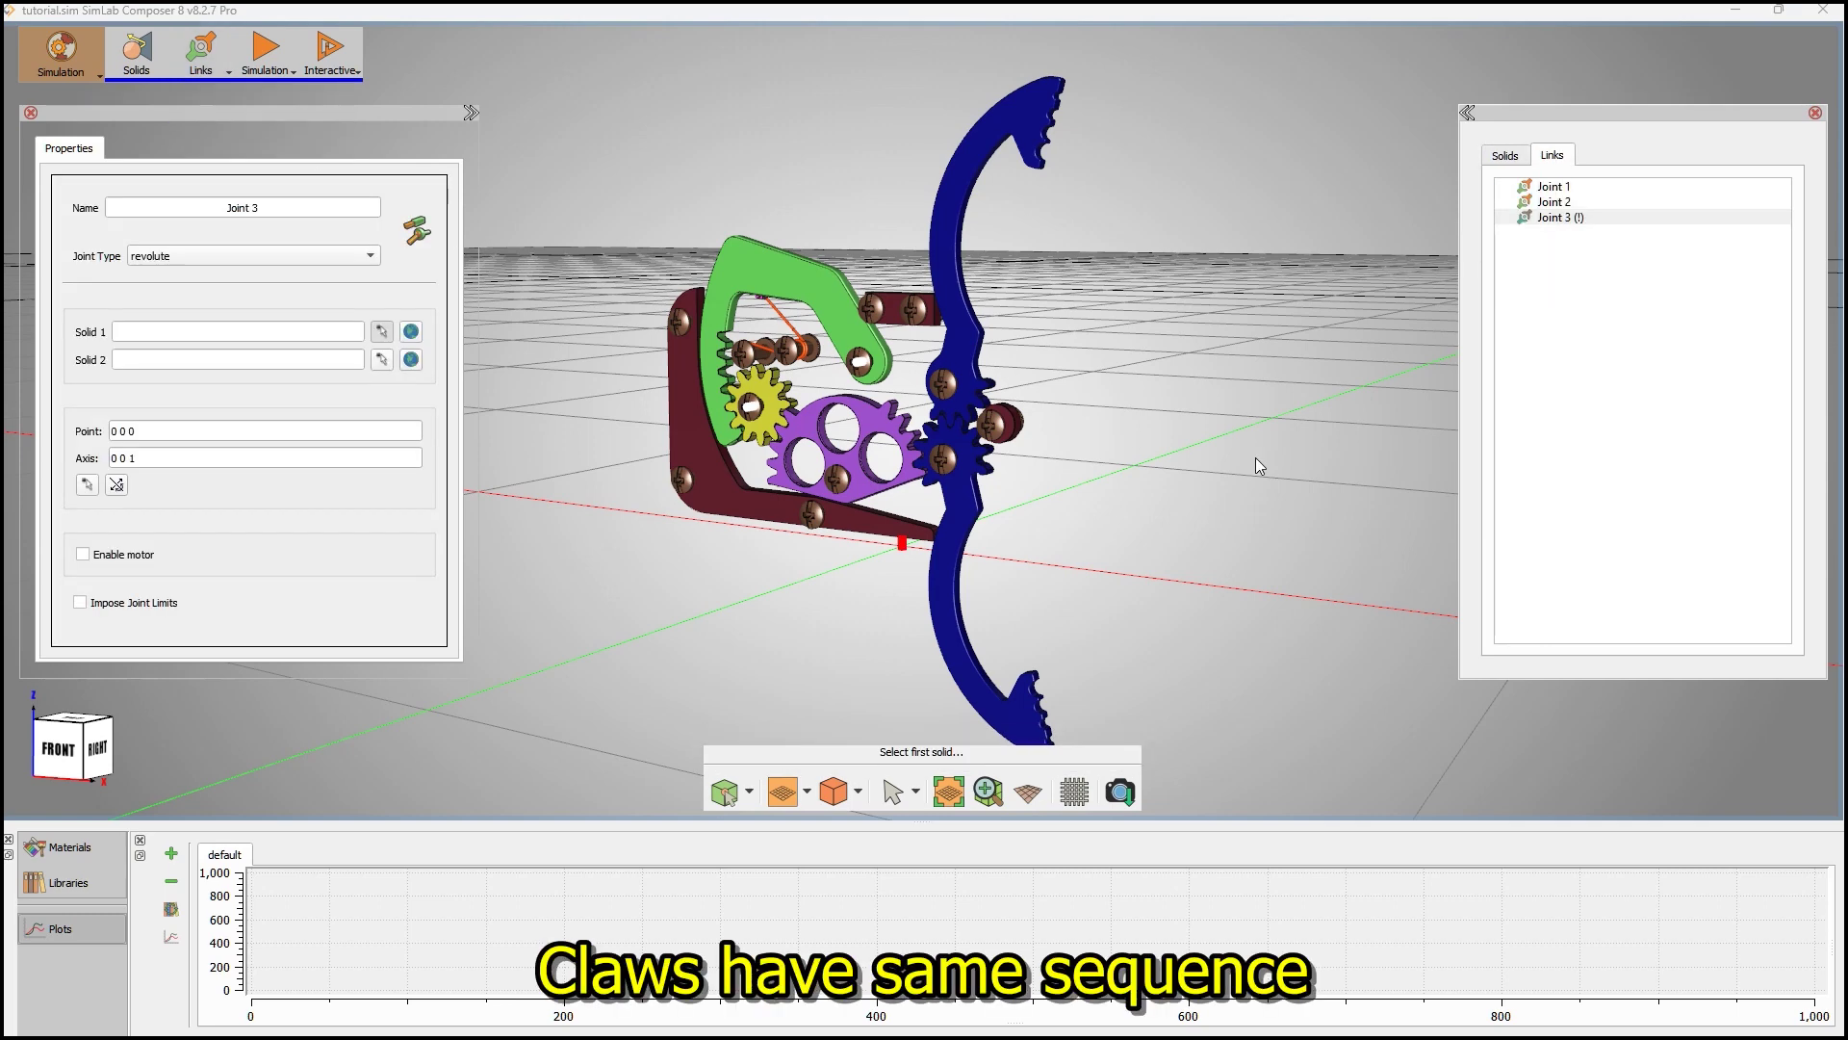
left_click(953, 342)
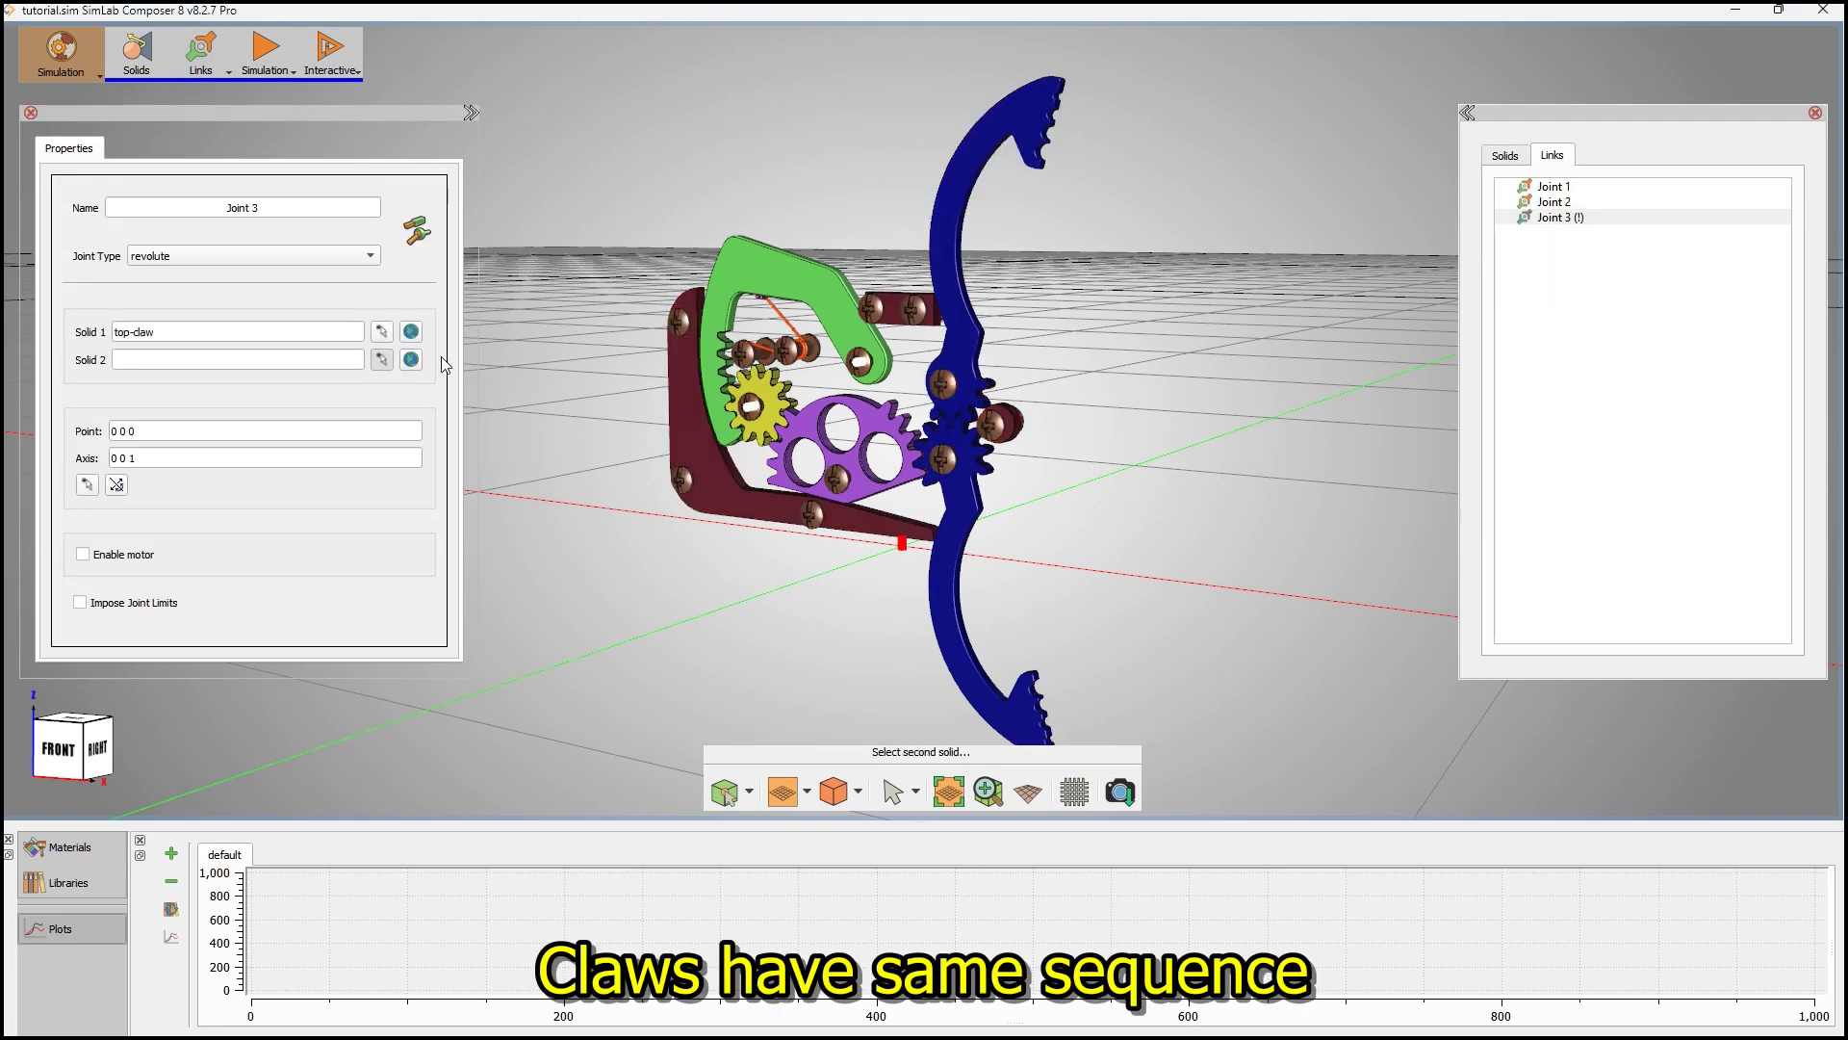
left_click(411, 359)
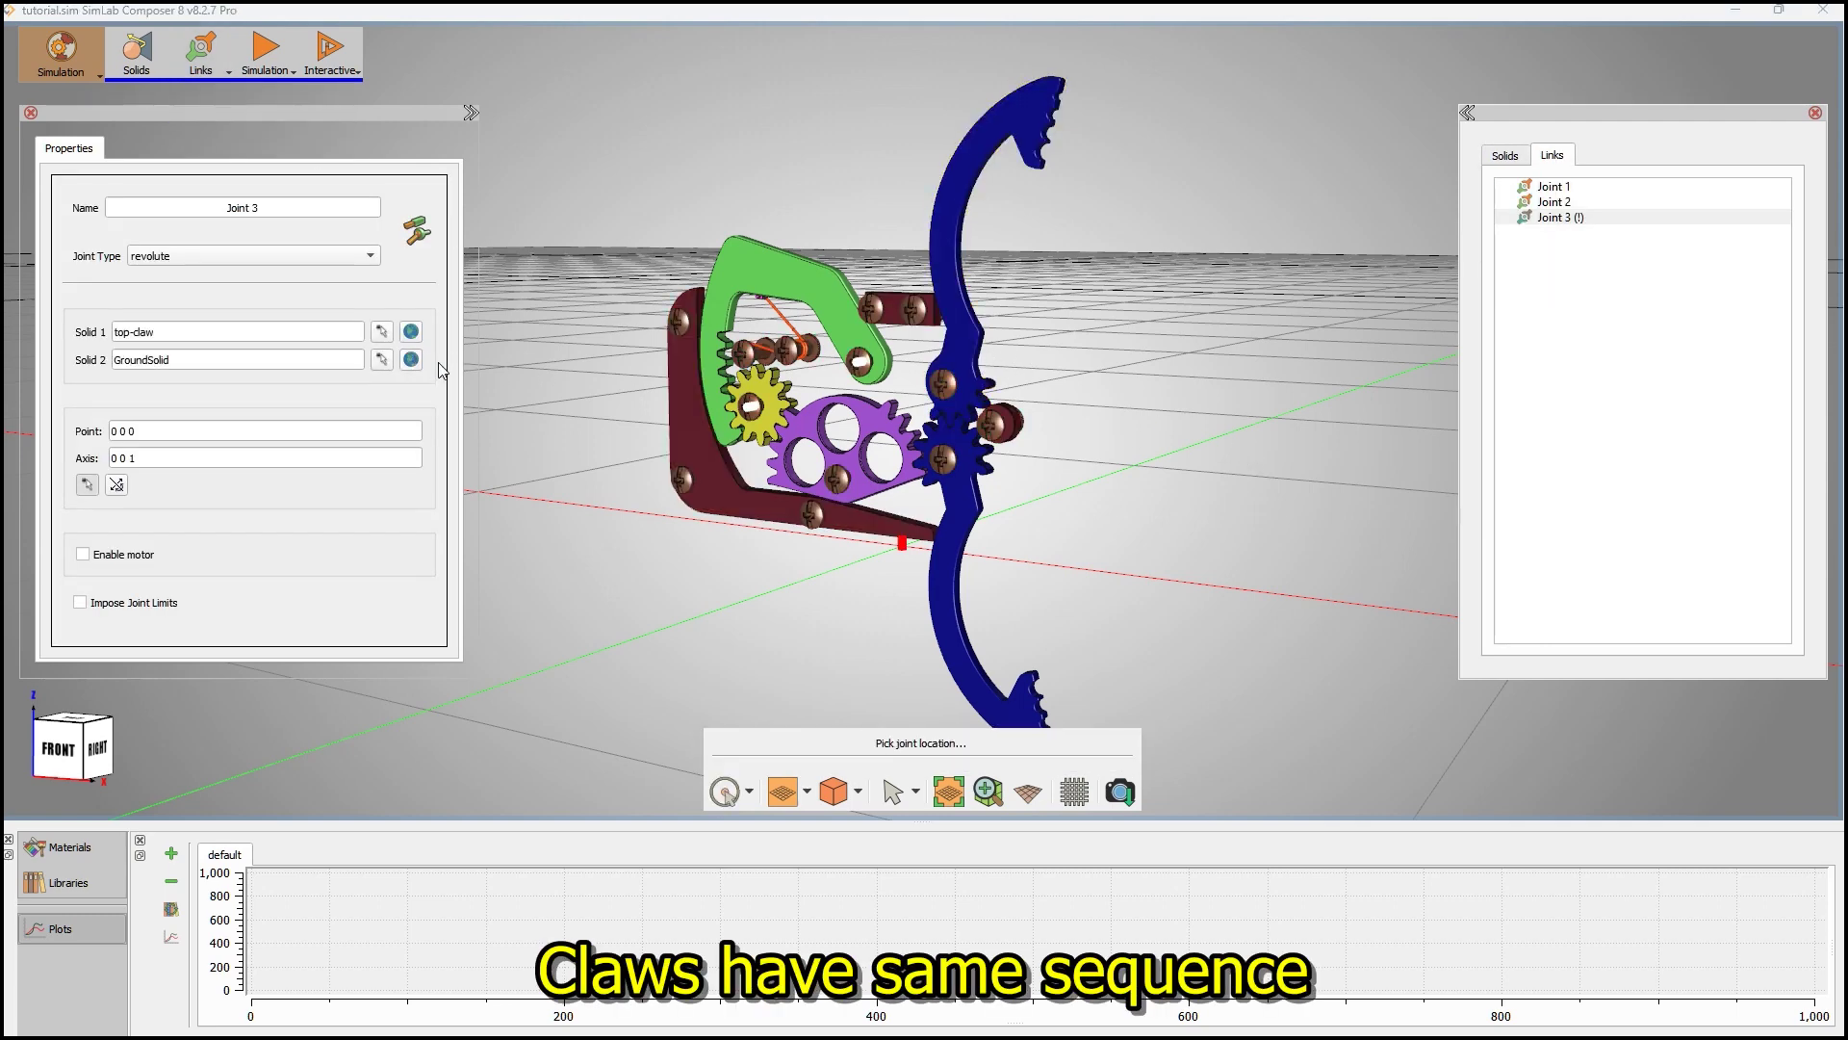
left_click(949, 393)
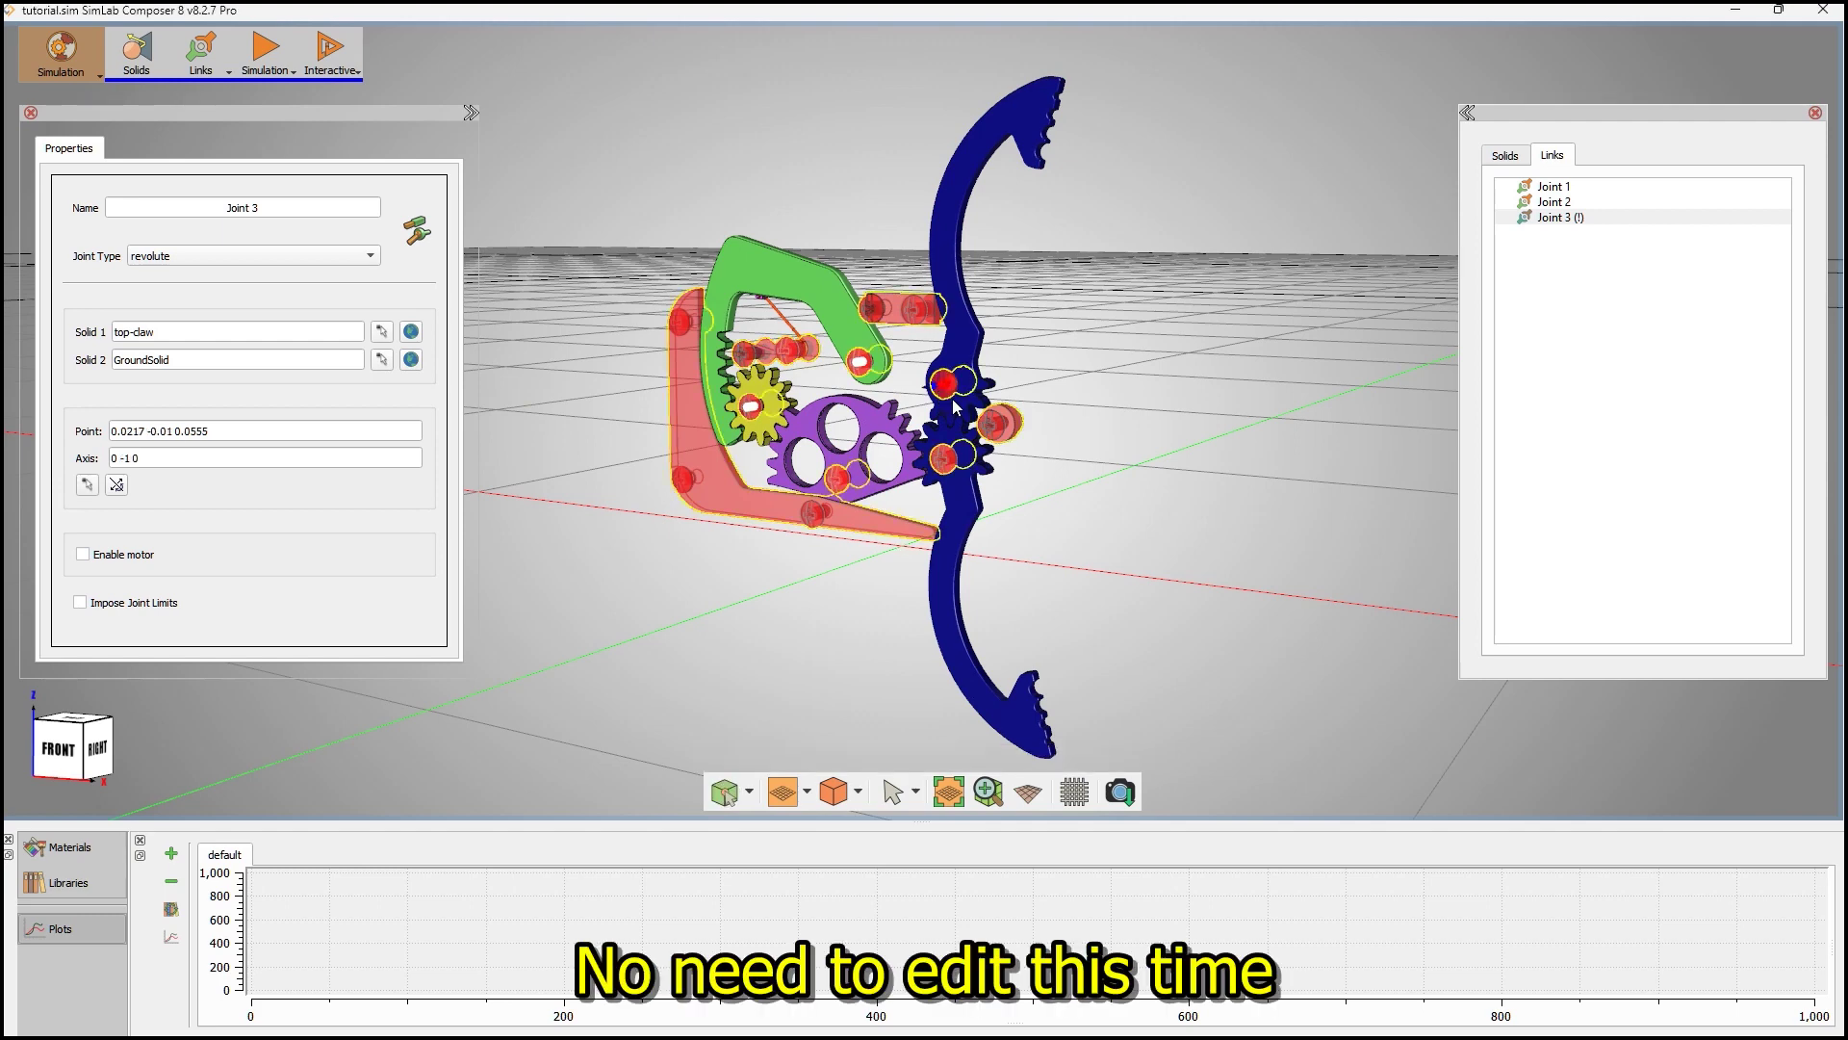
- Enable the top-claw joint's motor with rotation control and accept the Sequence motion function with its existing segments
left_click(123, 554)
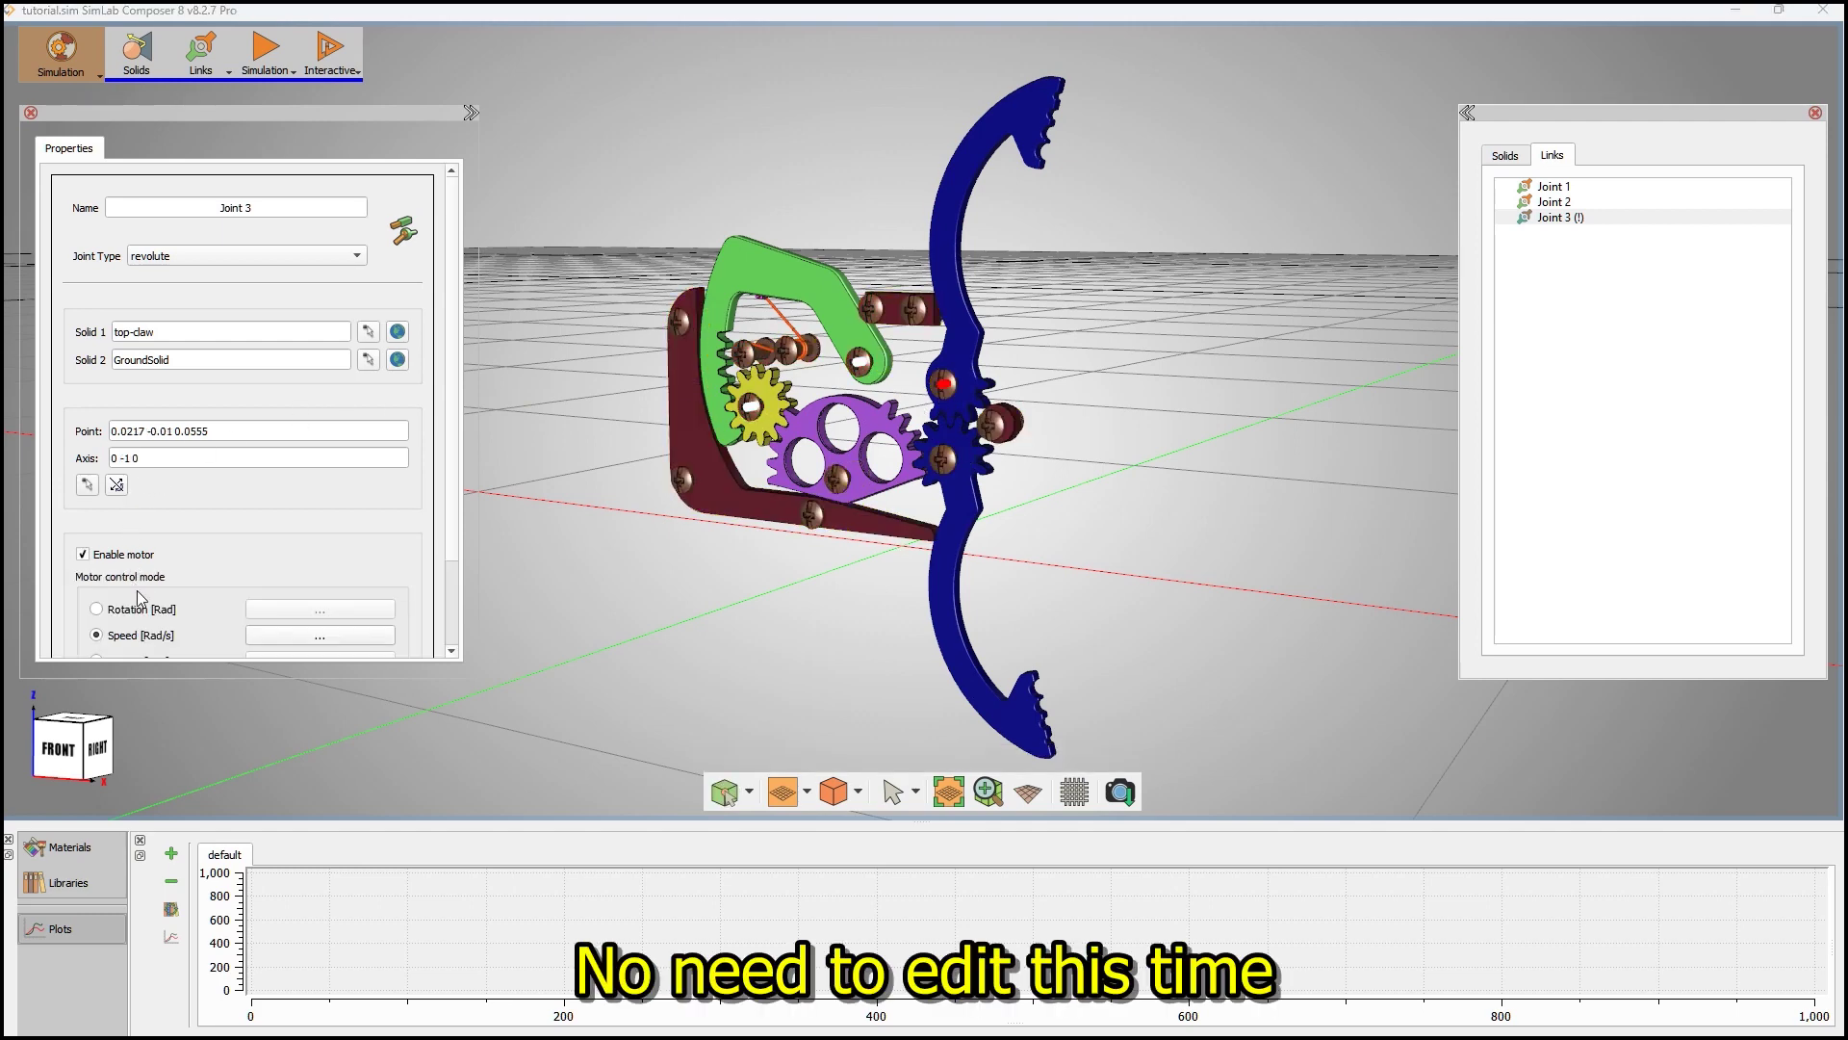
left_click(262, 609)
left_click(294, 353)
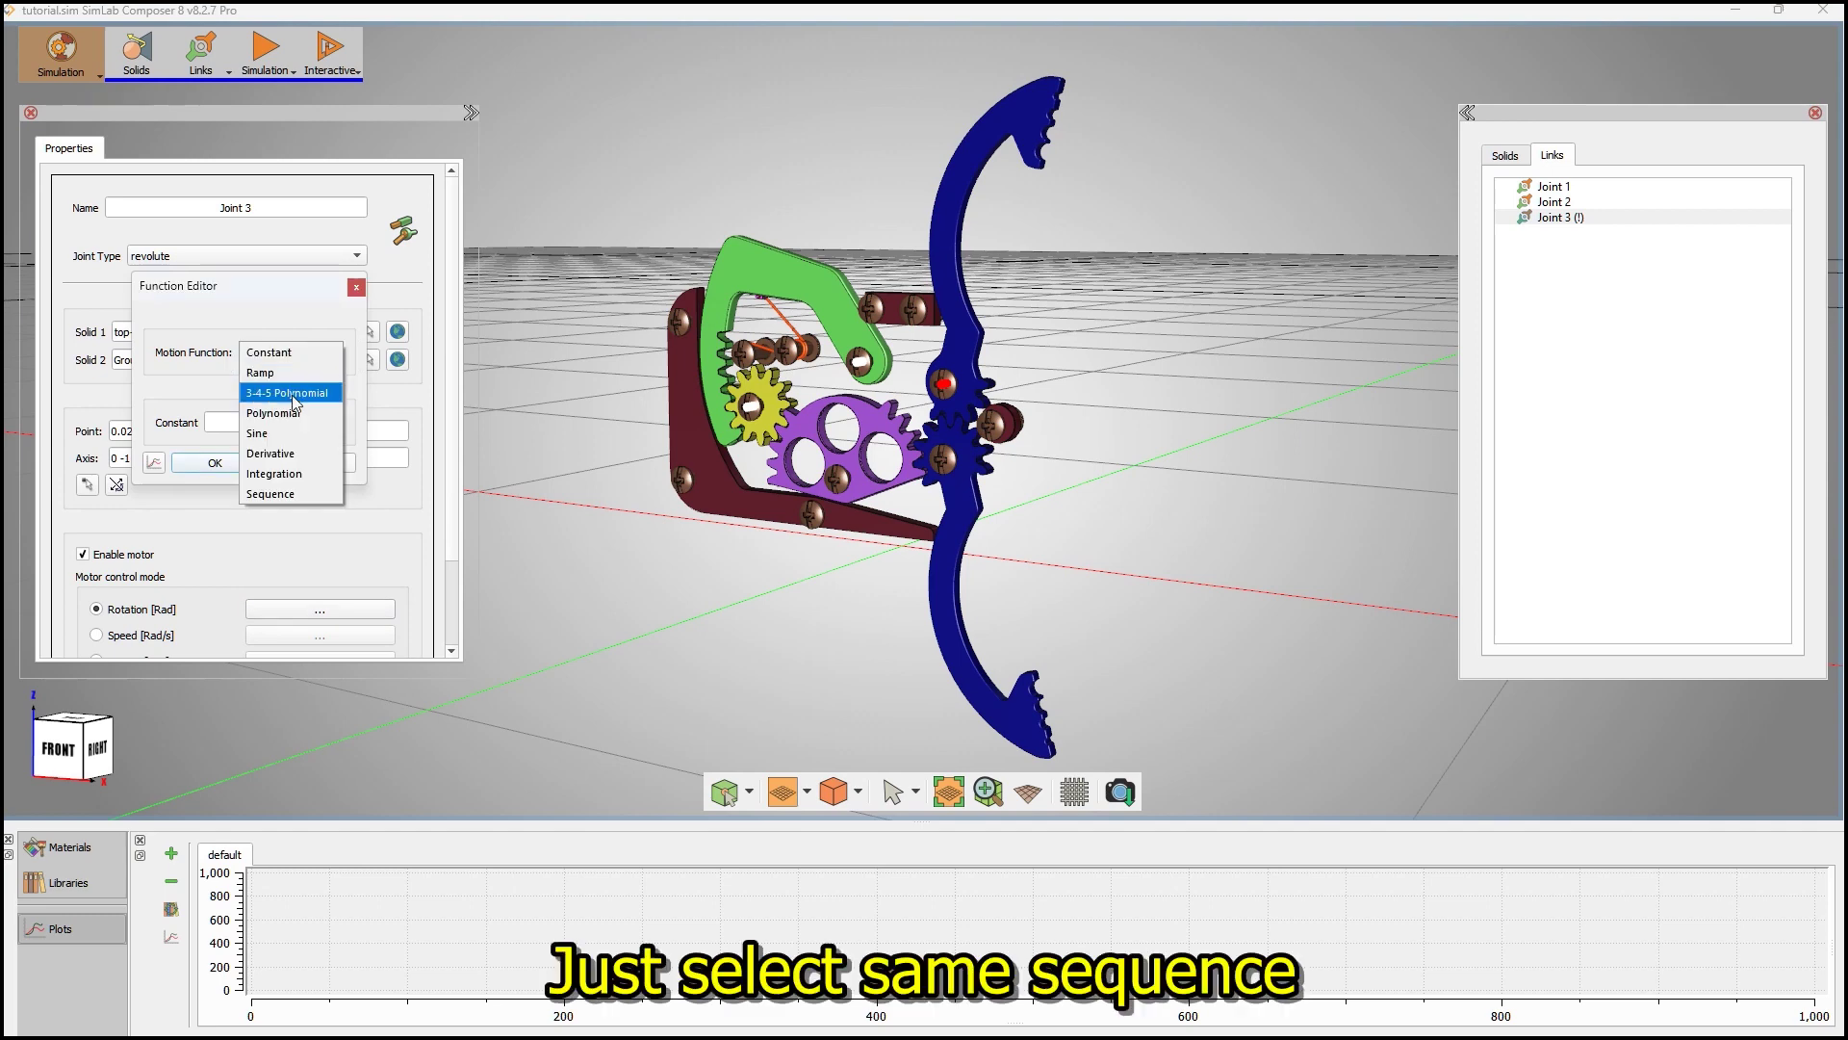
left_click(286, 494)
left_click(249, 462)
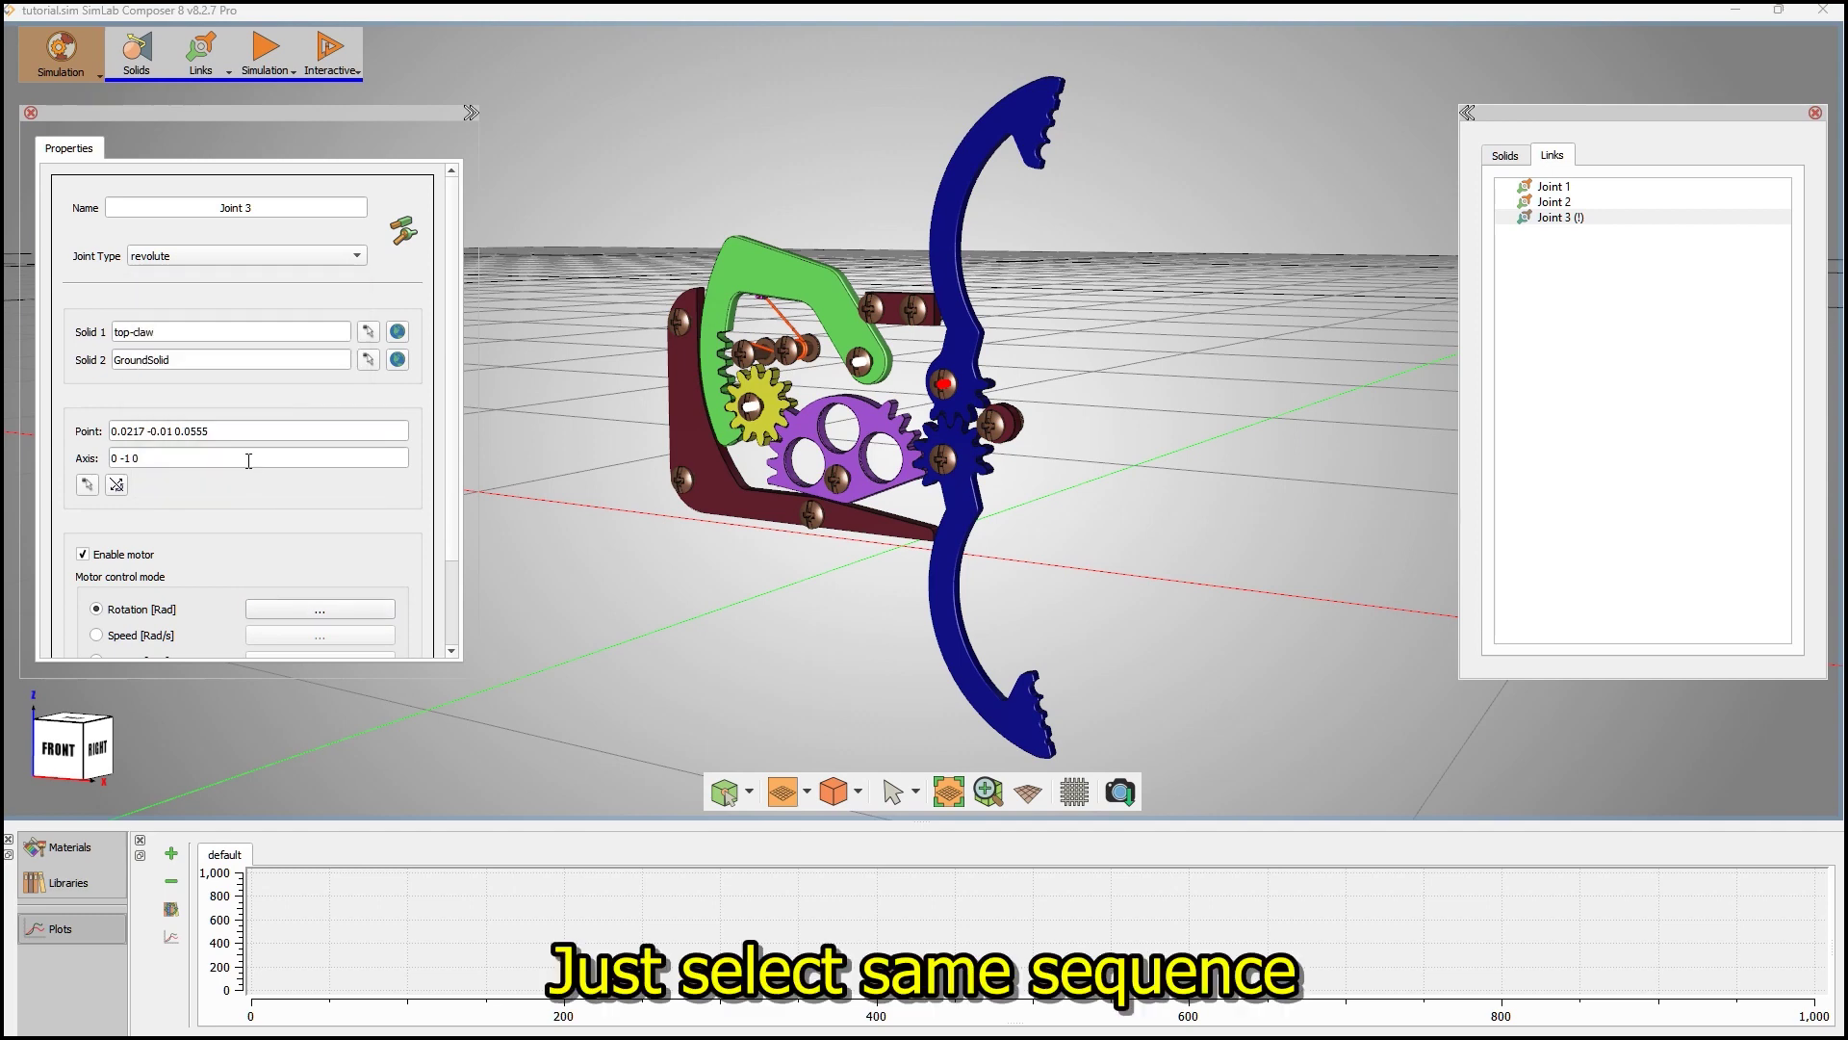
- Add a revolute joint with its motor enabled between the bottom-claw solid and the ground, located at the bottom claw's pivot hole
left_click(202, 73)
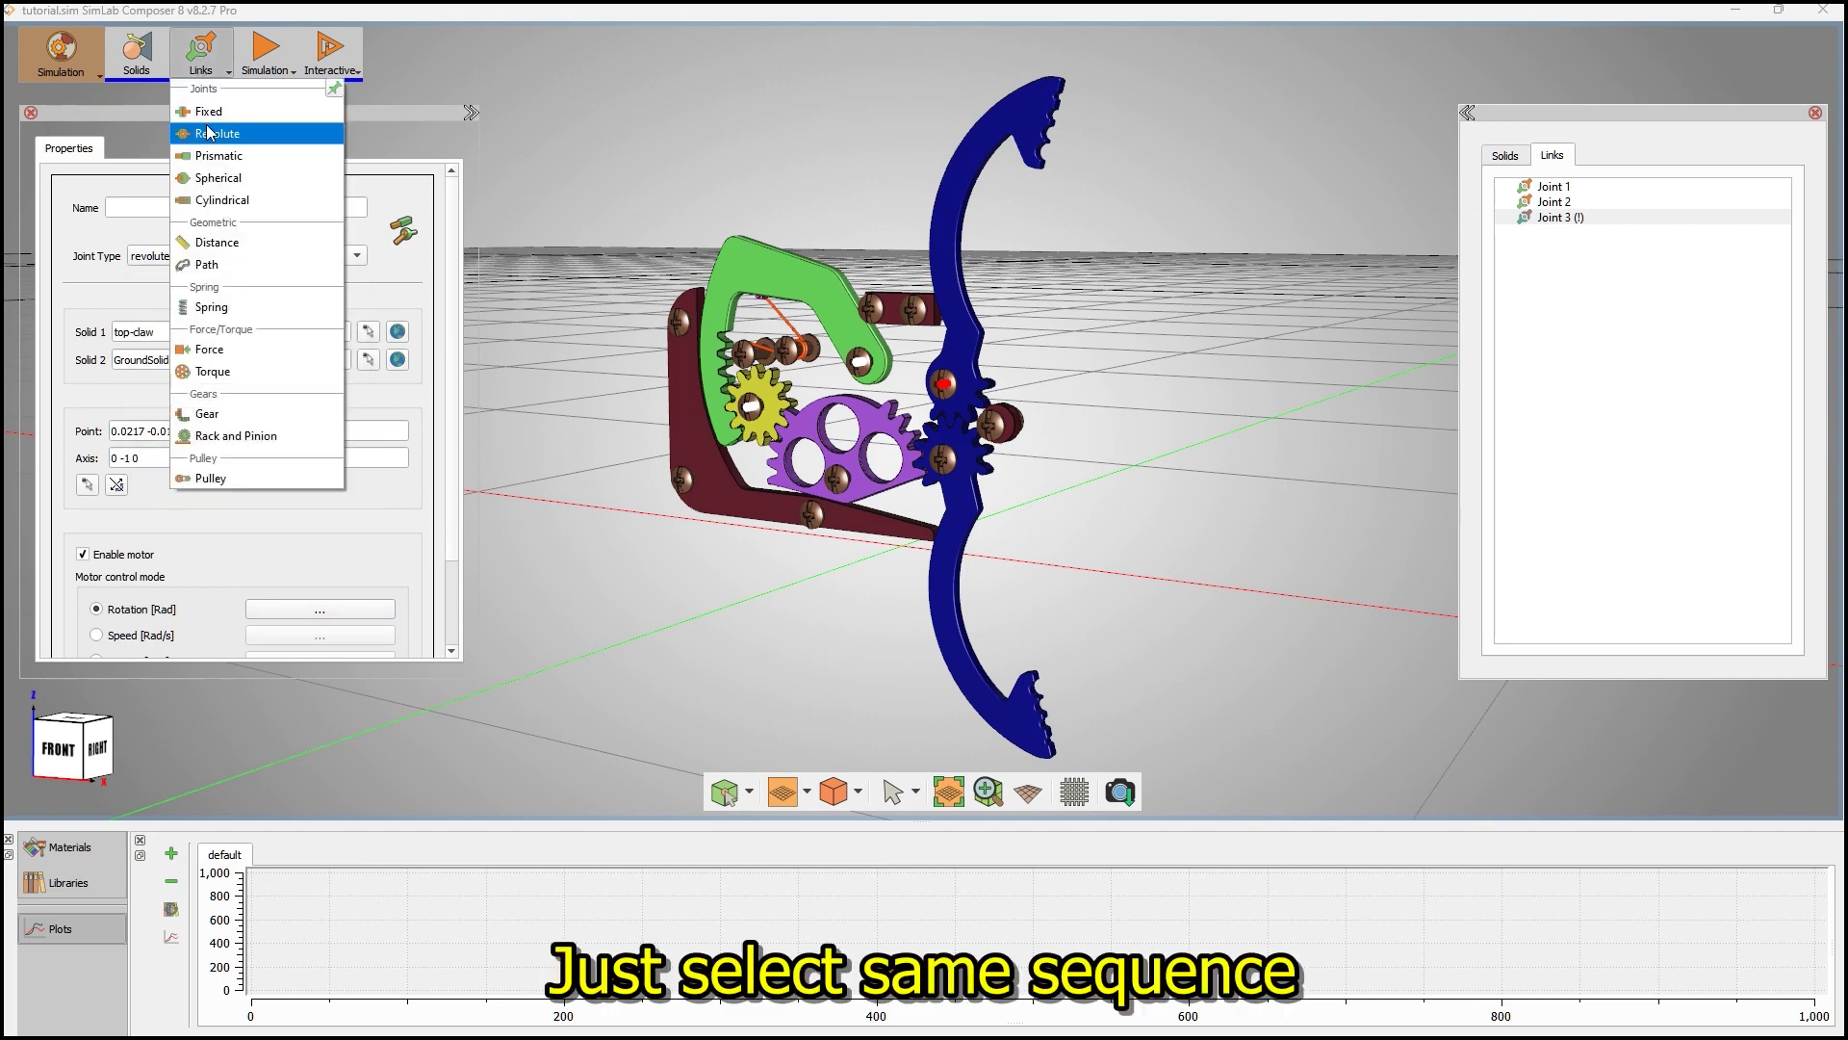
left_click(210, 131)
left_click(944, 585)
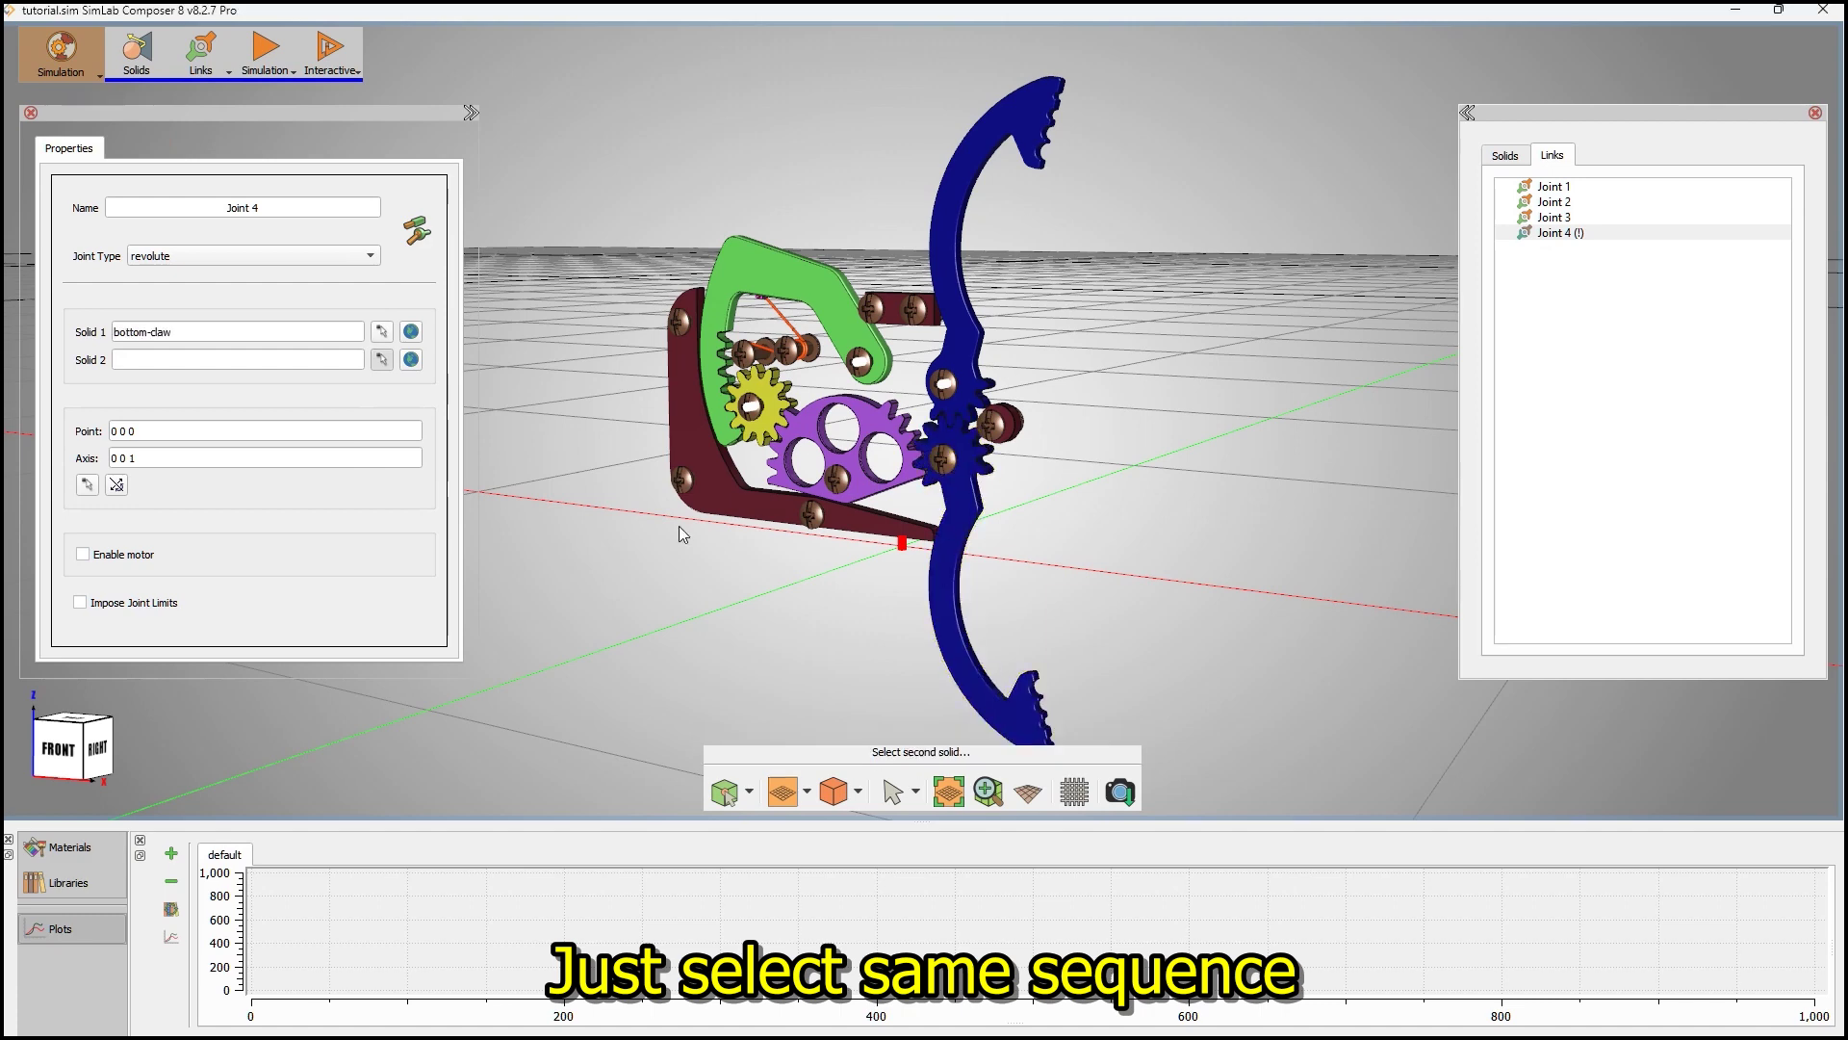
left_click(411, 360)
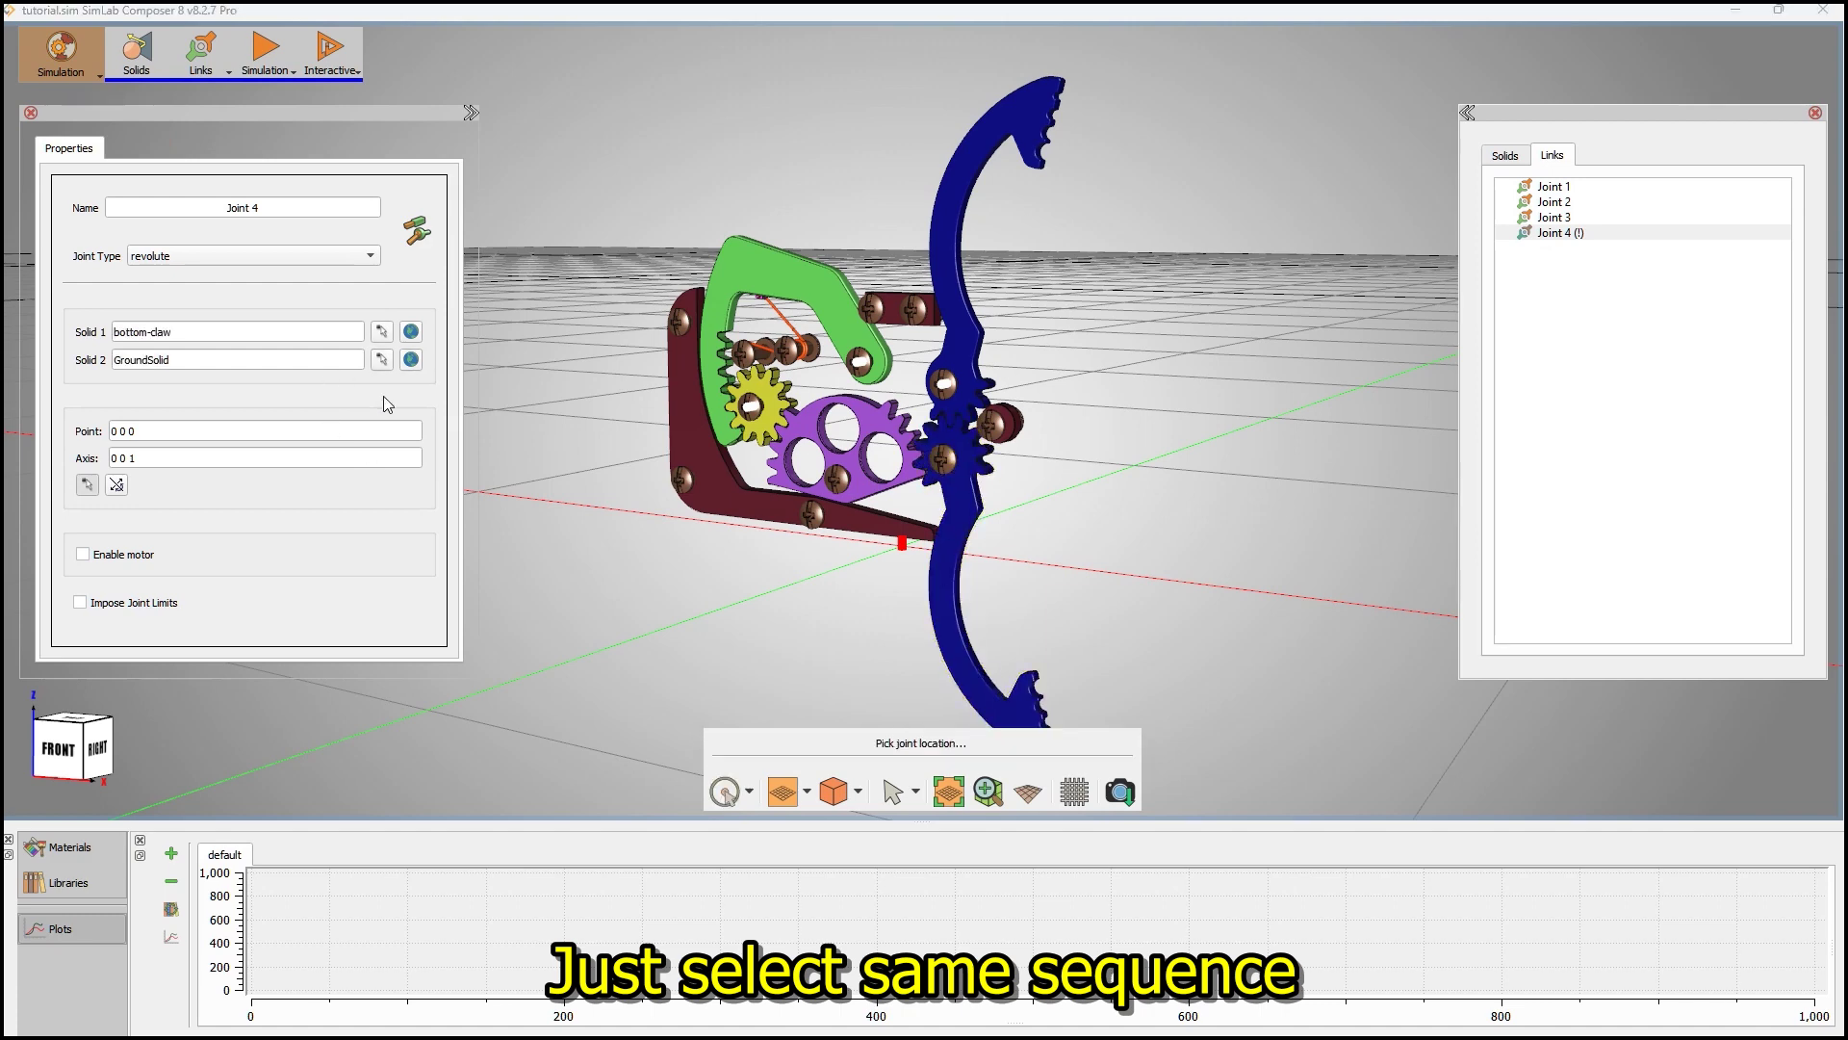
left_click(135, 557)
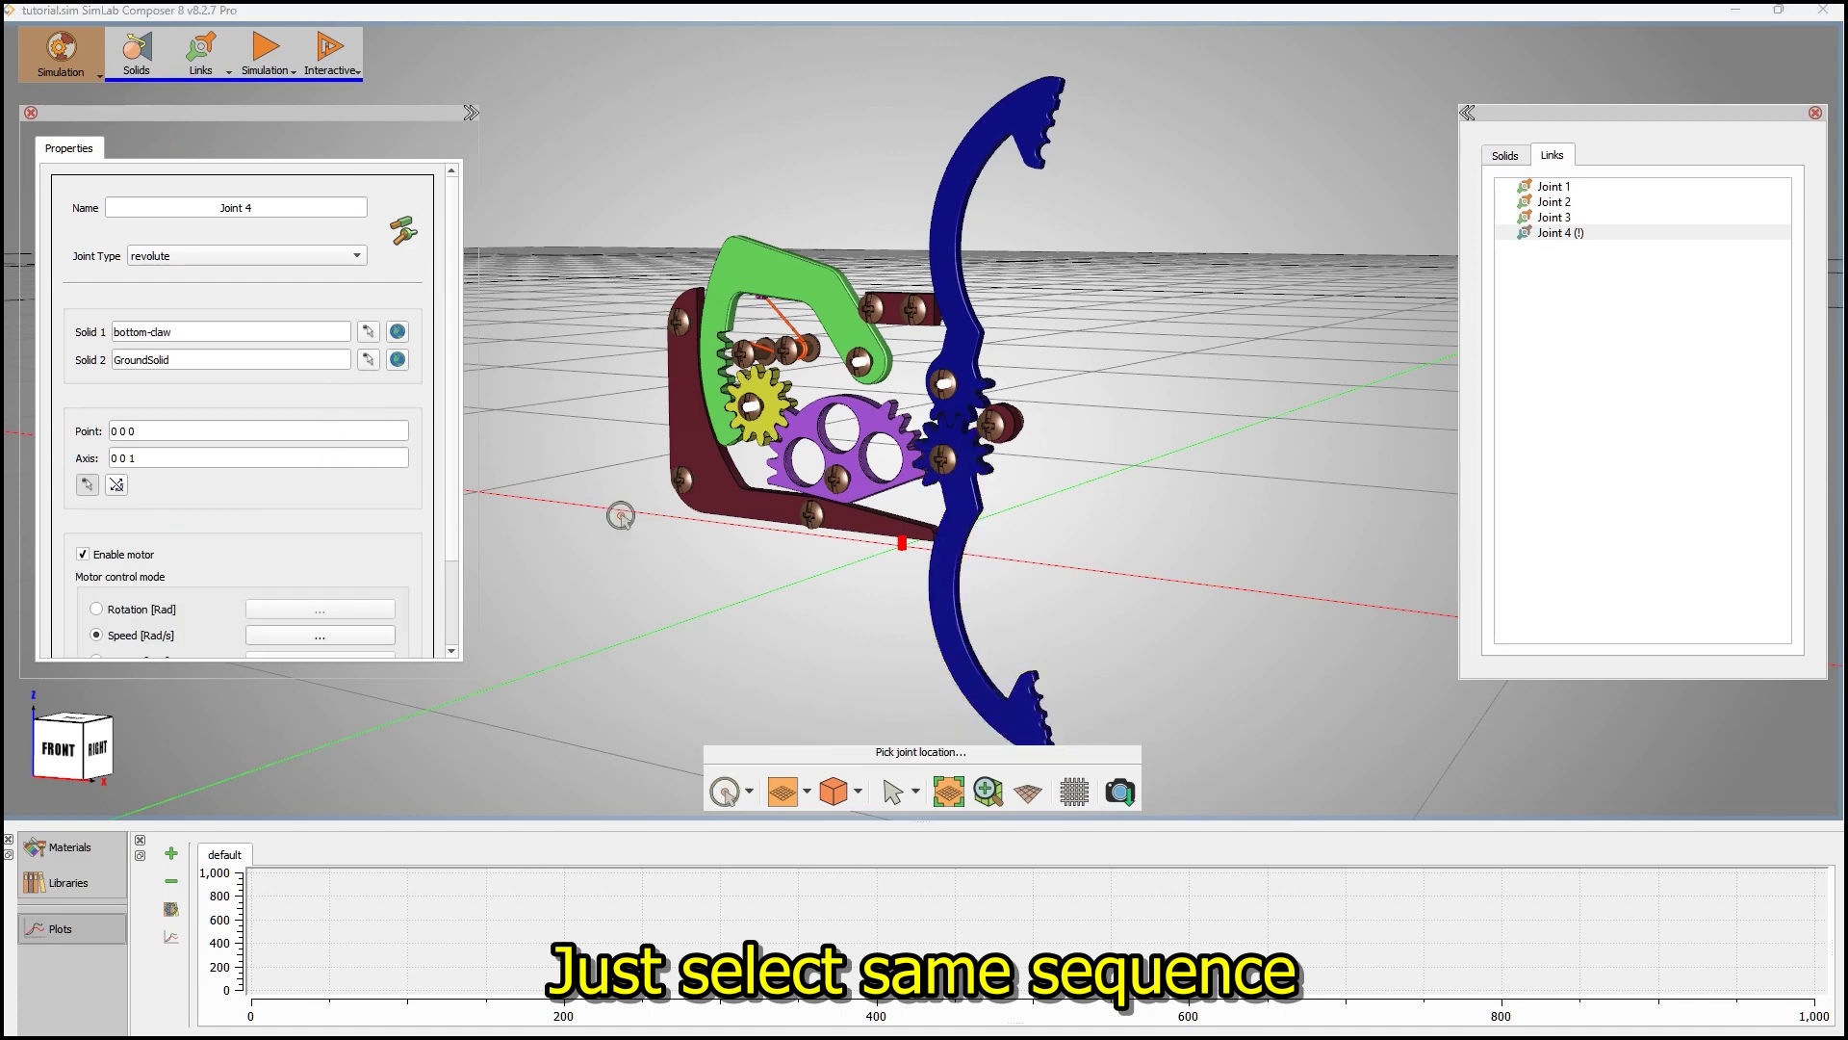
left_click(953, 469)
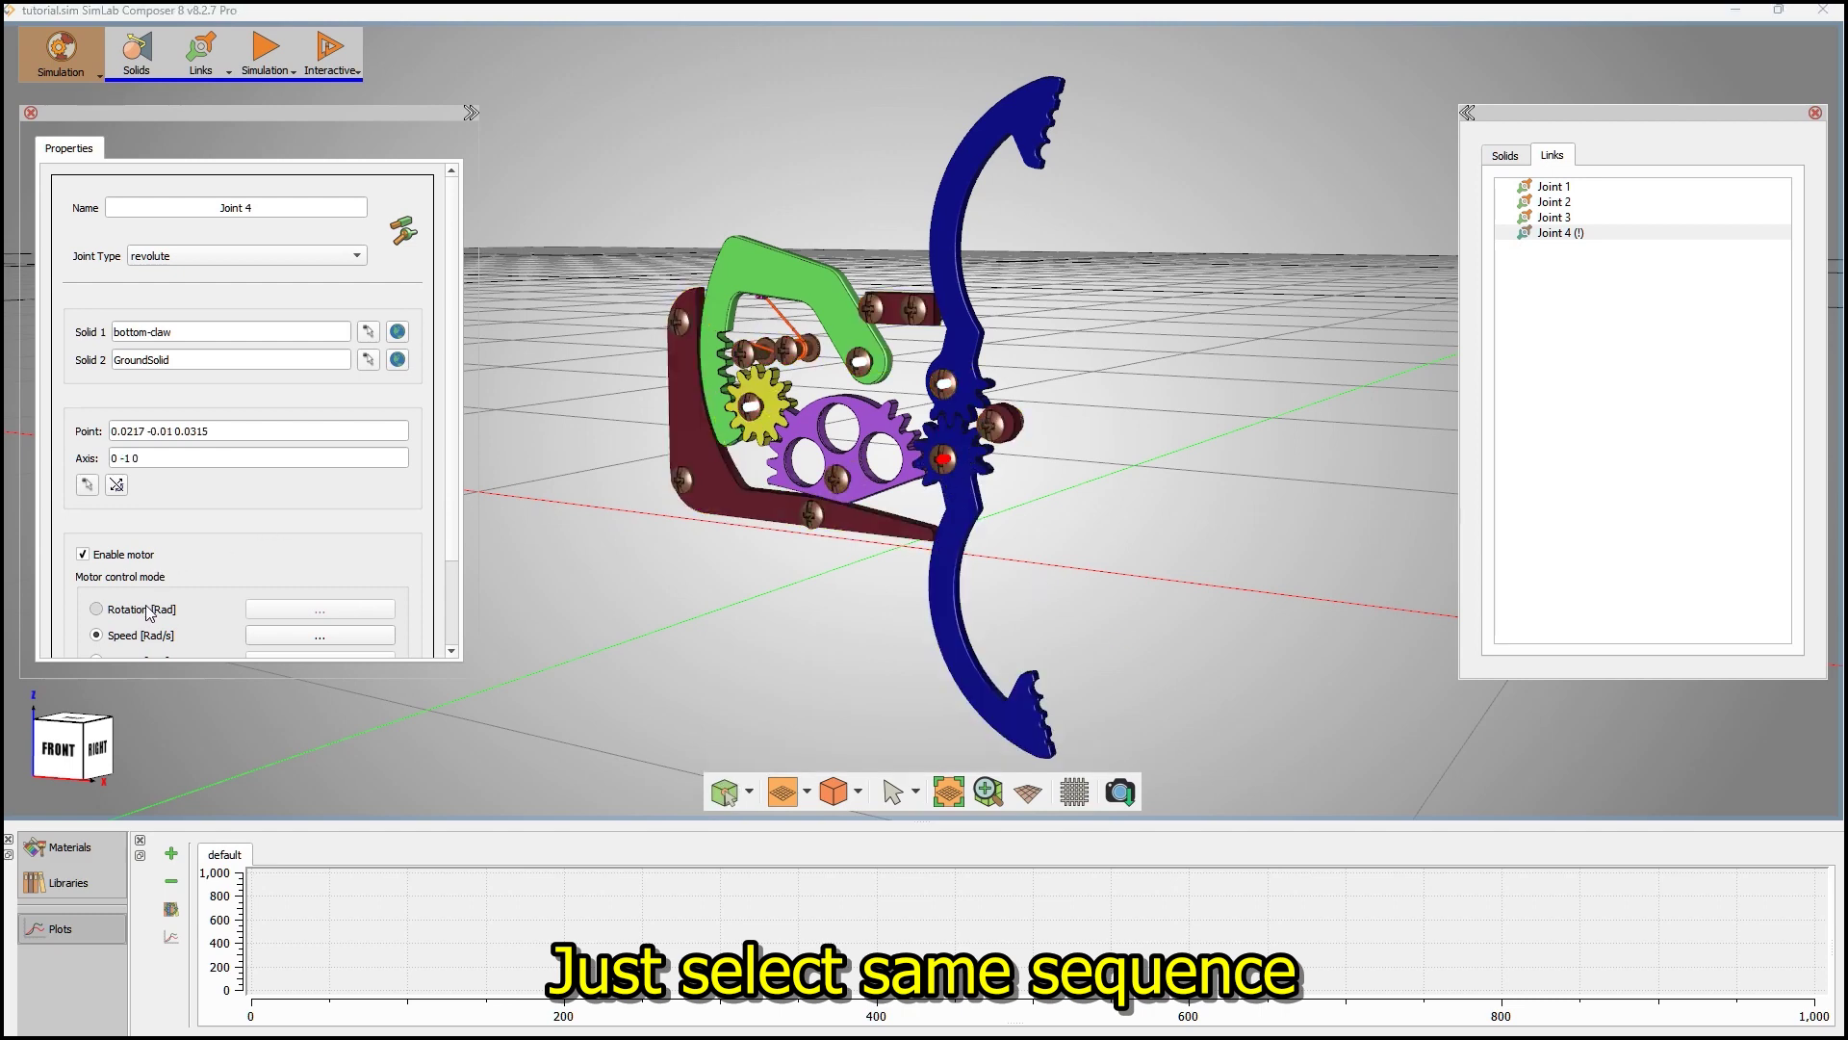
- Switch the bottom-claw joint's motor to rotation control and accept the Sequence motion function with its existing segments
left_click(270, 611)
left_click(282, 354)
left_click(281, 491)
left_click(215, 463)
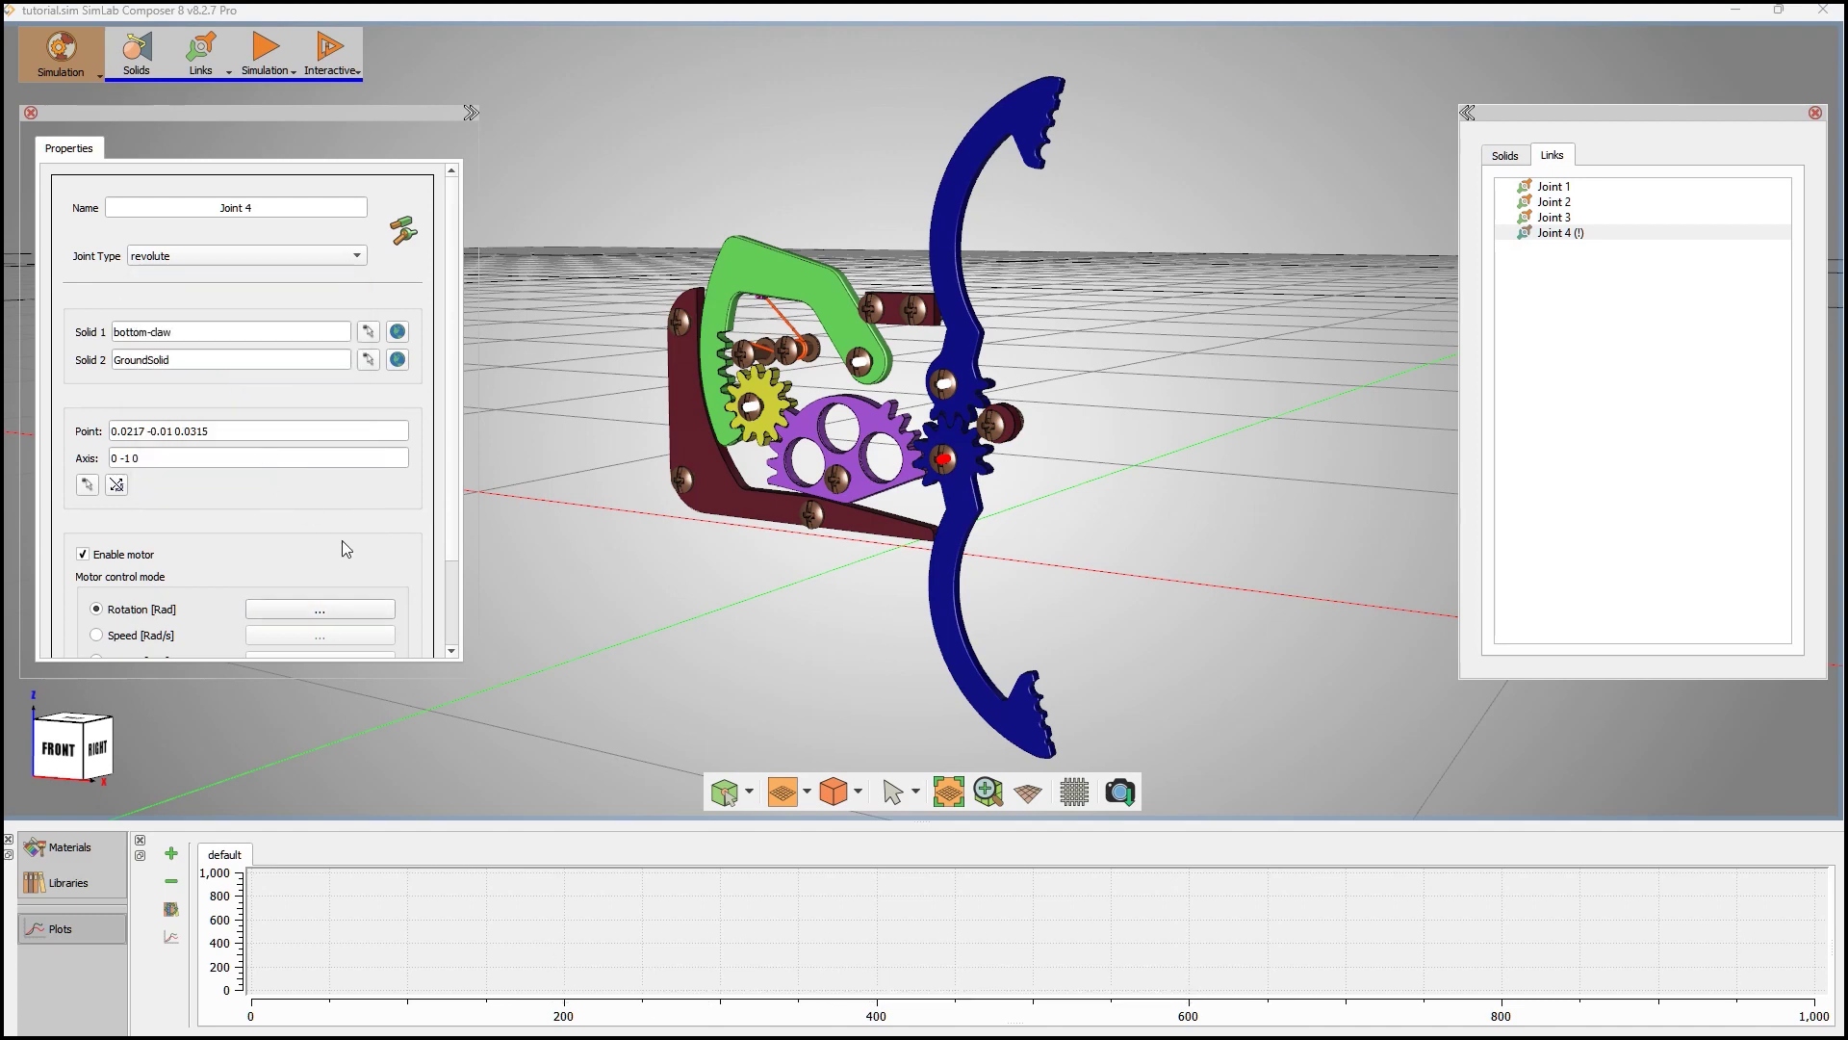
- Run the simulation briefly to check the rotation directions of both claws, and stop it
left_click(266, 57)
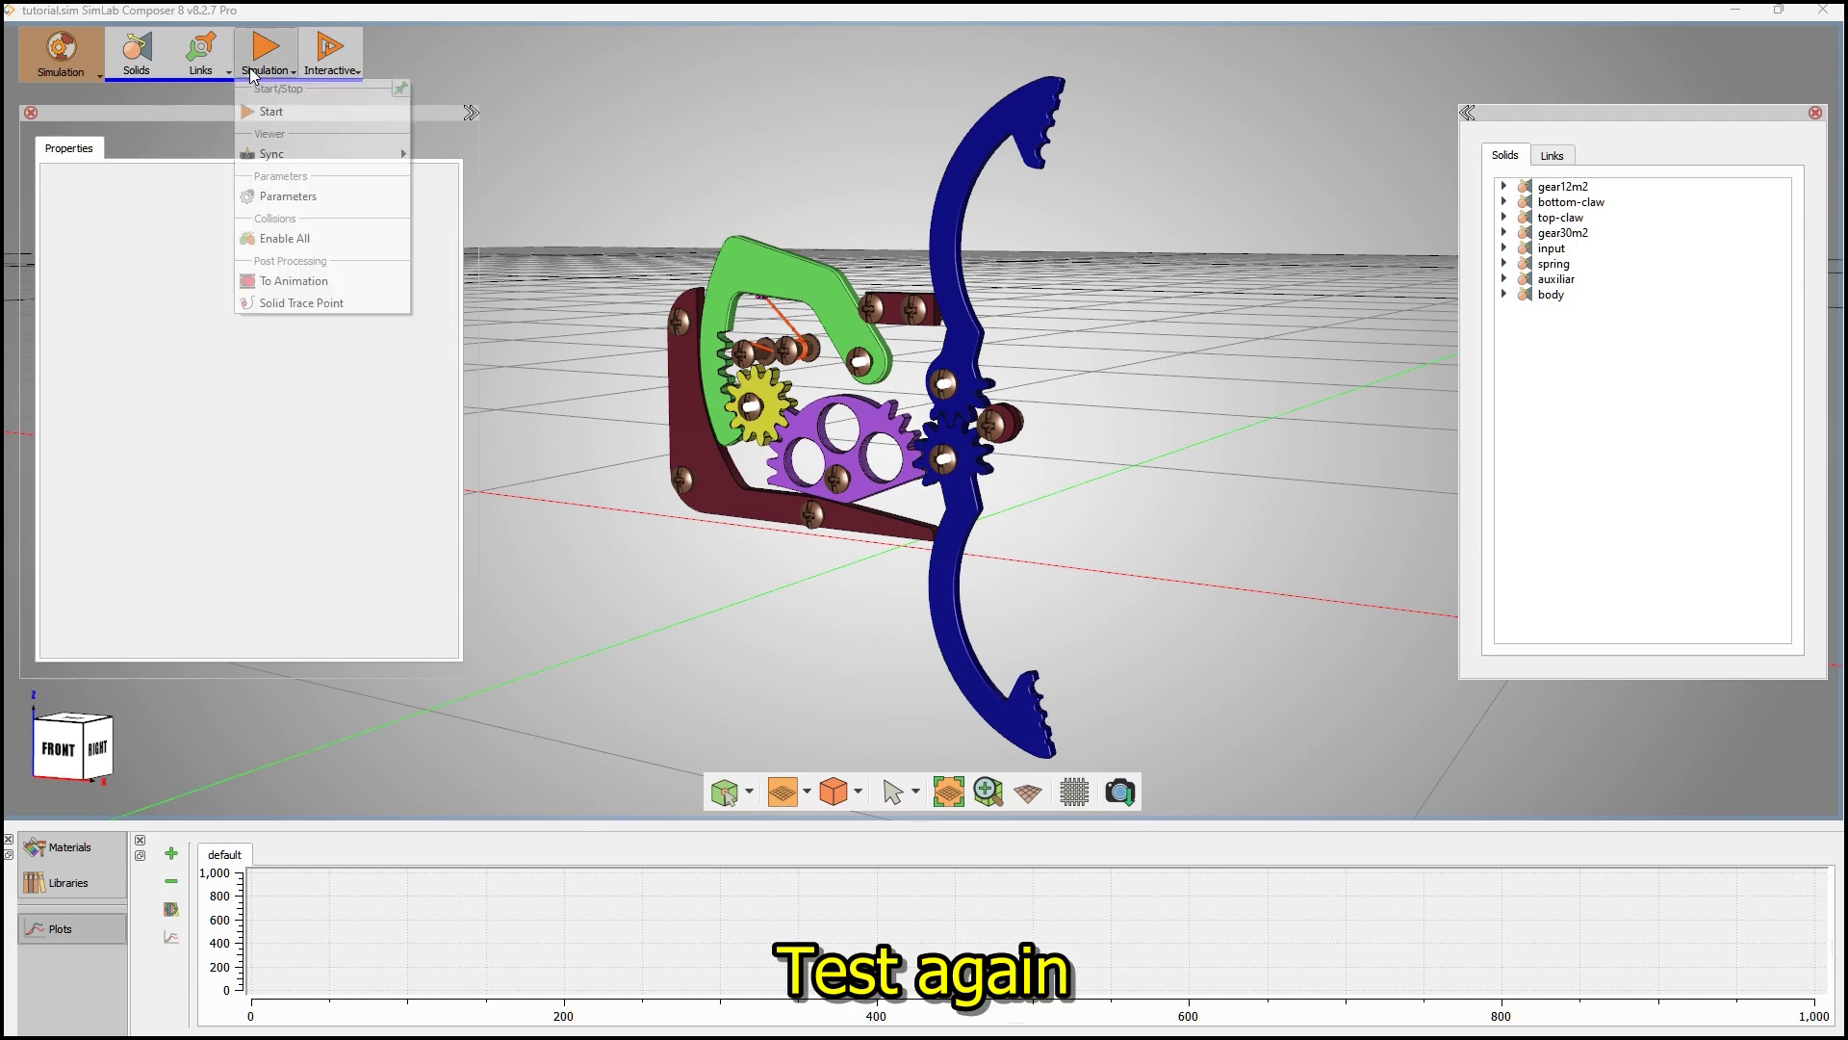
left_click(274, 112)
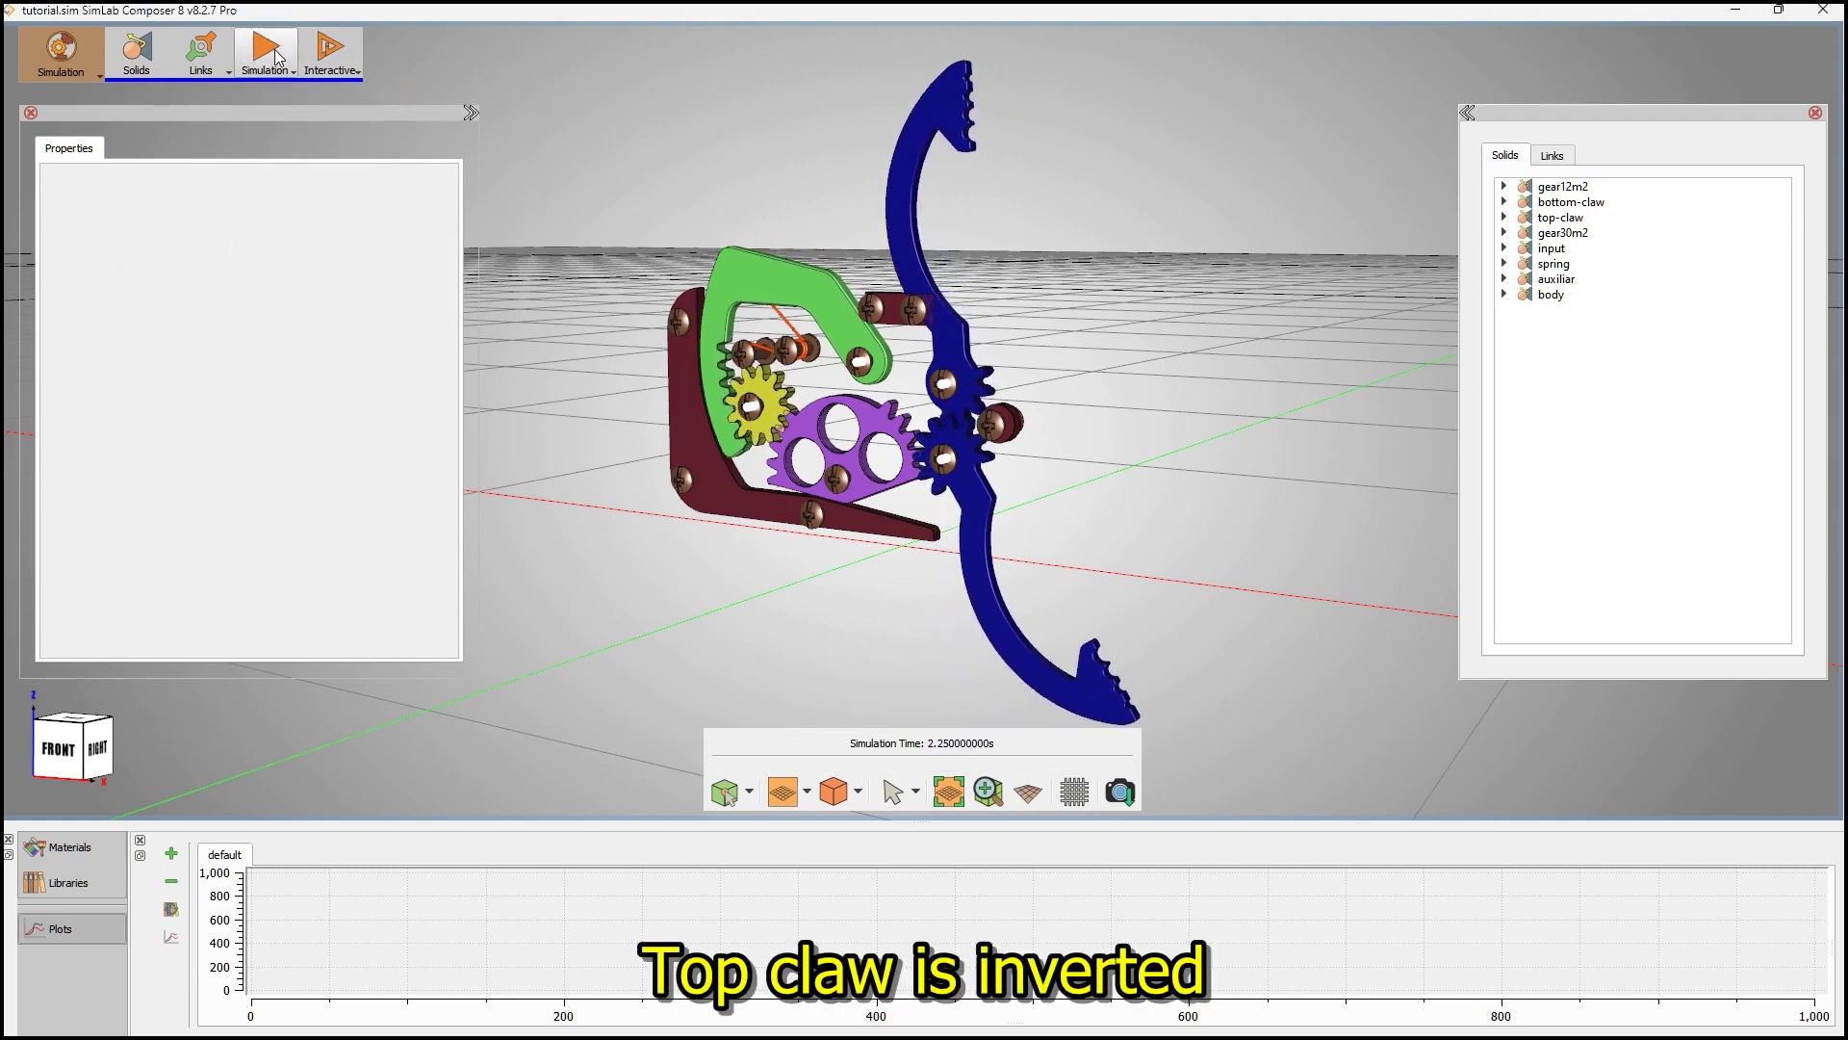
left_click(266, 58)
left_click(279, 112)
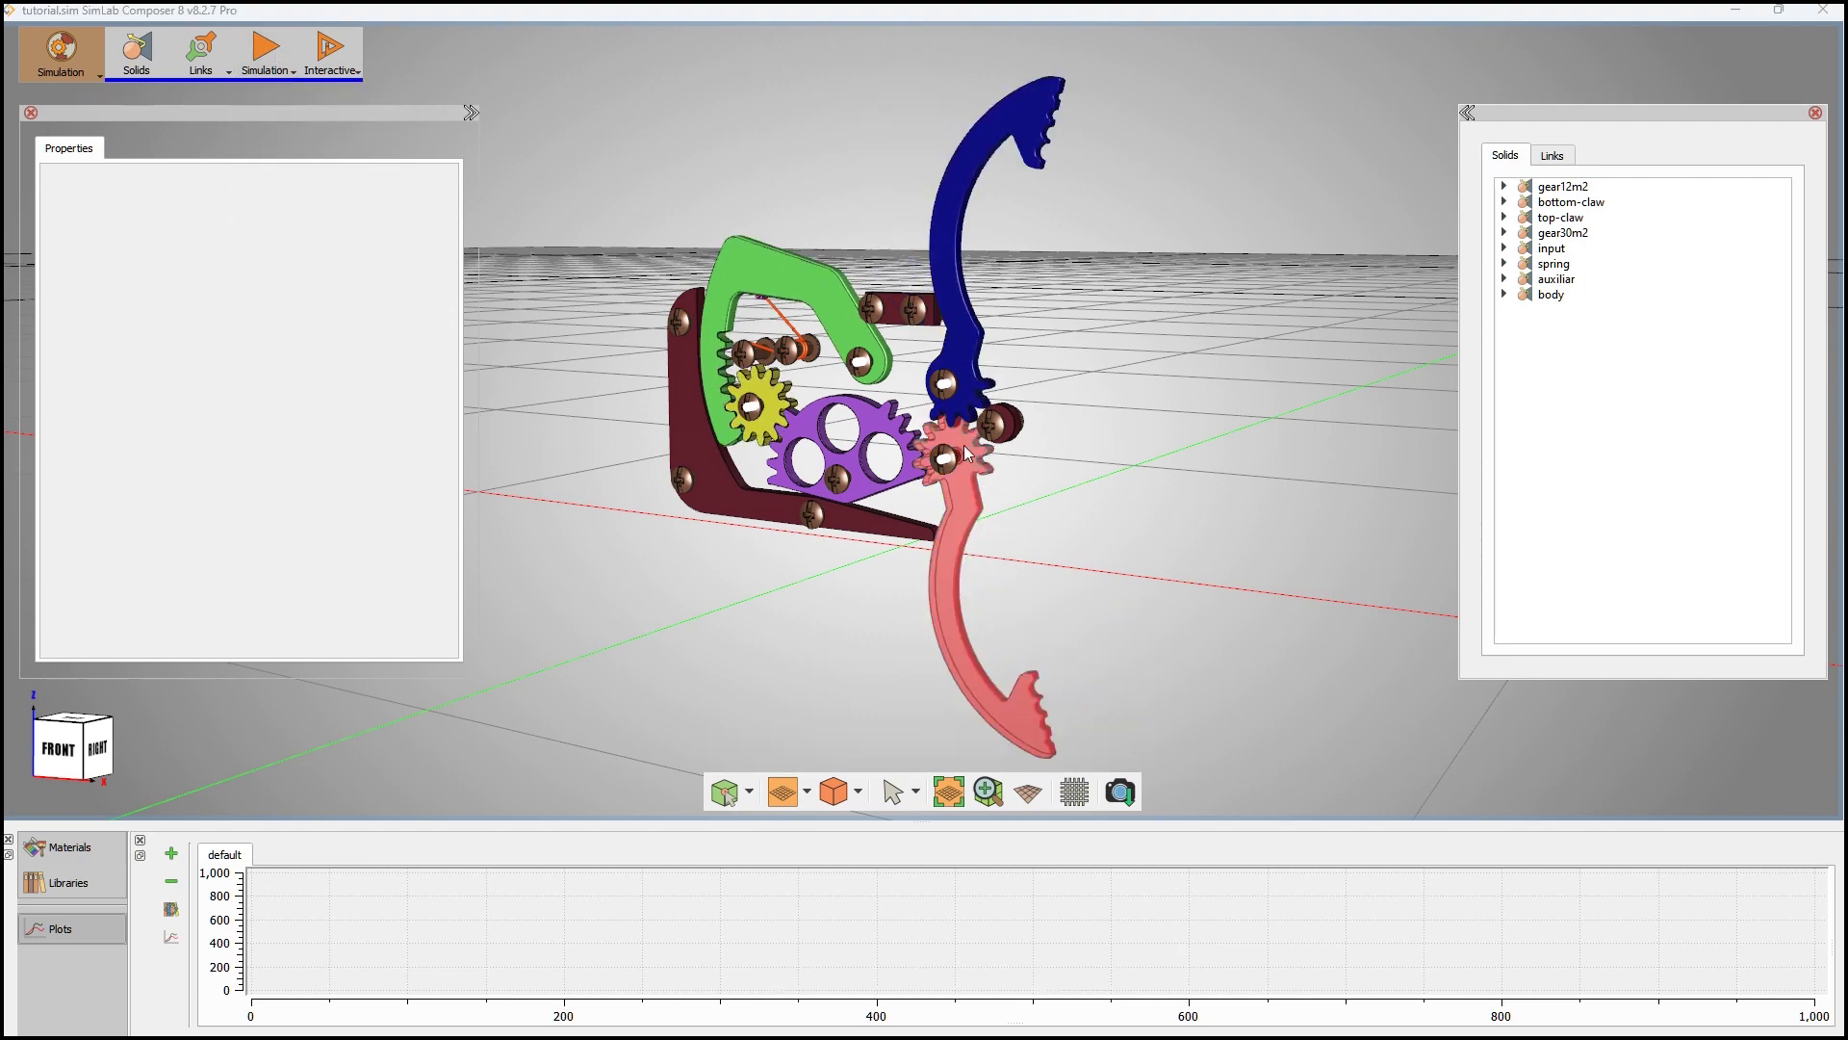
- Invert the top-claw joint's axis to 0 1 0, and test the claws' motion with a short simulation run
left_click(940, 386)
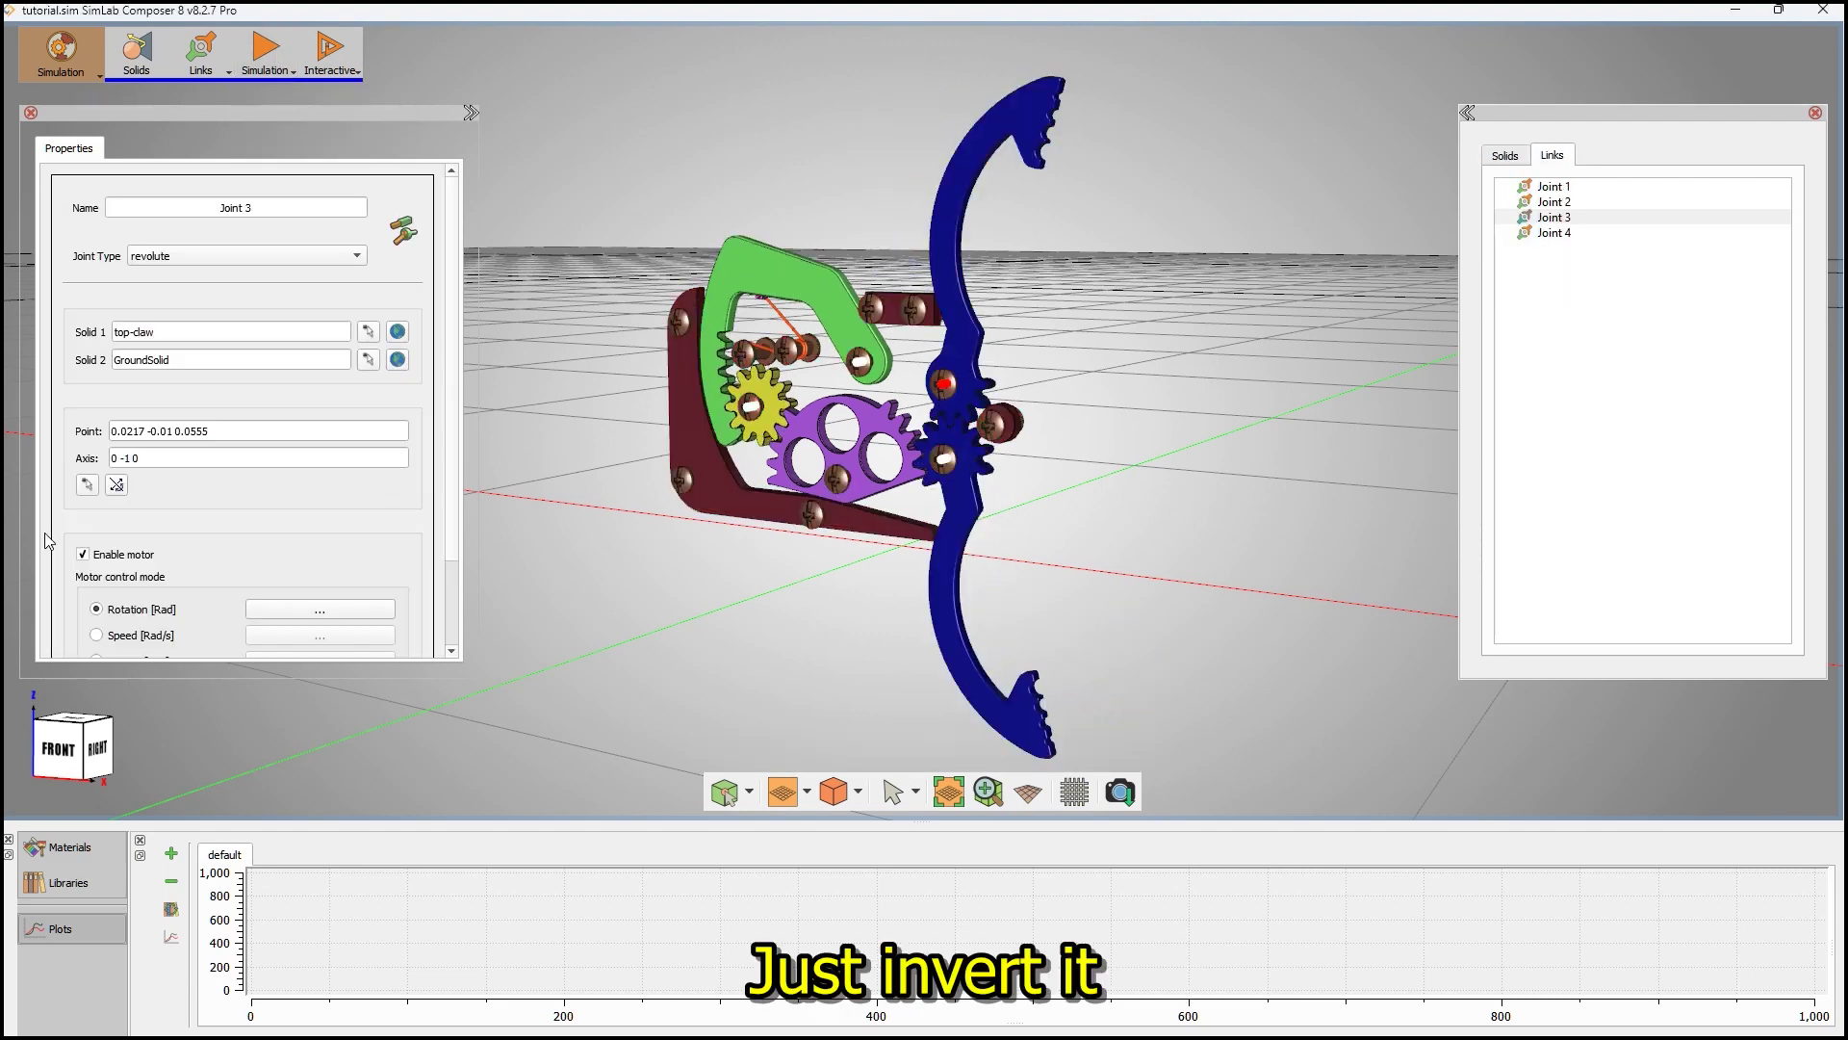
left_click(126, 486)
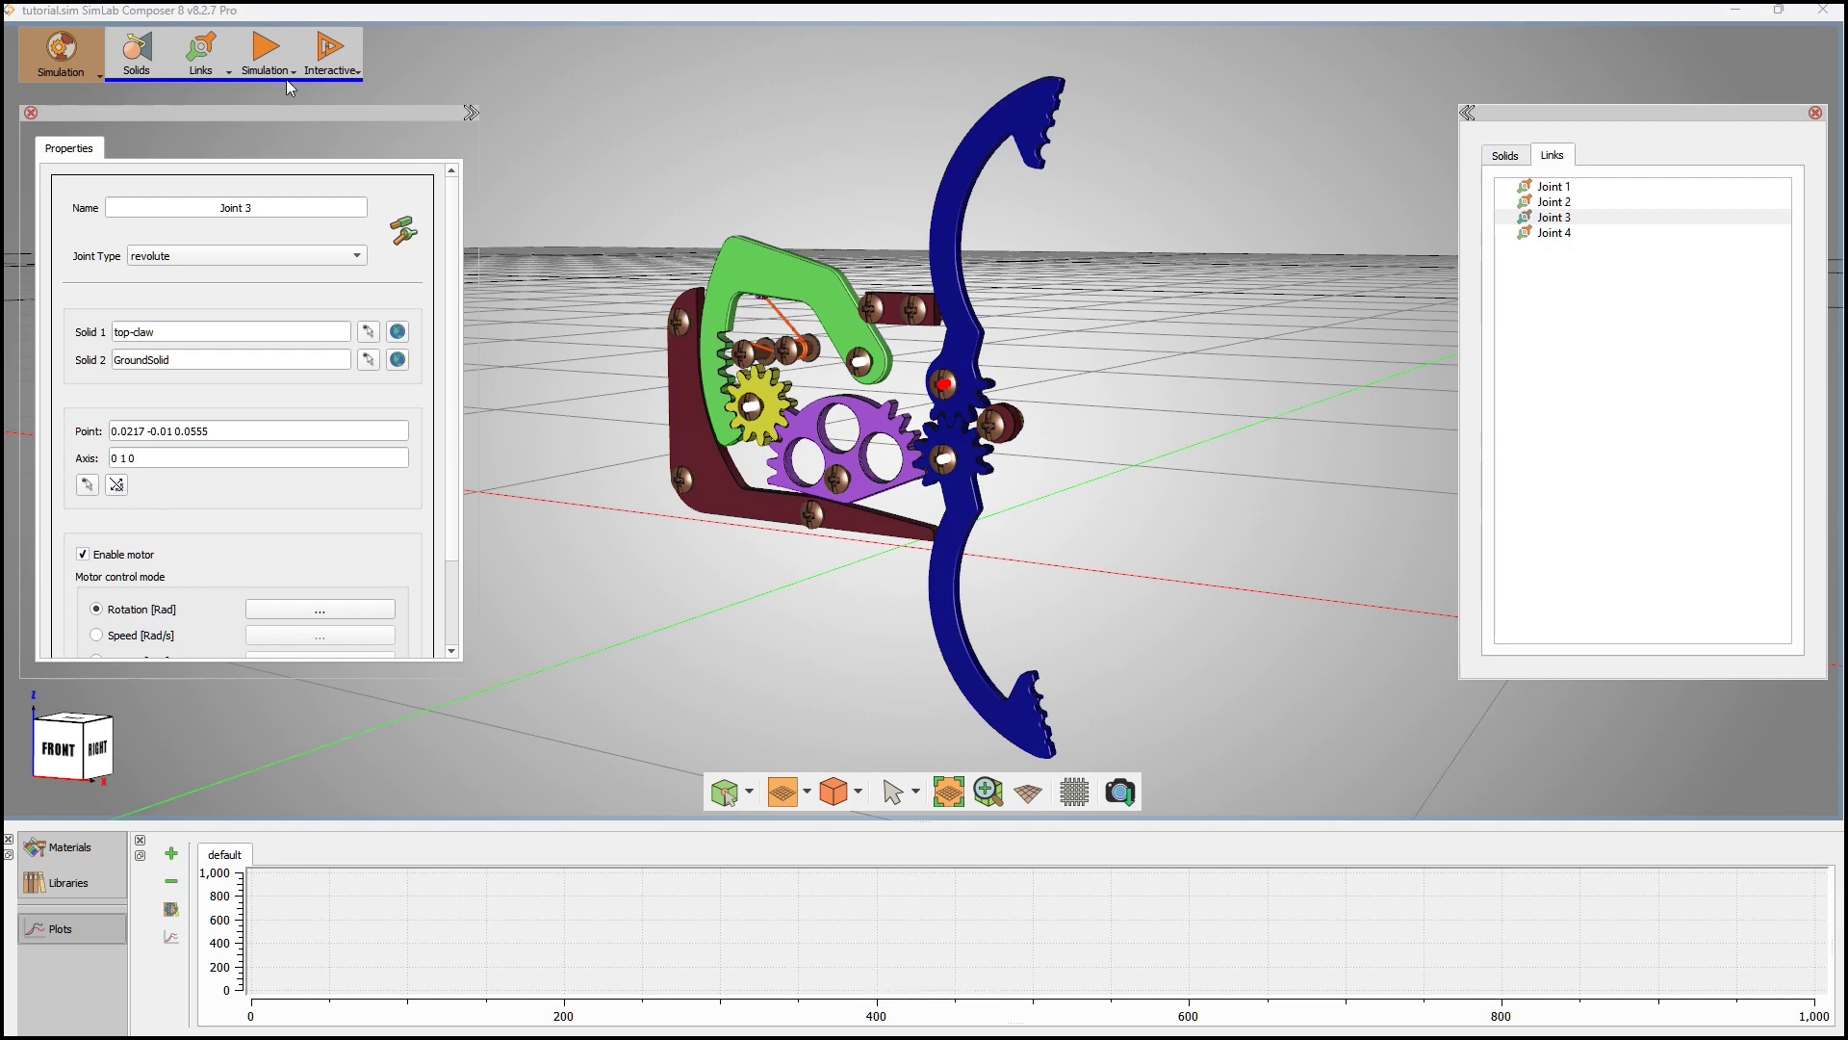
left_click(265, 56)
left_click(272, 111)
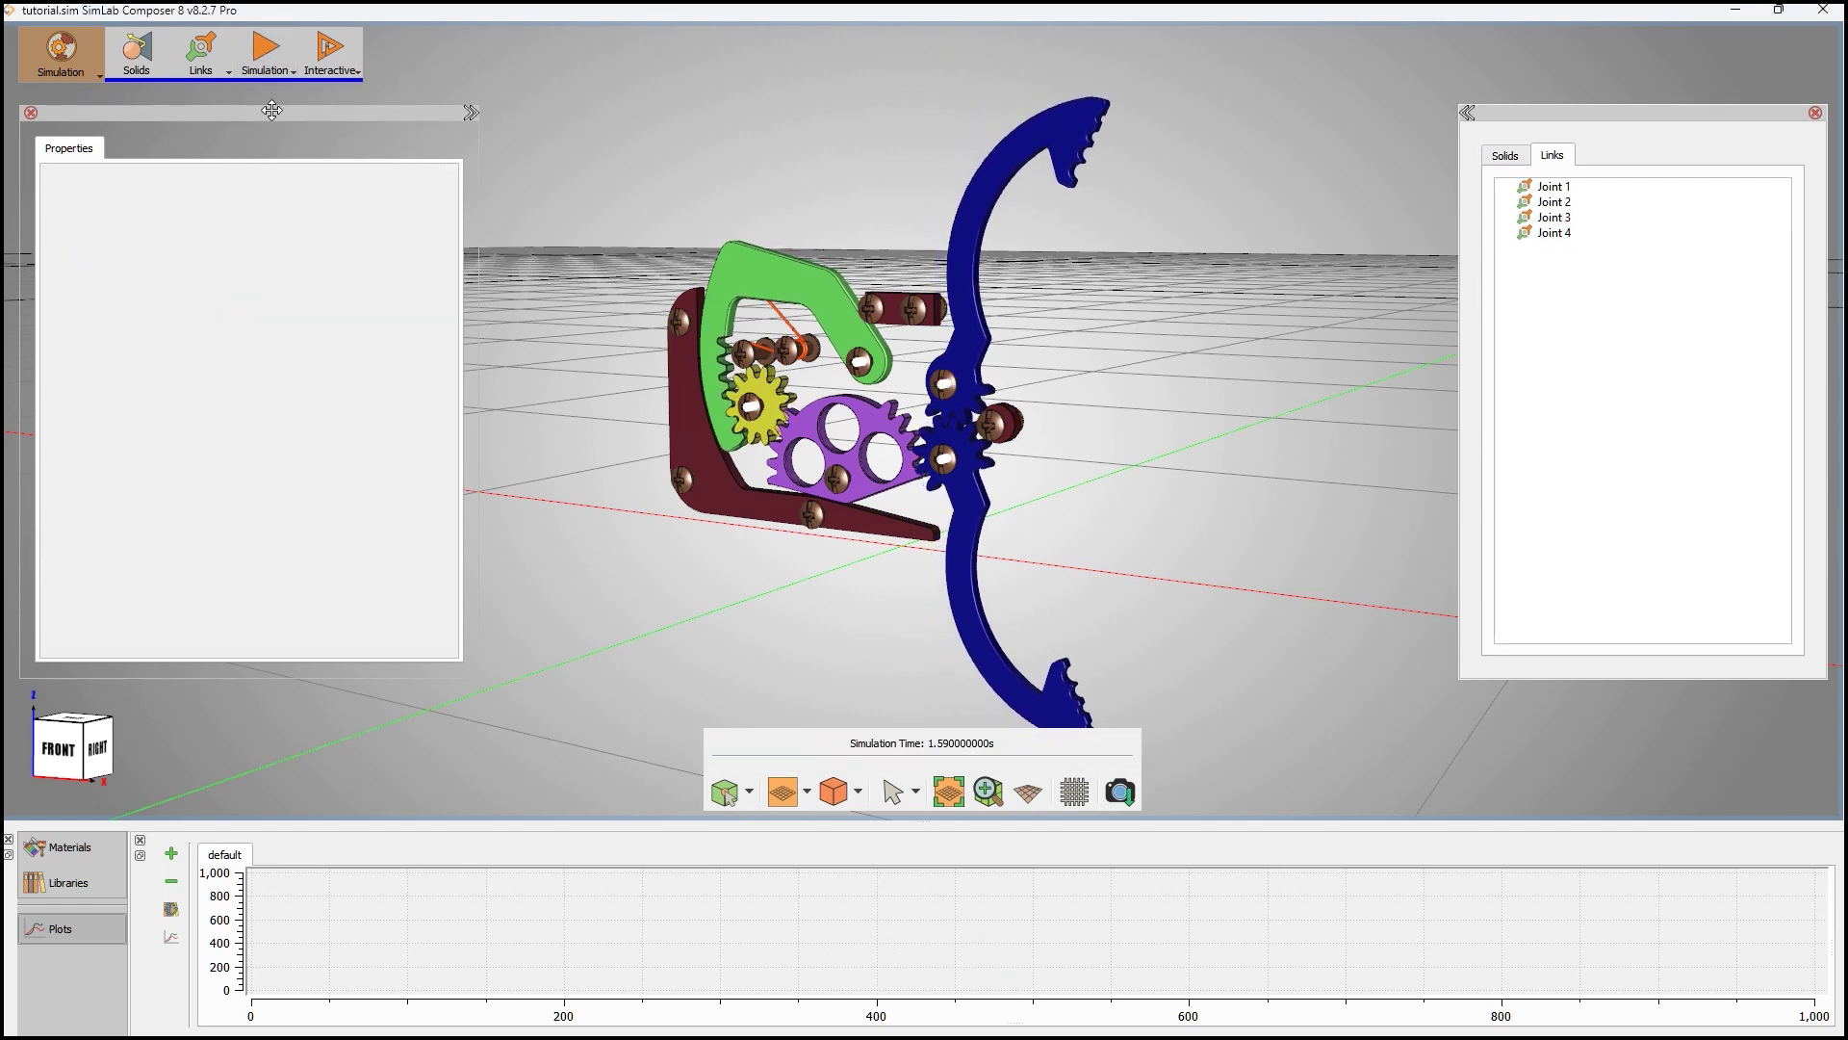
left_click(266, 53)
left_click(270, 113)
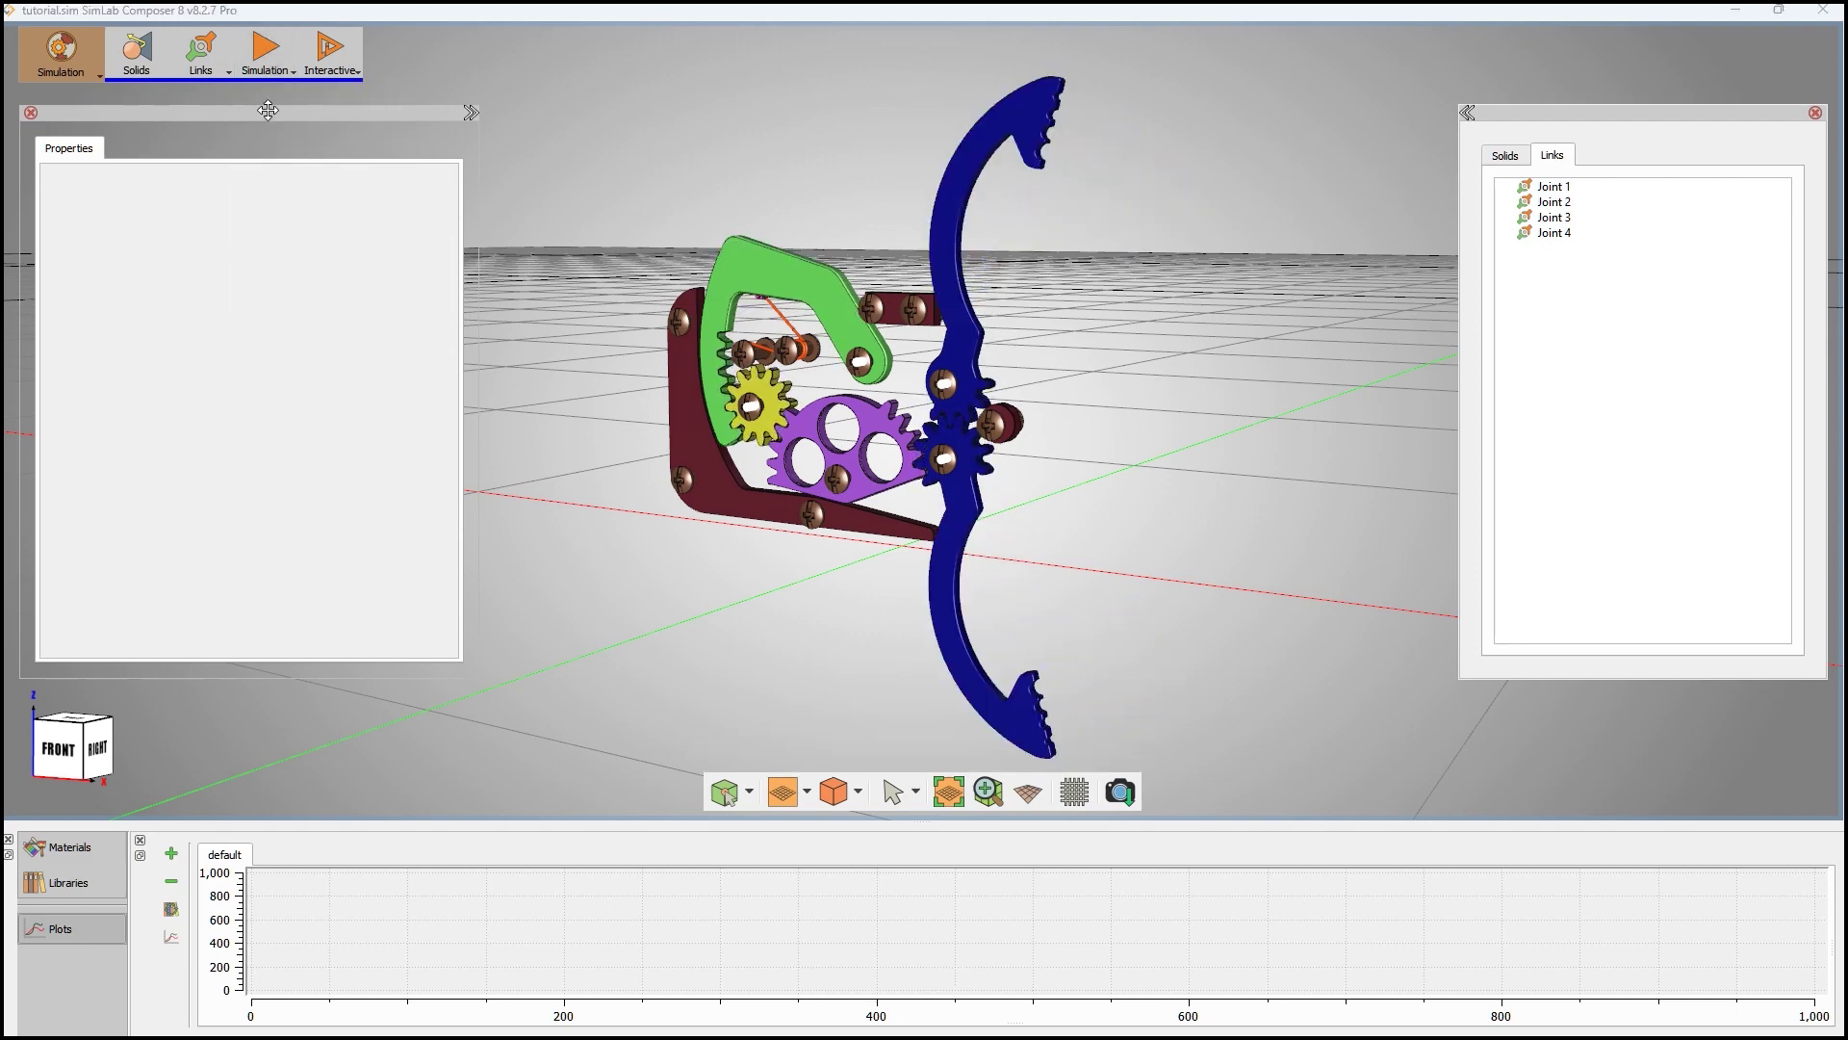
- Add a revolute joint with its motor enabled between the gear30m2 solid and the ground, located at the purple gear's pivot bolt
left_click(221, 67)
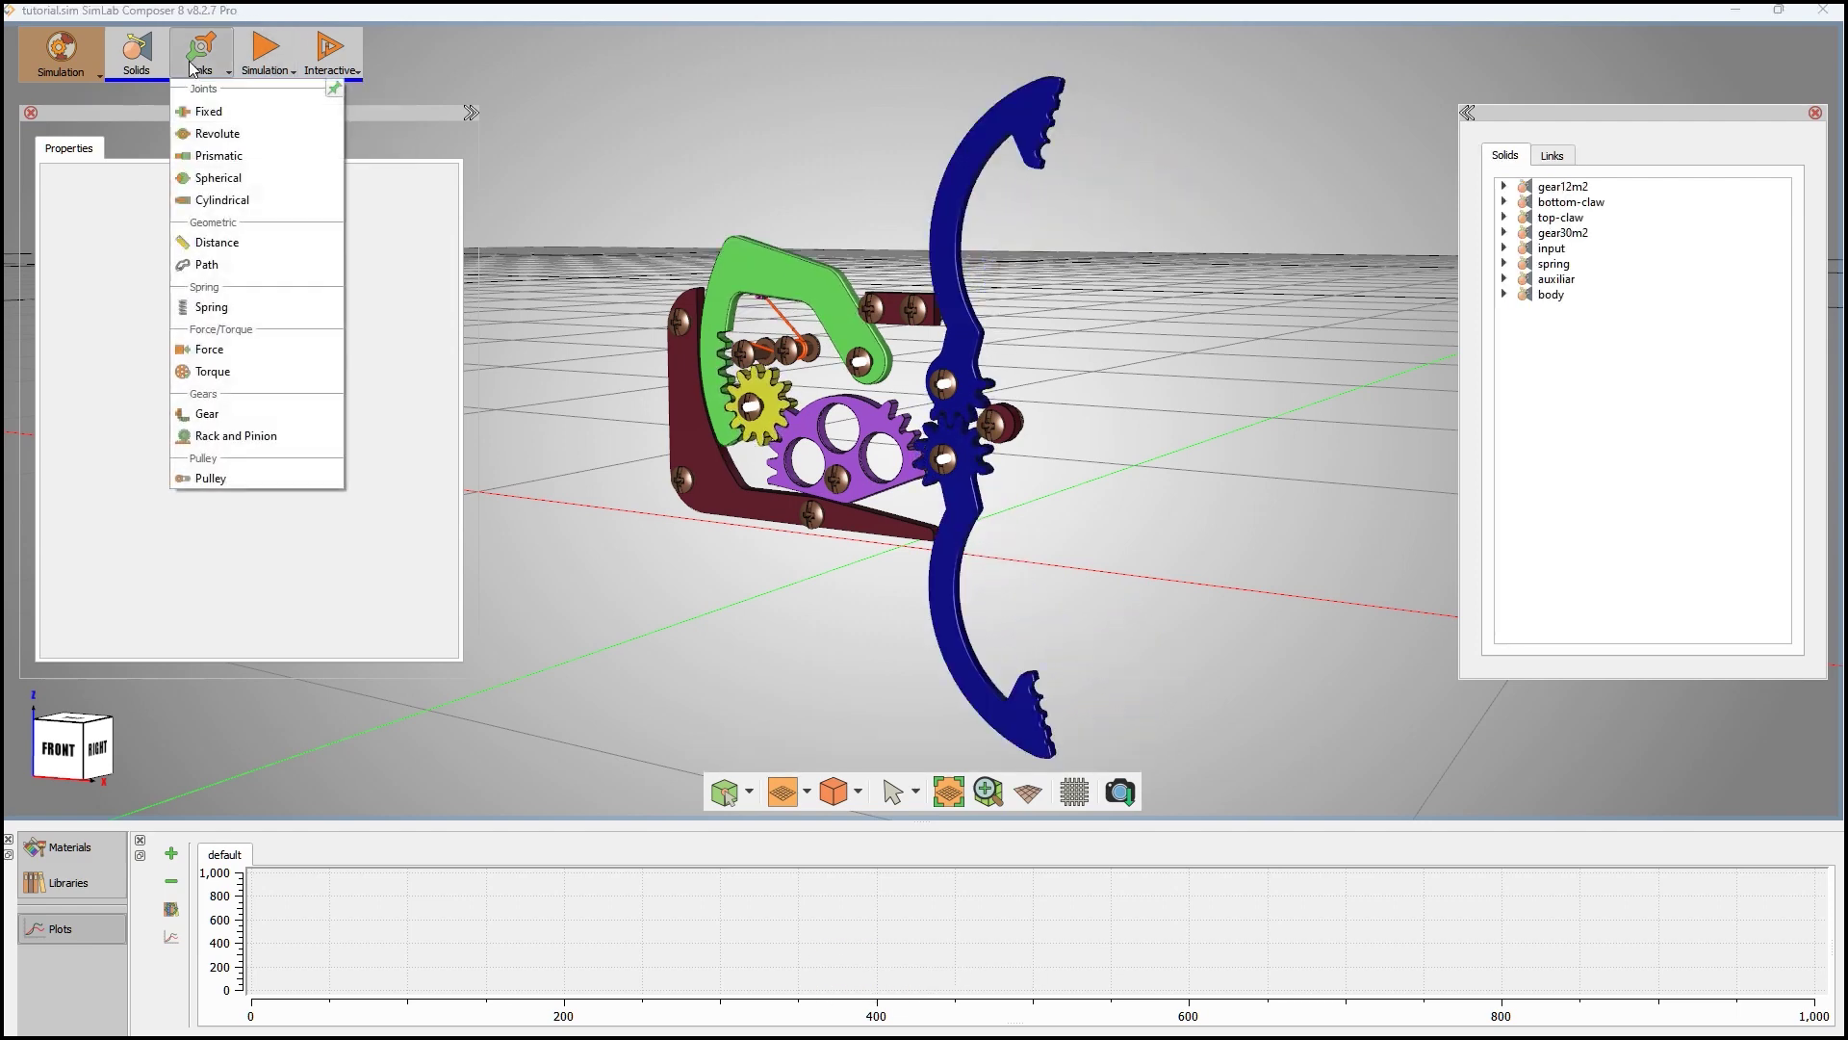
left_click(210, 134)
left_click(875, 431)
left_click(411, 360)
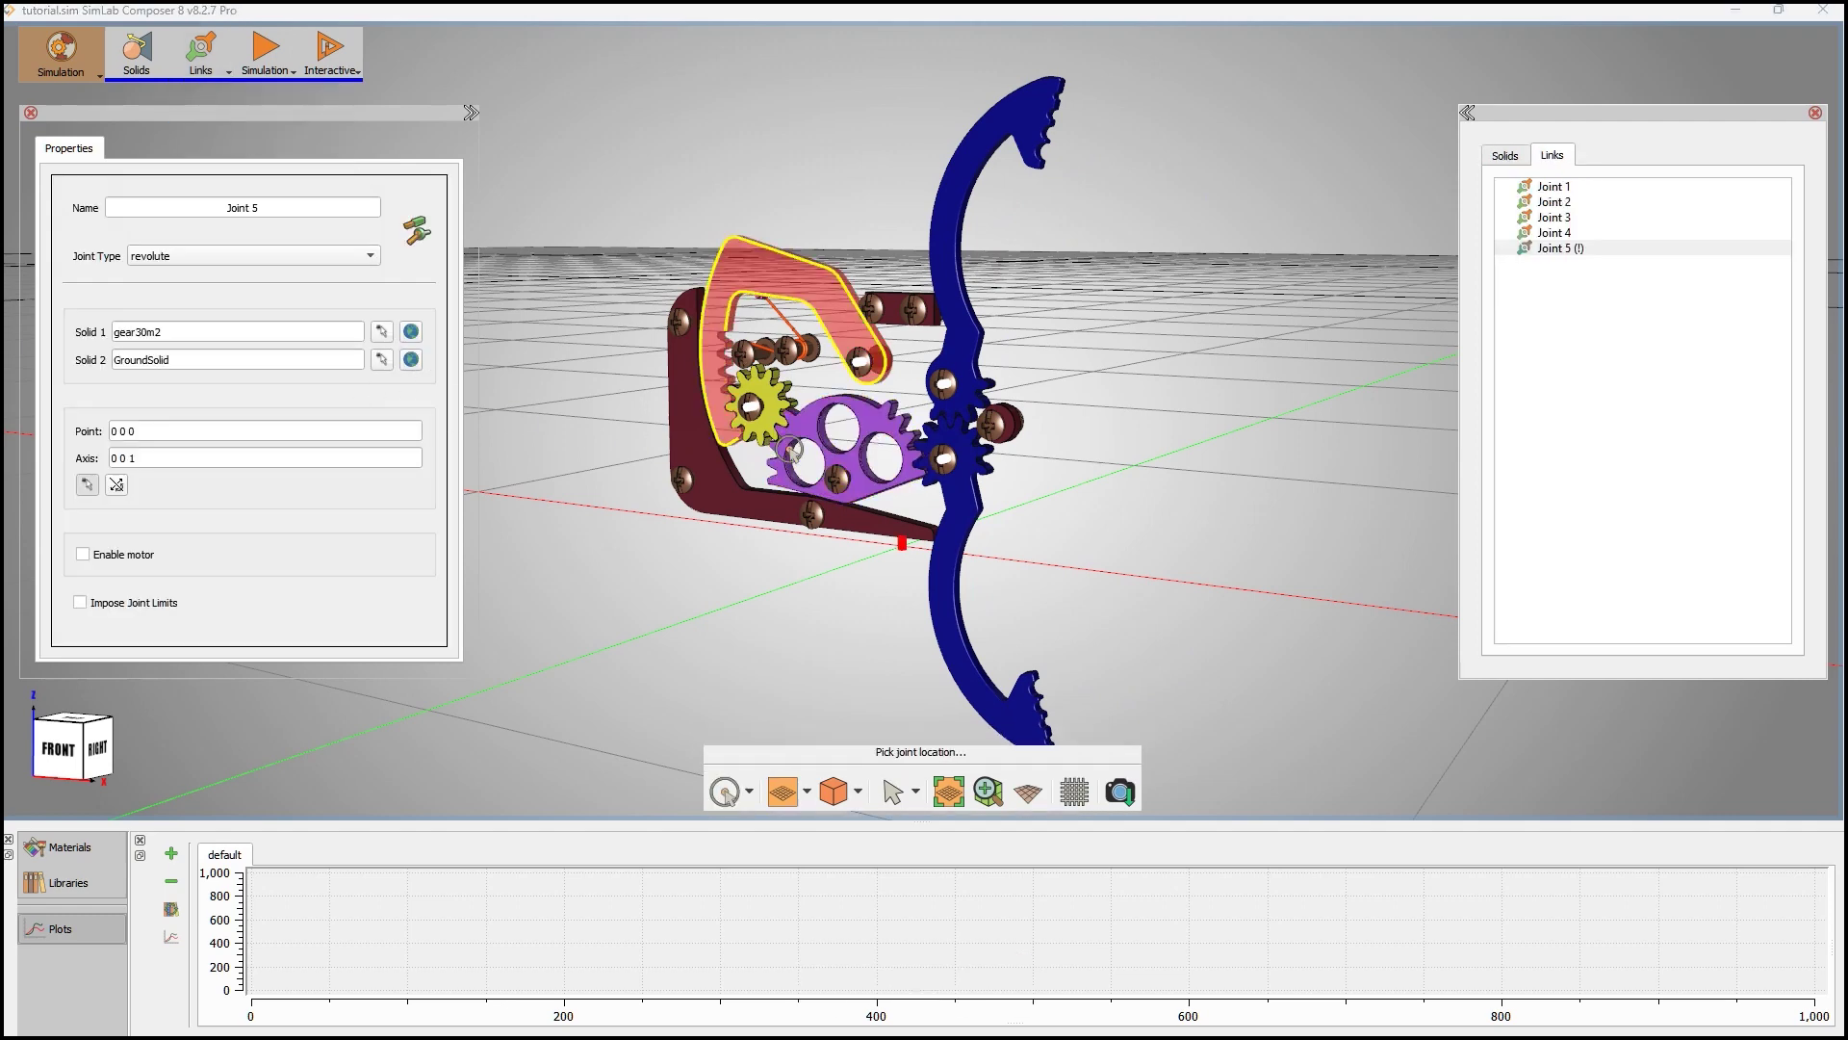
left_click(839, 480)
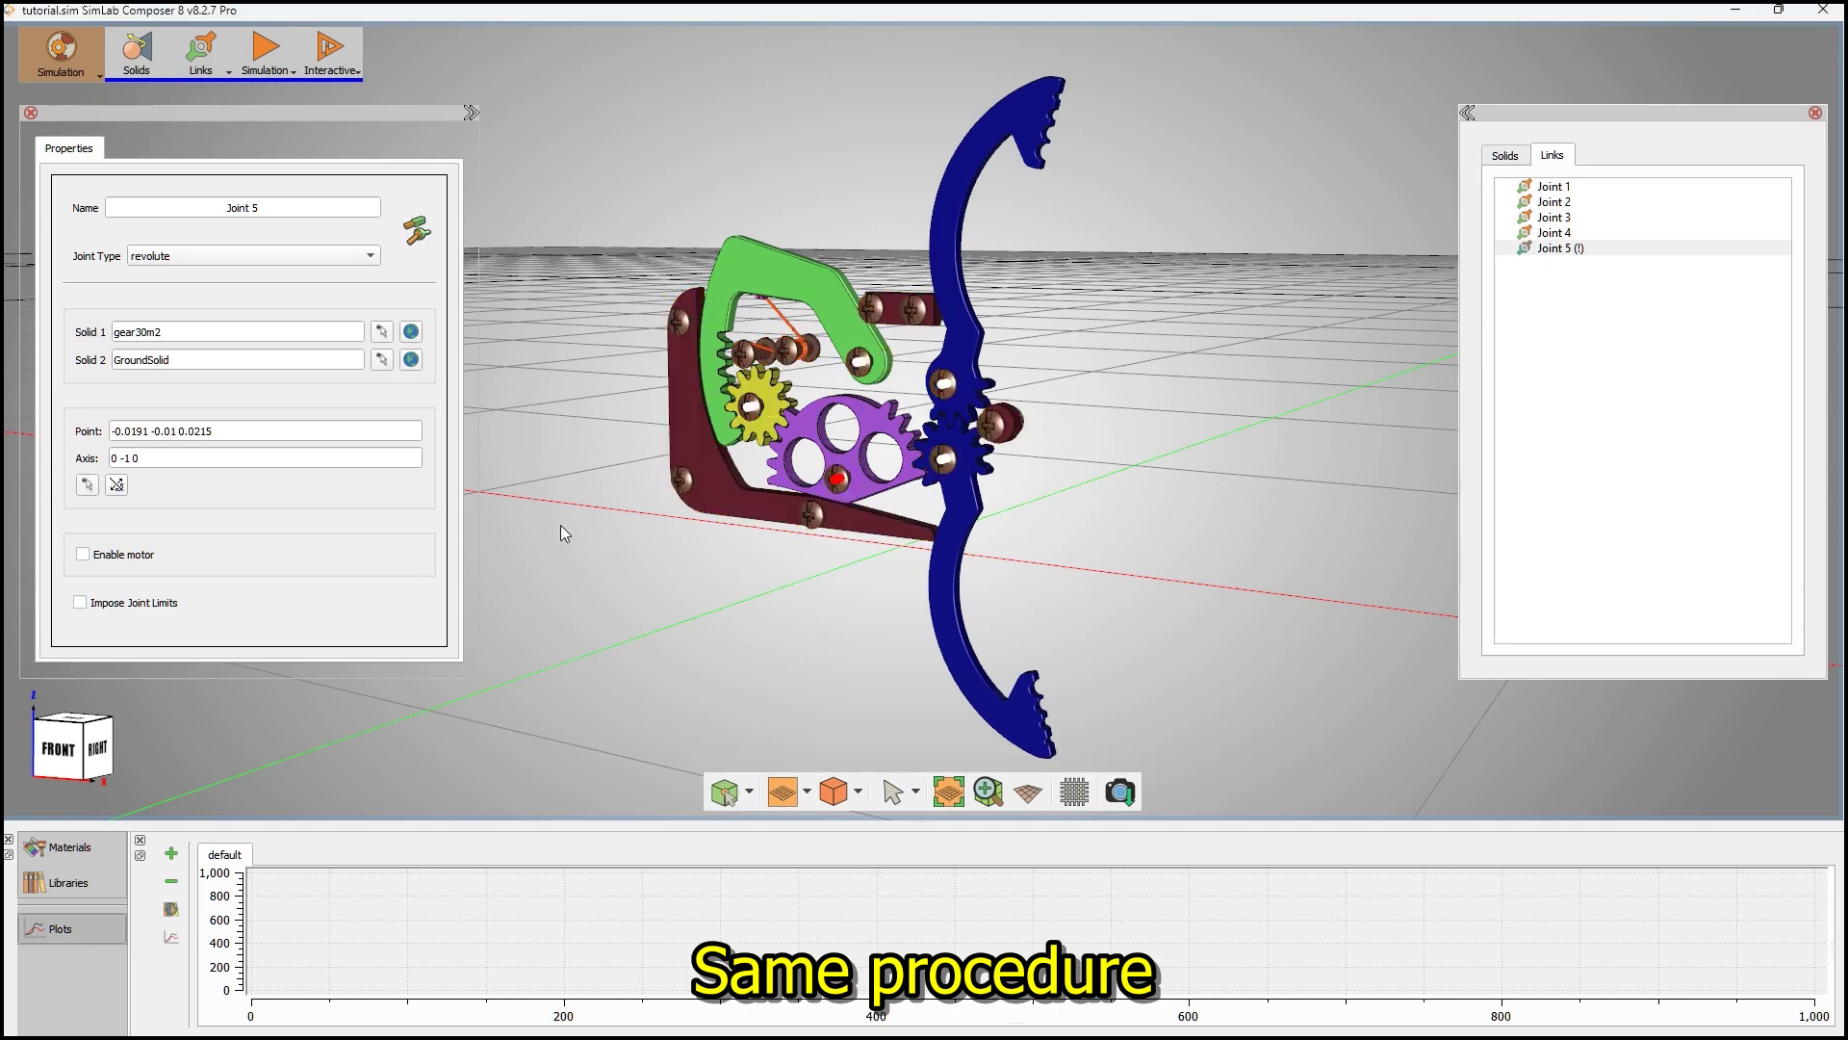
left_click(115, 555)
- Set the gear30m2 joint motor's rotation function to Sequence
left_click(275, 612)
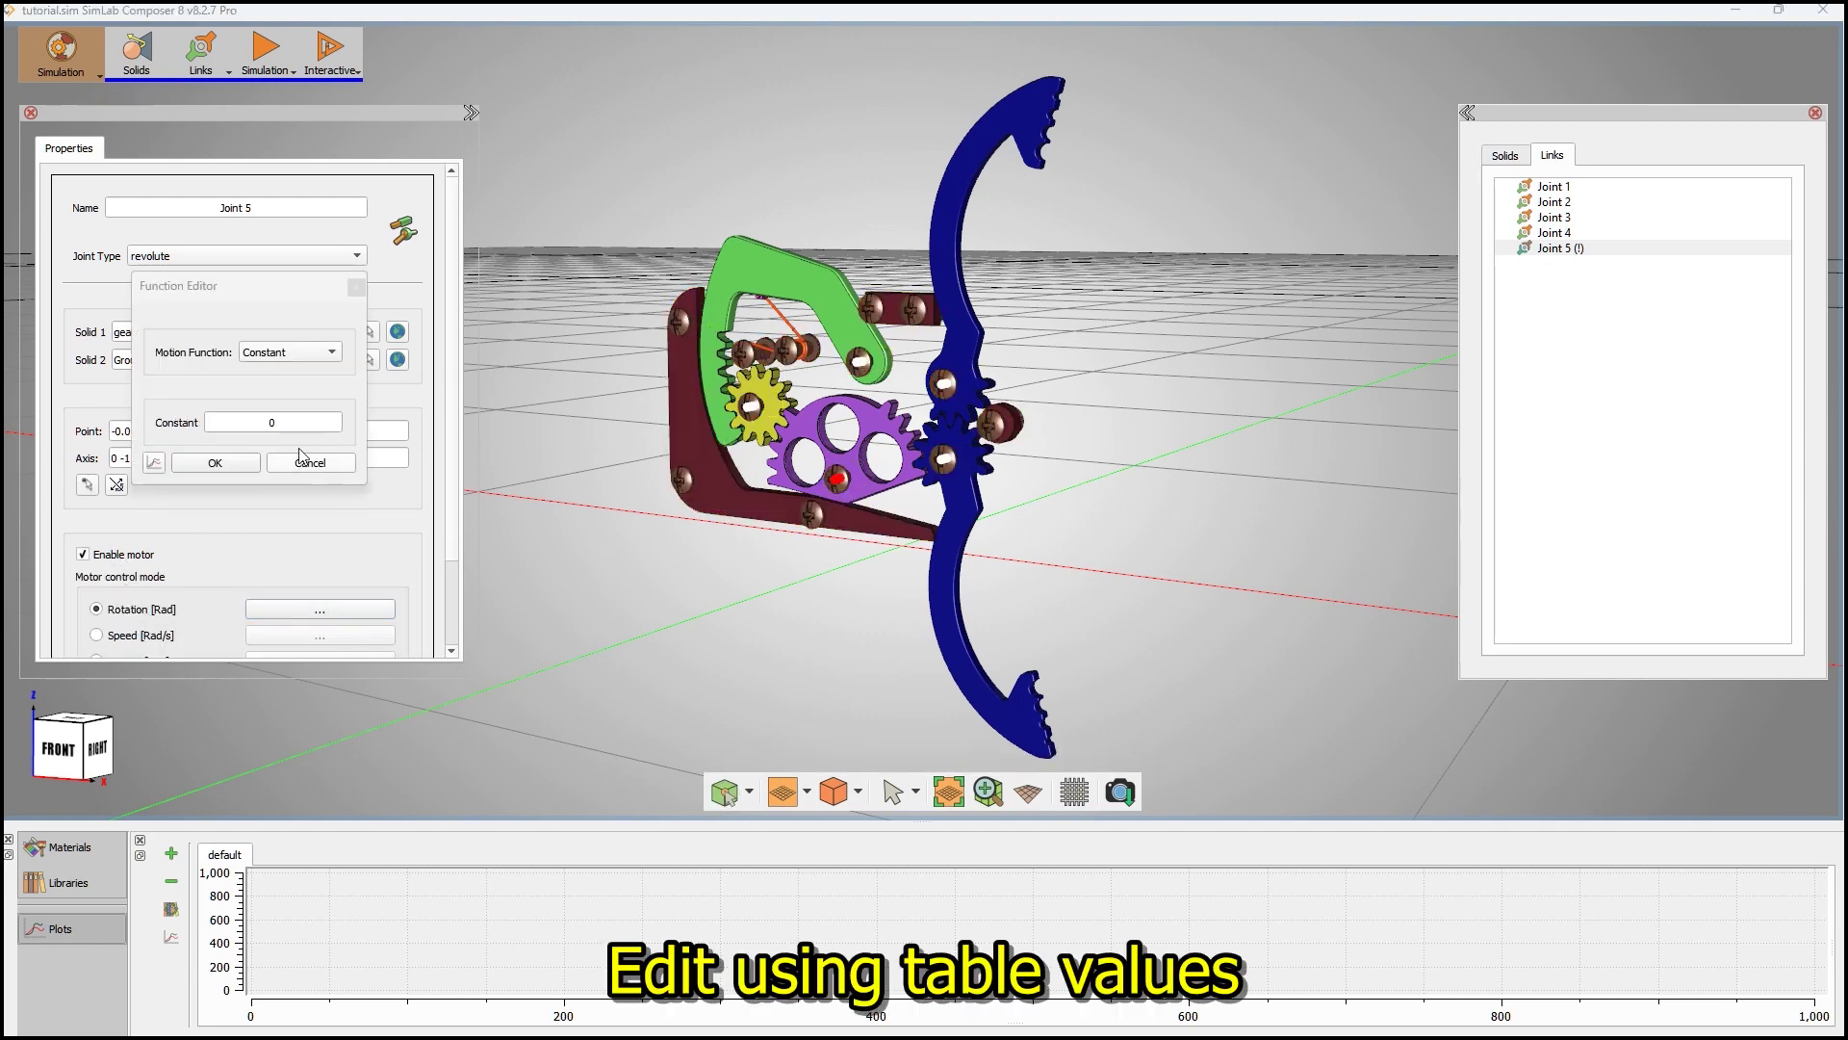
left_click(297, 360)
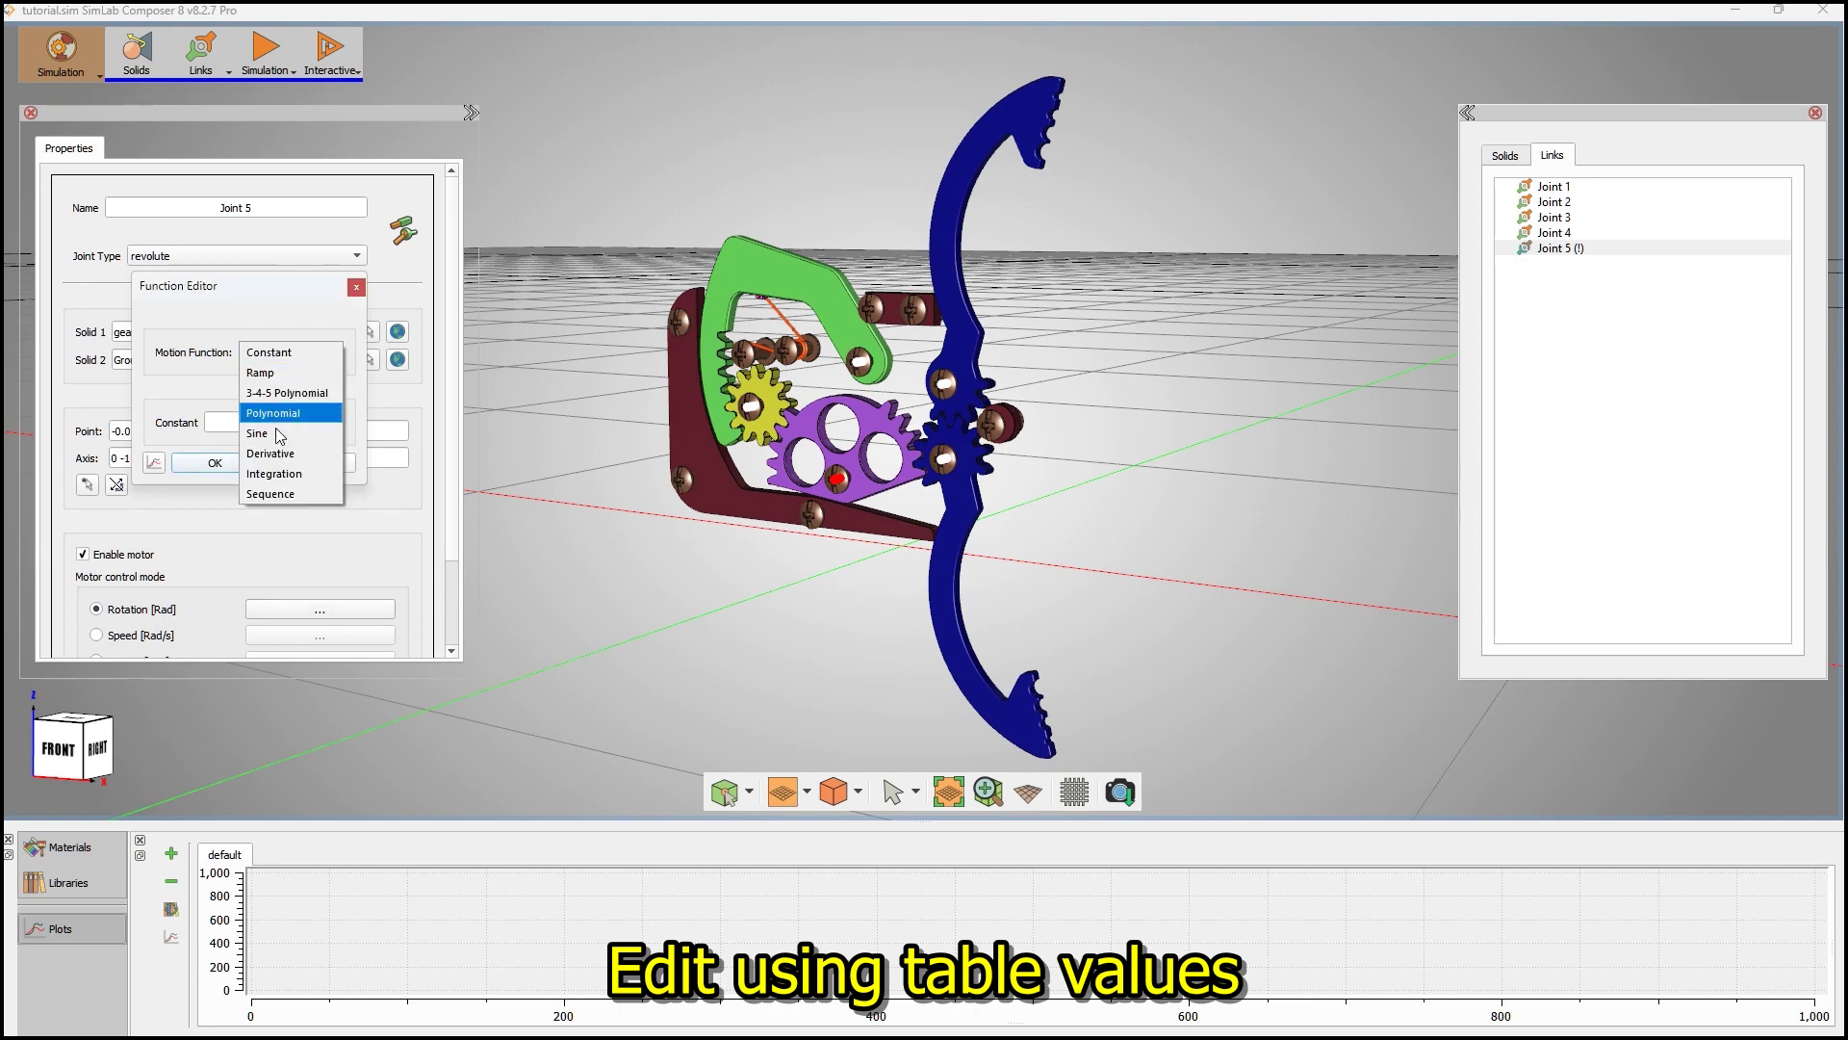
left_click(283, 494)
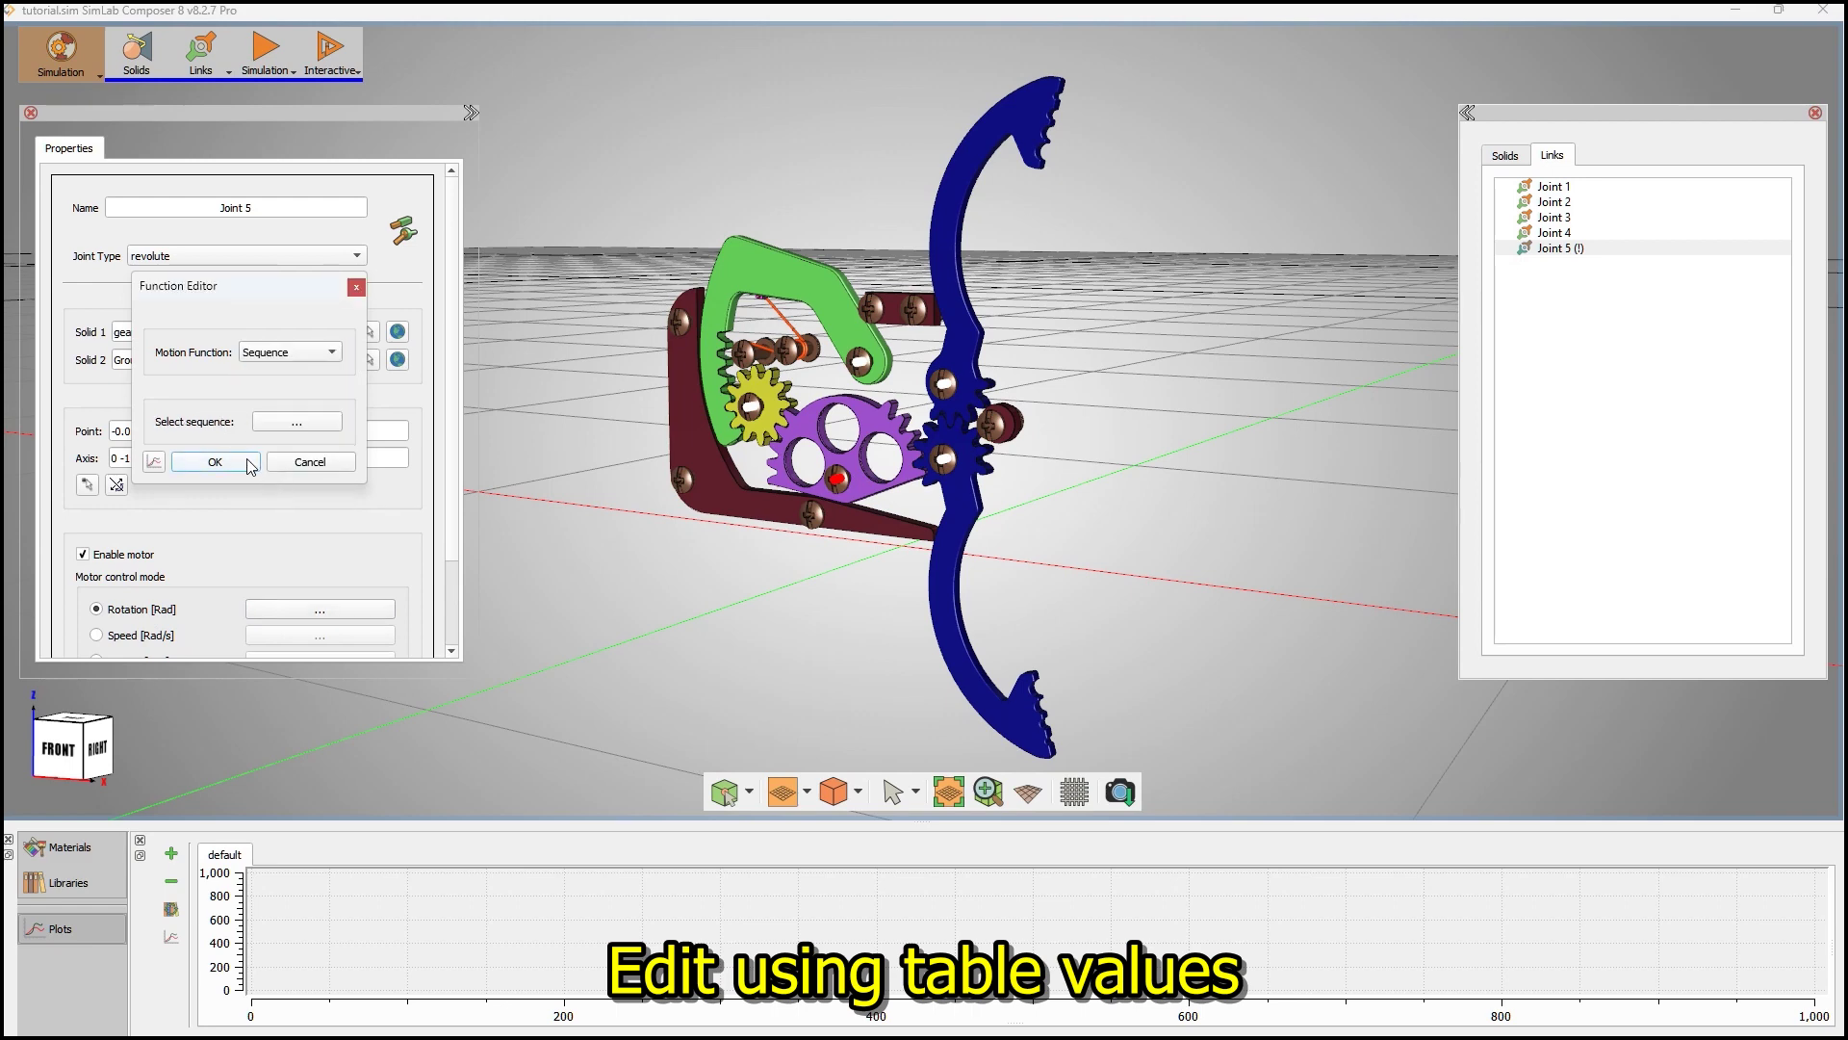
- Set the slope of the second ramp in the gear30m2 joint's motion sequence to 0.104720
left_click(277, 424)
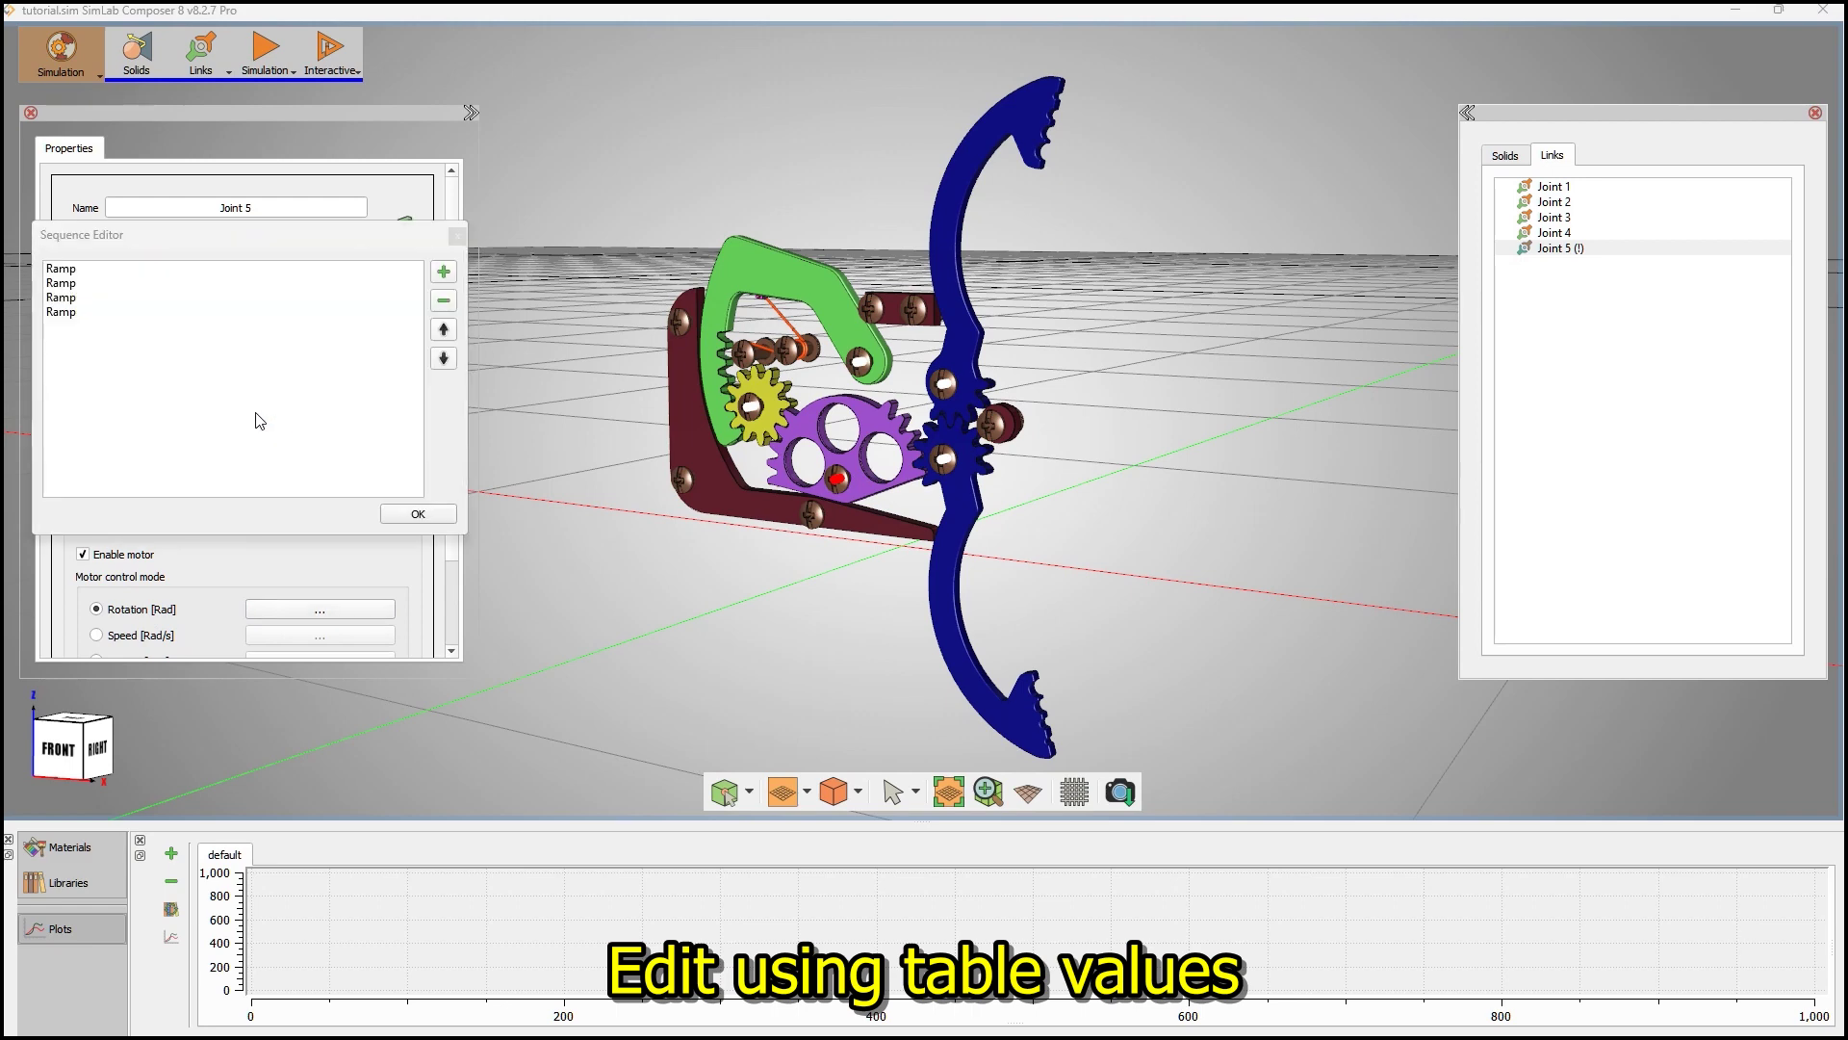
double_click(94, 283)
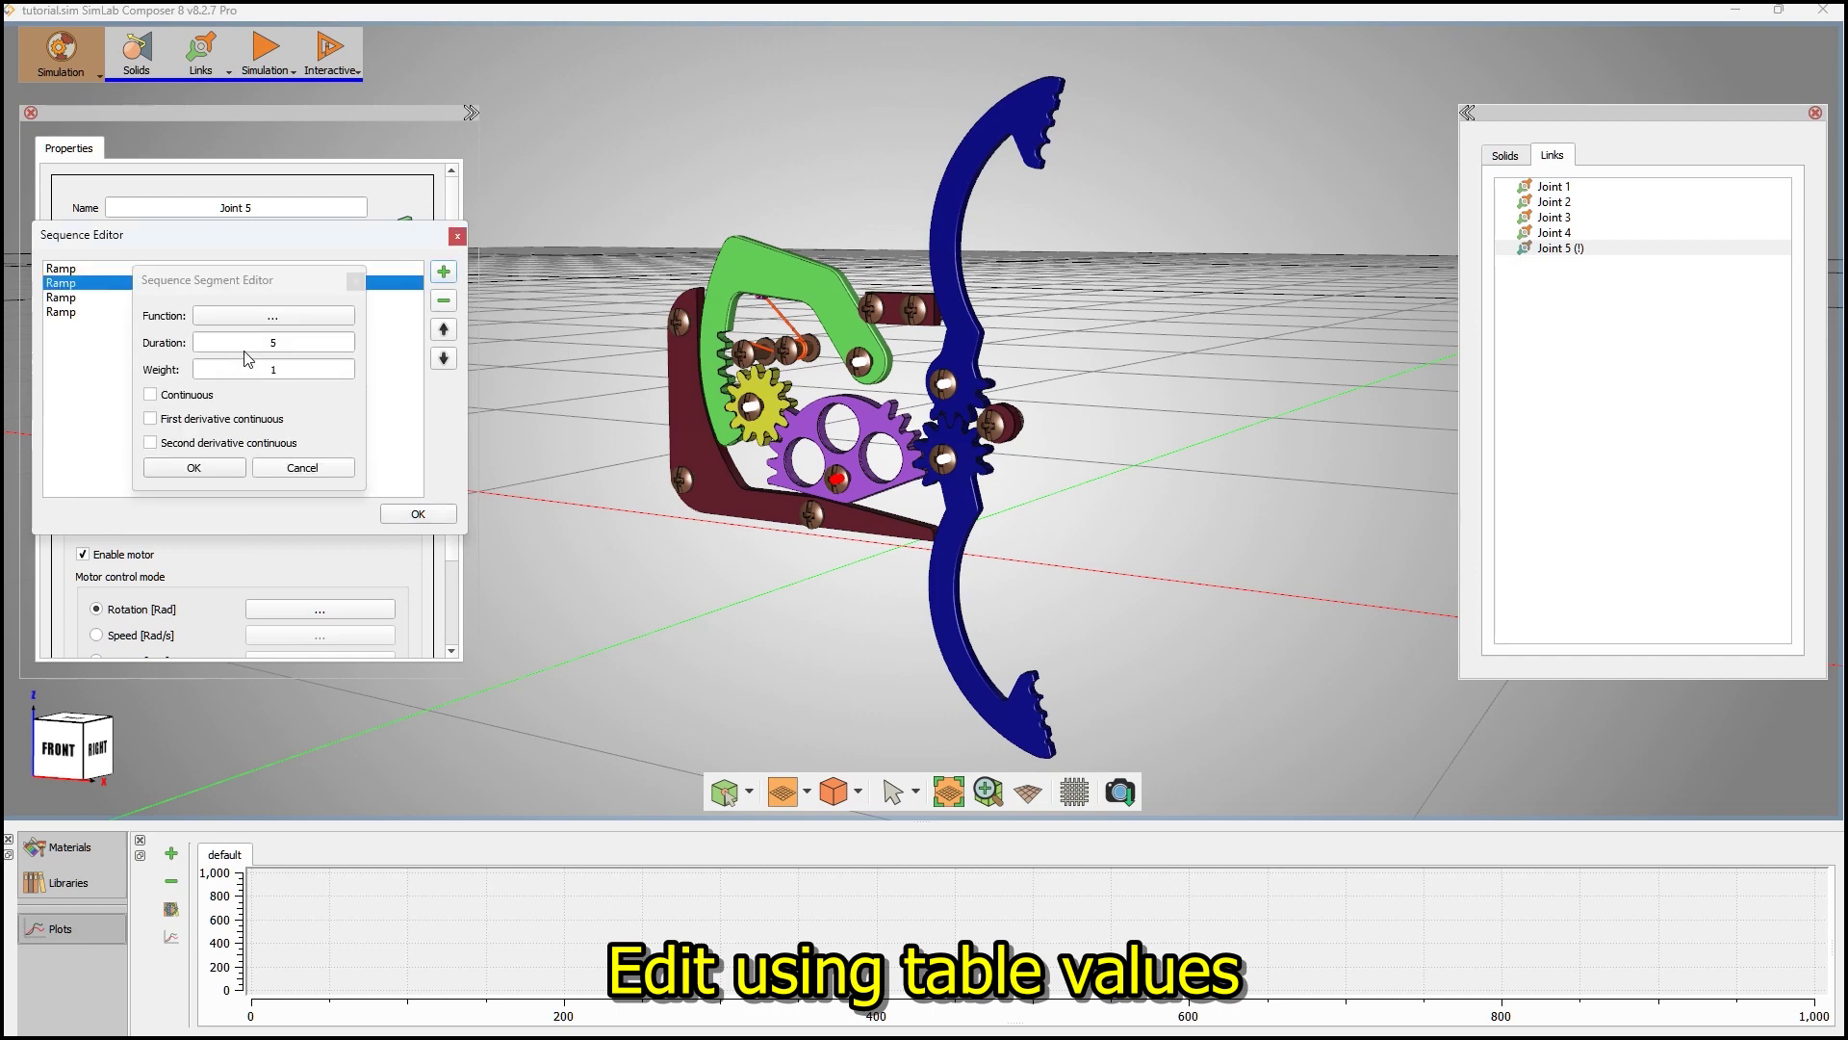
left_click(250, 317)
left_click_drag(310, 436, 189, 440)
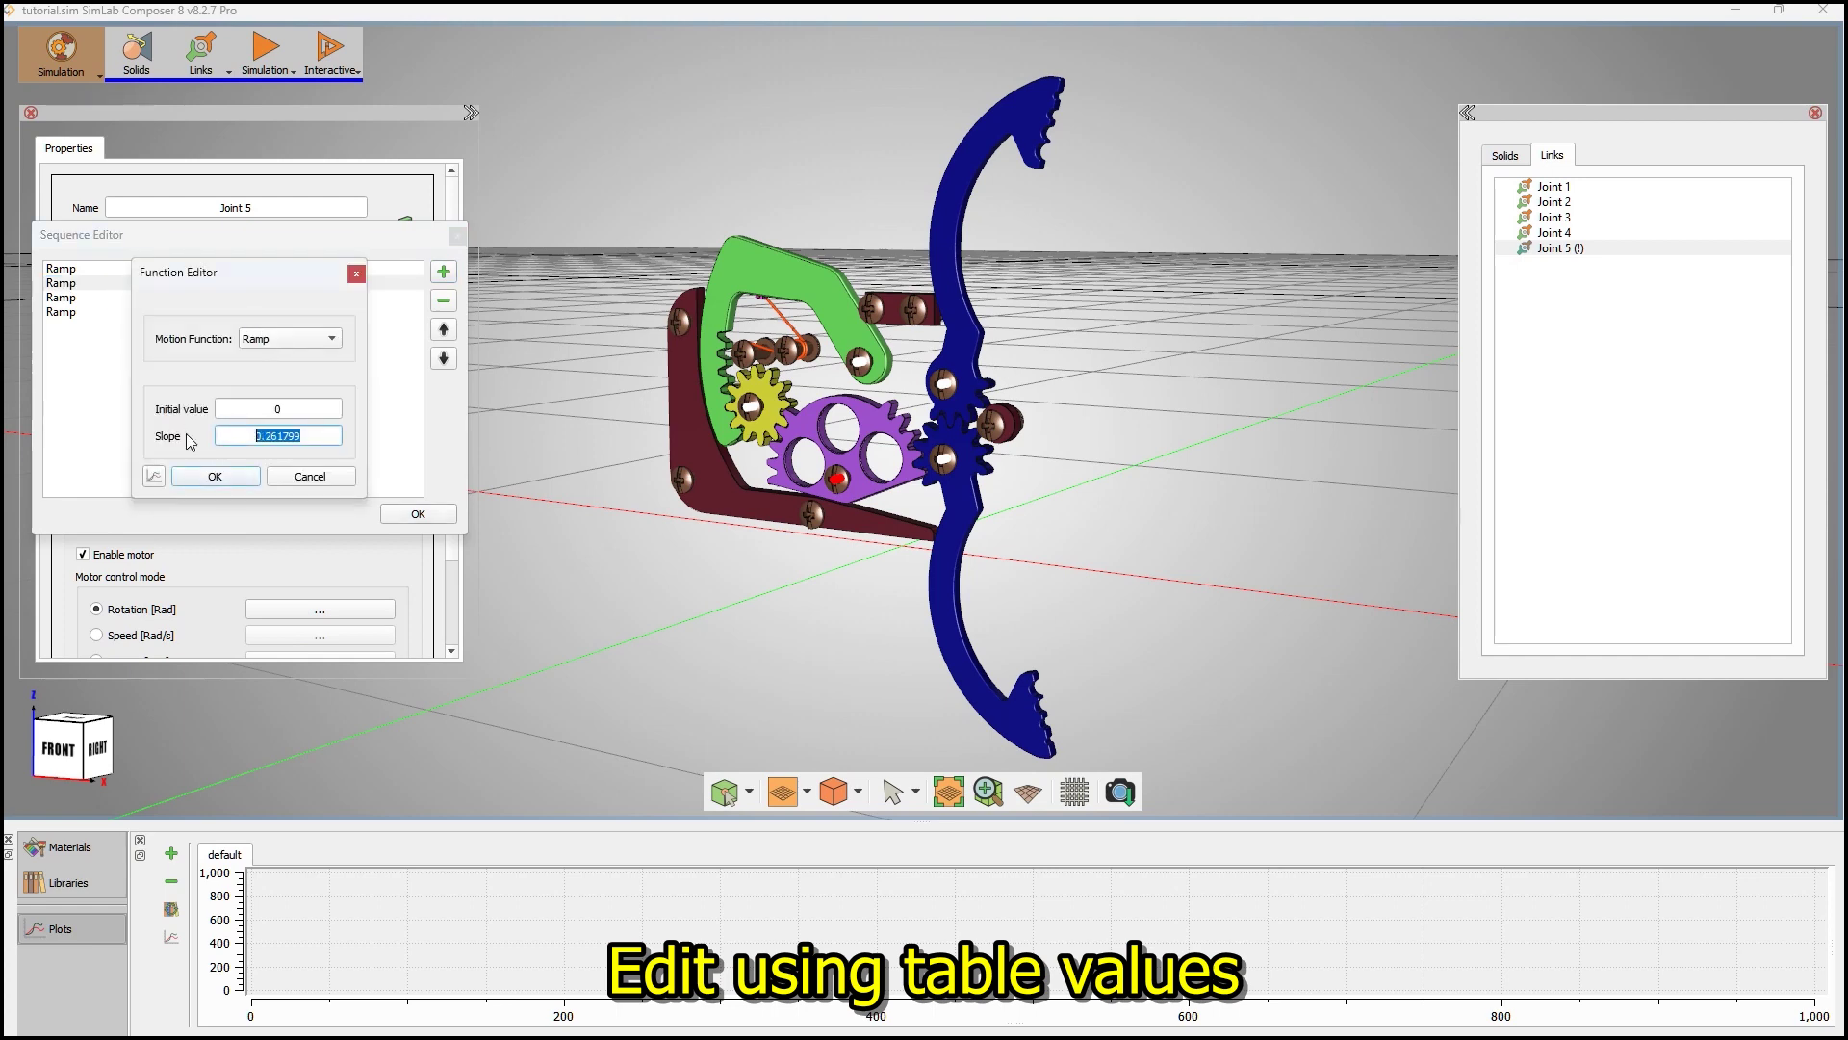
type("0.104720")
left_click(215, 476)
left_click(193, 468)
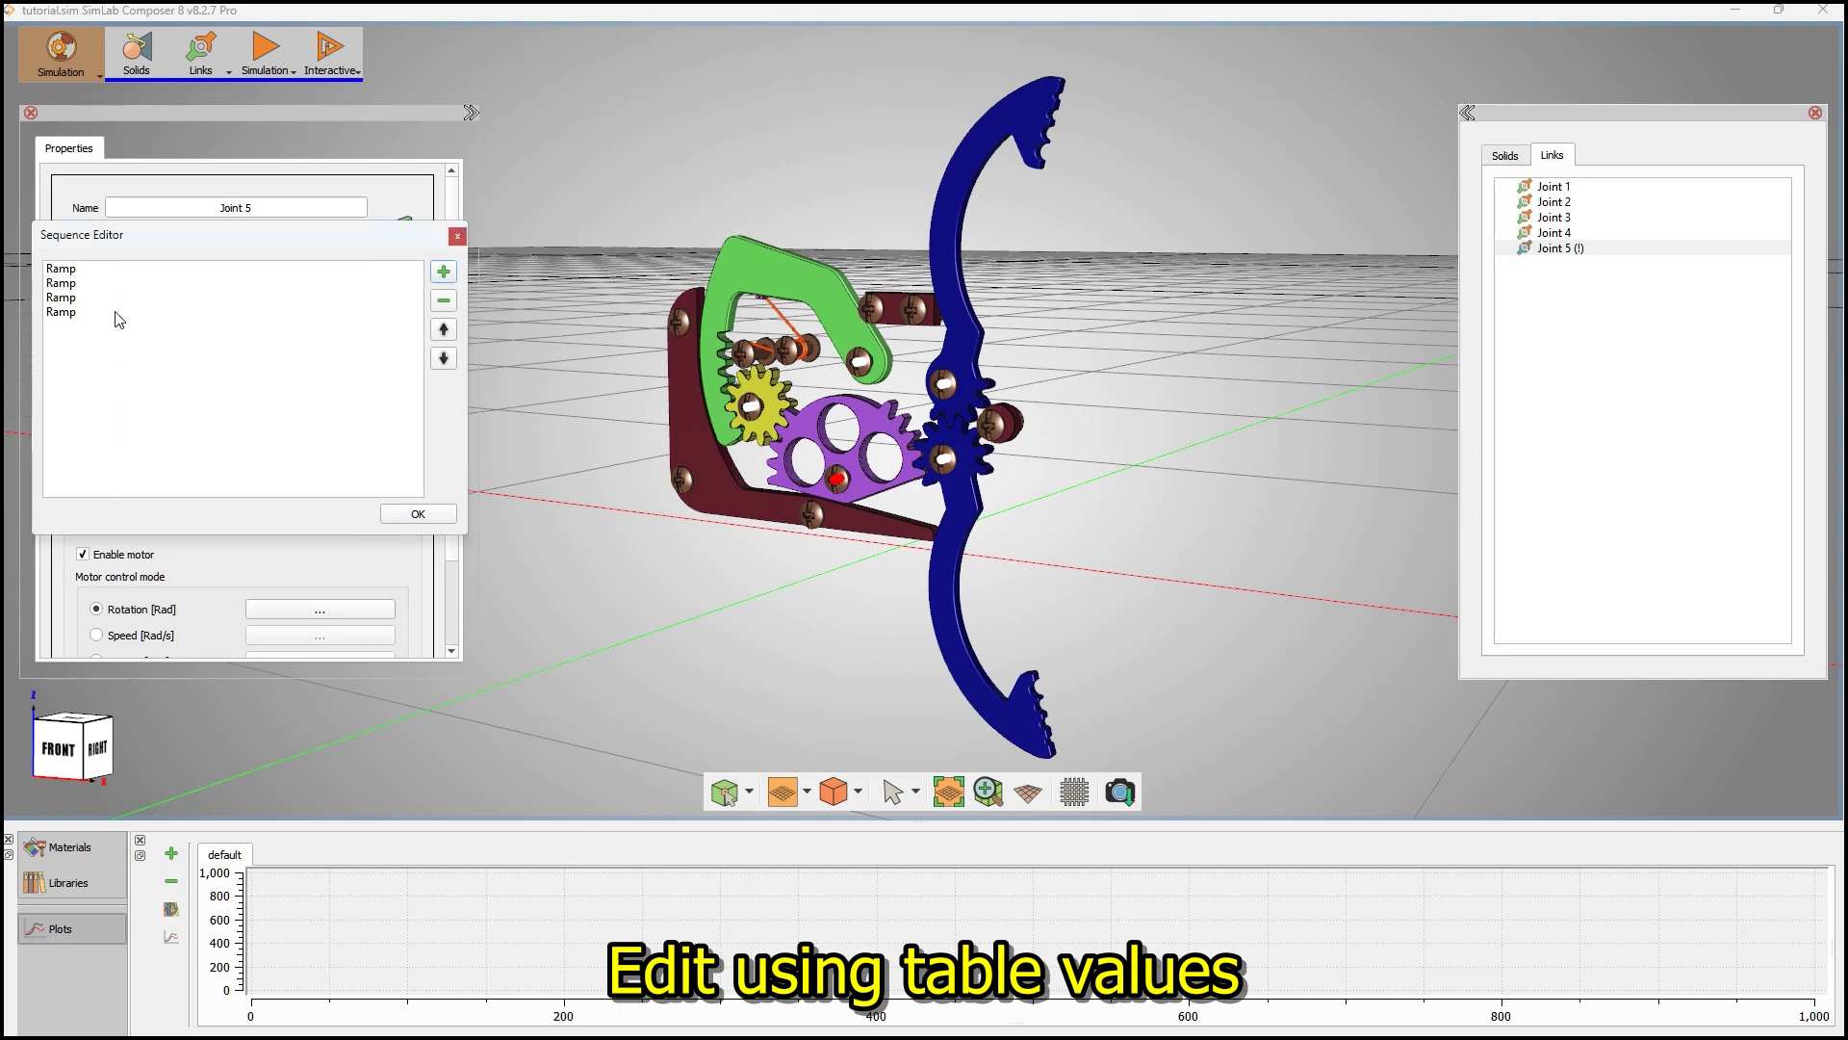
- Set the third ramp's initial value in the sequence to 0.523599
double_click(104, 300)
left_click(260, 316)
double_click(269, 408)
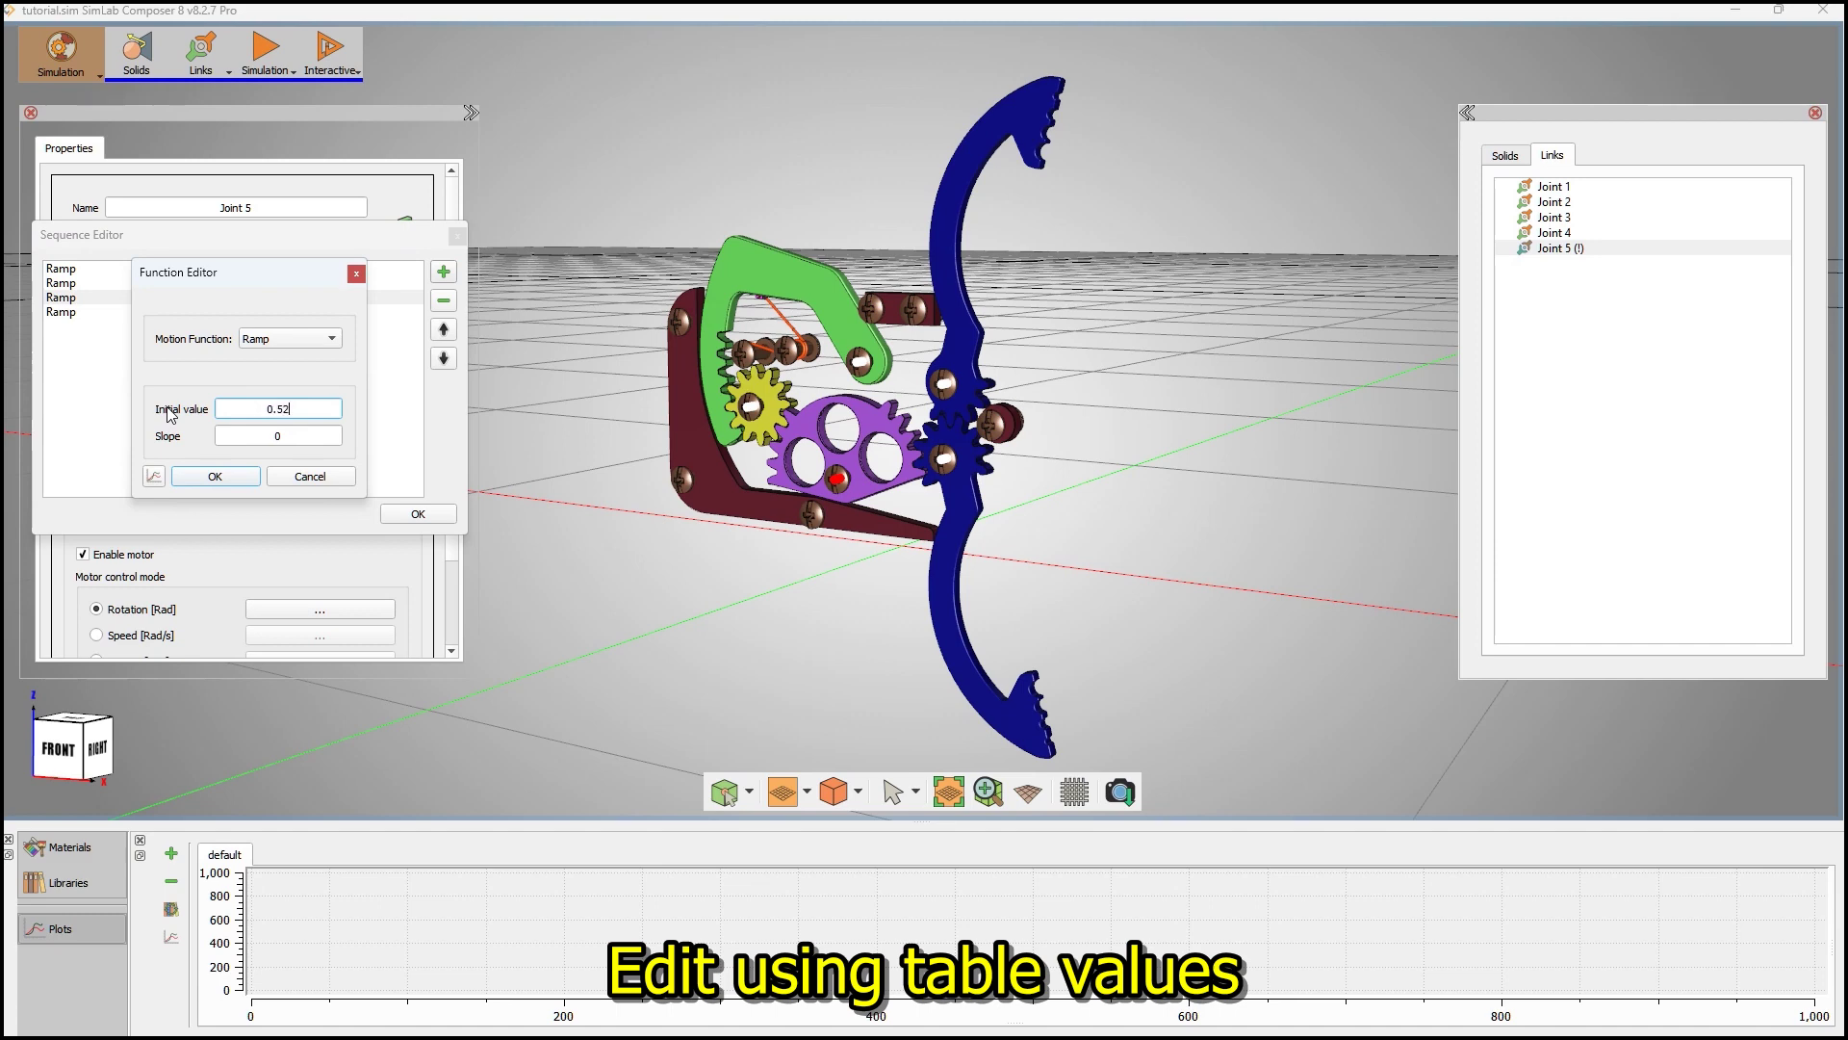
left_click(216, 477)
left_click(211, 468)
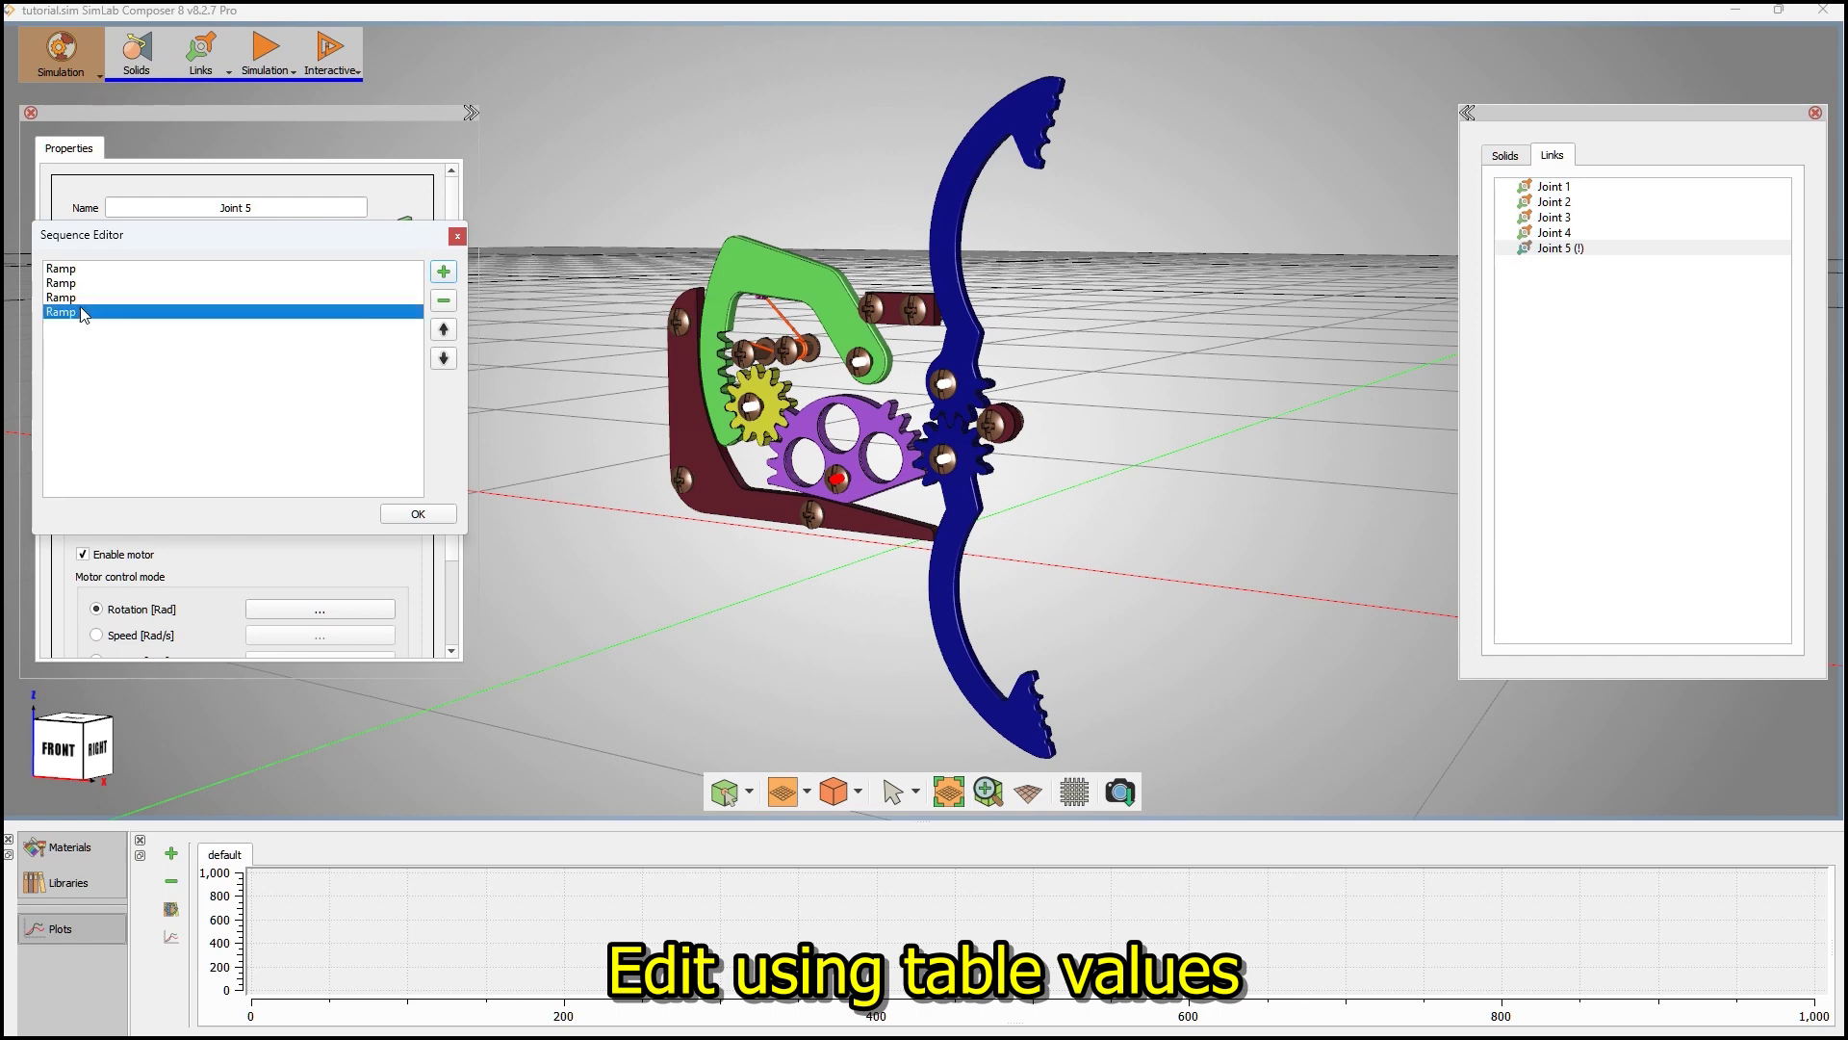
- Give the fourth ramp an initial value of 0.523599 and a slope of -0.104720, and accept the motion sequence
double_click(85, 312)
left_click(227, 317)
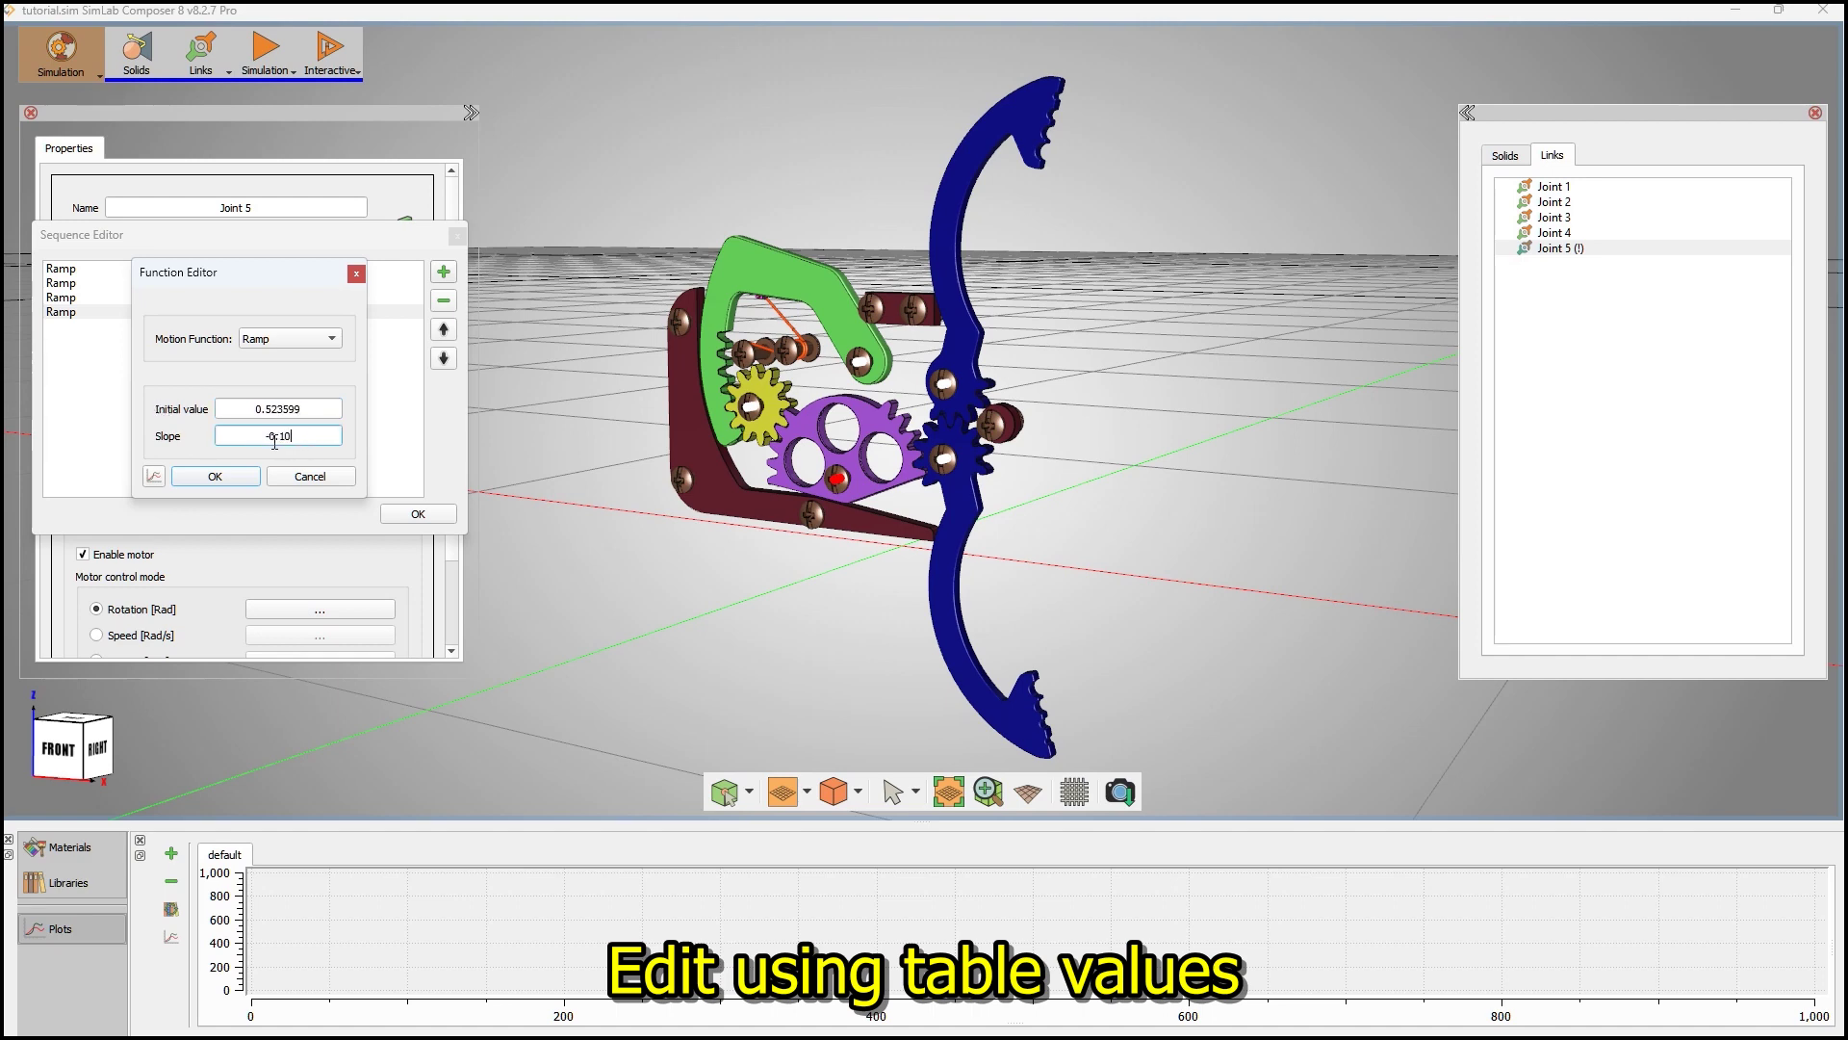
type("4720")
left_click(221, 476)
left_click(229, 474)
left_click(395, 516)
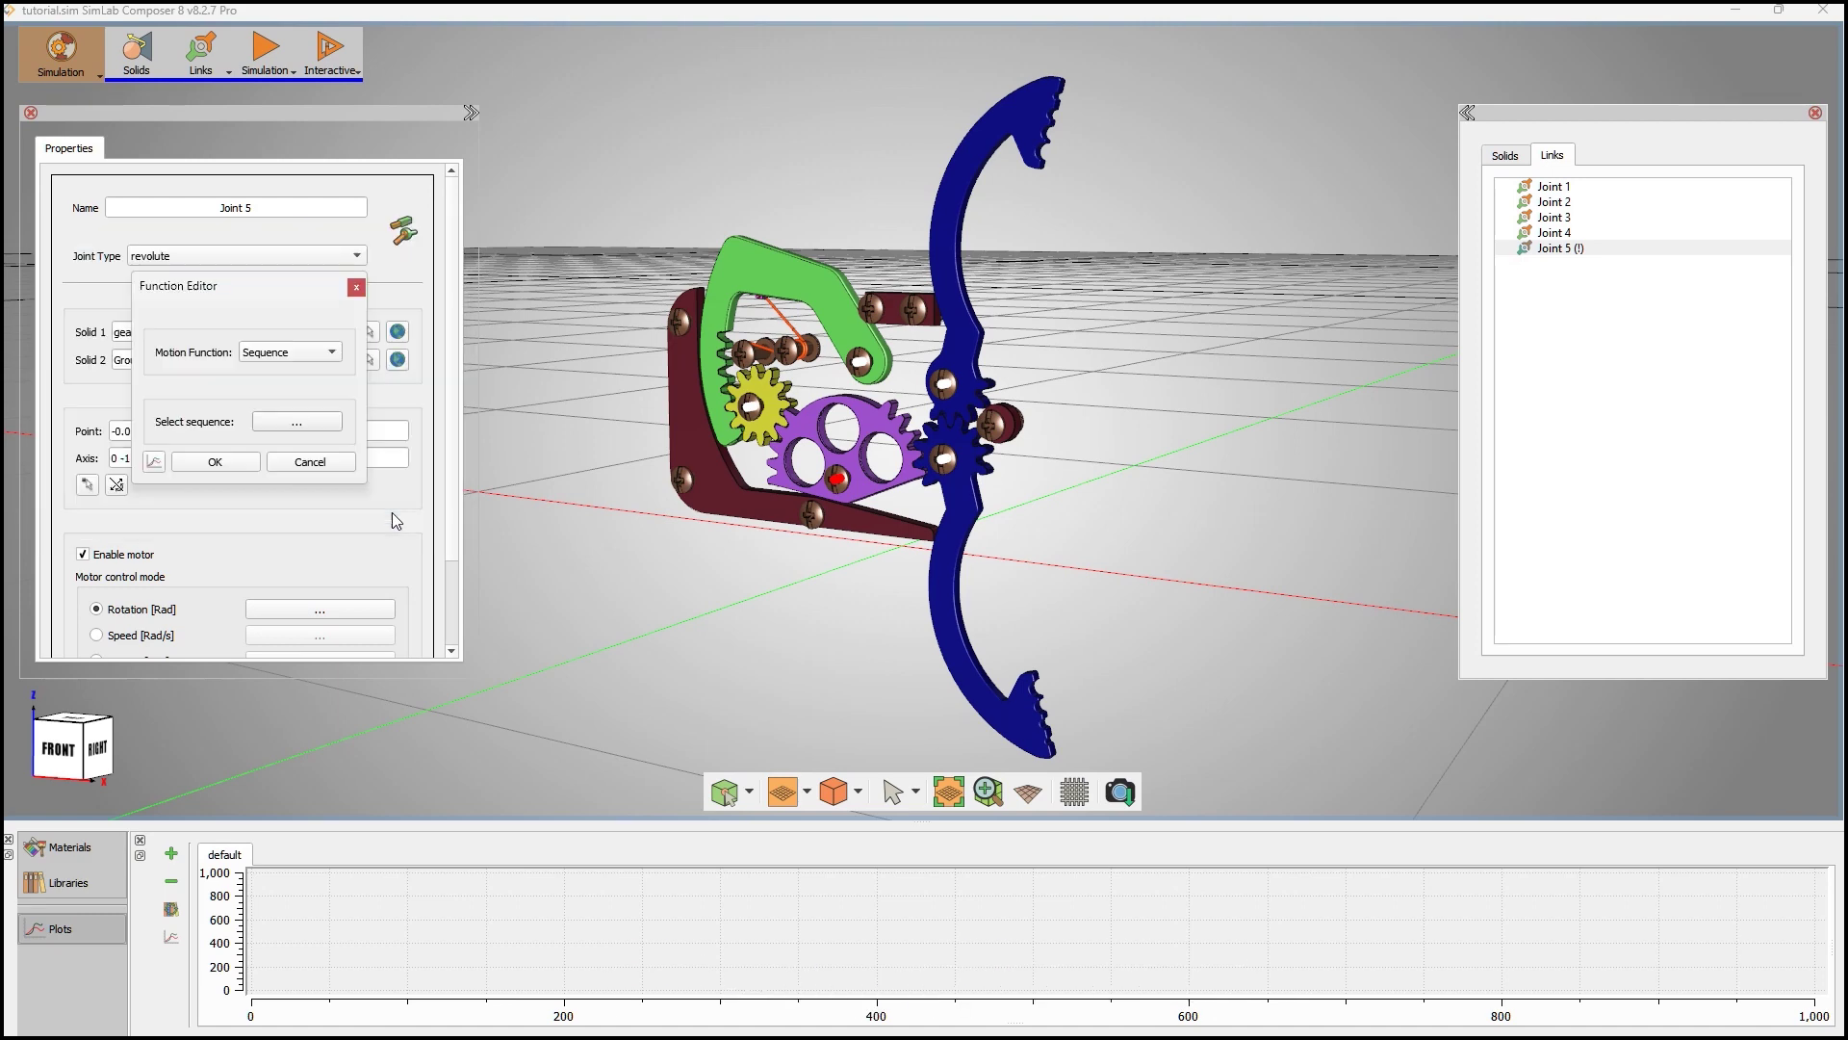
left_click(231, 465)
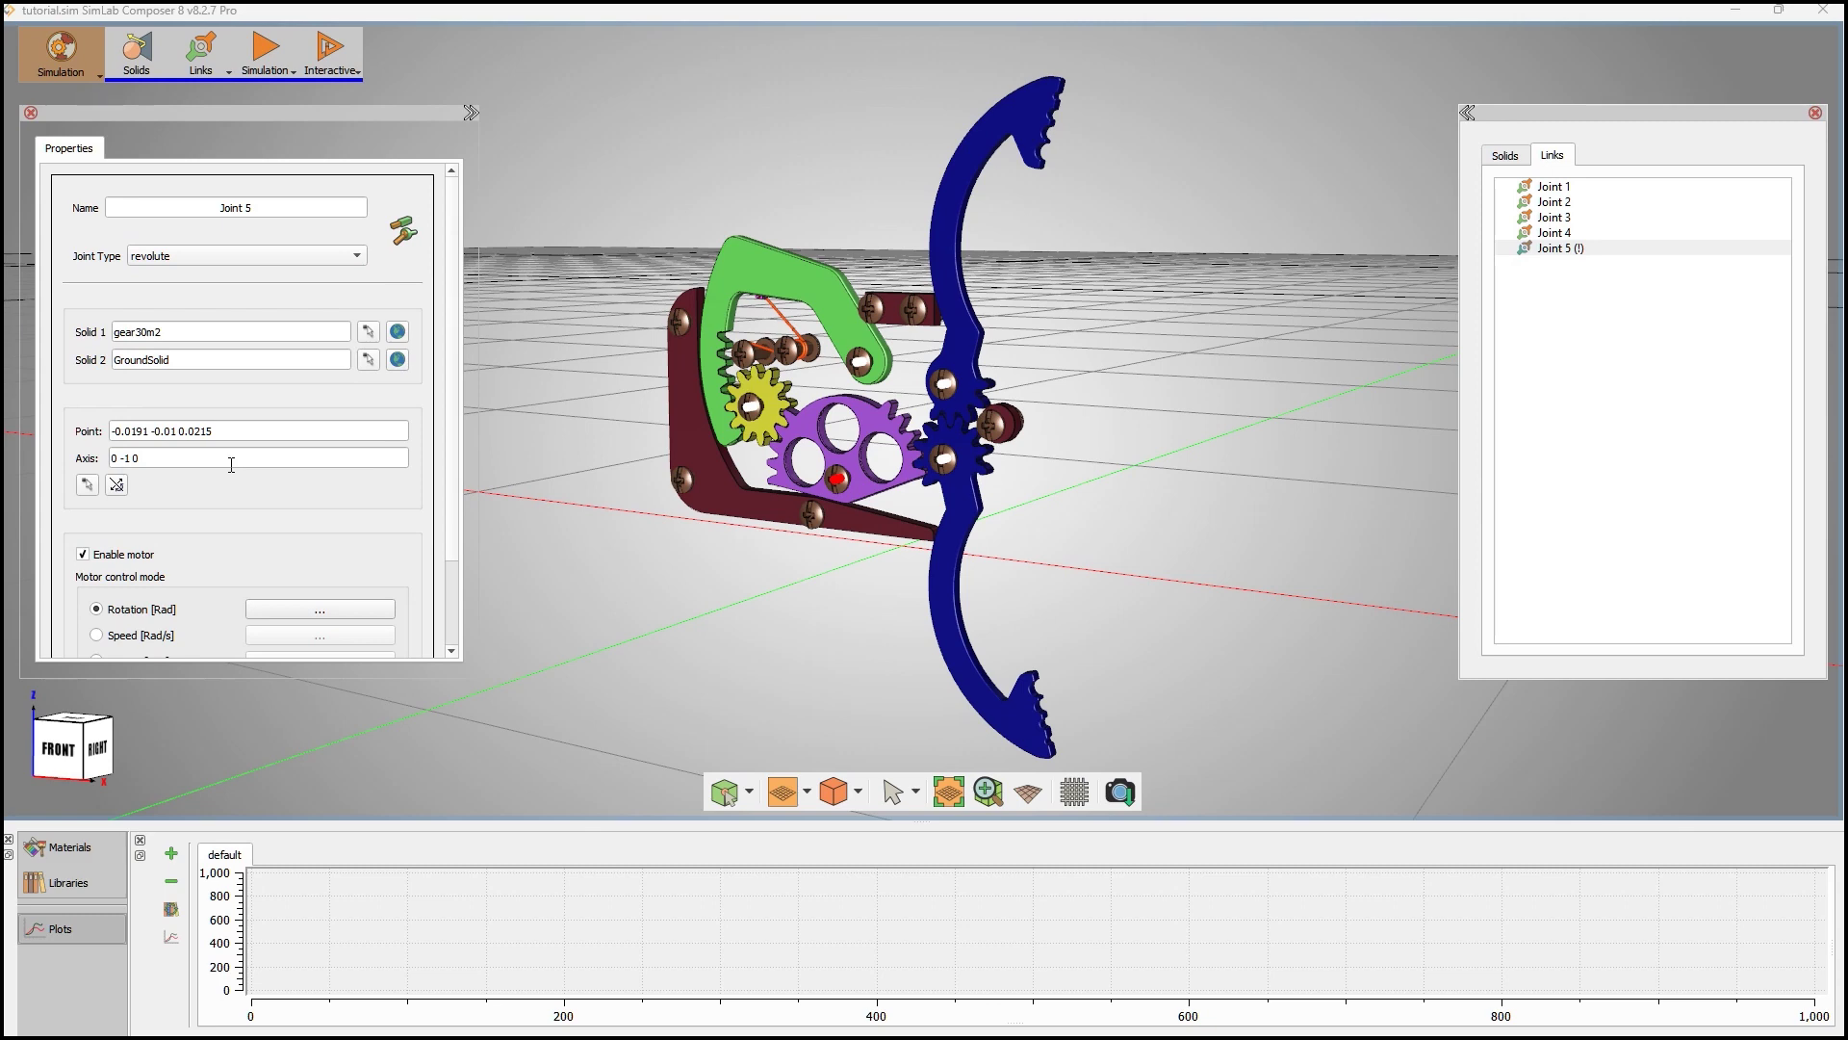
- Run the simulation briefly to check the purple gear's rotation direction, and stop it
left_click(294, 75)
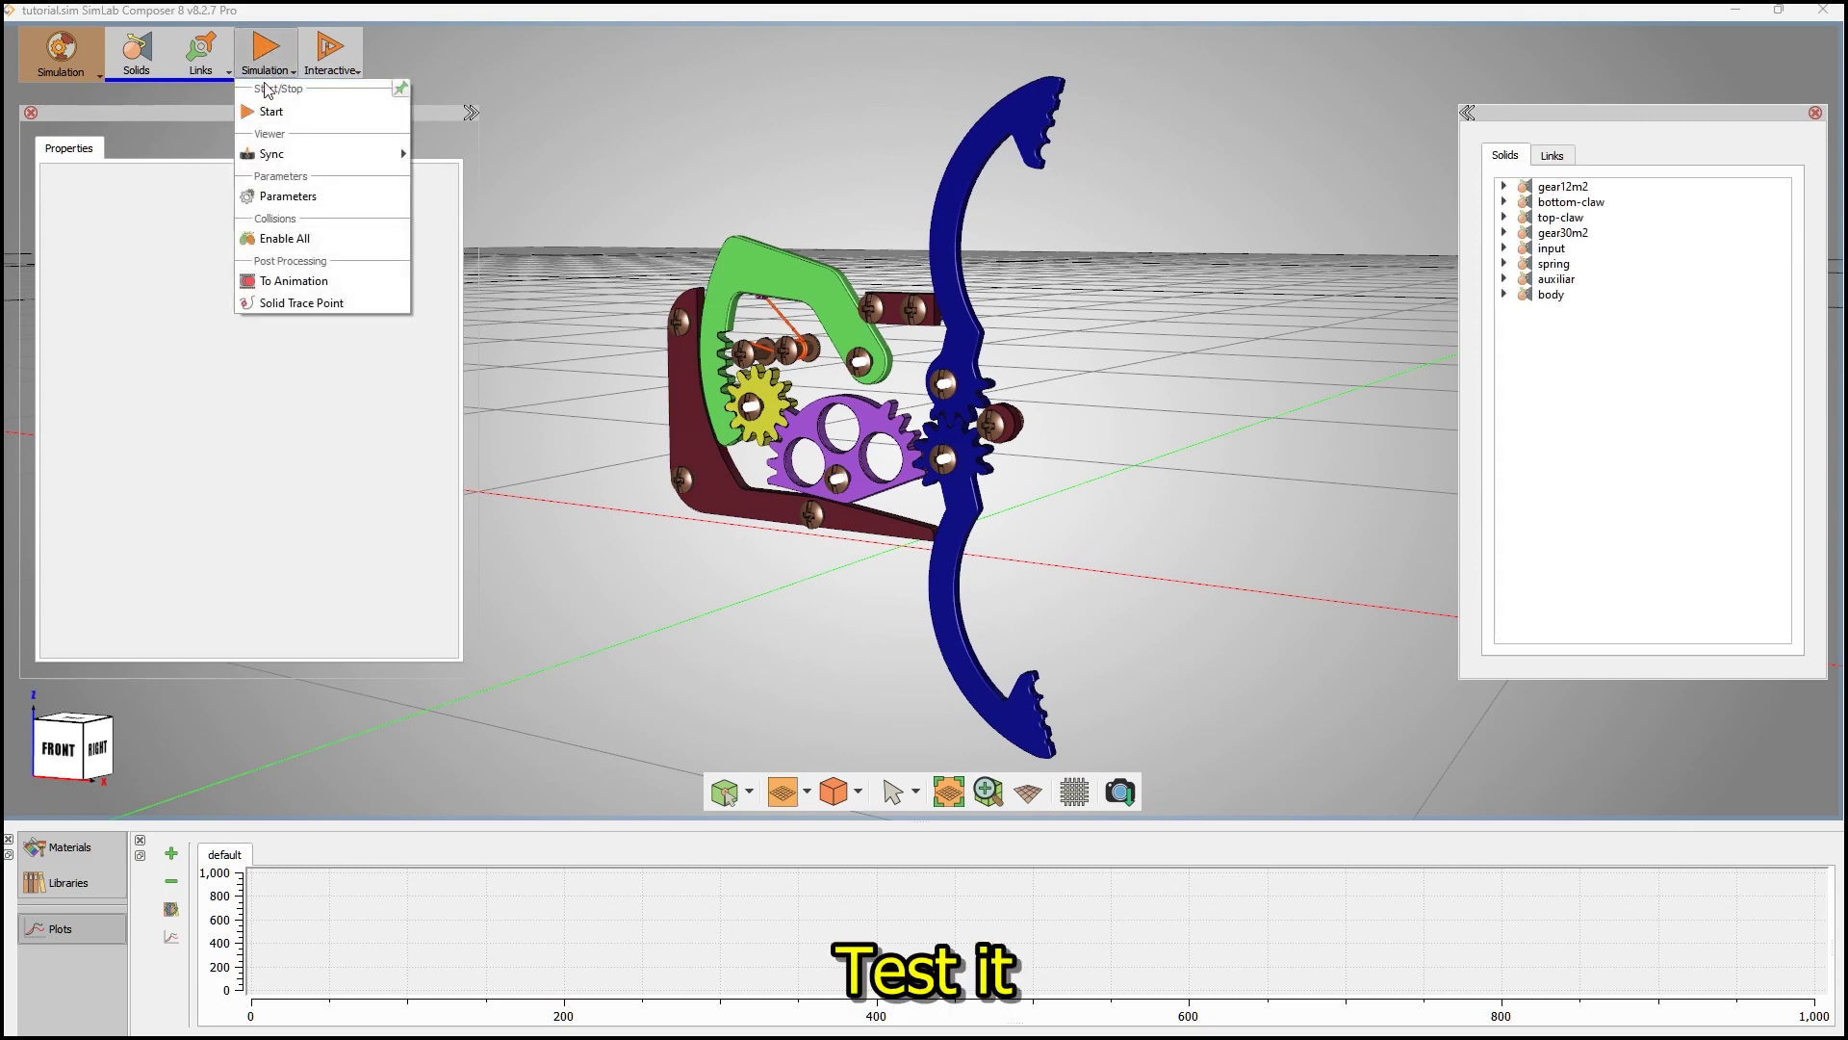
left_click(263, 103)
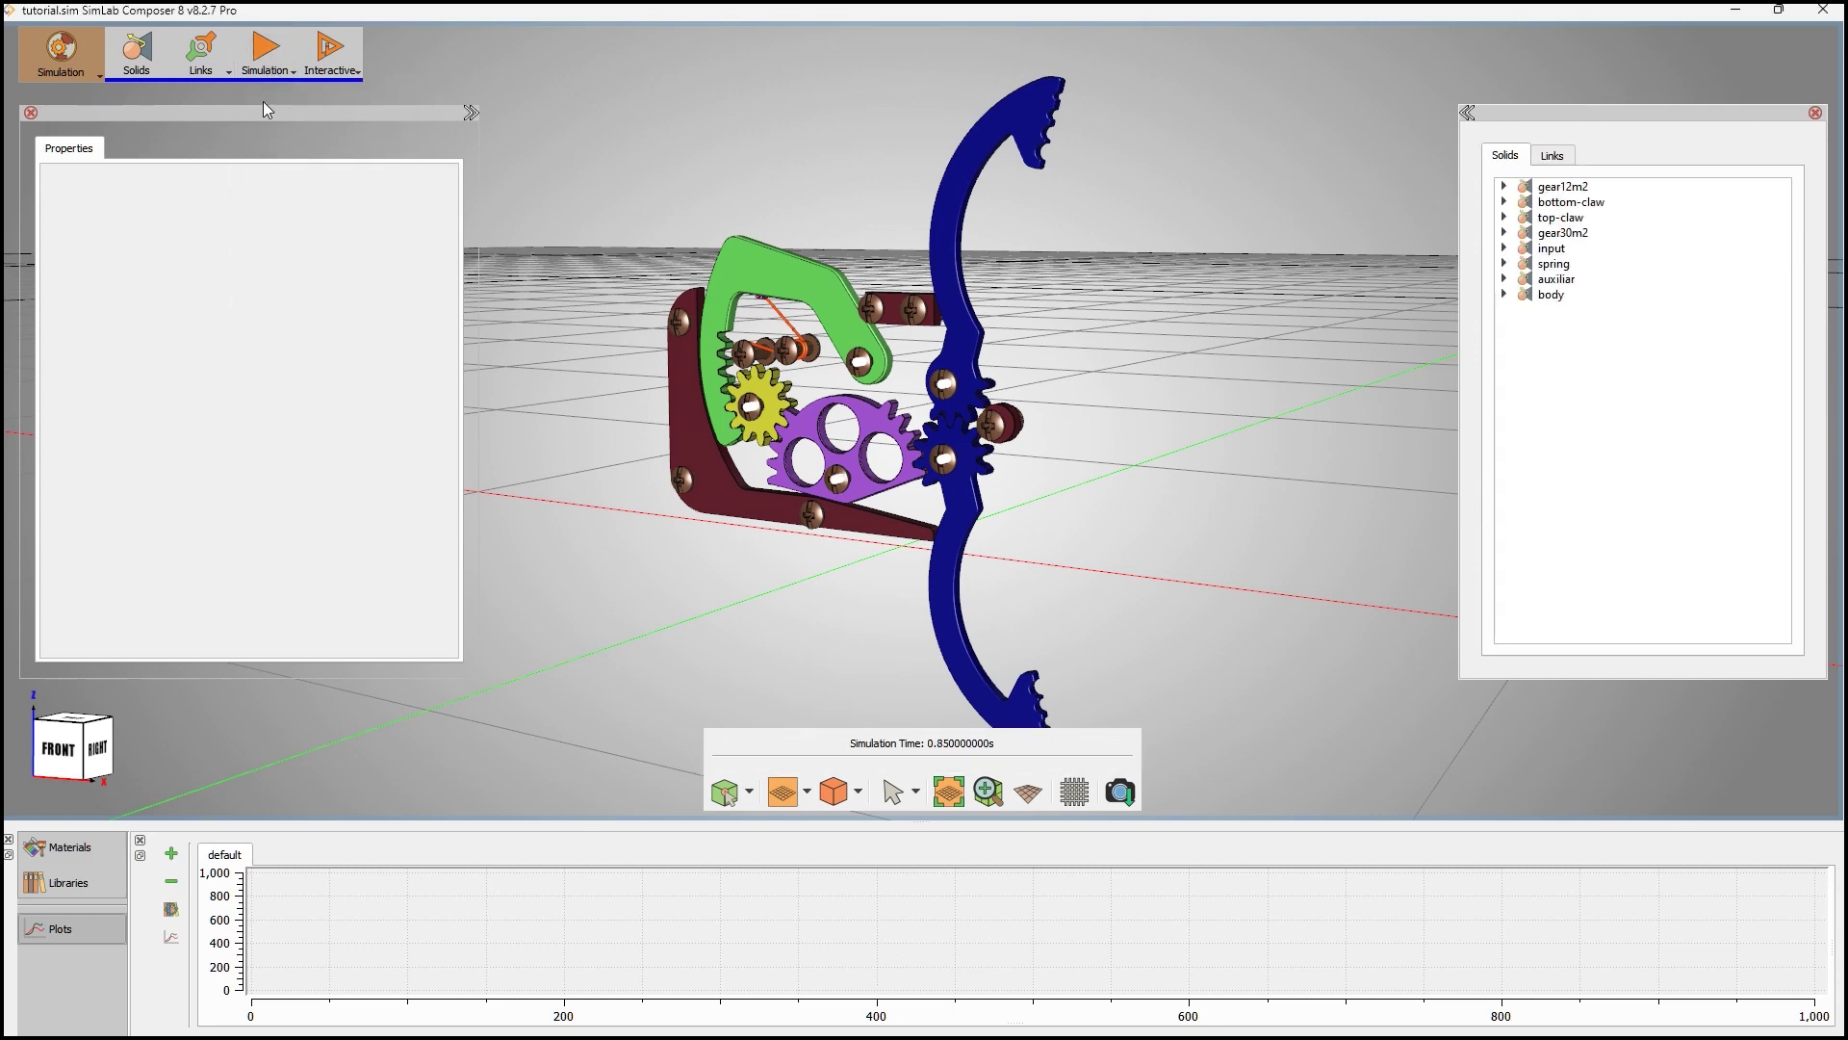
left_click(292, 72)
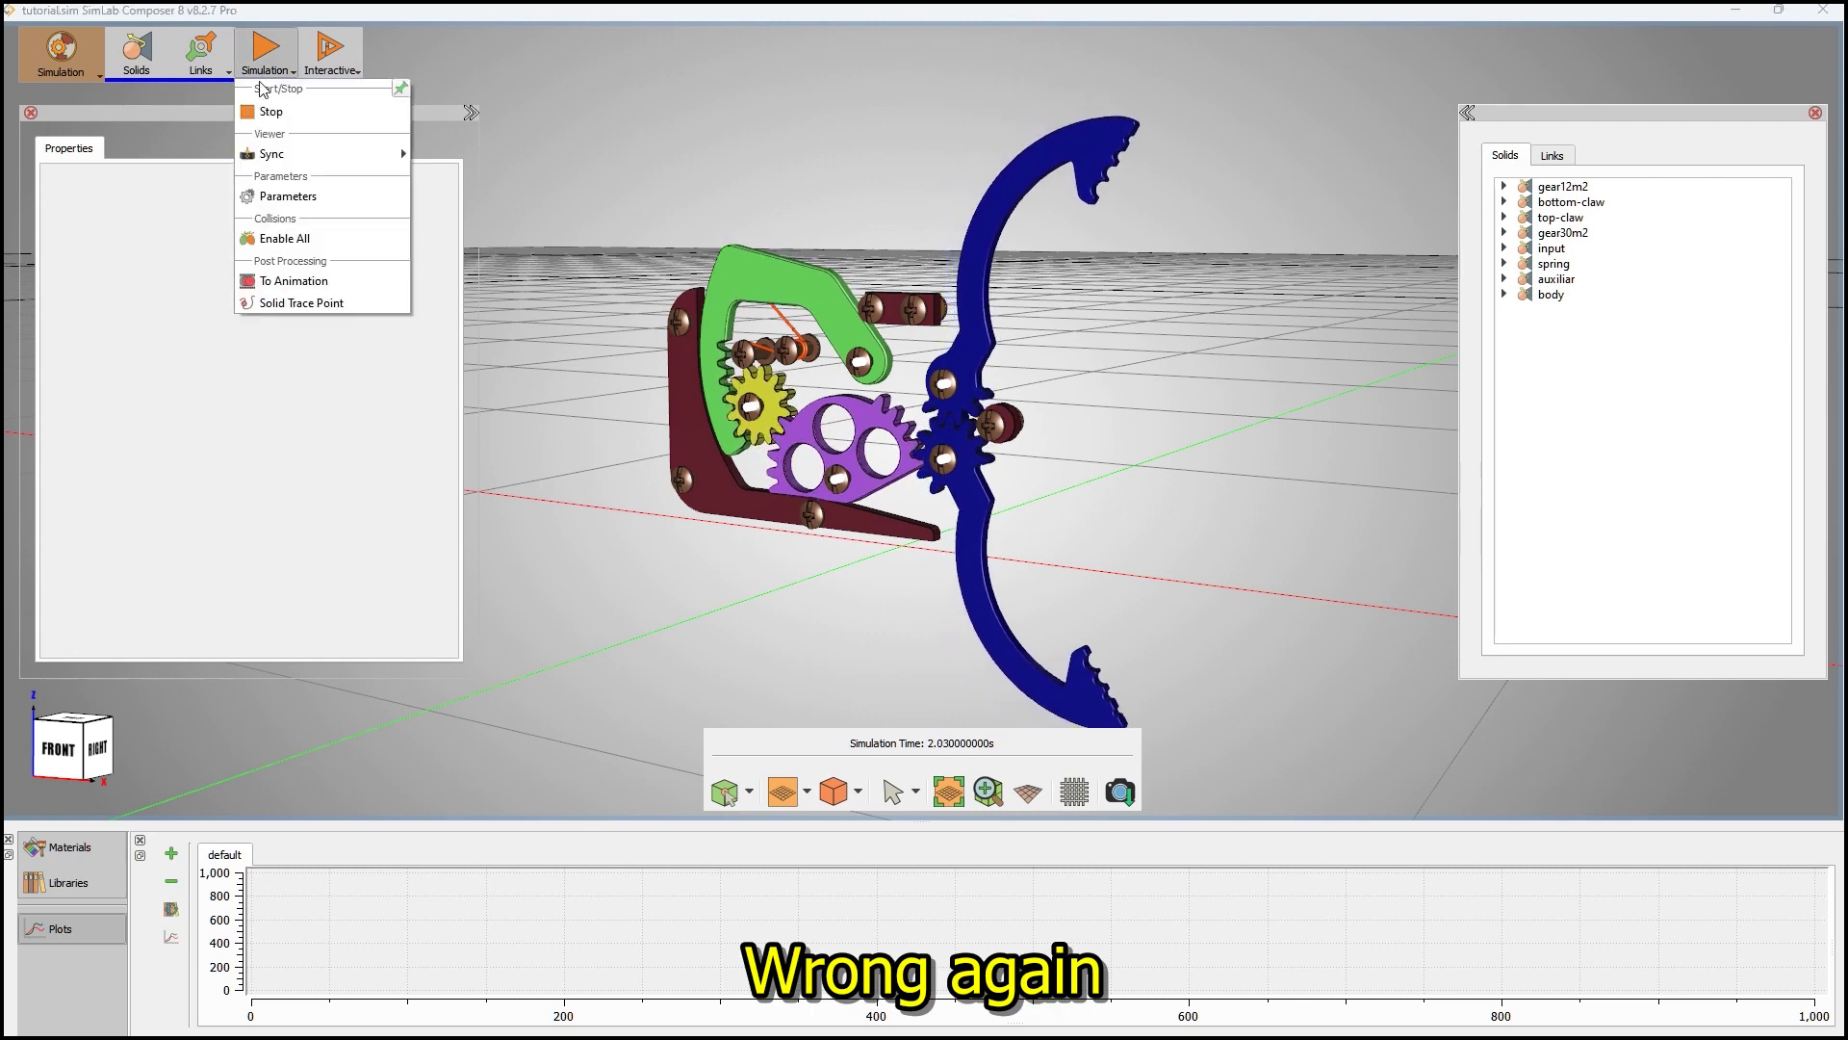
left_click(270, 117)
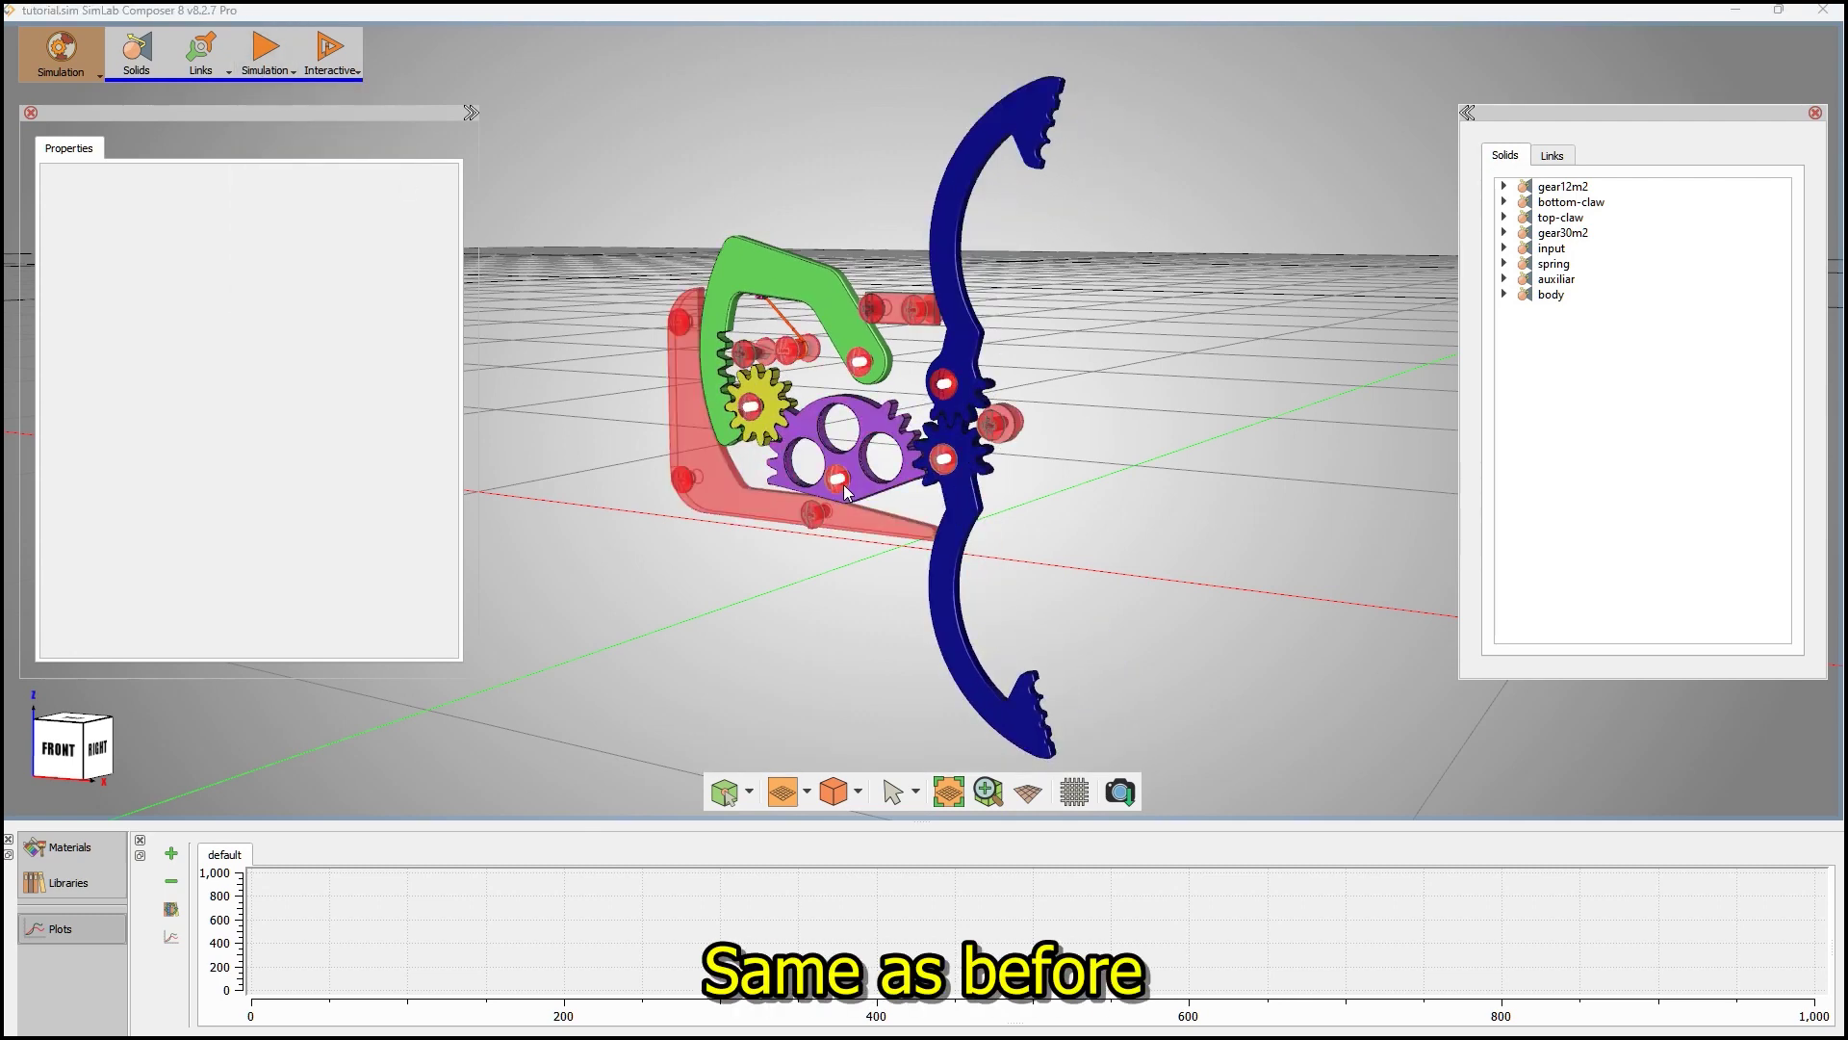
- Invert the gear30m2 joint's axis to 0 1 0, and test the motion with a short simulation run
left_click(117, 484)
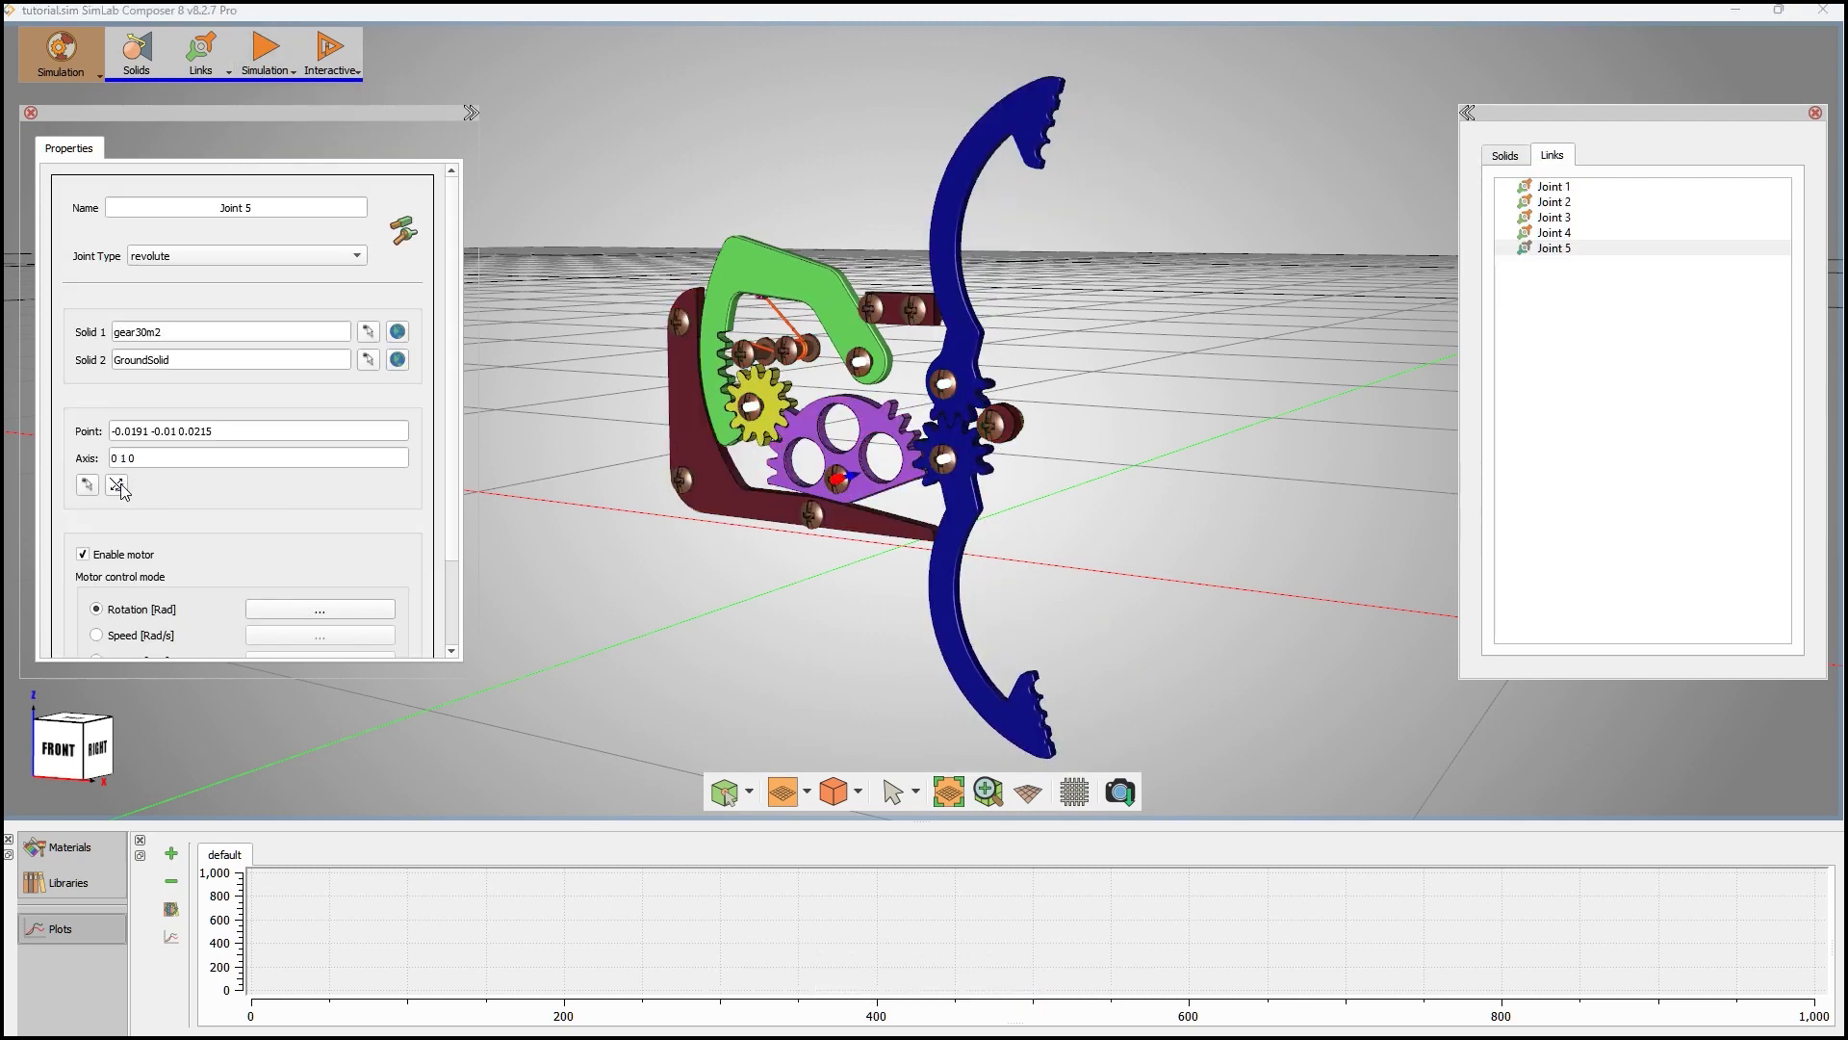
left_click(271, 77)
left_click(272, 109)
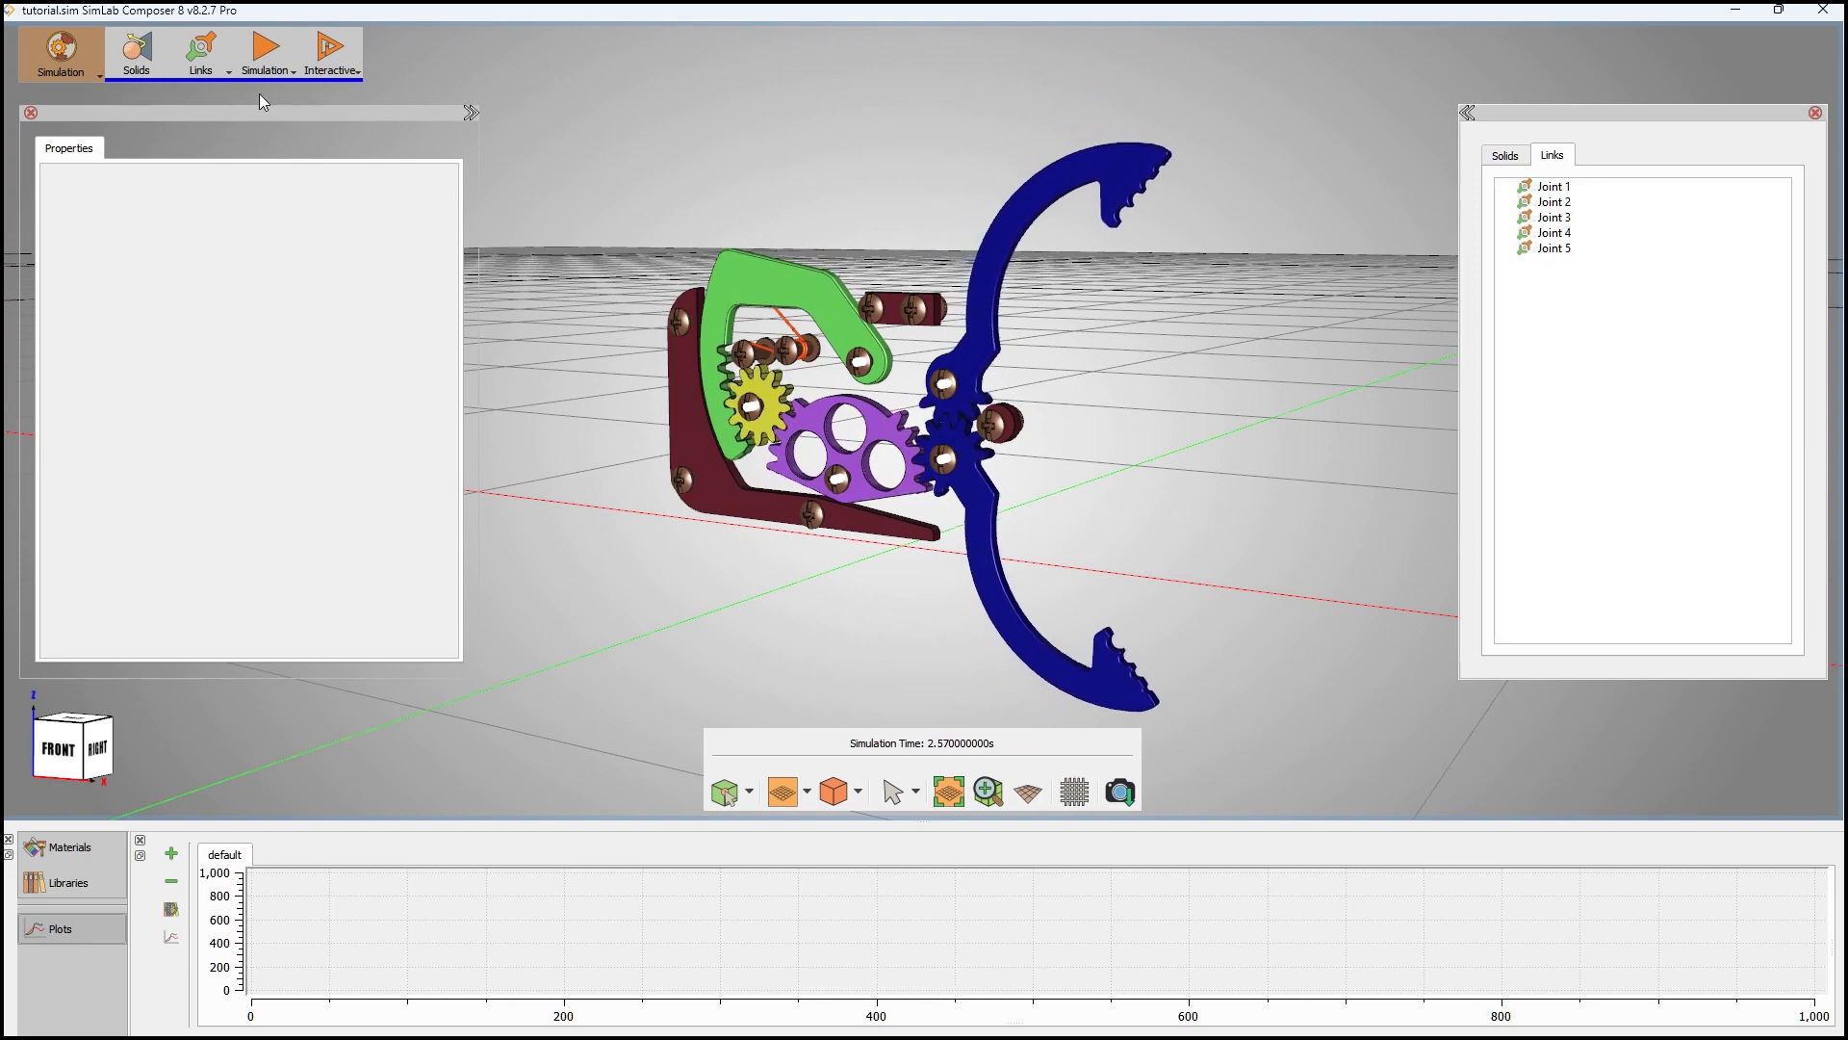
left_click(270, 69)
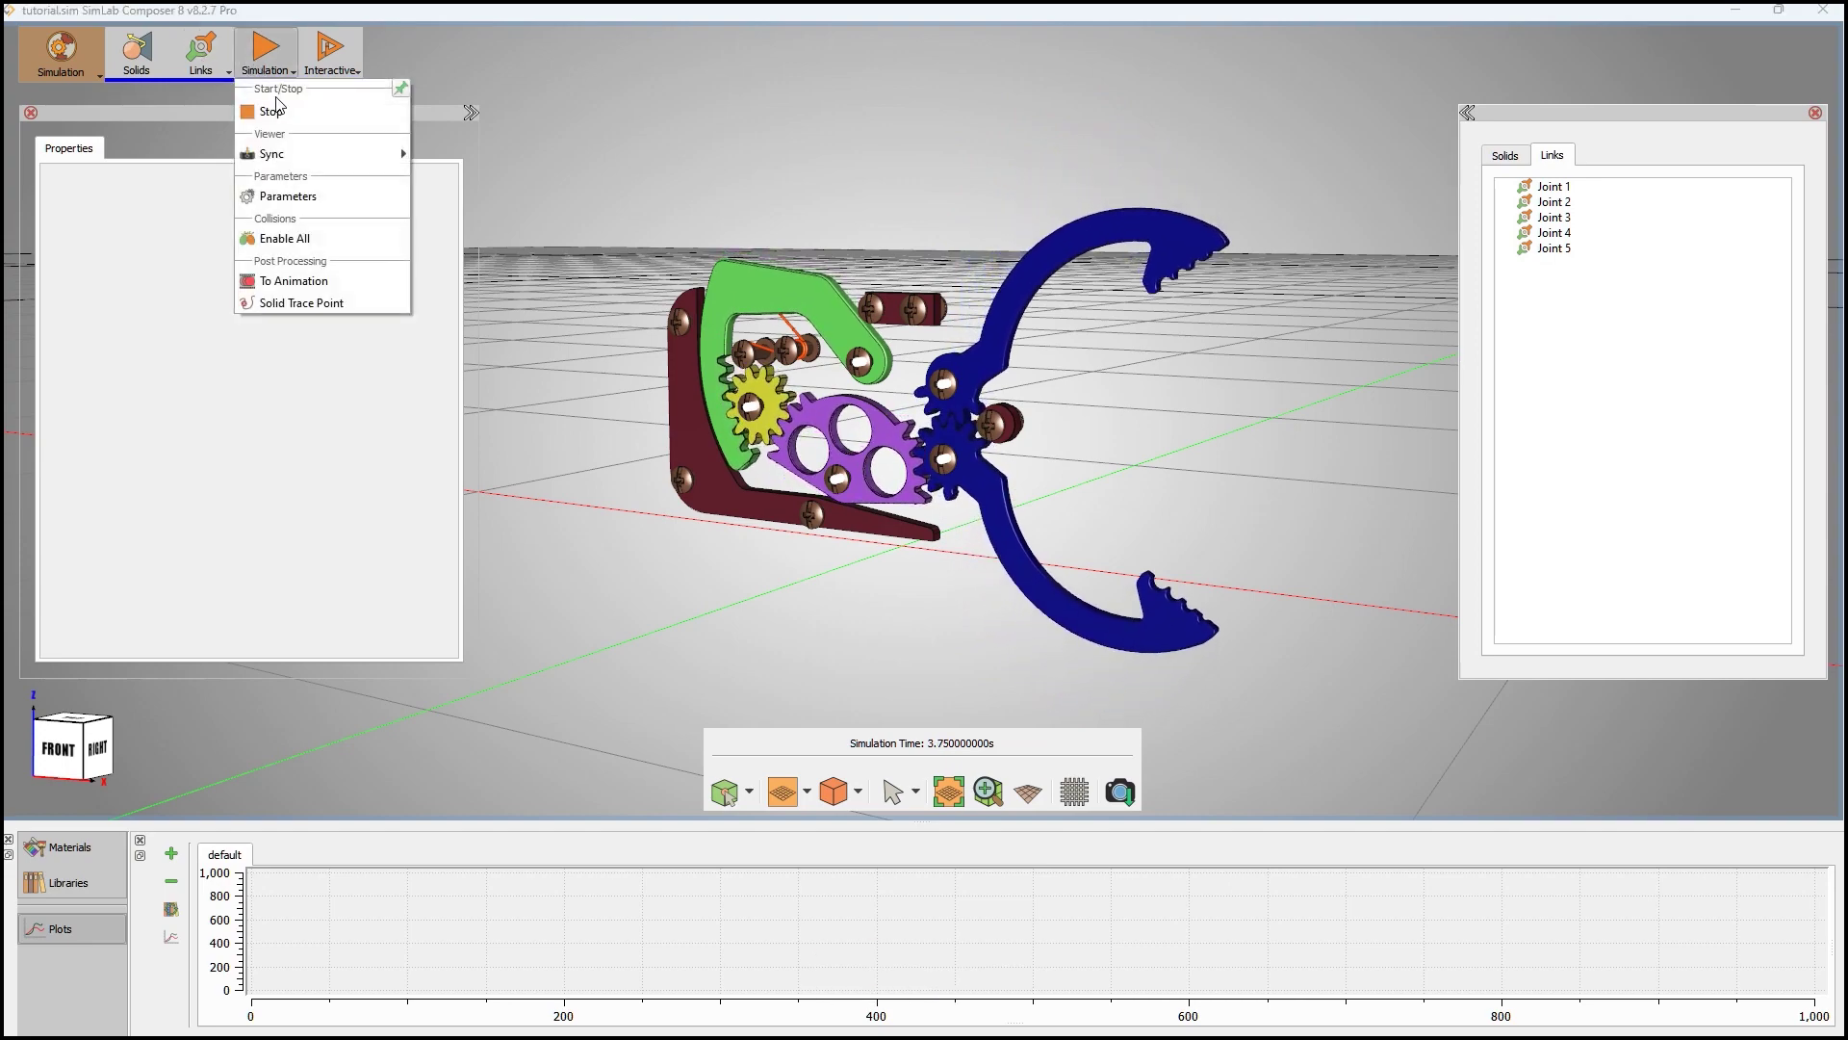
left_click(275, 107)
- Add a revolute joint between the spring solid and the ground, centred on the bolt that carries the spring's coil
scroll(803, 286, "up", 5)
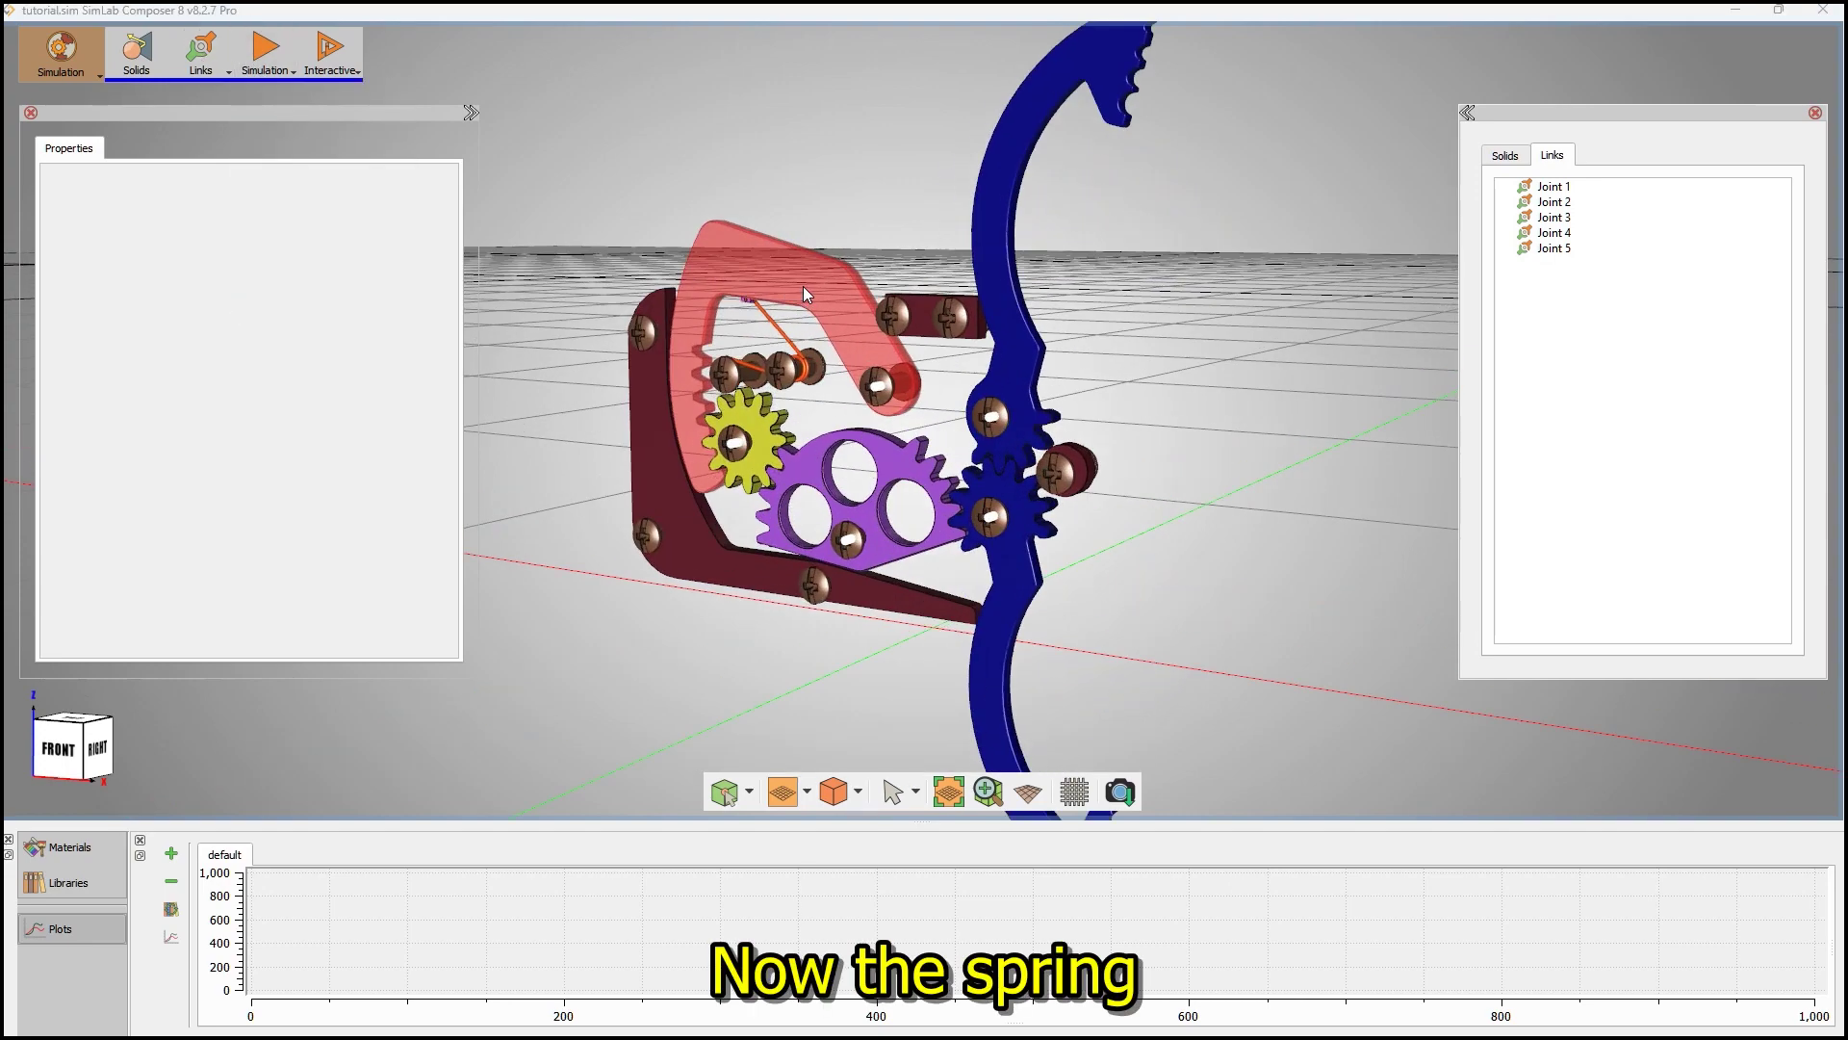
scroll(779, 303, "up", 6)
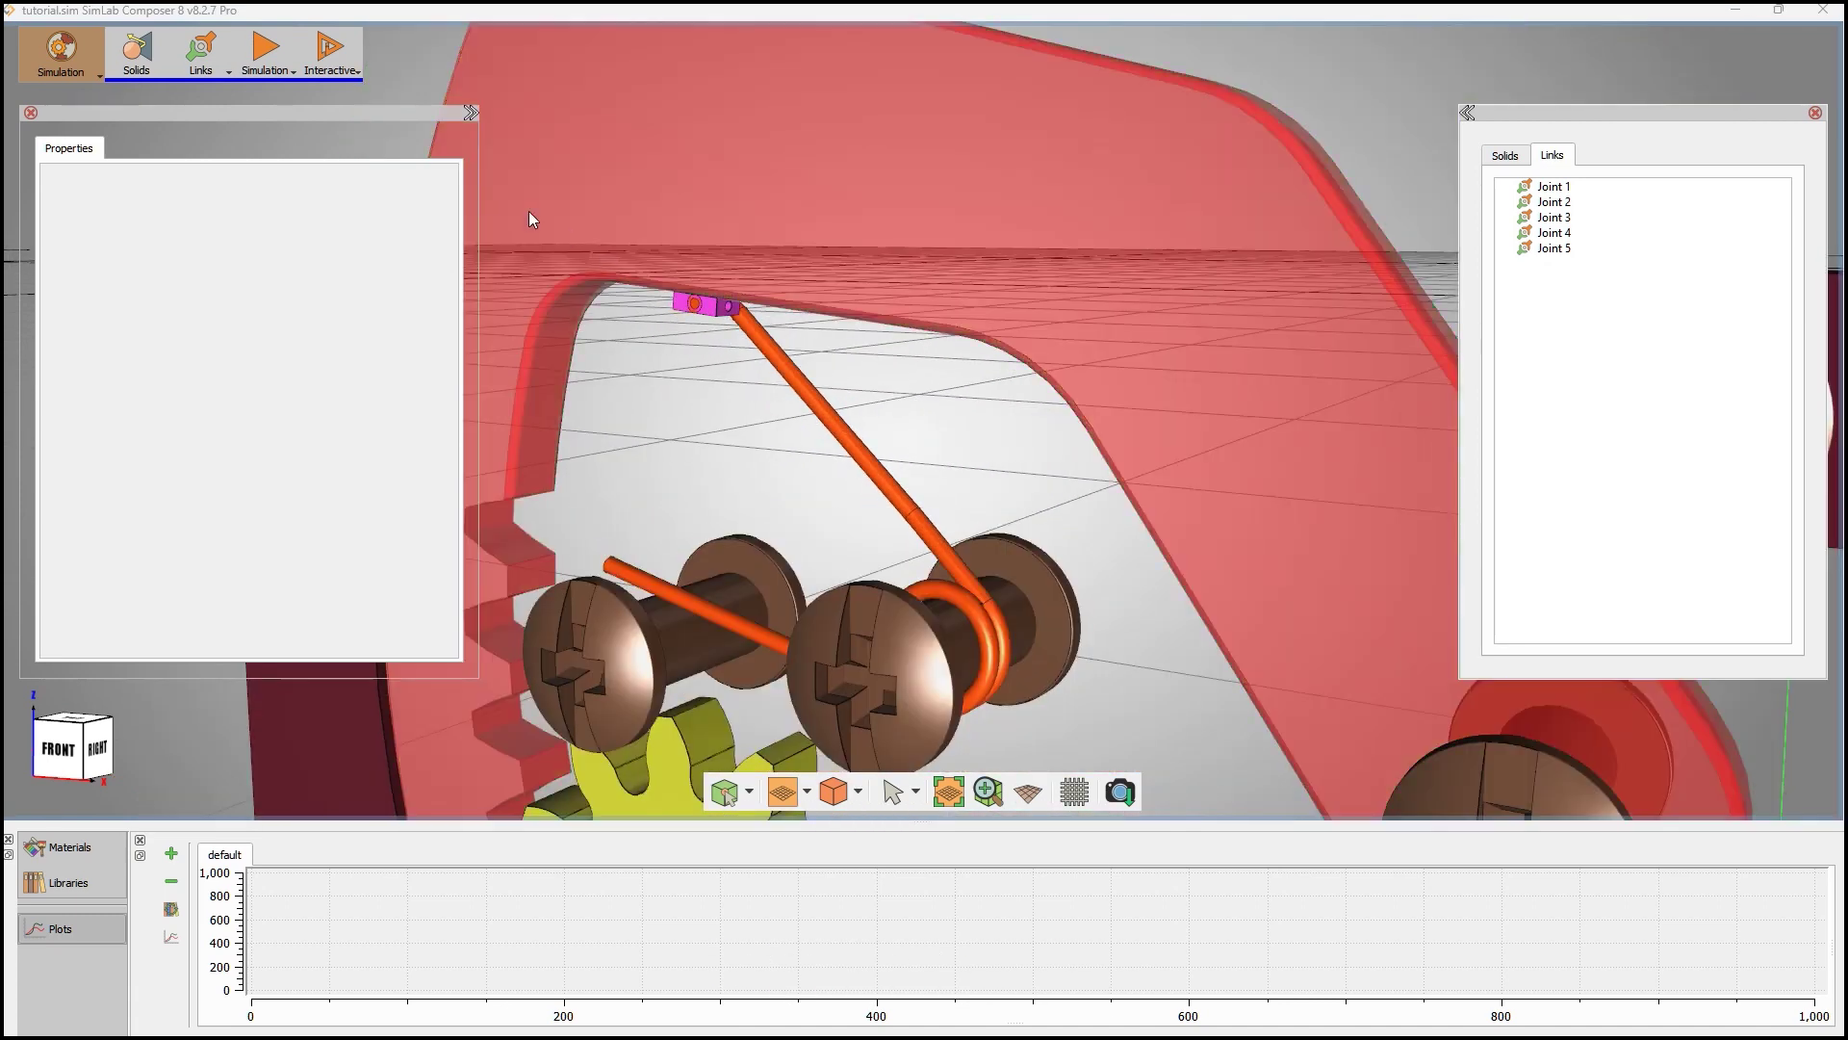
left_click(228, 71)
left_click(220, 133)
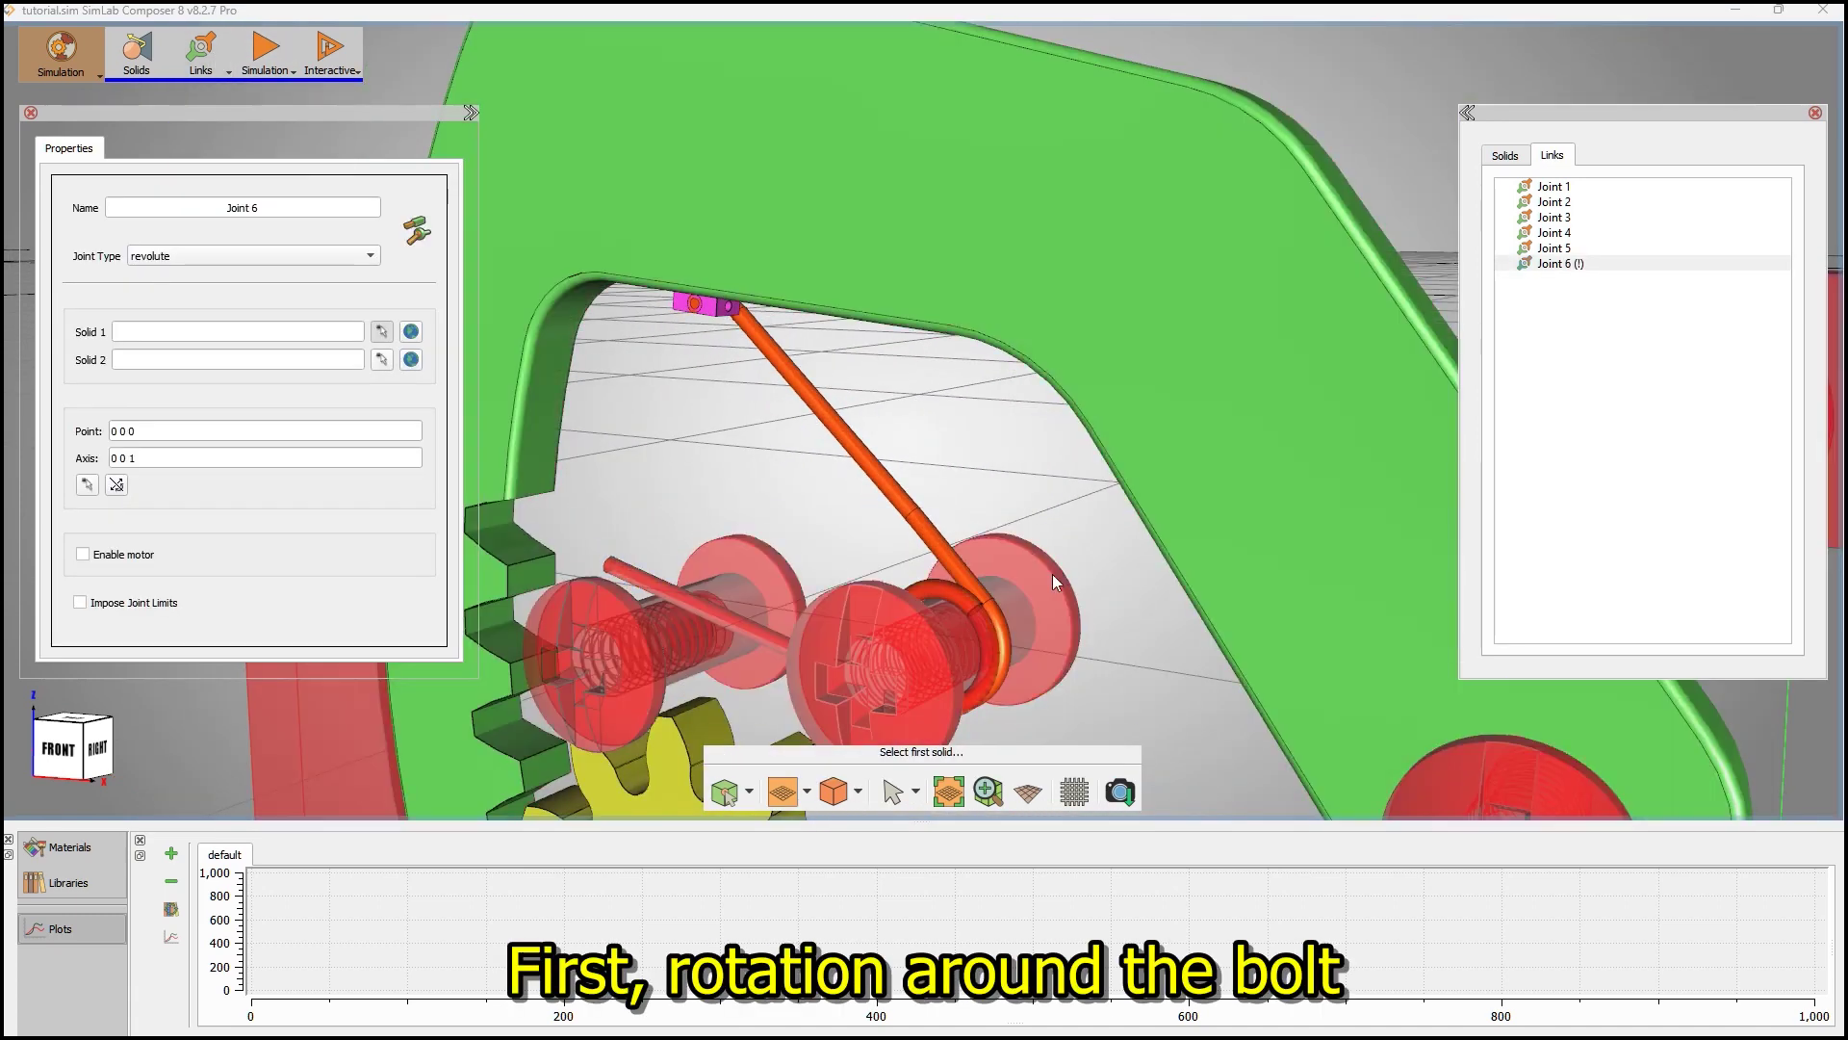
left_click(926, 531)
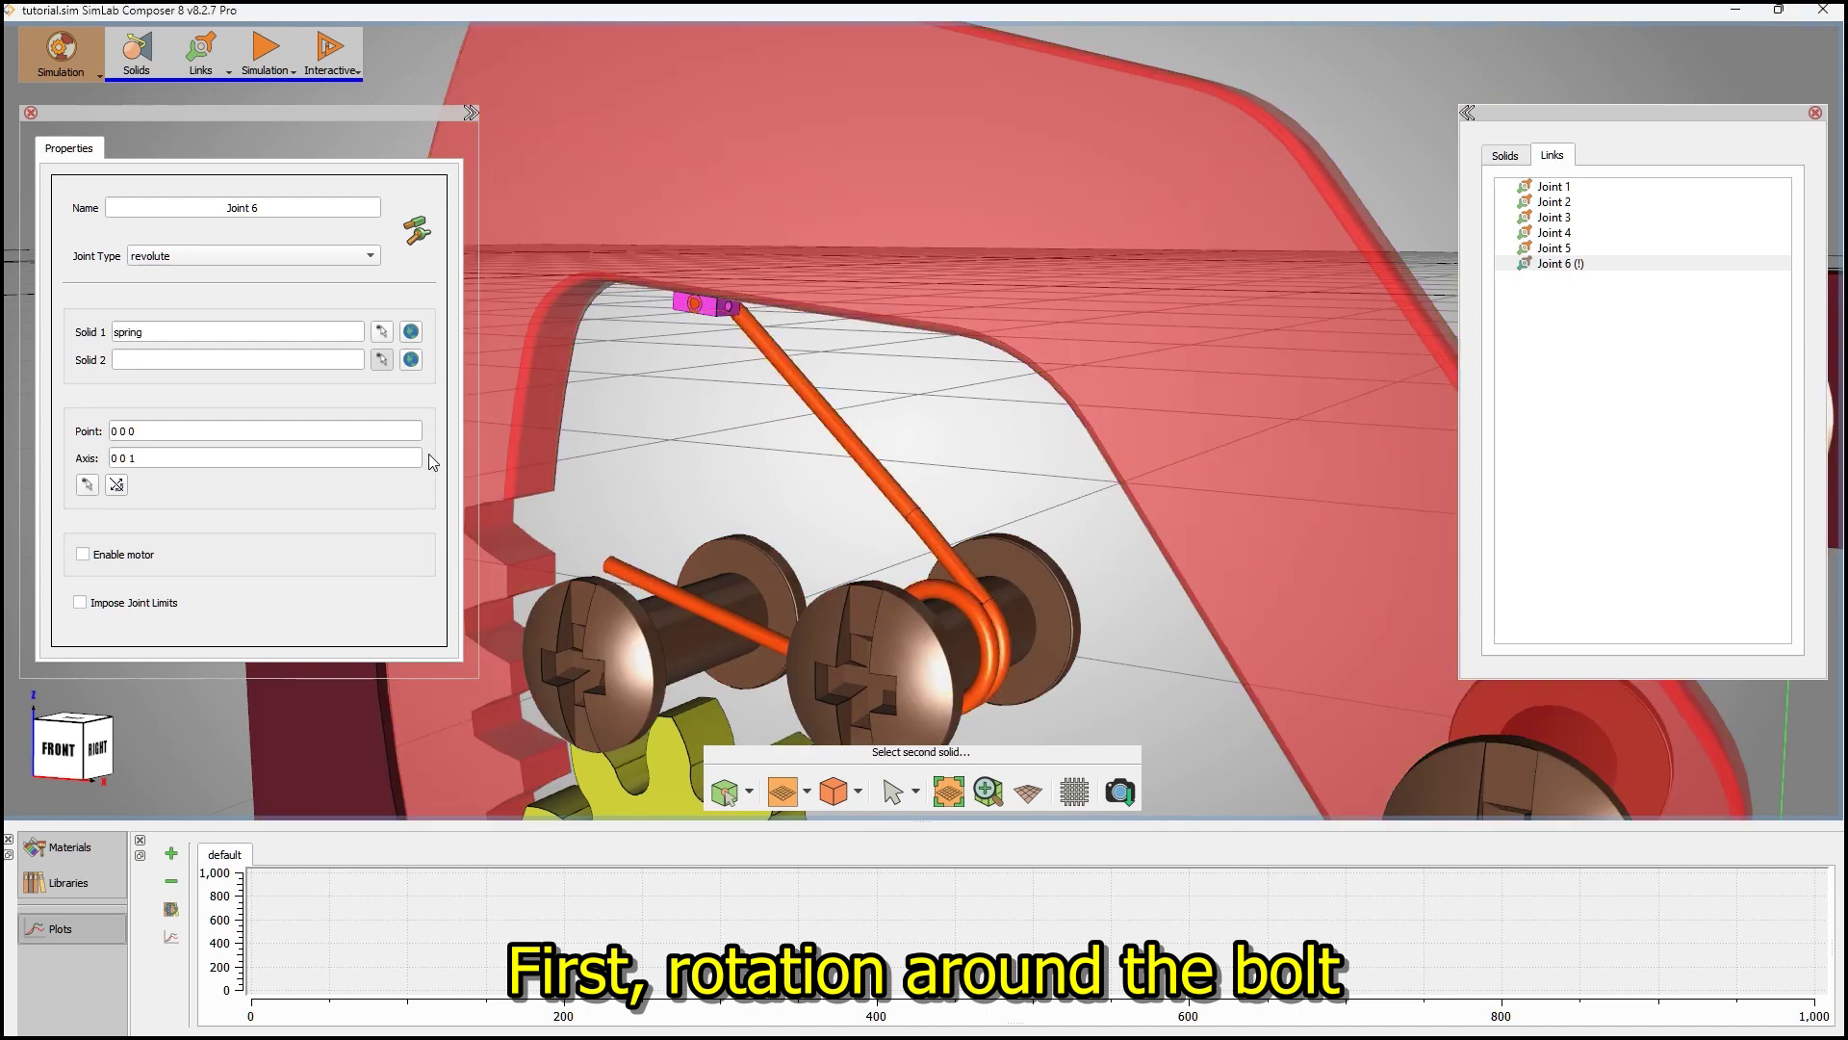
left_click(411, 359)
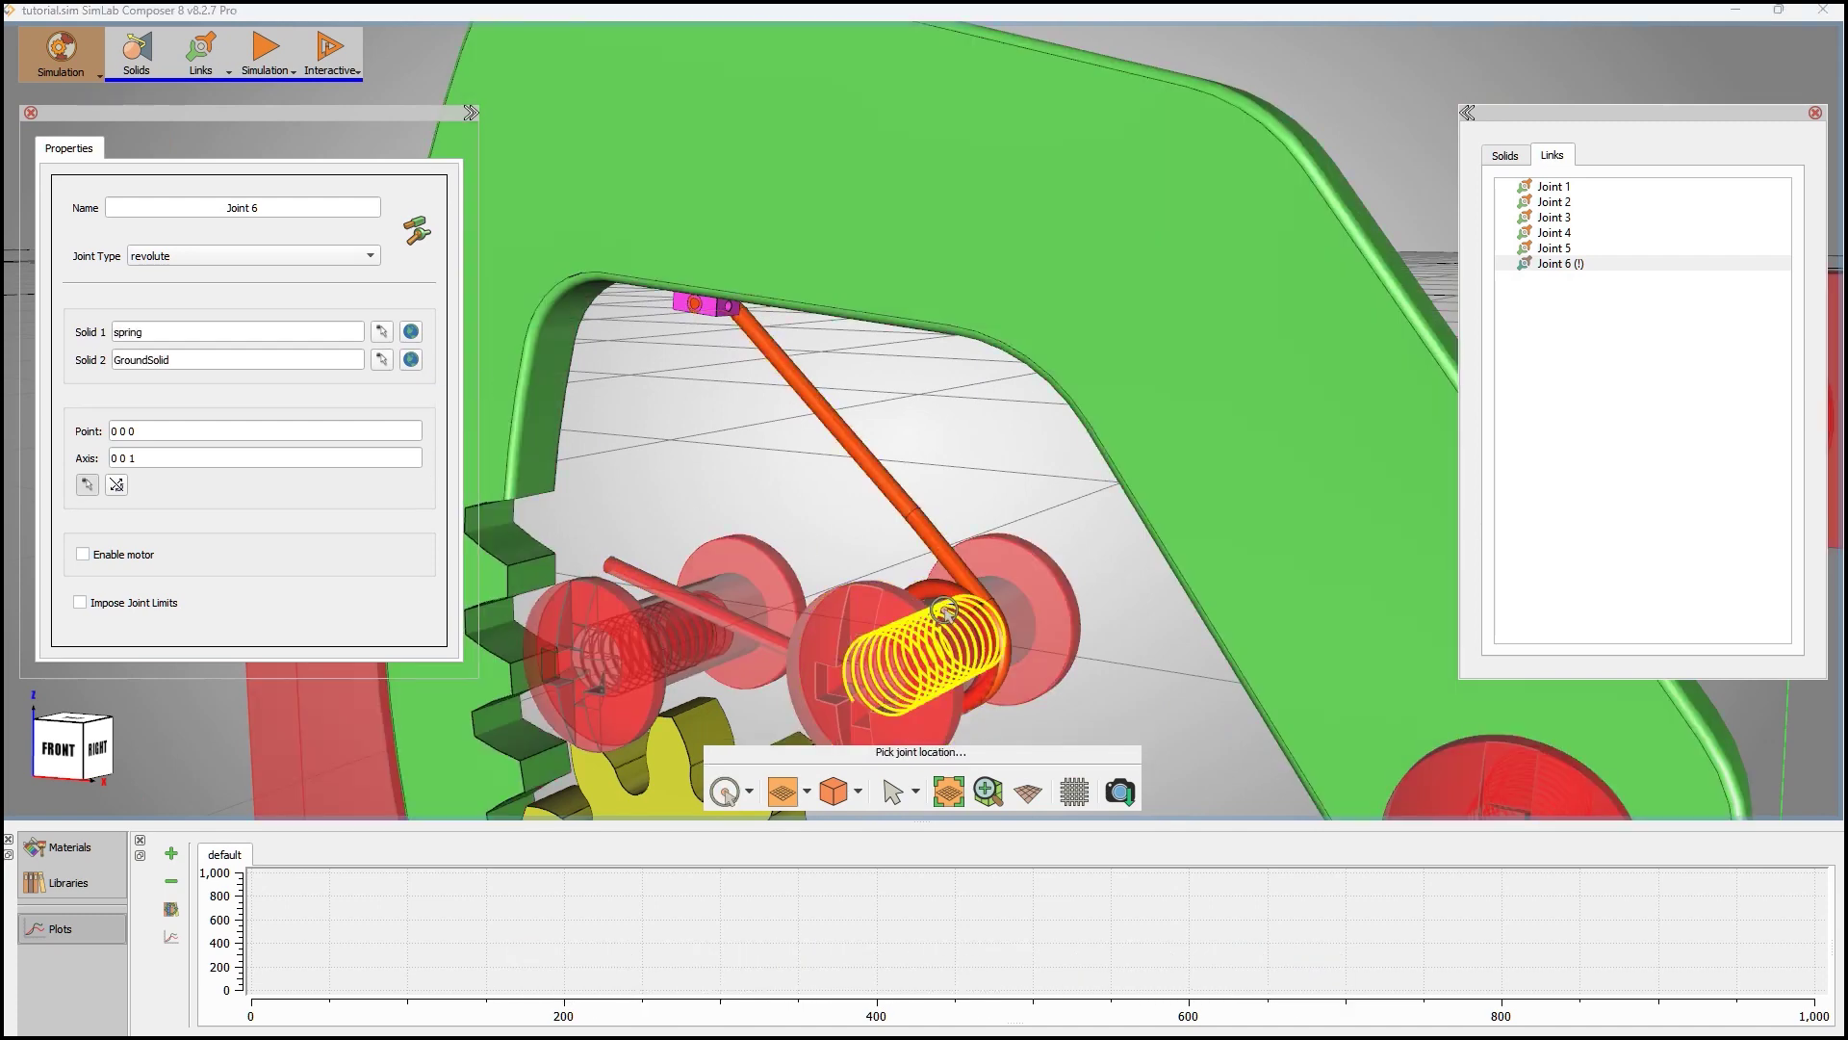
left_click(1033, 613)
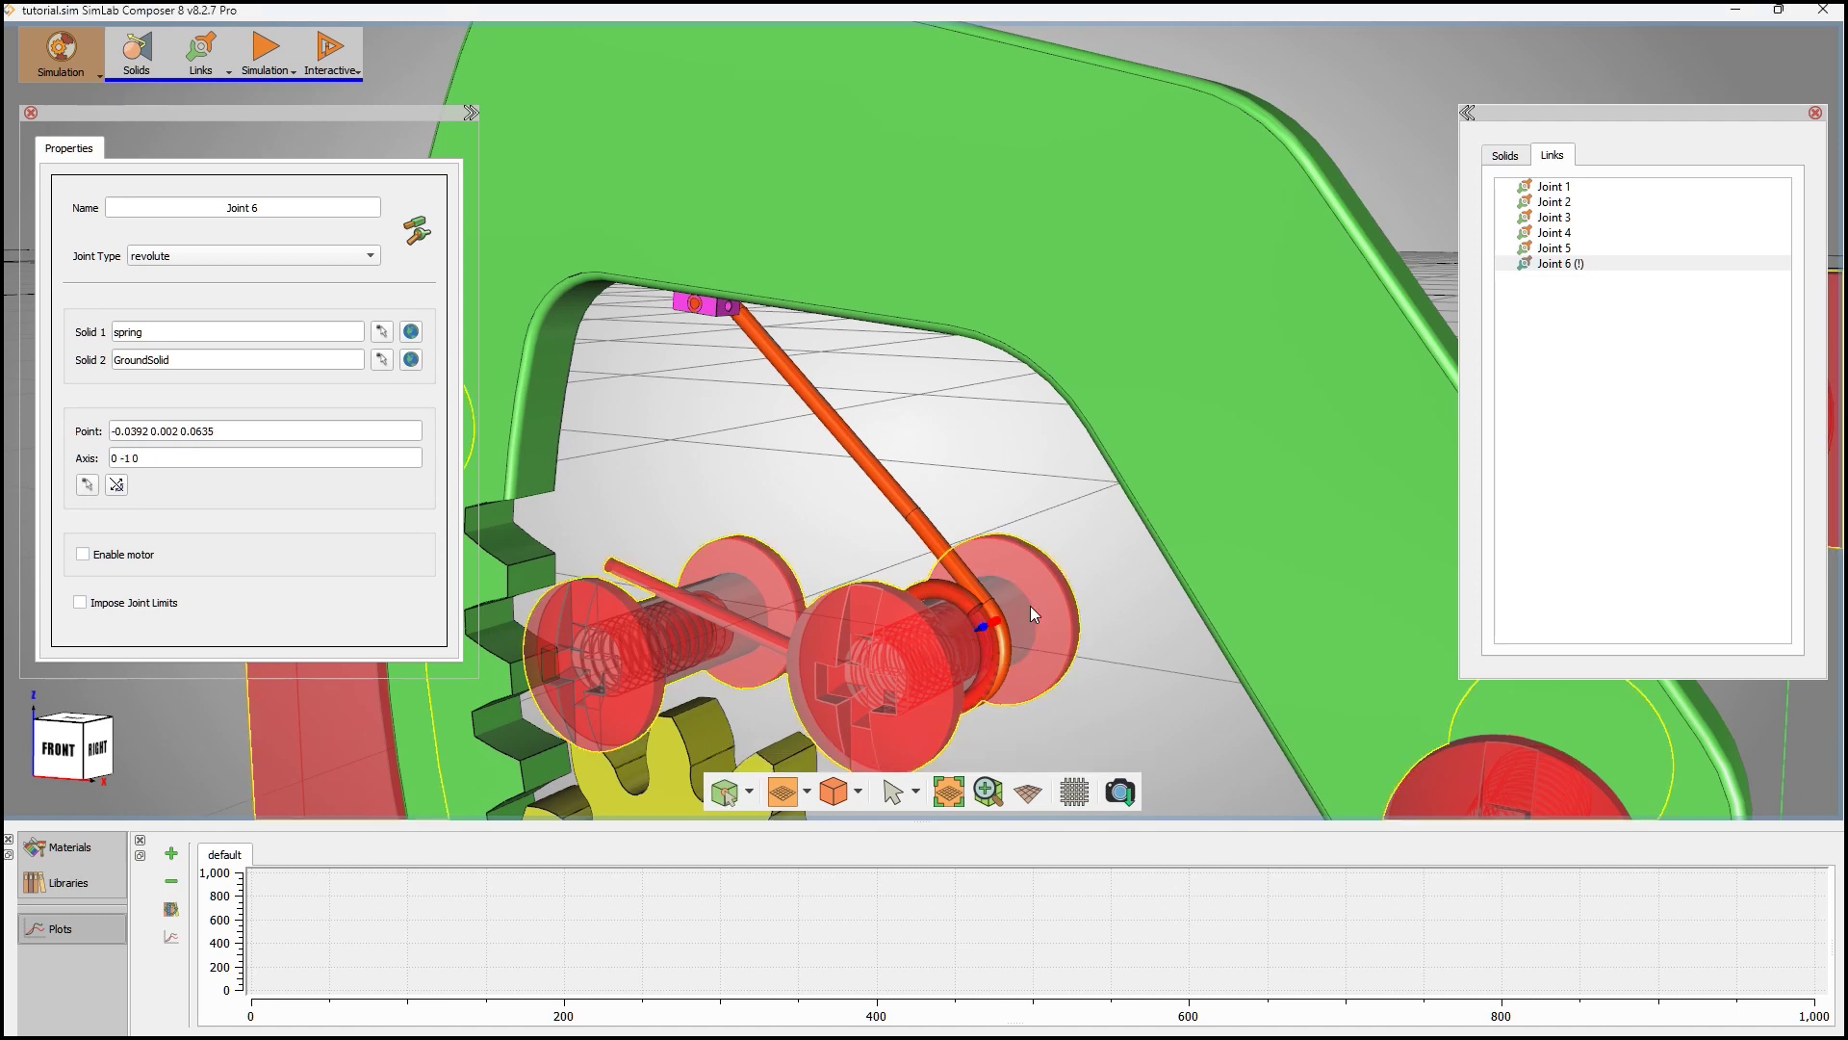
- Add a revolute joint between the spring and the auxiliar solid, located at the round hole in the auxiliar block's front face
left_click(200, 58)
left_click(220, 136)
left_click(770, 357)
left_click(720, 316)
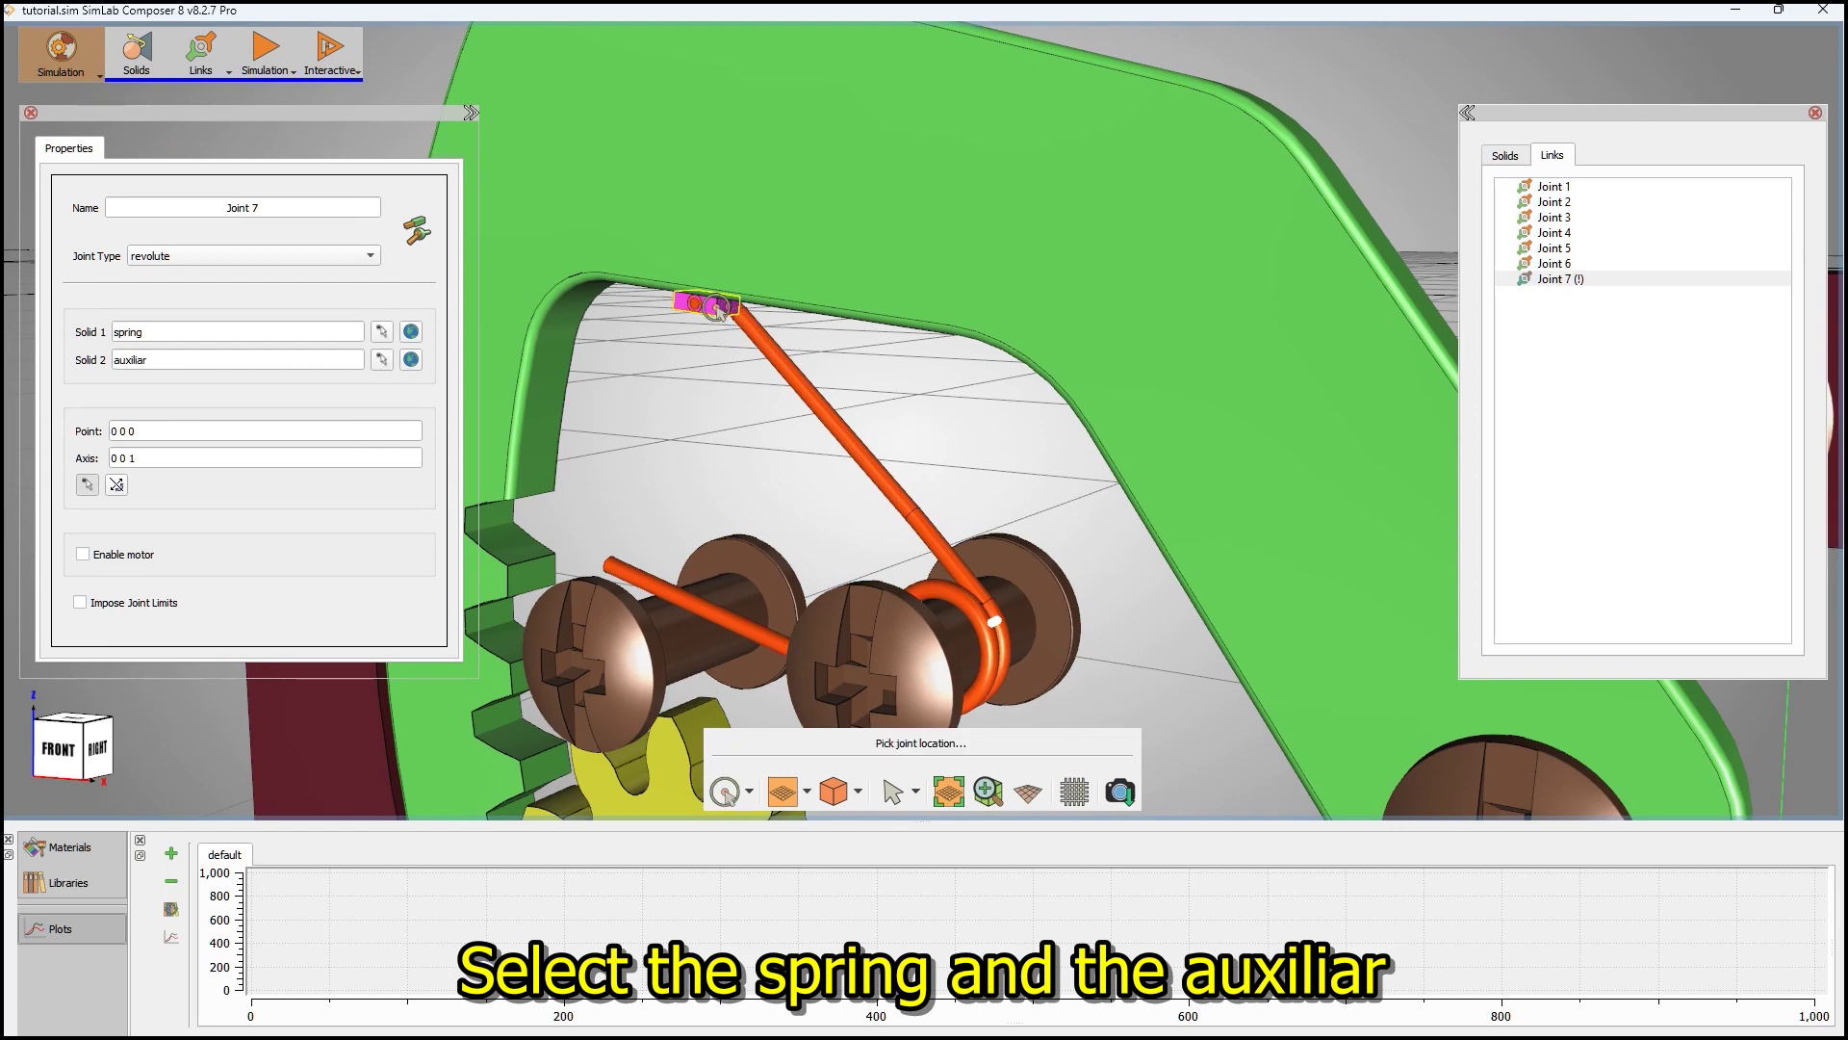
left_click(699, 307)
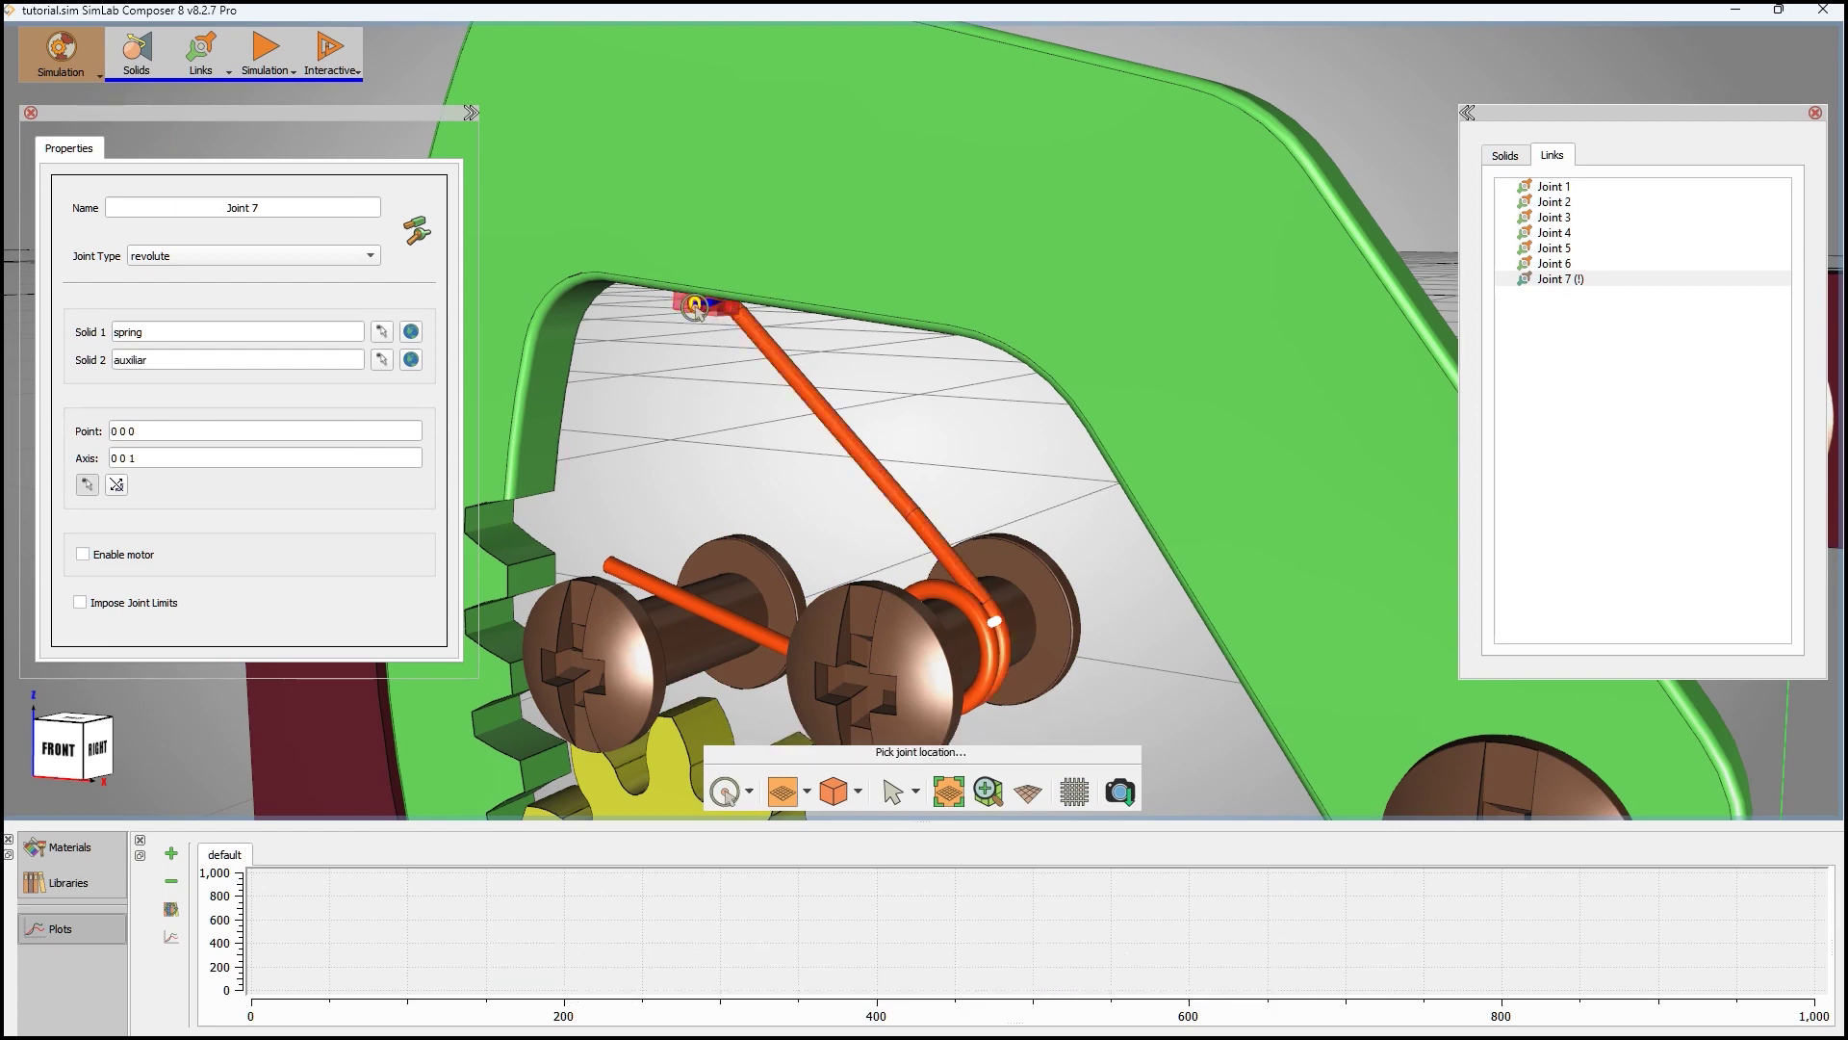
- Add a prismatic joint between the auxiliar and input solids, located on the auxiliar block's end face beside the spring arm
left_click_drag(685, 396, 688, 275)
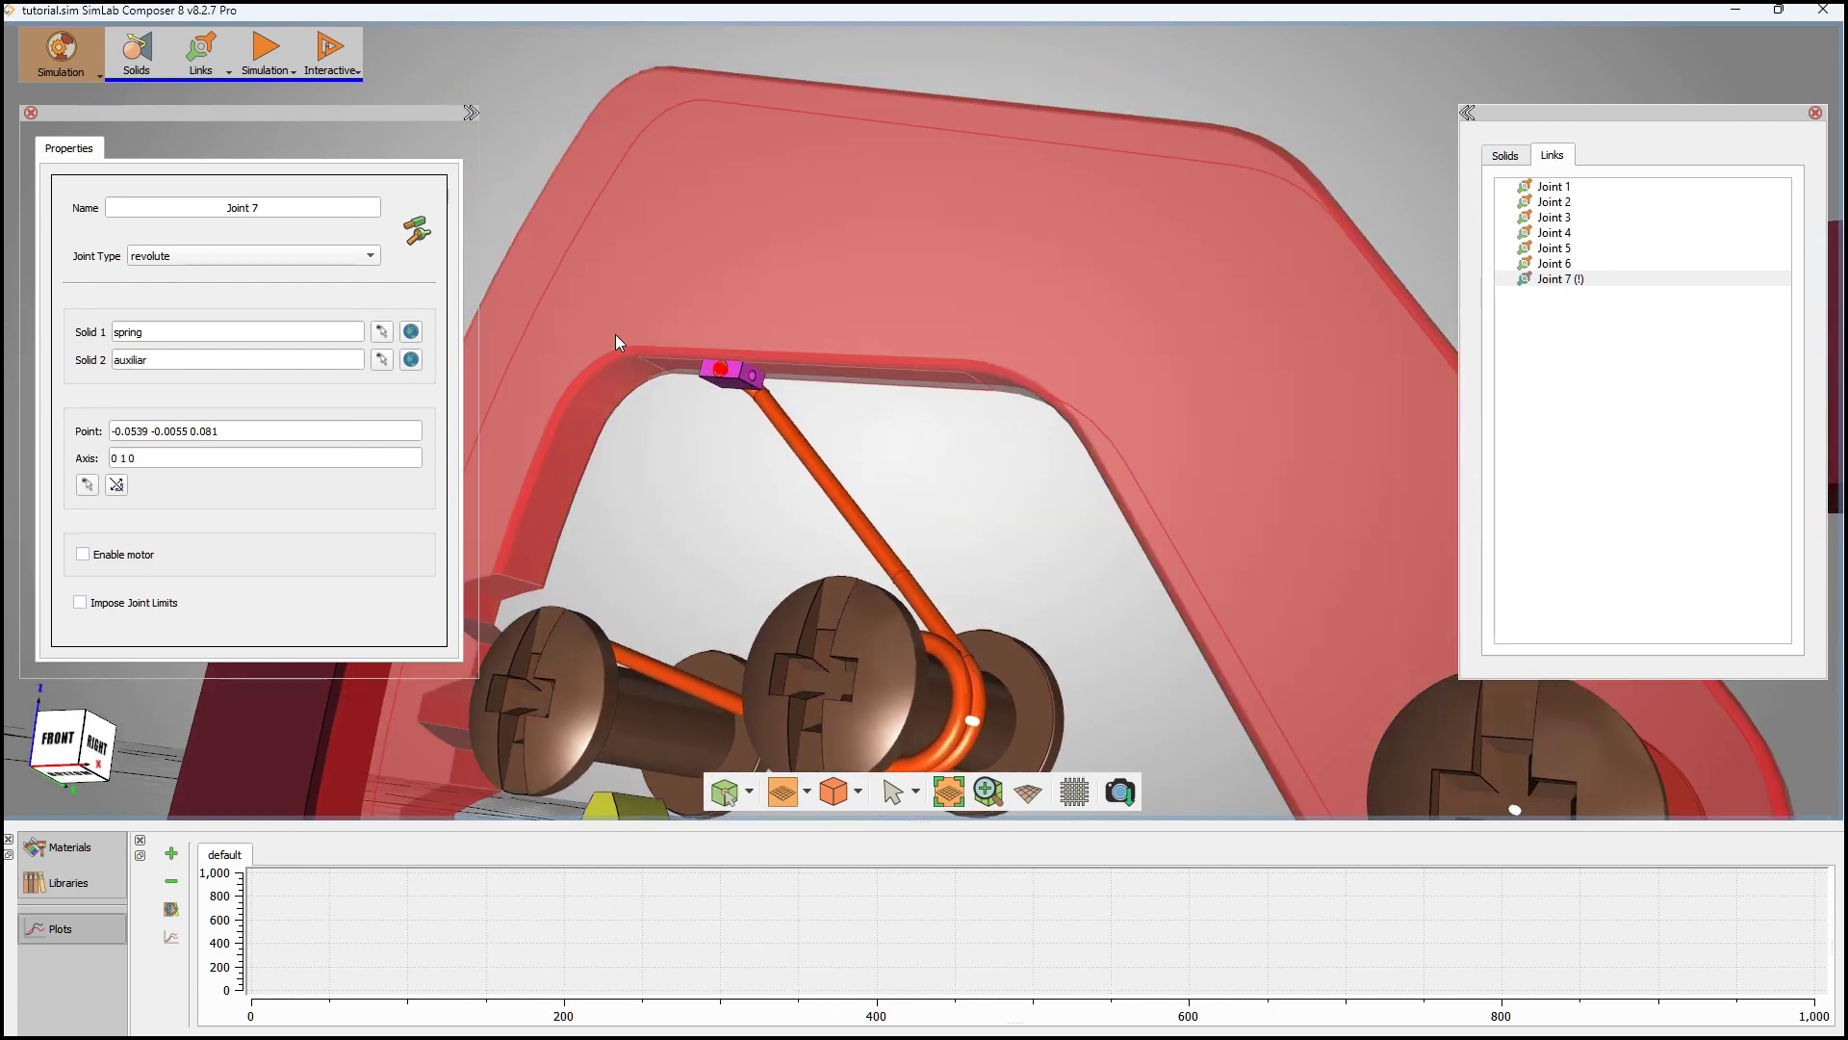
left_click(205, 79)
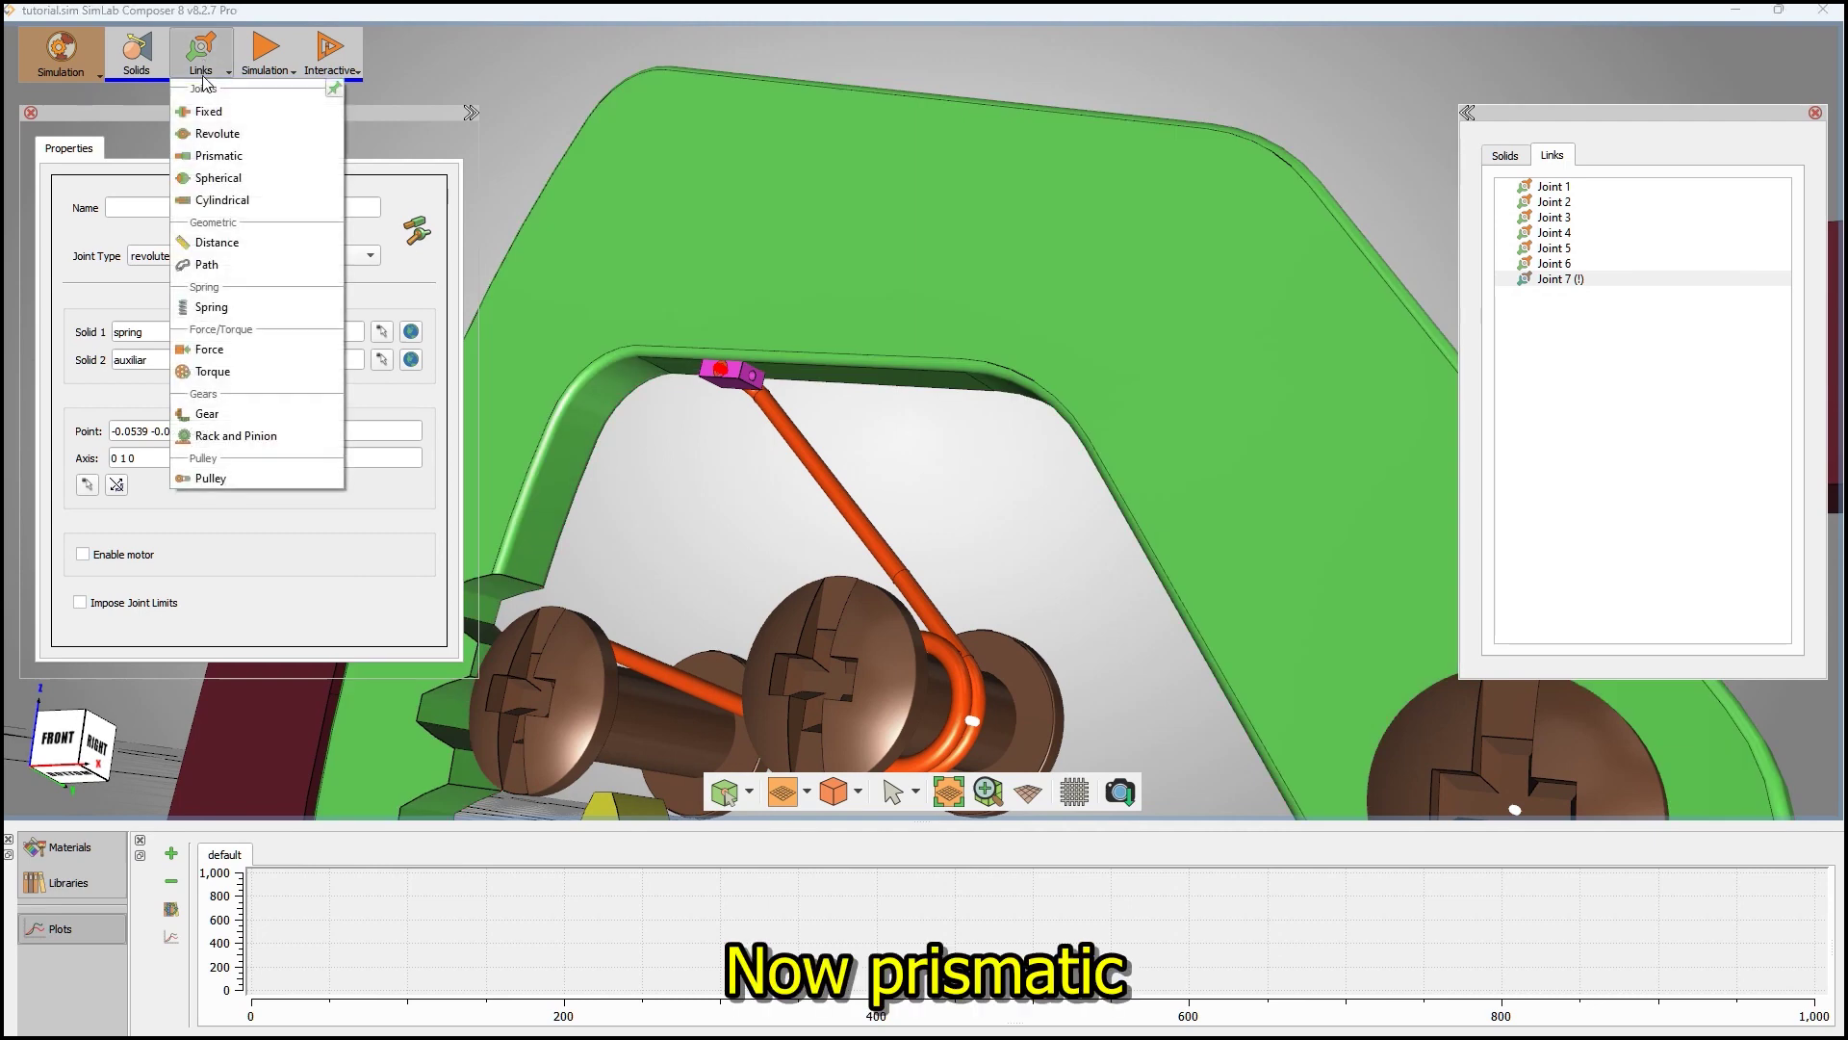
left_click(225, 149)
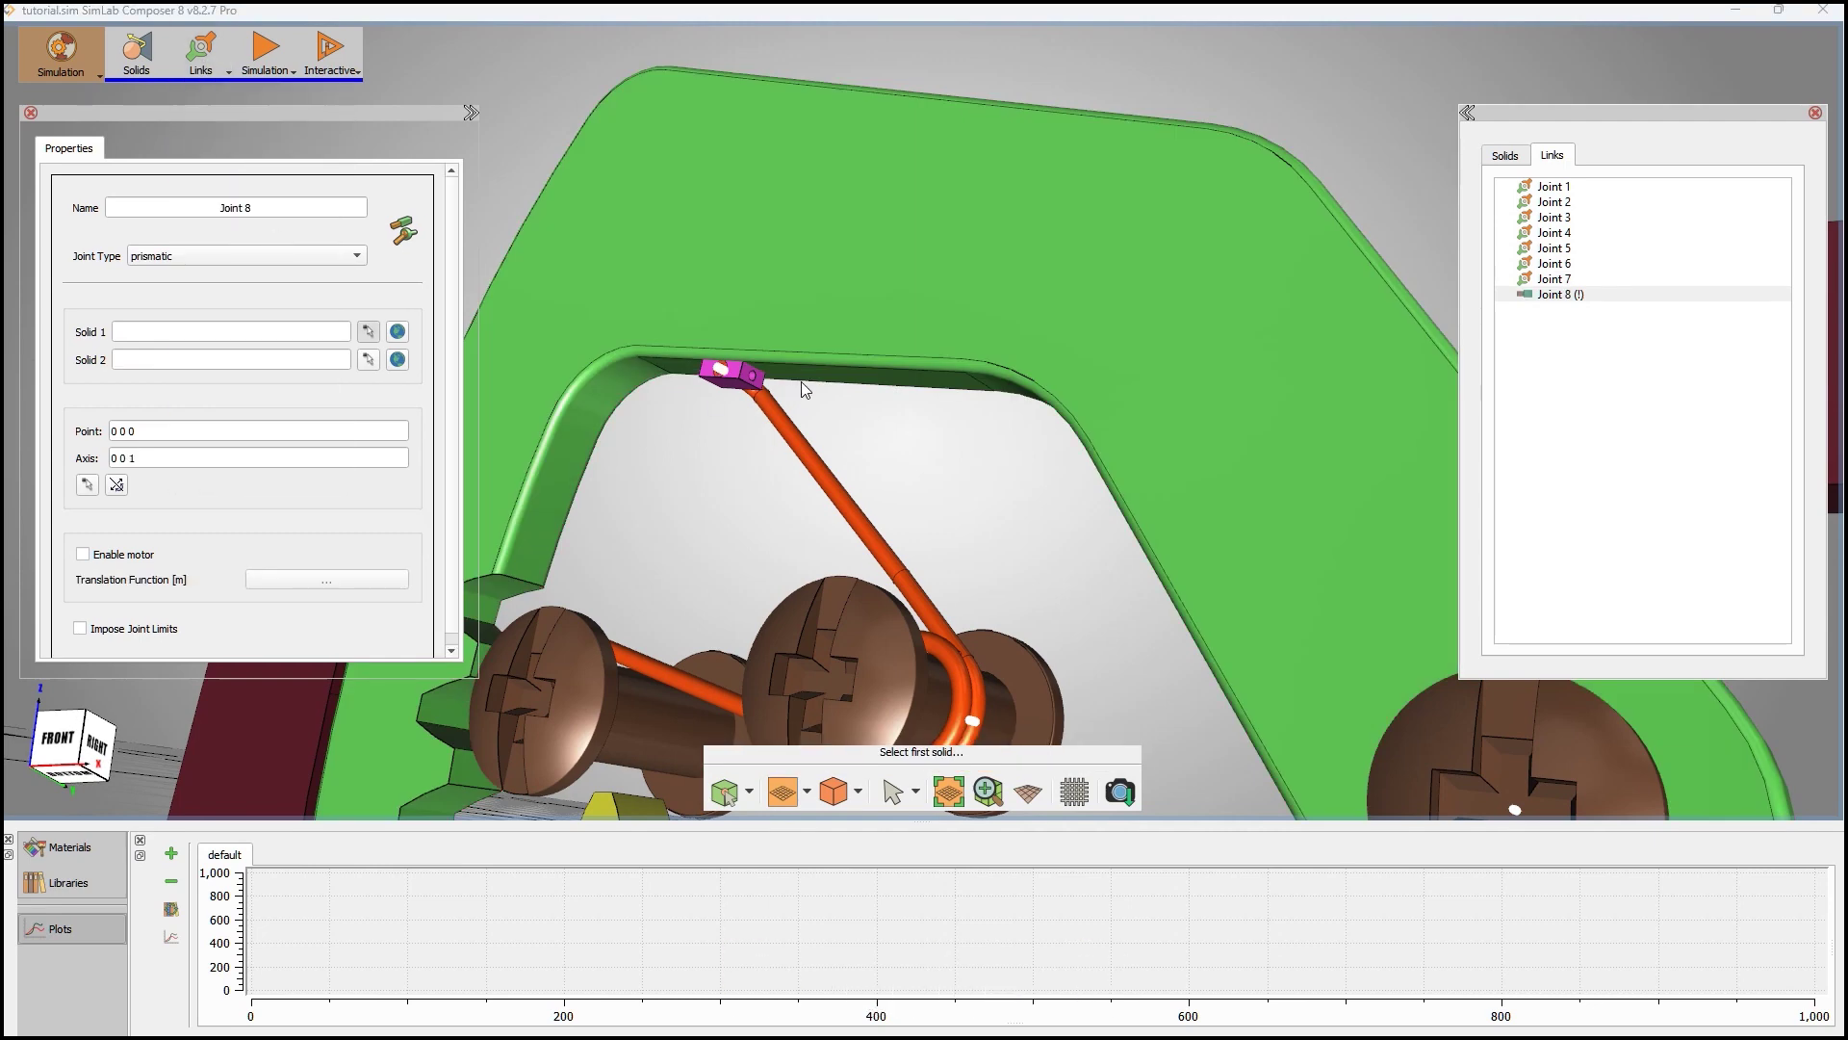
left_click(748, 376)
left_click(753, 316)
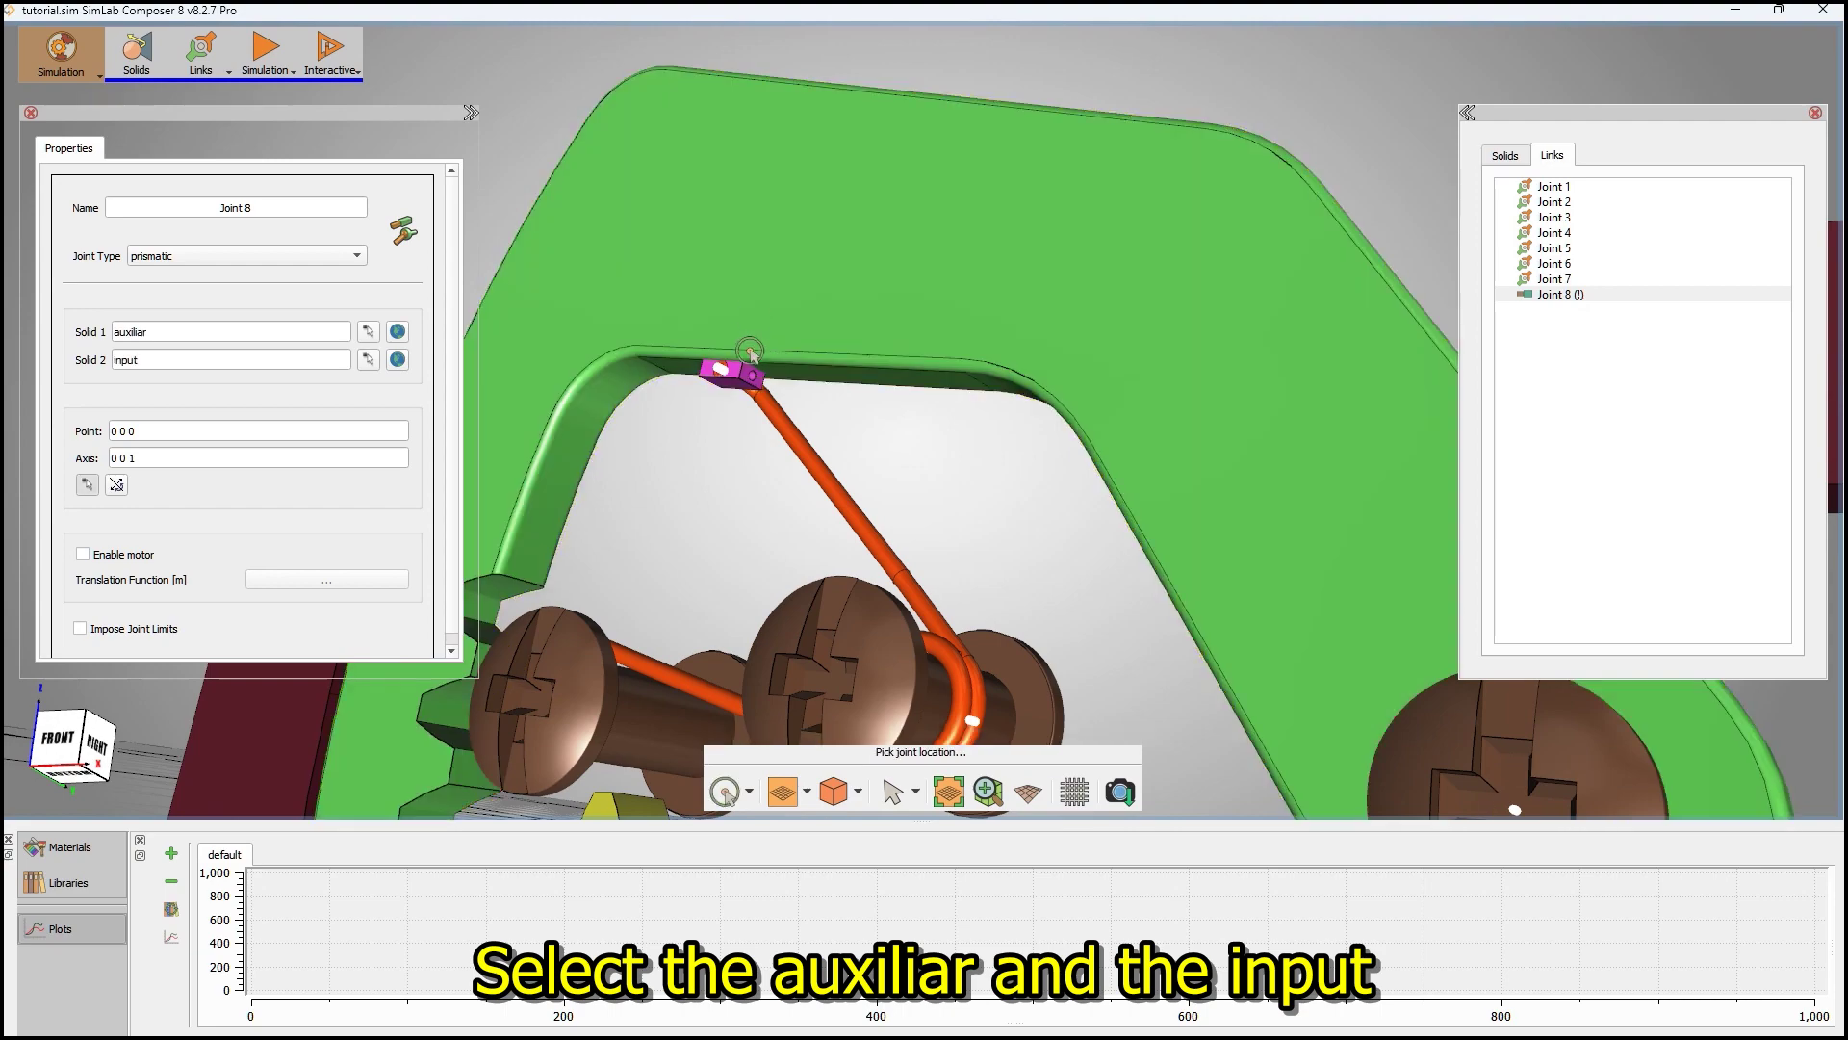
left_click(750, 373)
- Add a second prismatic joint between the auxiliar and input solids, located on the auxiliar block's opposite end face
left_click_drag(671, 417, 1385, 484)
left_click_drag(777, 245, 829, 6)
left_click(200, 53)
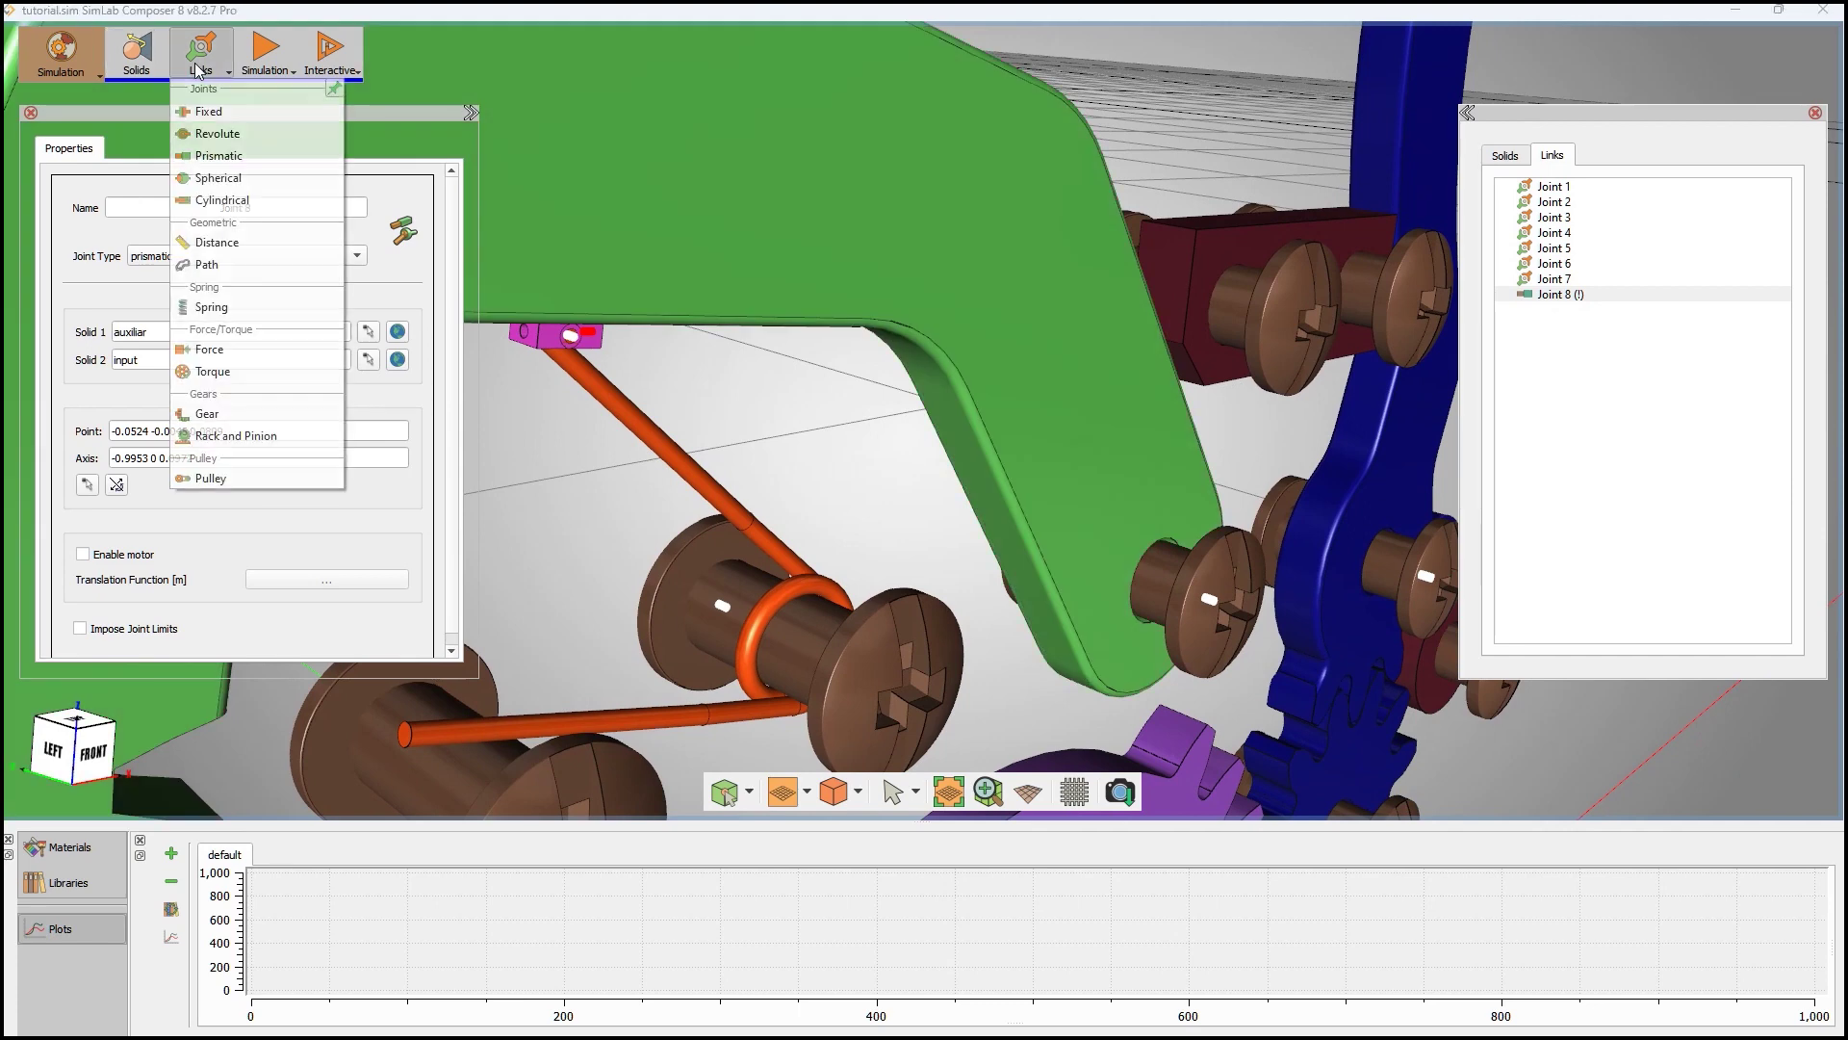
left_click(220, 155)
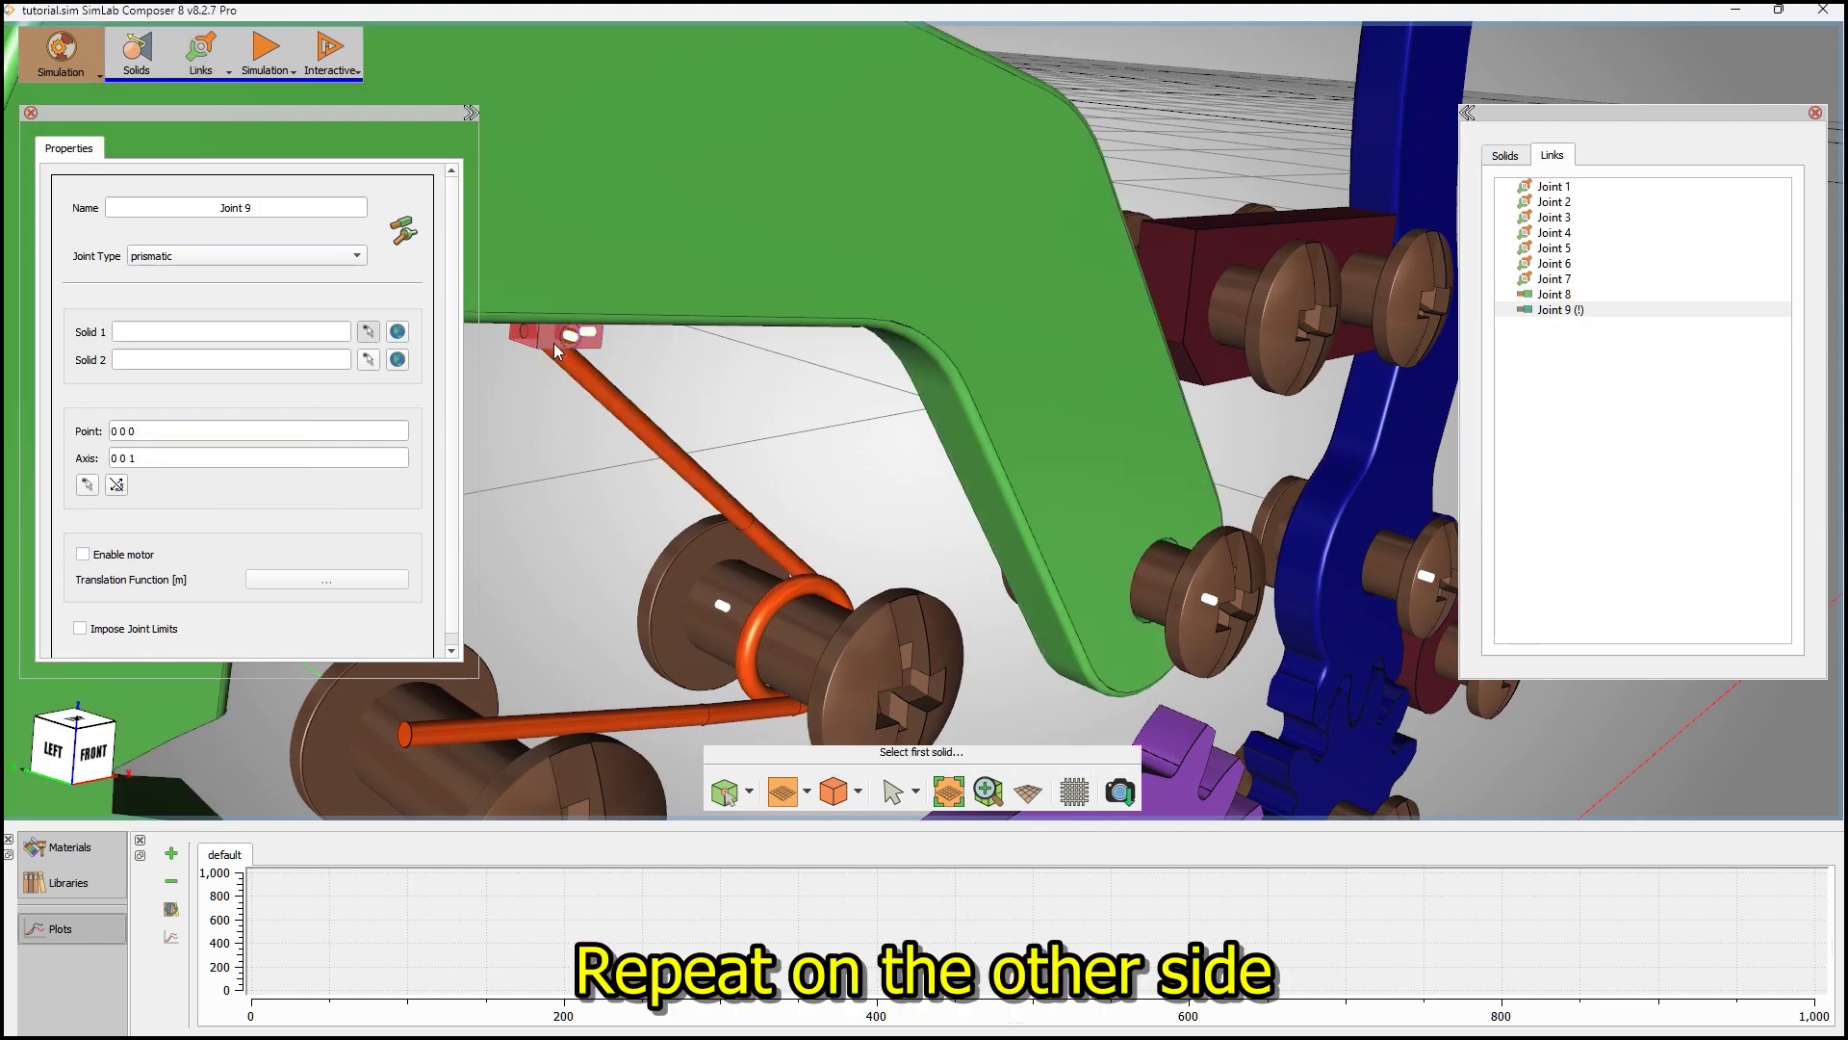
left_click(556, 351)
left_click(564, 247)
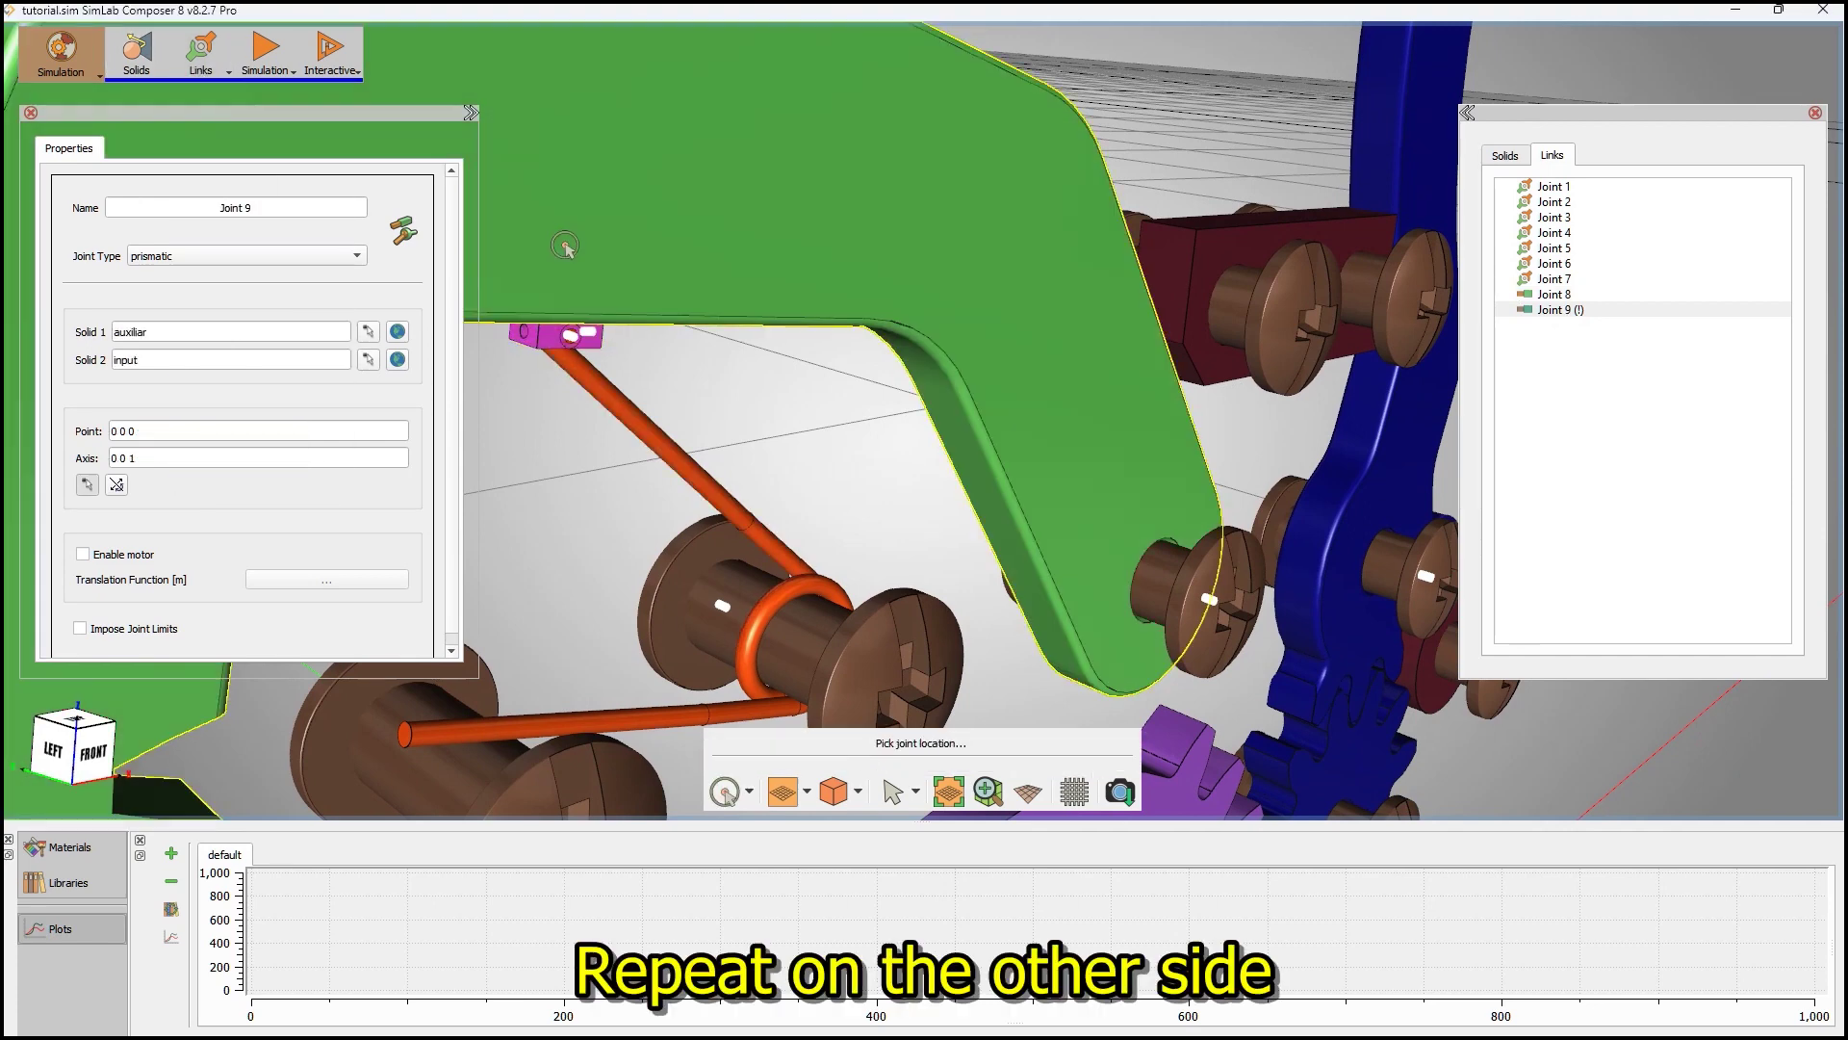
left_click(524, 335)
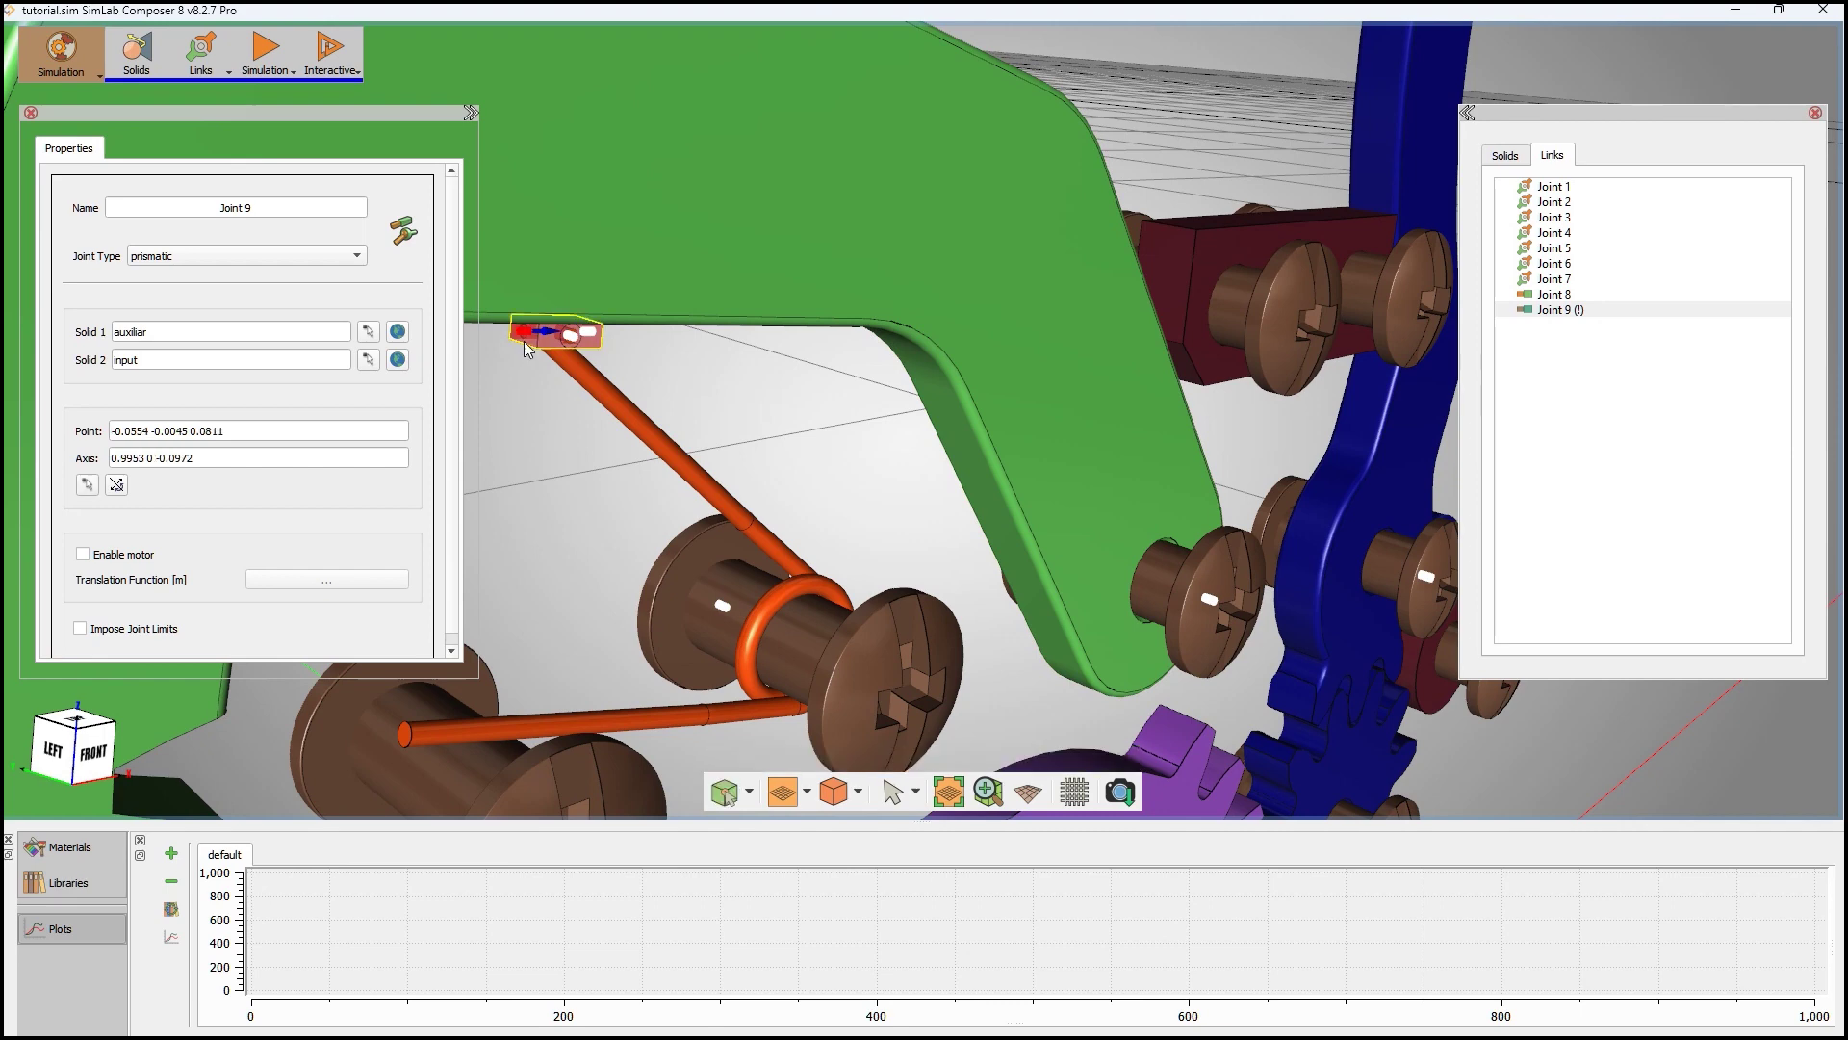
- Fit the whole mechanism in view and run the simulation to test the spring joints
left_click(947, 789)
key("f")
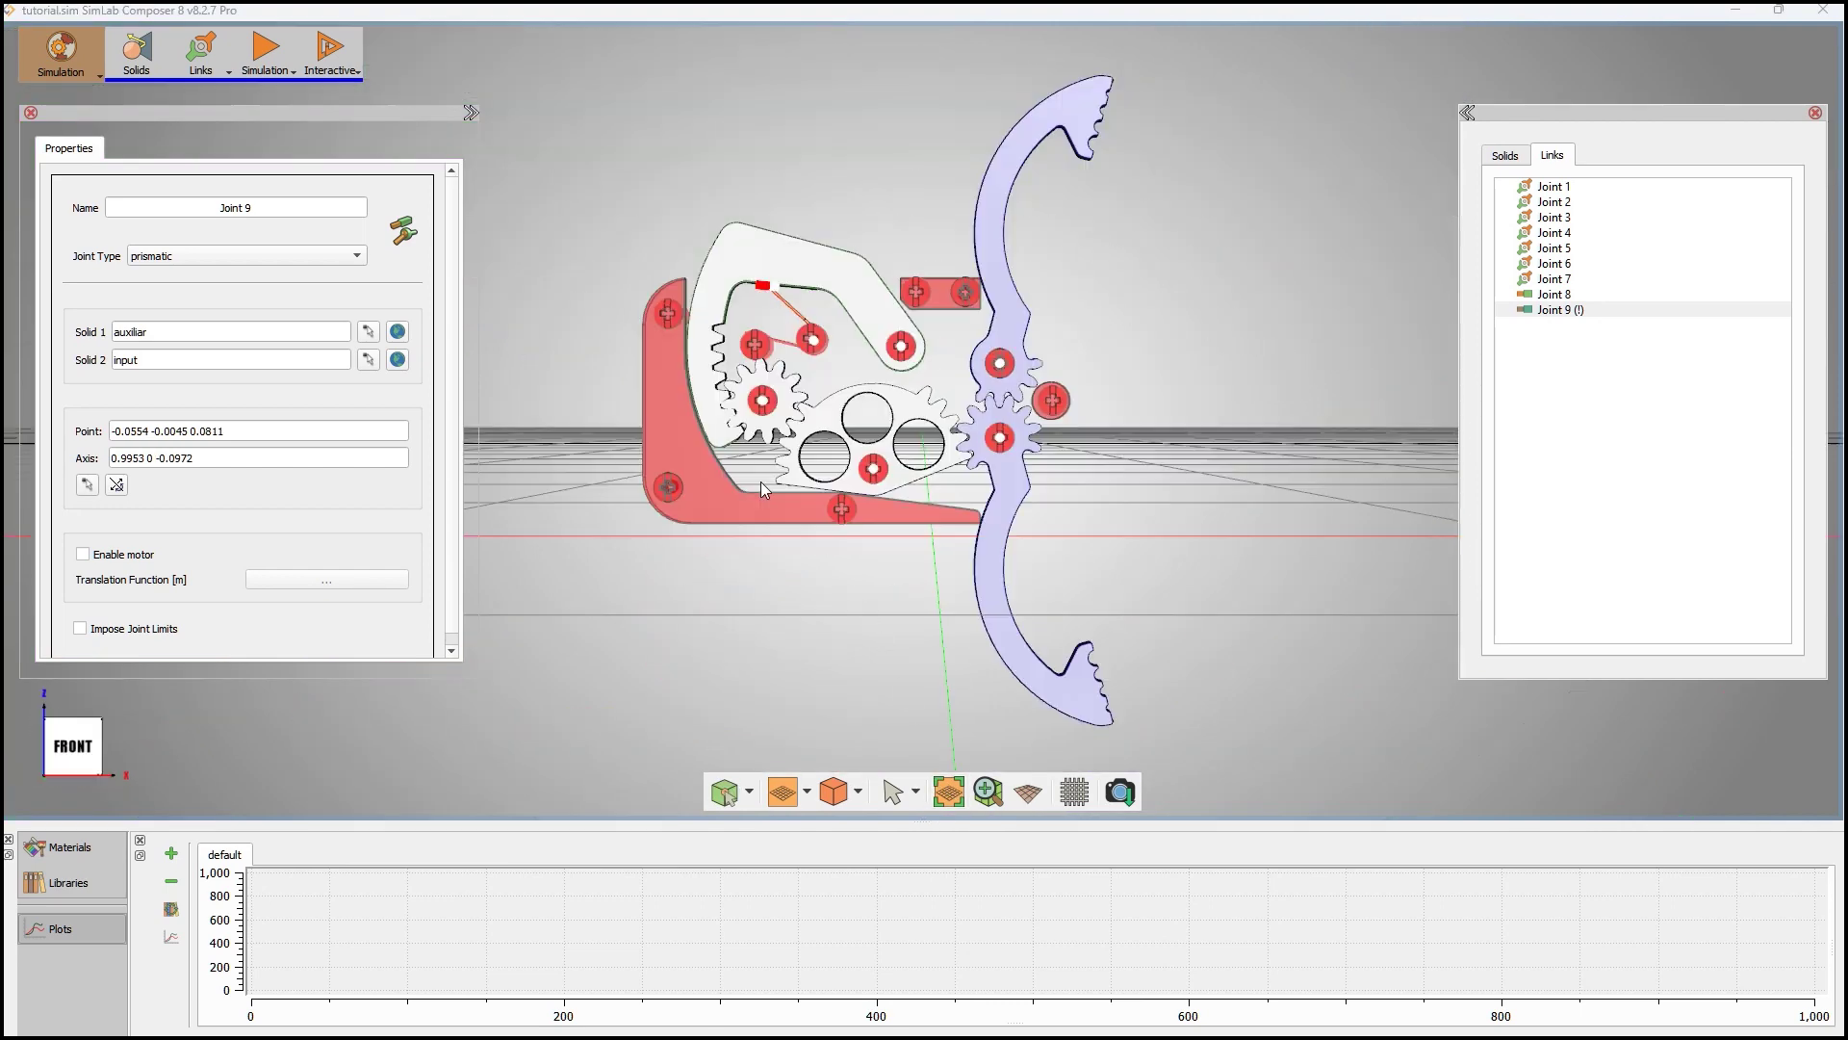
mouse_move(867, 467)
middle_mouse_down()
mouse_move(747, 495)
mouse_move(731, 552)
mouse_move(709, 533)
middle_mouse_up()
left_click(715, 566)
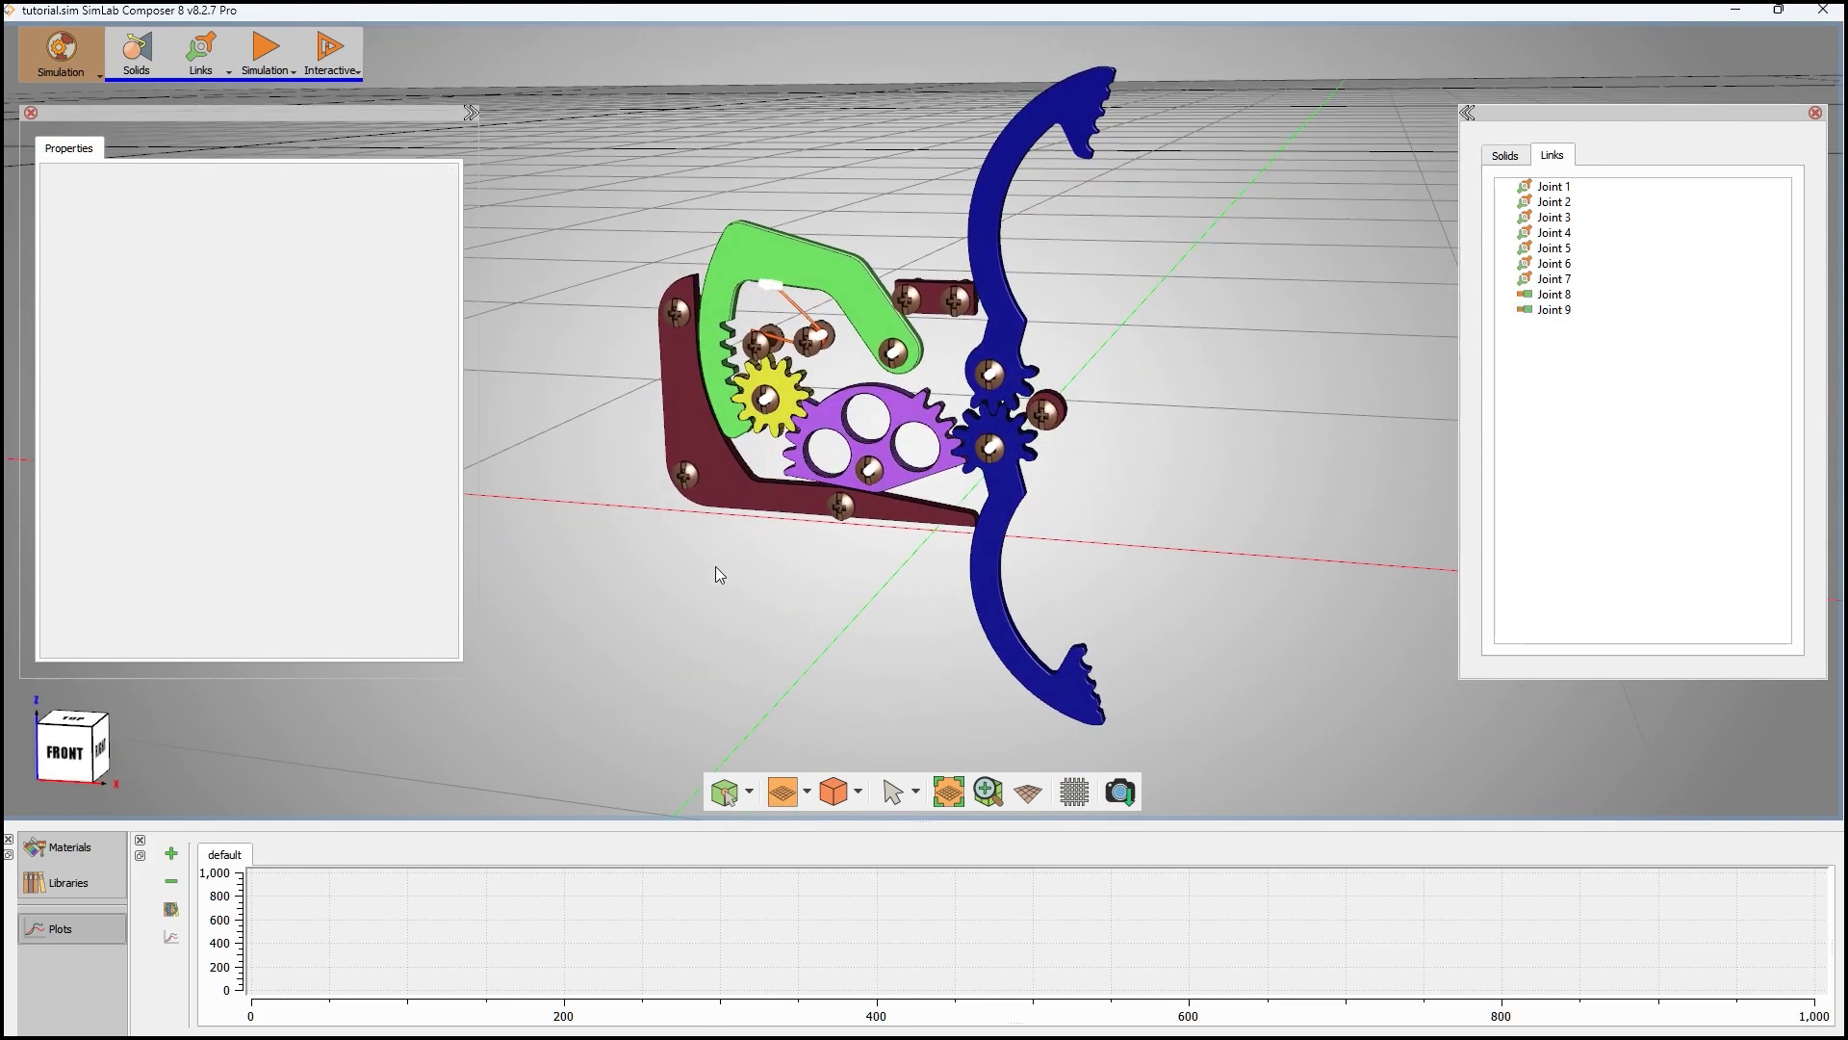
left_click(254, 72)
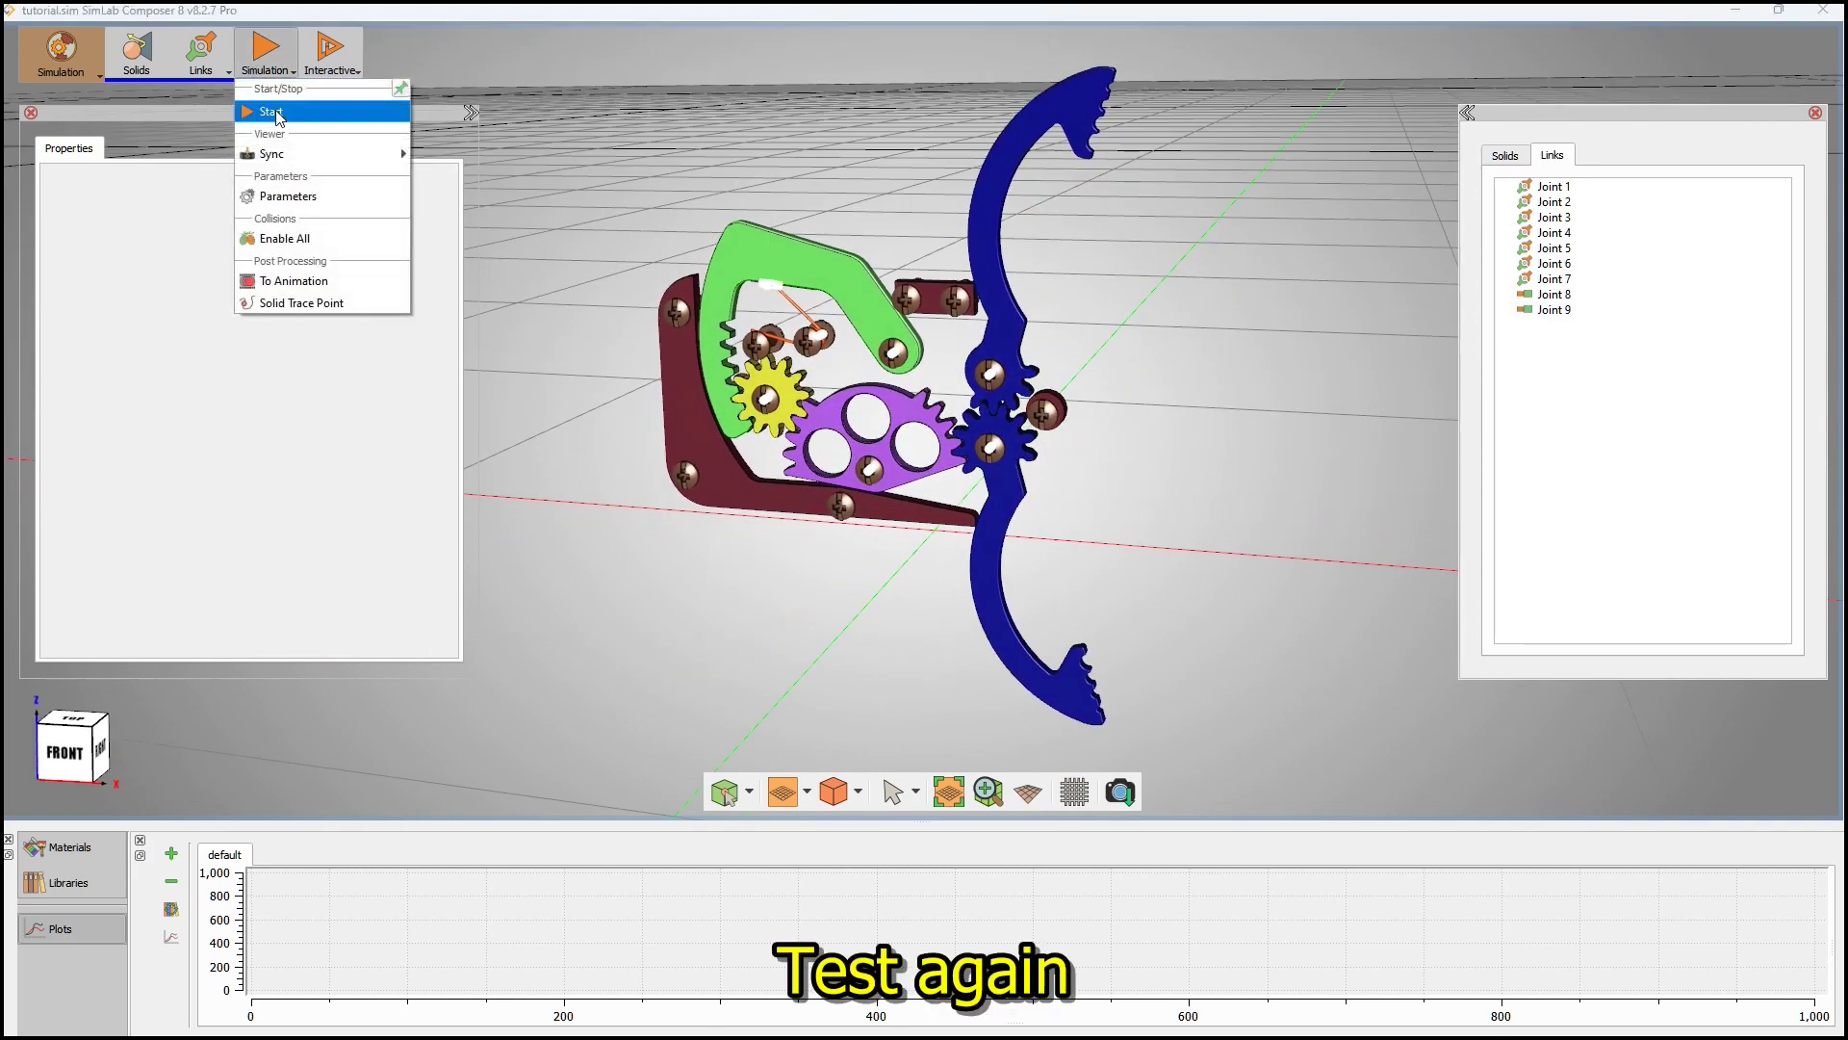
left_click(276, 111)
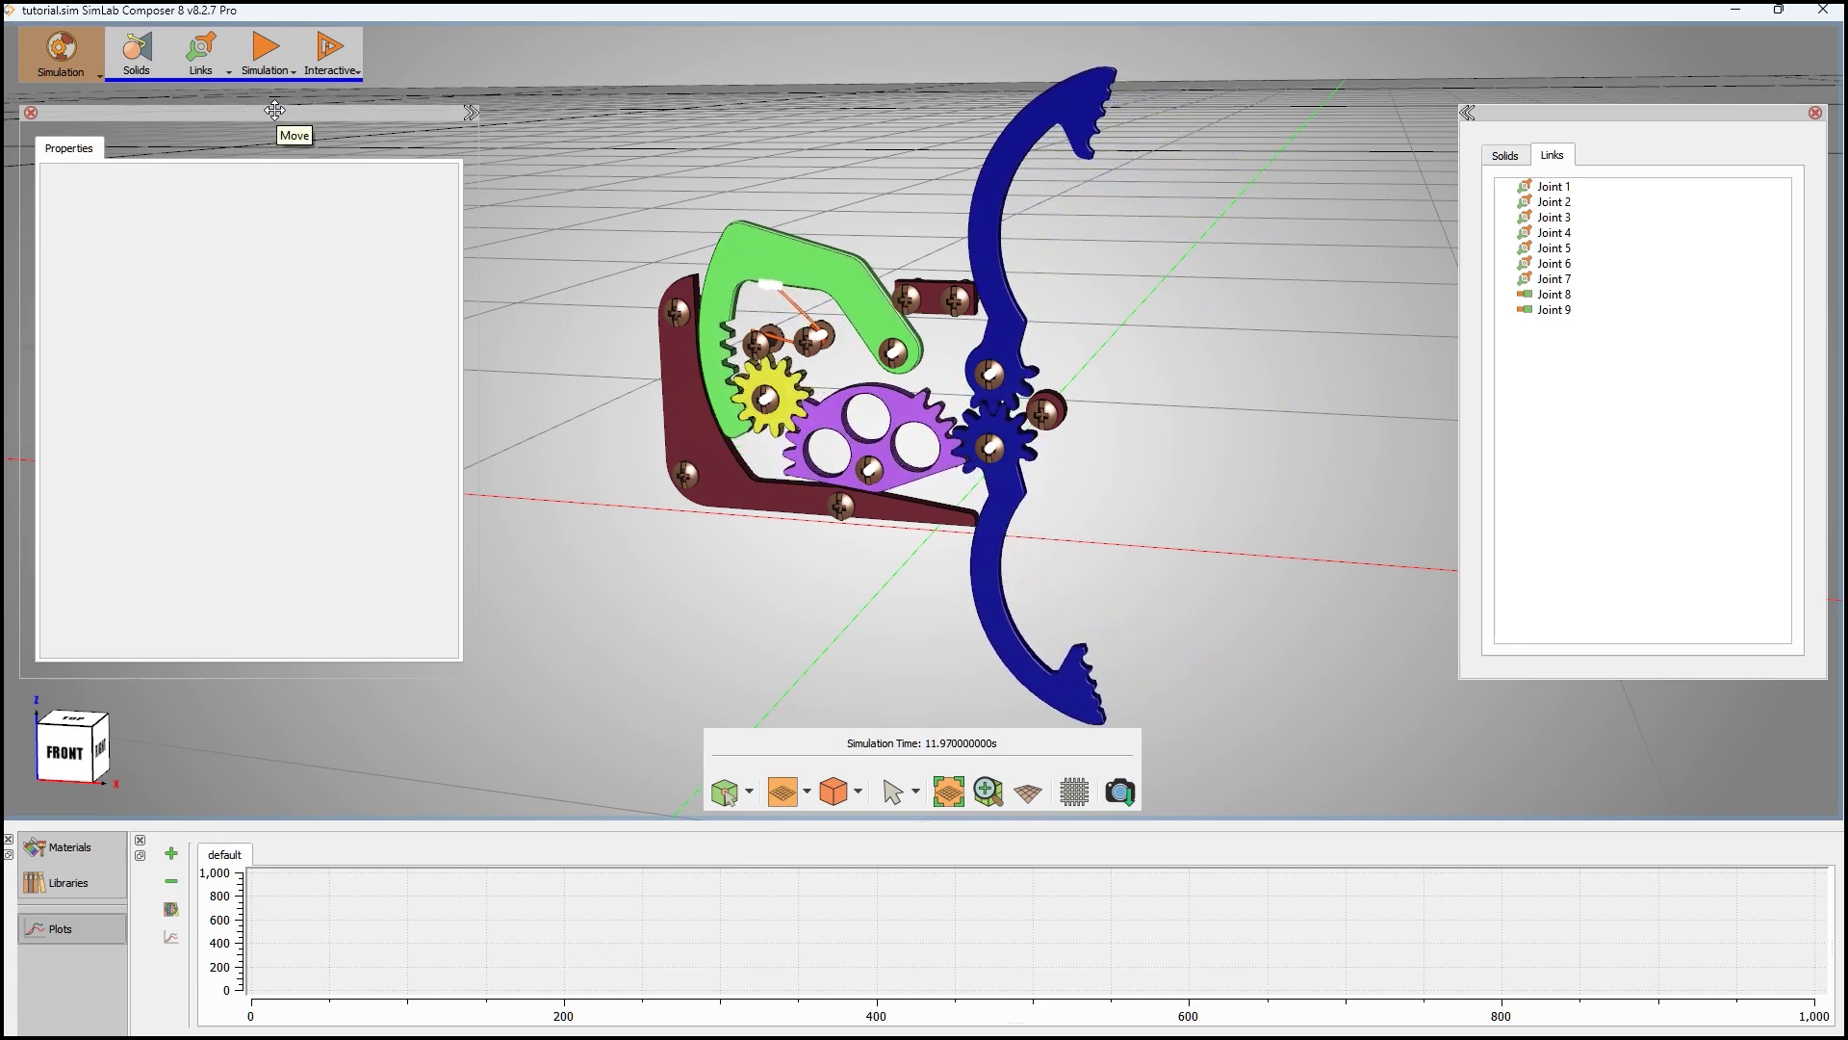
- Export the simulation to an animation and accept the export dialog
left_click(256, 67)
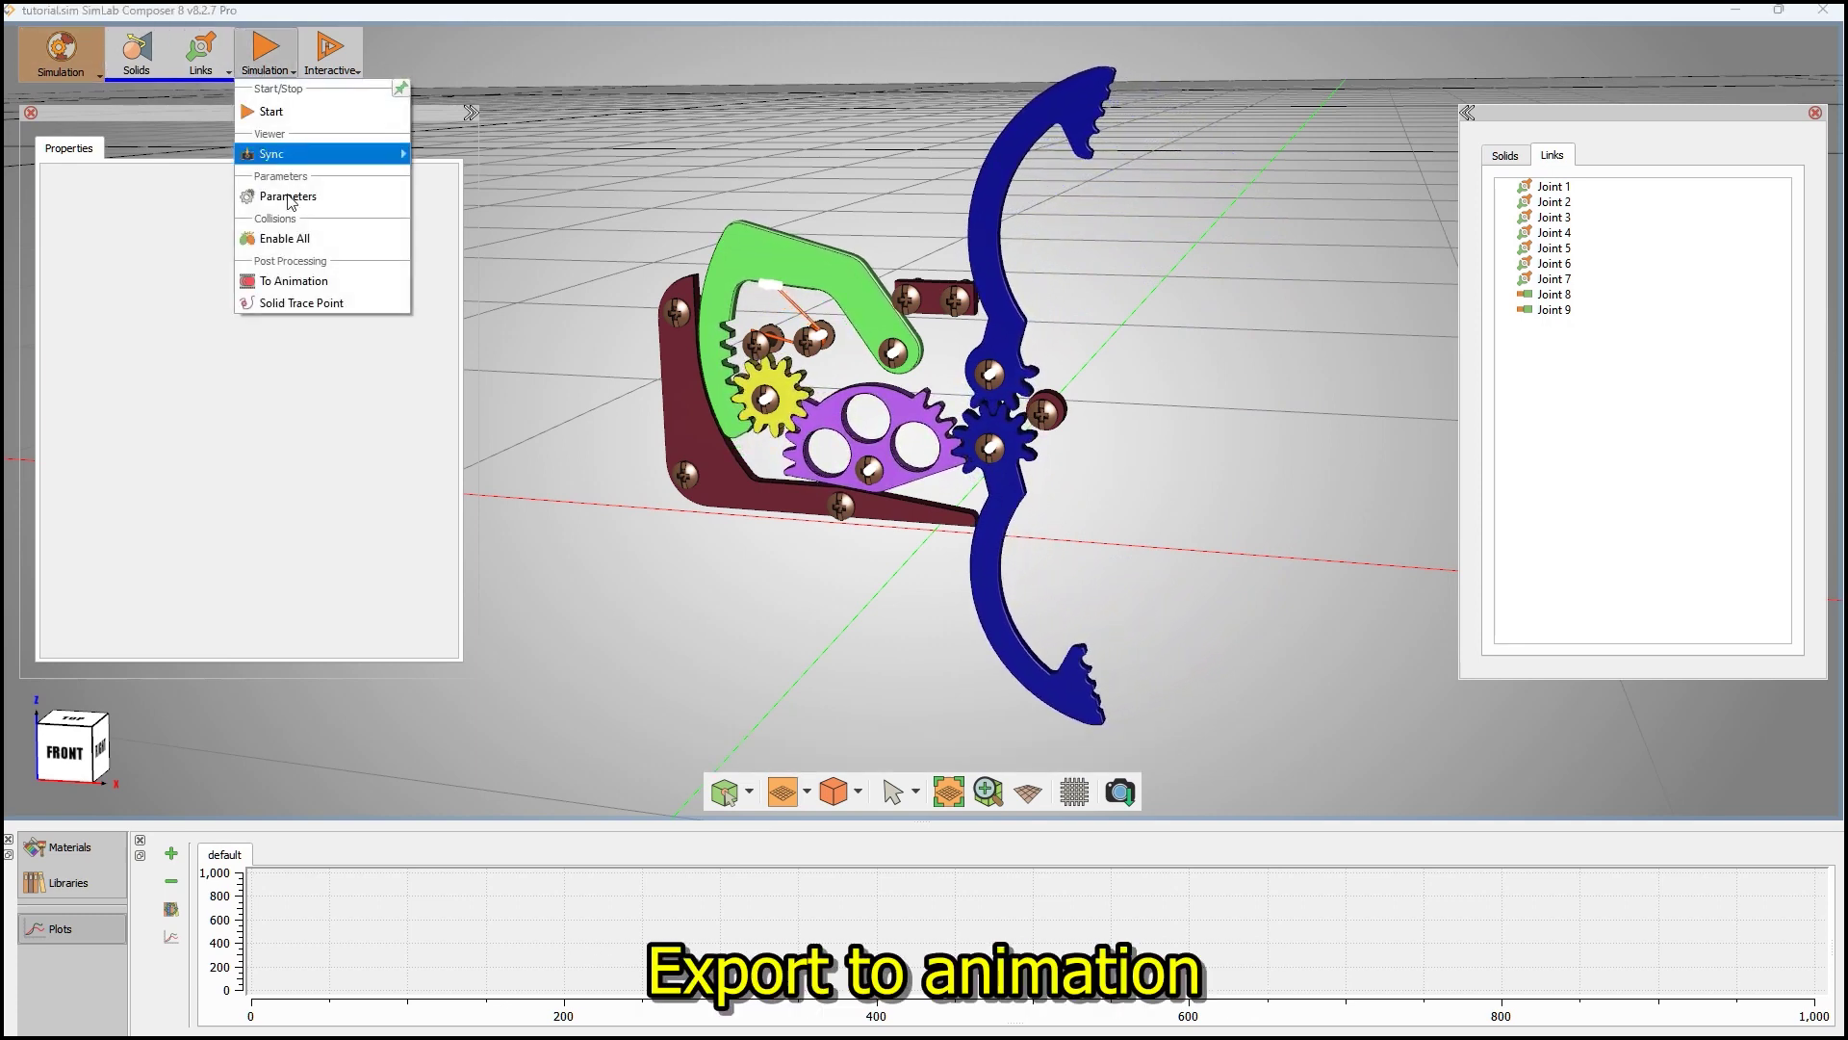
left_click(294, 277)
left_click(880, 544)
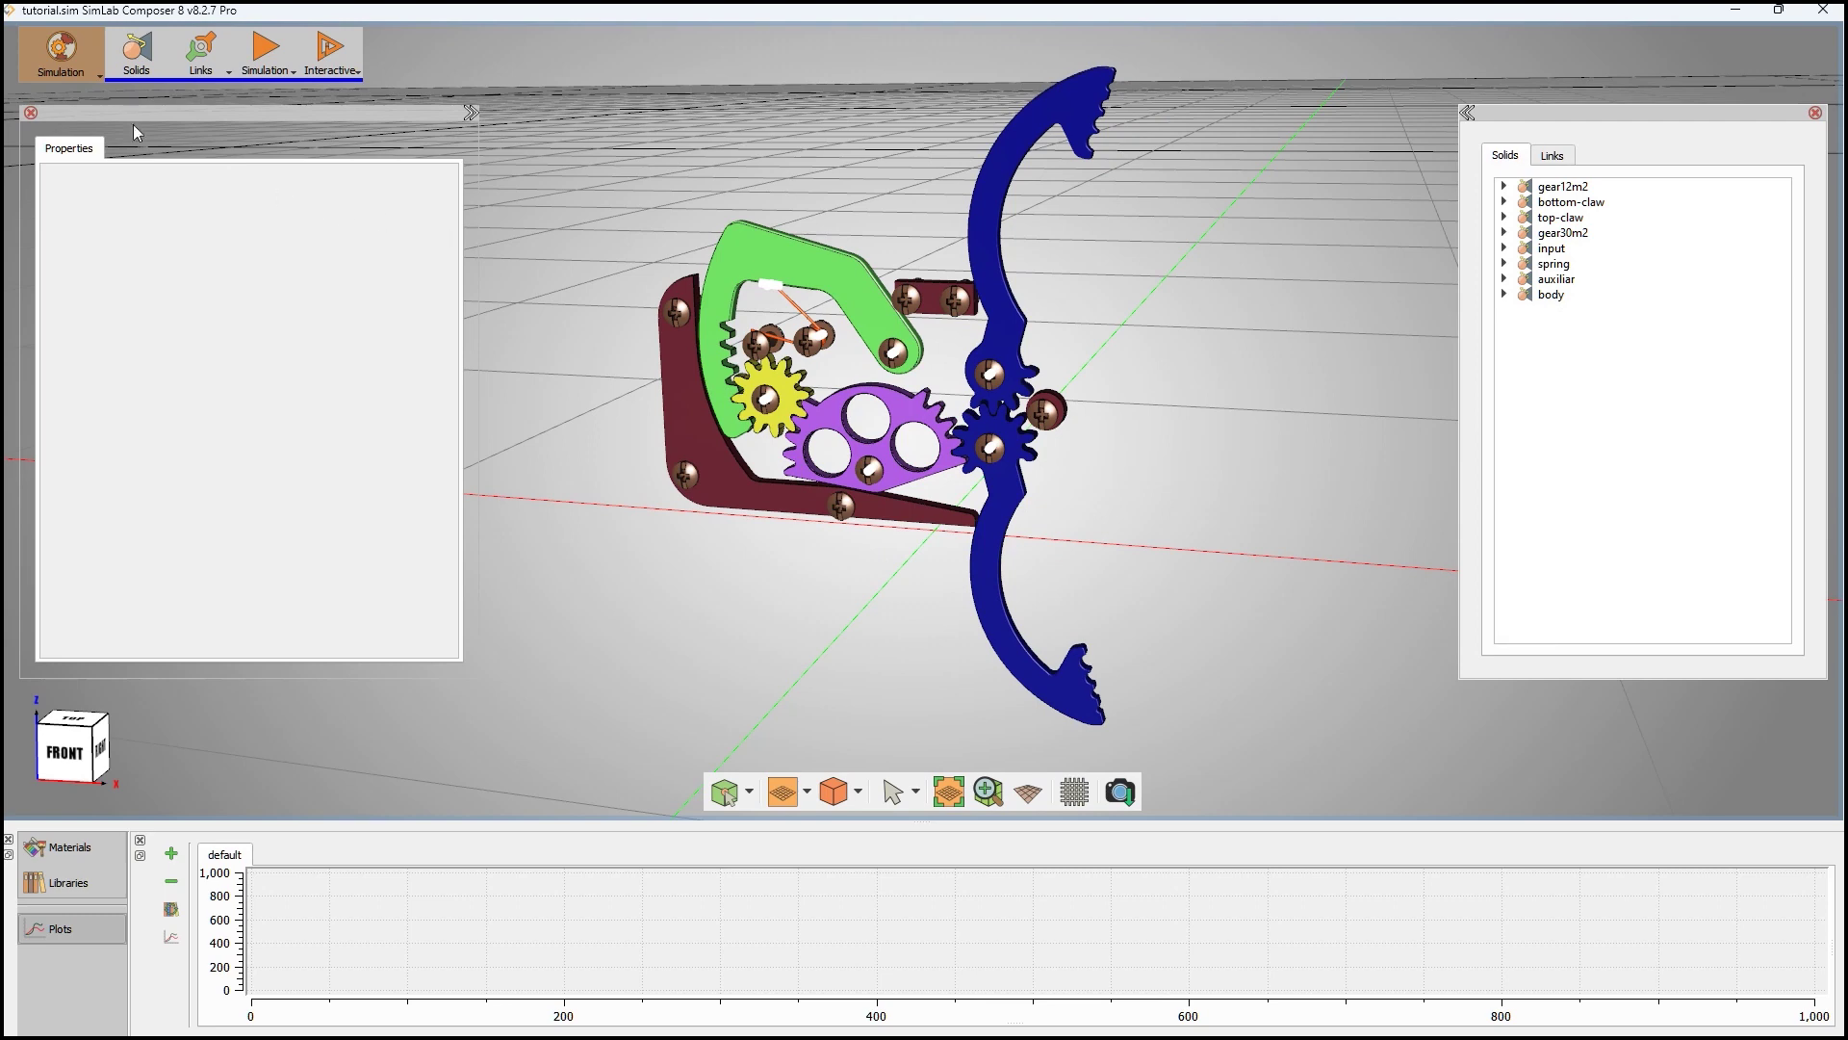
- Switch to the Animation workspace, play the exported claw animation, and rewind it to frame 0
left_click(46, 76)
left_click(69, 138)
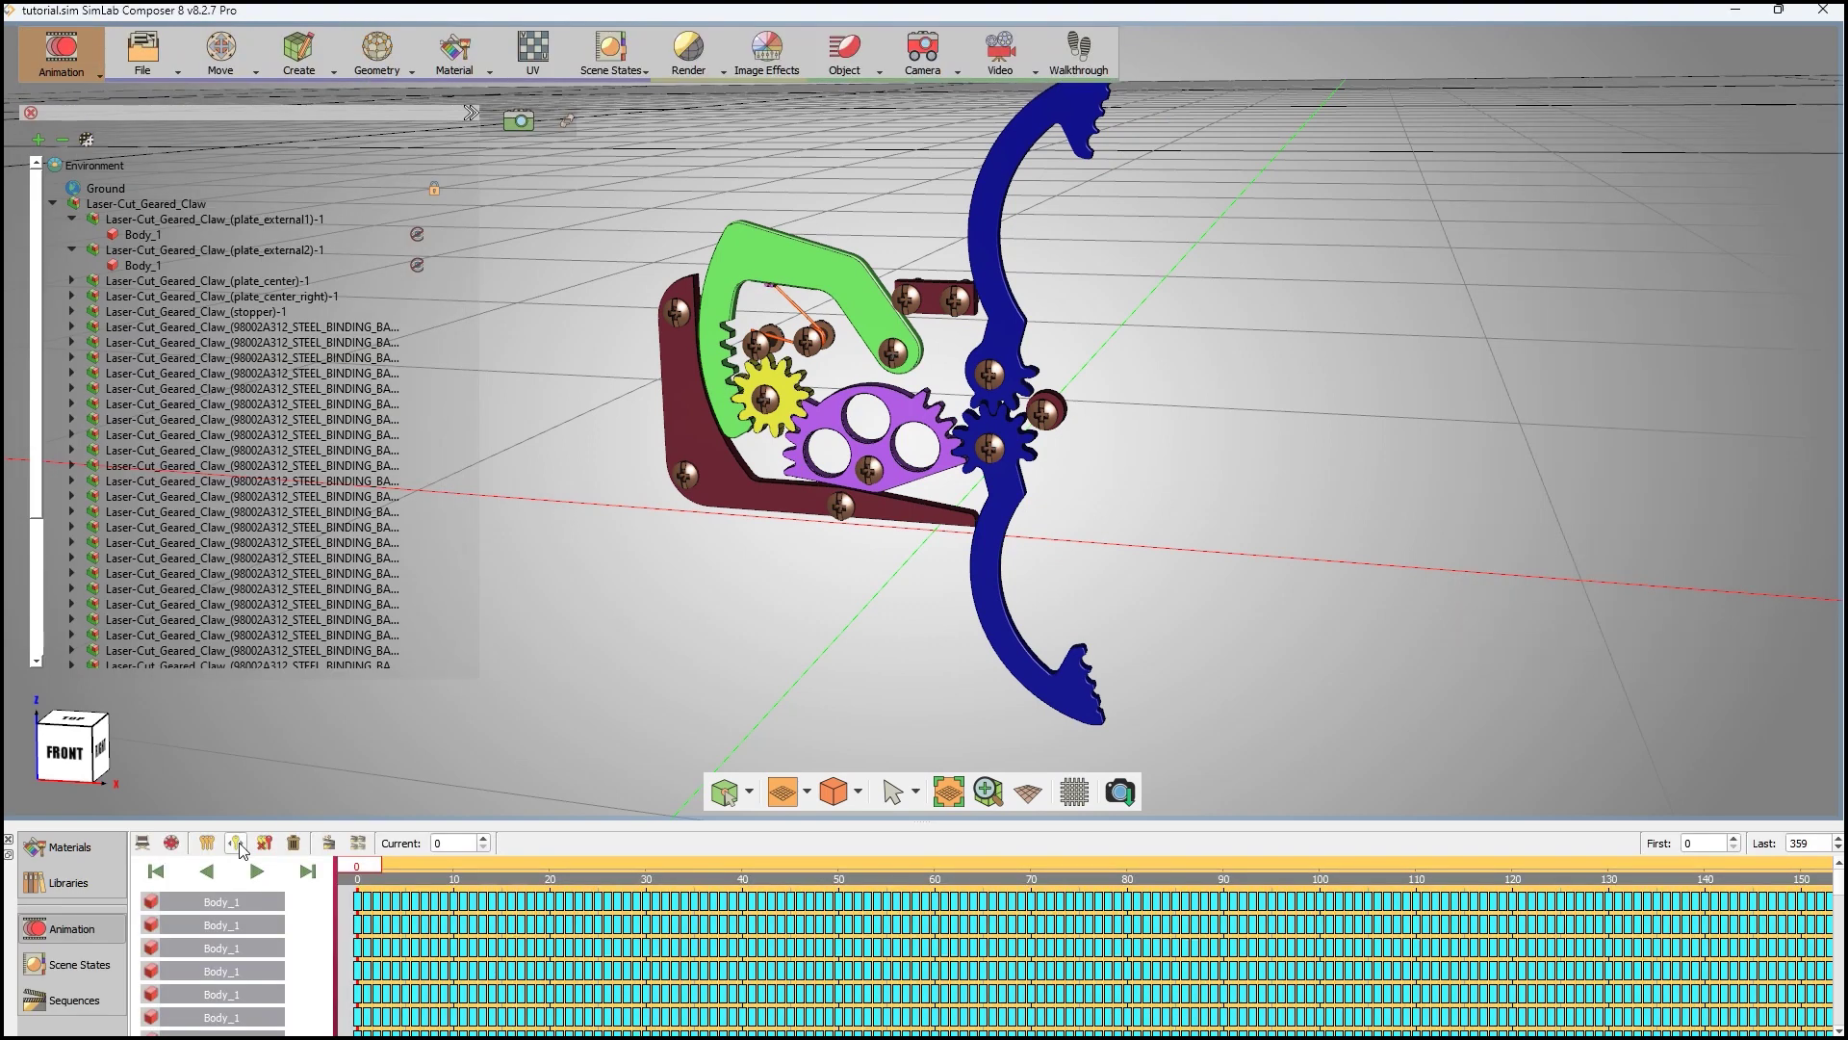
left_click(256, 870)
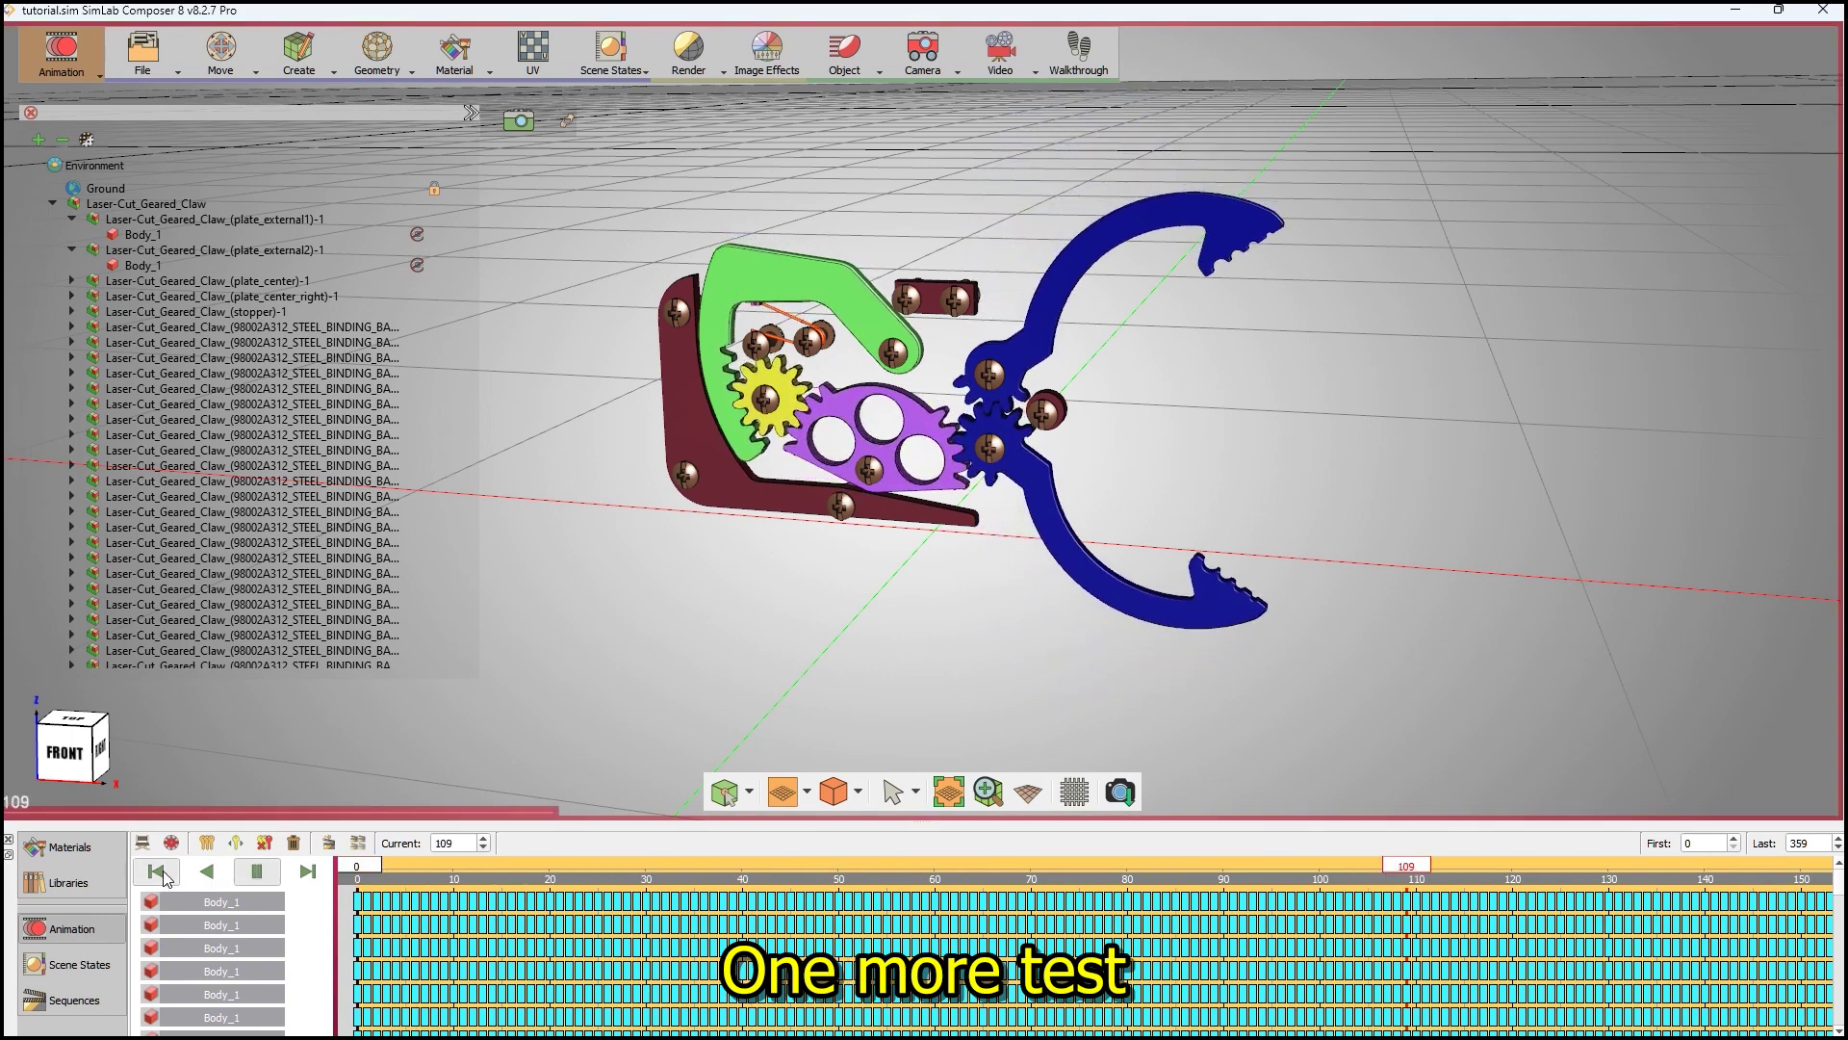
left_click(160, 875)
- Delete the Laser-Cut_Geared_Claw_(auxiliar1)-1 part from the assembly
scroll(222, 591, "down", 5)
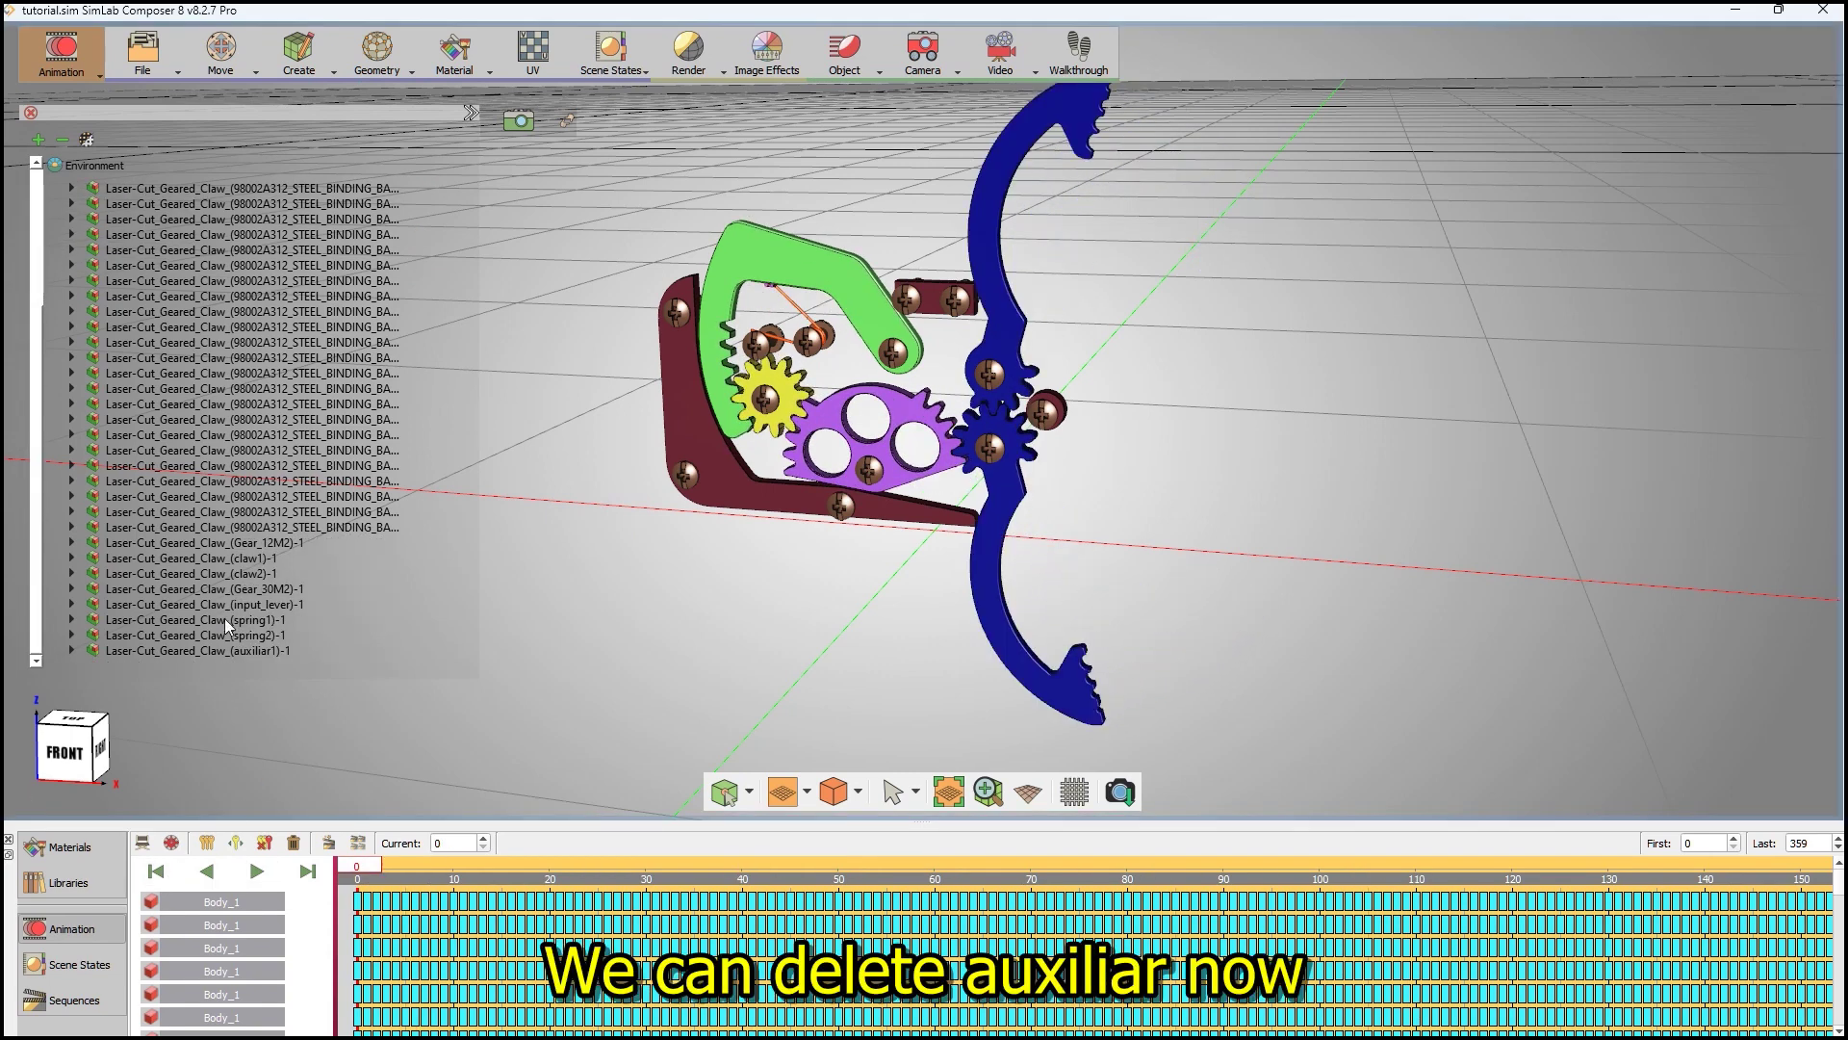
left_click(237, 652)
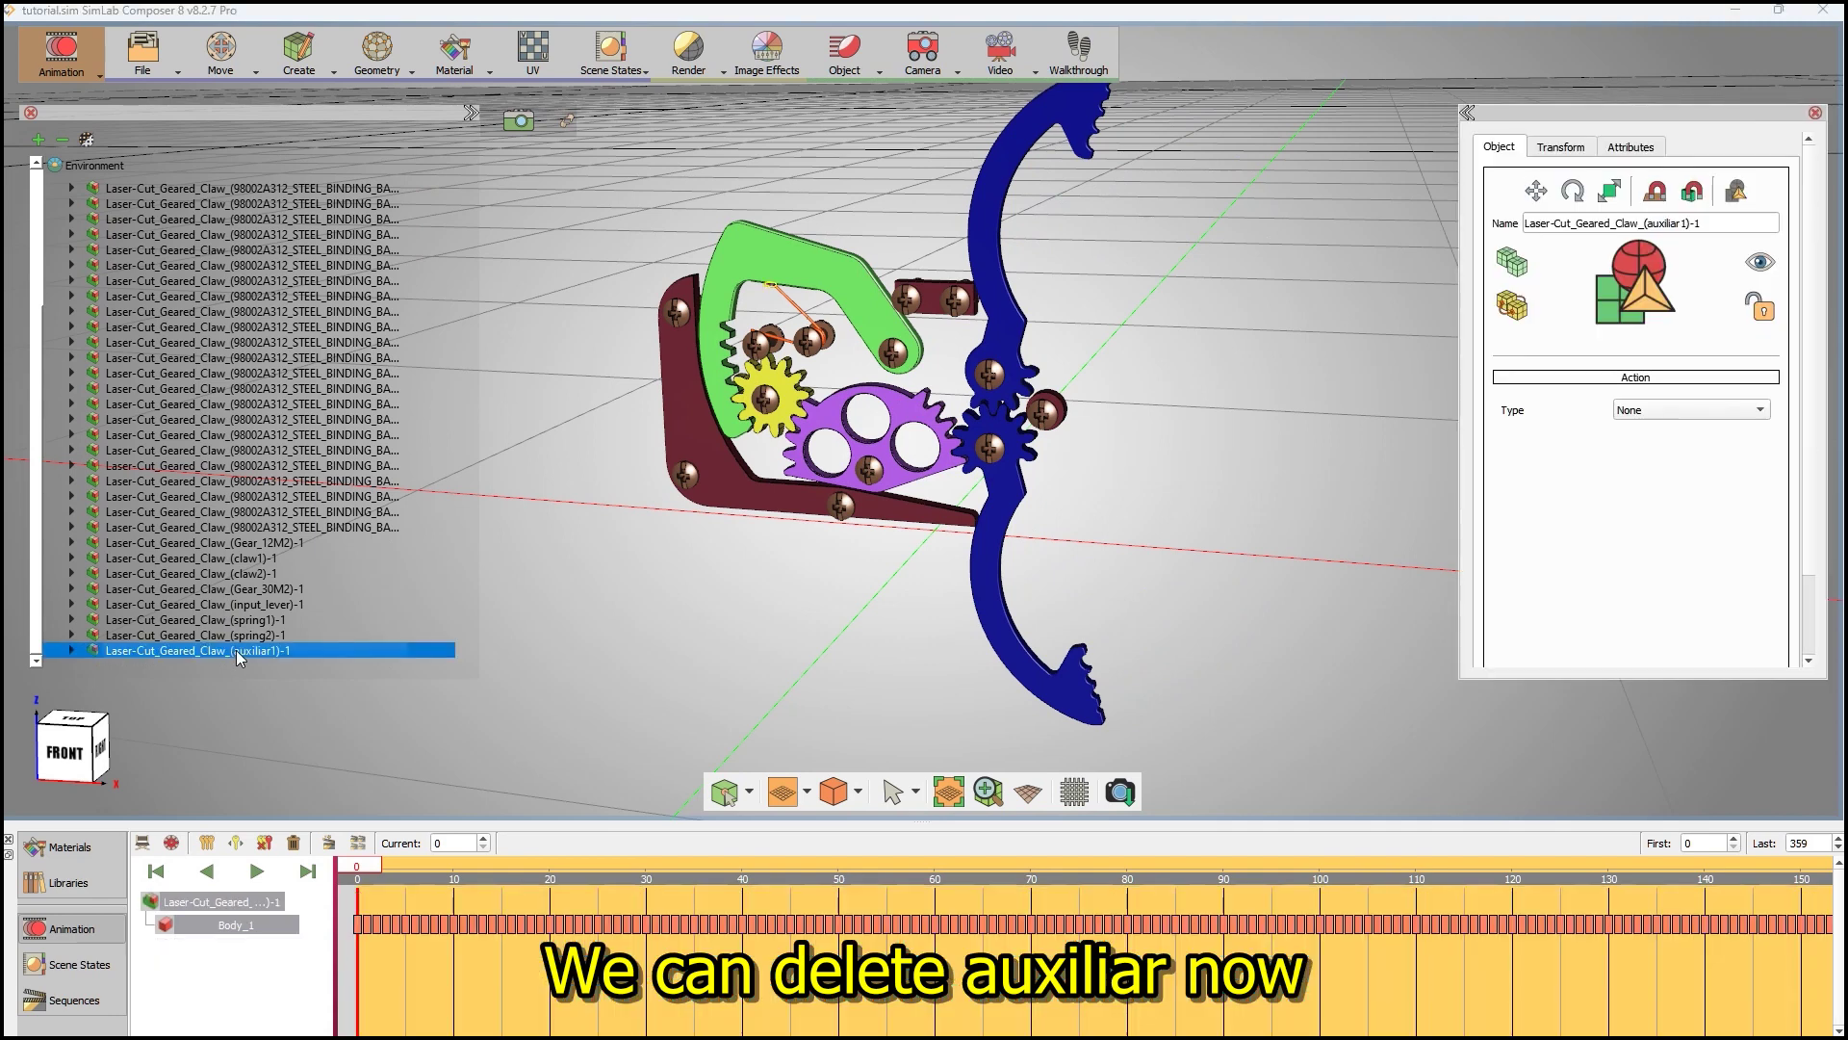
key("Delete")
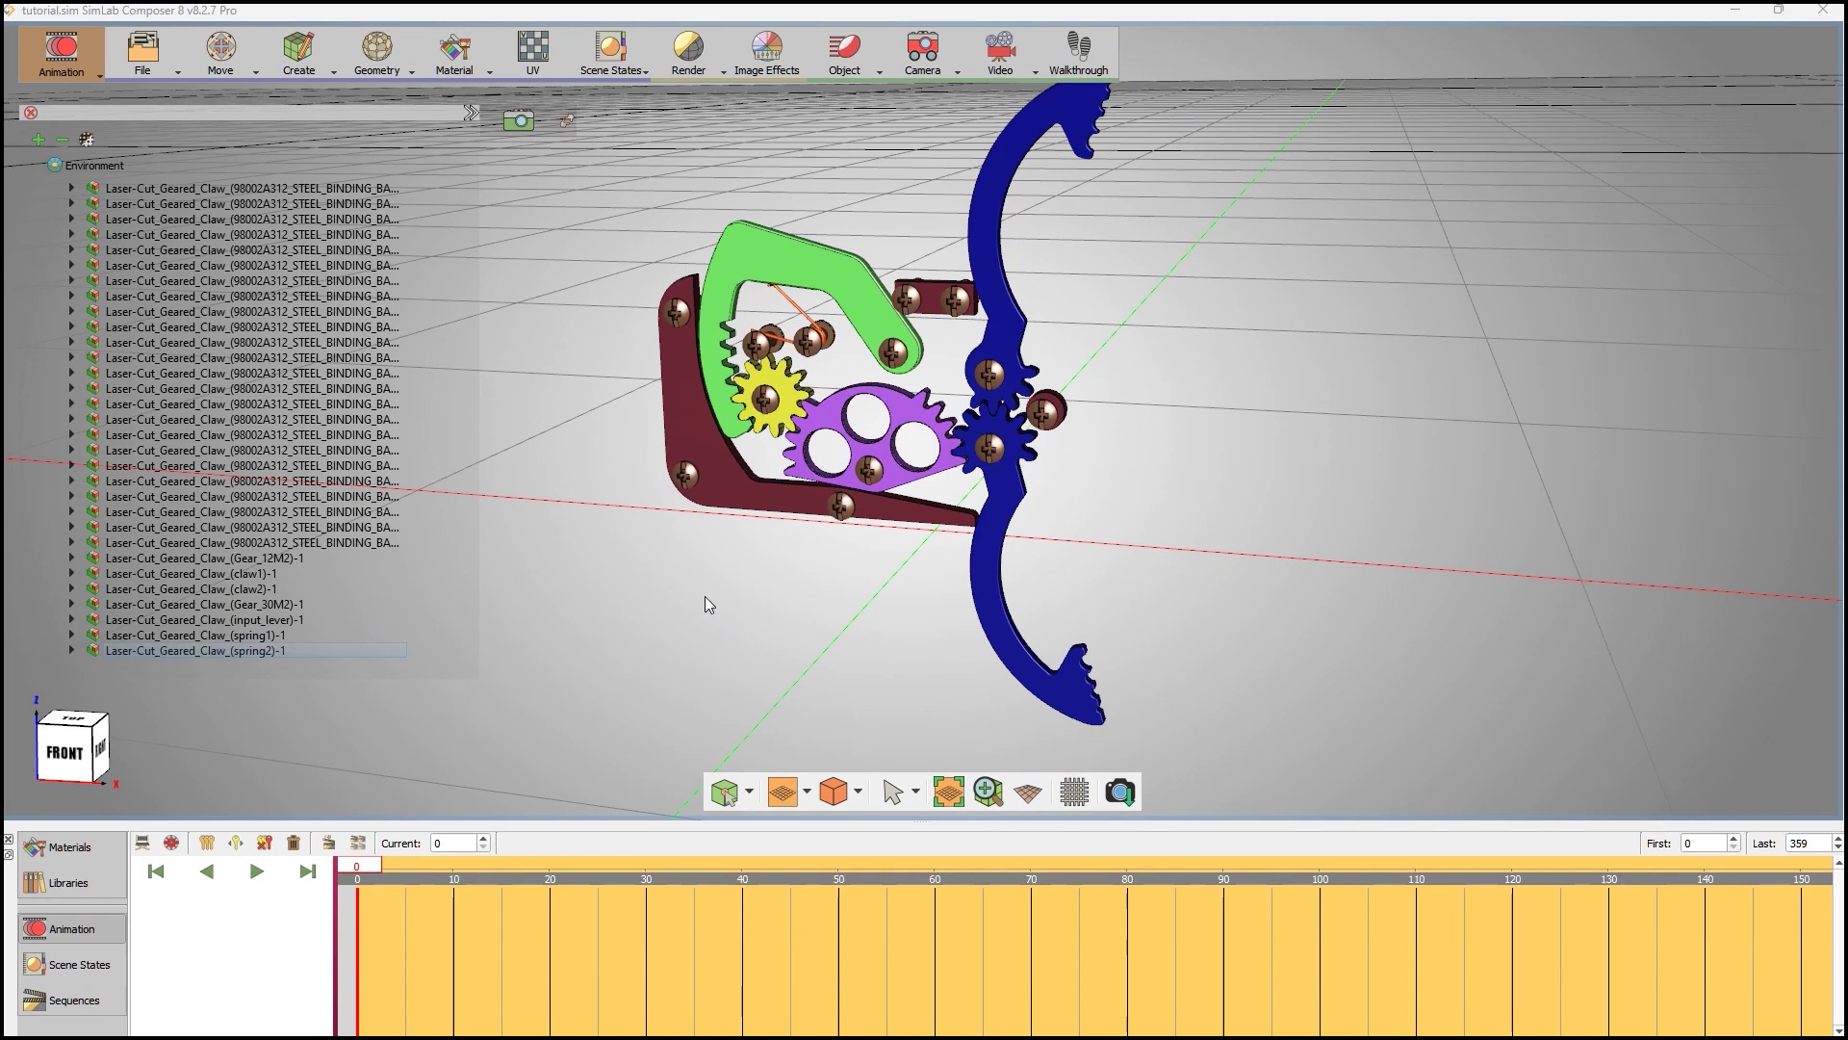
- Unhide the whole Laser-Cut_Geared_Claw assembly, including its external plates
scroll(204, 231, "up", 5)
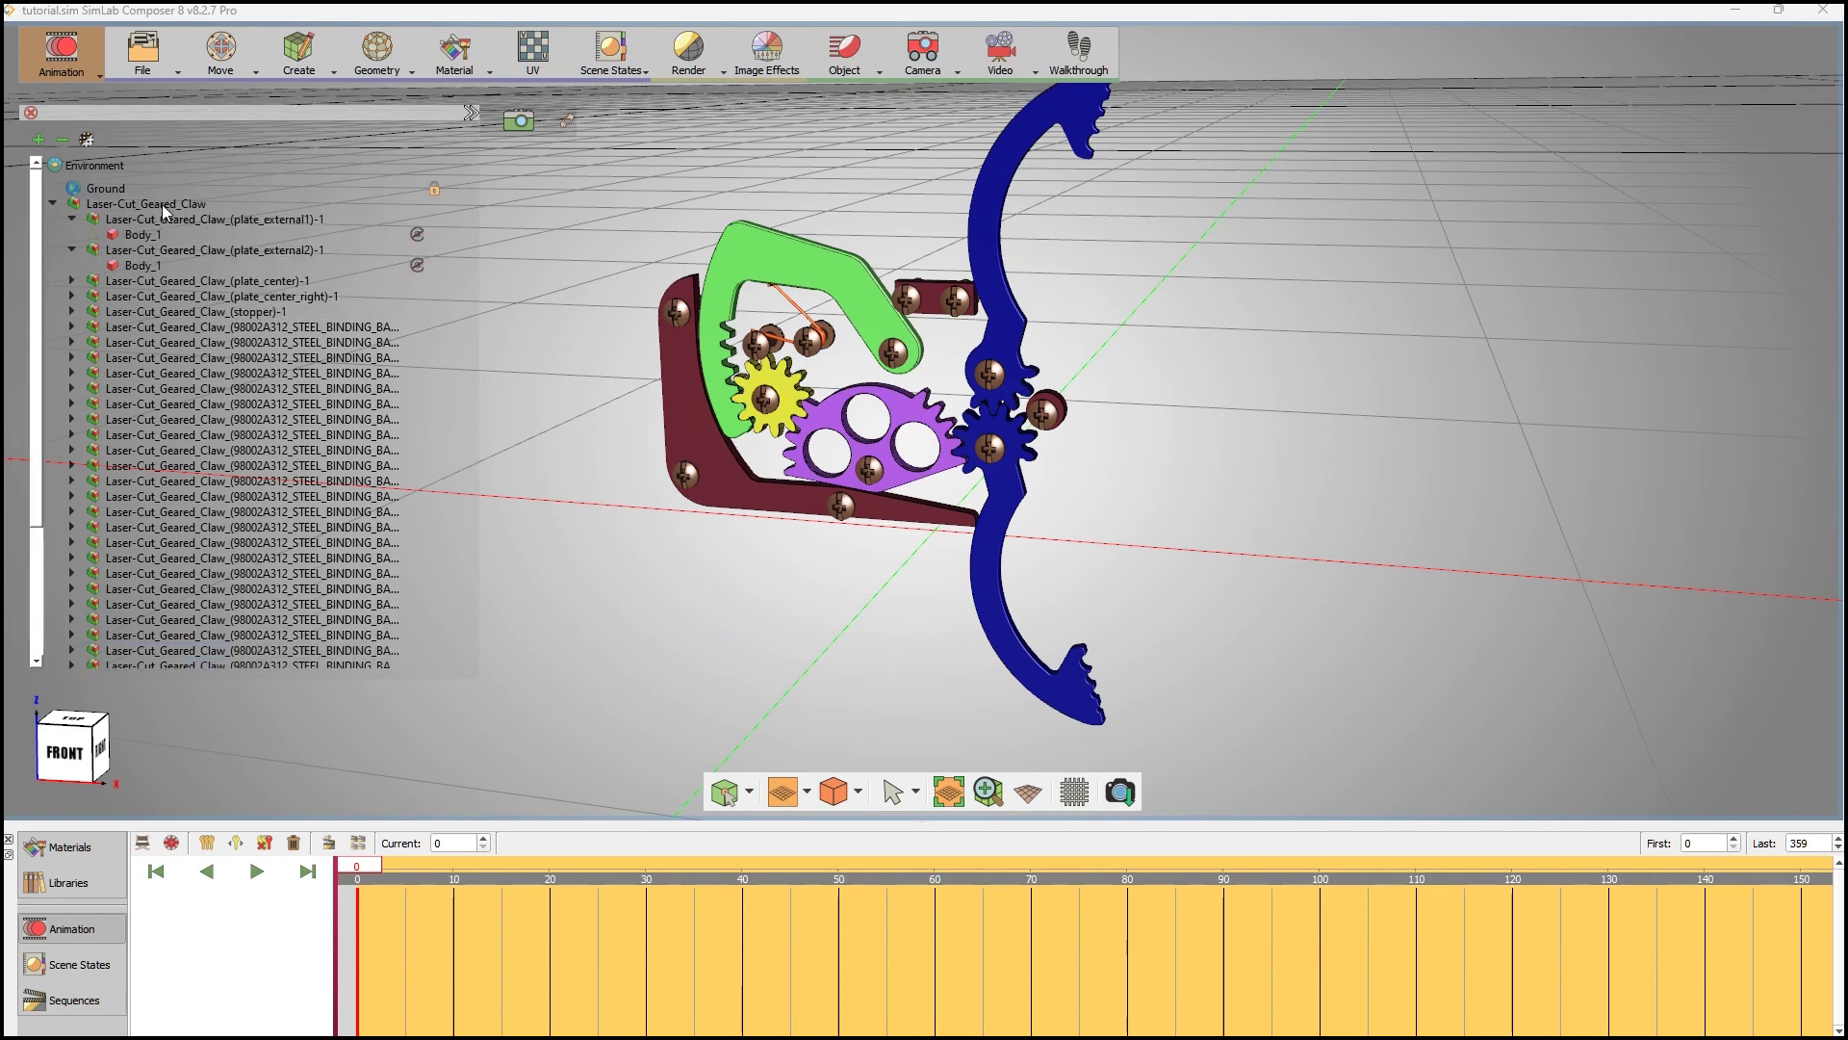
left_click(165, 205)
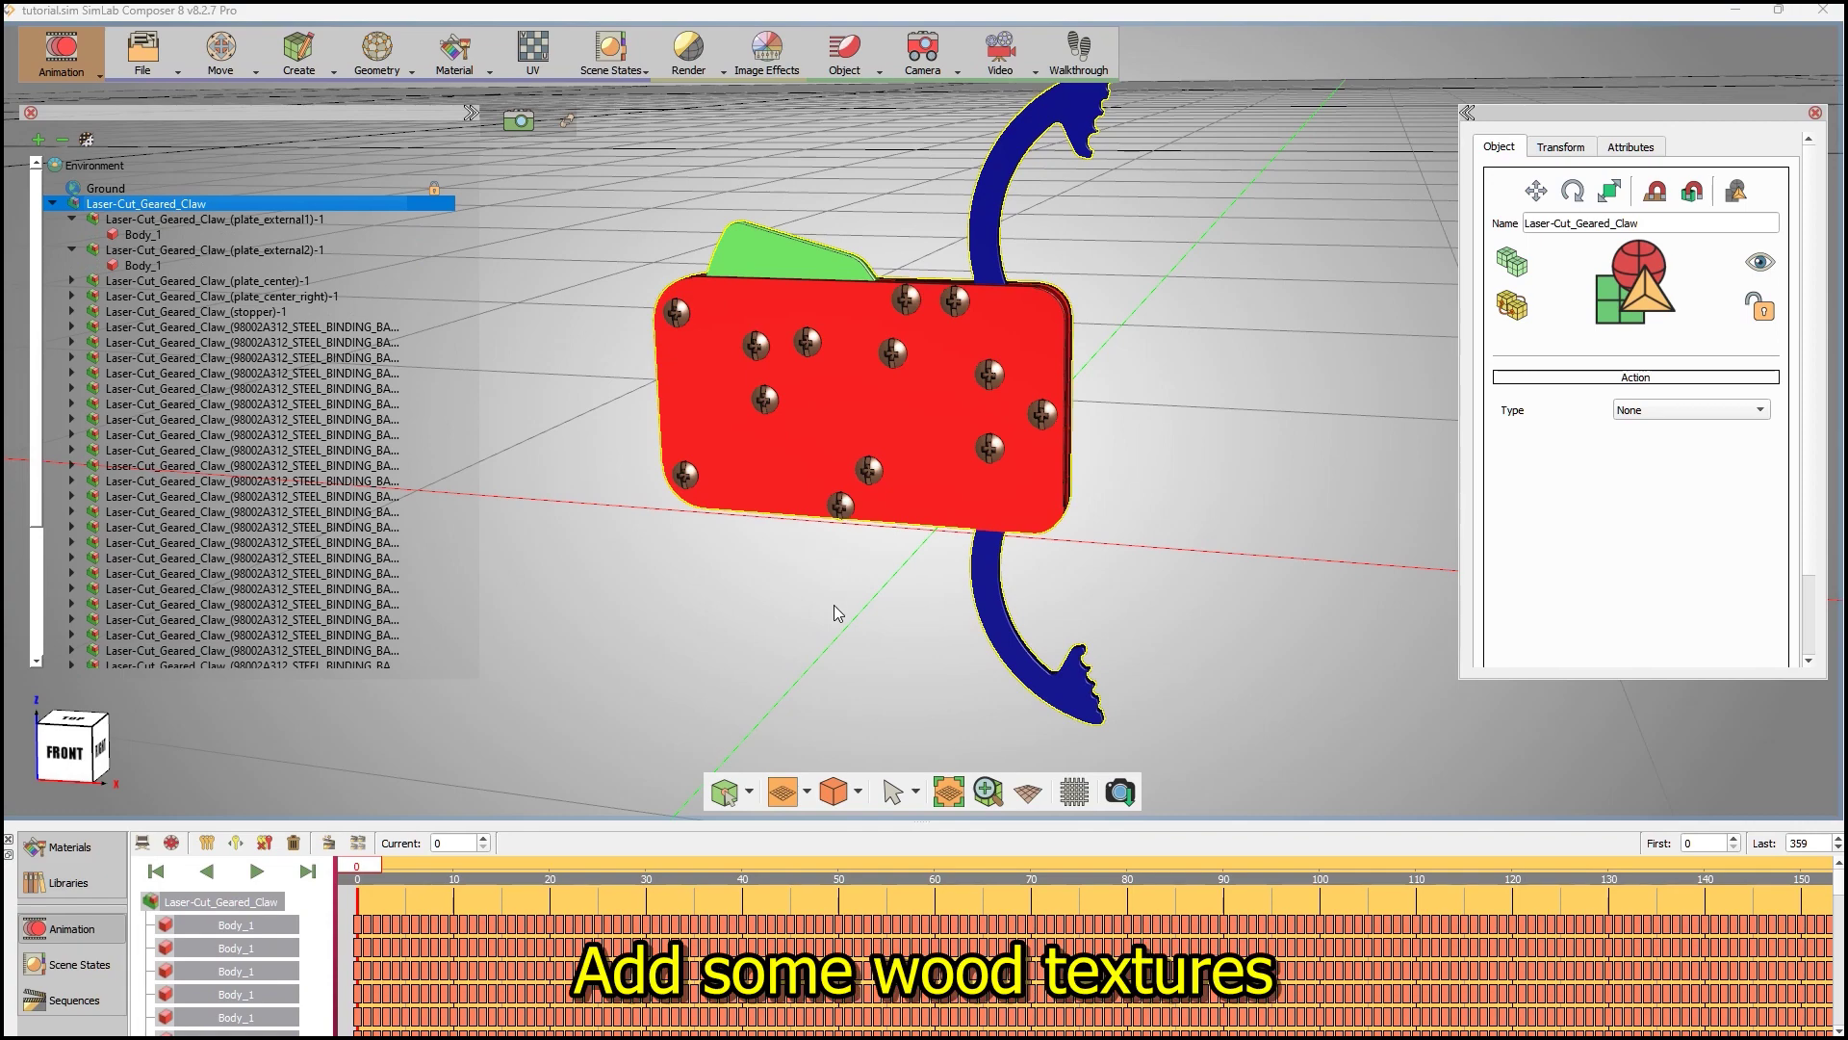
left_click(834, 608)
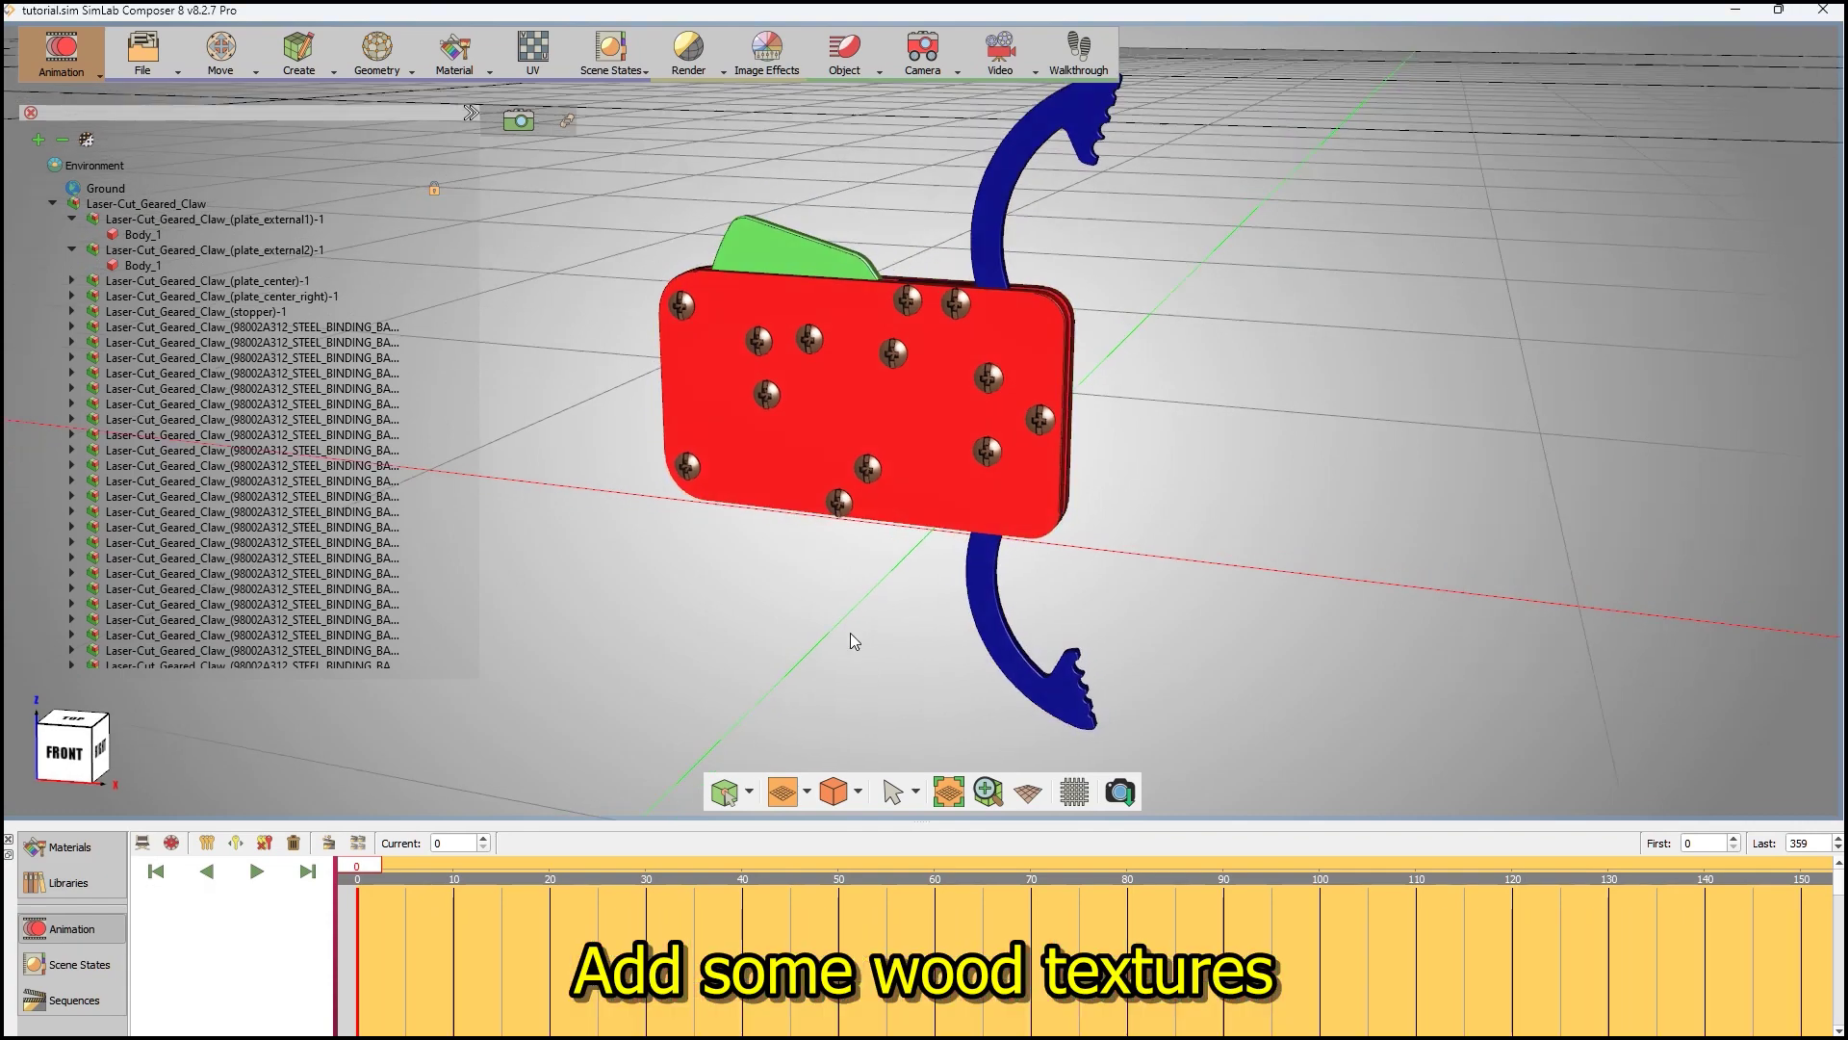
- Apply the WoodAcajou1 material from the Wood library to the red external plates
left_click_drag(755, 495, 488, 666)
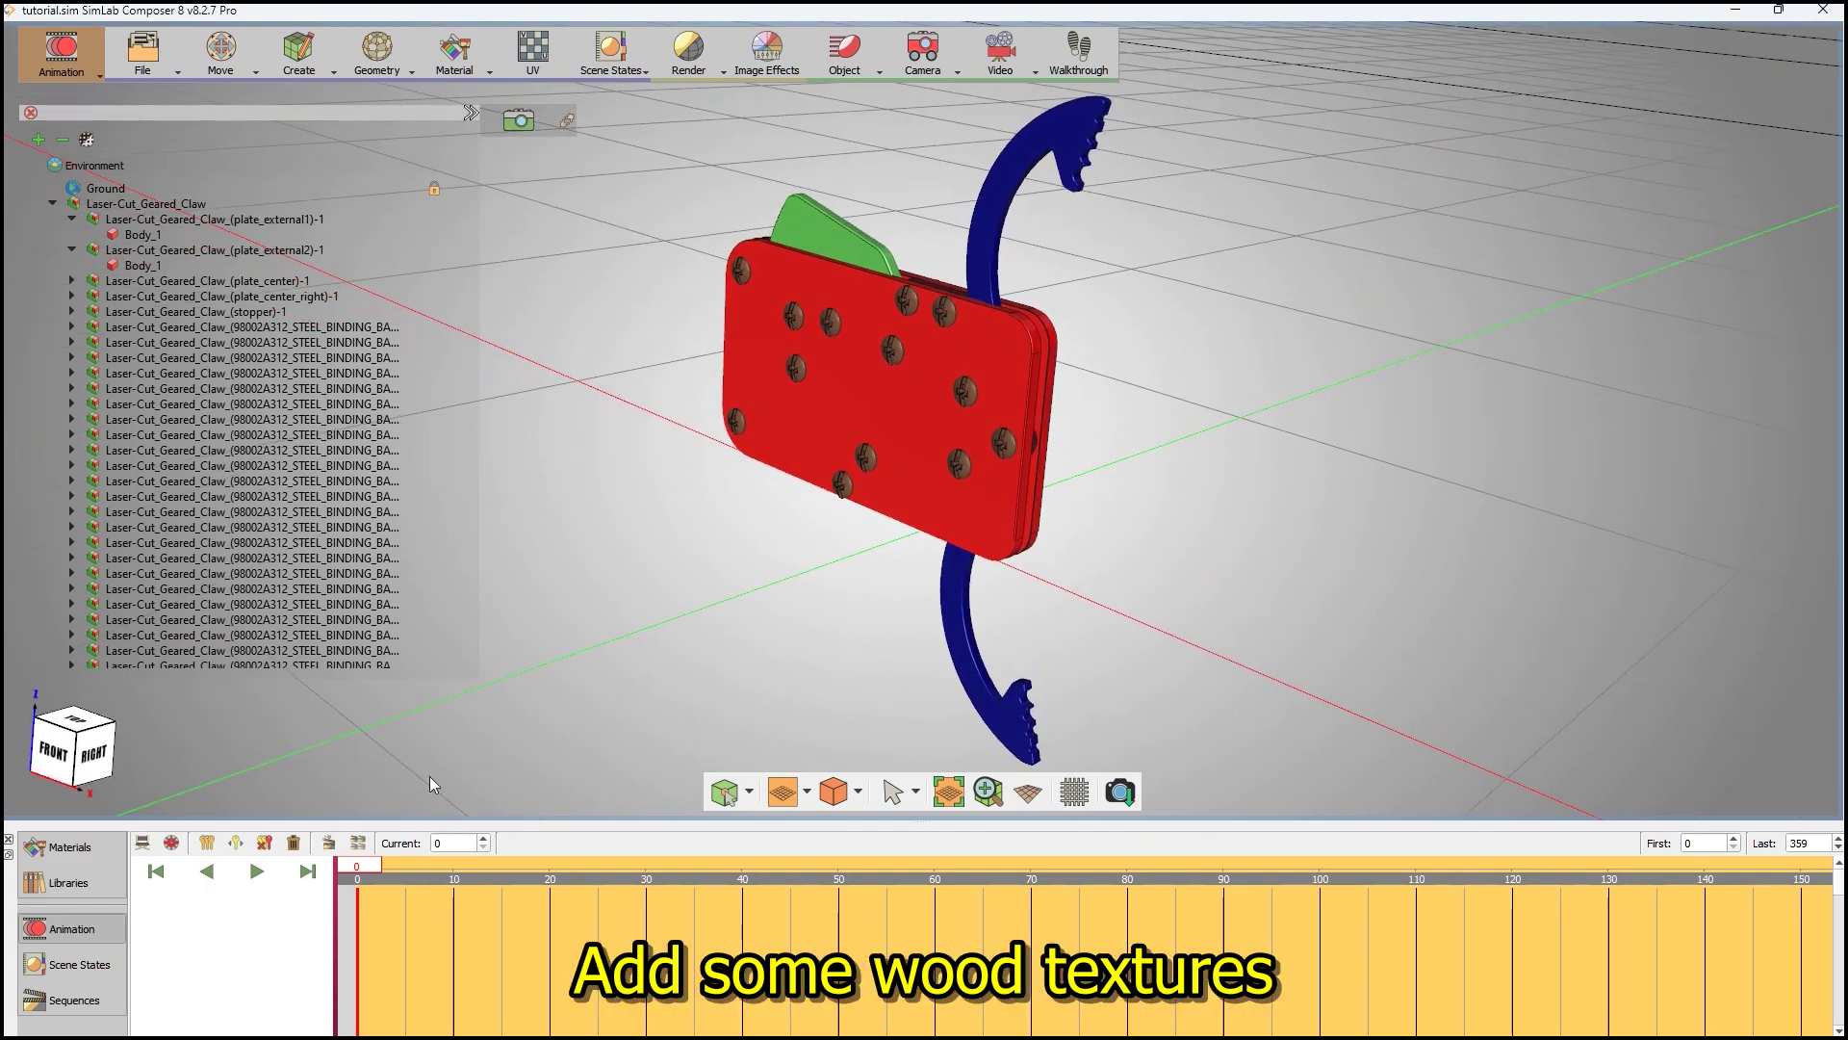
left_click(71, 848)
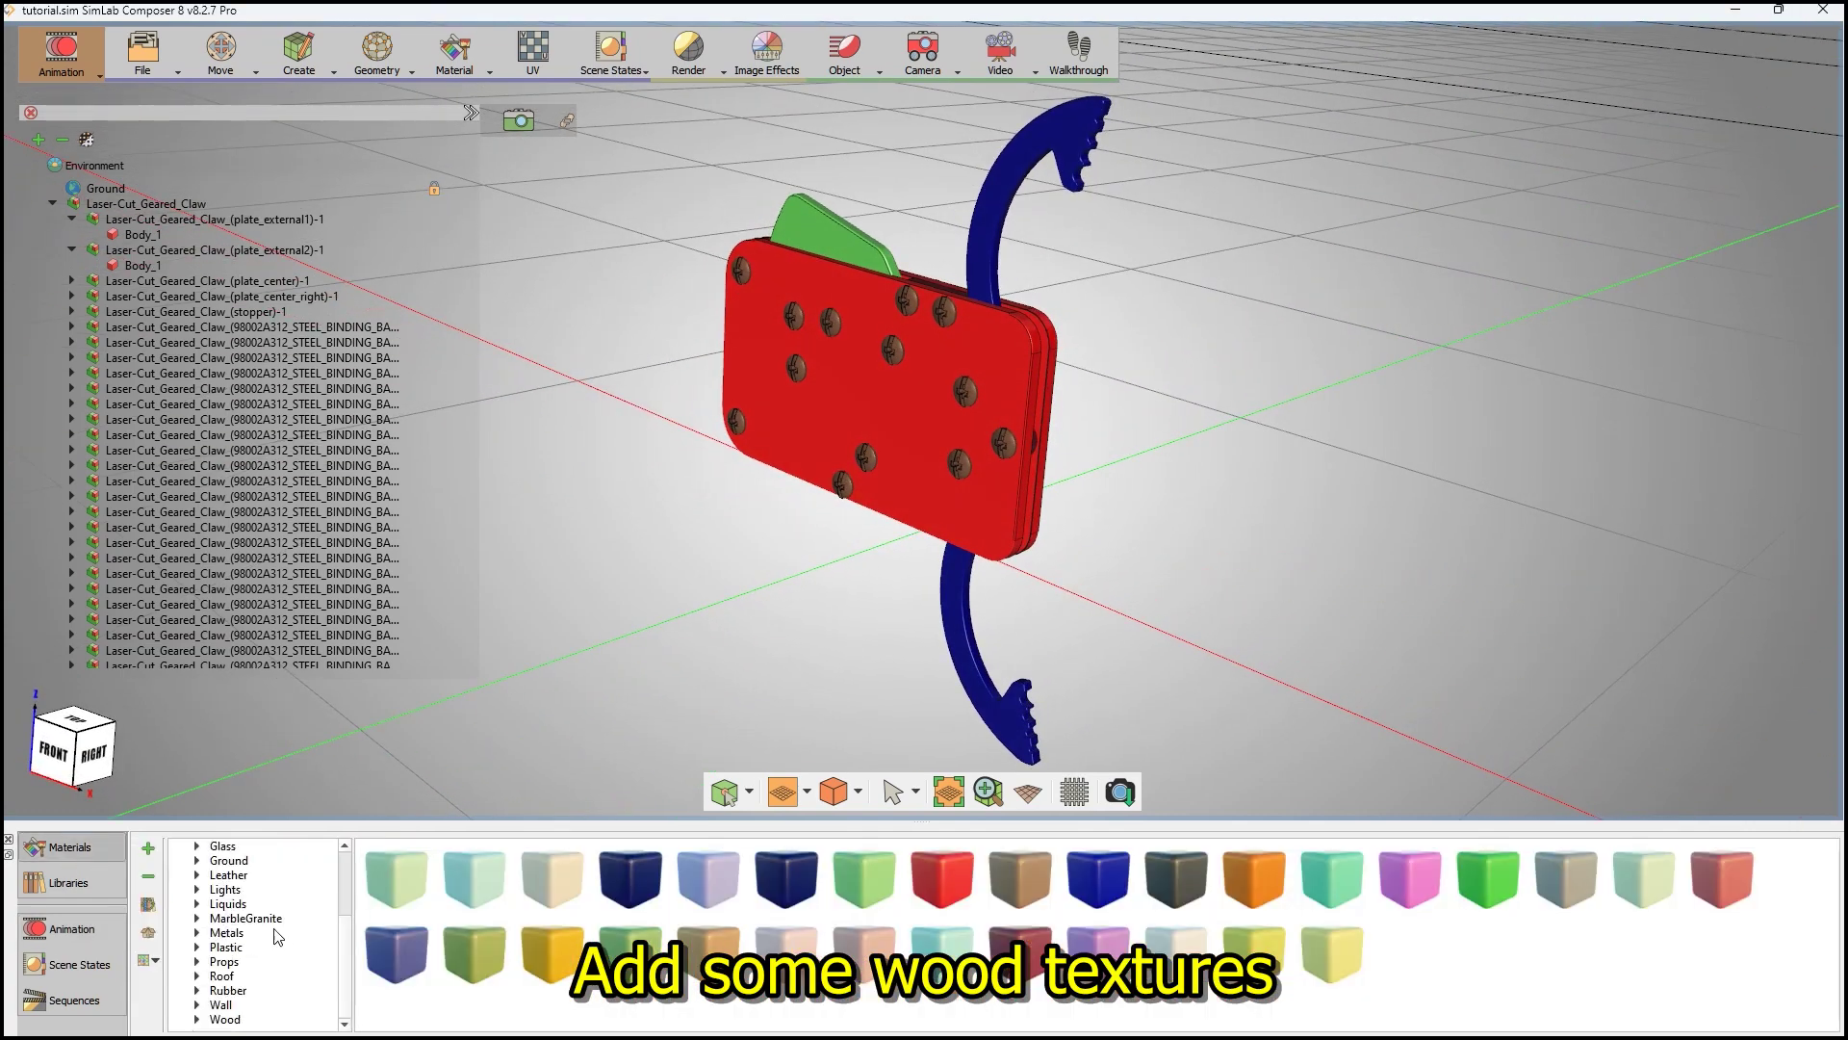
left_click(225, 1018)
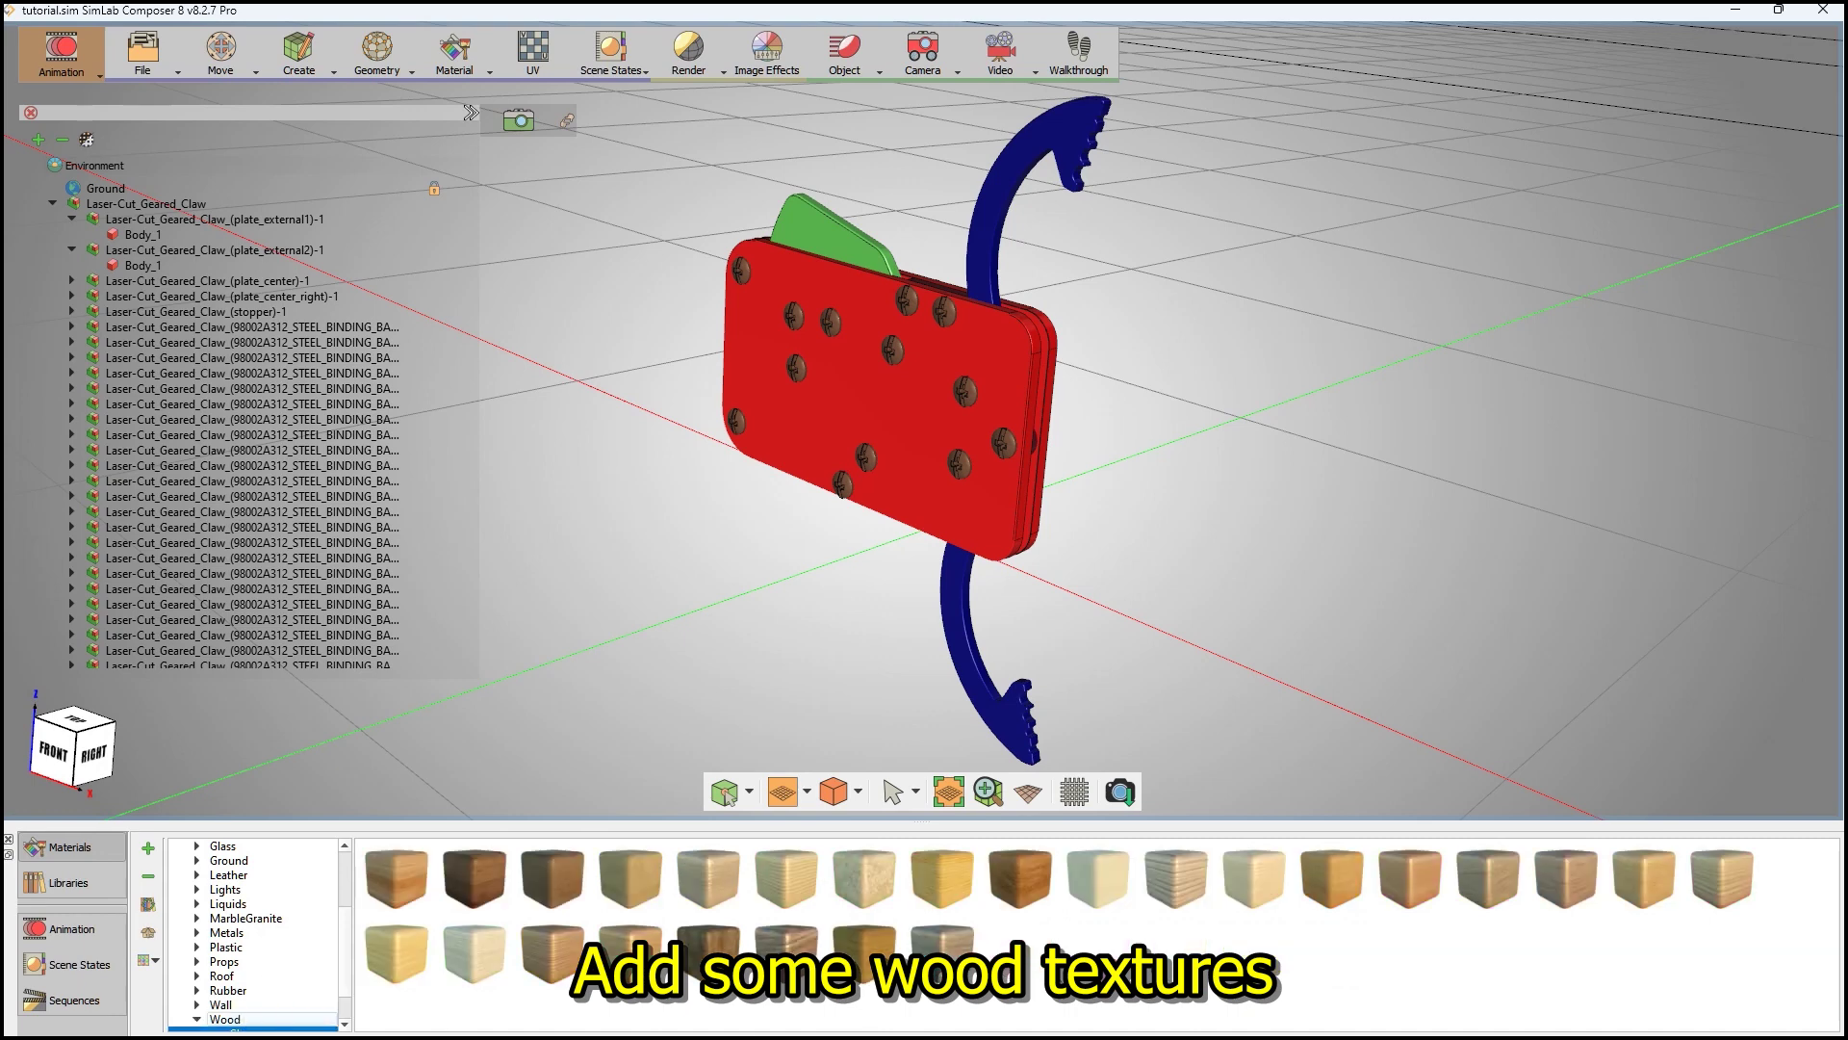
left_click_drag(1028, 881, 1036, 637)
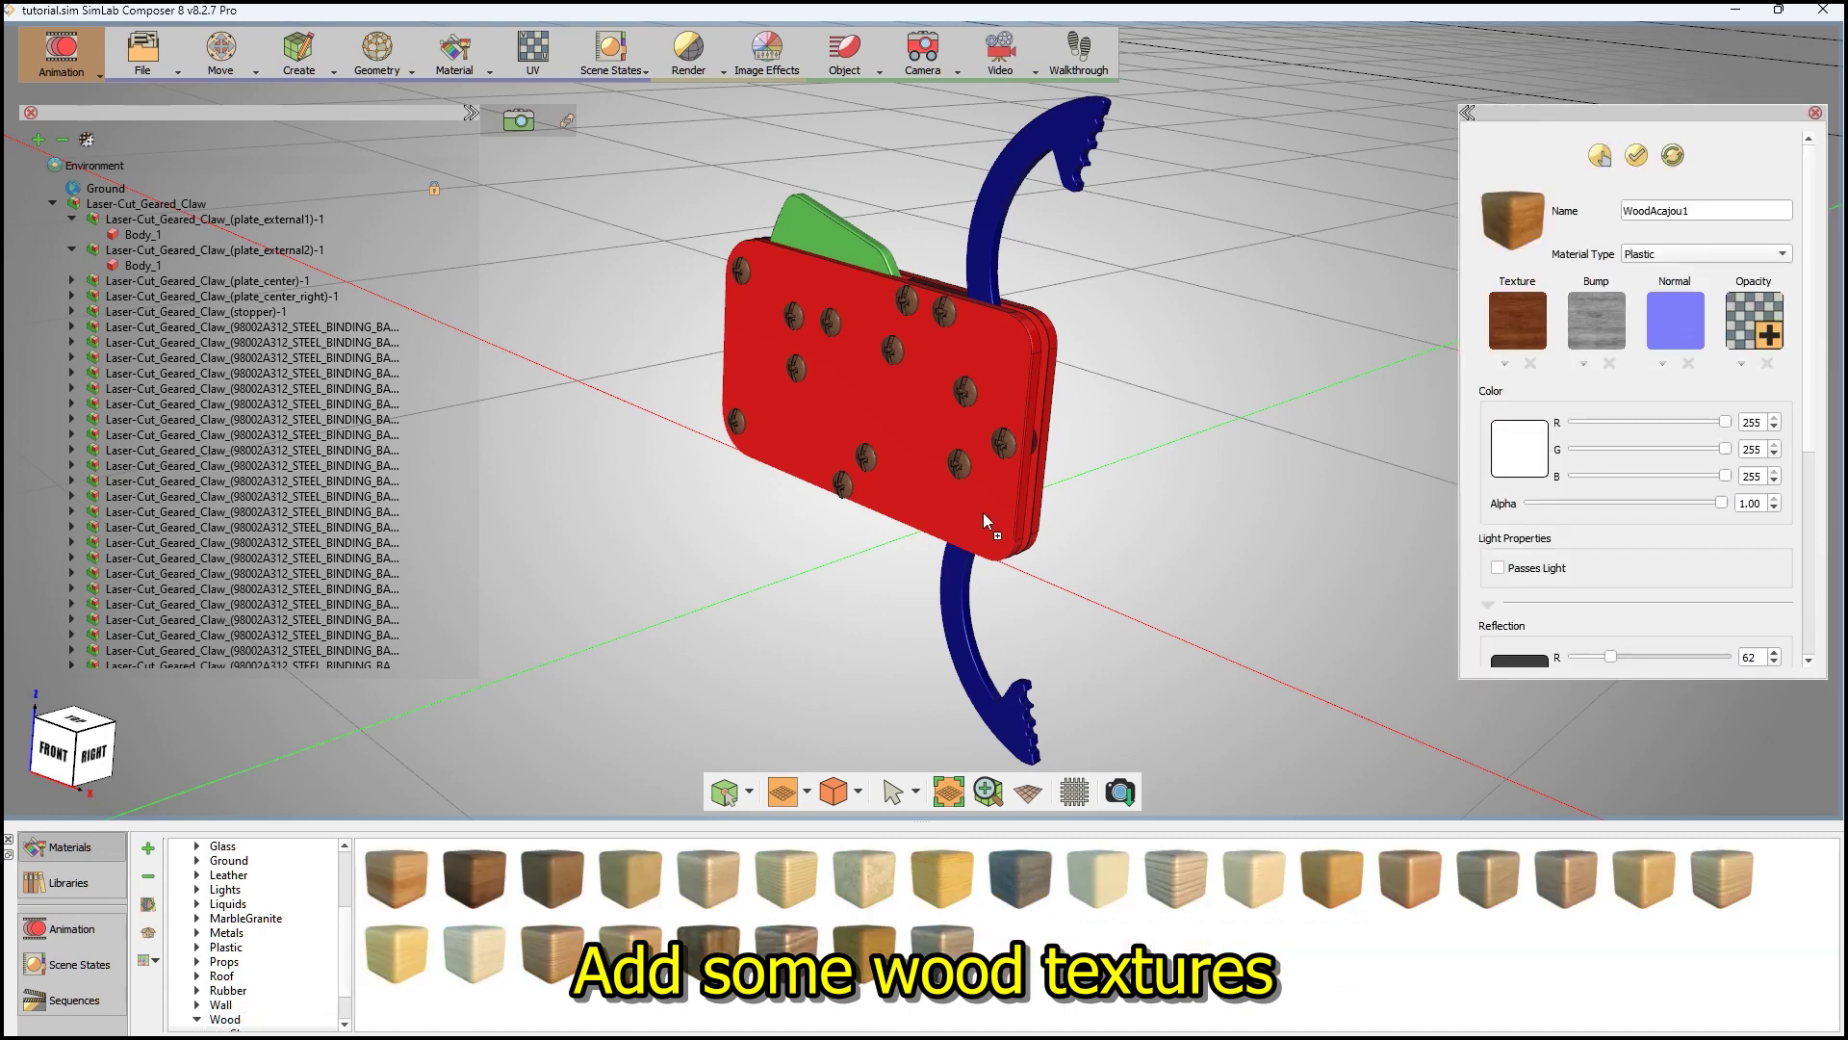
left_click_drag(984, 517, 984, 517)
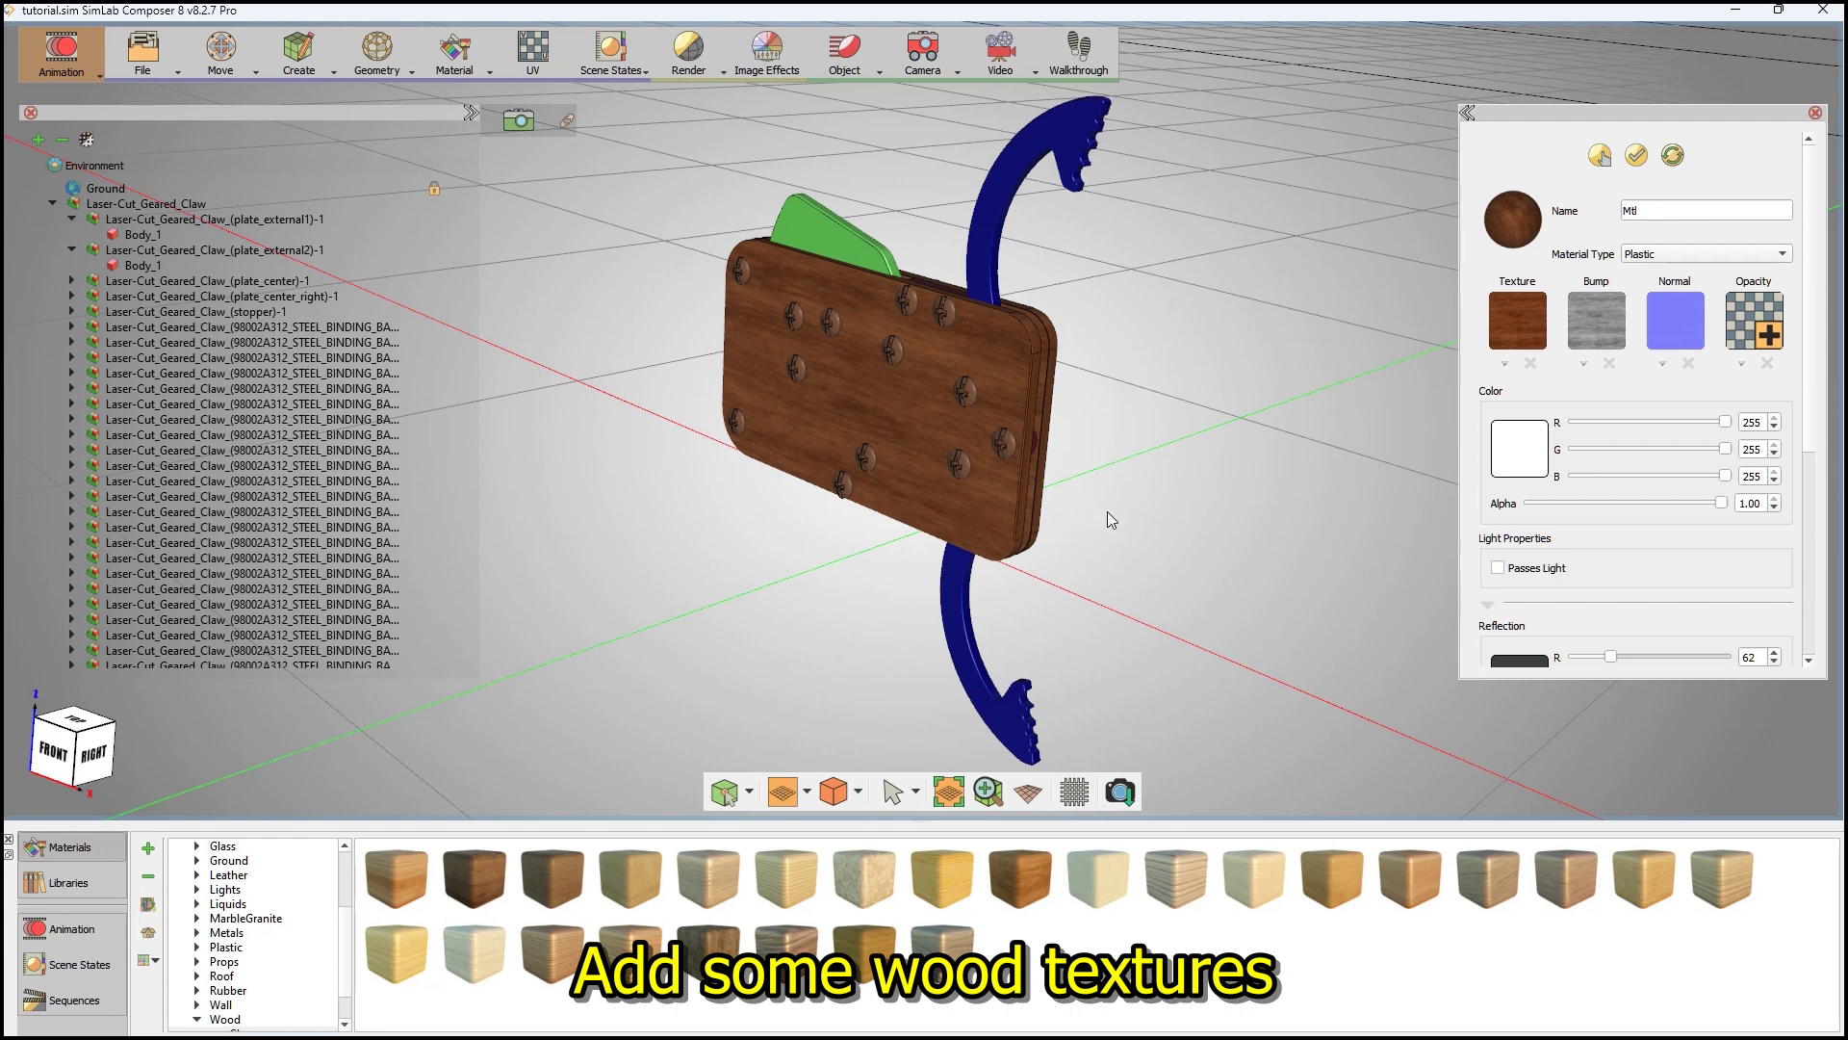
- Hide the plate_external1 and plate_external2 parts to expose the inner mechanism
left_click(233, 220)
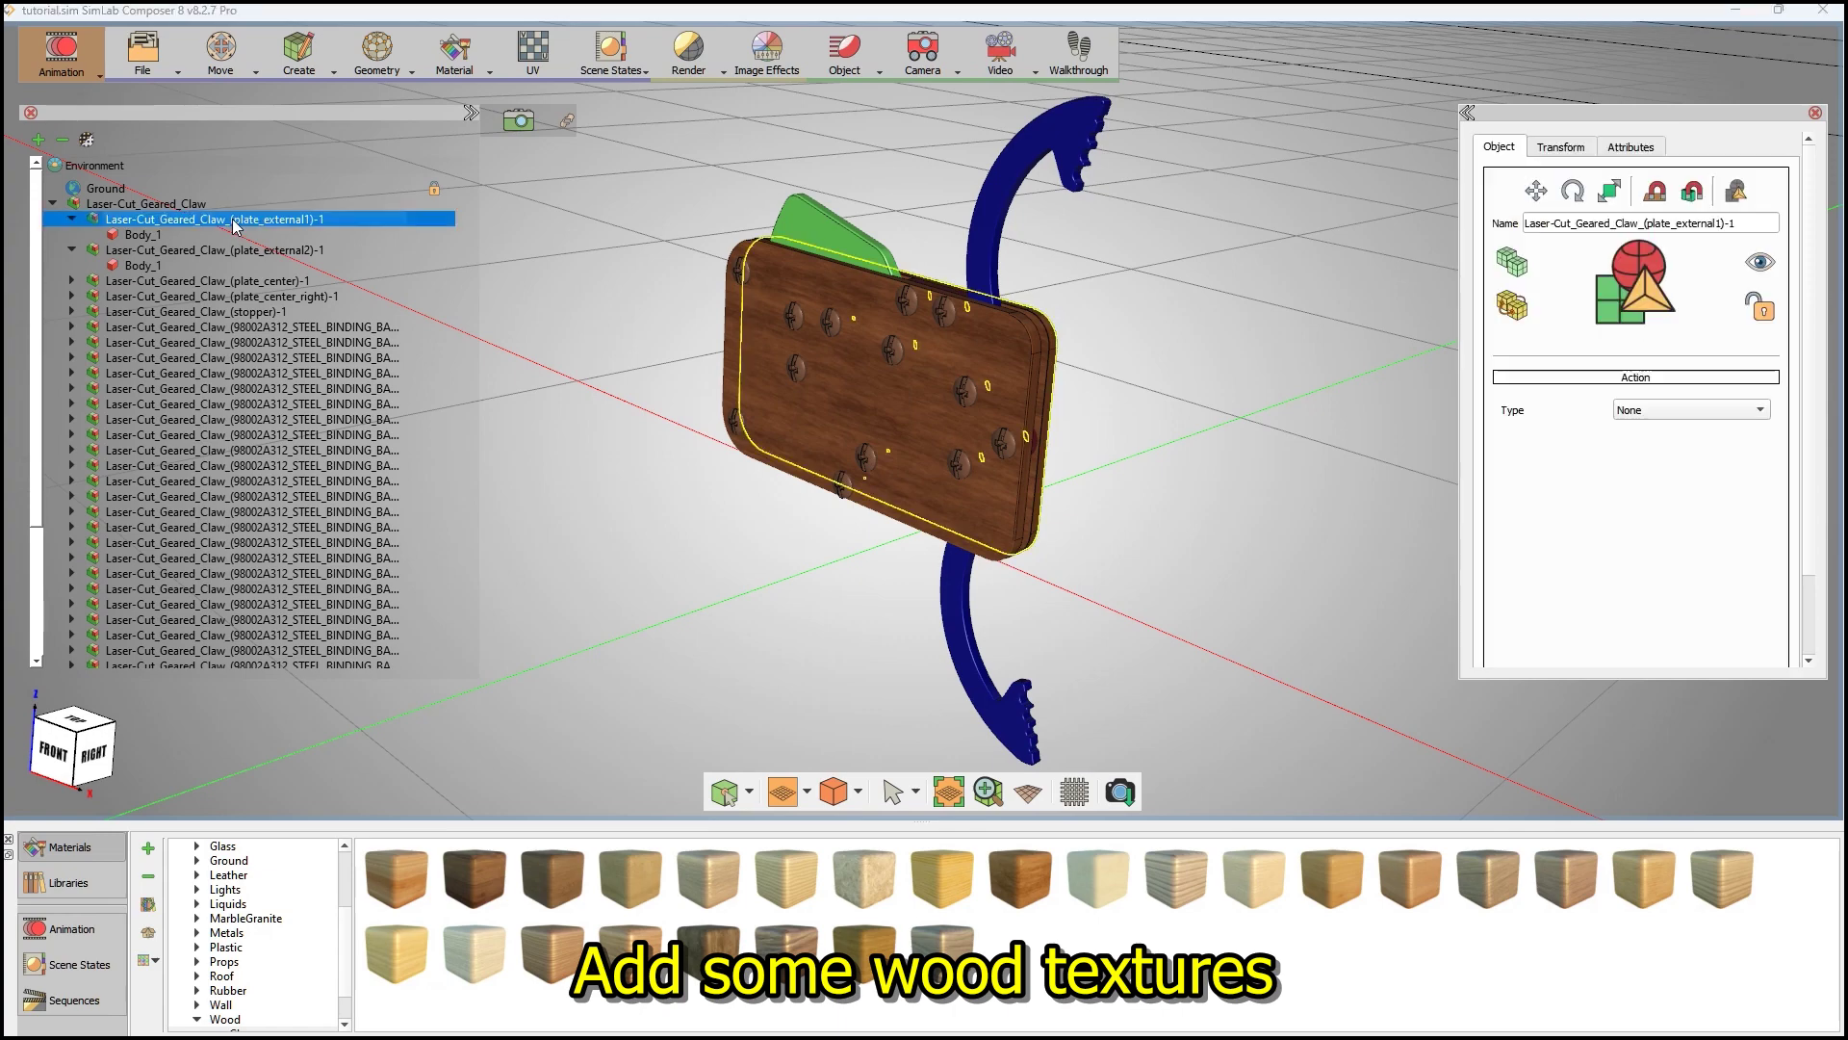
key("h")
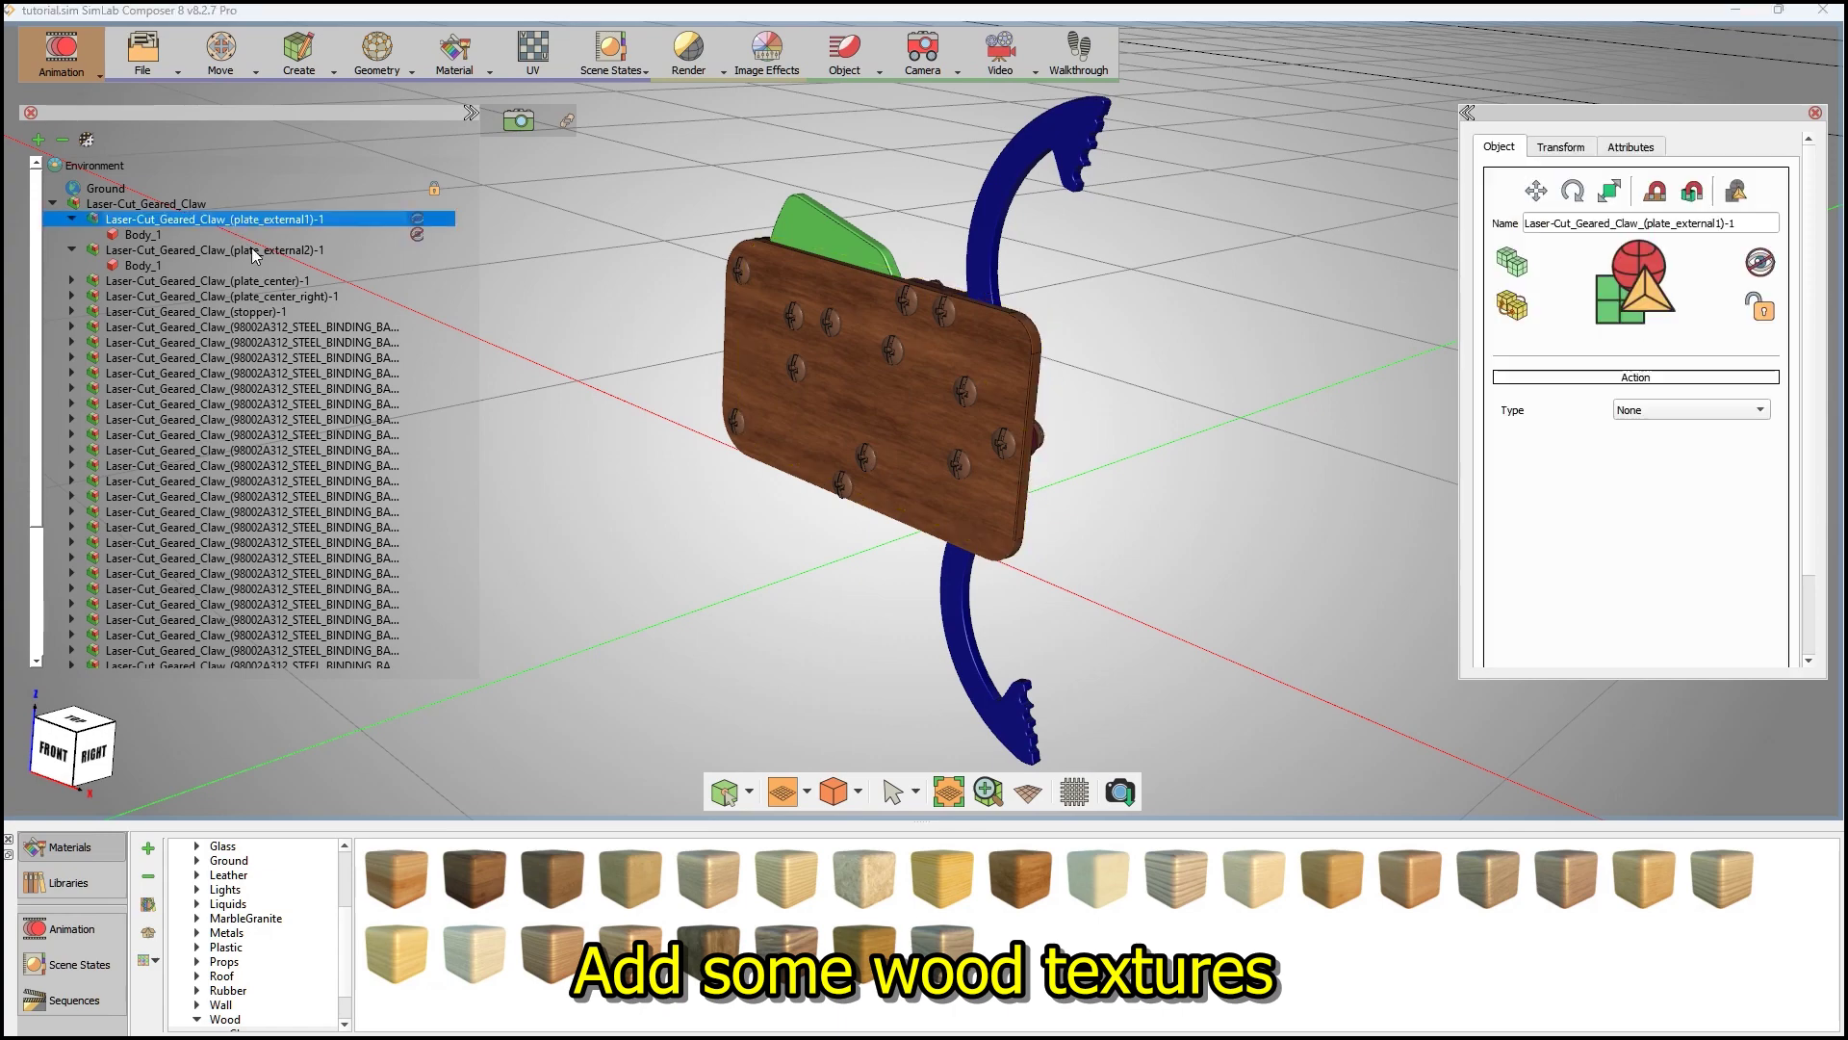
left_click(255, 250)
key("h")
left_click_drag(924, 539, 766, 584)
left_click(766, 583)
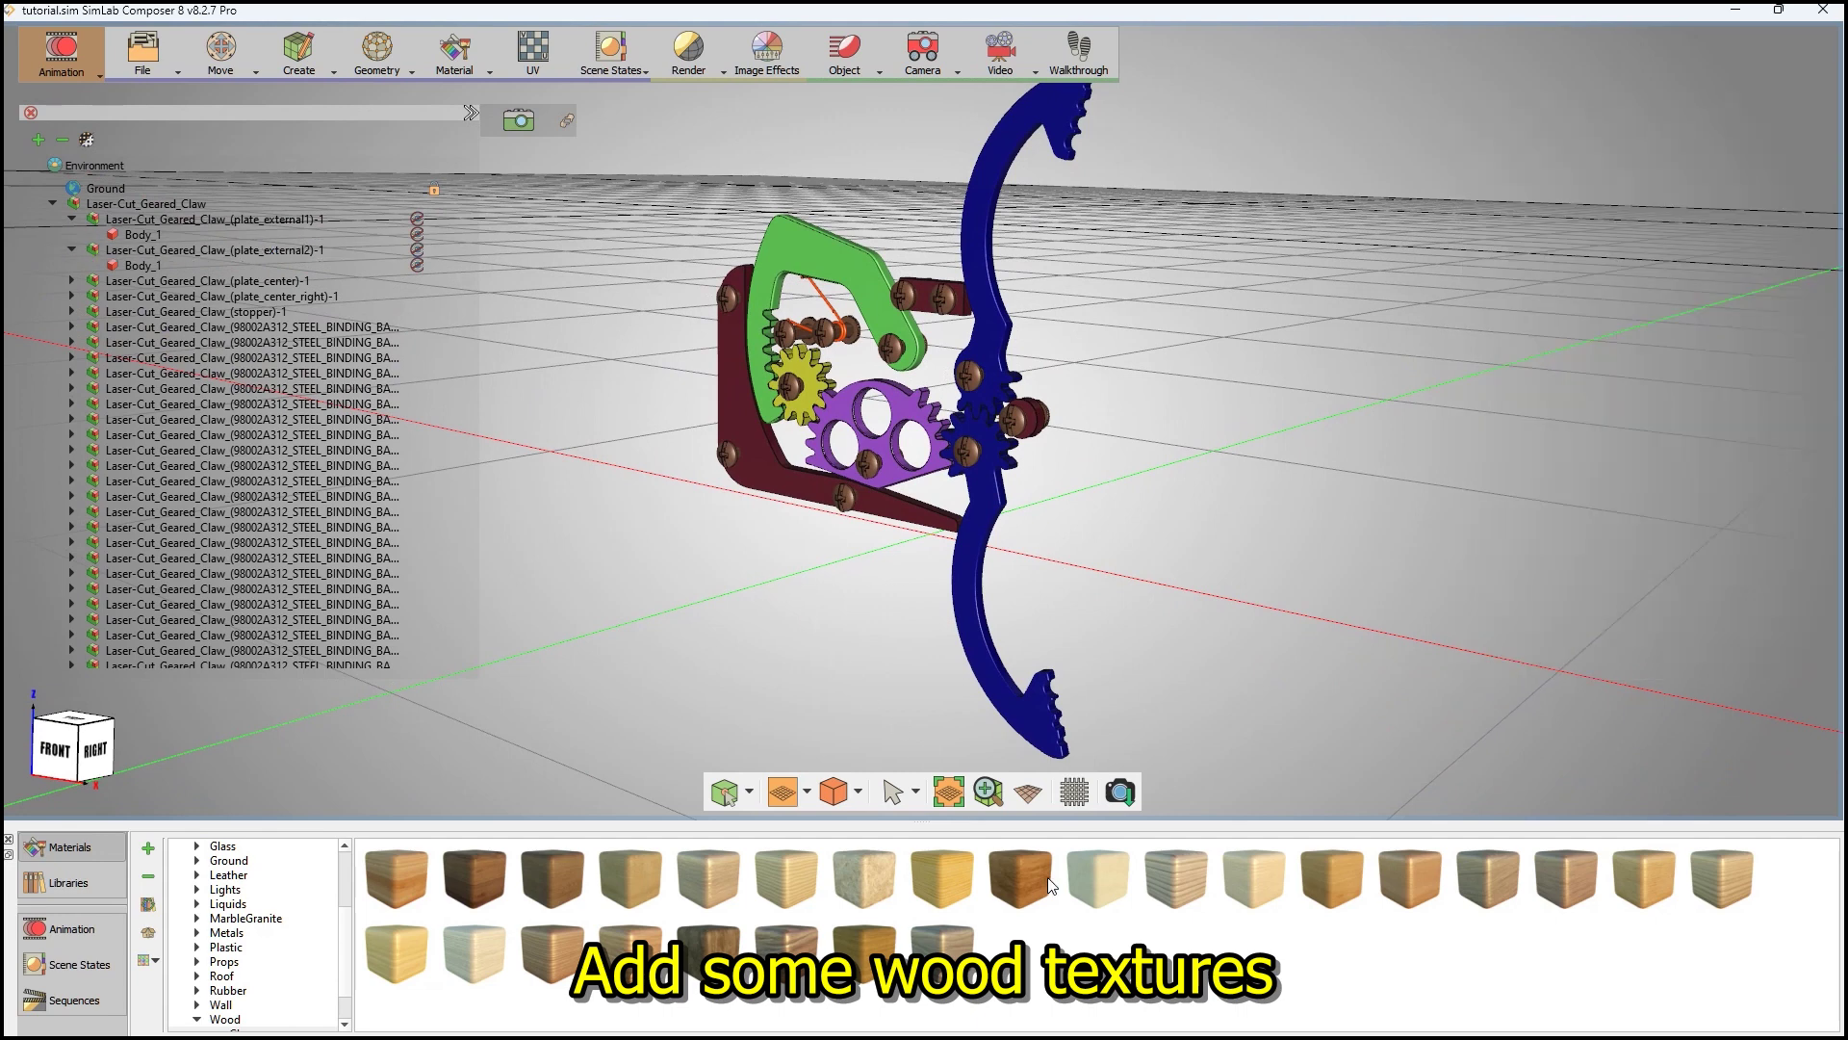
- Apply medium-brown wood to the inner frame, light-orange wood to the input lever and large gear, dark wood to the small gear, and grey-brown wood to the claws
left_click_drag(1329, 876, 794, 482)
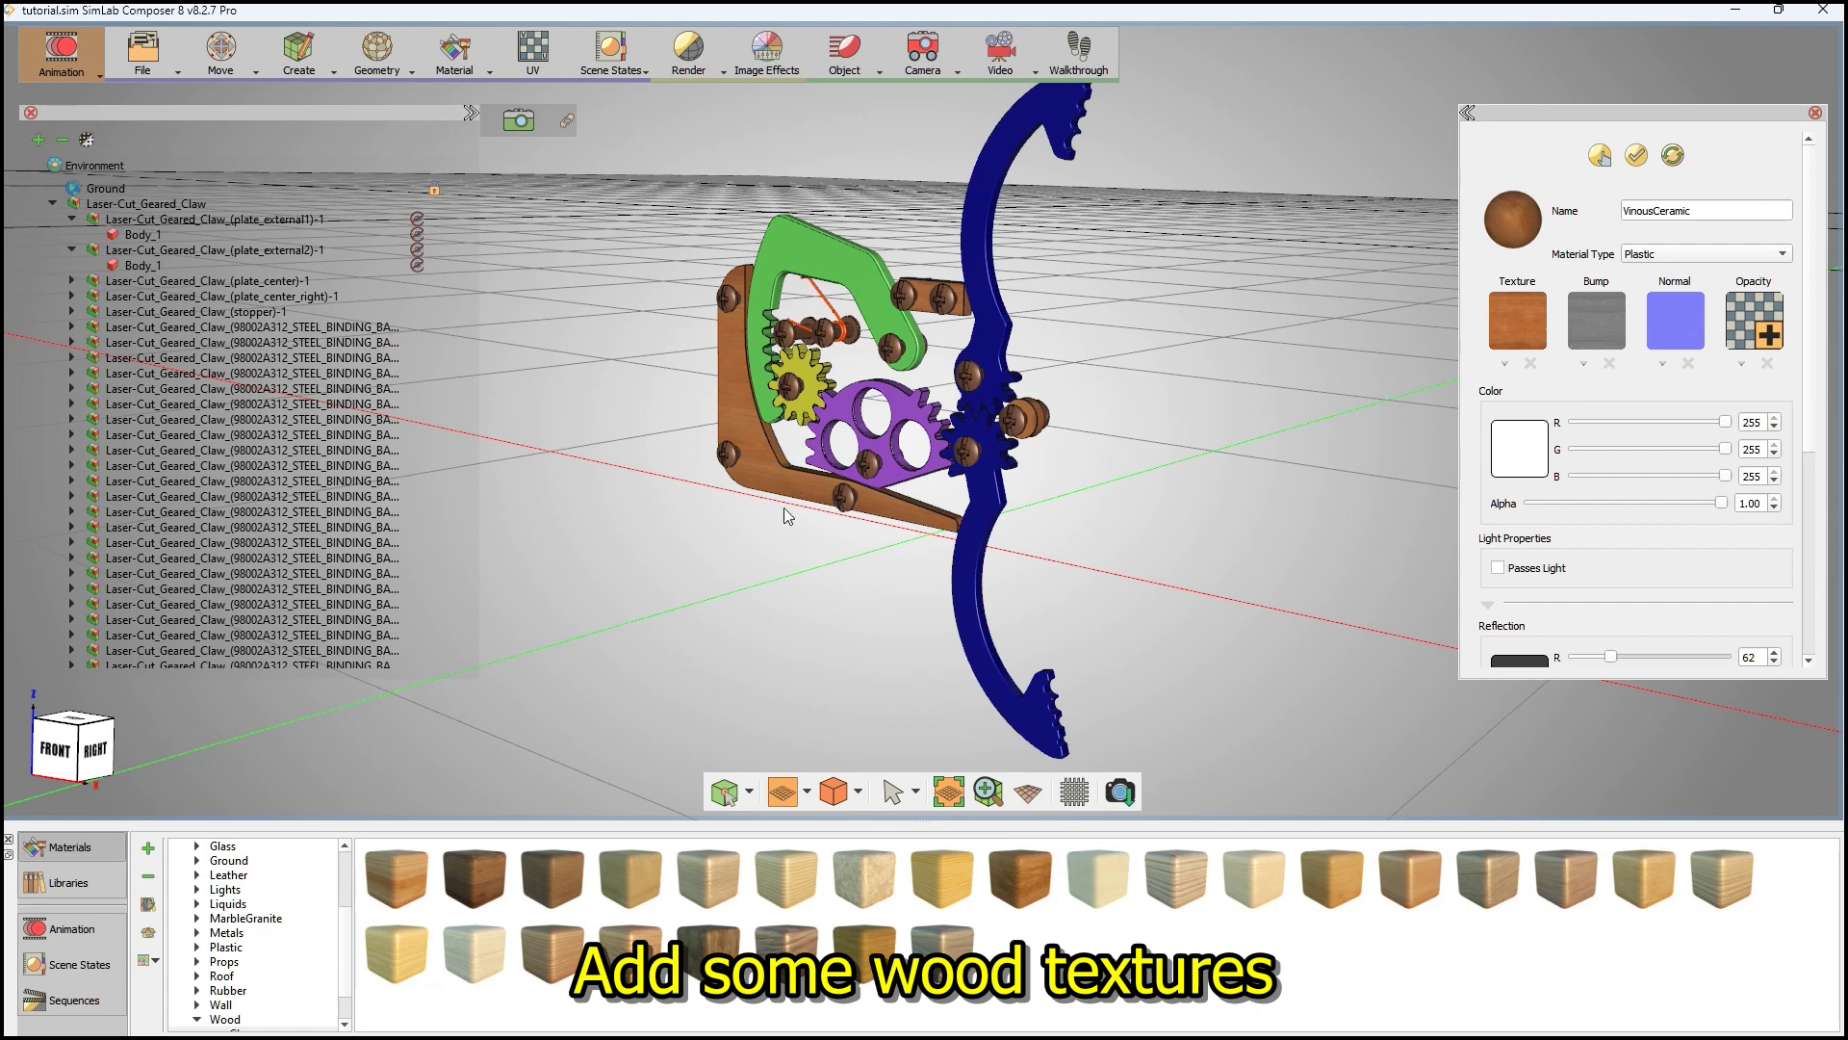
left_click_drag(934, 876, 863, 280)
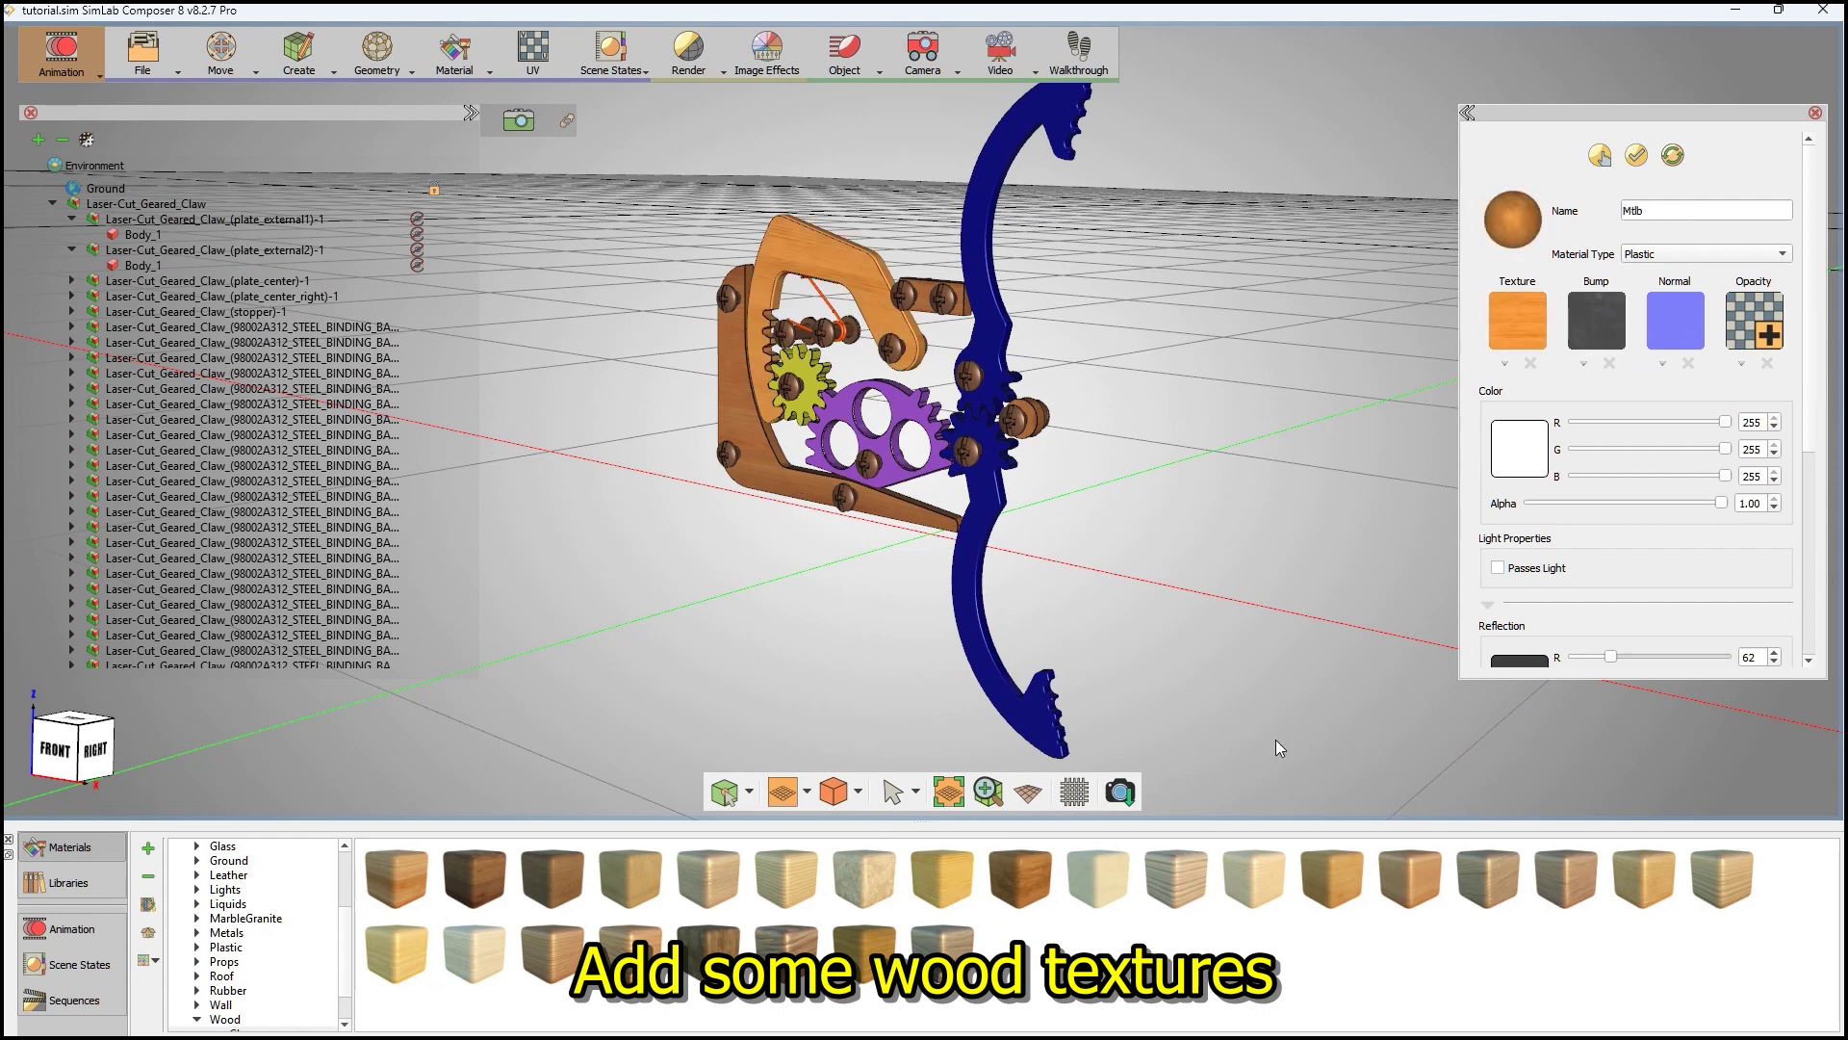
left_click_drag(1425, 876, 814, 385)
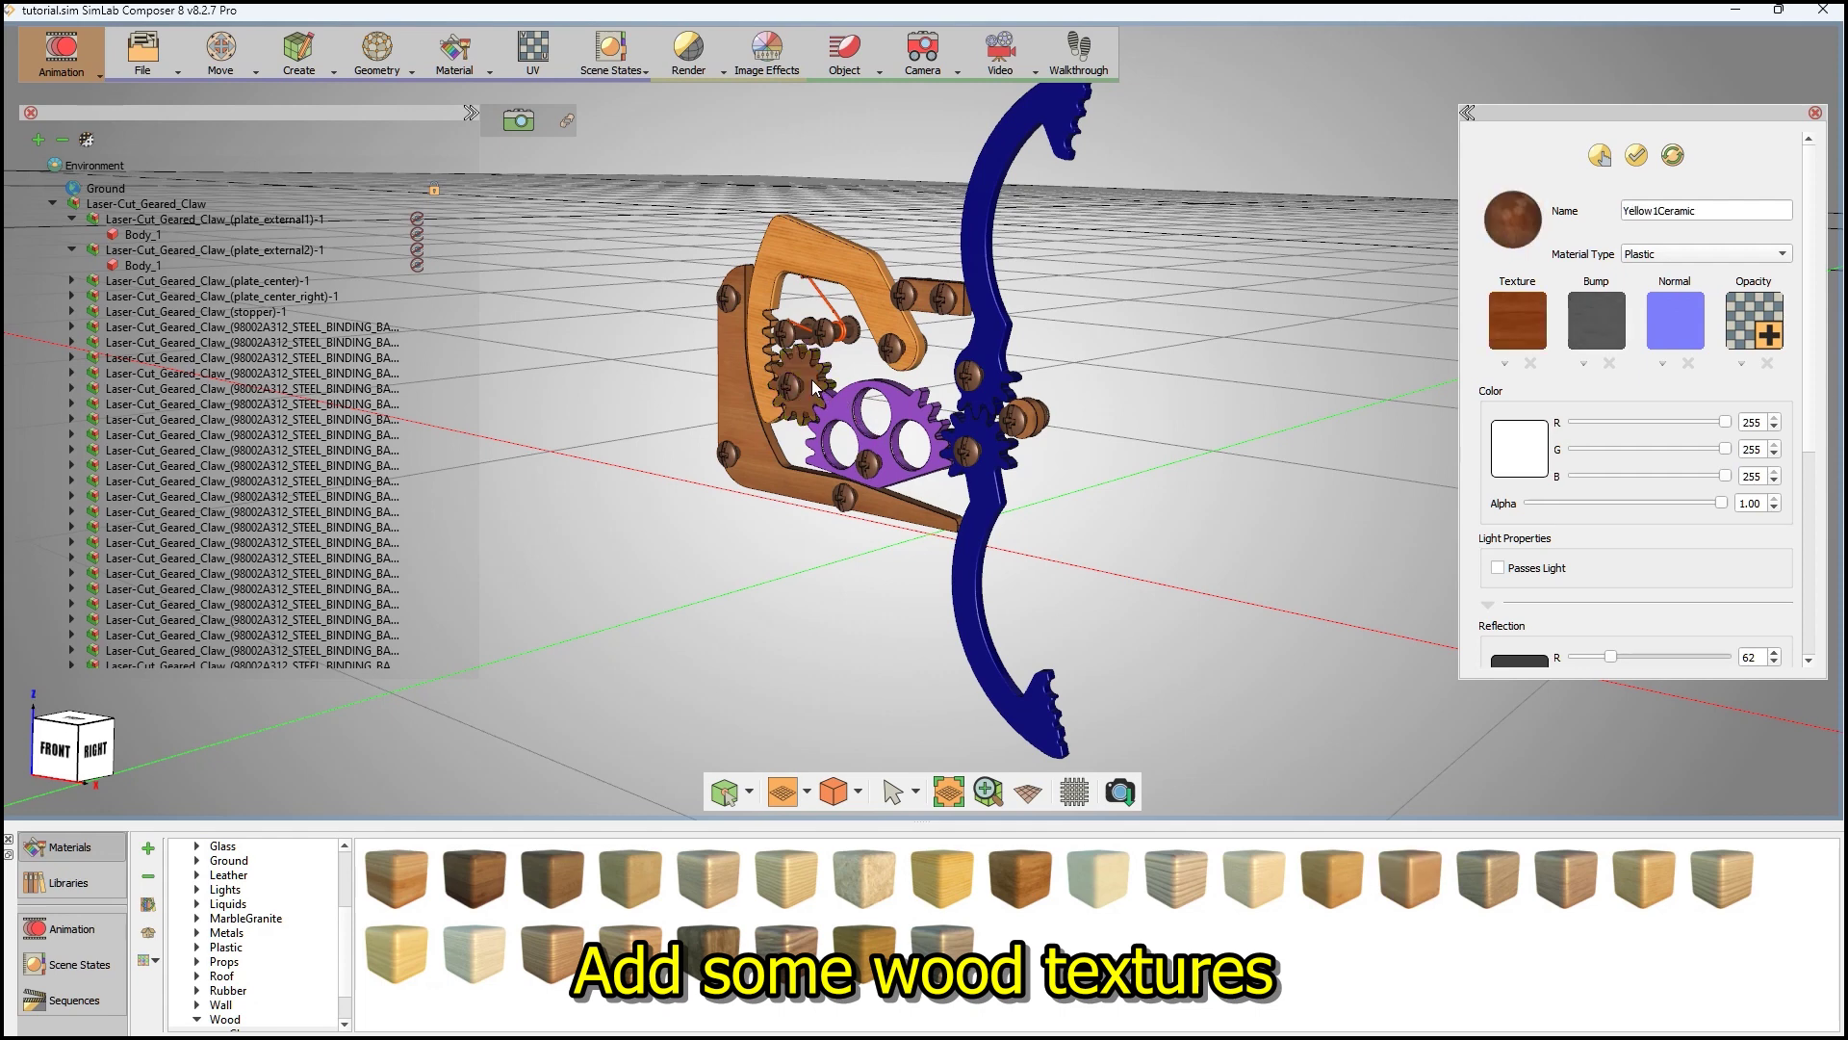
left_click_drag(941, 876, 878, 452)
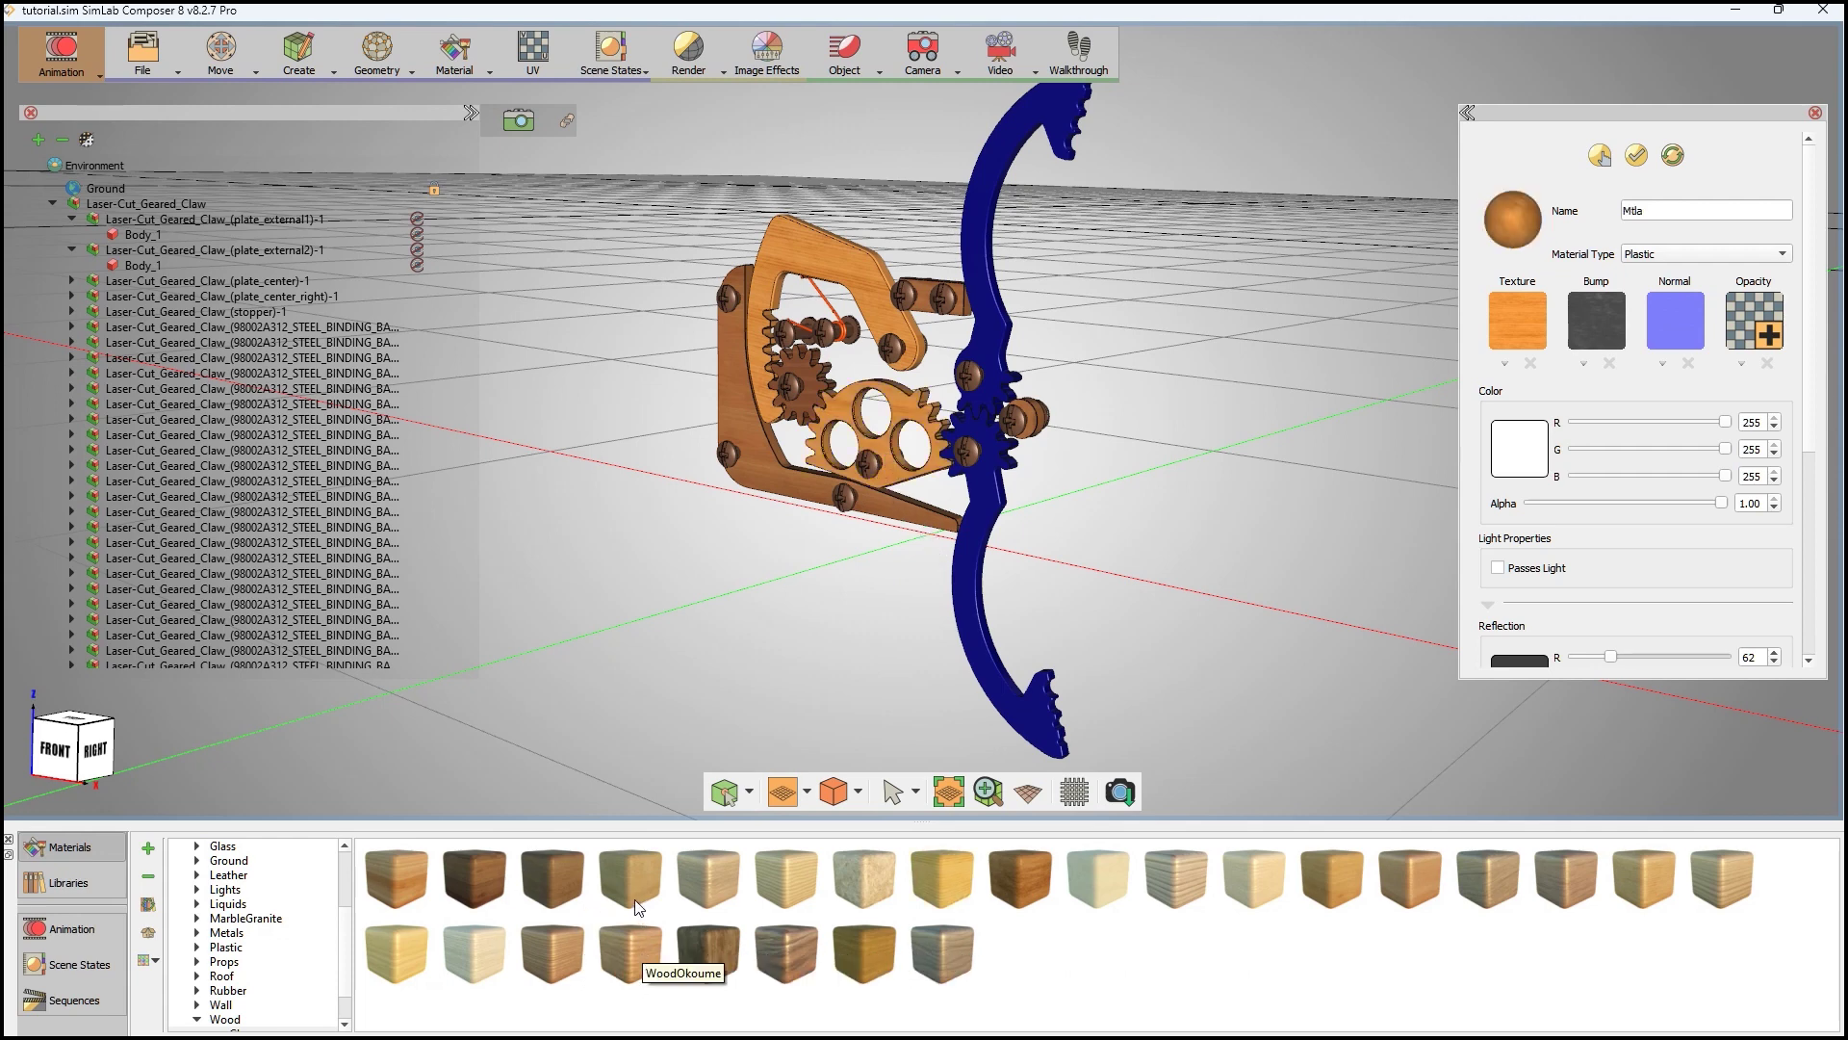
left_click_drag(633, 888, 997, 684)
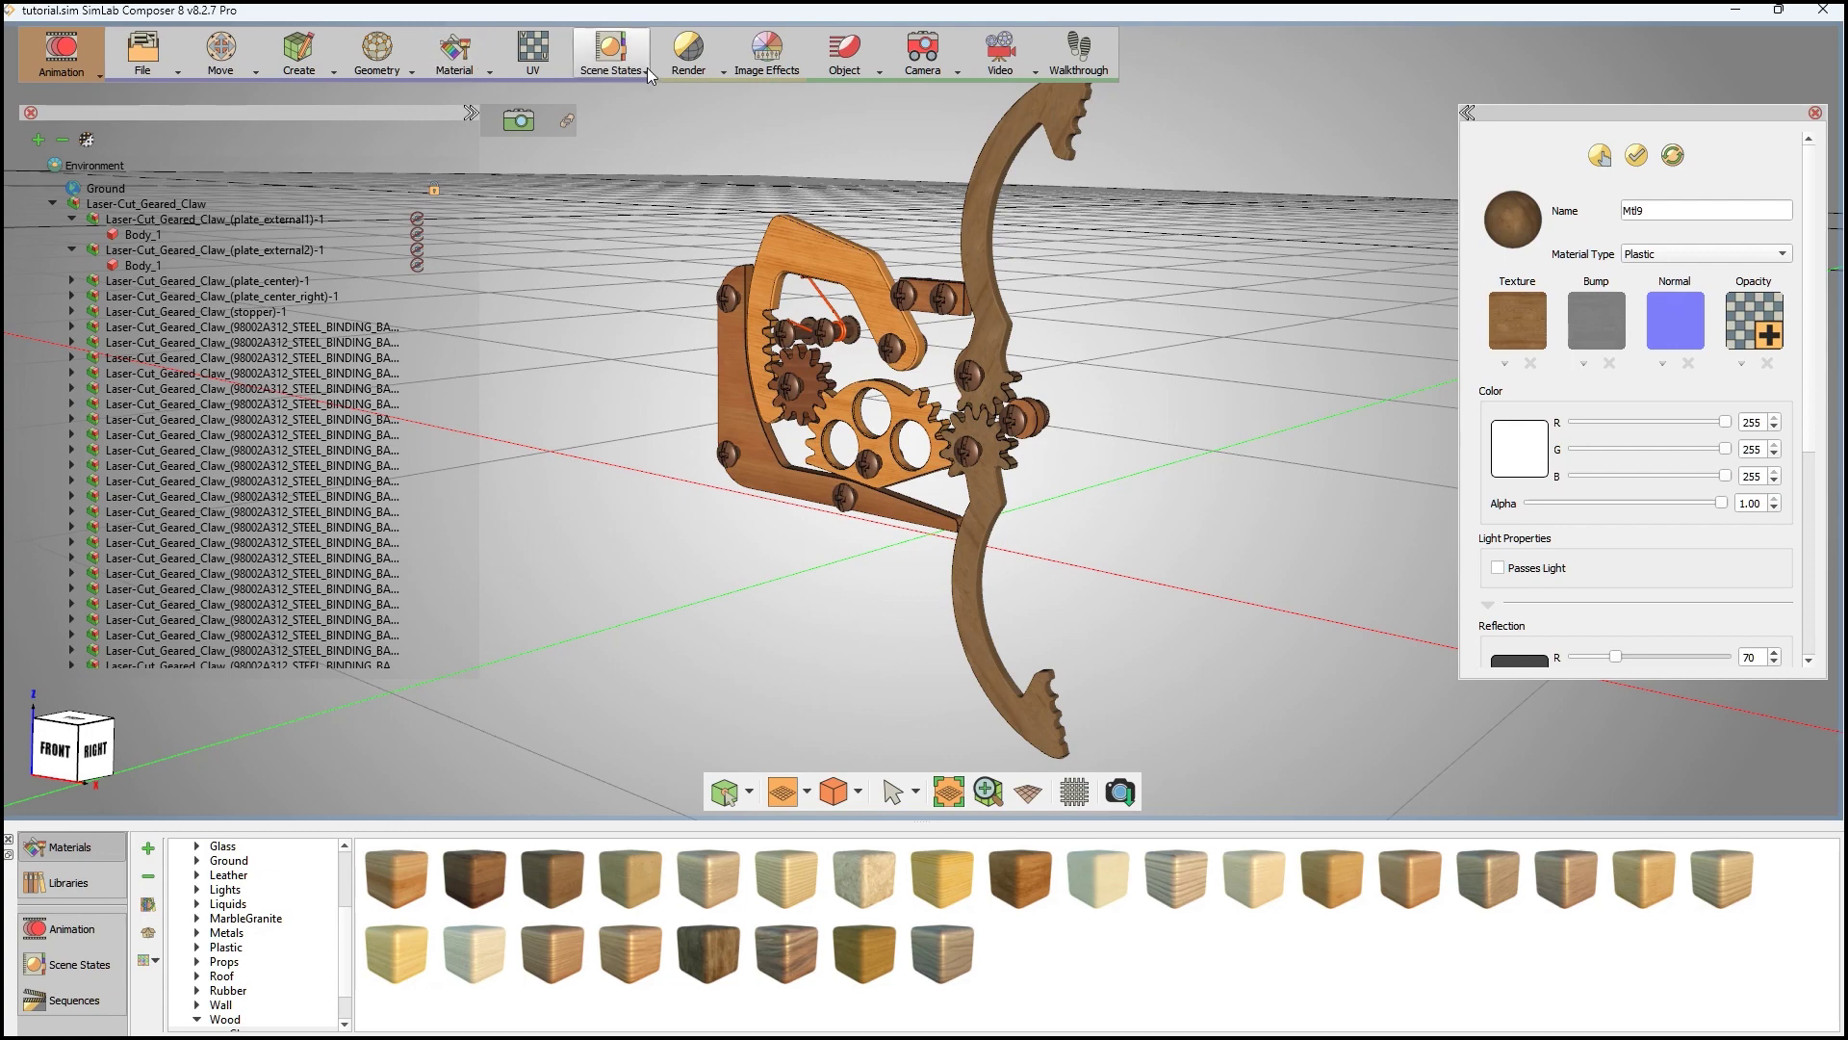
- Preview the wood-textured claw with real-time rendering, and end the preview
left_click(689, 53)
left_click(692, 112)
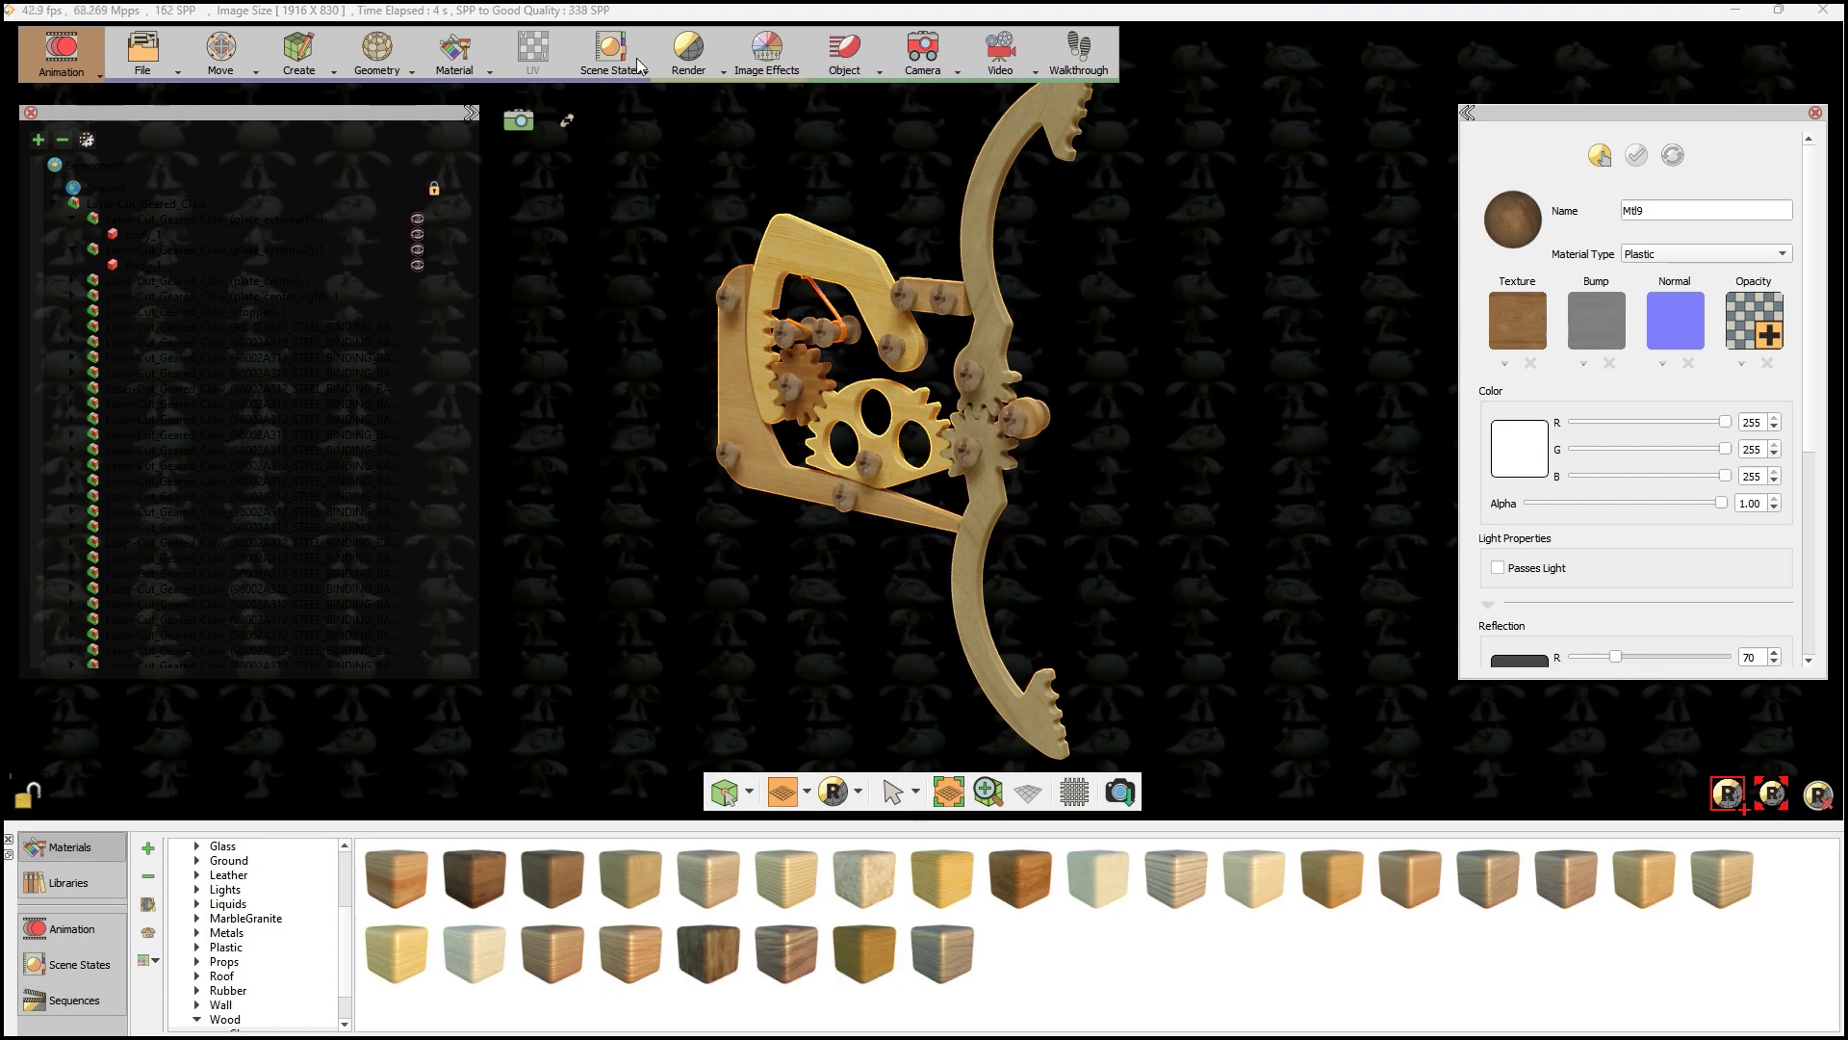
left_click(660, 71)
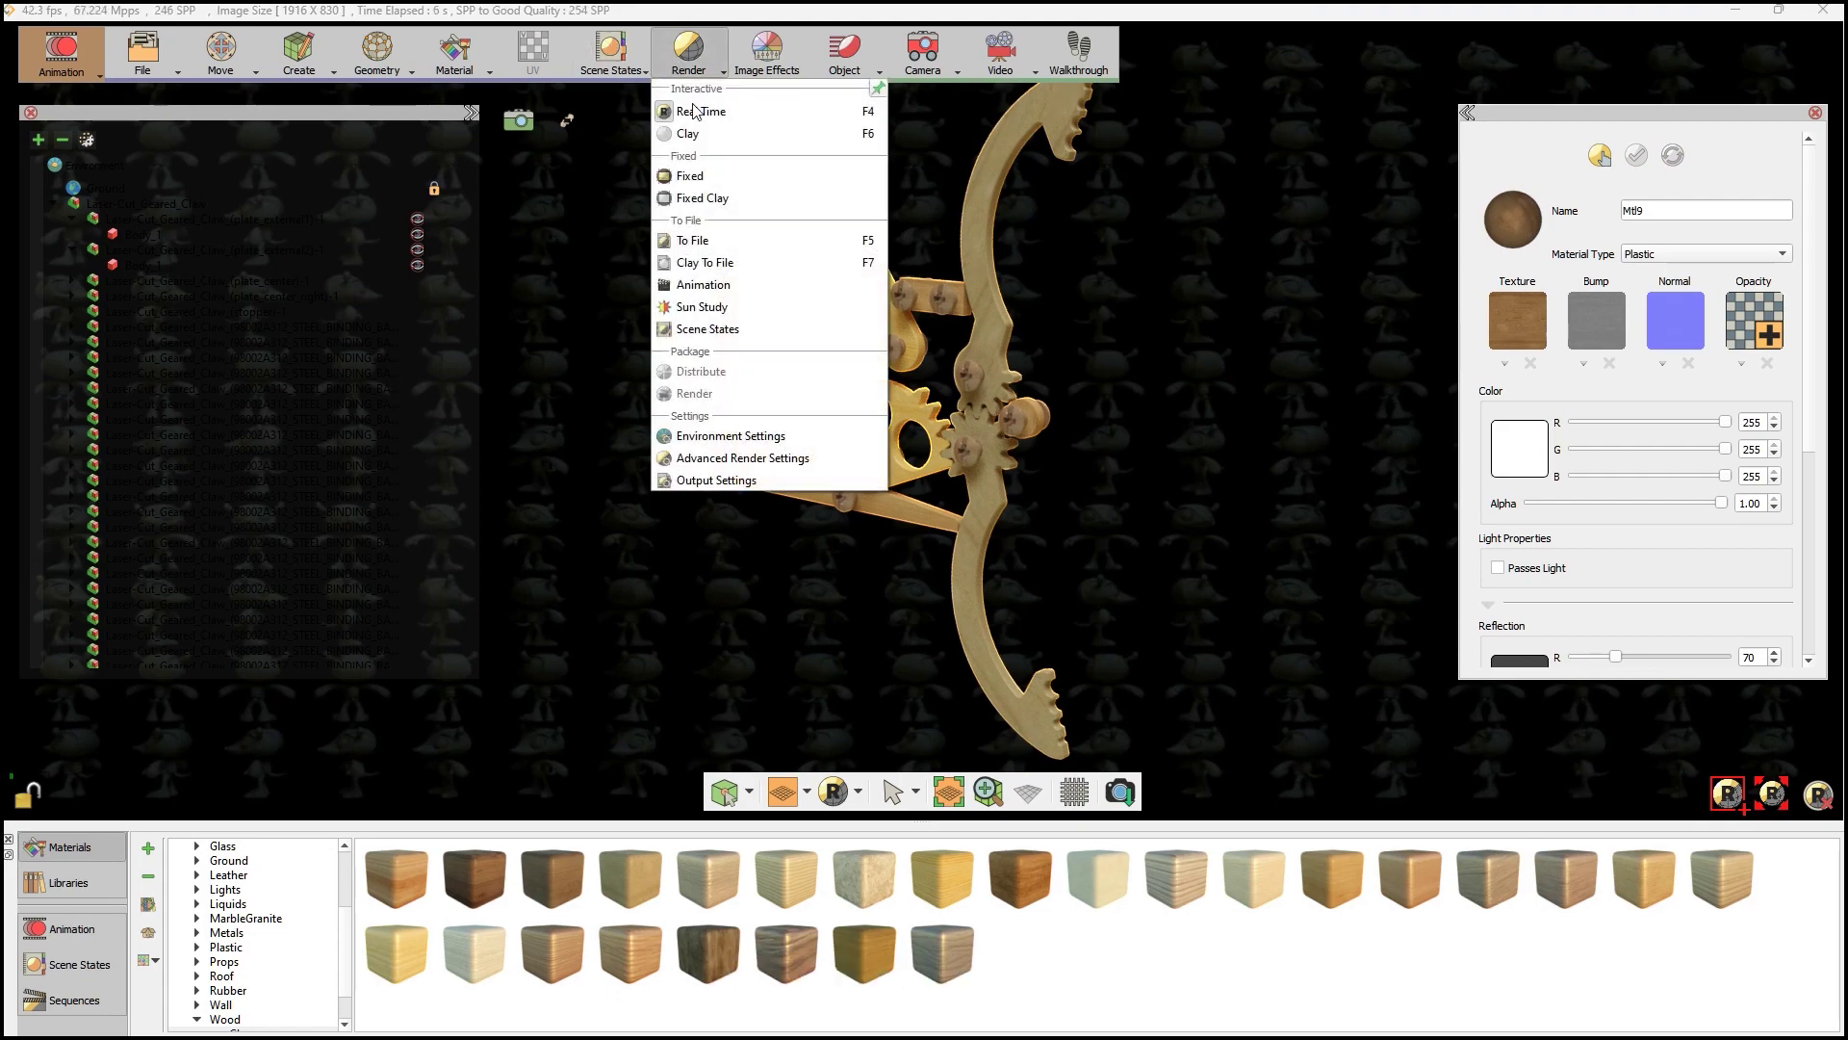
left_click(693, 113)
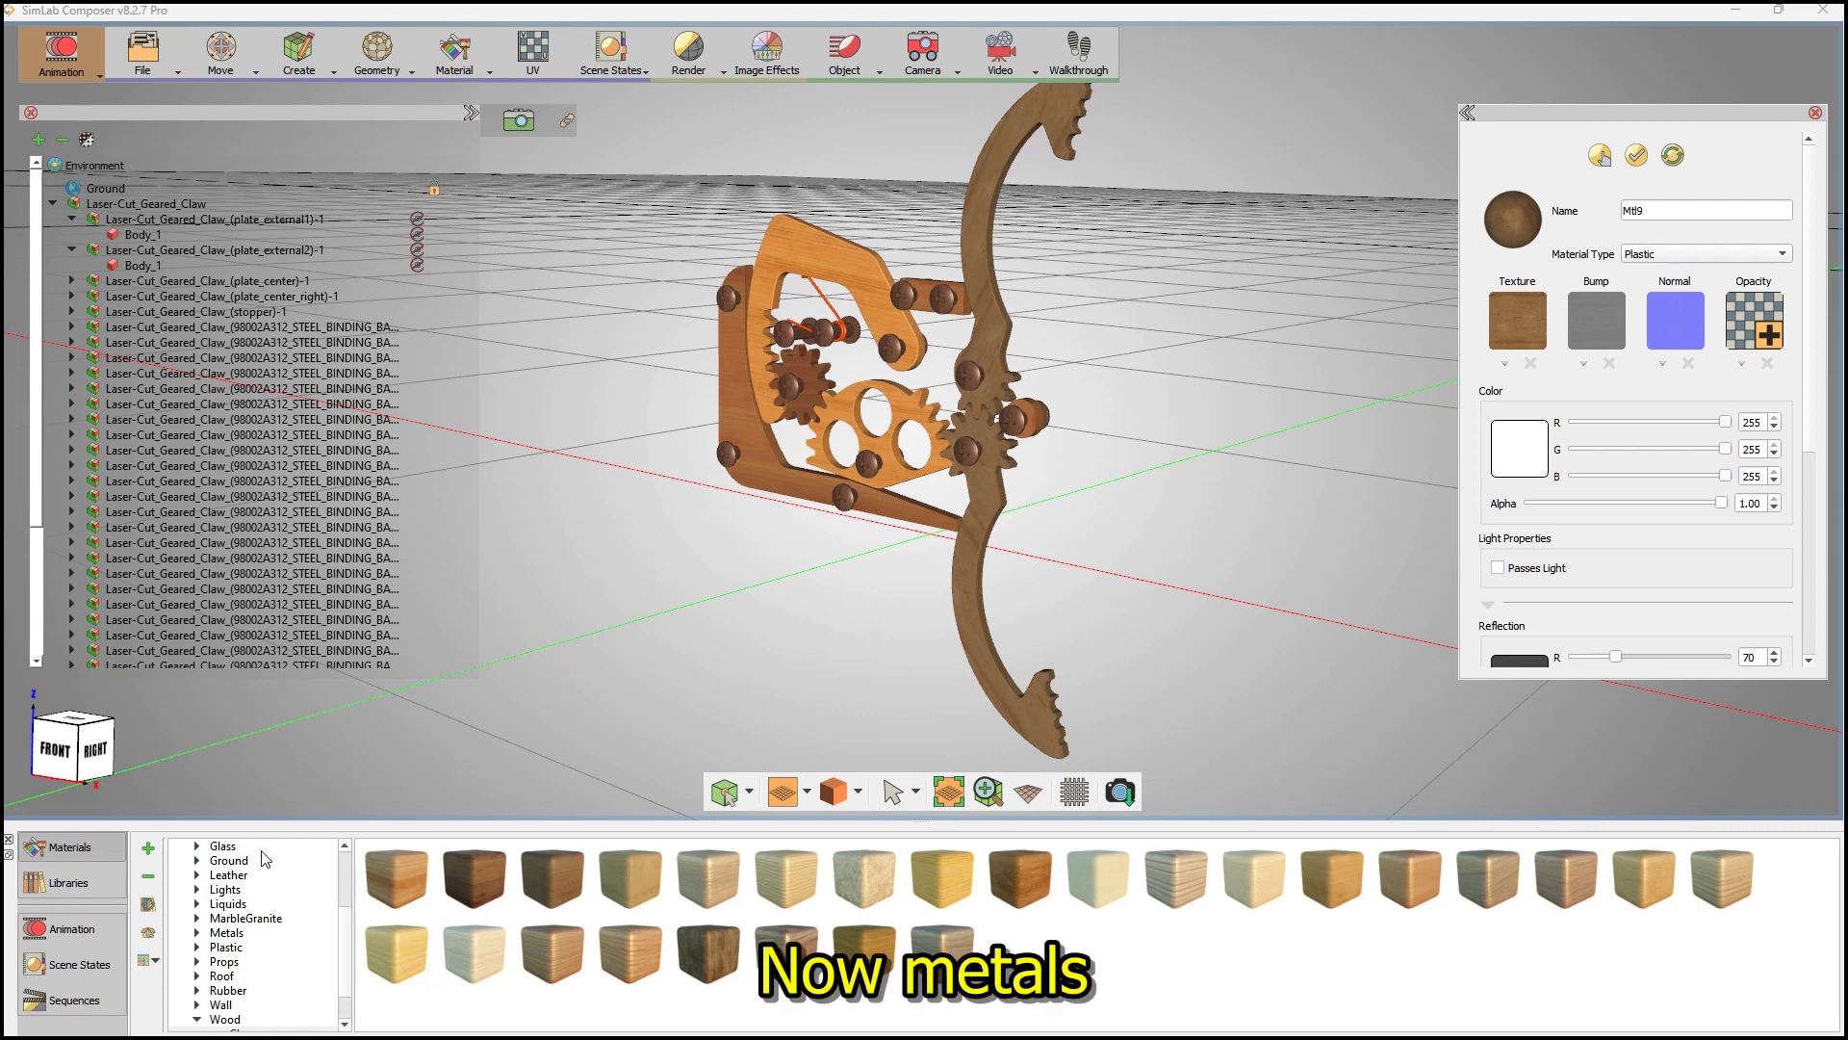
- Apply the blue metal from the General metals library to all the screws, and recolor it grey with RGB 126, 126, 126
left_click(231, 933)
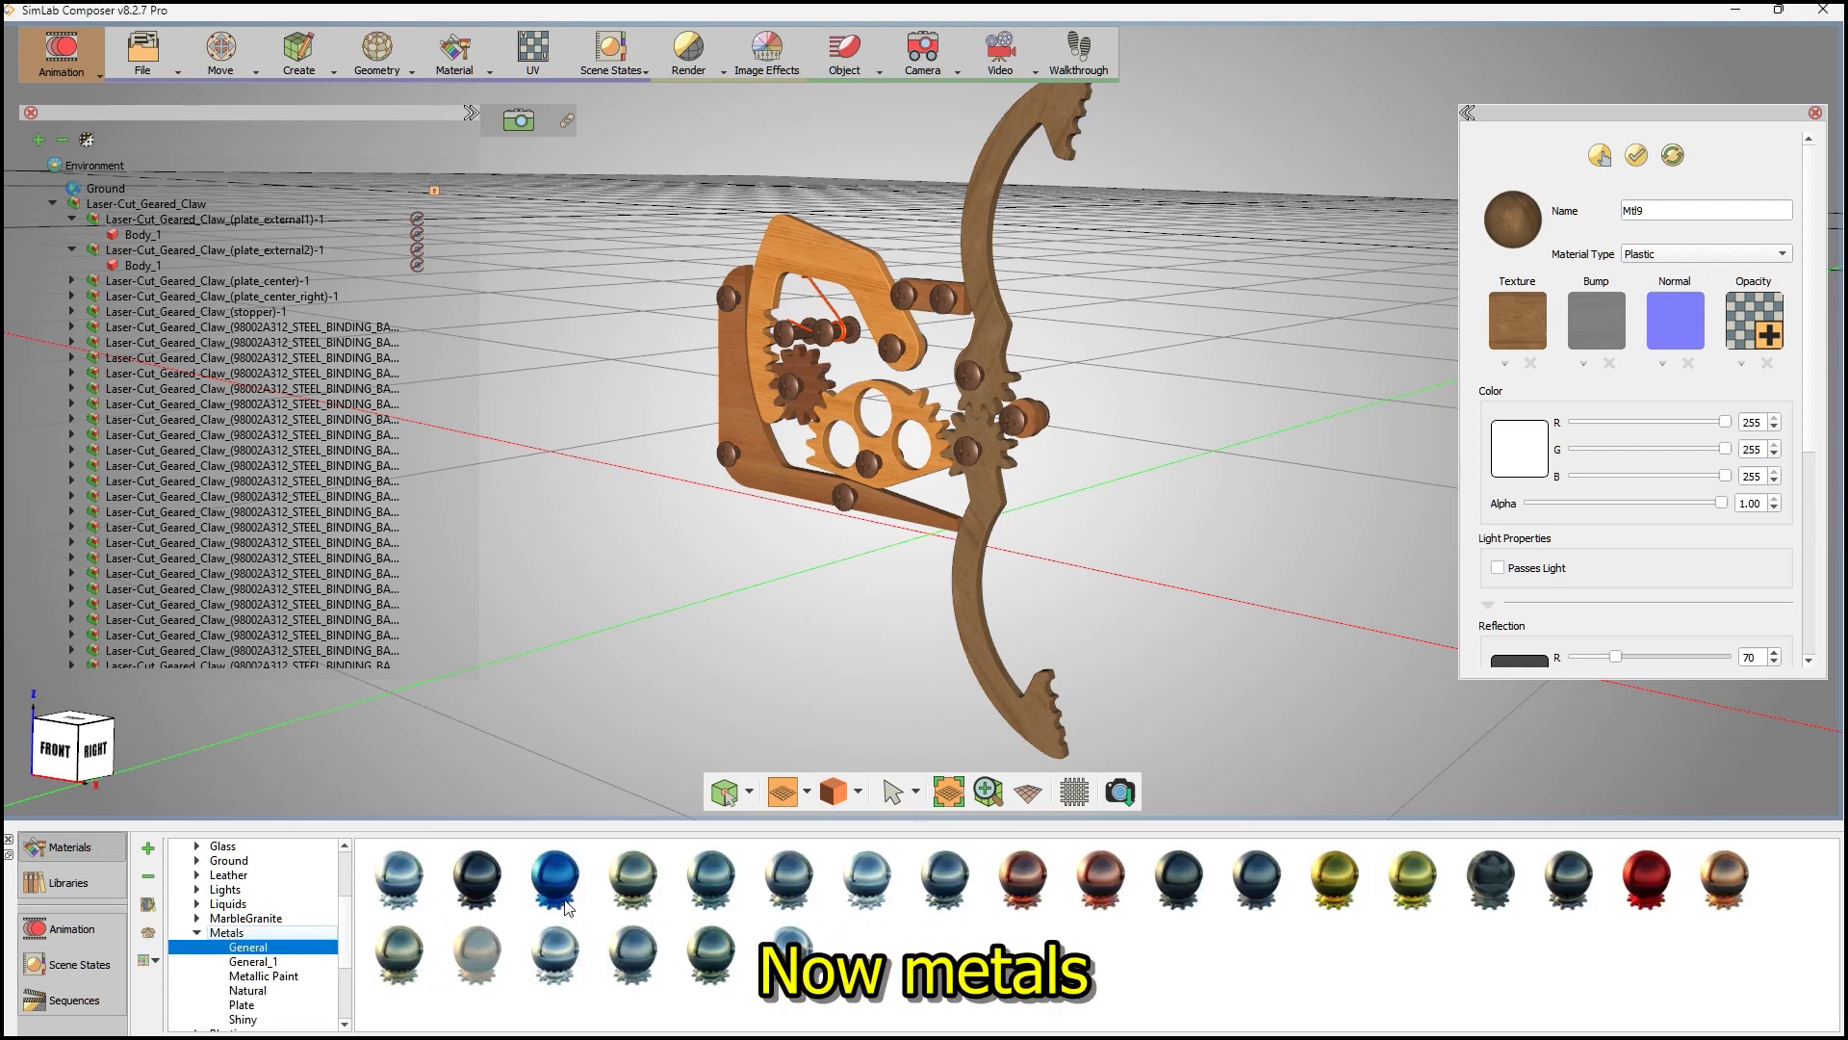
left_click_drag(568, 910, 797, 663)
left_click_drag(881, 493, 871, 467)
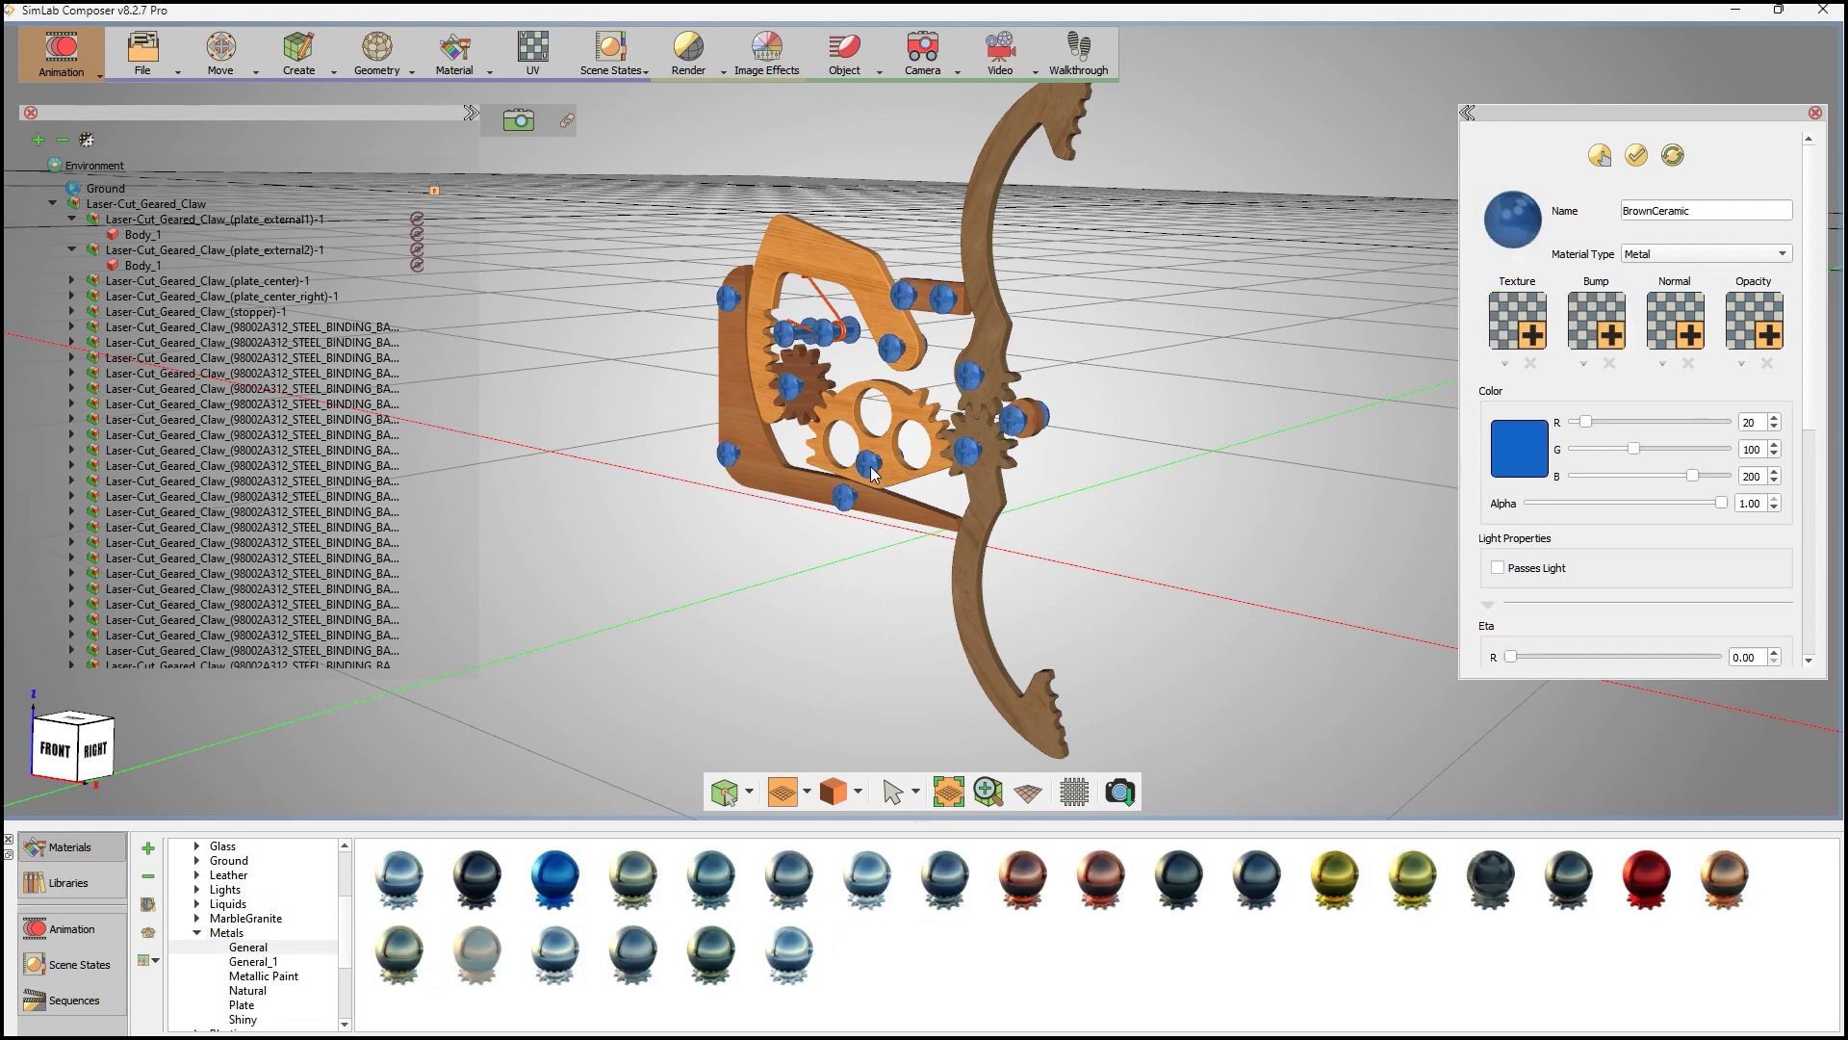
left_click(1506, 438)
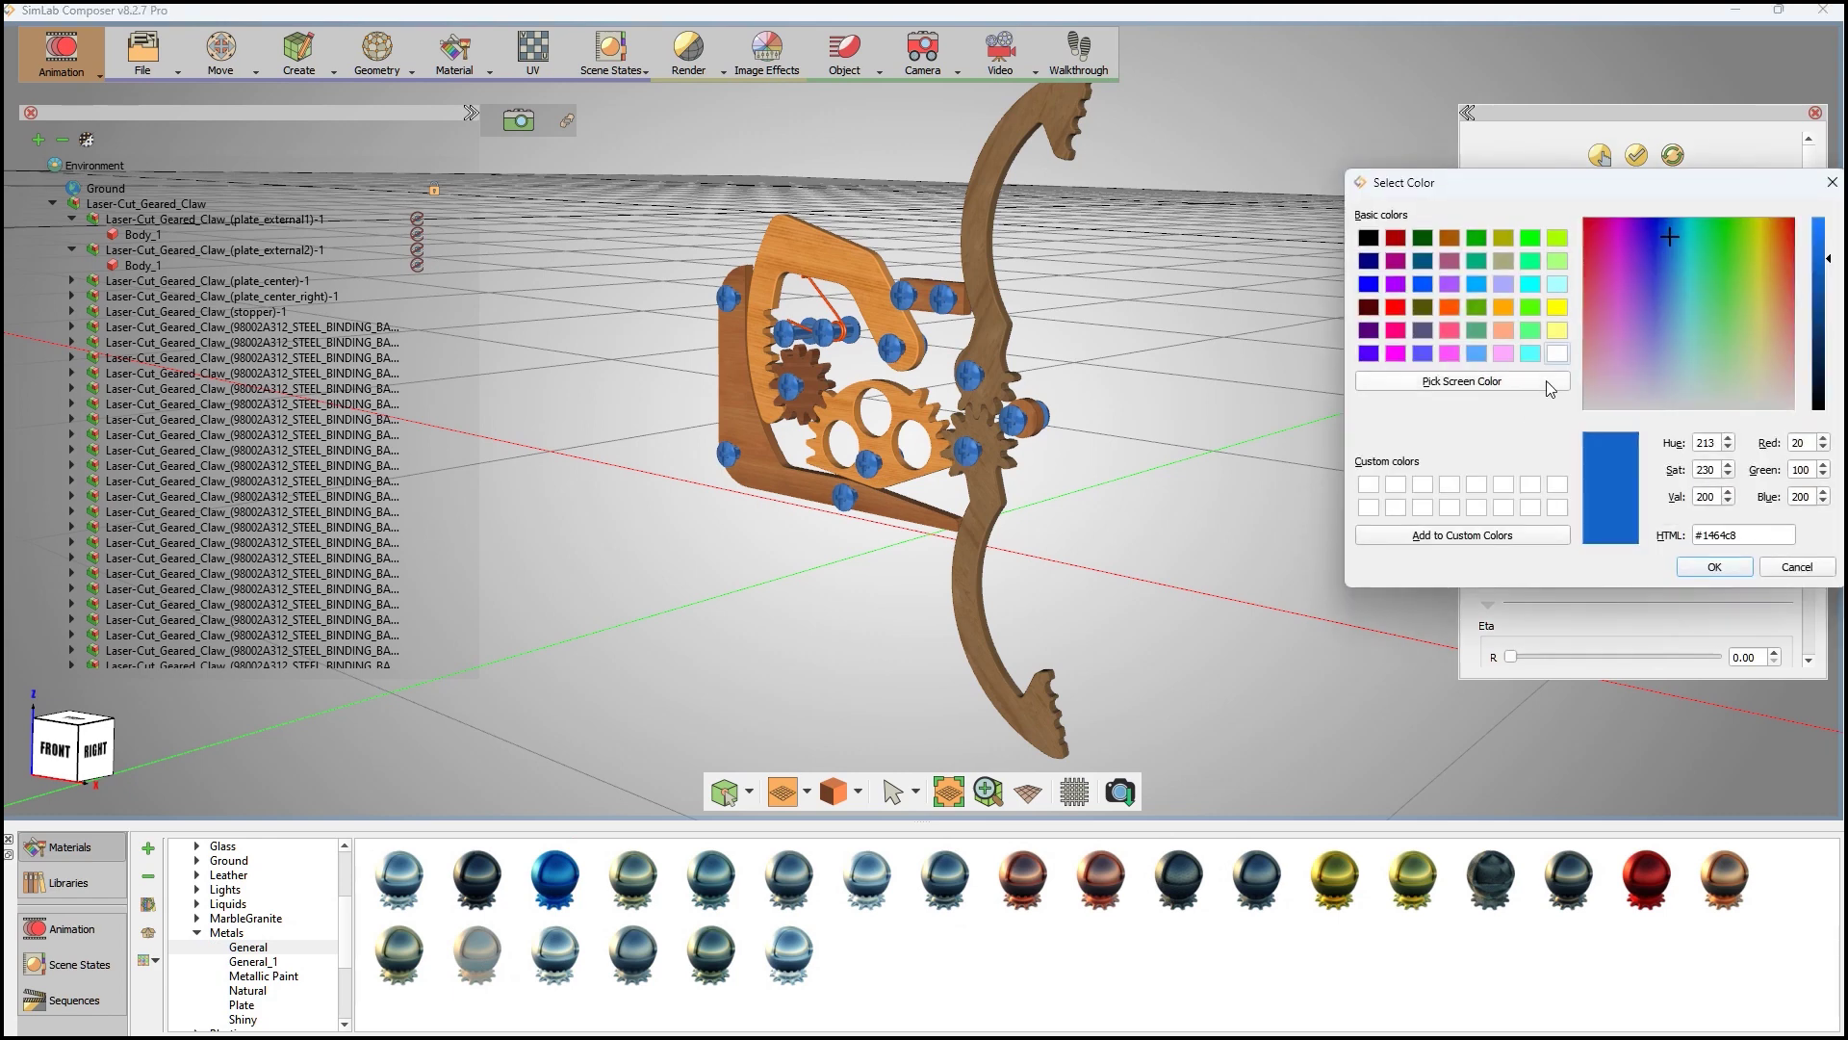
left_click(1554, 356)
left_click(1828, 322)
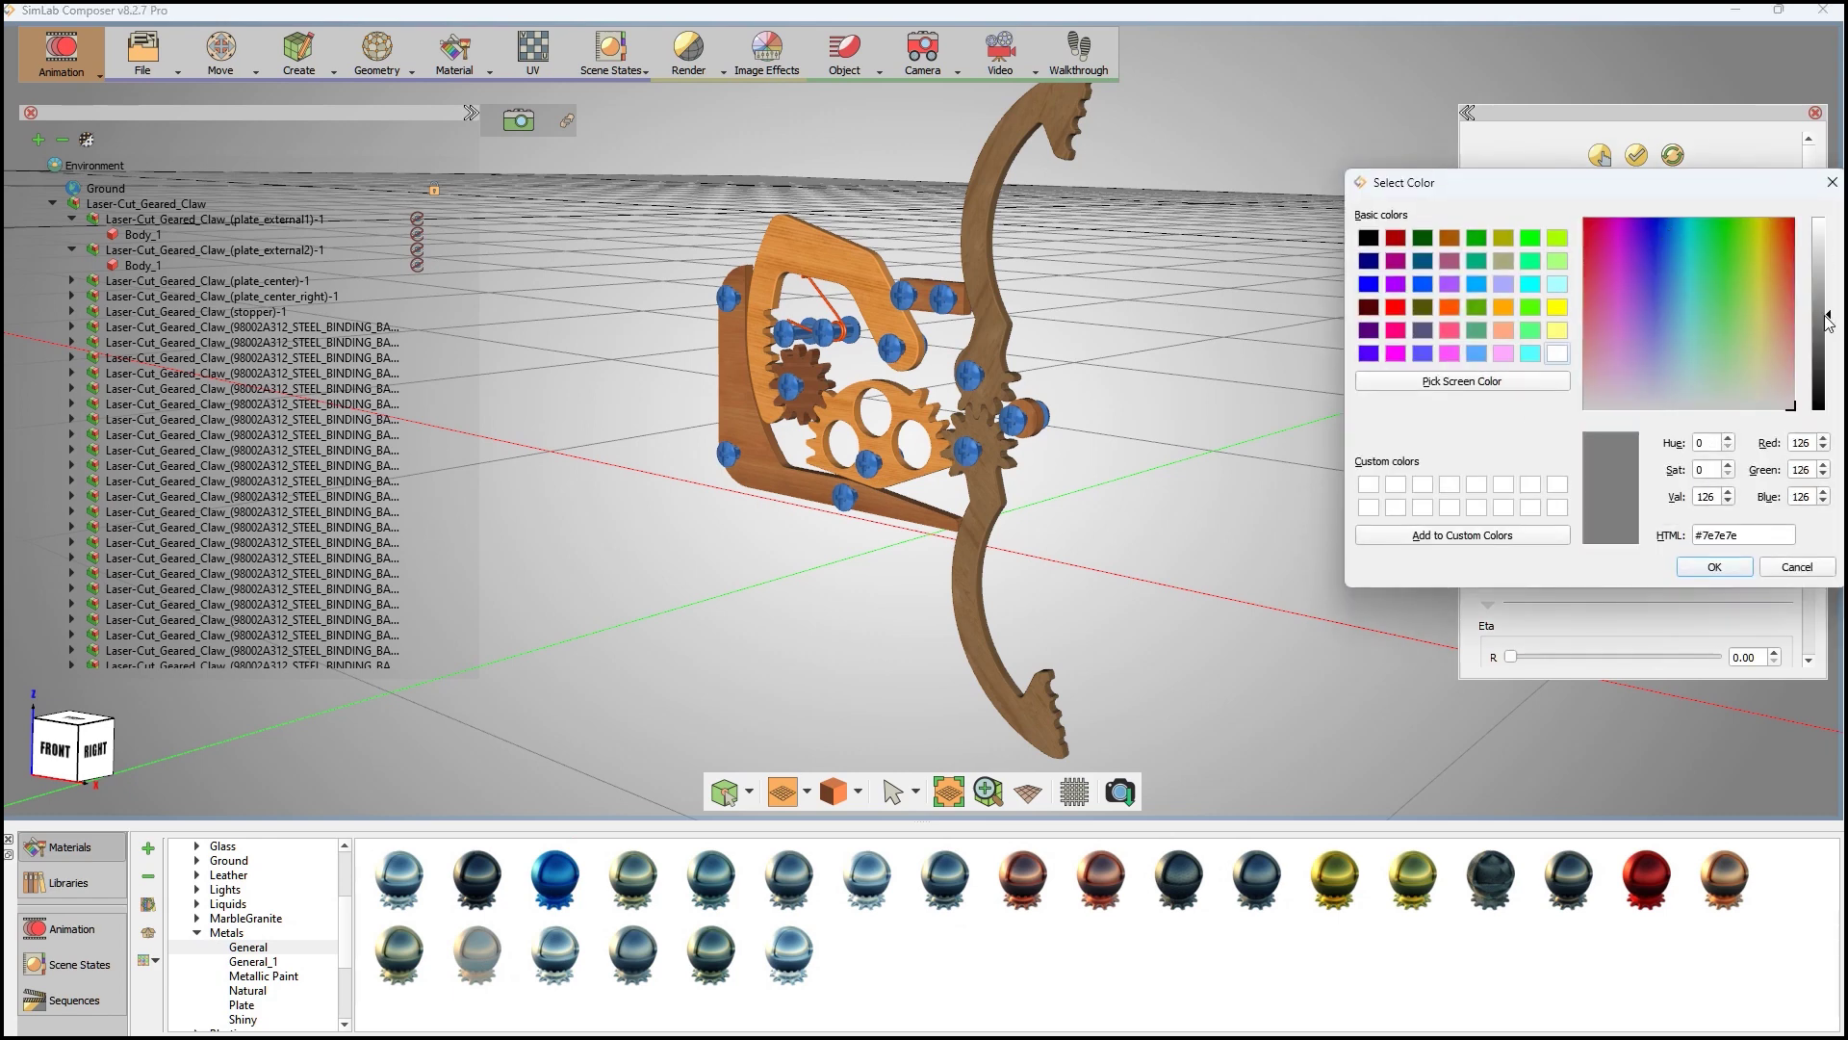
left_click(1718, 566)
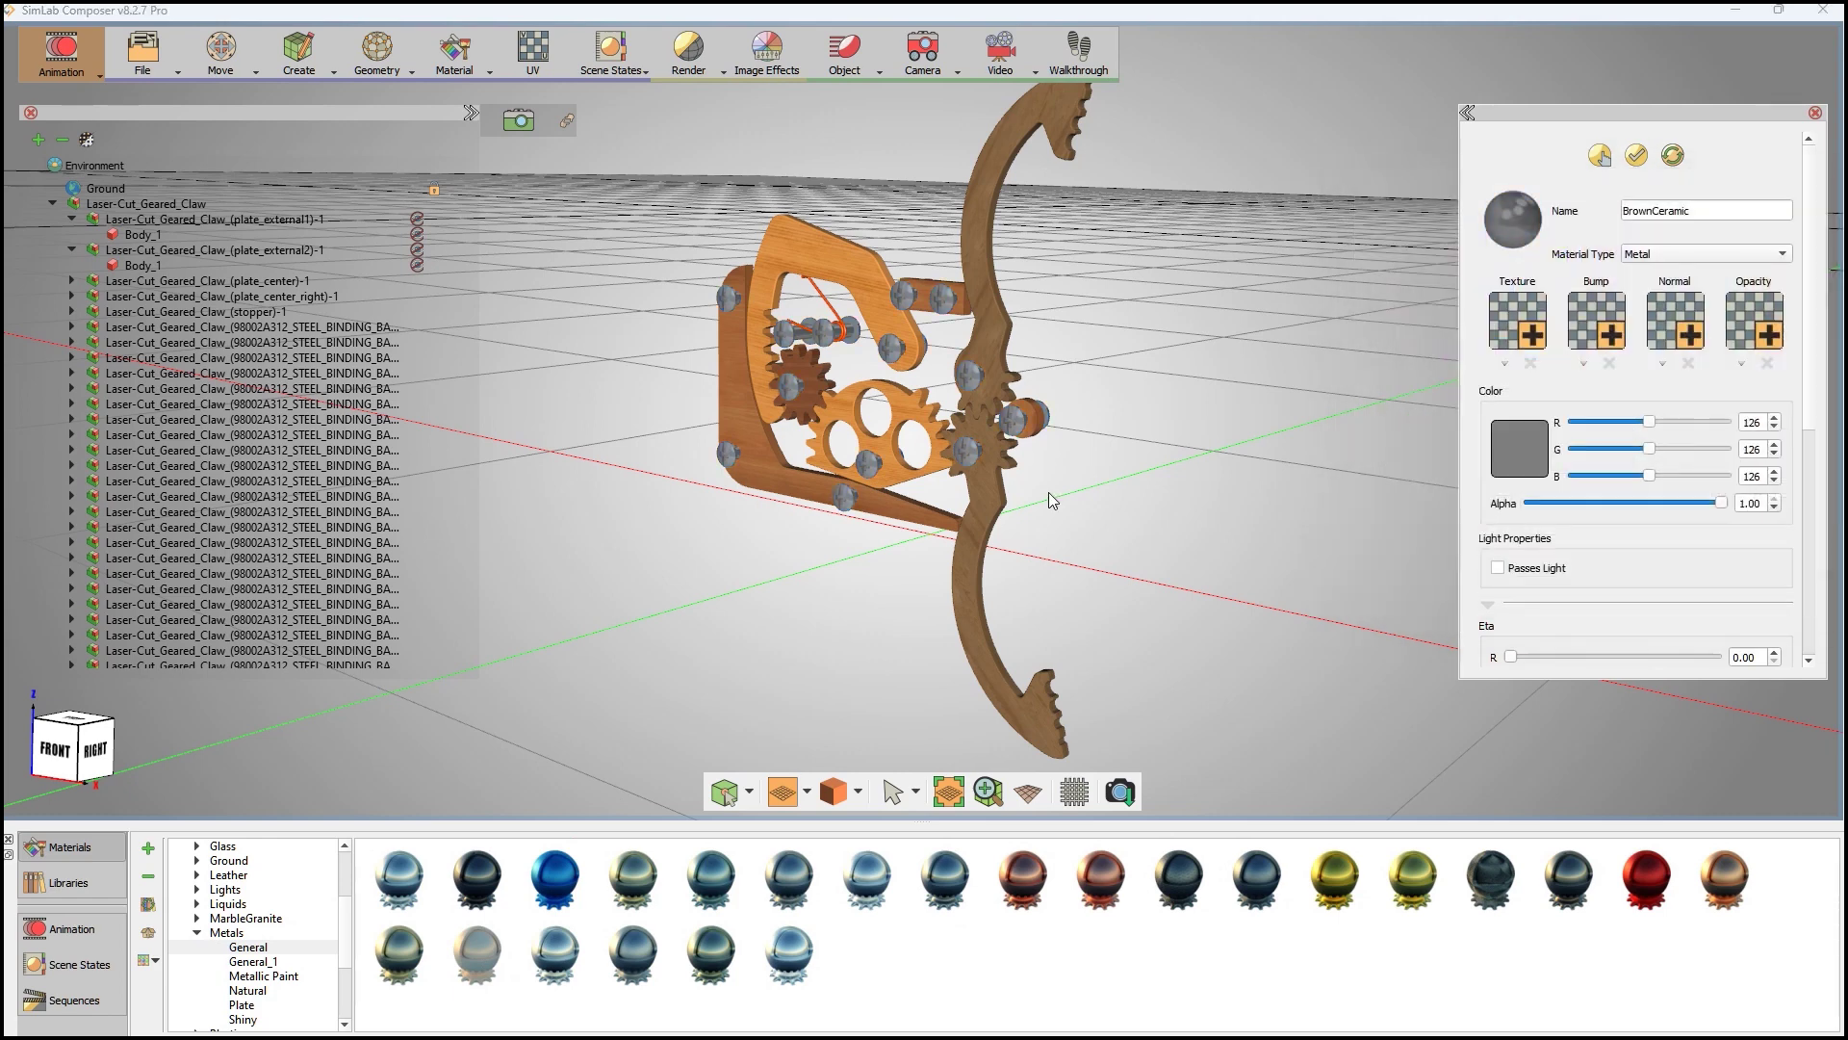
- Apply the Cast Iron metal to the red spring wire, deselect it, and save the scene
left_click_drag(770, 863, 790, 851)
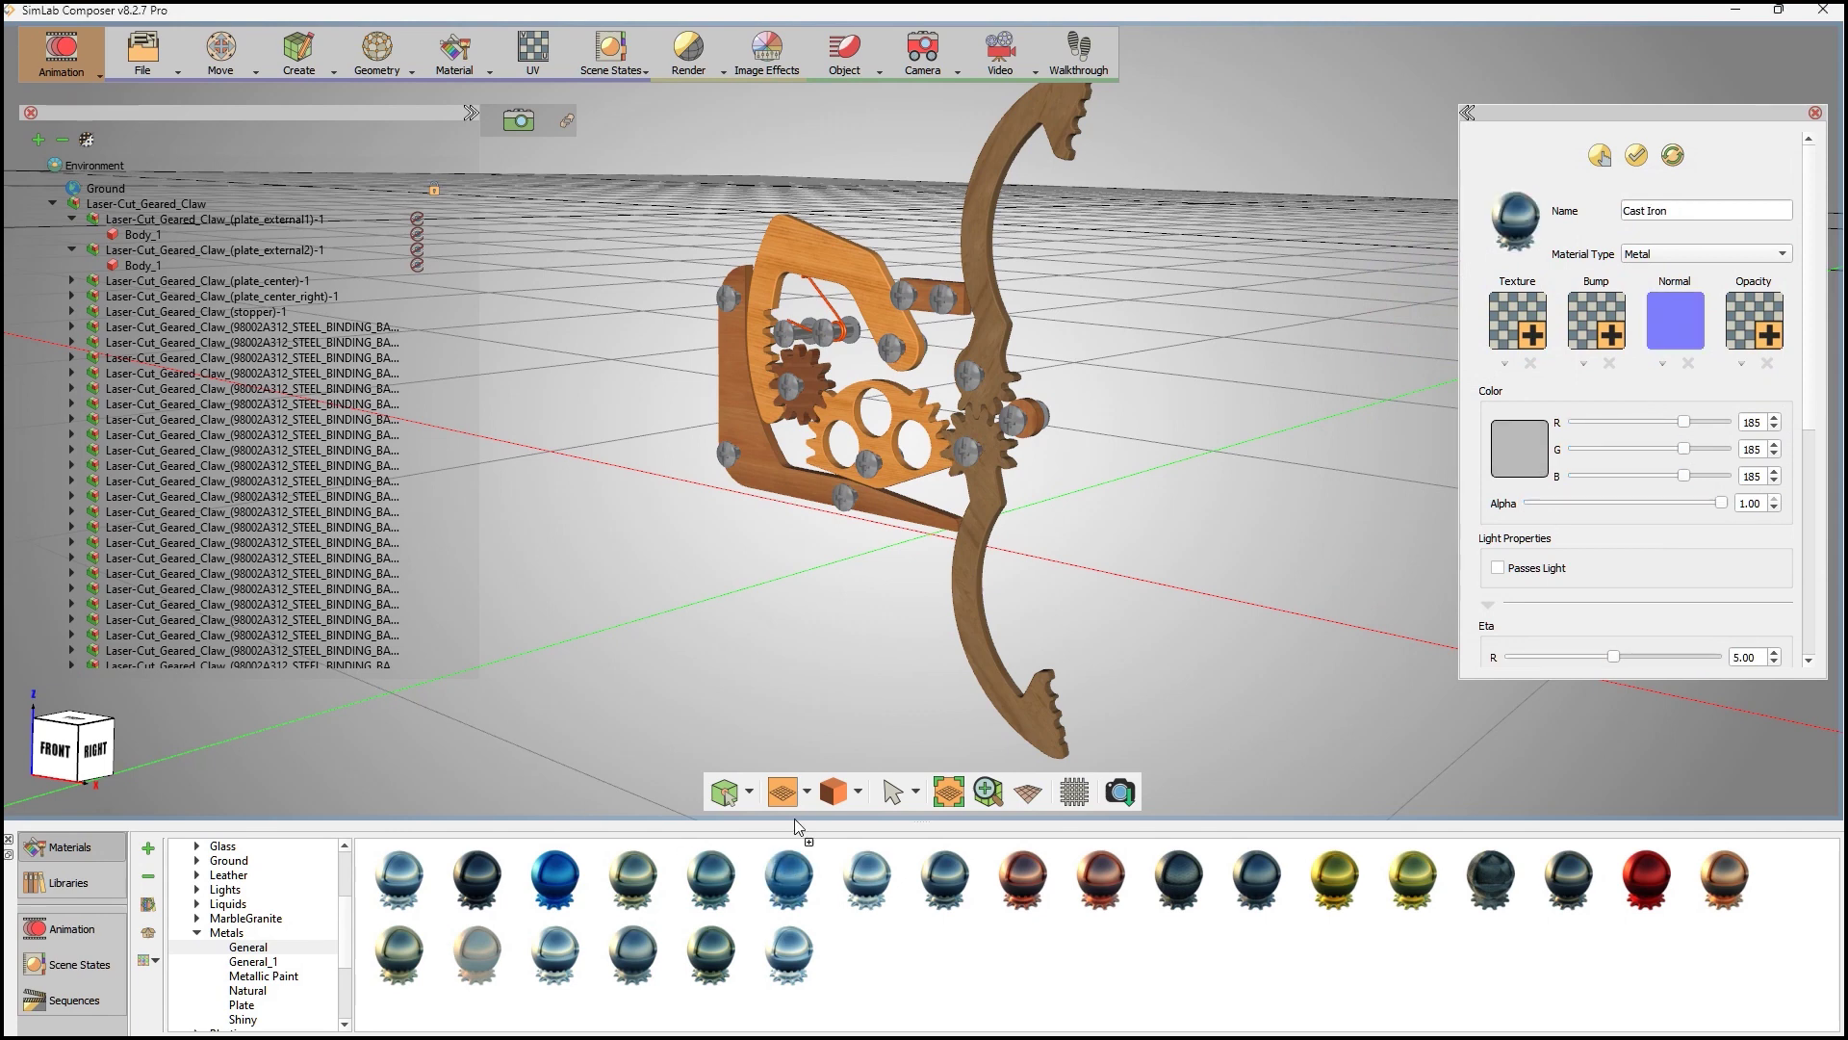
left_click_drag(845, 333, 845, 333)
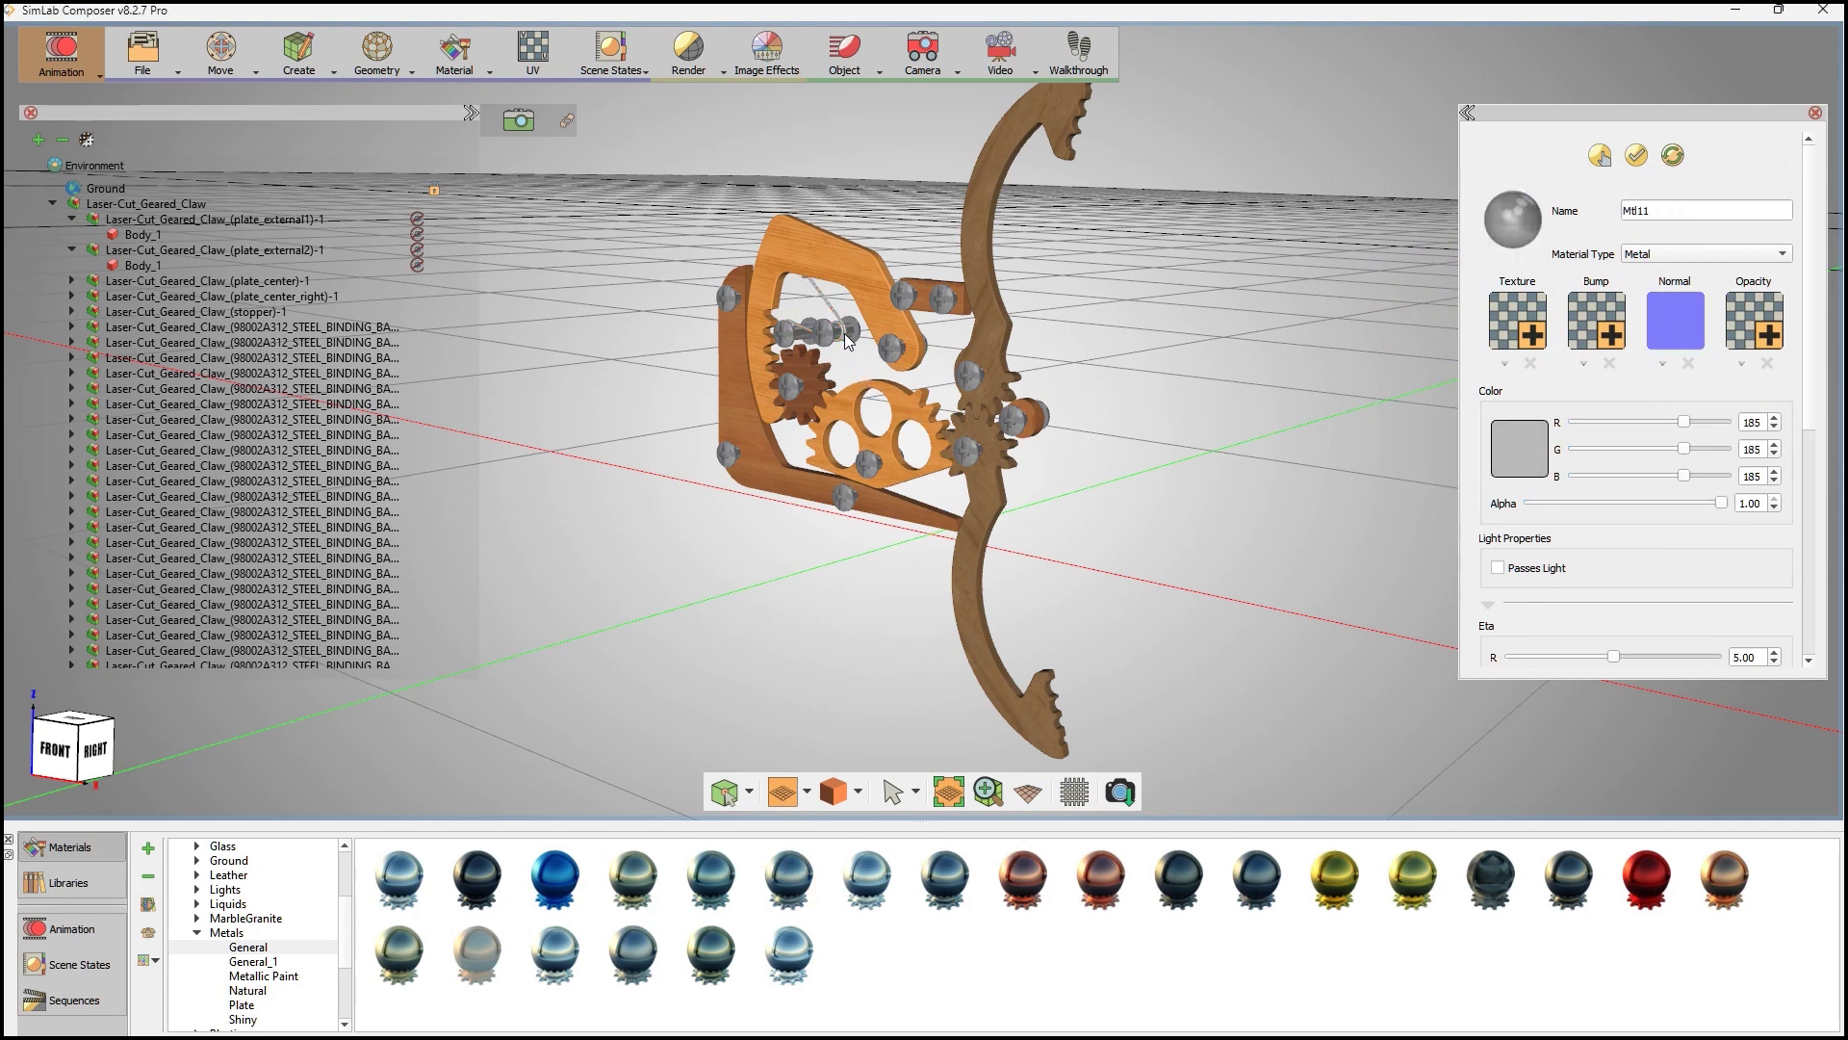
key("Escape")
key("ctrl+s")
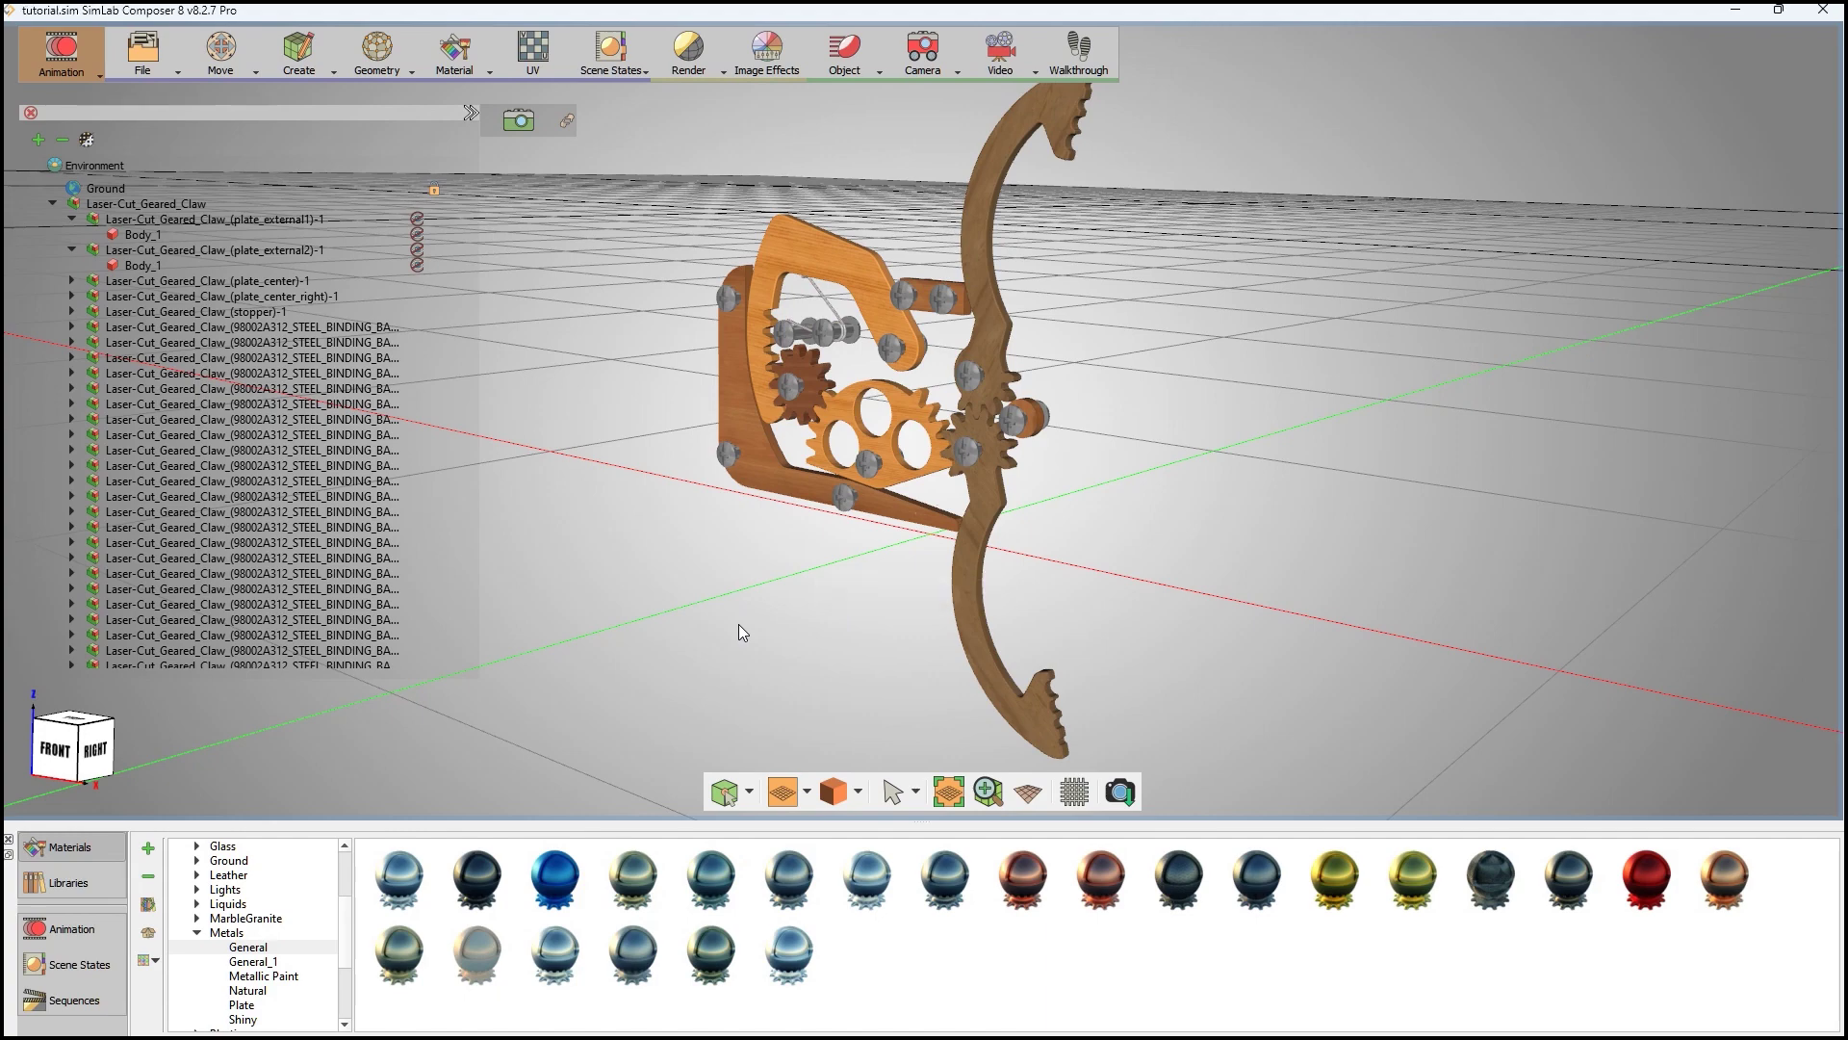
- Preview the metal screws and spring with real-time rendering, and end the preview
left_click(689, 53)
left_click(701, 111)
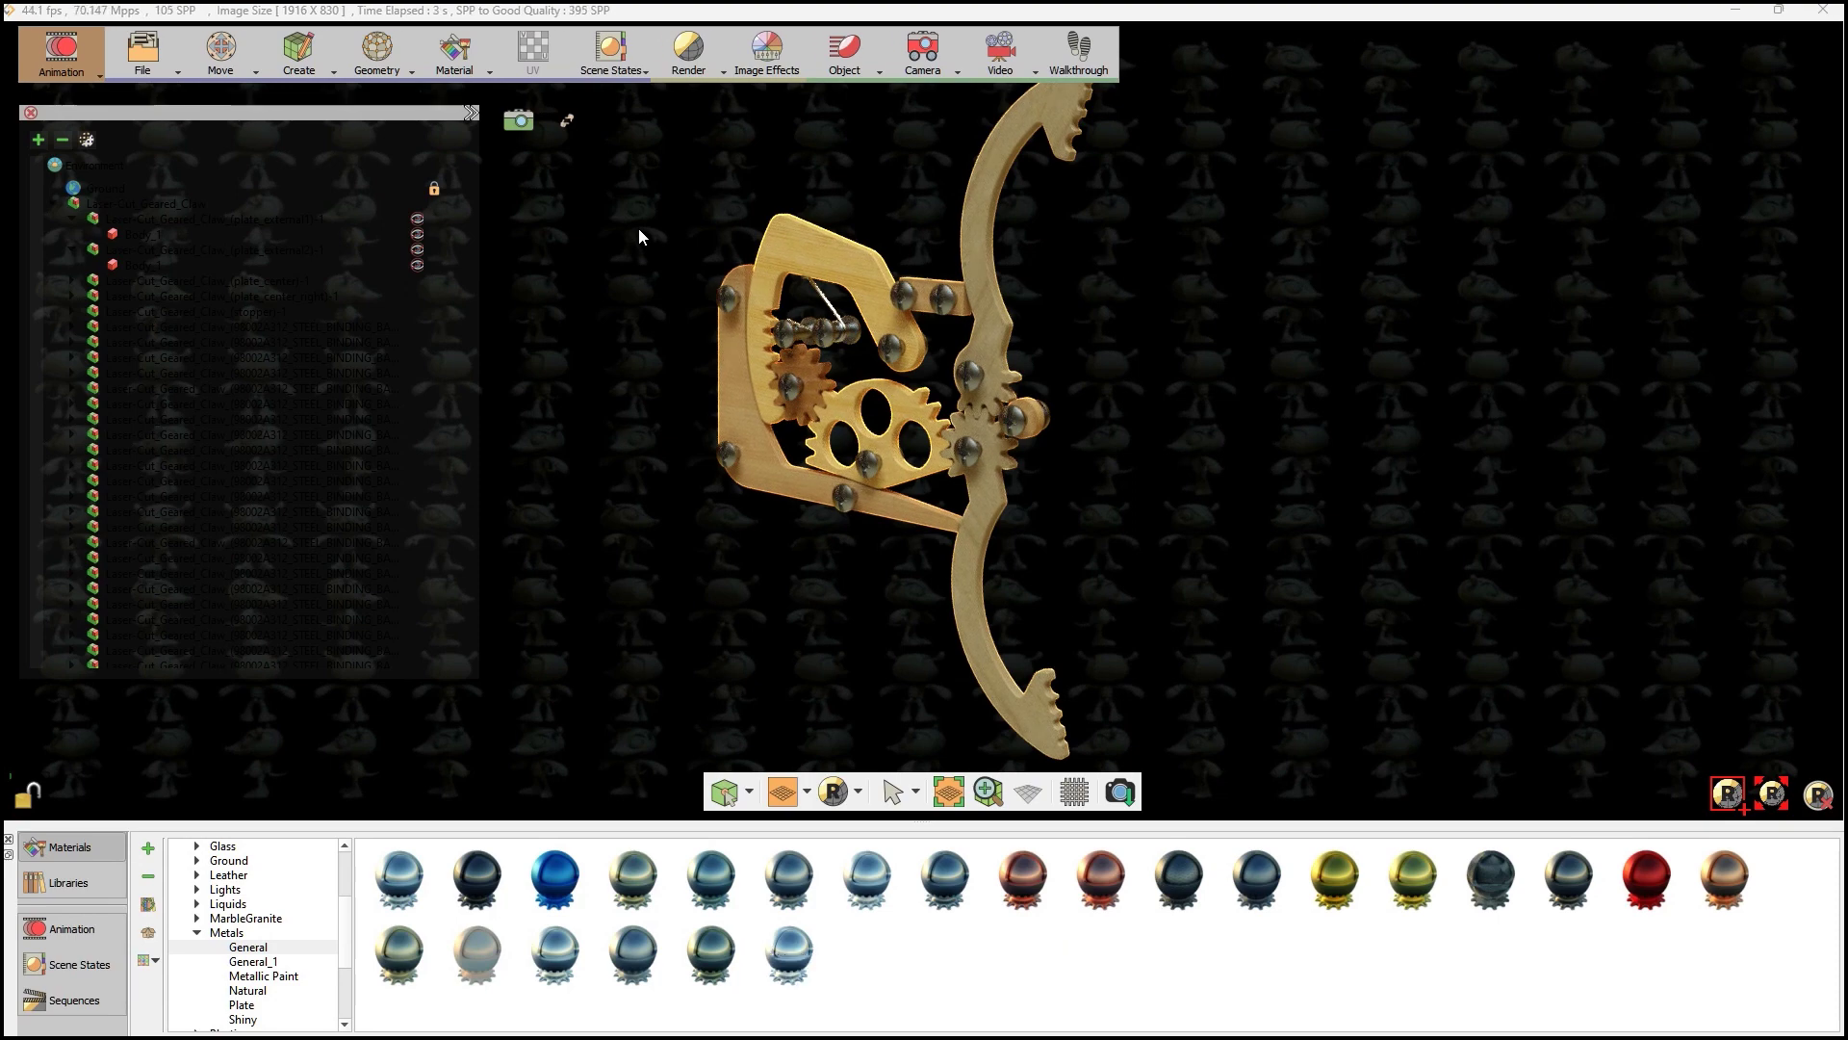
left_click(689, 53)
left_click(687, 114)
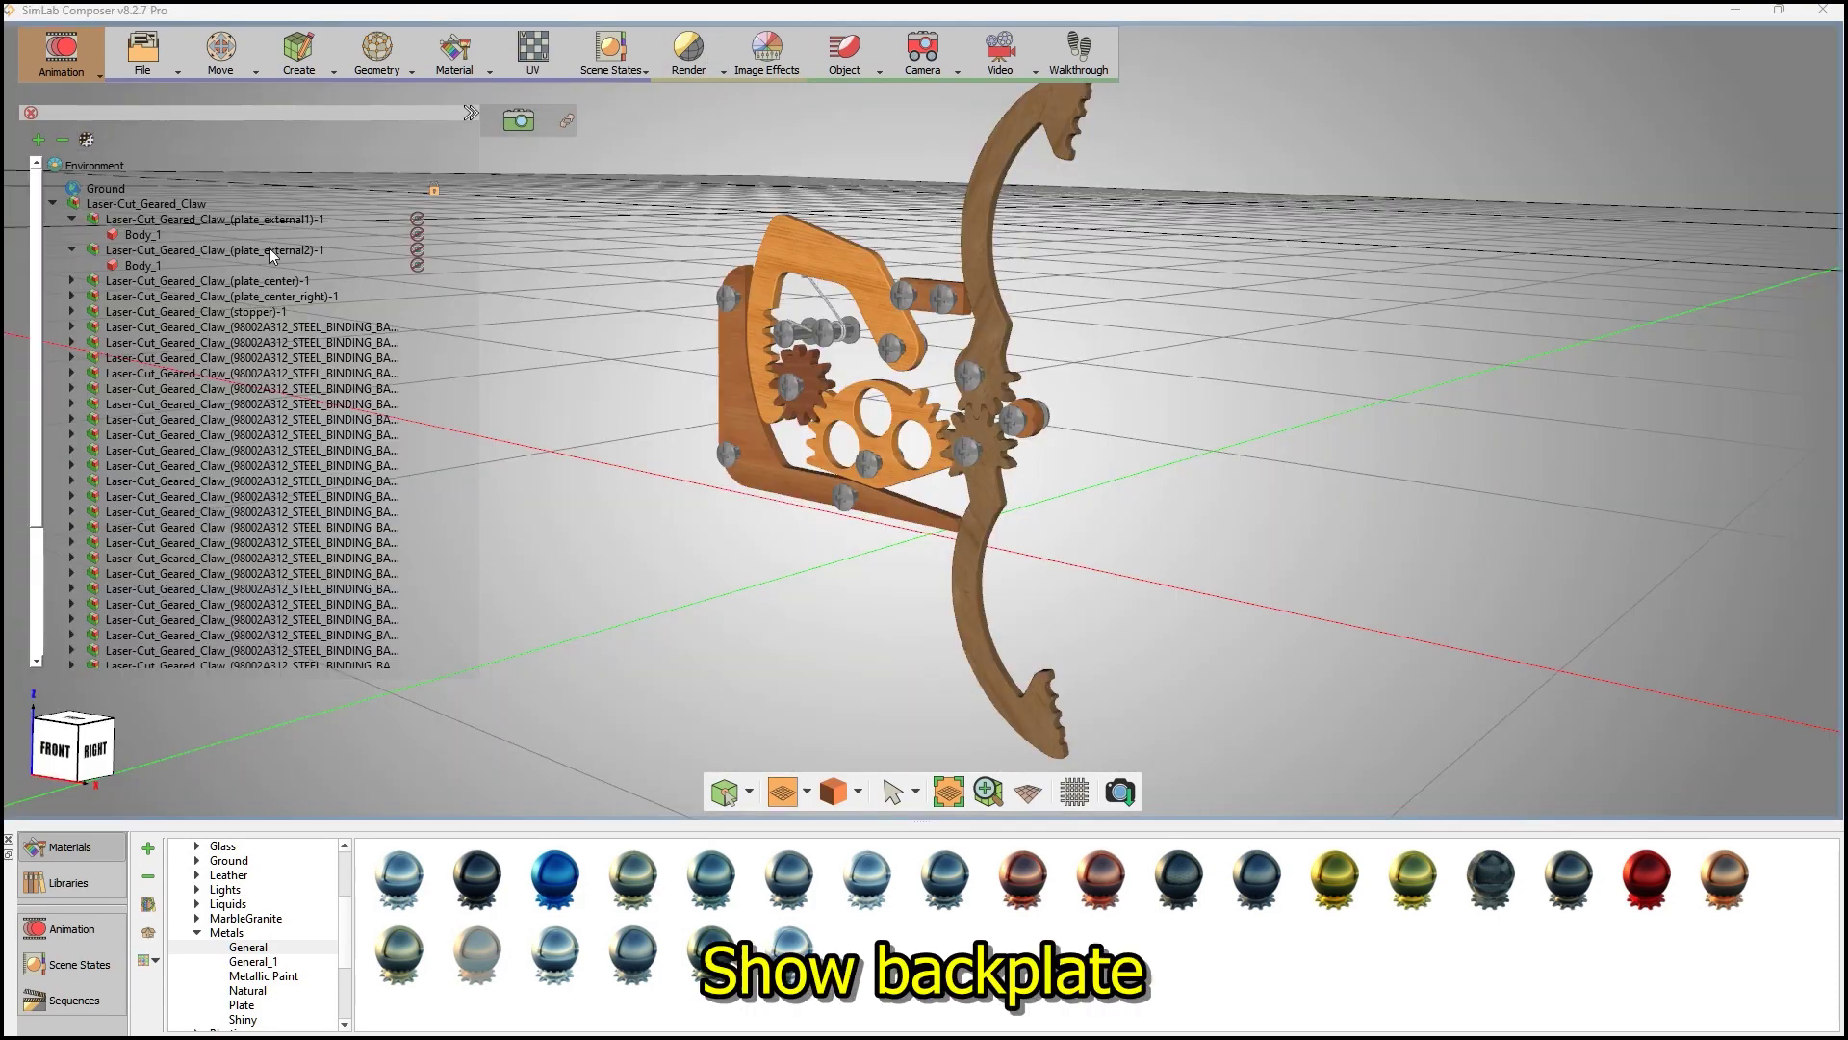
- Show the hidden plate_external1 part as the backplate of the mechanism, and clear the selection
left_click(261, 221)
key("h")
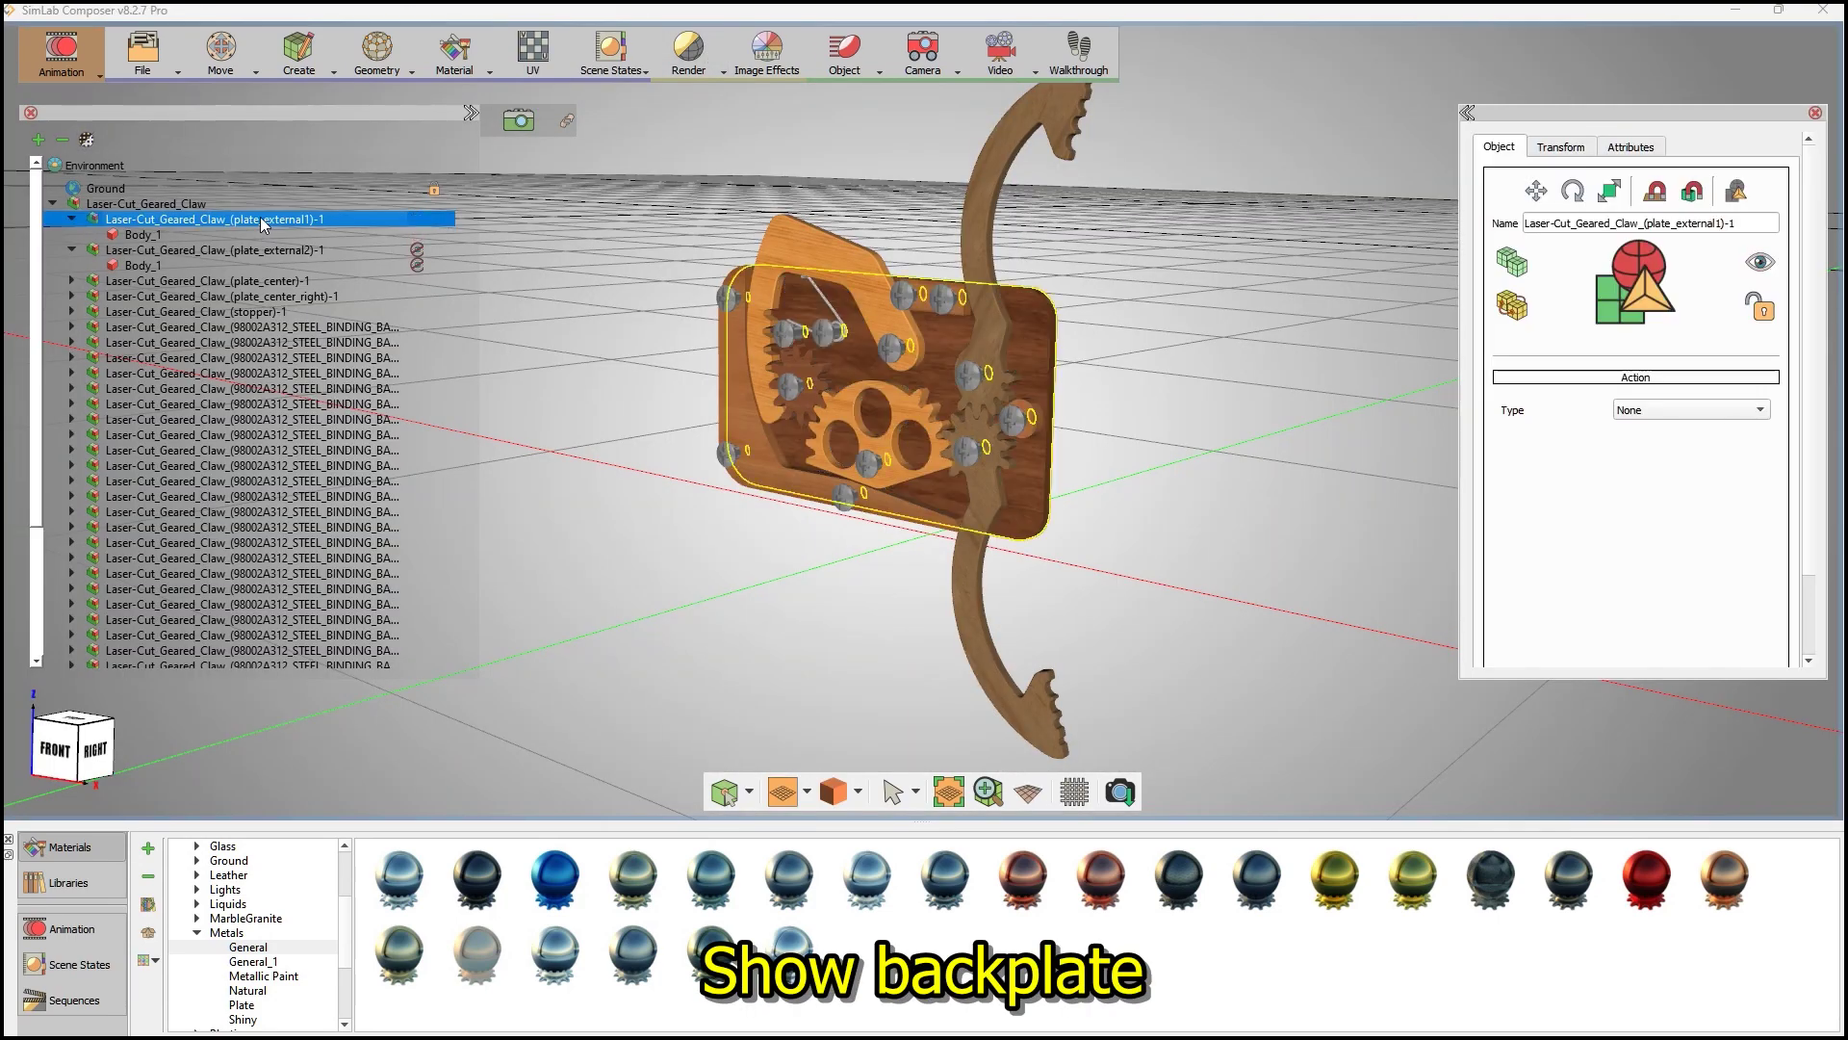
left_click(658, 223)
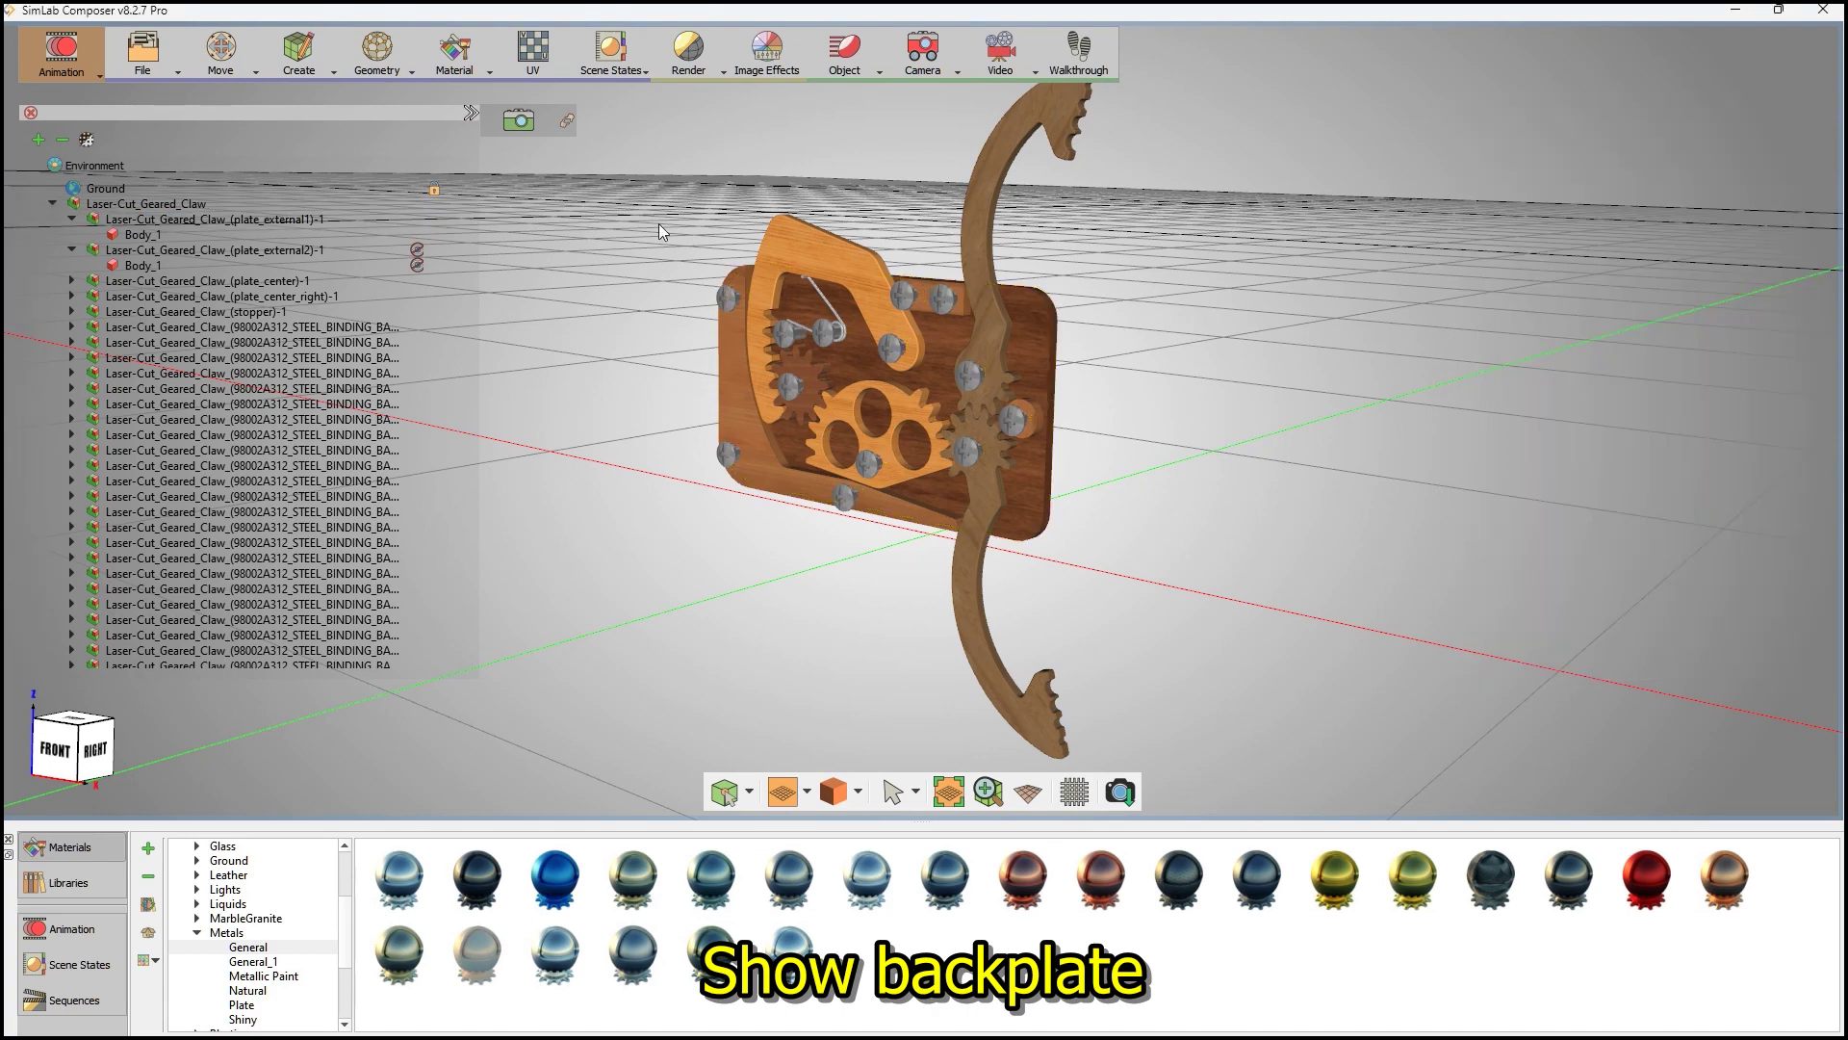
- Preview the claw with its backplate in a real-time render, and return to the normal view
left_click(689, 71)
left_click(696, 106)
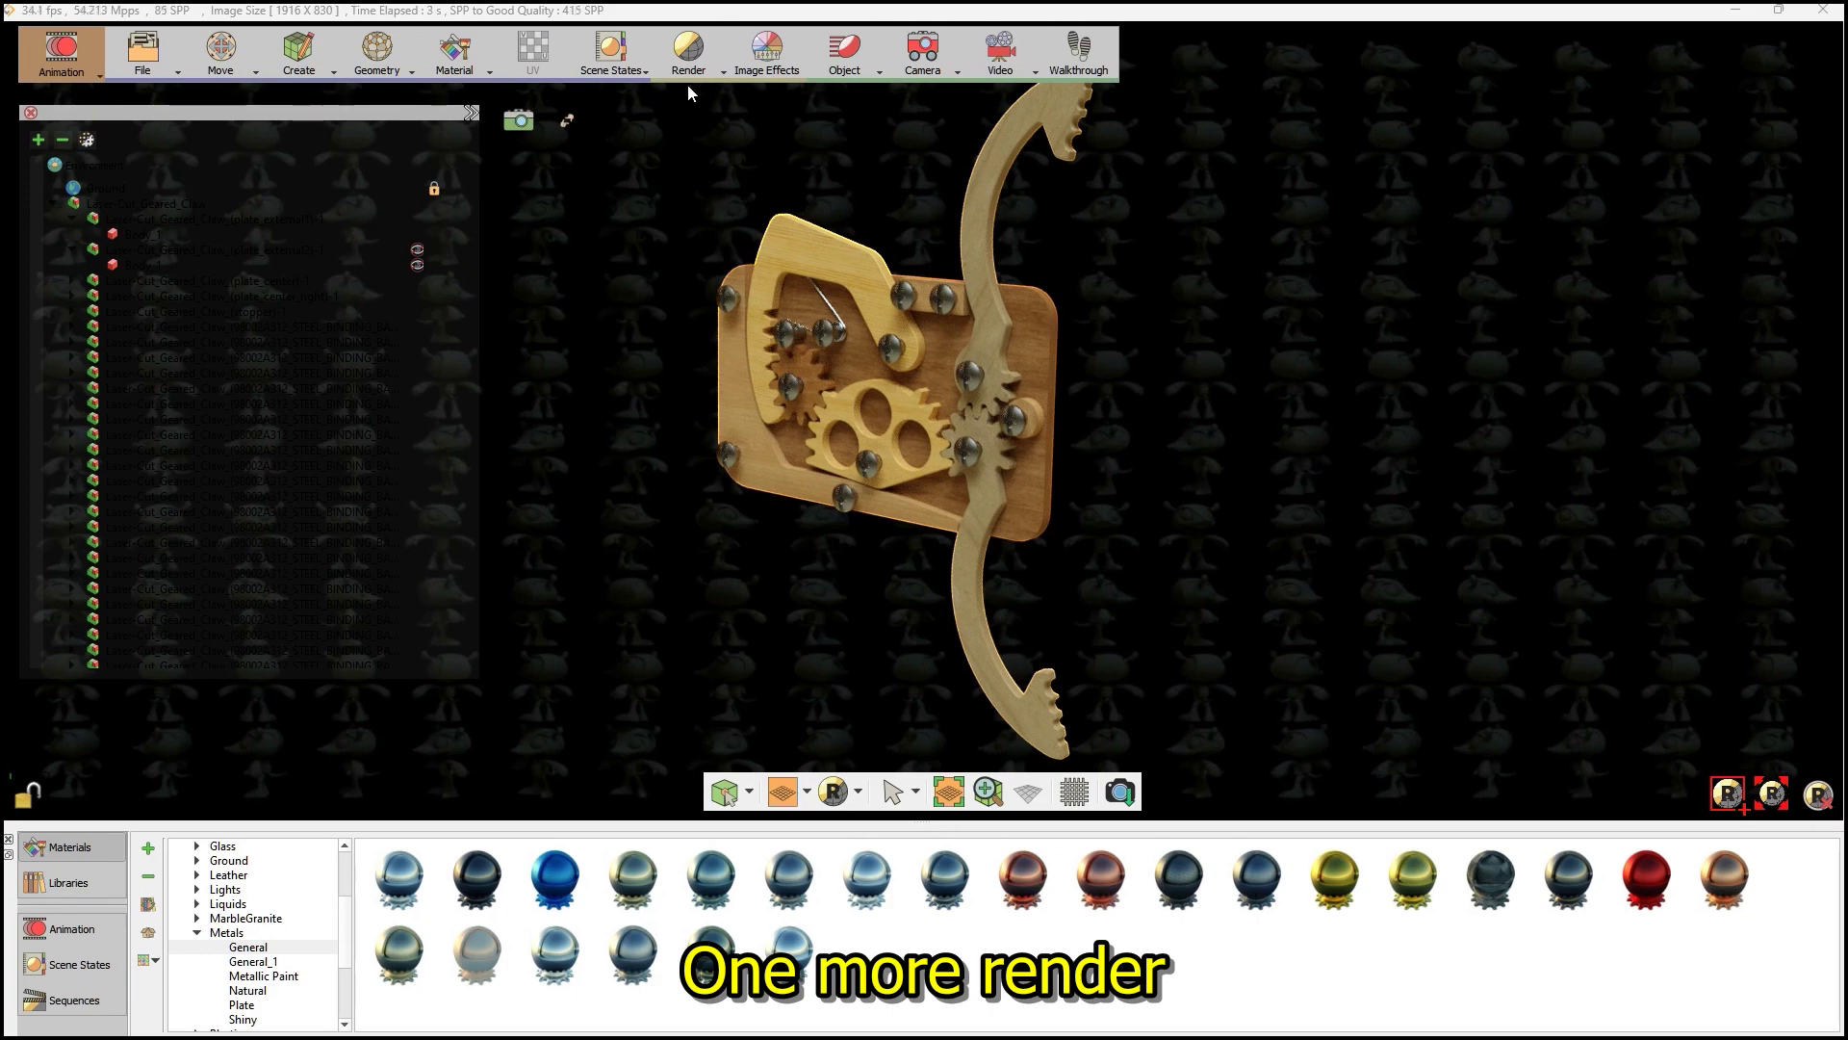
left_click(685, 61)
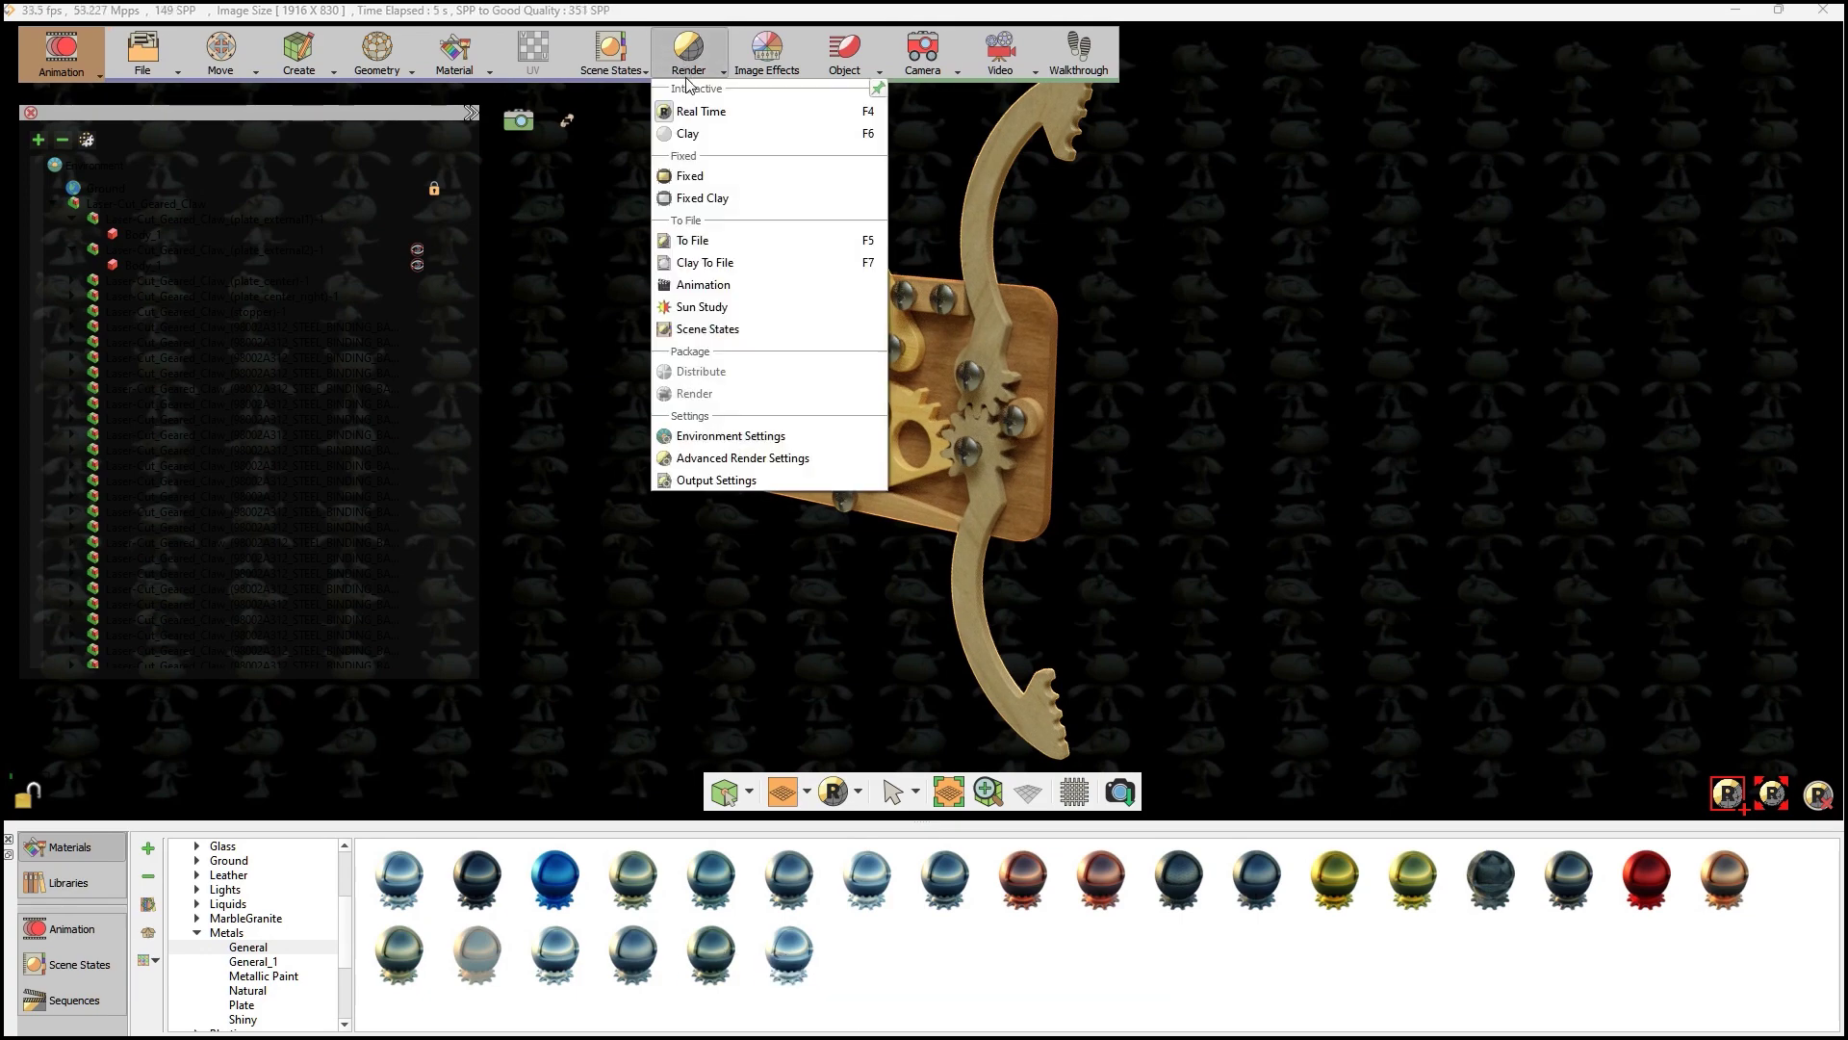
left_click(690, 113)
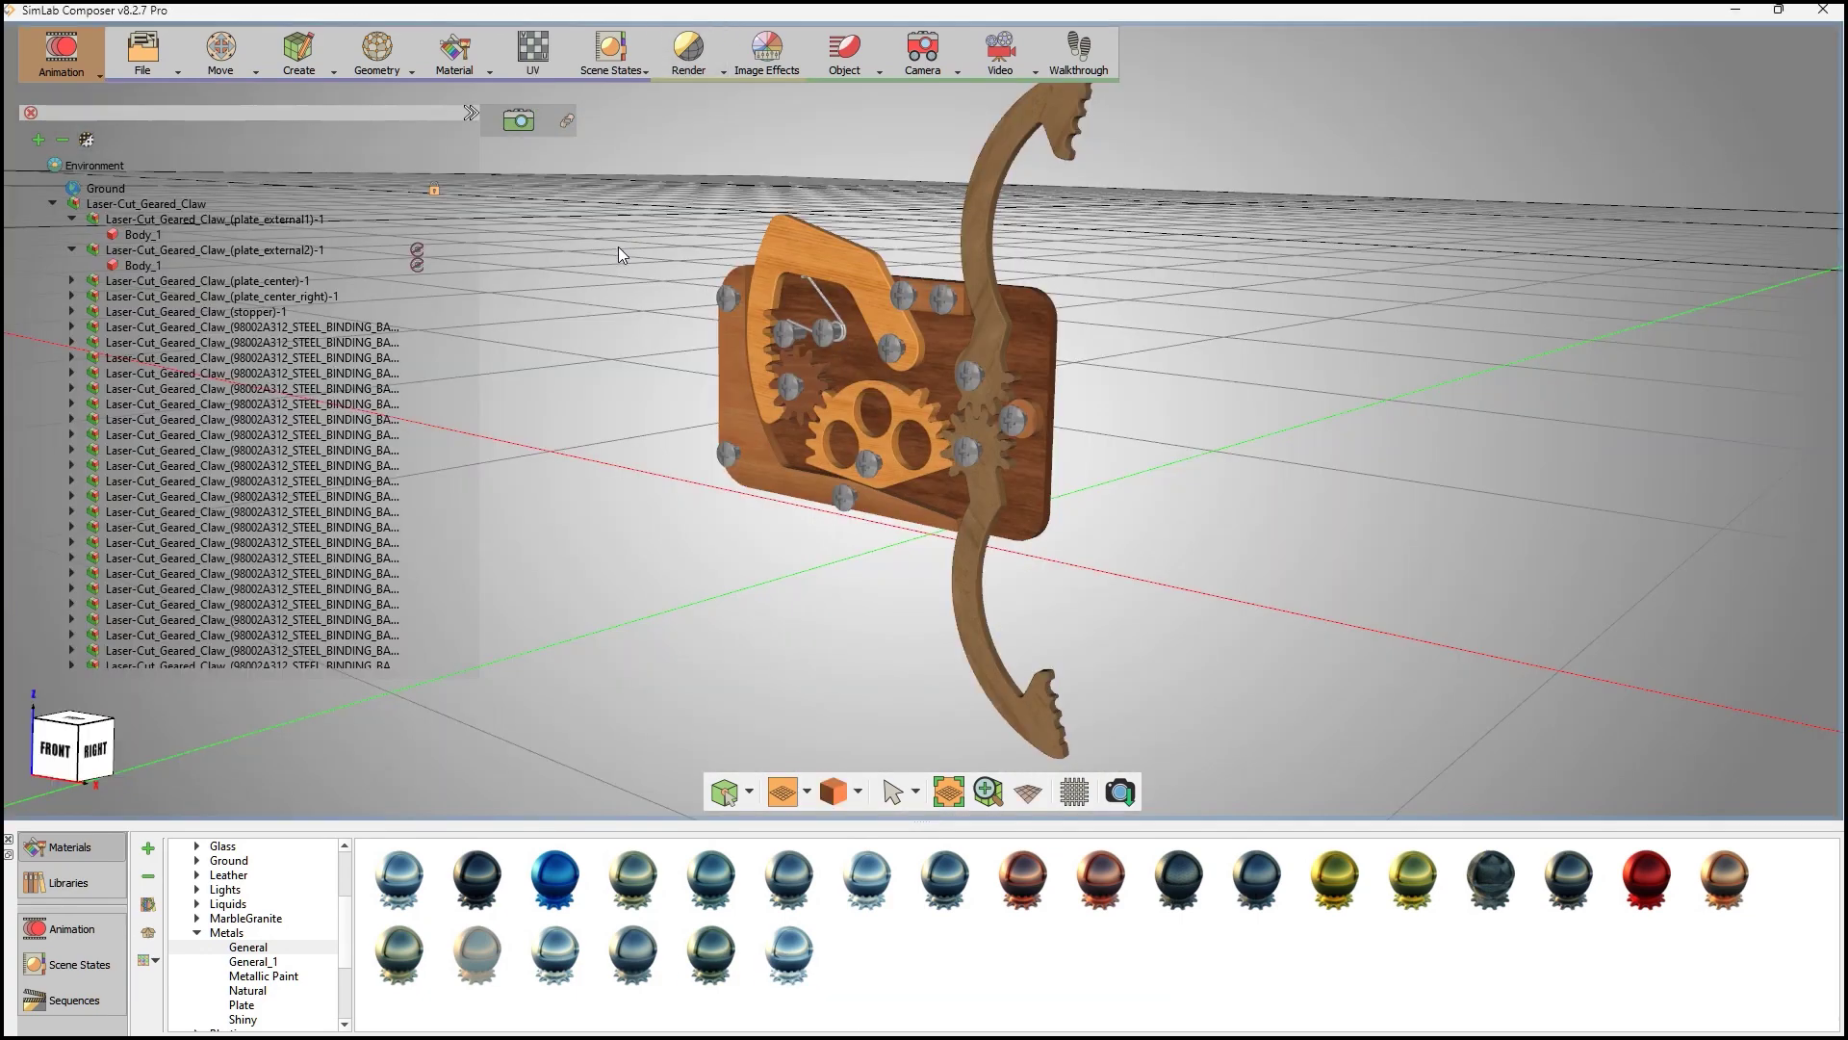
- Play the claw animation from the front view, and return it to frame 0
left_click(72, 929)
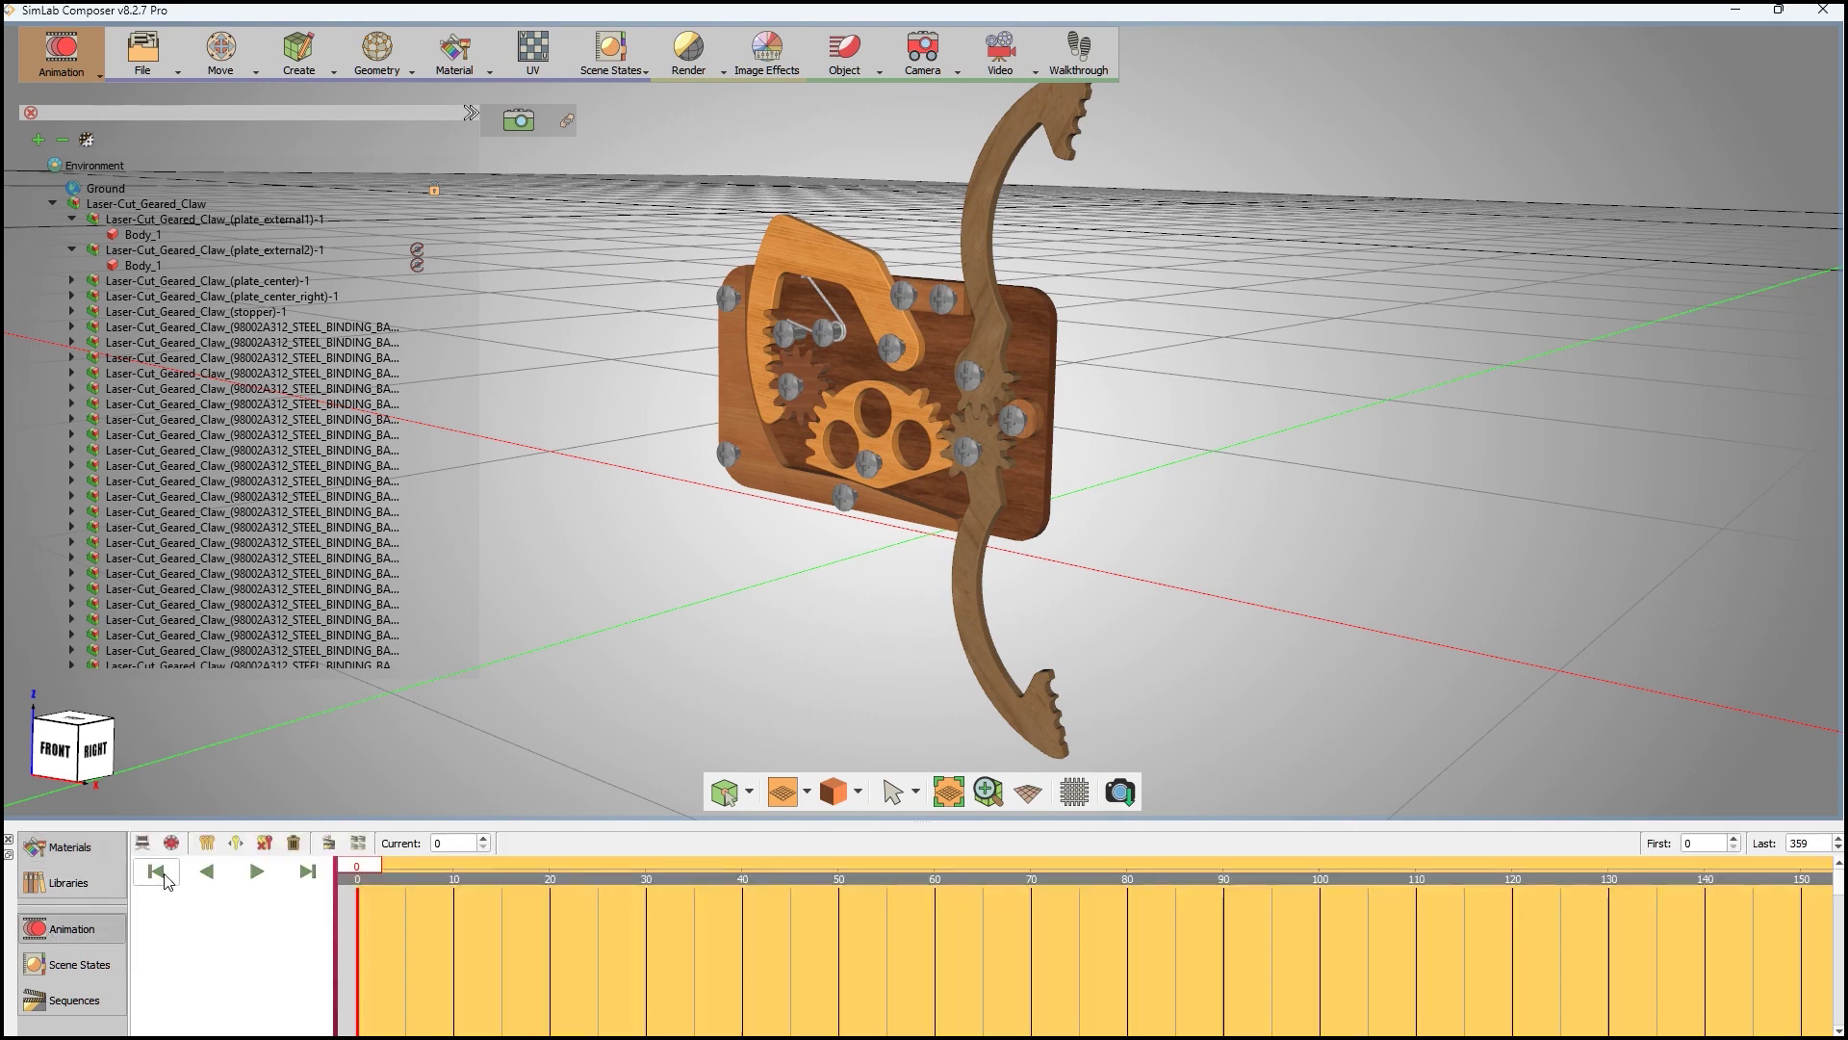
left_click(255, 871)
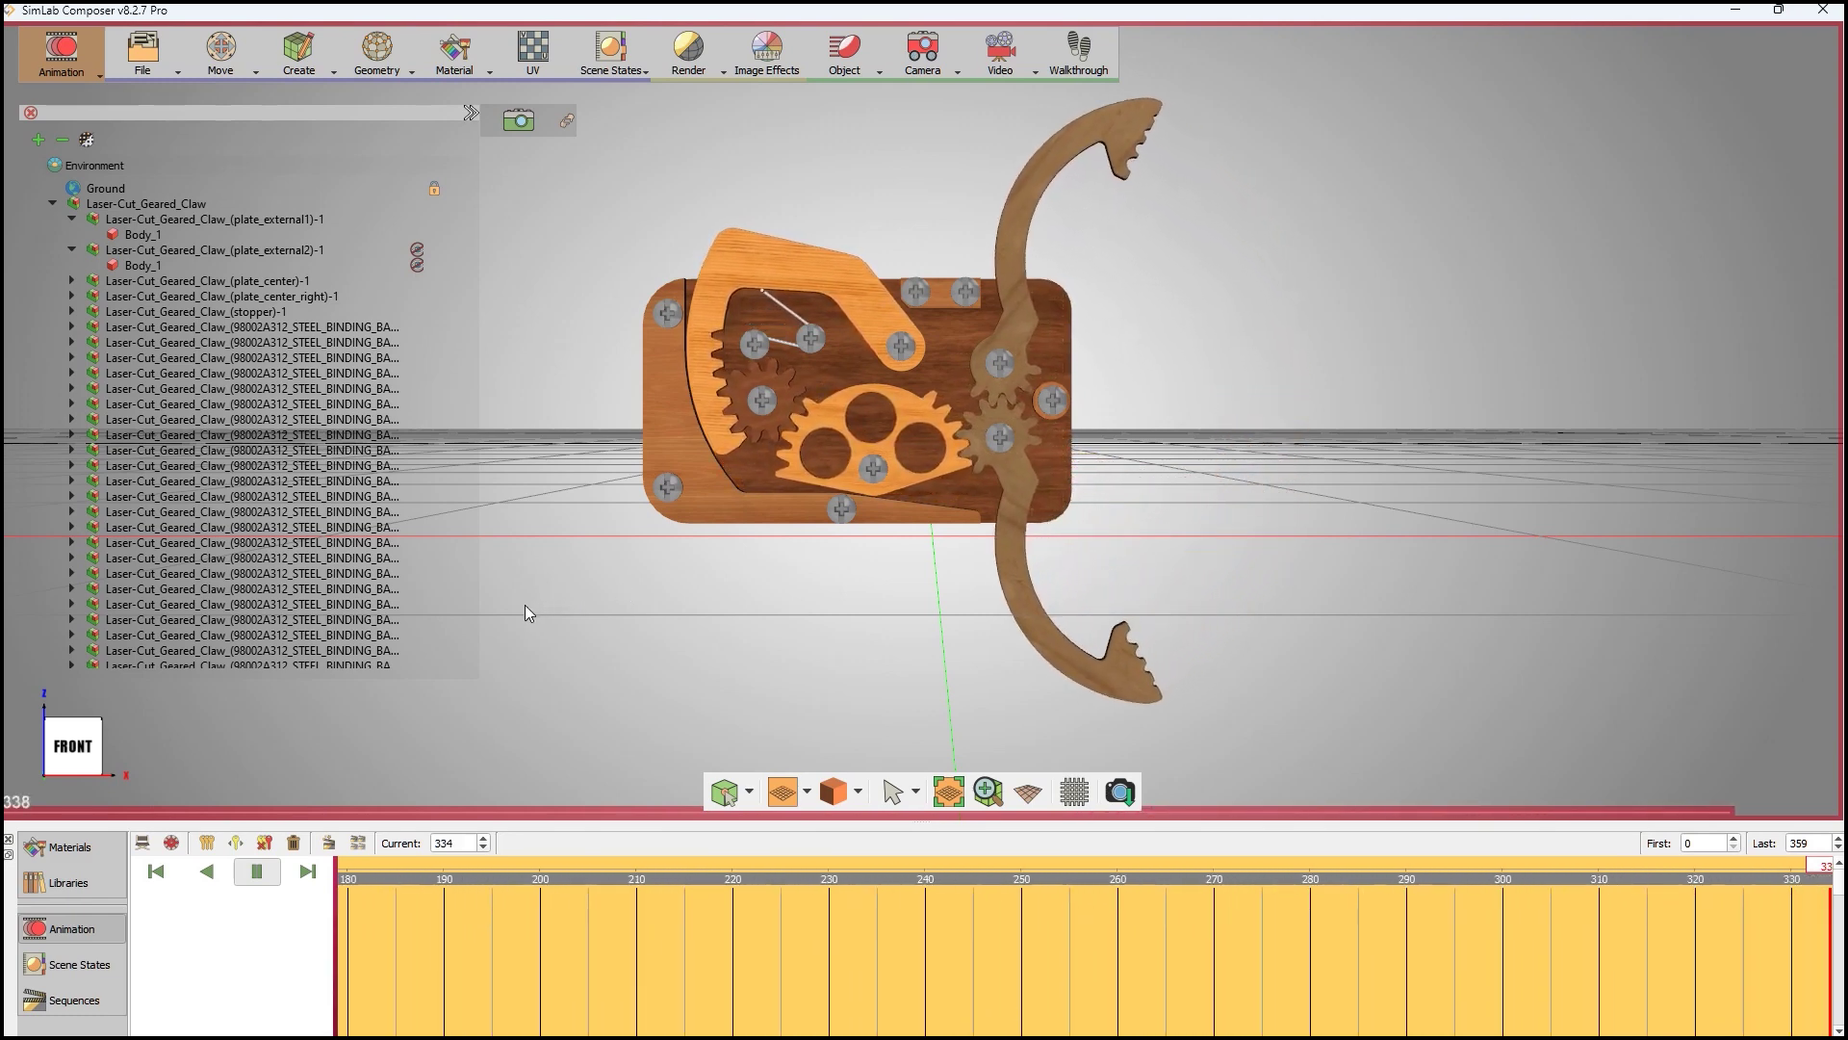
left_click(155, 872)
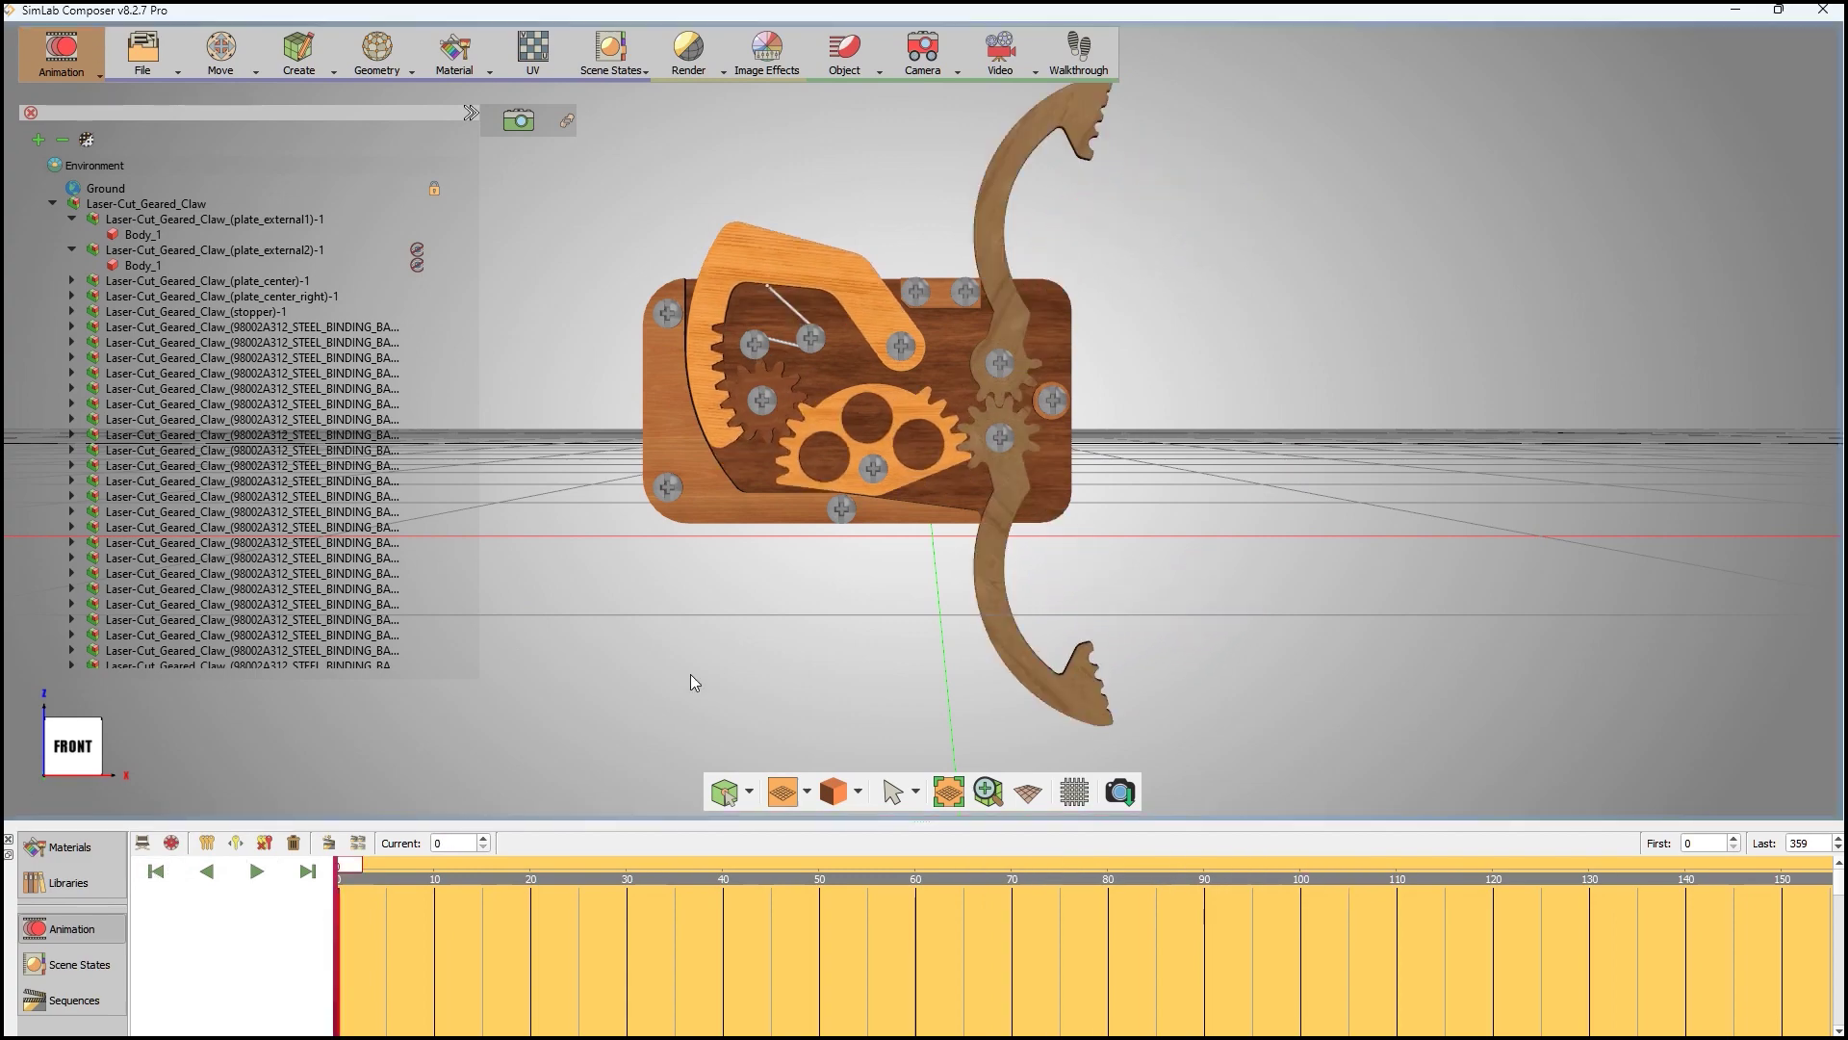